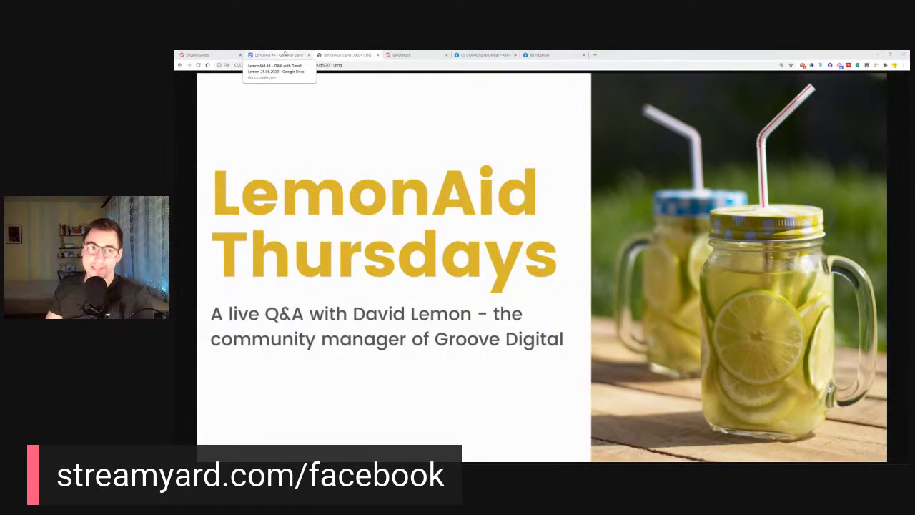
Look through the Q&A notes document and the LemonAid Thursdays cover image
{"action": "left_click", "coordinate": [285, 54]}
{"action": "left_click_drag", "start_coordinate": [446, 185], "coordinate": [589, 389]}
{"action": "scroll", "coordinate": [589, 389], "scroll_direction": "up", "scroll_amount": 2}
{"action": "left_click", "coordinate": [614, 350]}
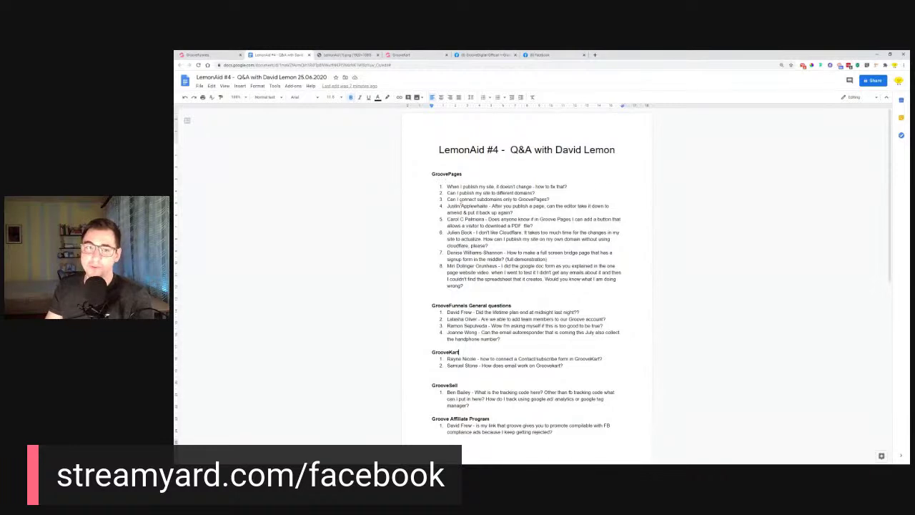
{"action": "scroll", "coordinate": [540, 302], "scroll_direction": "down", "scroll_amount": 4}
{"action": "scroll", "coordinate": [540, 302], "scroll_direction": "up", "scroll_amount": 3}
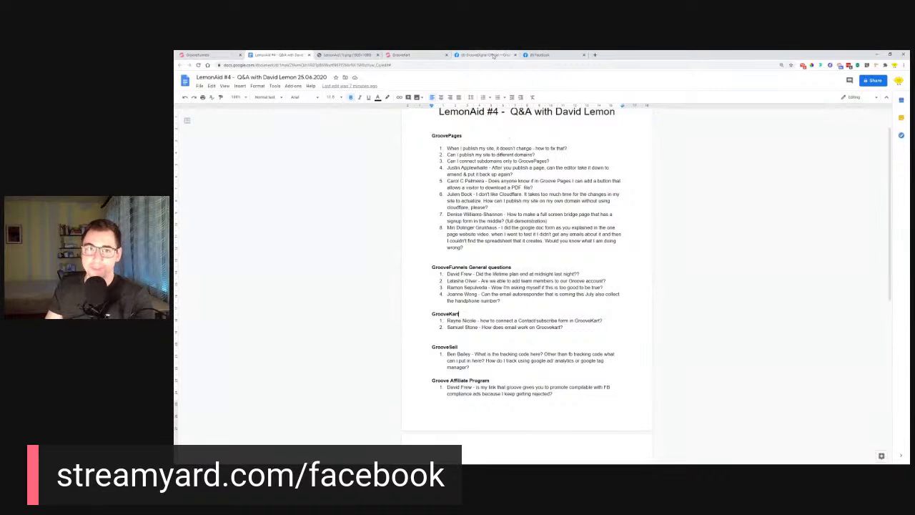
{"action": "left_click", "coordinate": [337, 54]}
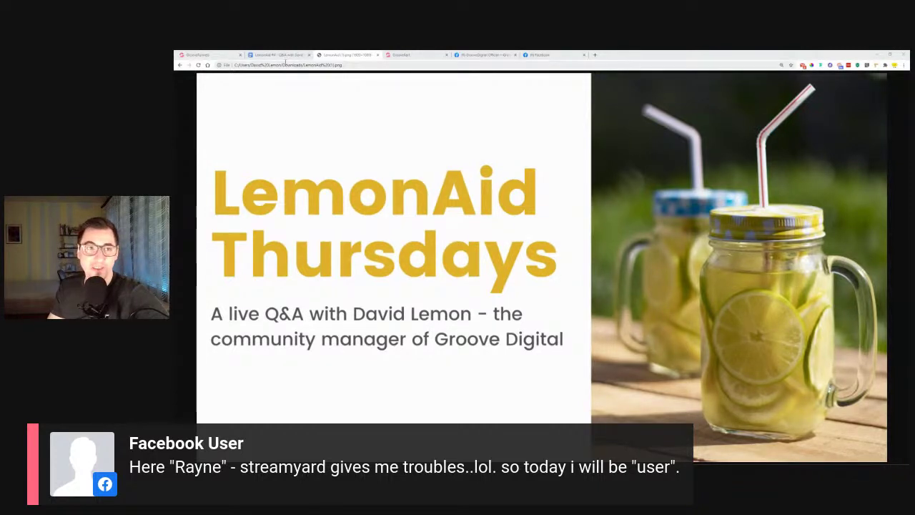
Return to the Q&A notes and pick out the asker's name in the GrooveKart list
{"action": "left_click", "coordinate": [277, 55]}
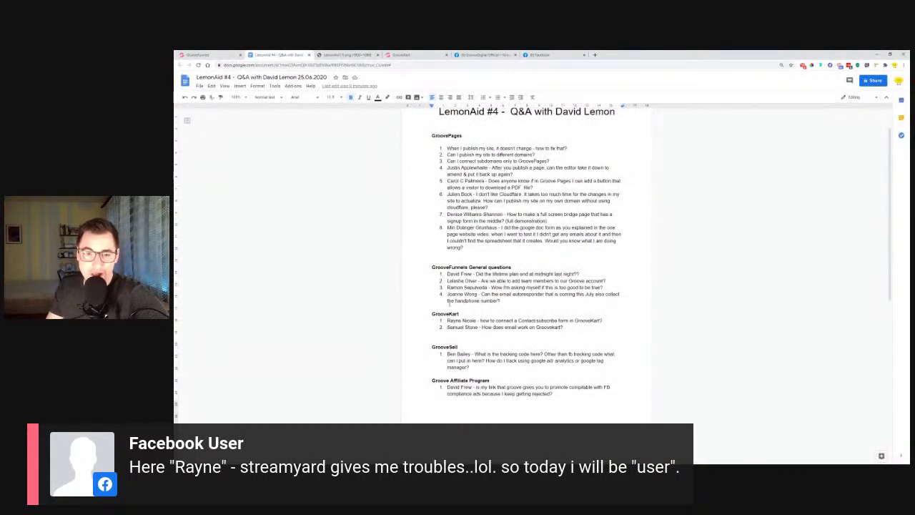
{"action": "left_click_drag", "start_coordinate": [447, 320], "coordinate": [478, 322]}
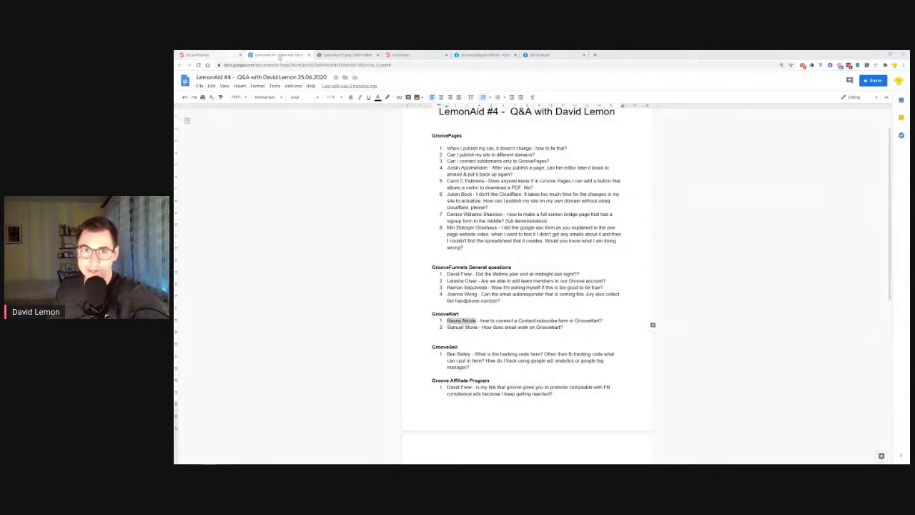
{"action": "left_click", "coordinate": [337, 54]}
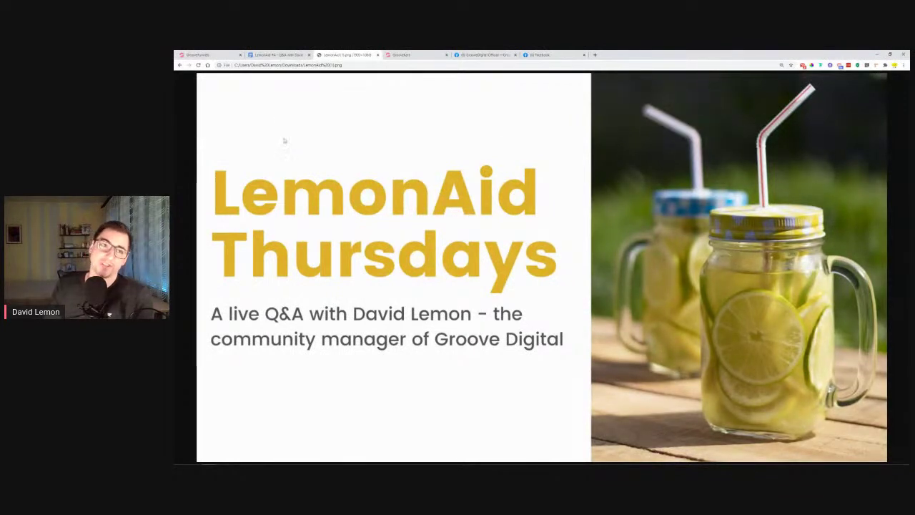
{"action": "left_click", "coordinate": [275, 55]}
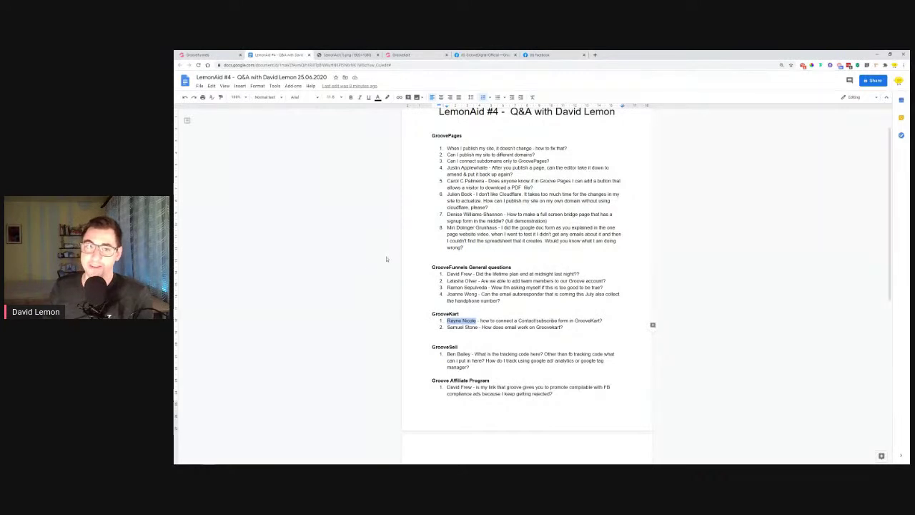
{"action": "scroll", "coordinate": [383, 265], "scroll_direction": "up", "scroll_amount": 1}
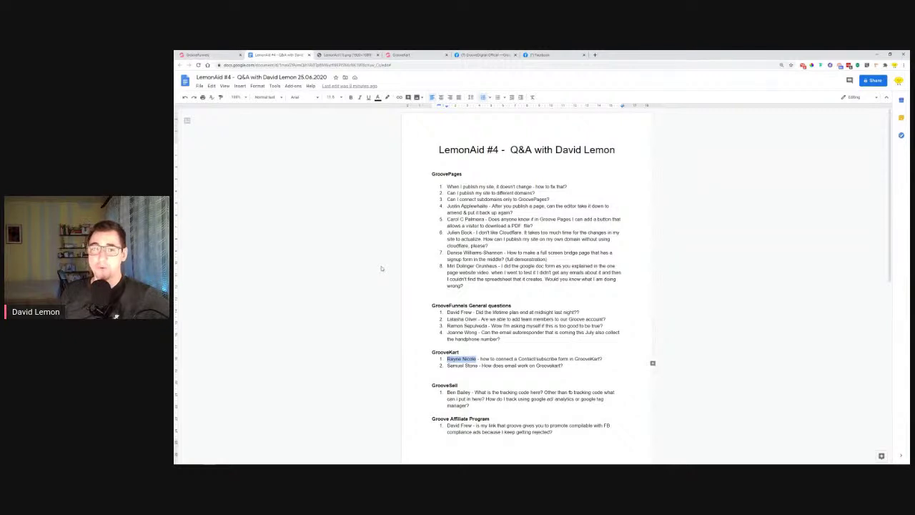
Read the GroovePages heading and first question, then reload the timed-out GrooveFunnels builder
{"action": "left_click_drag", "start_coordinate": [432, 173], "coordinate": [467, 174]}
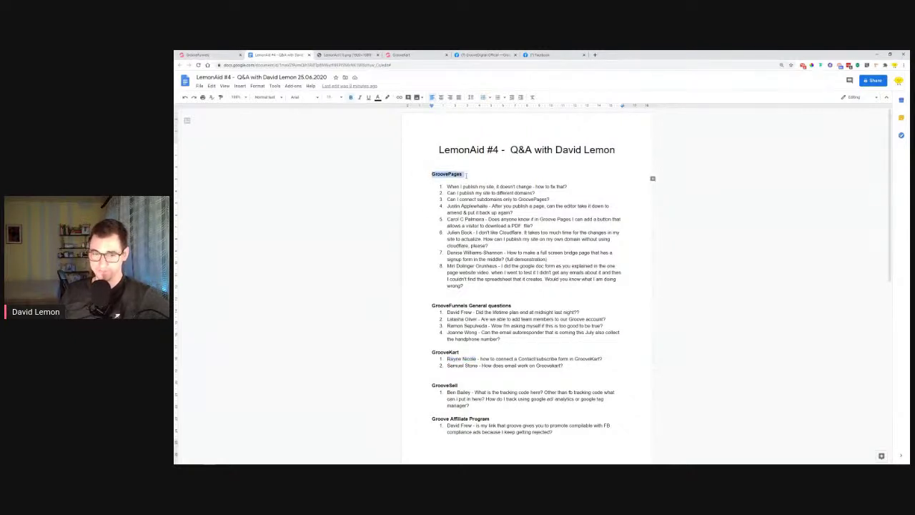
{"action": "left_click", "coordinate": [450, 186]}
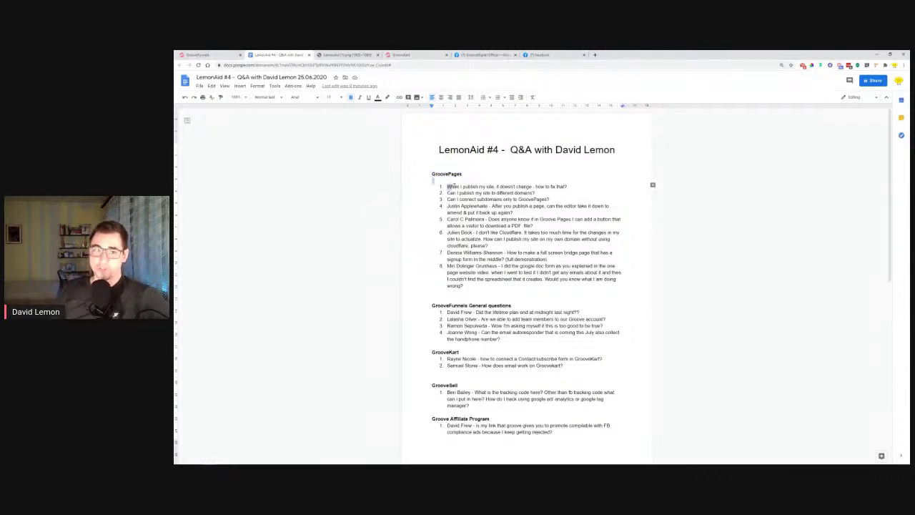
{"action": "left_click", "coordinate": [461, 187]}
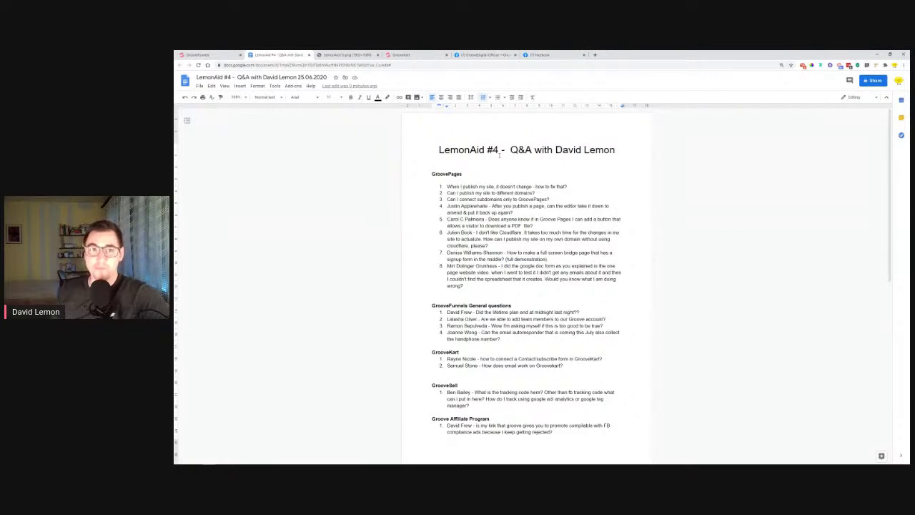
{"action": "left_click", "coordinate": [204, 55]}
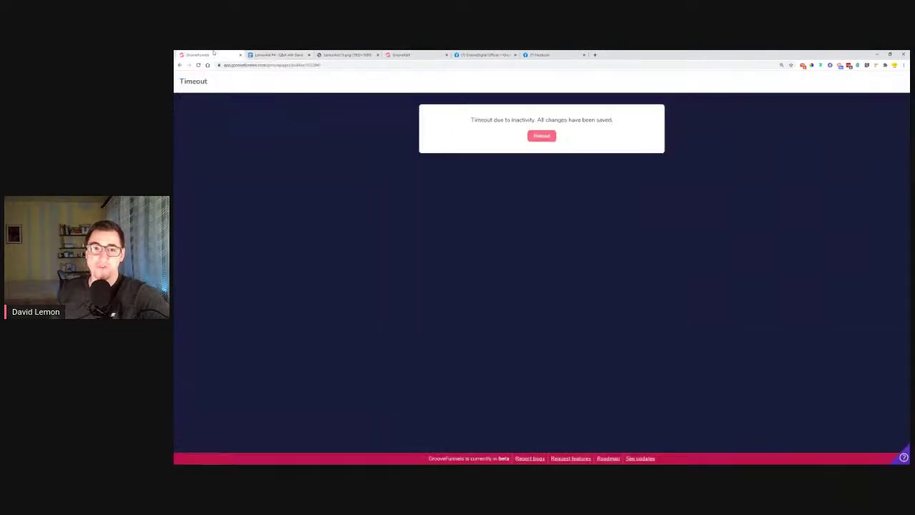
{"action": "left_click", "coordinate": [543, 136]}
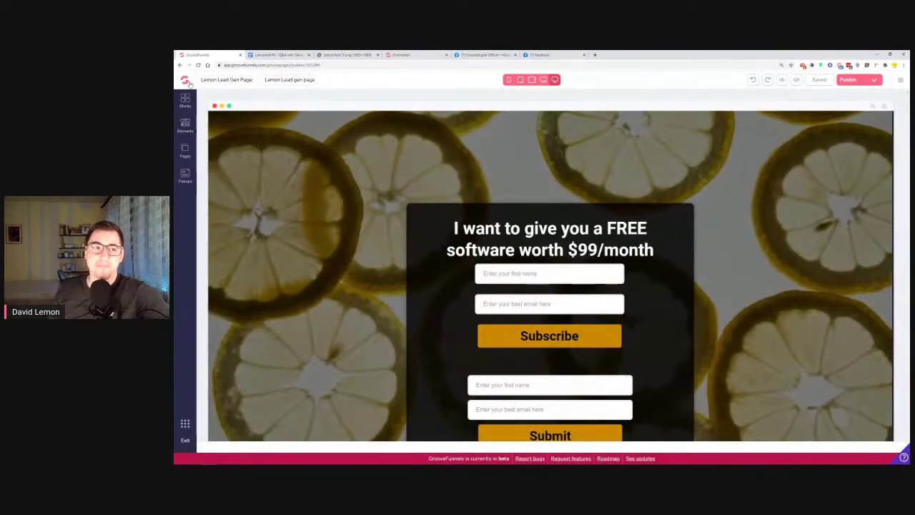
Go from the GrooveFunnels dashboard to GroovePages My Sites and edit the Lemon lead-gen site
{"action": "left_click", "coordinate": [187, 82]}
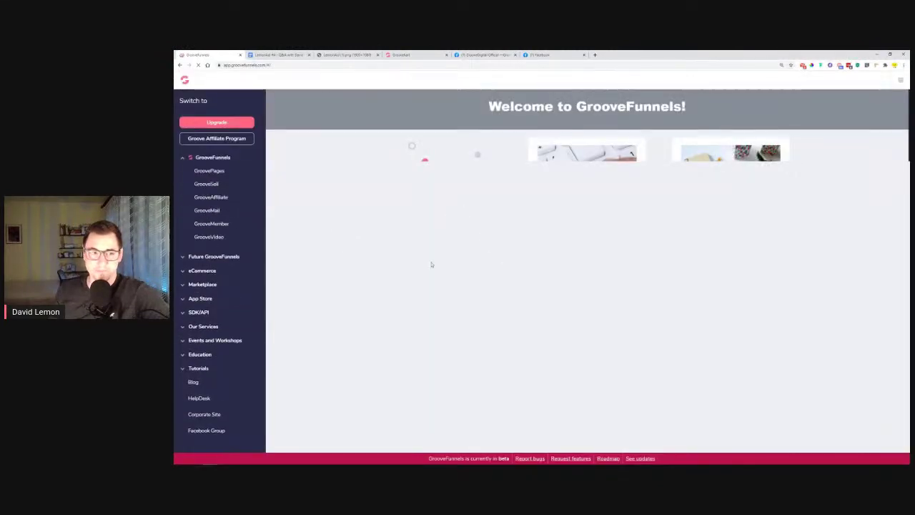
{"action": "left_click", "coordinate": [215, 175]}
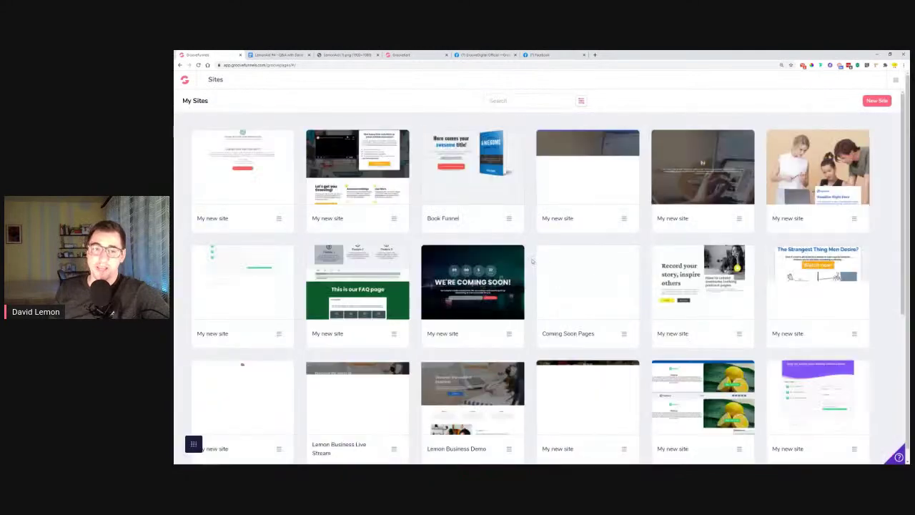
{"action": "scroll", "coordinate": [532, 262], "scroll_direction": "down", "scroll_amount": 4}
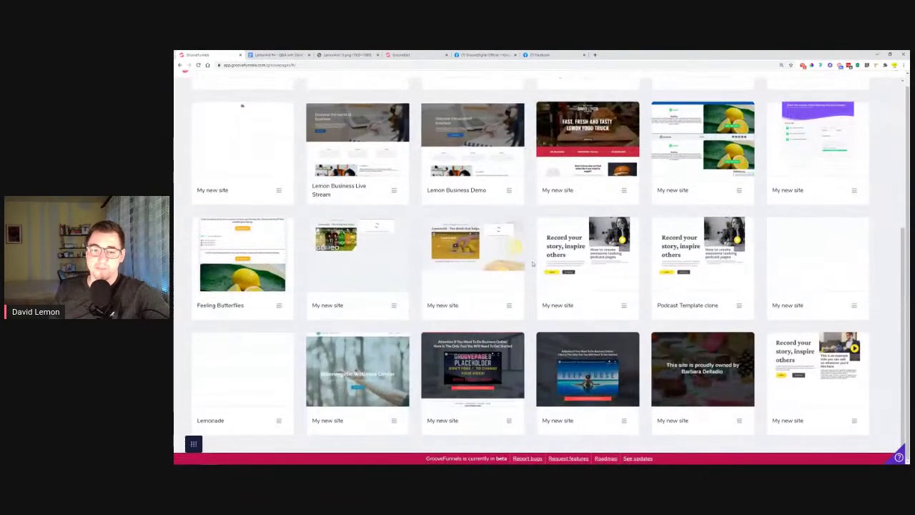
{"action": "scroll", "coordinate": [533, 263], "scroll_direction": "down", "scroll_amount": 3}
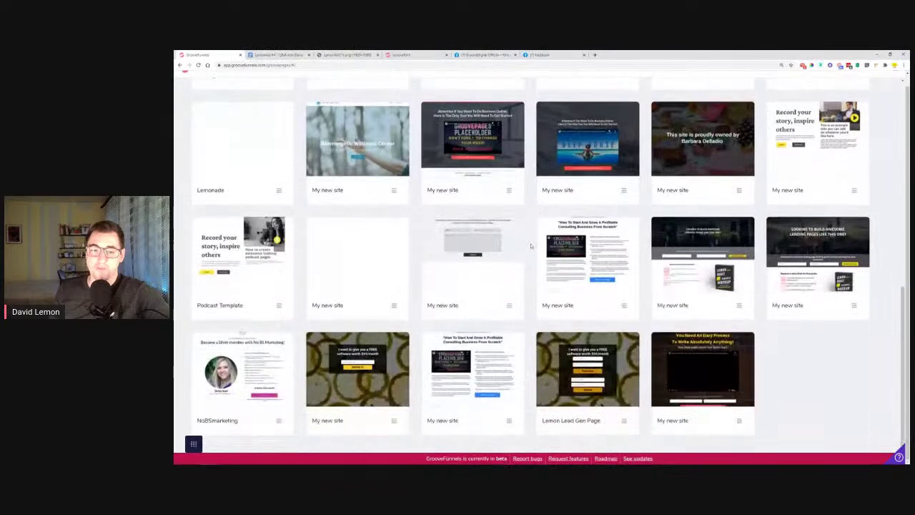
{"action": "left_click", "coordinate": [359, 372]}
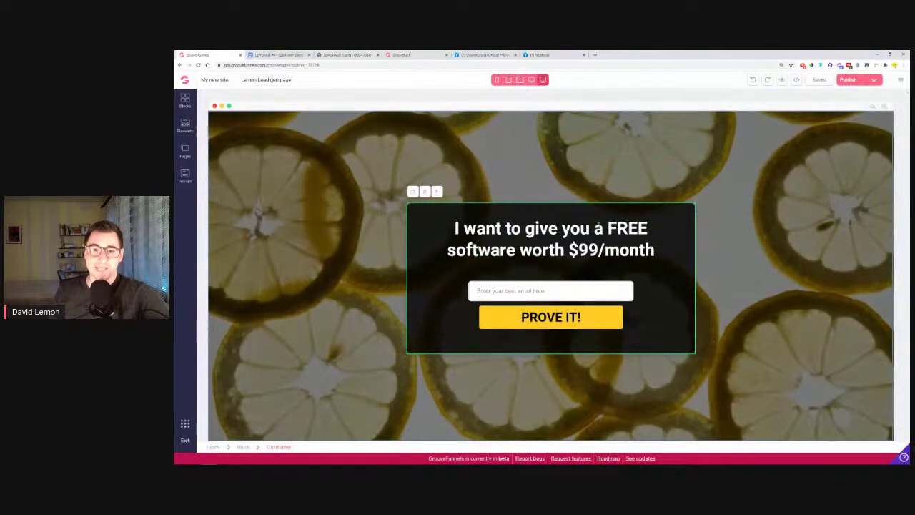
Publish the site to the lemonaid3 subdomain, view the live page, then return to the editor
{"action": "left_click", "coordinate": [872, 80]}
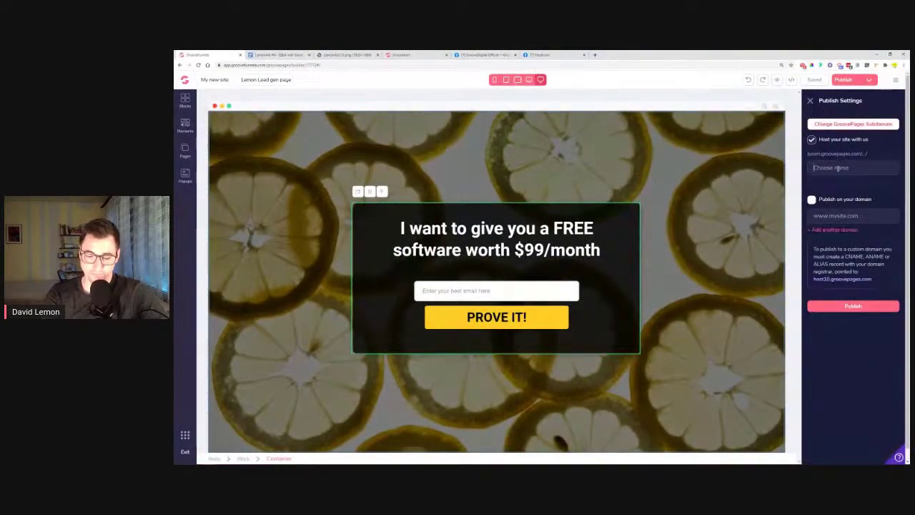
{"action": "type", "text": "lemonaid"}
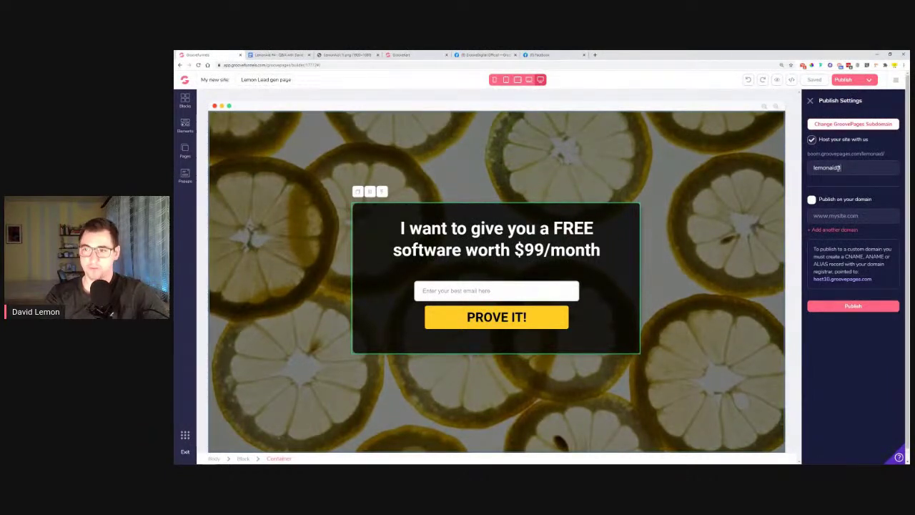
{"action": "type", "text": "3"}
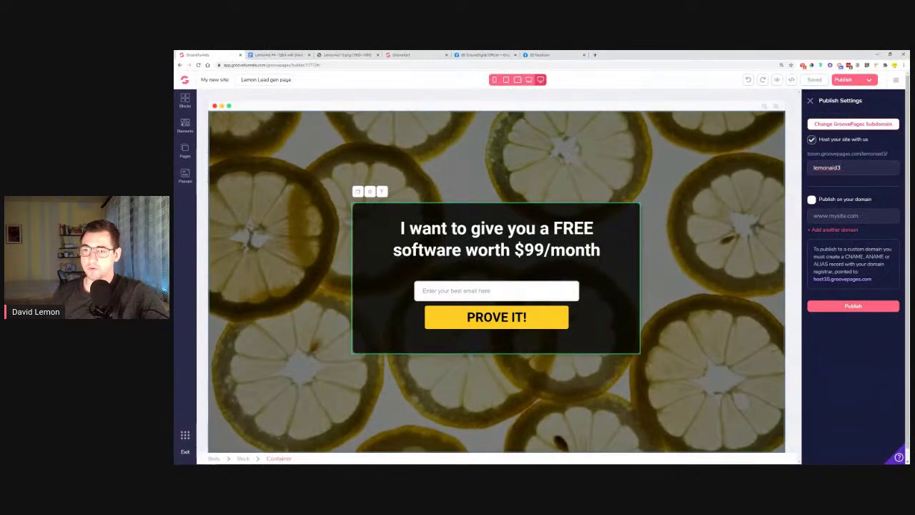
{"action": "left_click", "coordinate": [858, 306]}
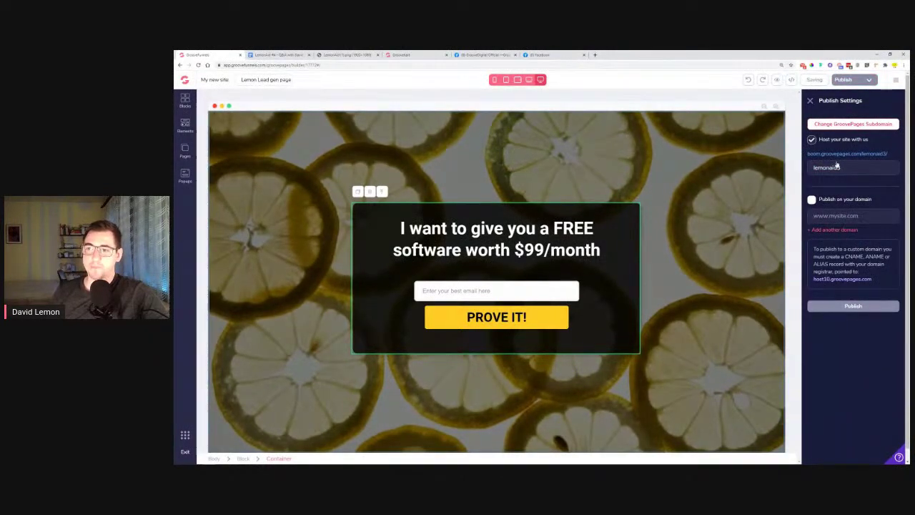
{"action": "left_click", "coordinate": [862, 154]}
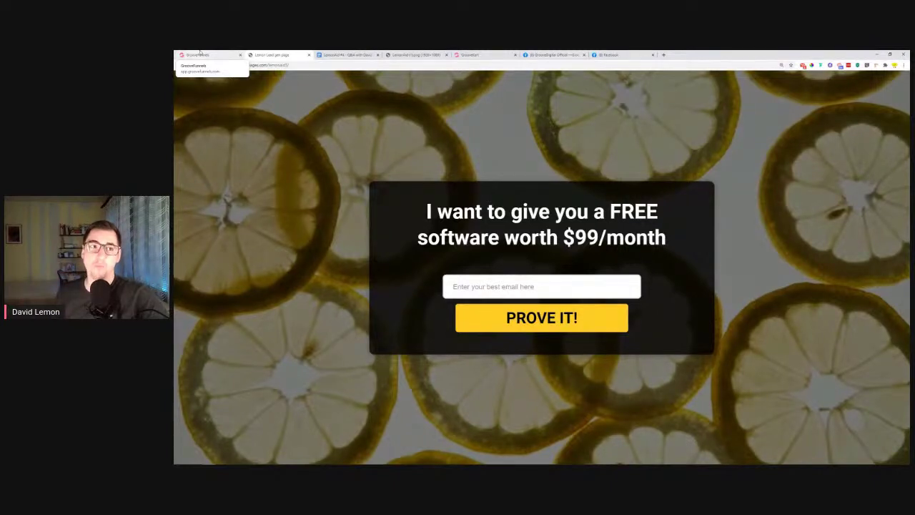
{"action": "left_click", "coordinate": [201, 53]}
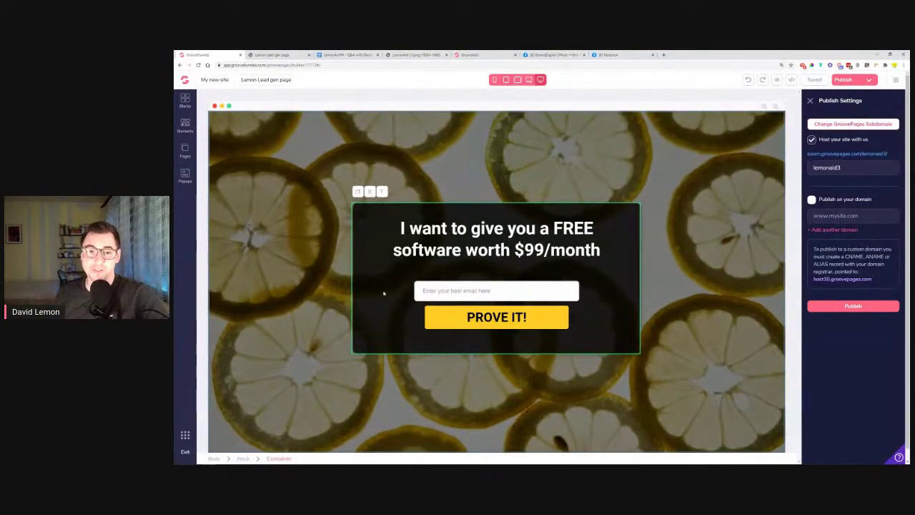
{"action": "left_click", "coordinate": [185, 126]}
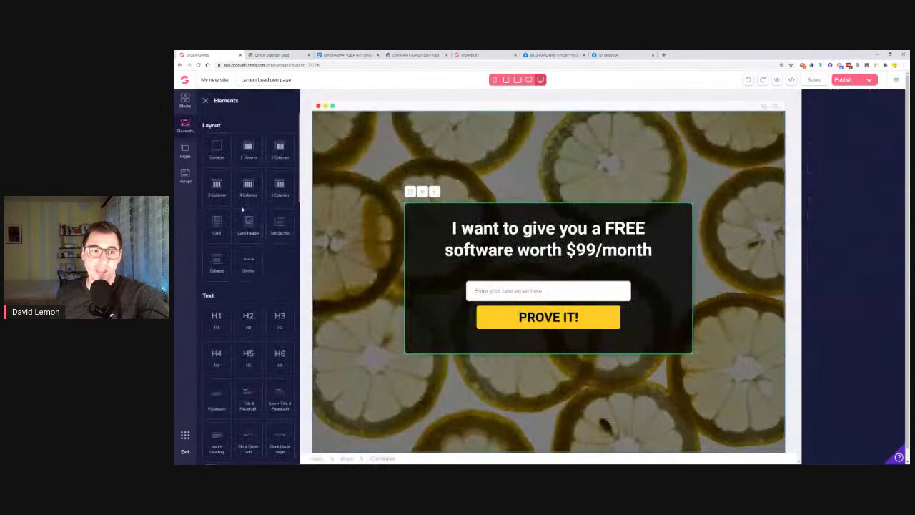
{"action": "scroll", "coordinate": [257, 197], "scroll_direction": "down", "scroll_amount": 5}
{"action": "scroll", "coordinate": [248, 333], "scroll_direction": "down", "scroll_amount": 3}
{"action": "scroll", "coordinate": [218, 379], "scroll_direction": "down", "scroll_amount": 6}
{"action": "scroll", "coordinate": [217, 355], "scroll_direction": "up", "scroll_amount": 5}
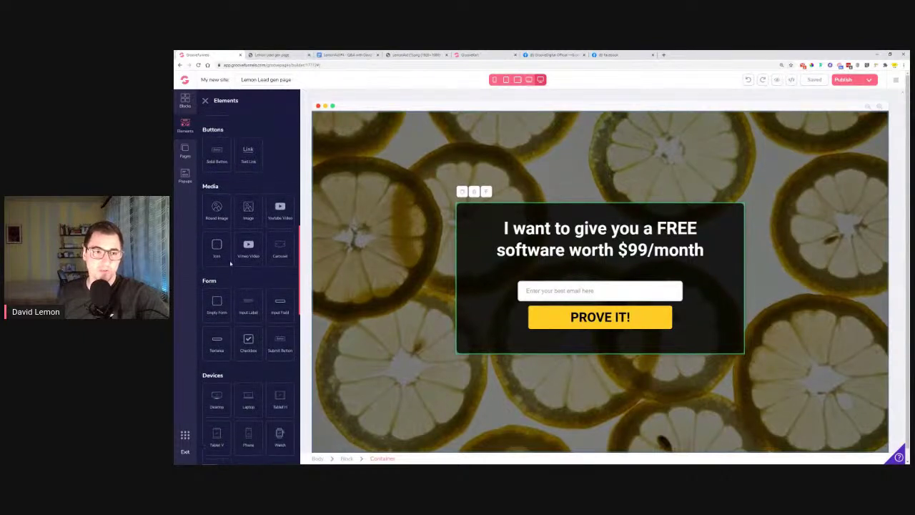
{"action": "left_click_drag", "start_coordinate": [217, 251], "coordinate": [605, 342]}
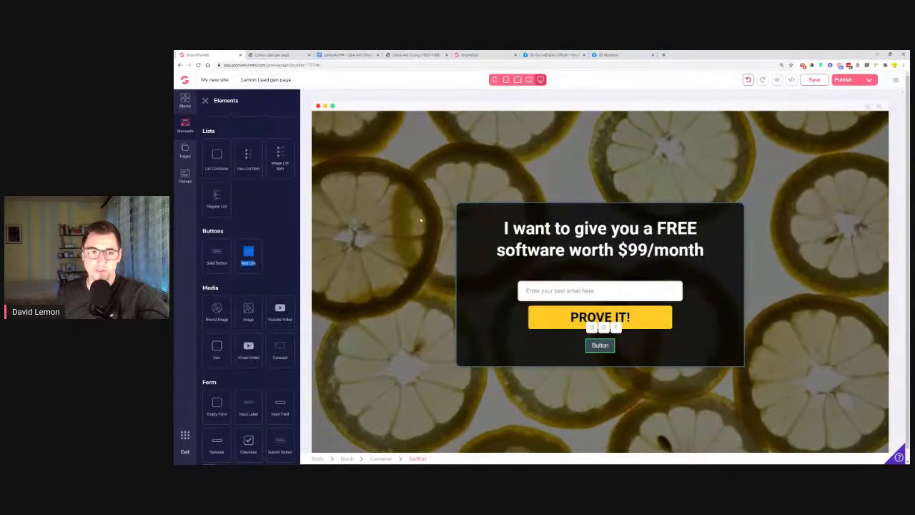
{"action": "left_click", "coordinate": [846, 80]}
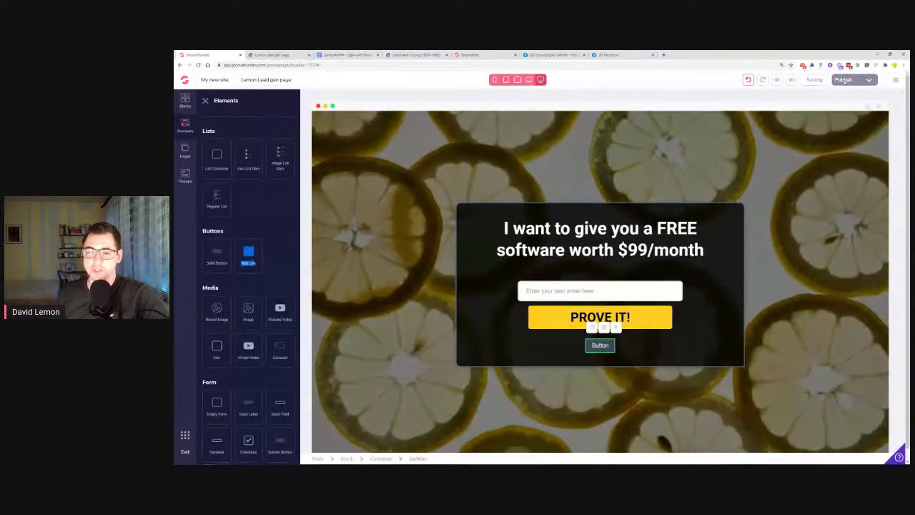
{"action": "left_click", "coordinate": [309, 55]}
{"action": "left_click", "coordinate": [845, 80]}
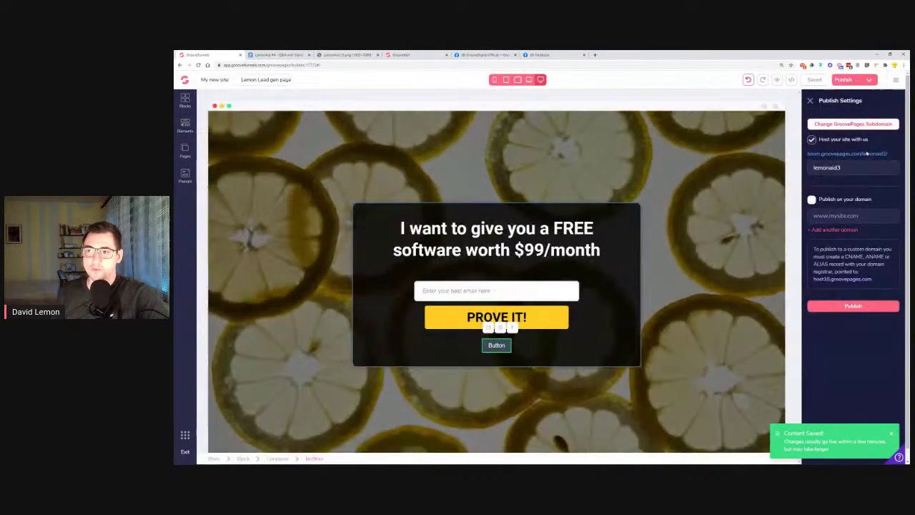
{"action": "left_click", "coordinate": [867, 154]}
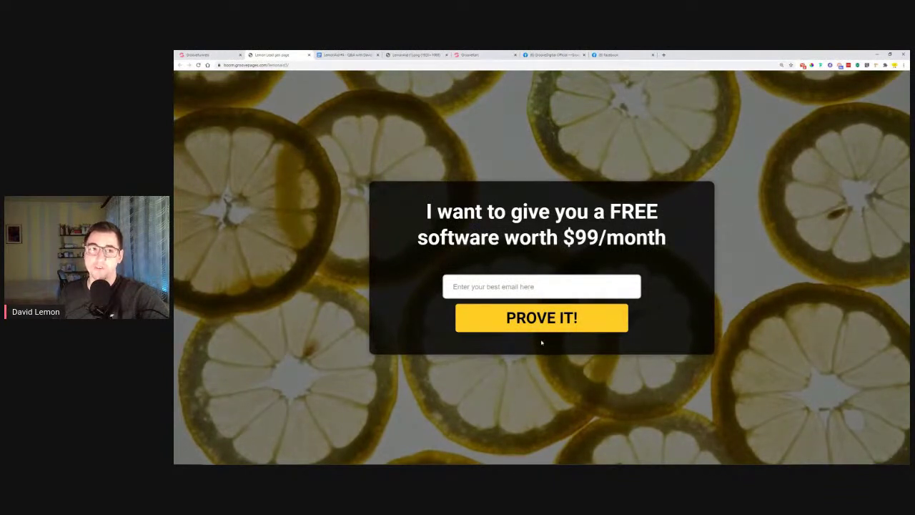
Copy the live page URL, load it in a fresh private window, then close that window
{"action": "left_click", "coordinate": [287, 65]}
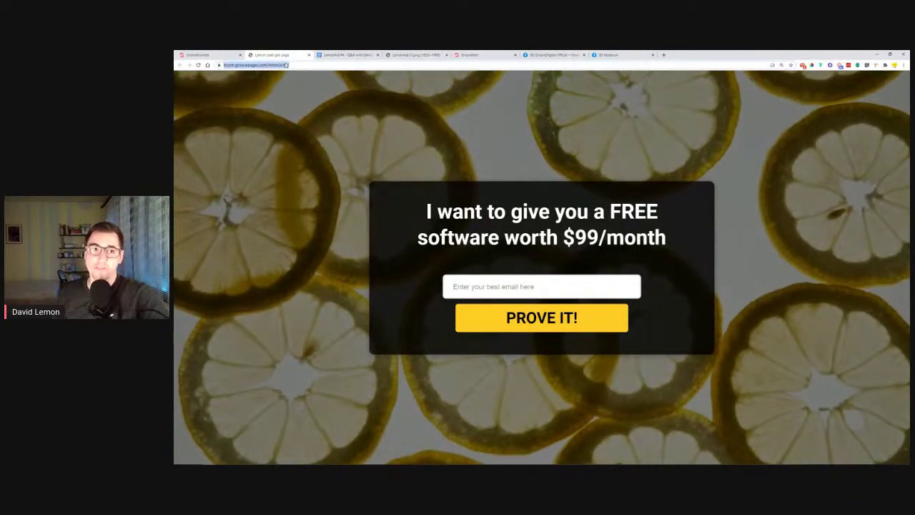
{"action": "right_click", "coordinate": [287, 65]}
{"action": "left_click", "coordinate": [304, 102]}
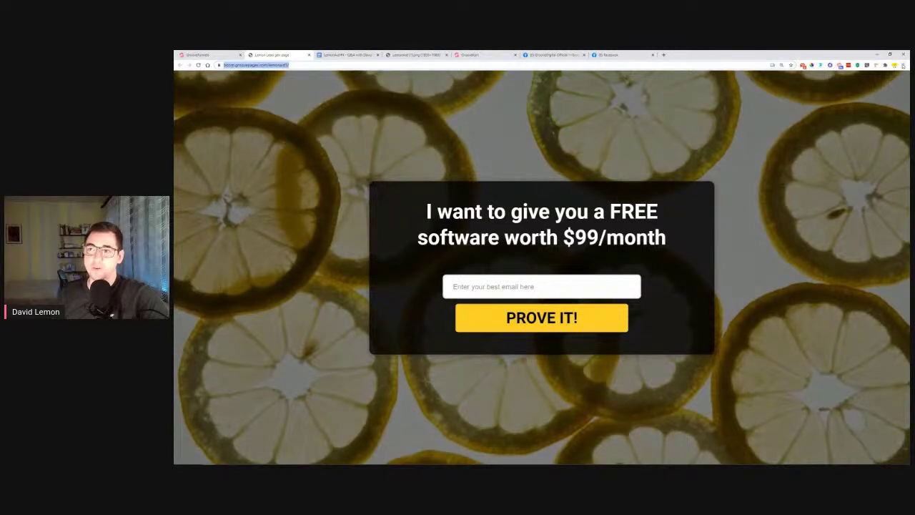
{"action": "left_click", "coordinate": [903, 65]}
{"action": "left_click", "coordinate": [865, 87]}
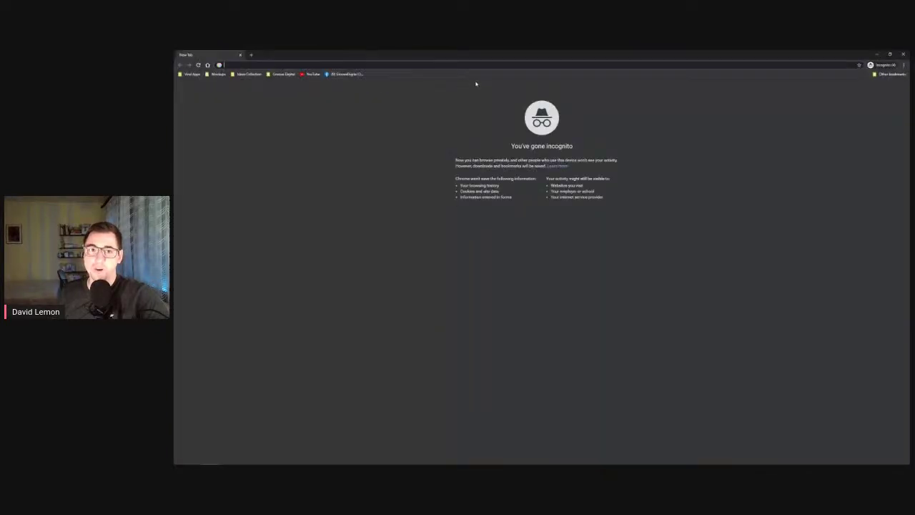
{"action": "right_click", "coordinate": [473, 65]}
{"action": "left_click", "coordinate": [517, 109]}
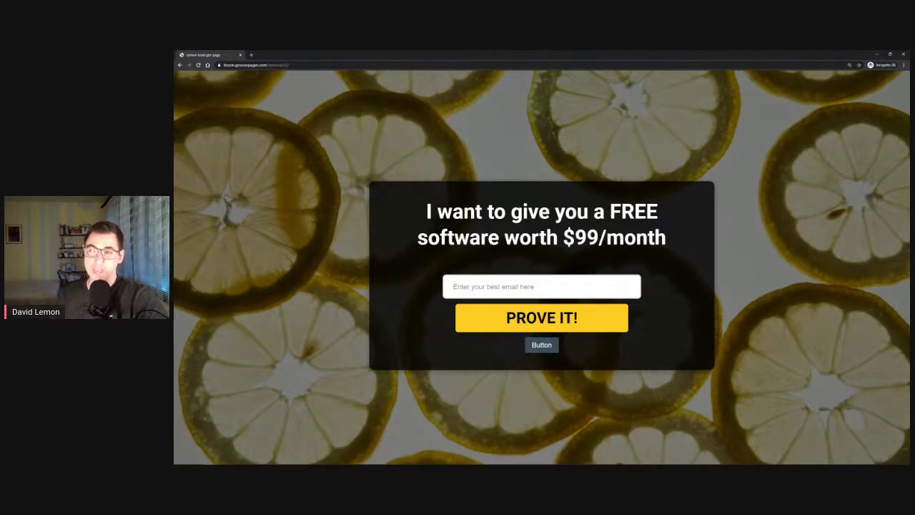
{"action": "left_click", "coordinate": [903, 54]}
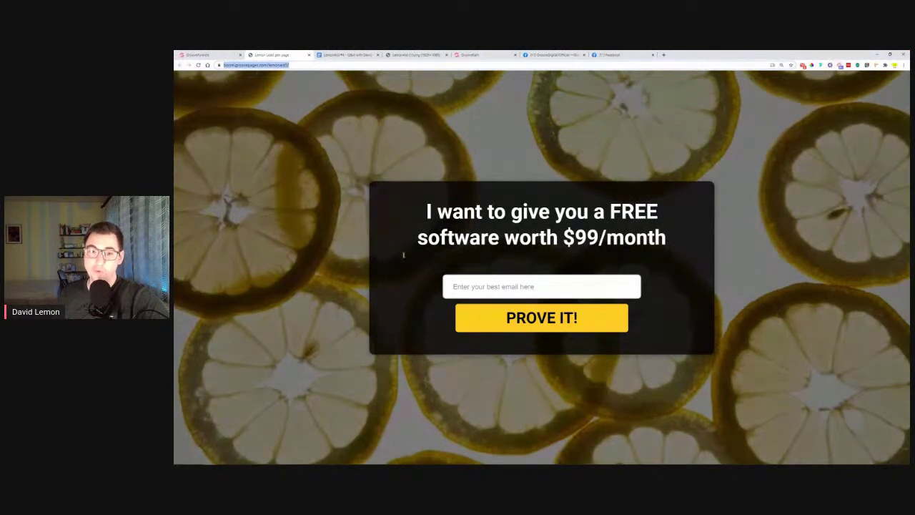
Reload the live page in the normal tab to show the new Button, then close it
{"action": "left_click", "coordinate": [300, 65]}
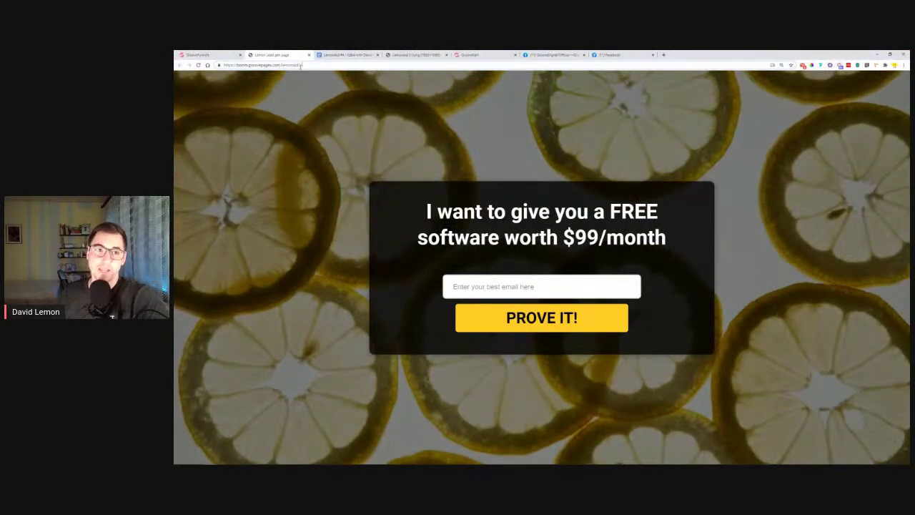
{"action": "key", "text": "Return"}
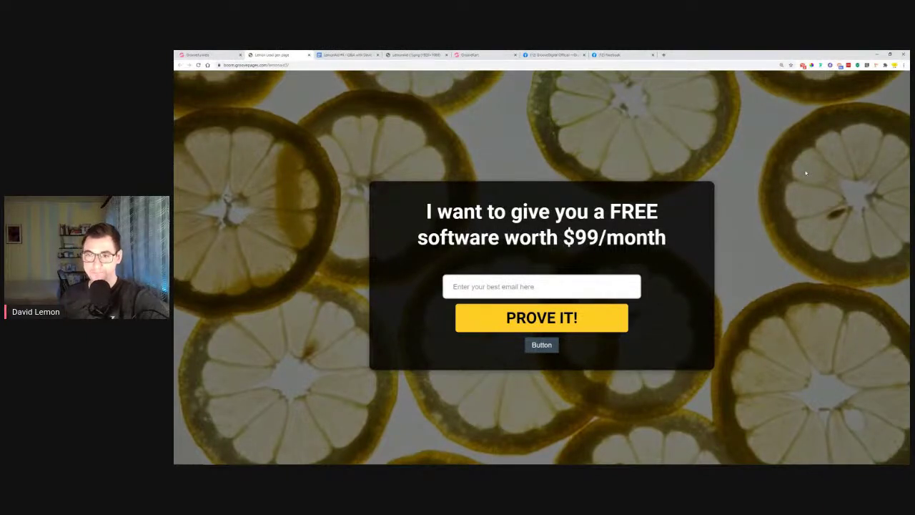
{"action": "left_click", "coordinate": [309, 55]}
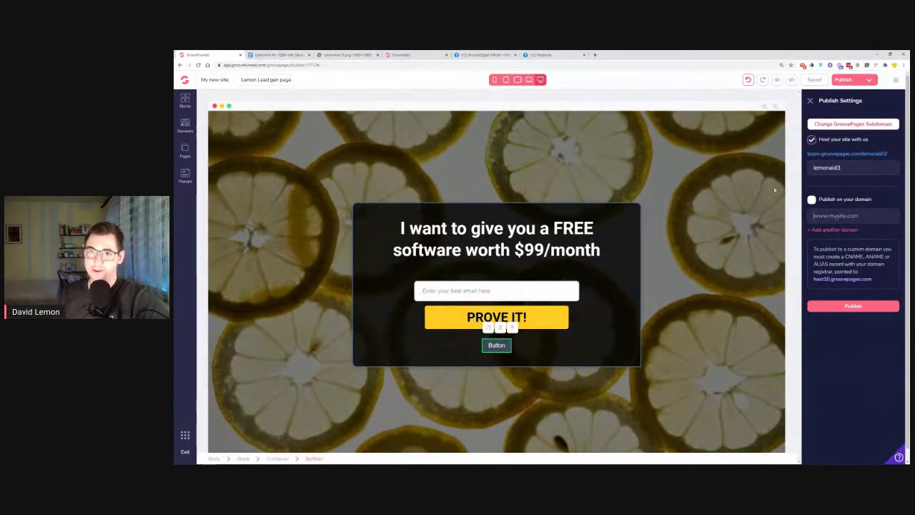
{"action": "left_click", "coordinate": [595, 55]}
Go to cloudflare.com, log in, and open Caching > Configuration for lemonmedia.online
{"action": "type", "text": "cl"}
{"action": "key", "text": "Return"}
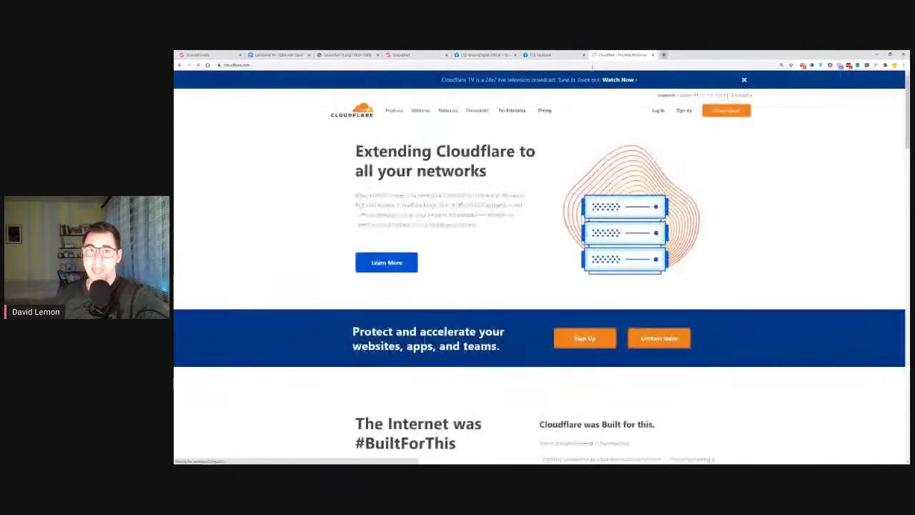
{"action": "left_click", "coordinate": [658, 111]}
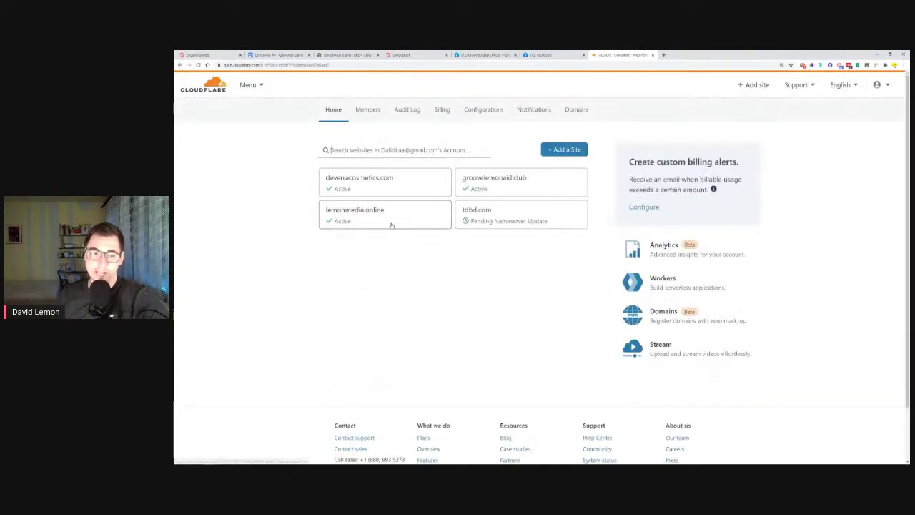
{"action": "left_click", "coordinate": [391, 224]}
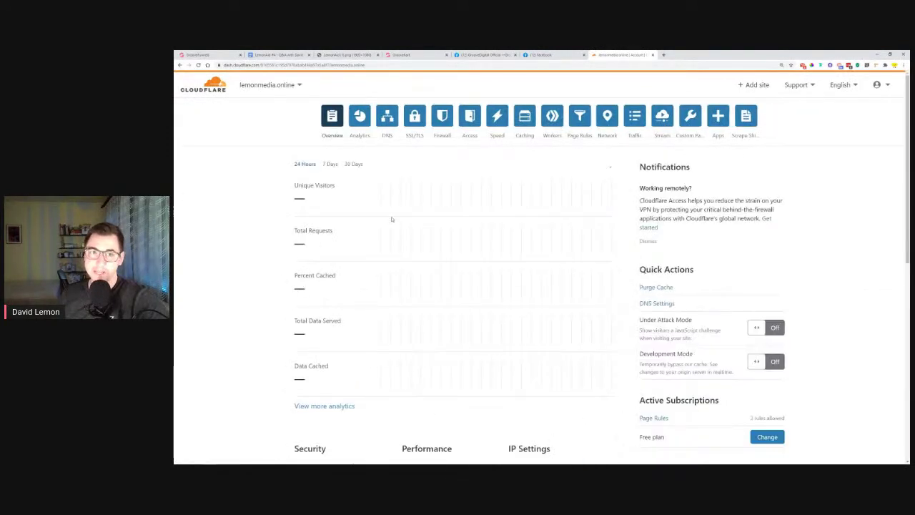
{"action": "left_click", "coordinate": [526, 120]}
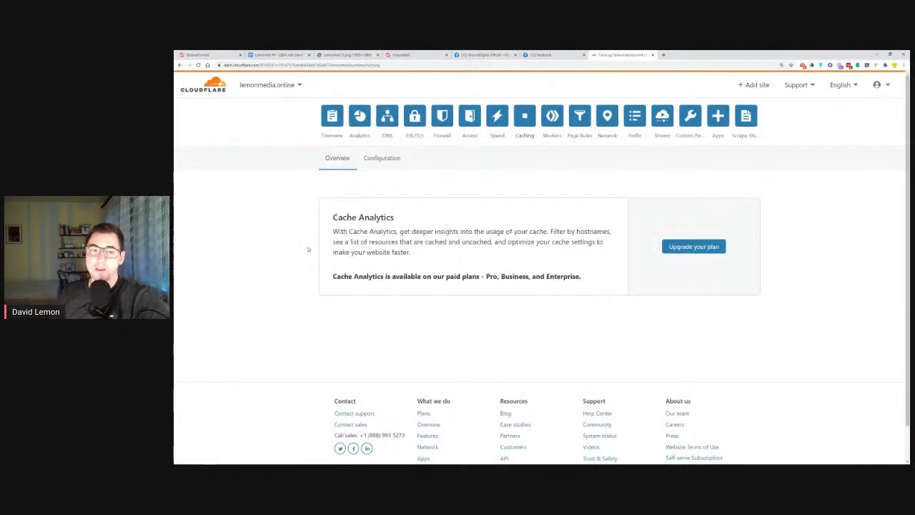
{"action": "left_click", "coordinate": [379, 160]}
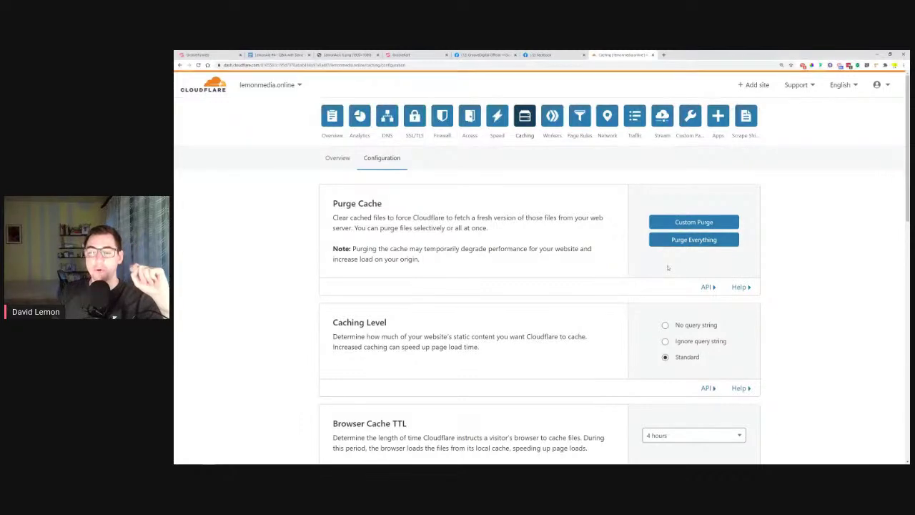
{"action": "scroll", "coordinate": [518, 214], "scroll_direction": "down", "scroll_amount": 3}
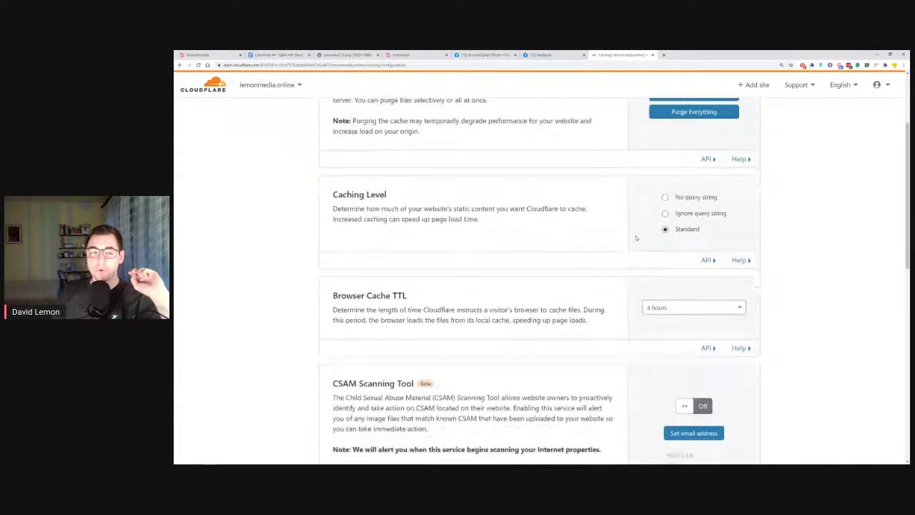
{"action": "scroll", "coordinate": [517, 214], "scroll_direction": "down", "scroll_amount": 5}
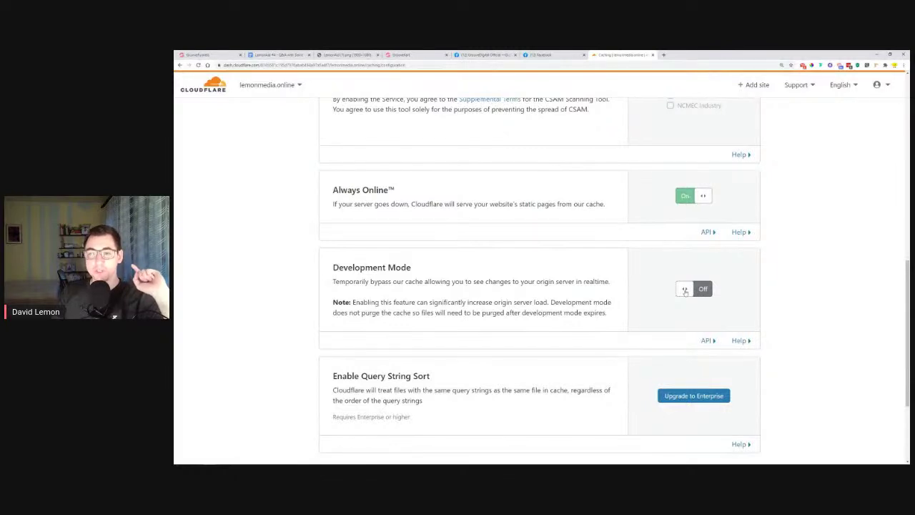
{"action": "left_click", "coordinate": [685, 291]}
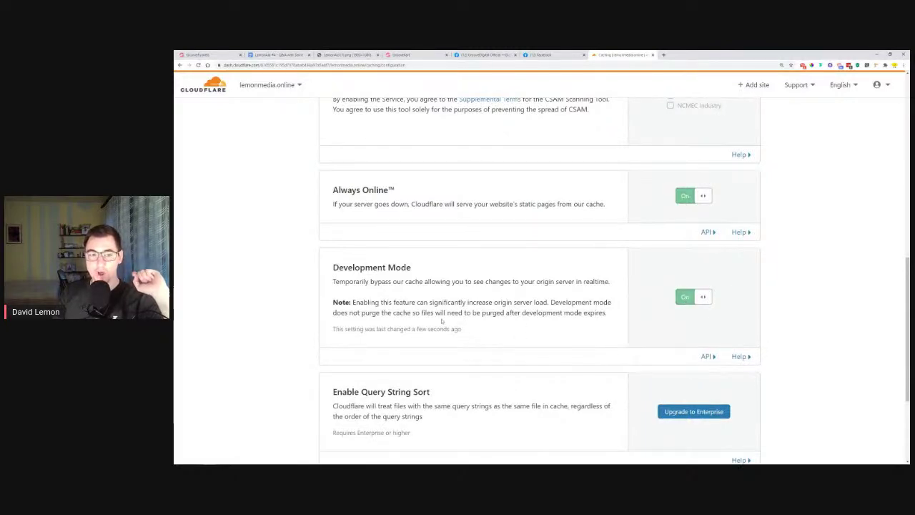
{"action": "left_click_drag", "start_coordinate": [334, 282], "coordinate": [610, 282]}
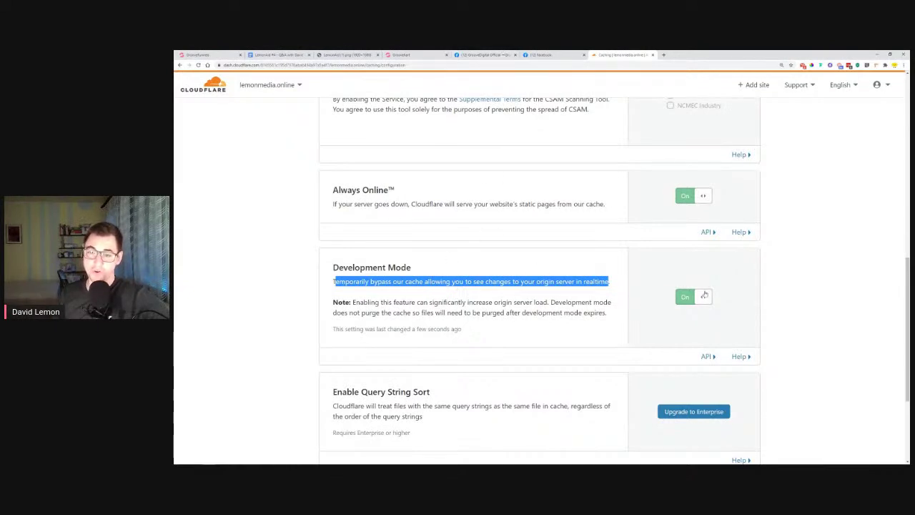
{"action": "left_click", "coordinate": [701, 303]}
{"action": "scroll", "coordinate": [794, 306], "scroll_direction": "up", "scroll_amount": 1}
{"action": "scroll", "coordinate": [784, 308], "scroll_direction": "up", "scroll_amount": 6}
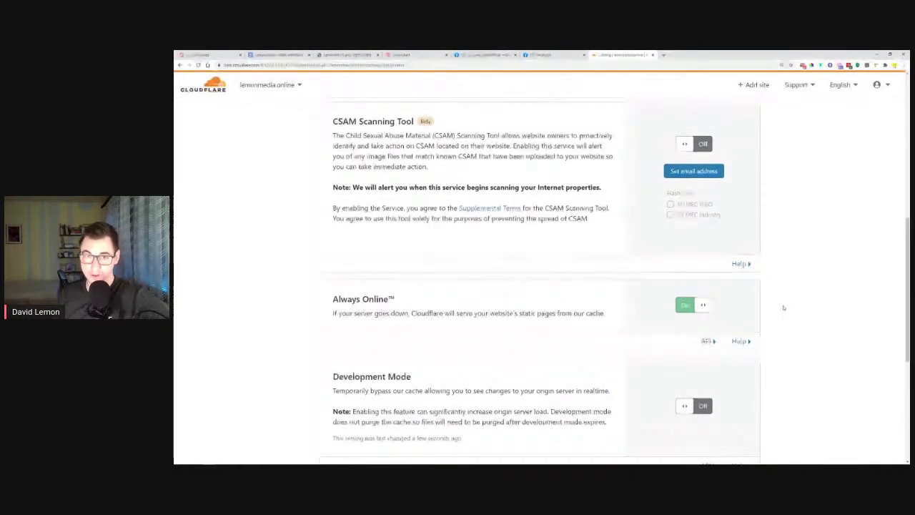
{"action": "scroll", "coordinate": [784, 308], "scroll_direction": "up", "scroll_amount": 1}
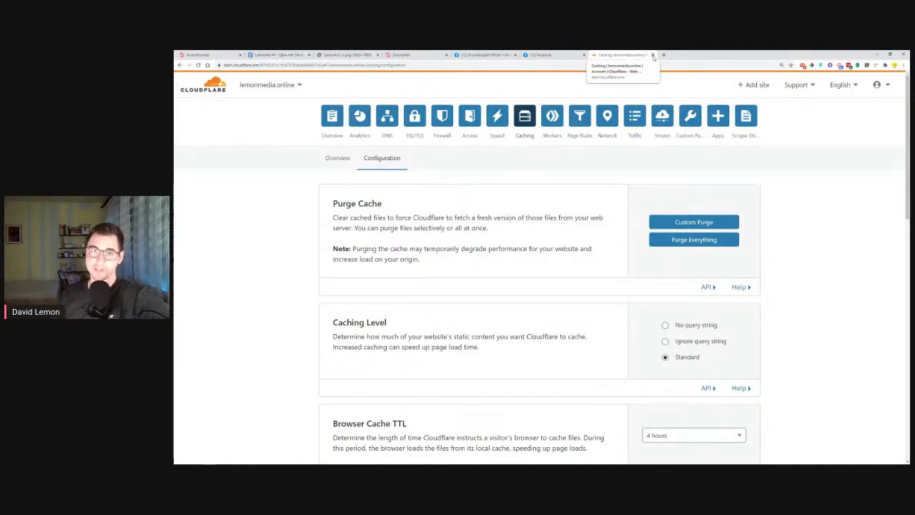
{"action": "left_click", "coordinate": [653, 55]}
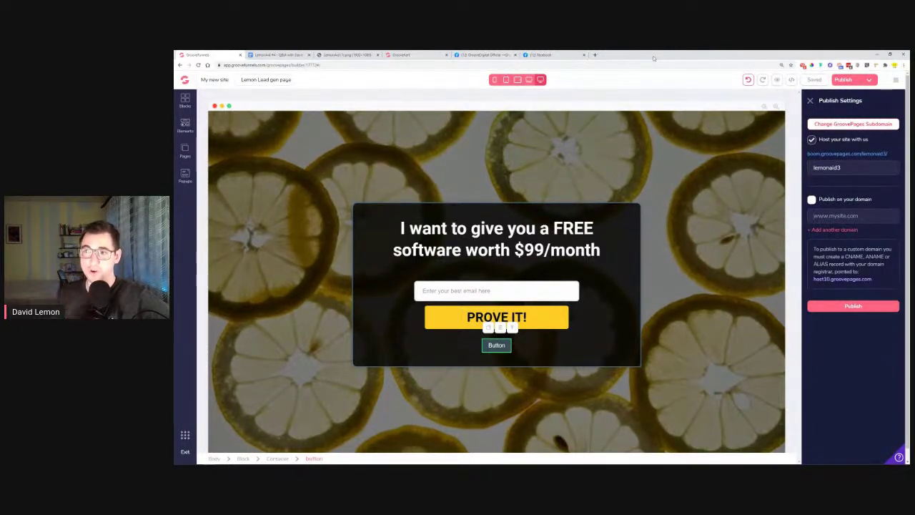
Switch to the LemonAid #4 Q&A notes document in Google Docs
{"action": "key", "text": "ctrl+Tab"}
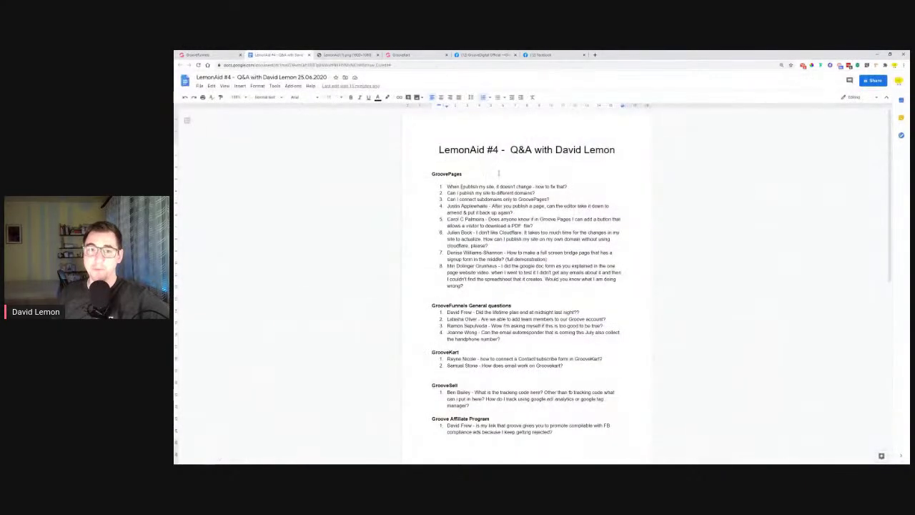
Select question 1 under GroovePages and give it an orange highlight
{"action": "left_click_drag", "start_coordinate": [474, 186], "coordinate": [563, 191]}
{"action": "left_click", "coordinate": [568, 186]}
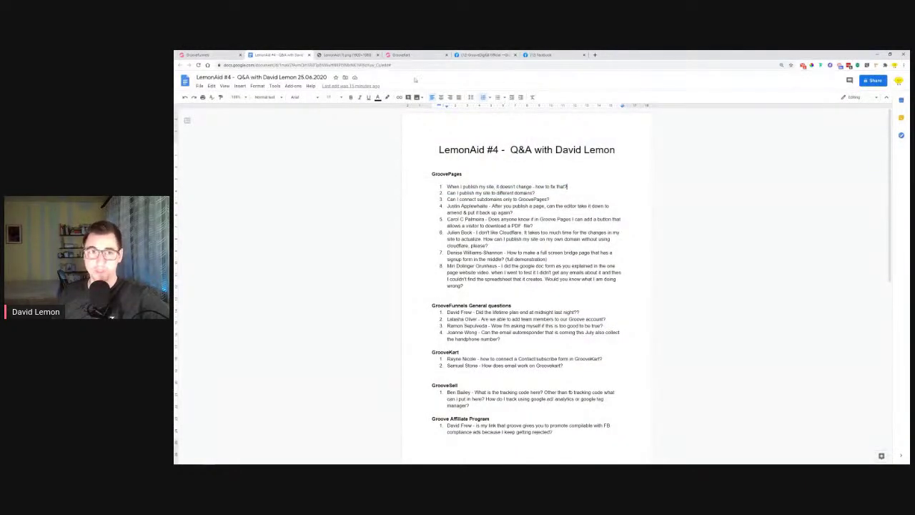
{"action": "left_click", "coordinate": [362, 54]}
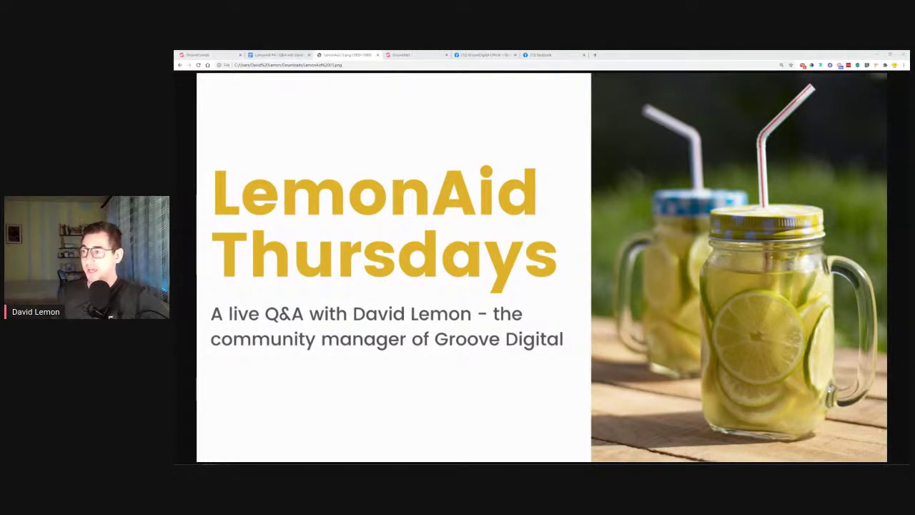
{"action": "left_click", "coordinate": [276, 55]}
{"action": "left_click_drag", "start_coordinate": [567, 187], "coordinate": [447, 186]}
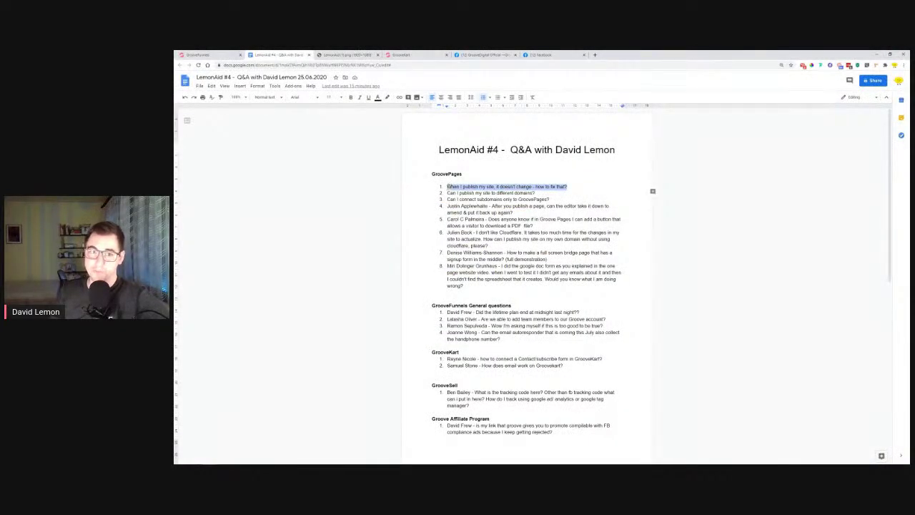
{"action": "left_click", "coordinate": [387, 97]}
{"action": "left_click", "coordinate": [404, 148]}
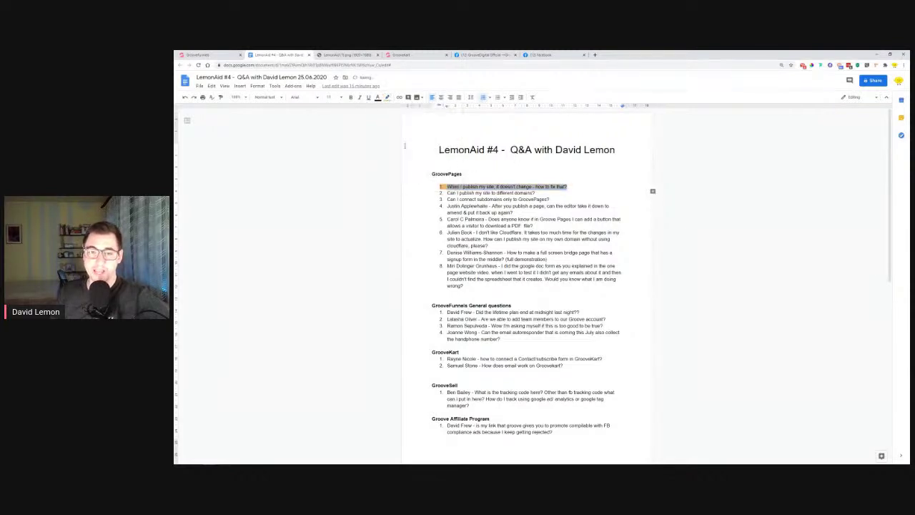
{"action": "left_click", "coordinate": [591, 189]}
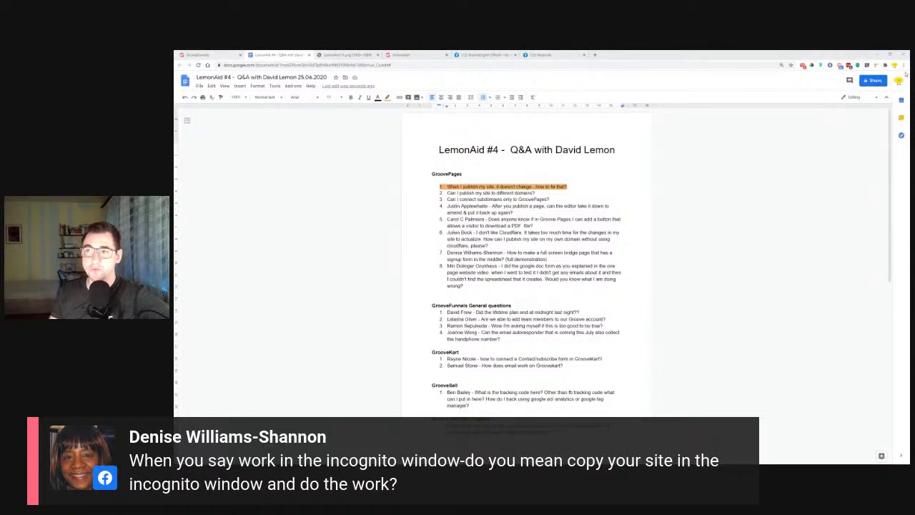
Open a private window and log in to app.groovefunnels.com with the saved credentials
{"action": "left_click", "coordinate": [905, 65]}
{"action": "left_click", "coordinate": [866, 88]}
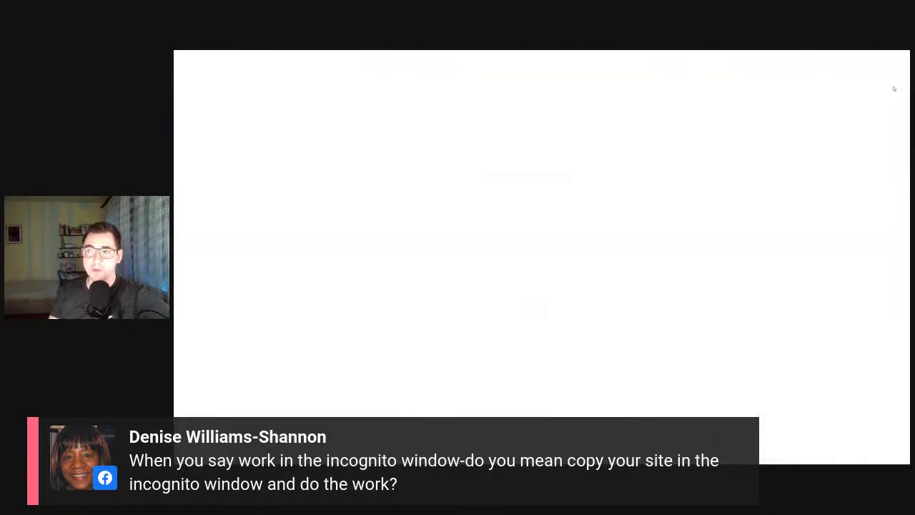
{"action": "type", "text": "app.groovefunnels.com"}
{"action": "key", "text": "Return"}
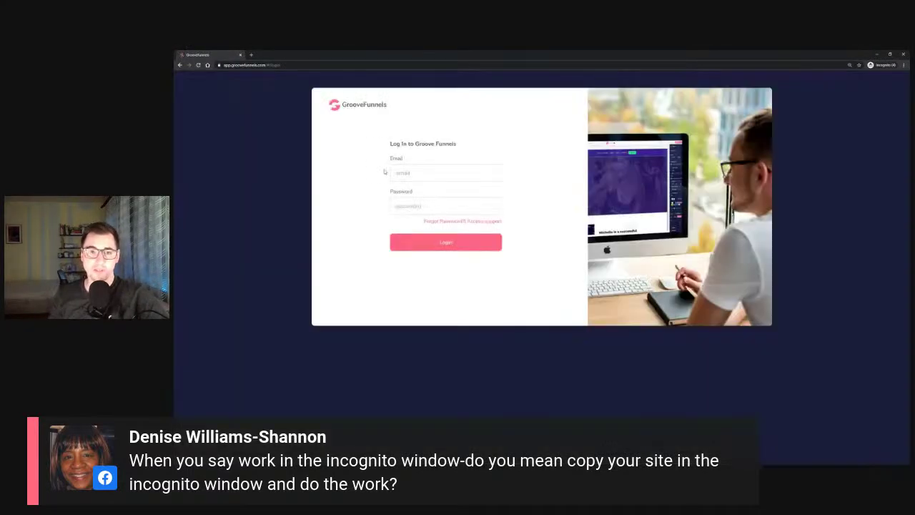
{"action": "left_click", "coordinate": [415, 174]}
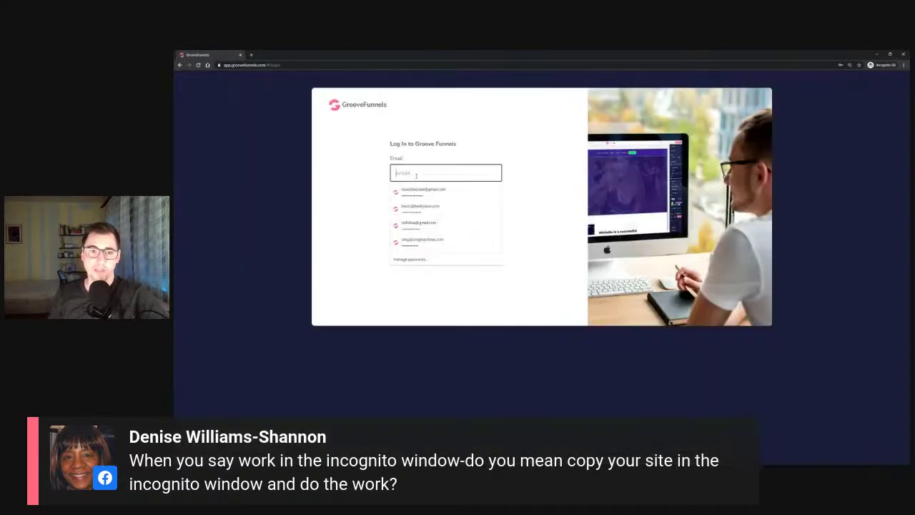
{"action": "left_click", "coordinate": [422, 241]}
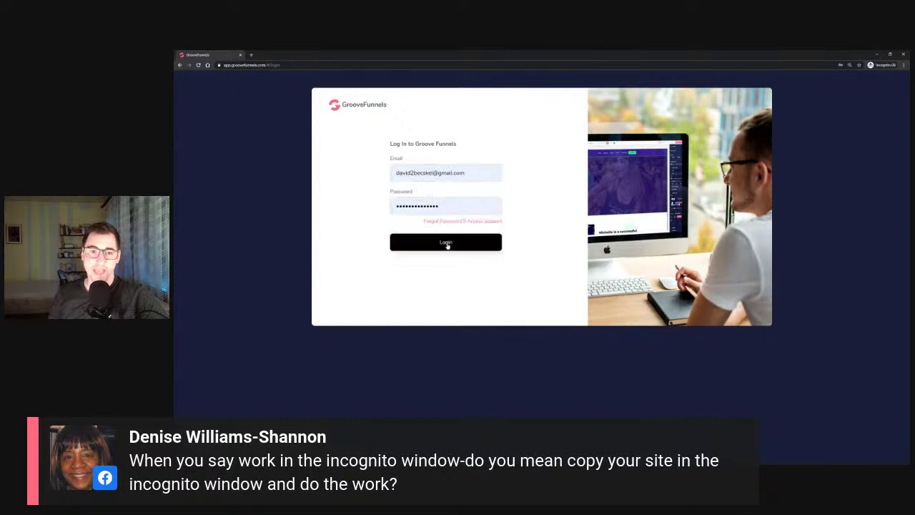
{"action": "left_click", "coordinate": [445, 242]}
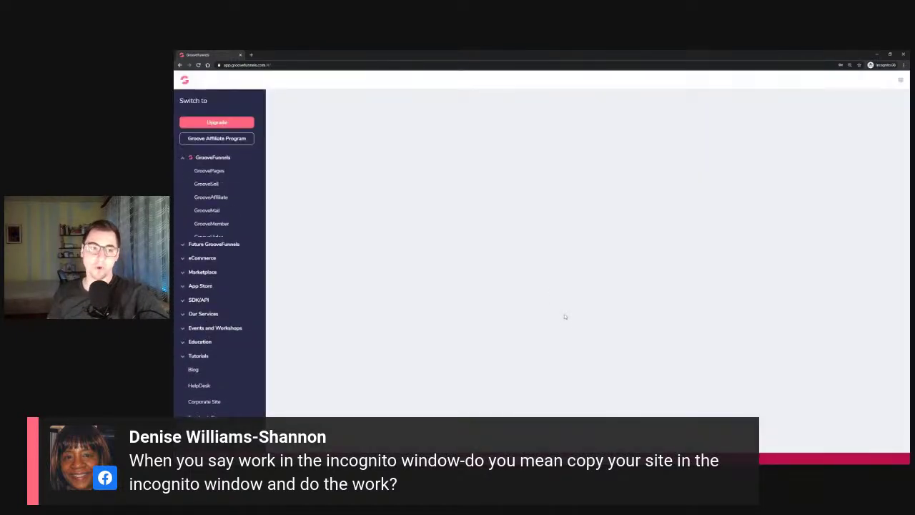
Open GroovePages My Sites and edit the lemon lead-gen site
{"action": "left_click", "coordinate": [219, 171]}
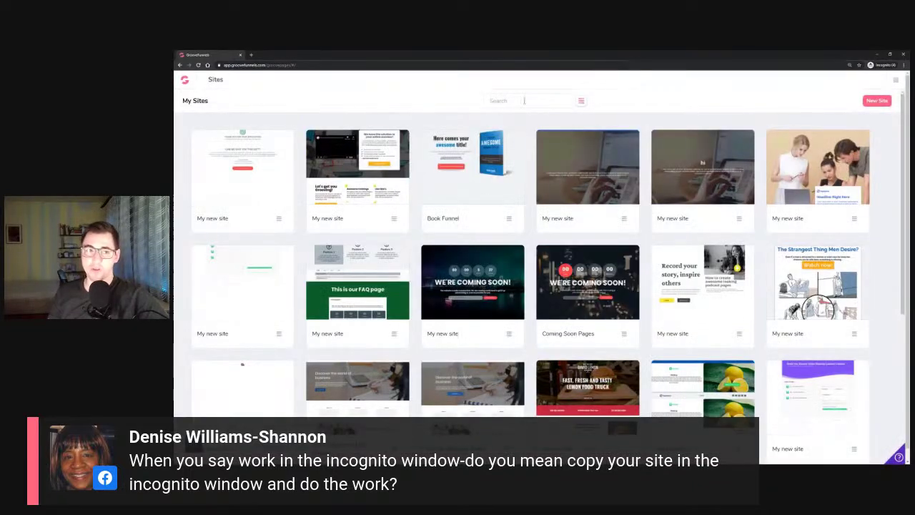
{"action": "scroll", "coordinate": [545, 327], "scroll_direction": "down", "scroll_amount": 3}
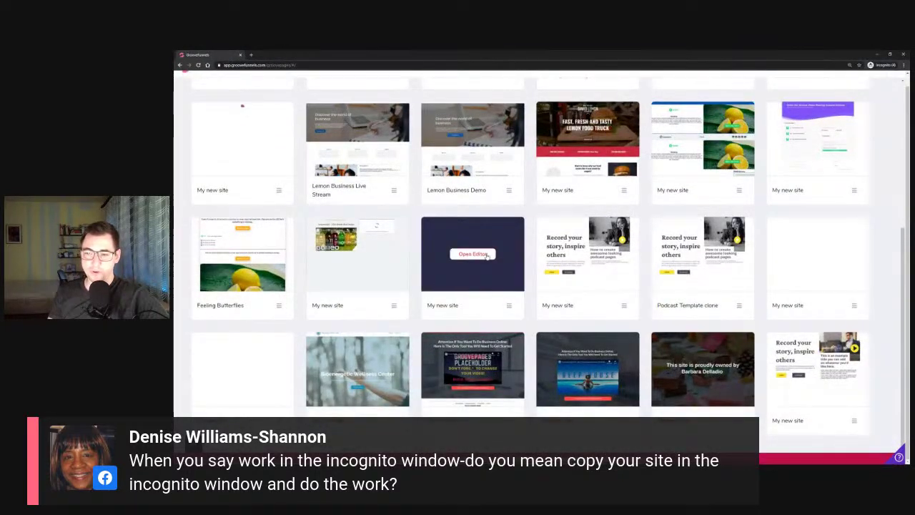
{"action": "scroll", "coordinate": [479, 286], "scroll_direction": "down", "scroll_amount": 5}
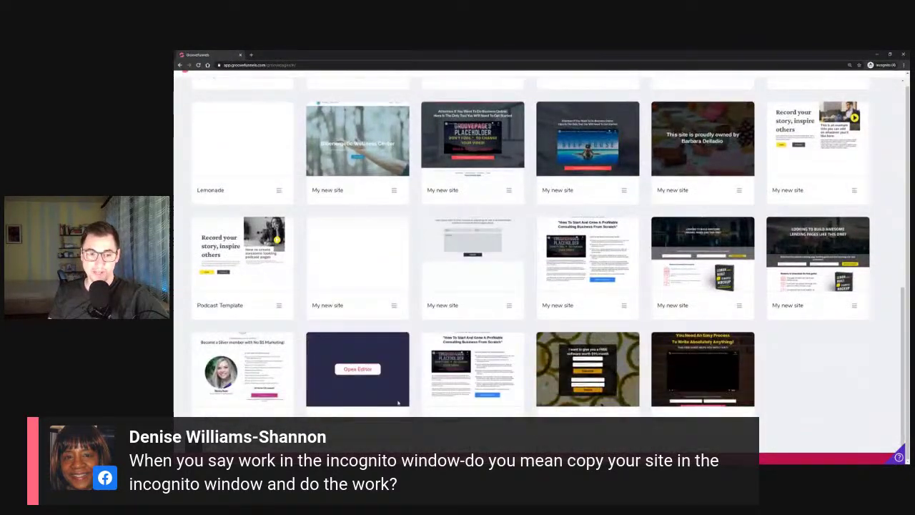
{"action": "left_click", "coordinate": [357, 369]}
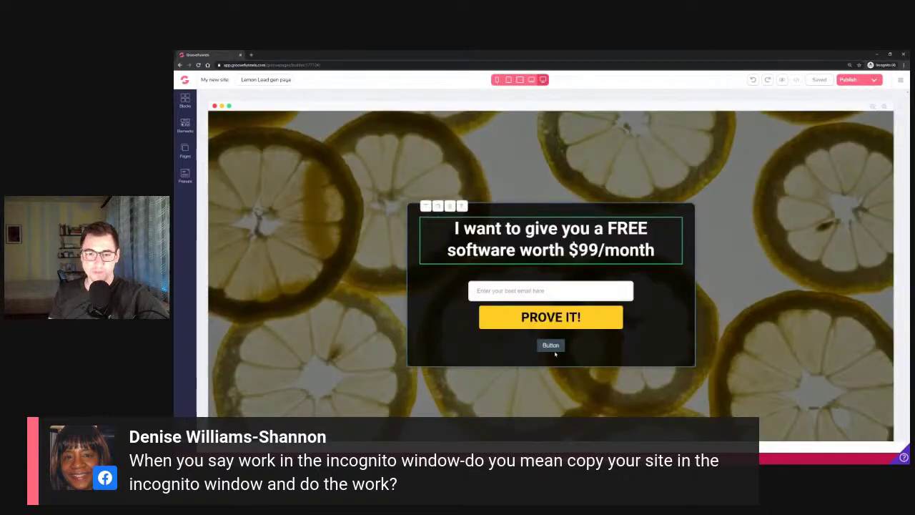
Delete the small button under PROVE IT! and preview the published page
{"action": "left_click", "coordinate": [551, 346]}
{"action": "key", "text": "Delete"}
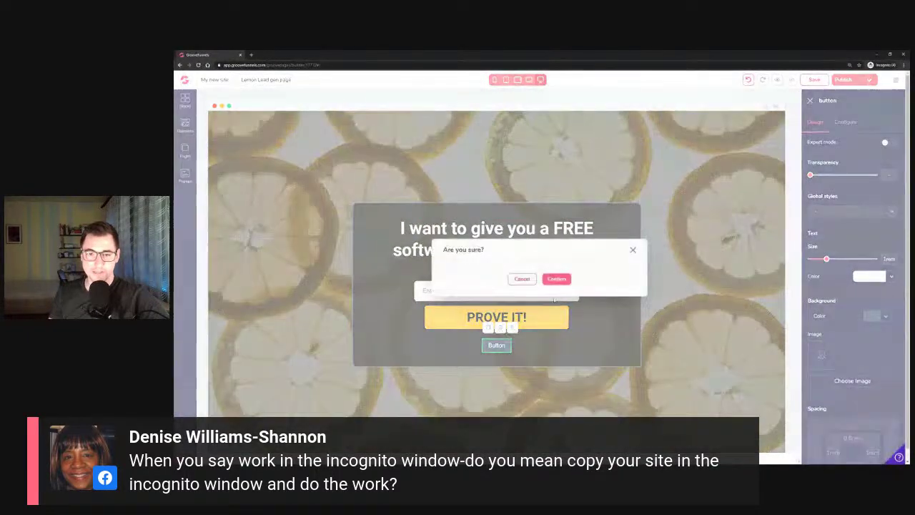
{"action": "left_click", "coordinate": [556, 278]}
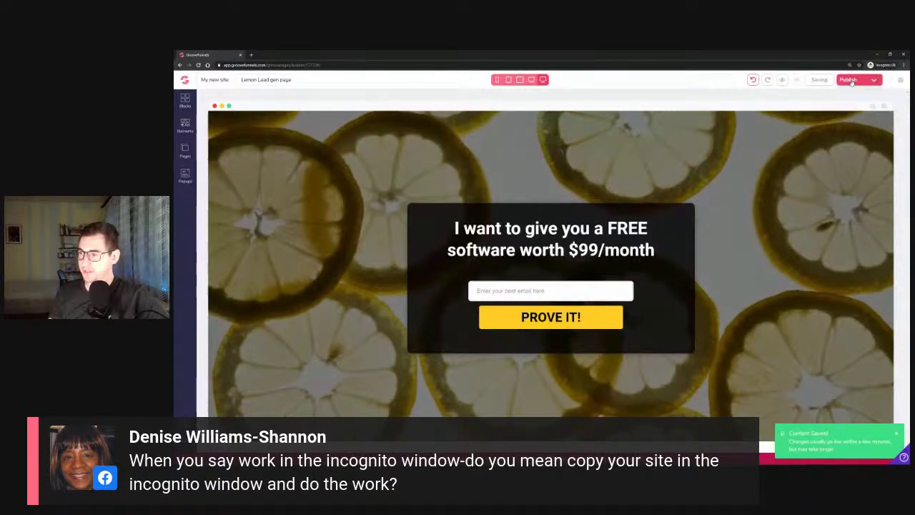
{"action": "left_click", "coordinate": [876, 81]}
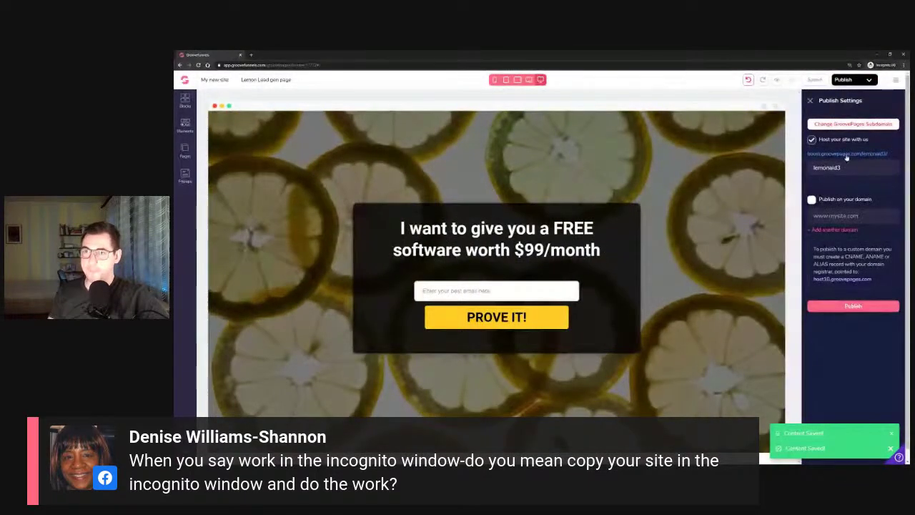
{"action": "left_click", "coordinate": [846, 157]}
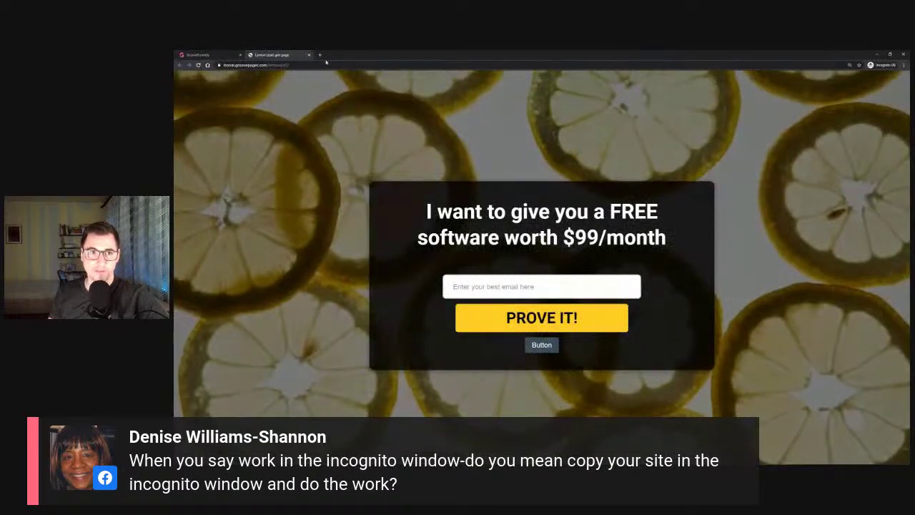
{"action": "left_click", "coordinate": [310, 55]}
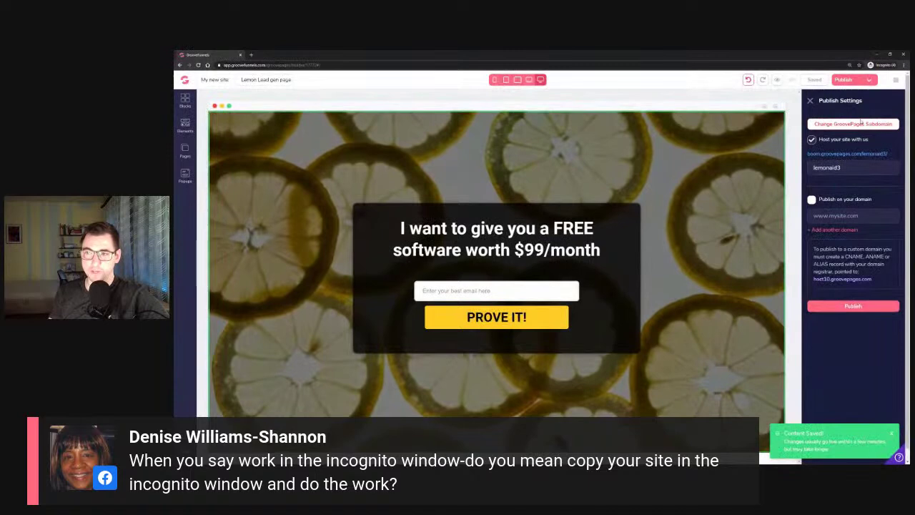
Republish the lemon page on lemonaid3 and check the live version
{"action": "left_click", "coordinate": [872, 157]}
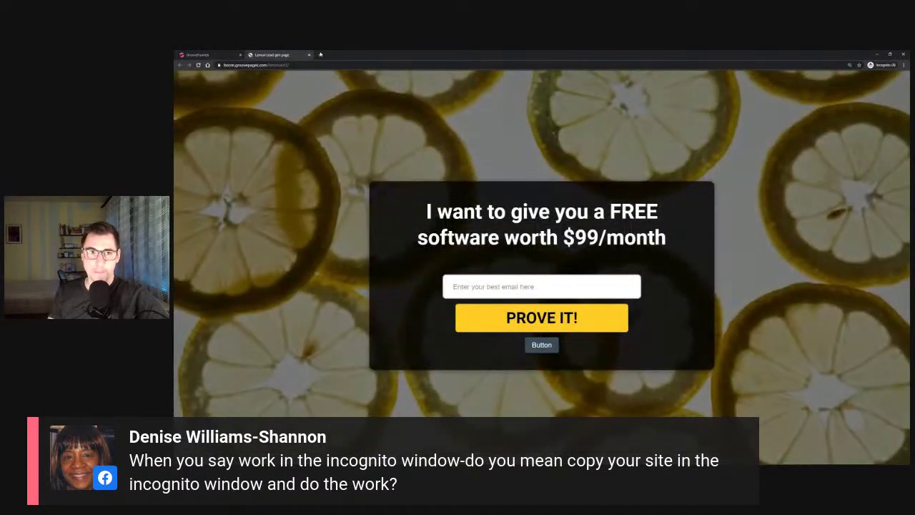
{"action": "left_click", "coordinate": [310, 55]}
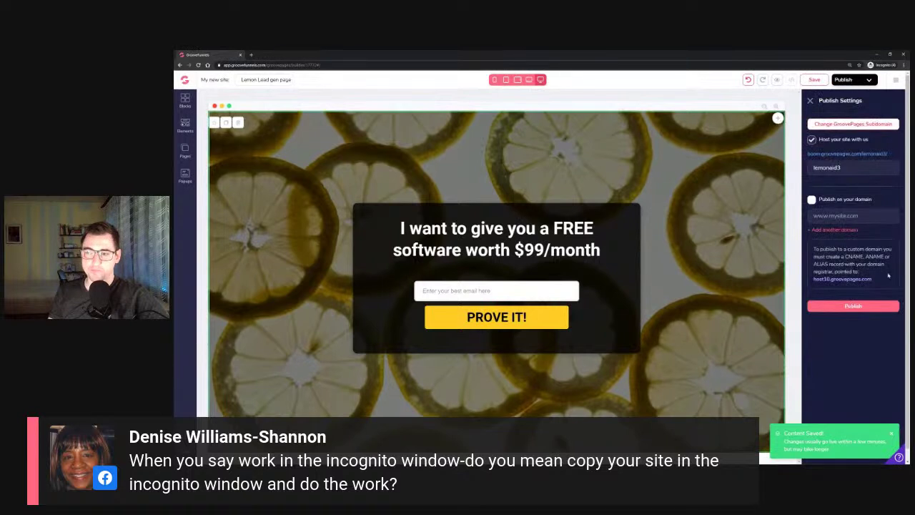
{"action": "left_click", "coordinate": [881, 308]}
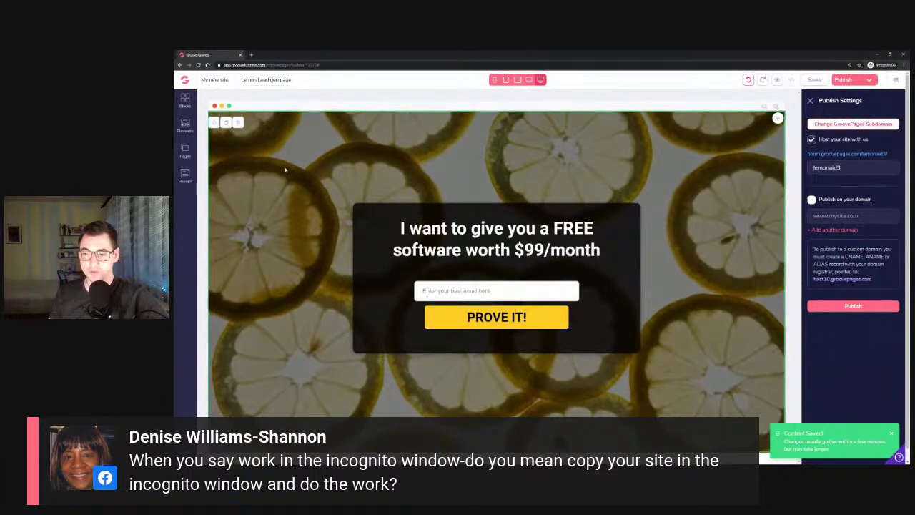
{"action": "left_click", "coordinate": [843, 156]}
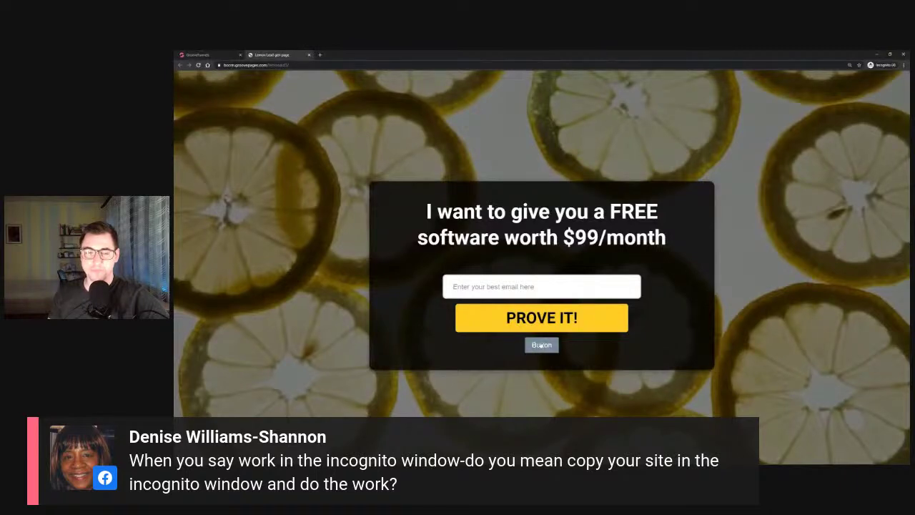
{"action": "left_click", "coordinate": [309, 55]}
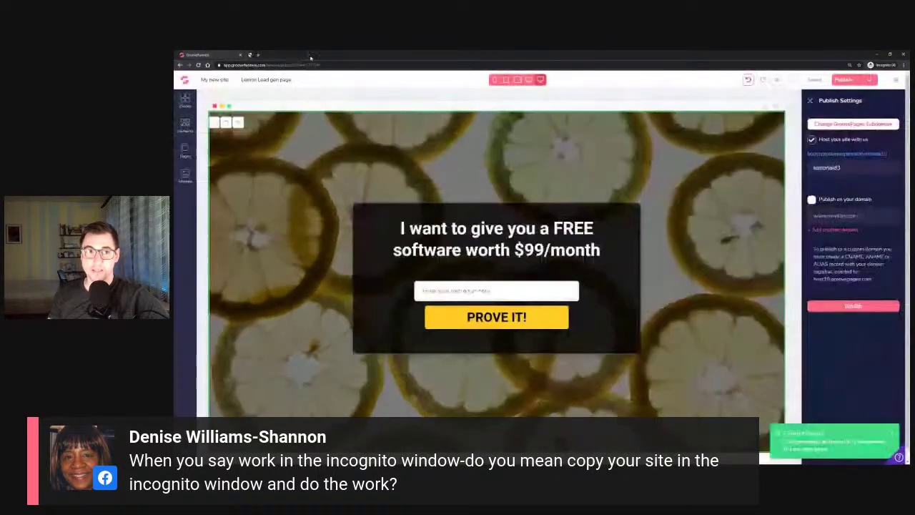
{"action": "left_click", "coordinate": [363, 264]}
{"action": "left_click", "coordinate": [185, 152]}
{"action": "left_click", "coordinate": [186, 126]}
Add a Text Link element beneath the PROVE IT! button and review its settings
{"action": "scroll", "coordinate": [251, 218], "scroll_direction": "down", "scroll_amount": 5}
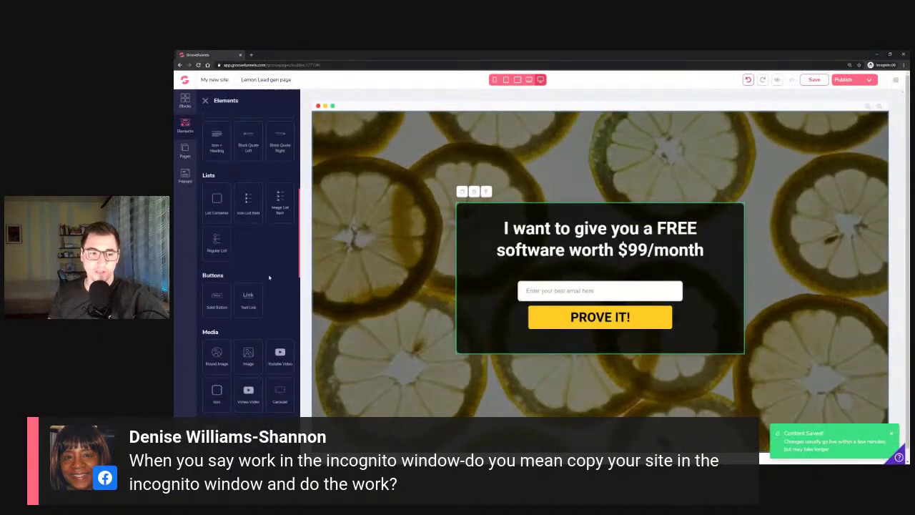
{"action": "left_click_drag", "start_coordinate": [250, 291], "coordinate": [607, 343]}
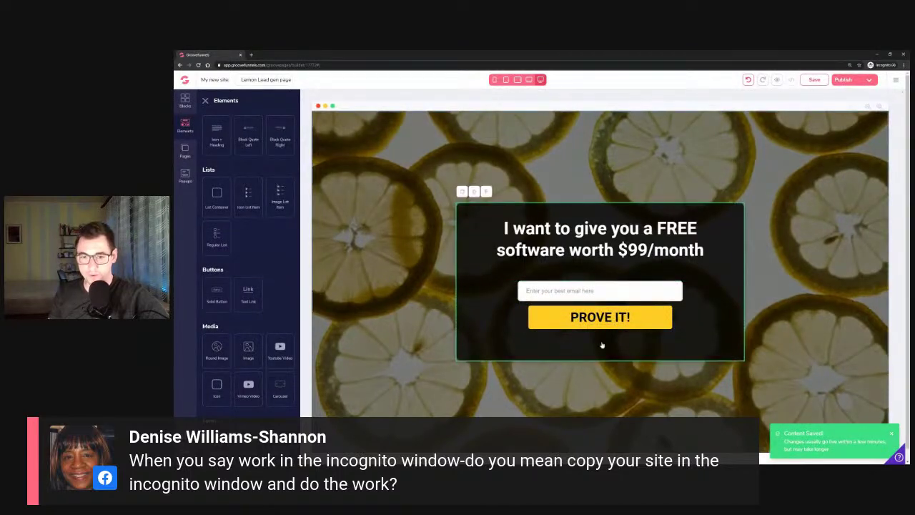
{"action": "left_click", "coordinate": [602, 346]}
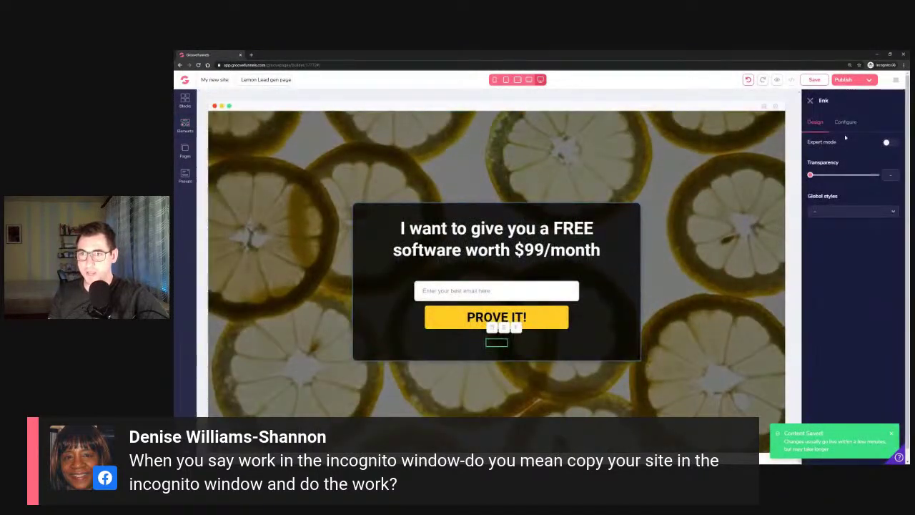
{"action": "left_click", "coordinate": [845, 123]}
{"action": "left_click", "coordinate": [815, 122]}
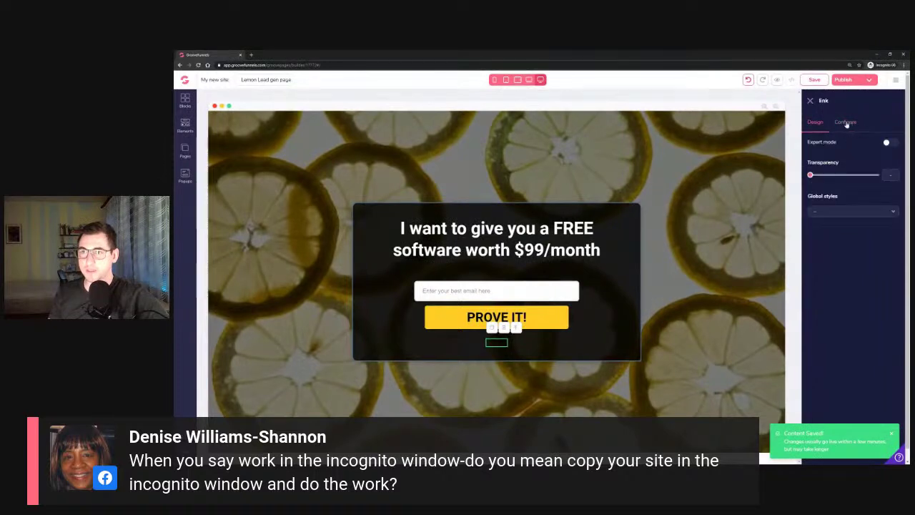
{"action": "left_click", "coordinate": [810, 103]}
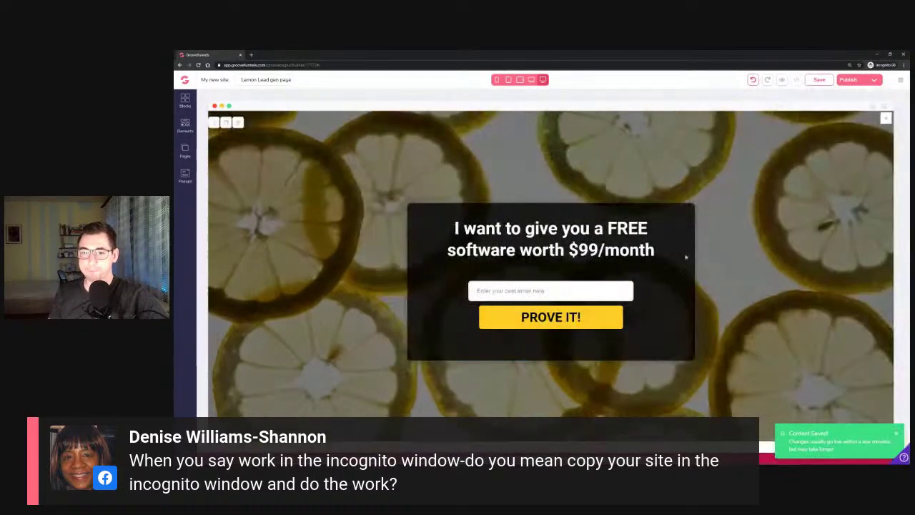
Set the text link's colour to white (#FFFFFF) and save the page
{"action": "left_click", "coordinate": [569, 343]}
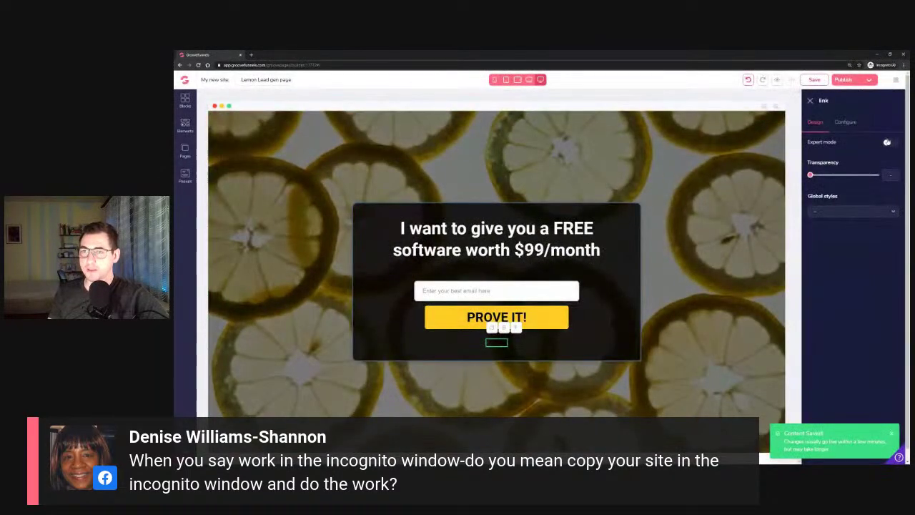
{"action": "left_click", "coordinate": [823, 245]}
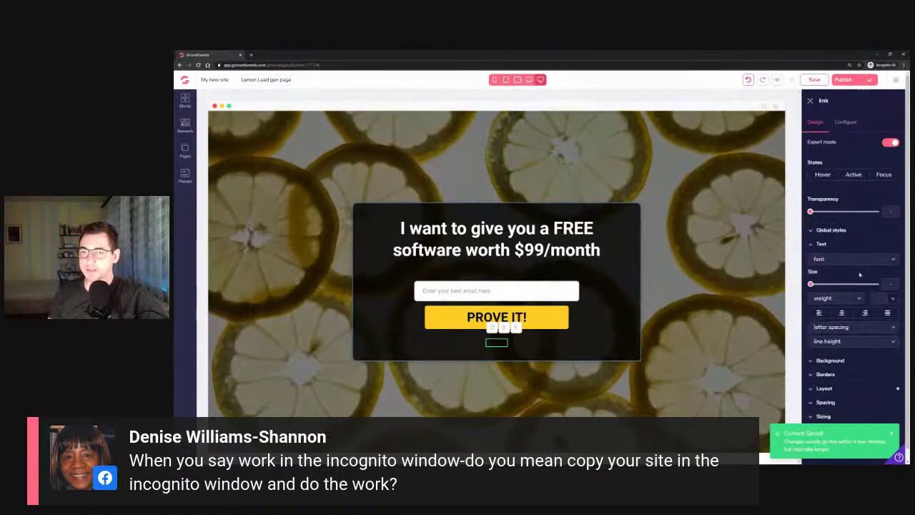
{"action": "left_click", "coordinate": [880, 299]}
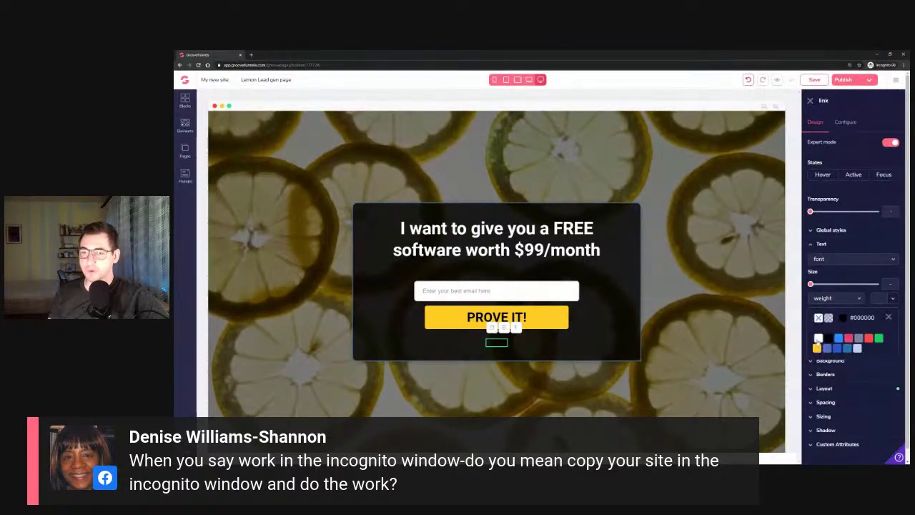
{"action": "left_click", "coordinate": [819, 338]}
{"action": "left_click", "coordinate": [848, 81]}
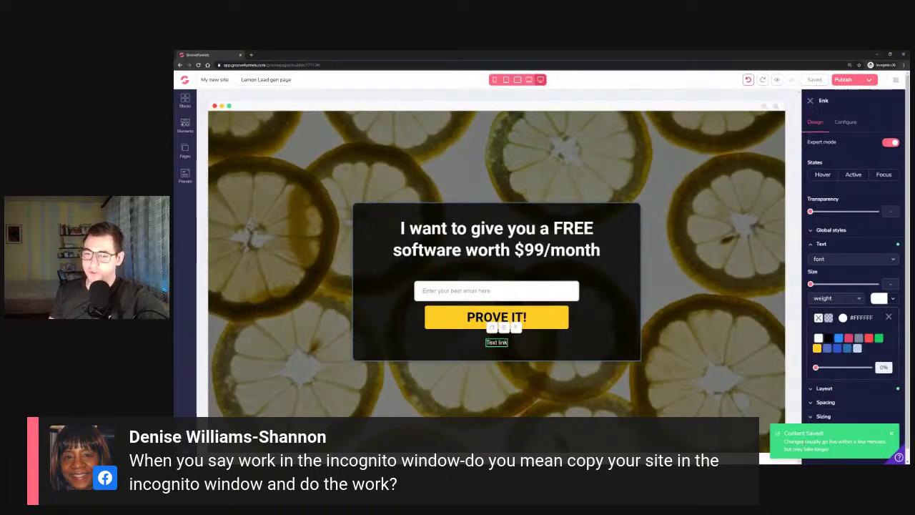
{"action": "left_click_drag", "start_coordinate": [804, 442], "coordinate": [850, 442]}
{"action": "left_click", "coordinate": [867, 449]}
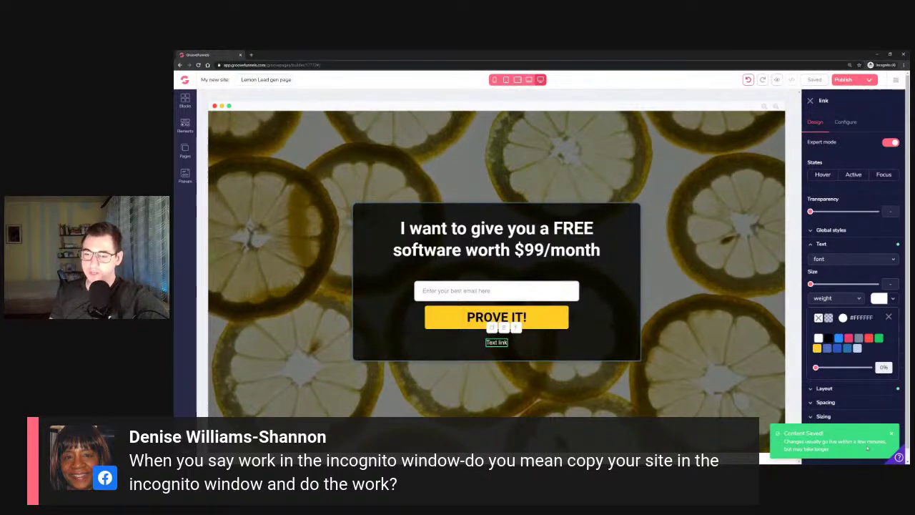
{"action": "left_click_drag", "start_coordinate": [830, 451], "coordinate": [817, 443]}
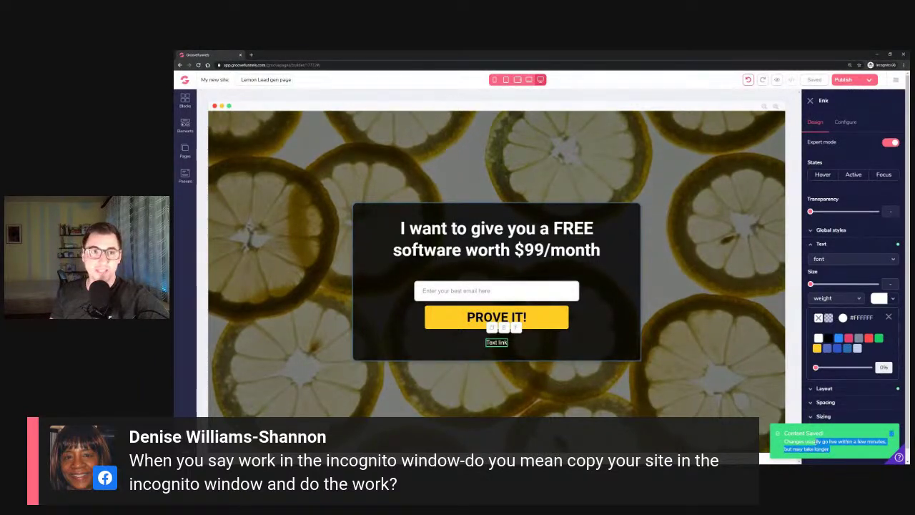
{"action": "left_click", "coordinate": [810, 102]}
Open the published lemonaid3 page from publish settings and inspect it in DevTools
{"action": "left_click", "coordinate": [844, 79]}
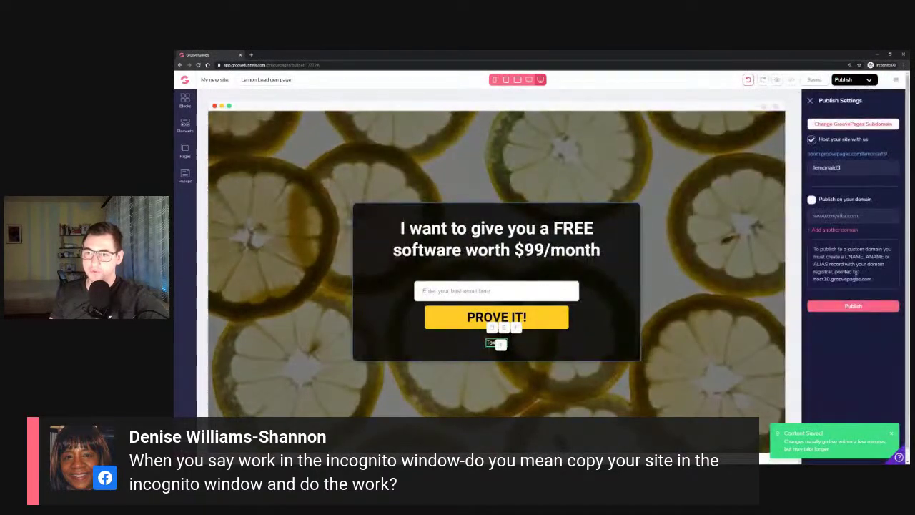
{"action": "left_click", "coordinate": [841, 155]}
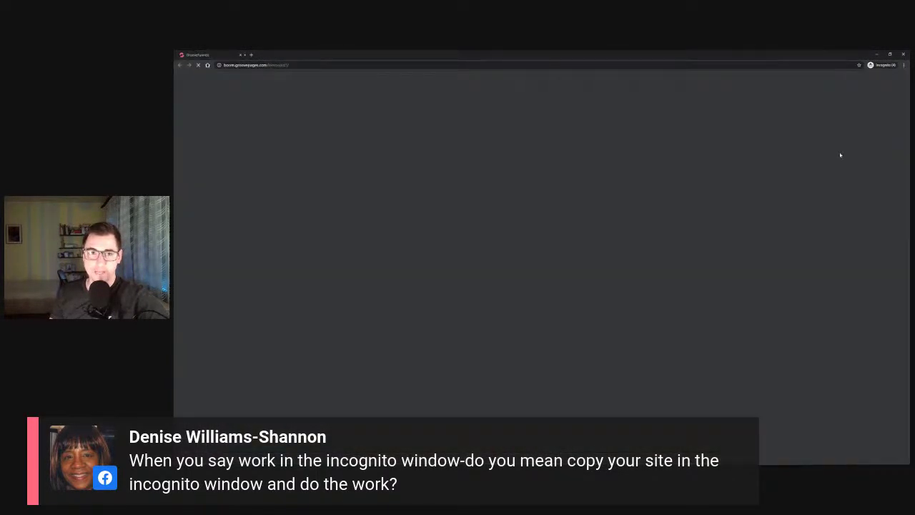
{"action": "right_click", "coordinate": [317, 112]}
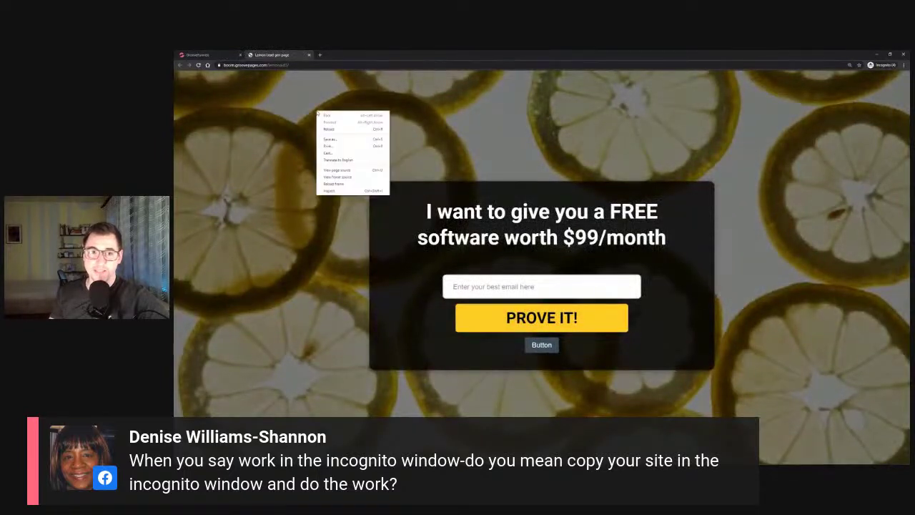
{"action": "left_click", "coordinate": [327, 192]}
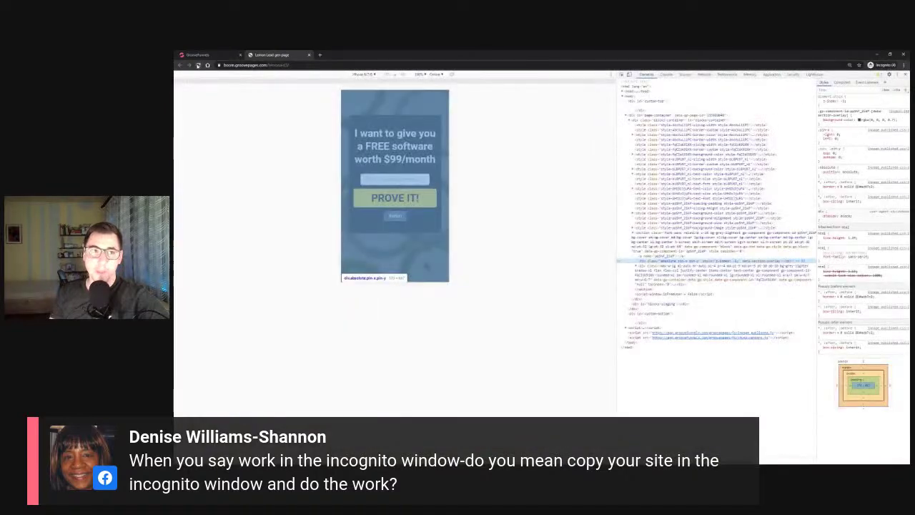
Hard-reload the live page in desktop view, then close its tab and minimize the incognito window
{"action": "right_click", "coordinate": [198, 65]}
{"action": "left_click", "coordinate": [221, 88]}
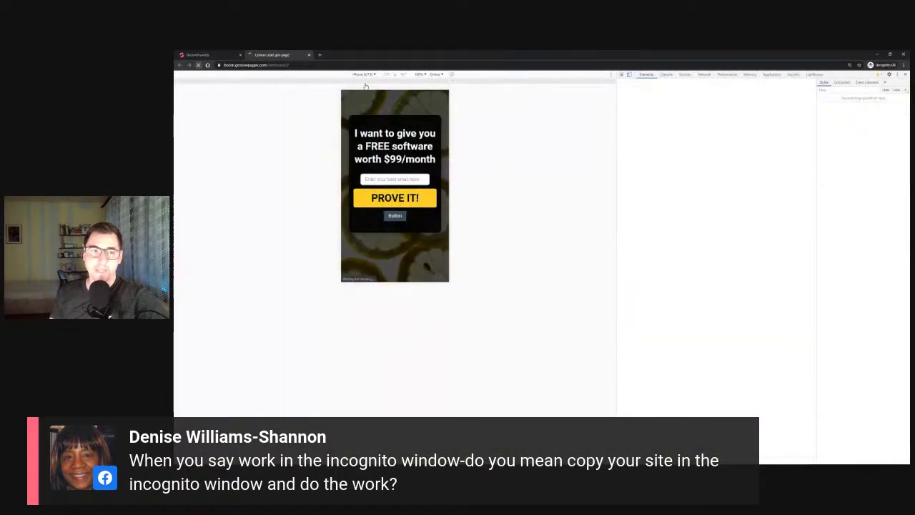
{"action": "left_click", "coordinate": [905, 75]}
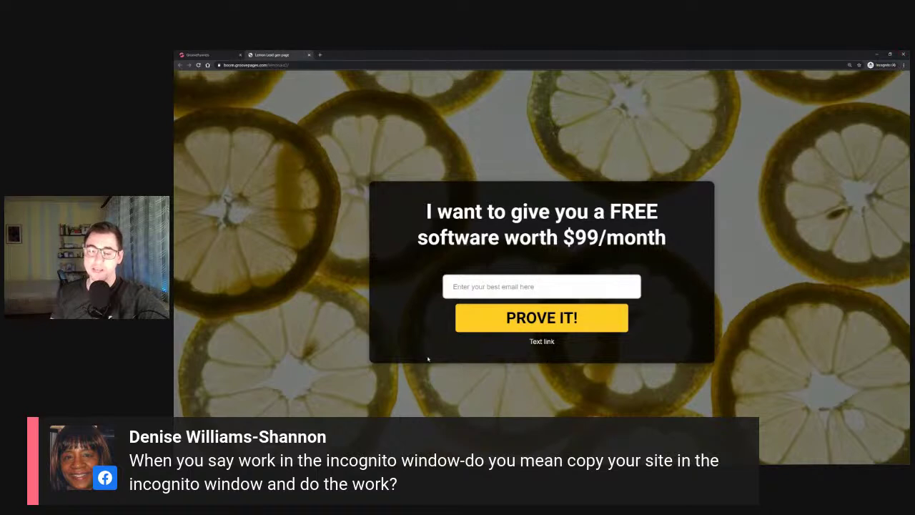
{"action": "left_click", "coordinate": [309, 54]}
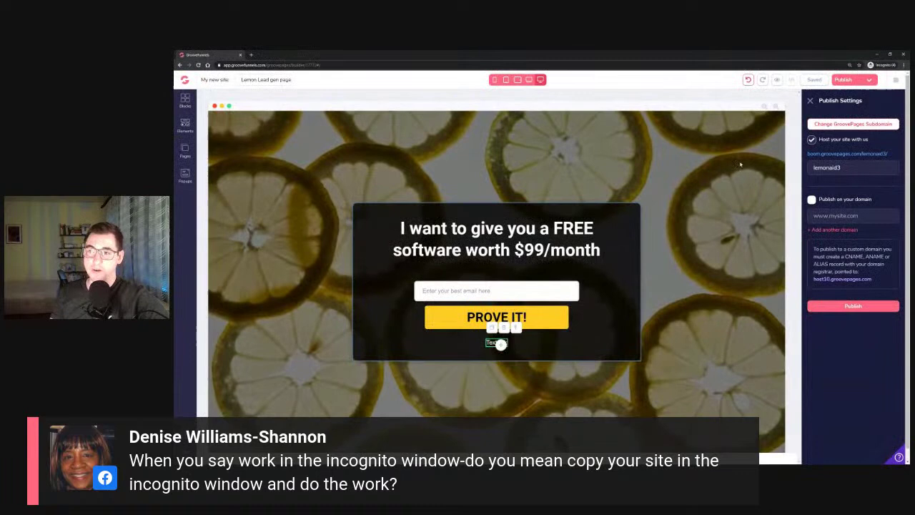
{"action": "left_click", "coordinate": [877, 55]}
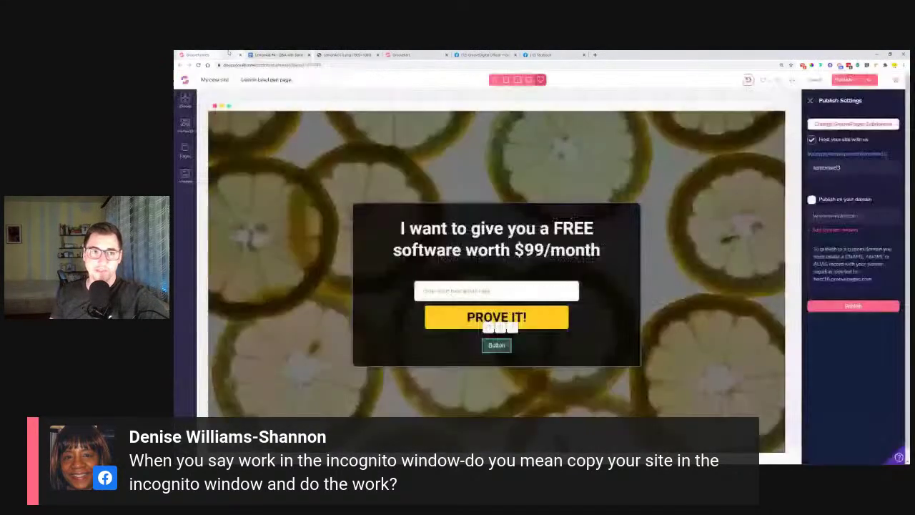
Close the incognito lemon page preview windows
{"action": "left_click", "coordinate": [209, 55]}
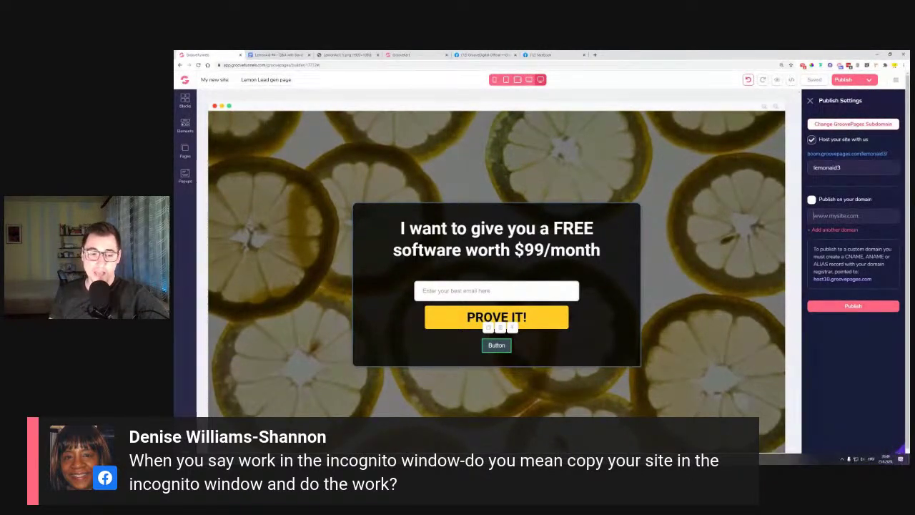
{"action": "mouse_move", "coordinate": [390, 459]}
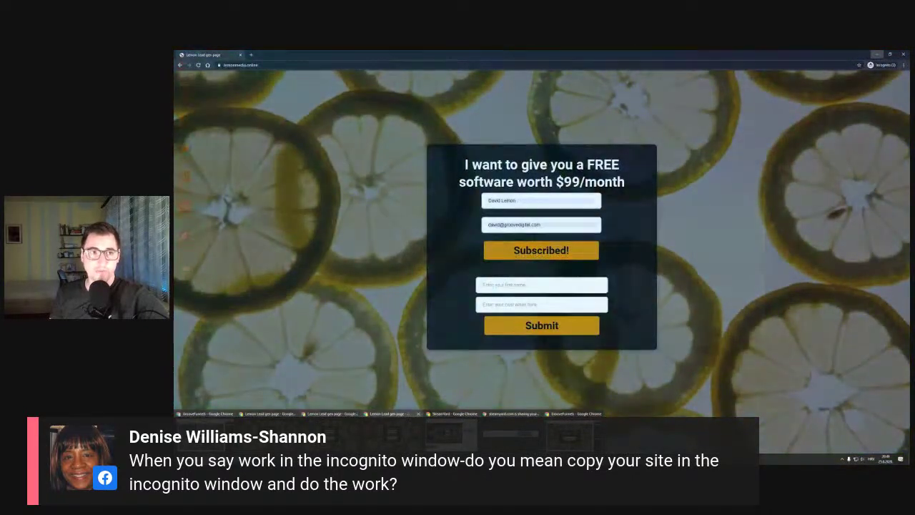
{"action": "left_click", "coordinate": [356, 414]}
{"action": "left_click", "coordinate": [357, 415]}
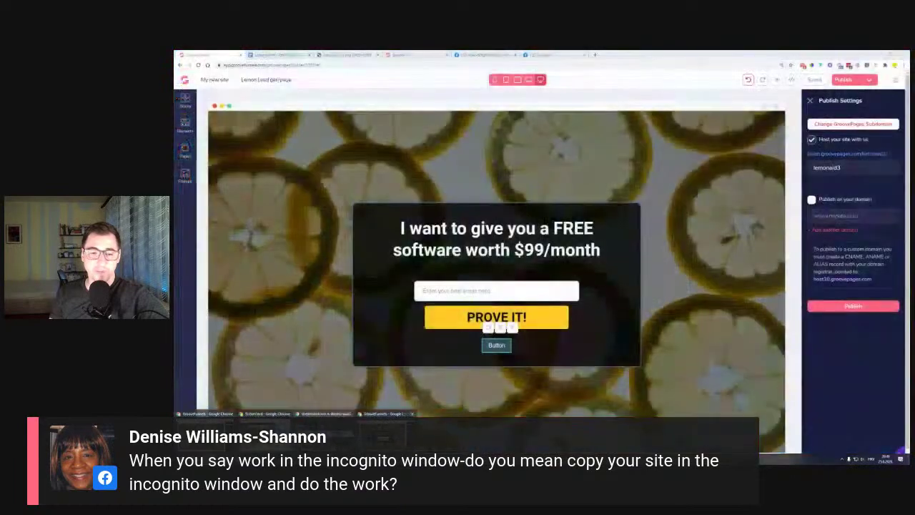
{"action": "left_click", "coordinate": [293, 414]}
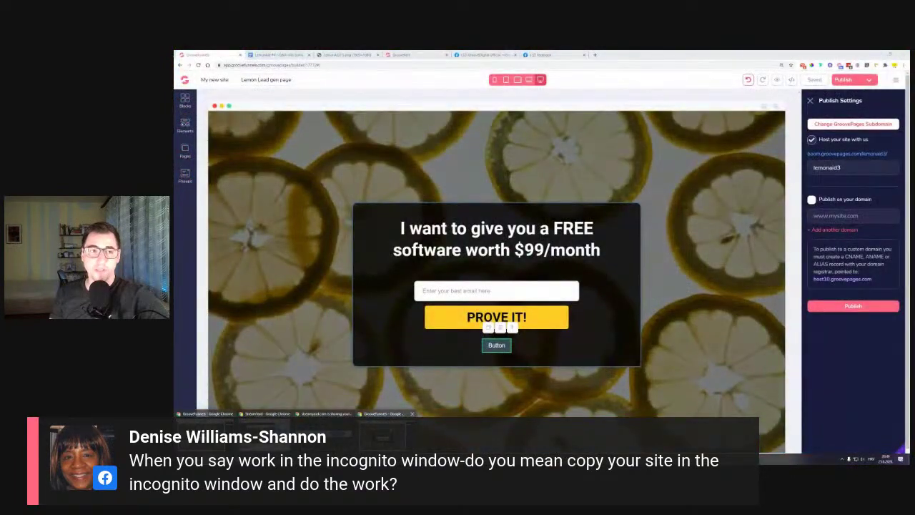
Close the incognito editor window and reload the GroovePages builder
{"action": "left_click", "coordinate": [382, 433]}
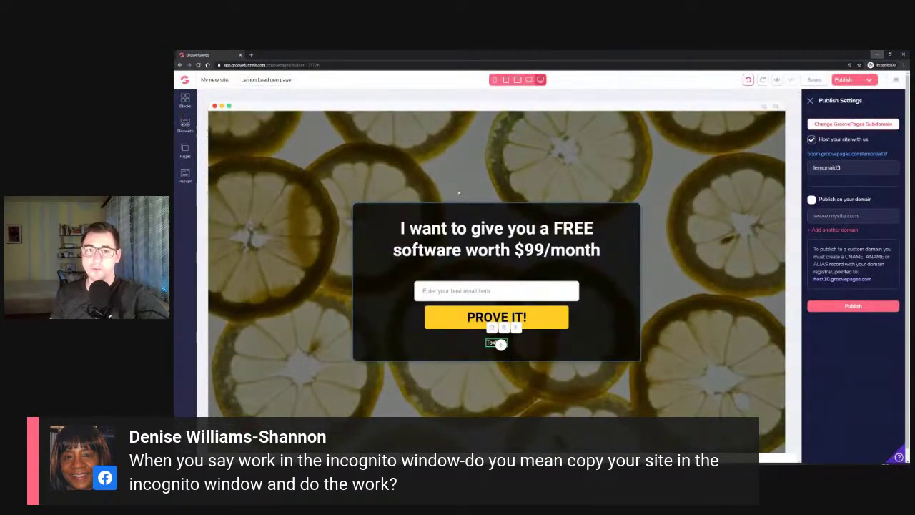
{"action": "left_click", "coordinate": [904, 55]}
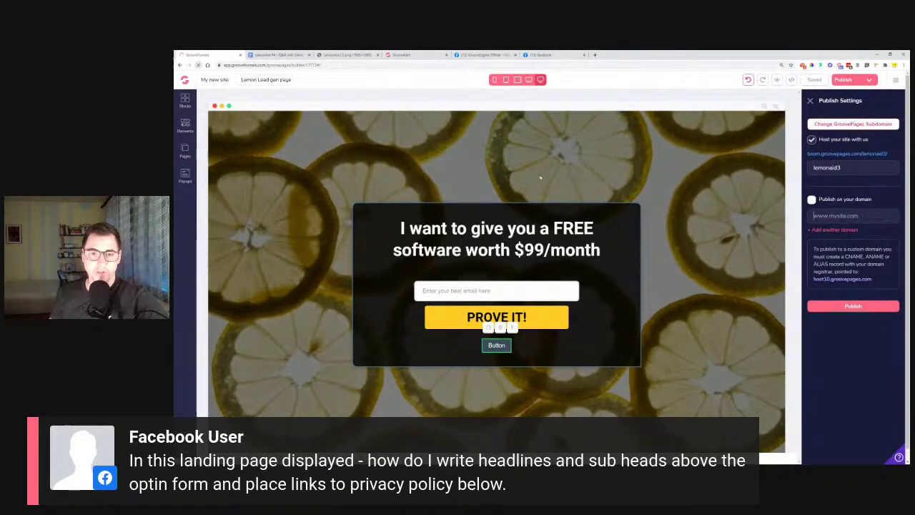
{"action": "left_click", "coordinate": [198, 65]}
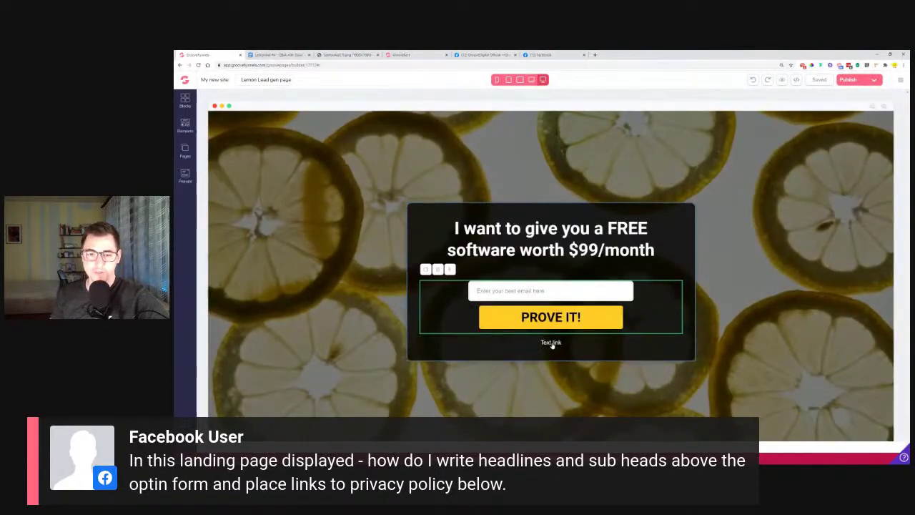
Delete the Text link beneath the PROVE IT! button
{"action": "left_click", "coordinate": [551, 346]}
{"action": "left_click", "coordinate": [504, 328]}
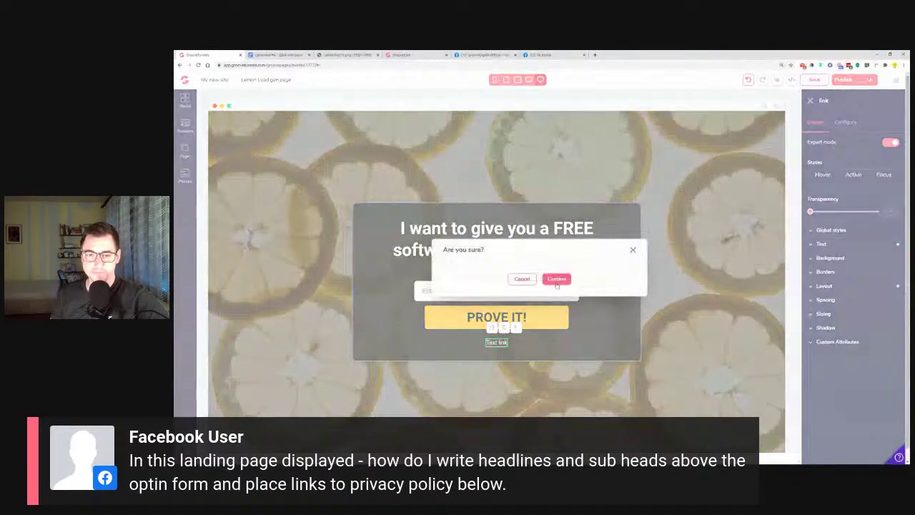
{"action": "left_click", "coordinate": [556, 279]}
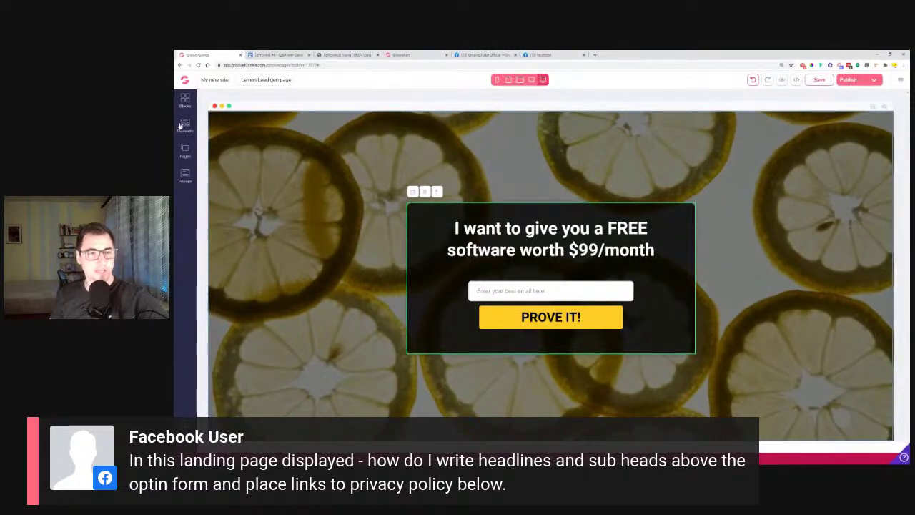
Show the Empty wireframe blocks in the Blocks panel
{"action": "left_click", "coordinate": [186, 101]}
{"action": "left_click", "coordinate": [257, 127]}
{"action": "left_click", "coordinate": [254, 156]}
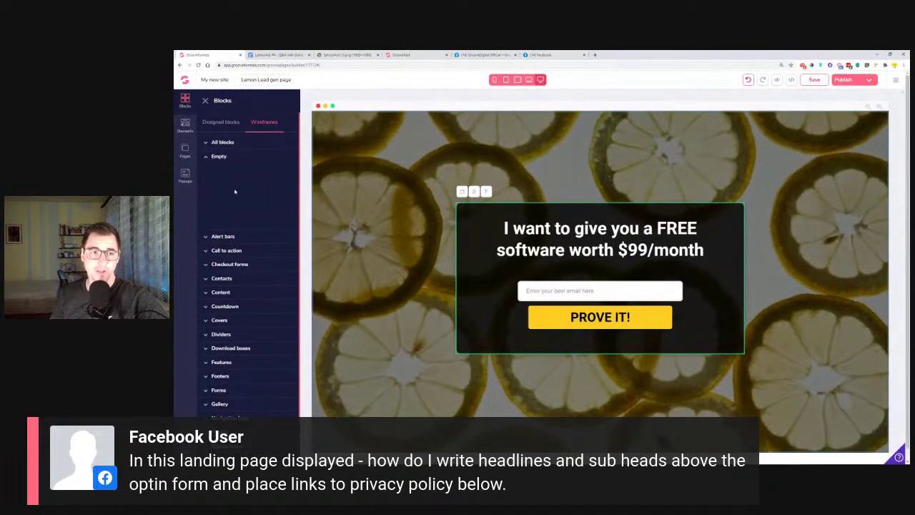
Add an Empty container below the opt-in section and place 4 Columns inside it
{"action": "left_click_drag", "start_coordinate": [235, 181], "coordinate": [549, 415]}
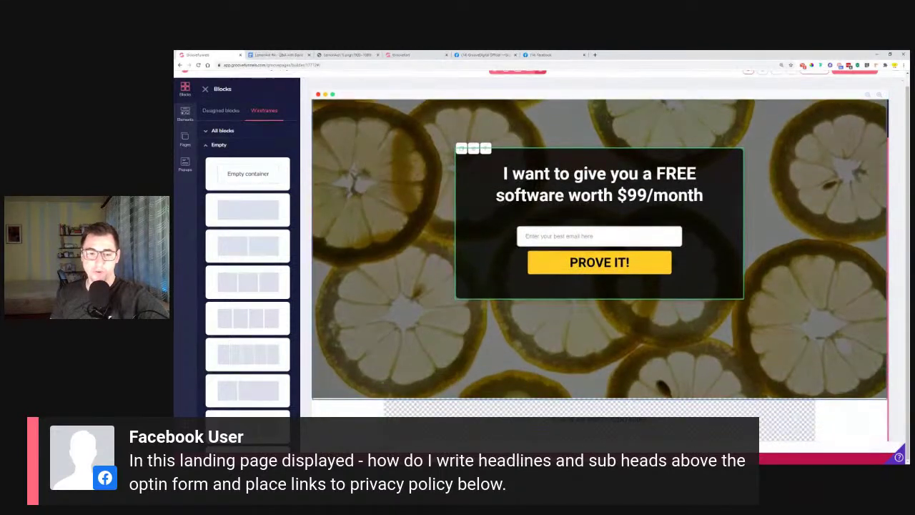
{"action": "left_click", "coordinate": [185, 116]}
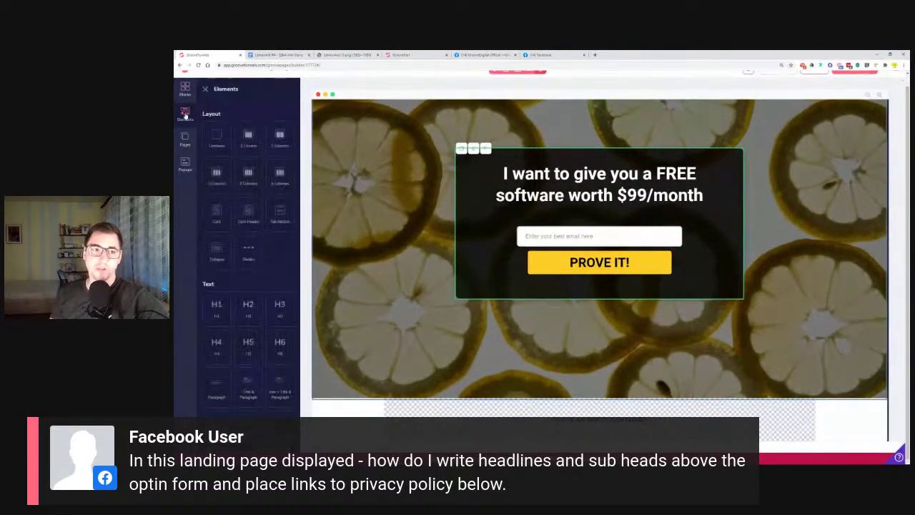
{"action": "left_click_drag", "start_coordinate": [248, 187], "coordinate": [601, 412]}
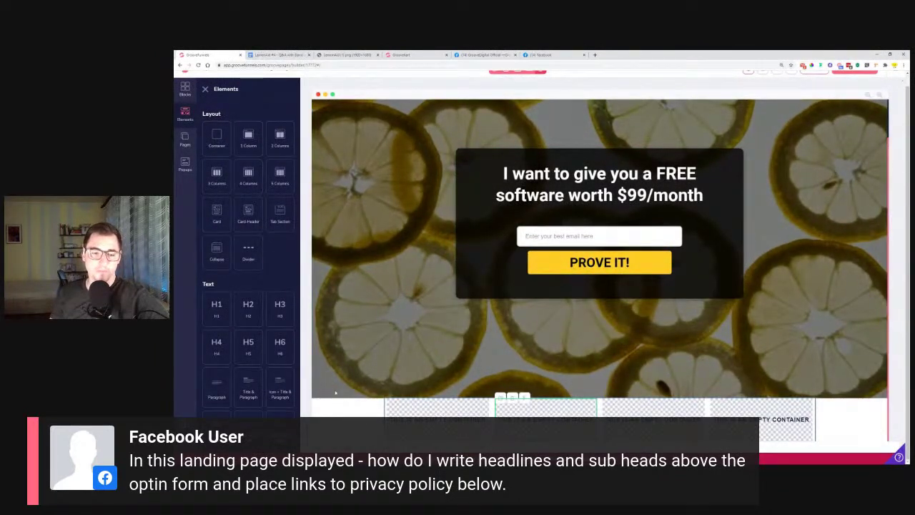
Set the four-column block's background colour to black (#000000)
{"action": "left_click", "coordinate": [852, 421]}
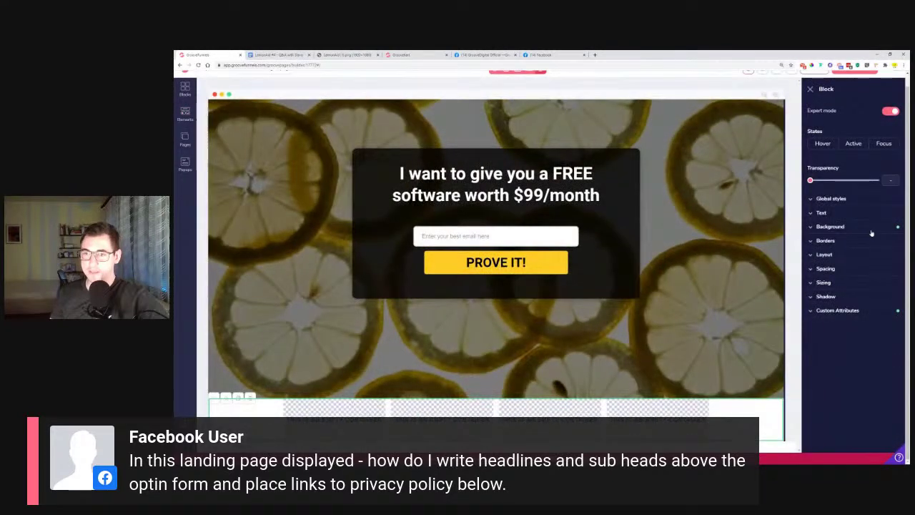
{"action": "left_click", "coordinate": [830, 226]}
{"action": "left_click", "coordinate": [878, 242]}
{"action": "left_click", "coordinate": [822, 280]}
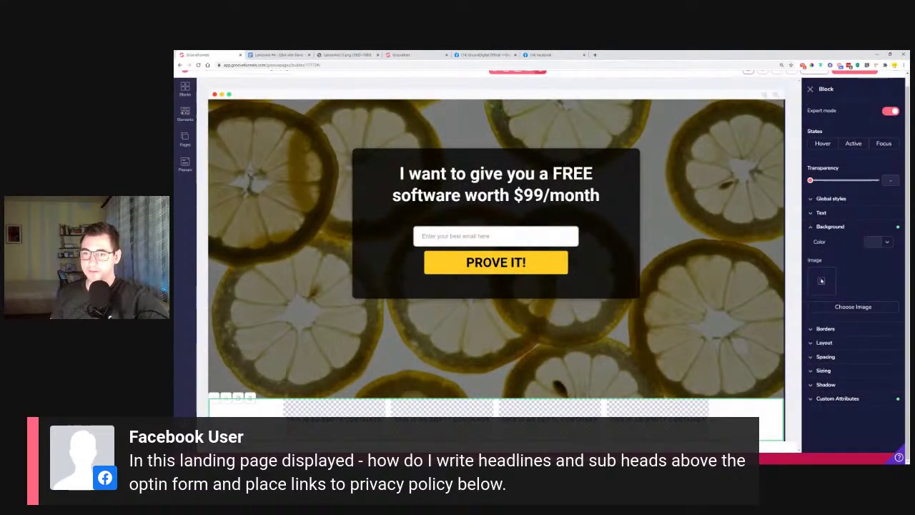
{"action": "left_click", "coordinate": [885, 243]}
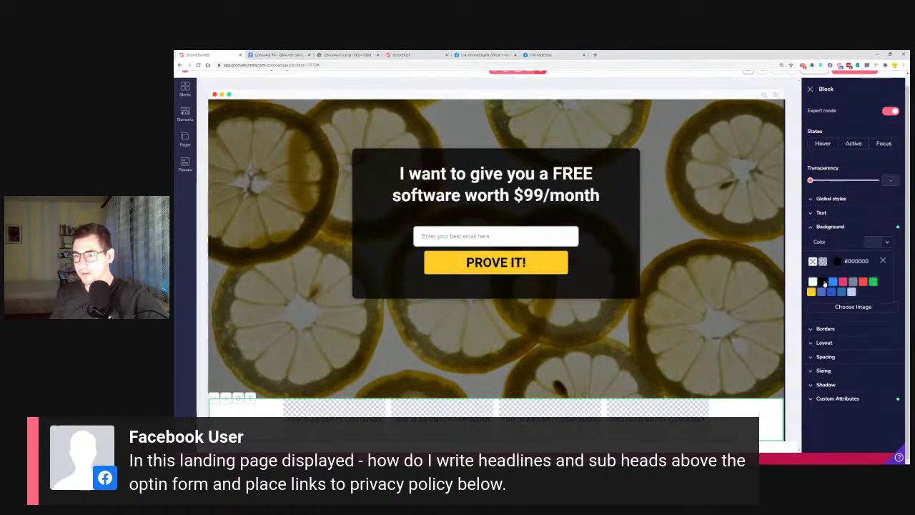
{"action": "left_click", "coordinate": [822, 281]}
{"action": "left_click", "coordinate": [186, 114]}
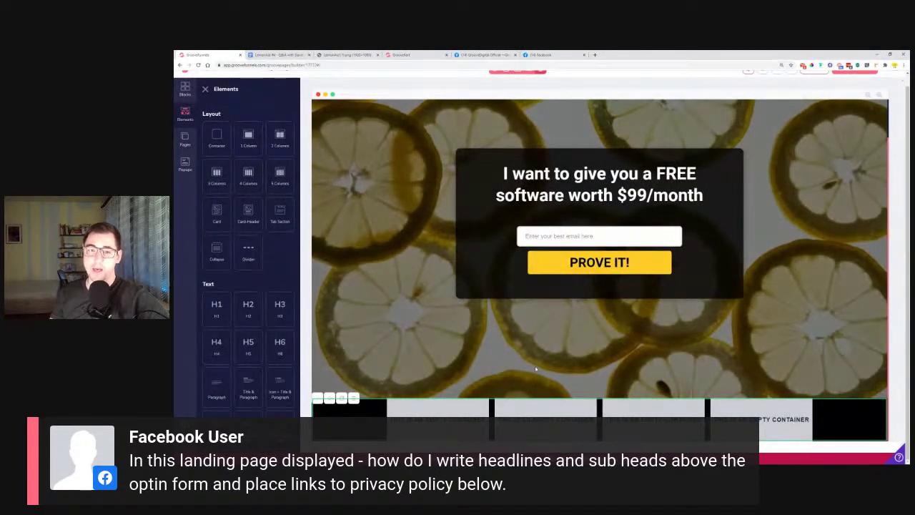
Replace the first column's Heading text with 'Privacy policy'
{"action": "scroll", "coordinate": [247, 241], "scroll_direction": "down", "scroll_amount": 15}
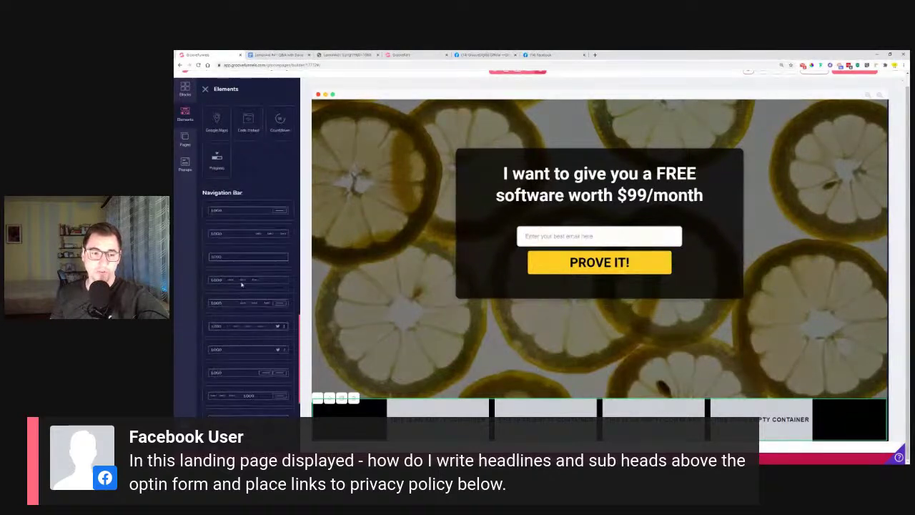
{"action": "scroll", "coordinate": [245, 318], "scroll_direction": "up", "scroll_amount": 10}
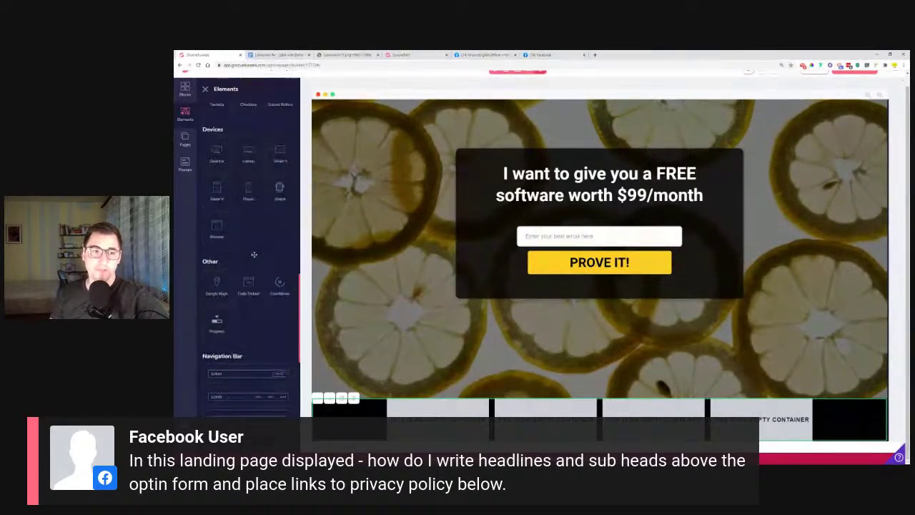
{"action": "scroll", "coordinate": [259, 278], "scroll_direction": "up", "scroll_amount": 5}
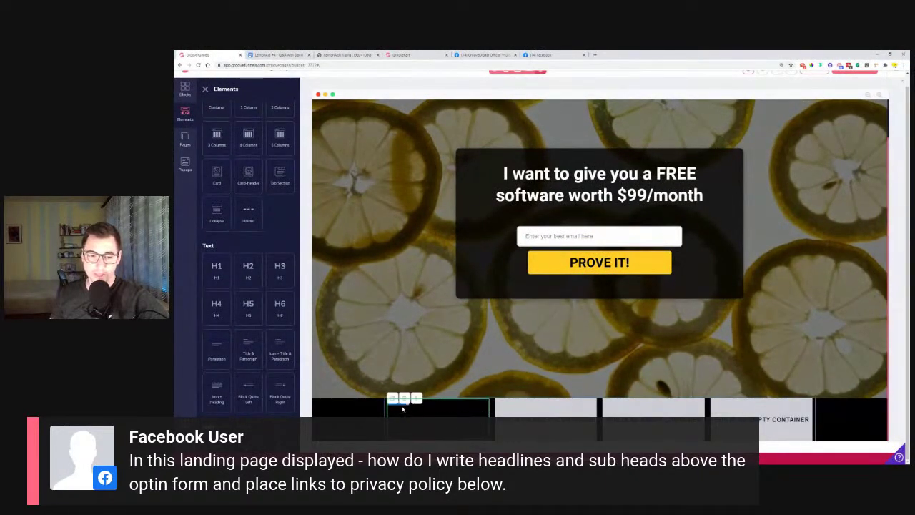
{"action": "left_click", "coordinate": [401, 404]}
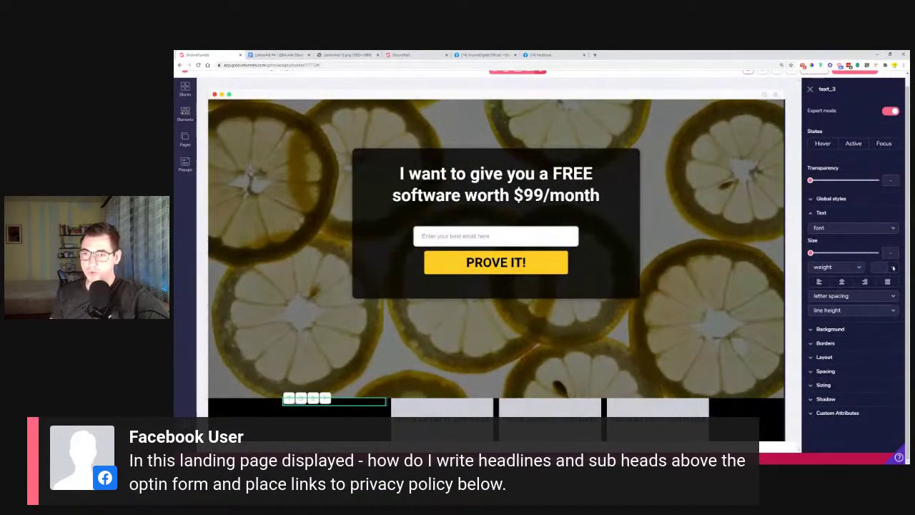
{"action": "left_click", "coordinate": [893, 267]}
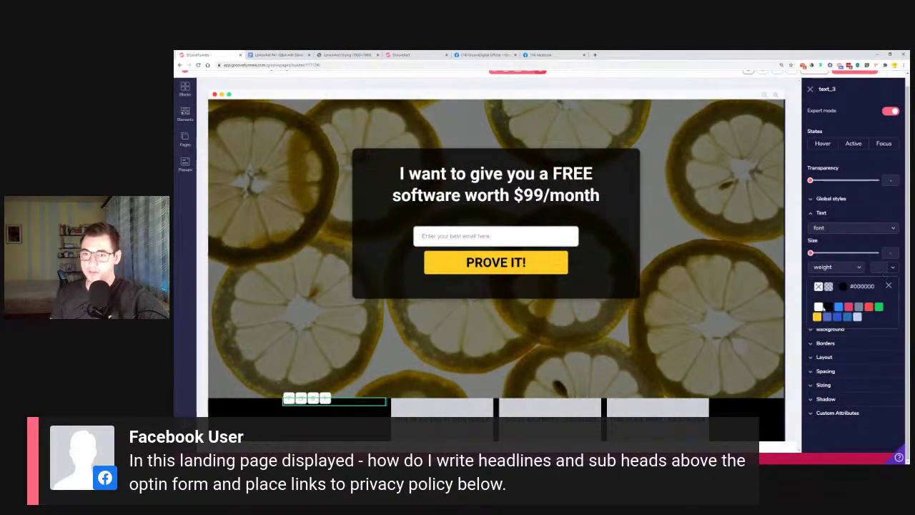
{"action": "double_click", "coordinate": [295, 402]}
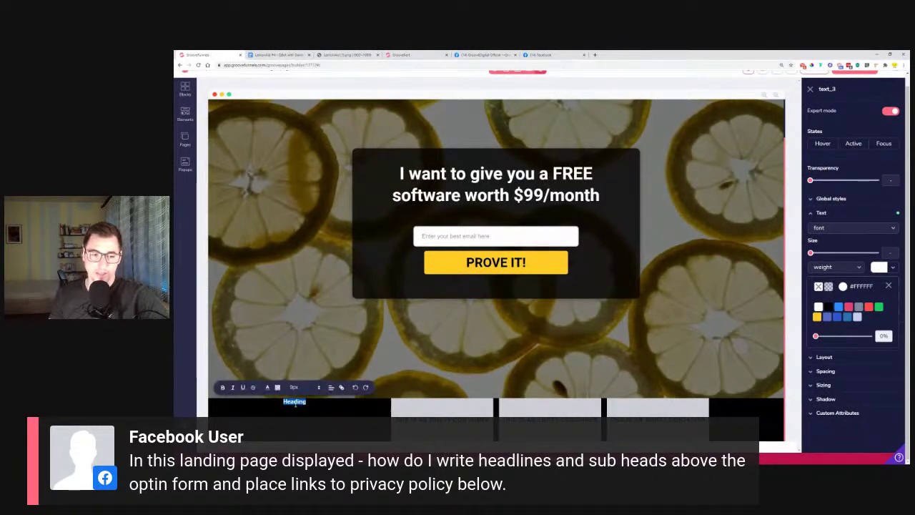
{"action": "key", "text": "BackSpace"}
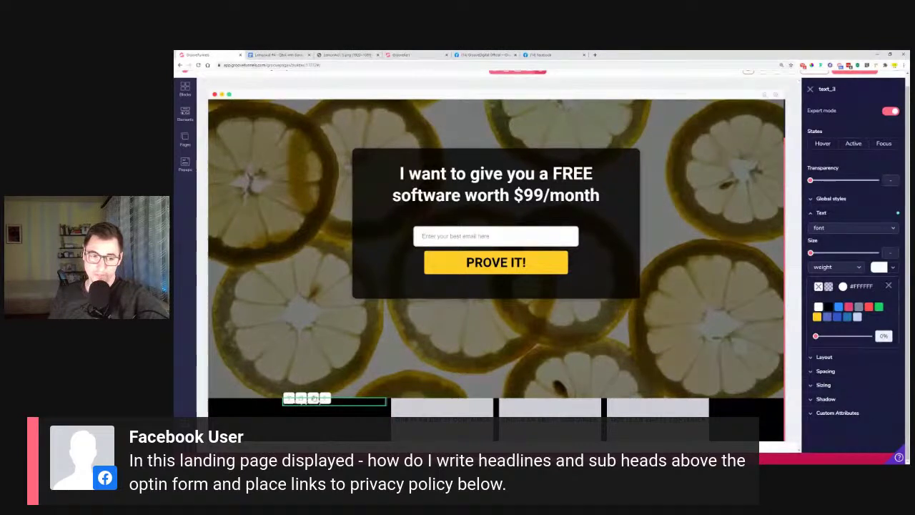
{"action": "left_click", "coordinate": [306, 405]}
Attach a groovefunnels.com link to the 'Privacy policy' text
{"action": "triple_click", "coordinate": [346, 402]}
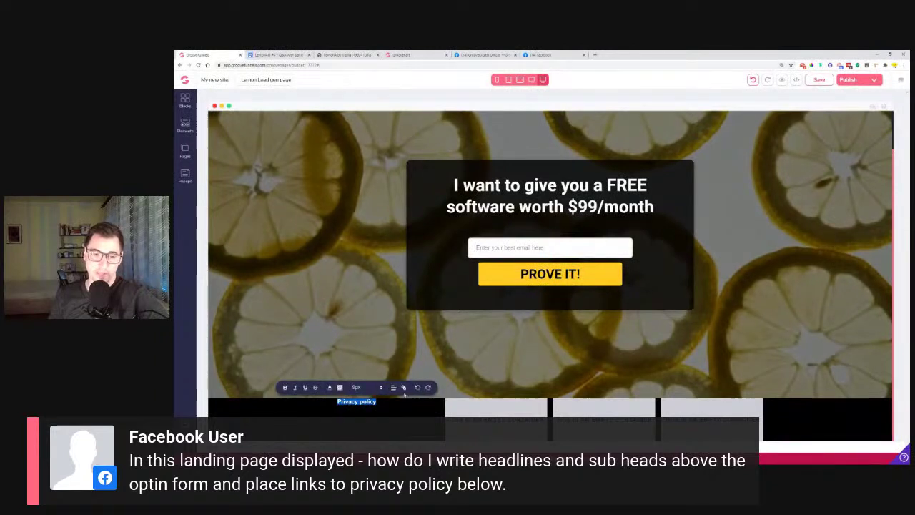
{"action": "left_click", "coordinate": [404, 387]}
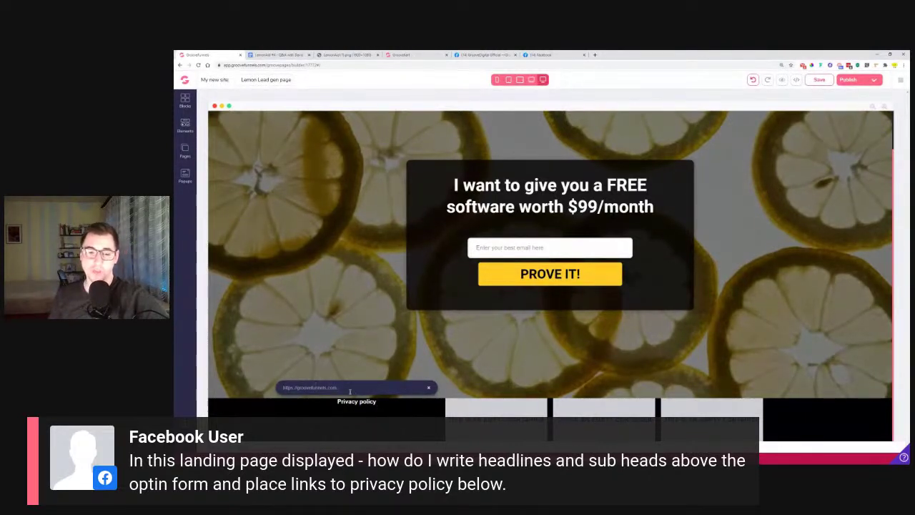
{"action": "right_click", "coordinate": [429, 390]}
{"action": "left_click", "coordinate": [419, 407]}
{"action": "left_click", "coordinate": [419, 408]}
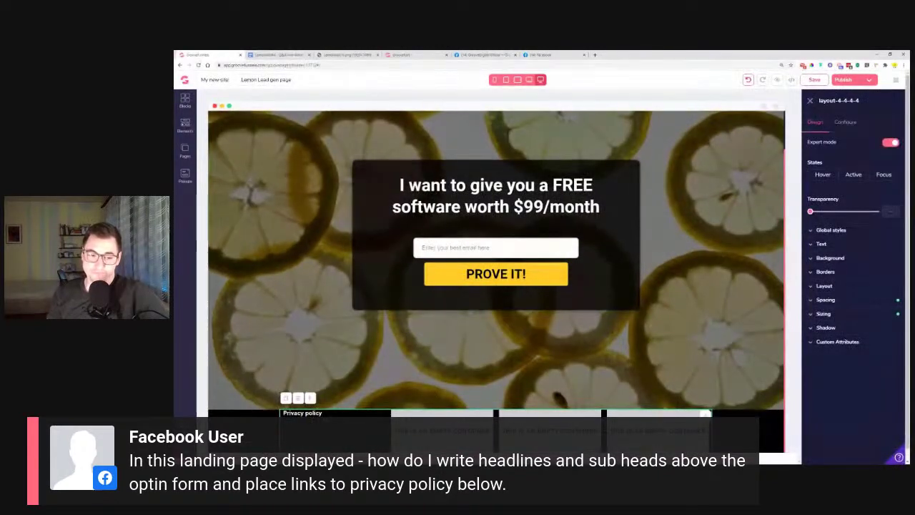
{"action": "left_click", "coordinate": [303, 413]}
Add a Text Link to the second footer column and make its text white (#FFFFFF)
{"action": "left_click", "coordinate": [184, 129]}
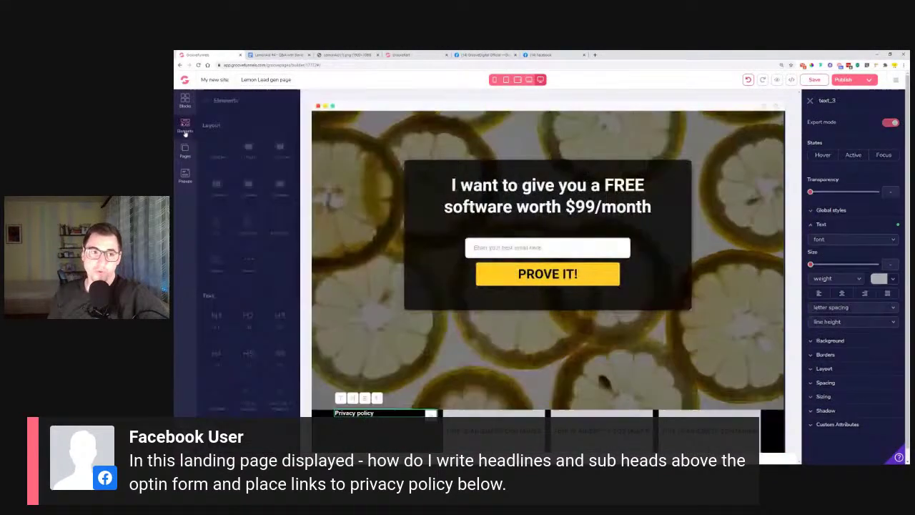
{"action": "scroll", "coordinate": [249, 277], "scroll_direction": "down", "scroll_amount": 6}
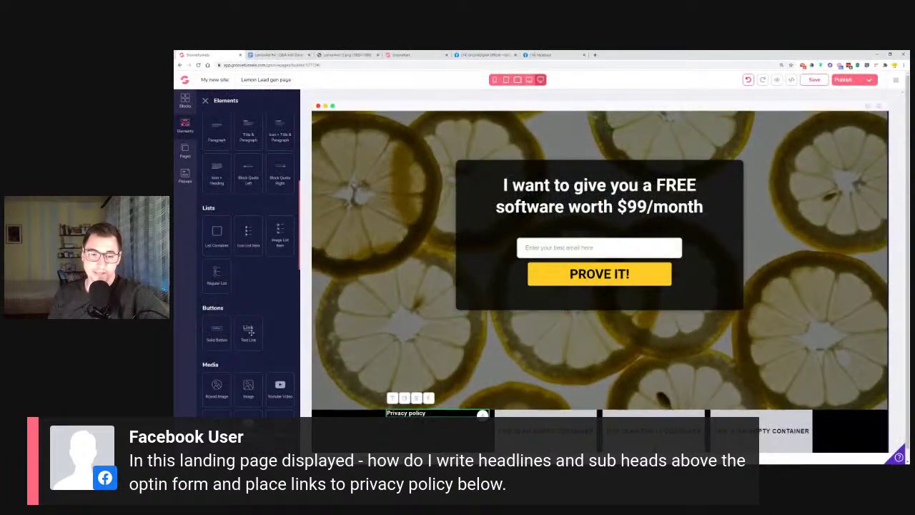
{"action": "left_click_drag", "start_coordinate": [251, 332], "coordinate": [535, 414]}
{"action": "left_click", "coordinate": [534, 413]}
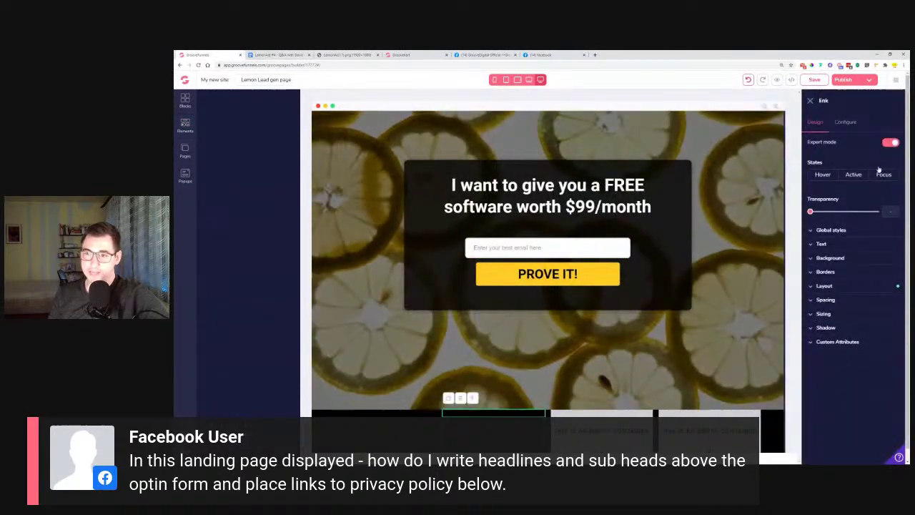
{"action": "left_click", "coordinate": [829, 245]}
{"action": "left_click", "coordinate": [893, 299]}
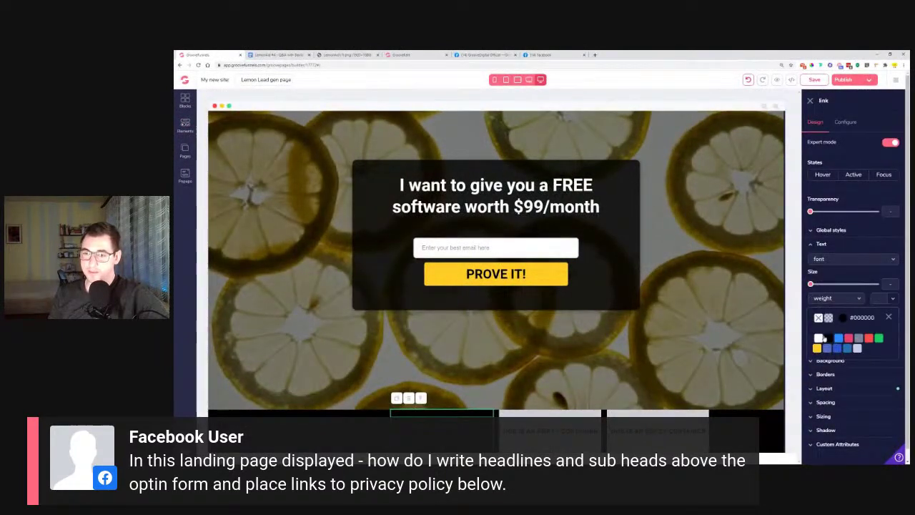
{"action": "left_click", "coordinate": [819, 337]}
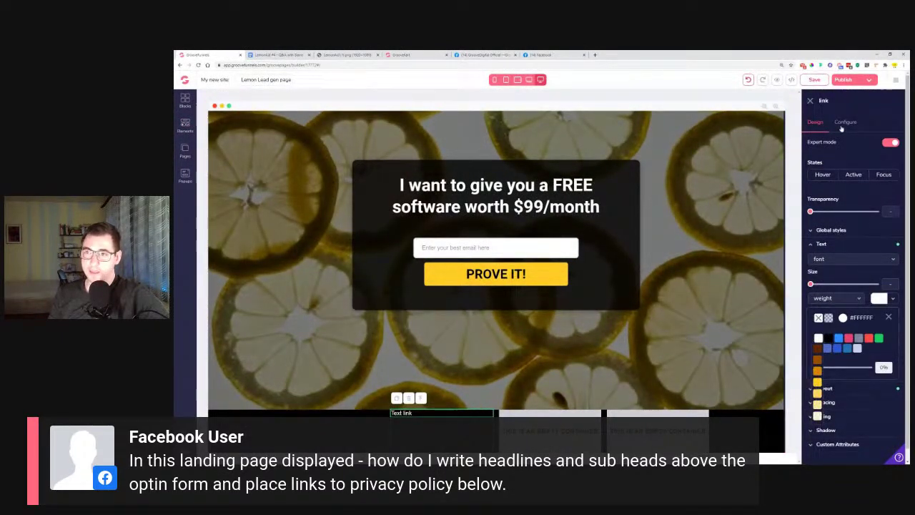
Set the Text link's destination type to URL instead of a page
{"action": "left_click", "coordinate": [846, 123]}
{"action": "left_click", "coordinate": [854, 188]}
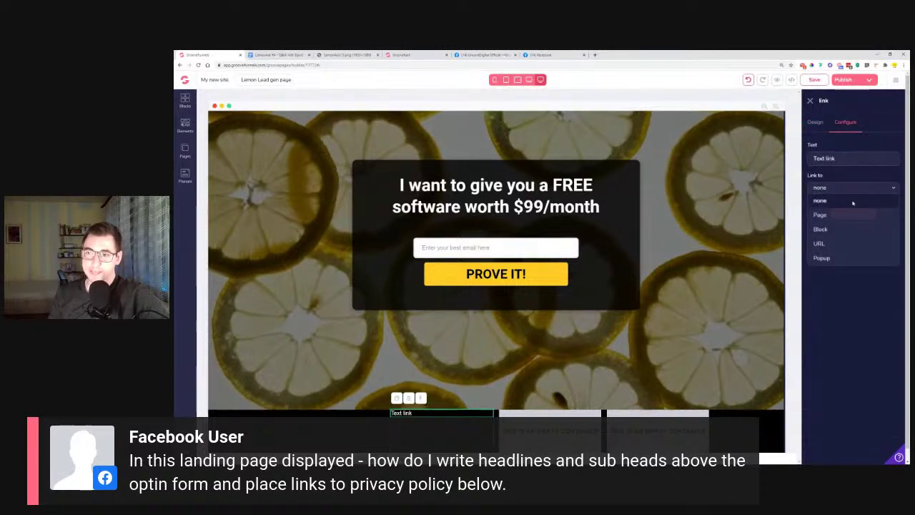
{"action": "left_click", "coordinate": [828, 215]}
{"action": "left_click", "coordinate": [846, 217]}
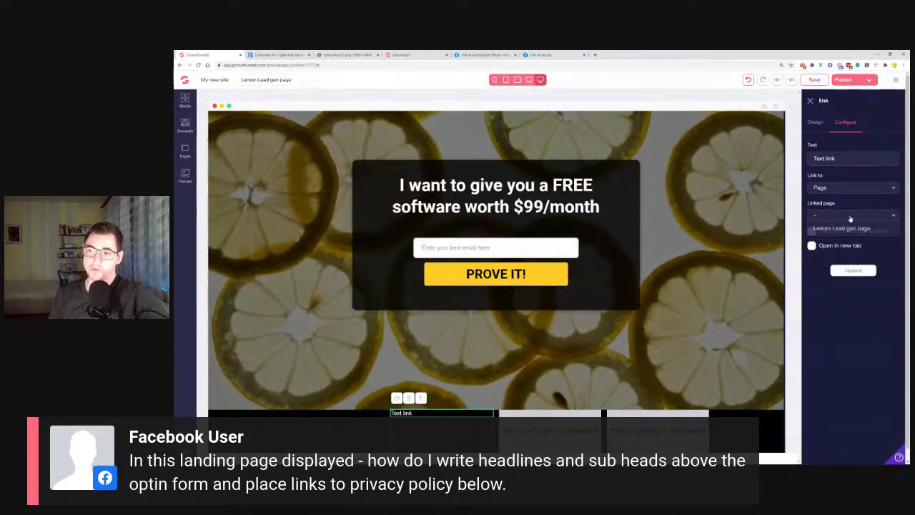
{"action": "left_click", "coordinate": [889, 217]}
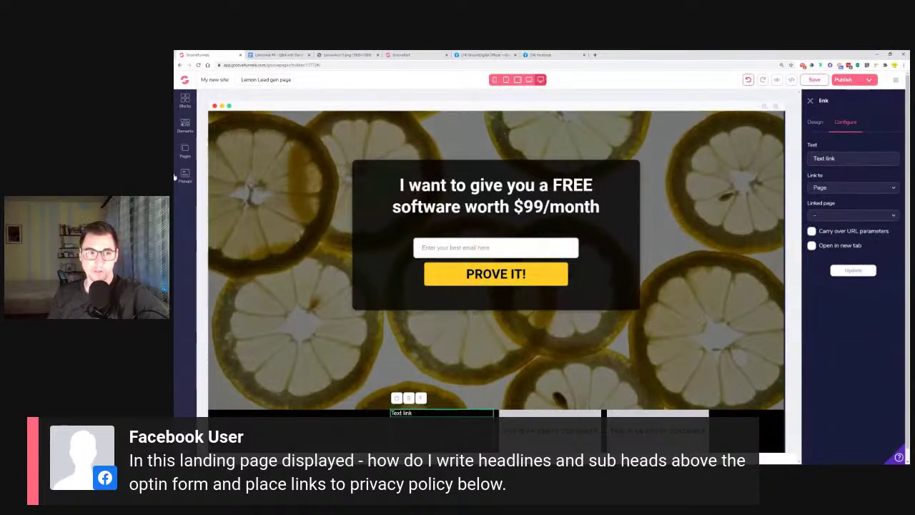
{"action": "left_click", "coordinate": [857, 187]}
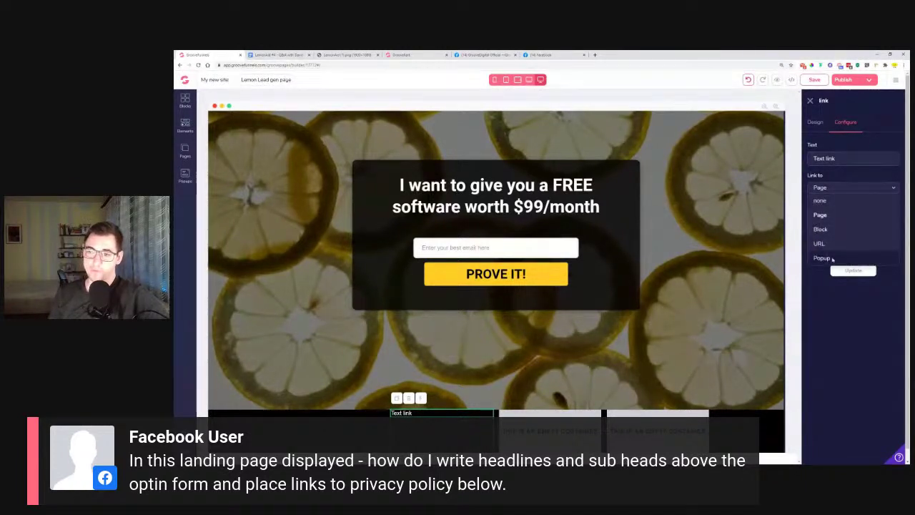
{"action": "left_click", "coordinate": [837, 244]}
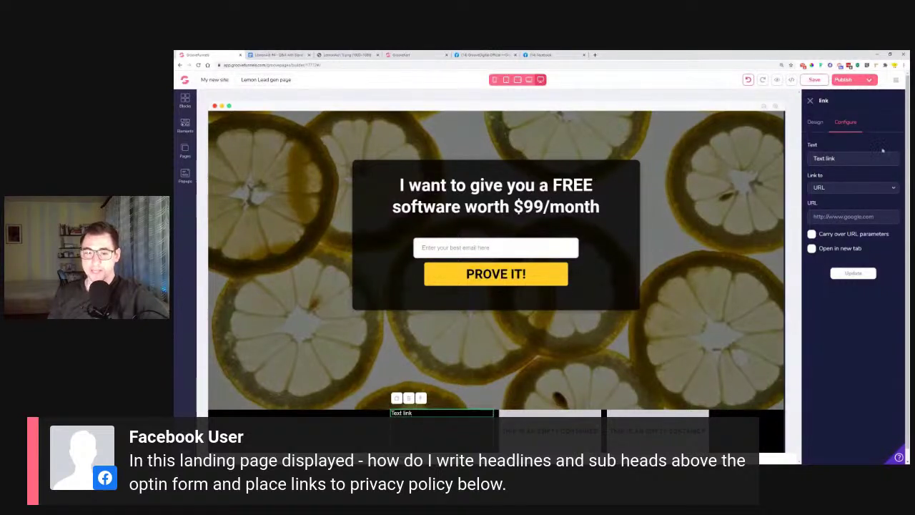
{"action": "scroll", "coordinate": [640, 303], "scroll_direction": "down", "scroll_amount": 1}
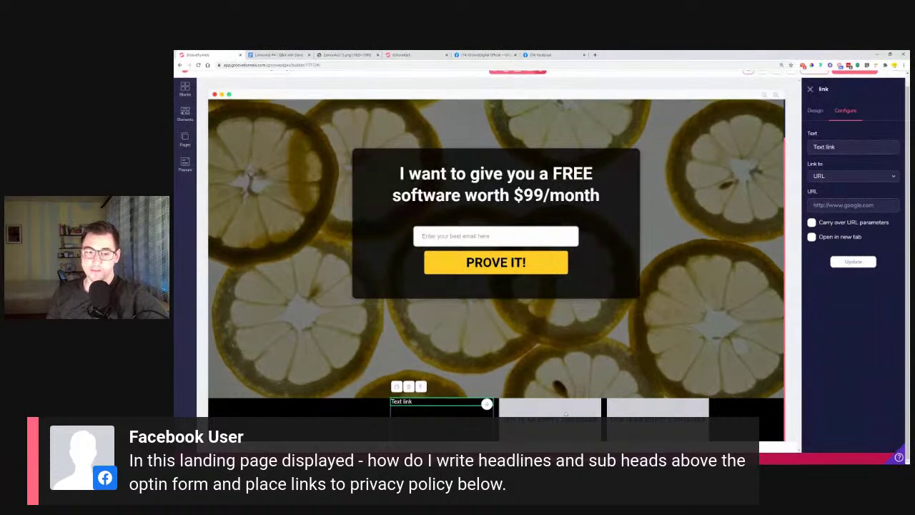
{"action": "left_click", "coordinate": [460, 430]}
{"action": "left_click", "coordinate": [816, 110]}
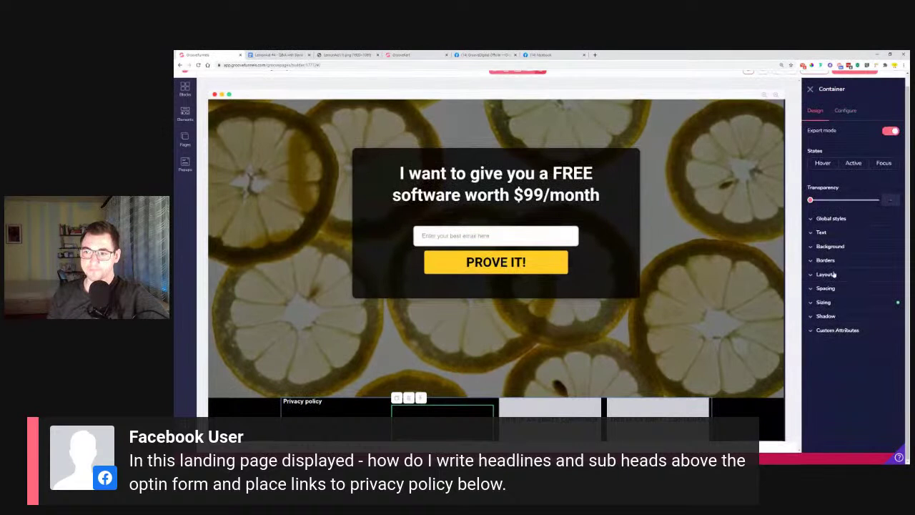
Set the footer column's layout direction to Vertical
{"action": "left_click", "coordinate": [825, 274]}
{"action": "left_click", "coordinate": [879, 314]}
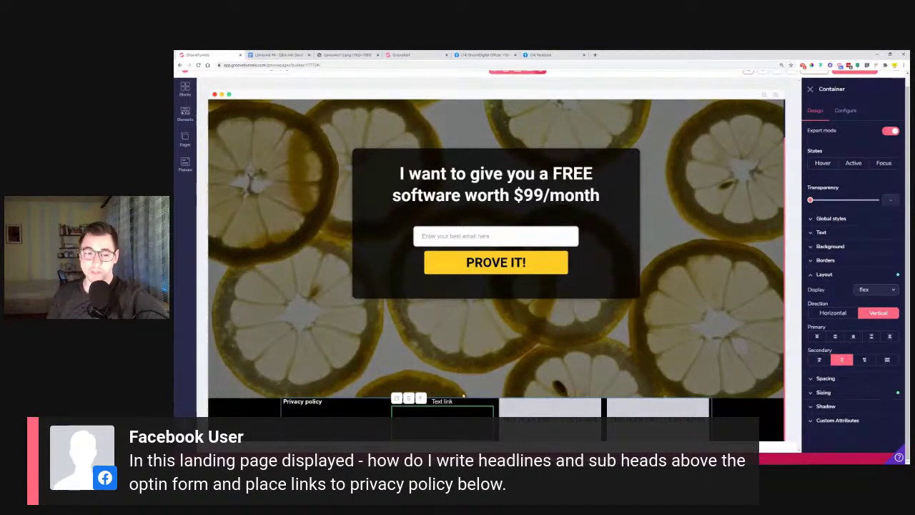
{"action": "scroll", "coordinate": [469, 365], "scroll_direction": "up", "scroll_amount": 1}
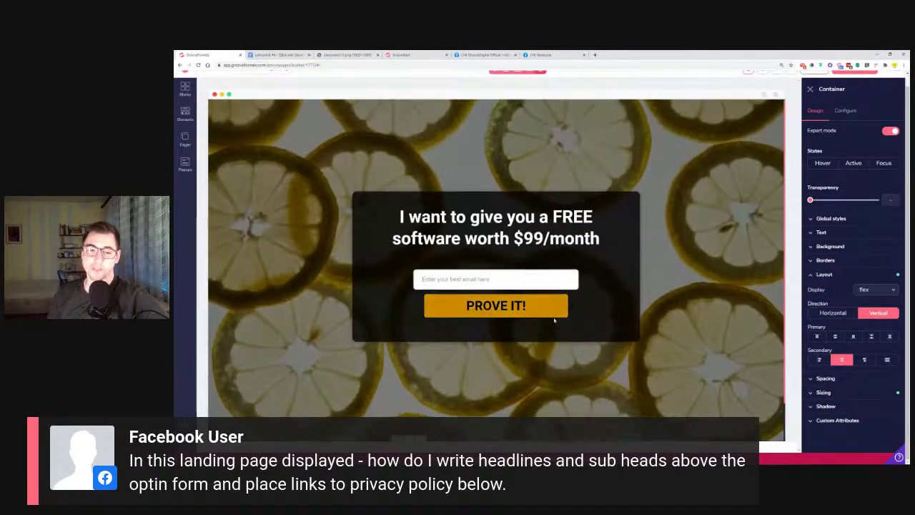
Add a logoipsum footer block from Blocks > Footers below the lemon opt-in
{"action": "left_click", "coordinate": [186, 89]}
{"action": "left_click", "coordinate": [225, 214]}
{"action": "left_click_drag", "start_coordinate": [248, 254], "coordinate": [556, 384]}
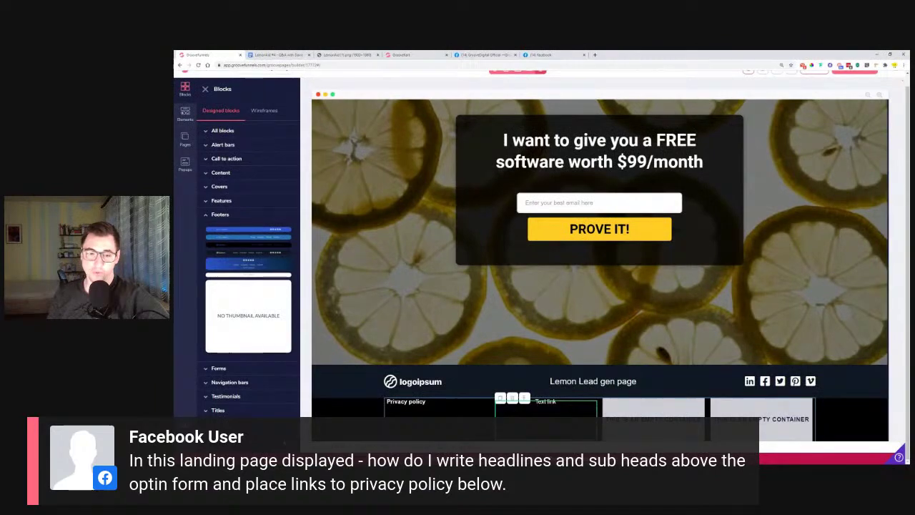
Delete the black four-column block holding the Privacy policy and Text link columns
{"action": "left_click", "coordinate": [333, 435]}
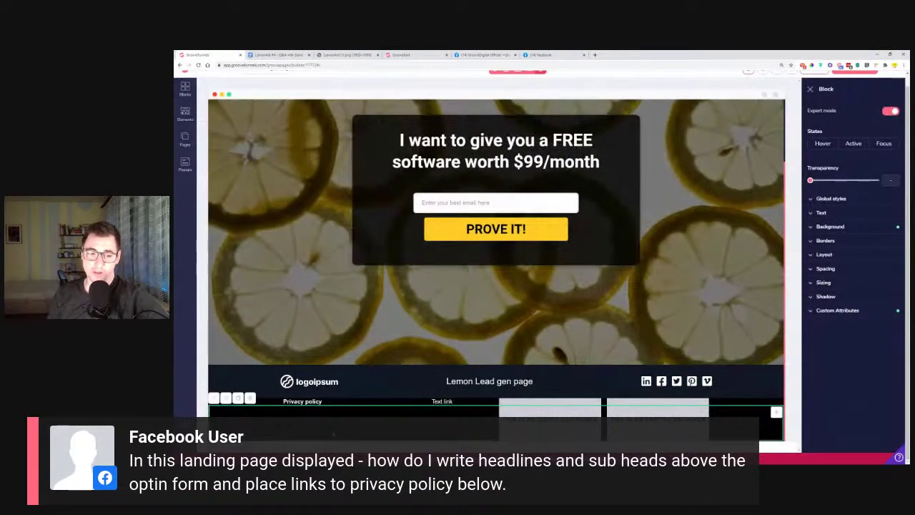
{"action": "left_click", "coordinate": [249, 398]}
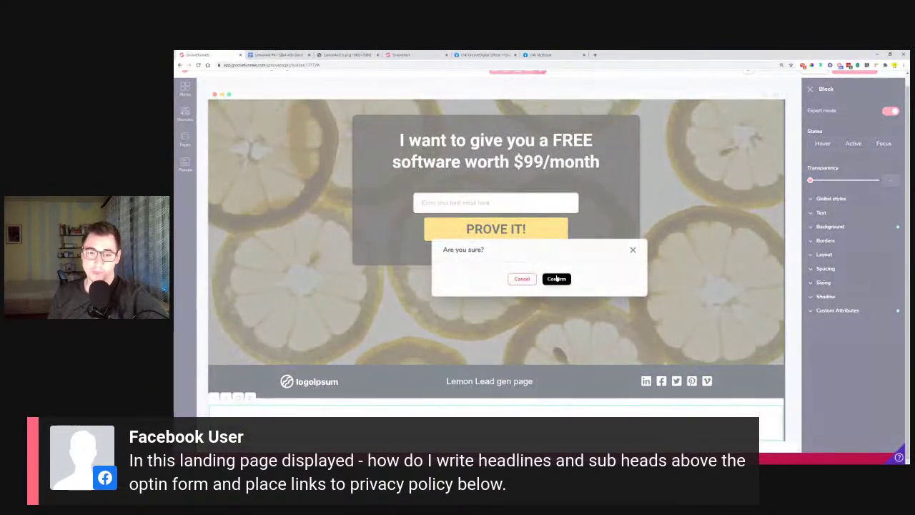
{"action": "left_click", "coordinate": [556, 279]}
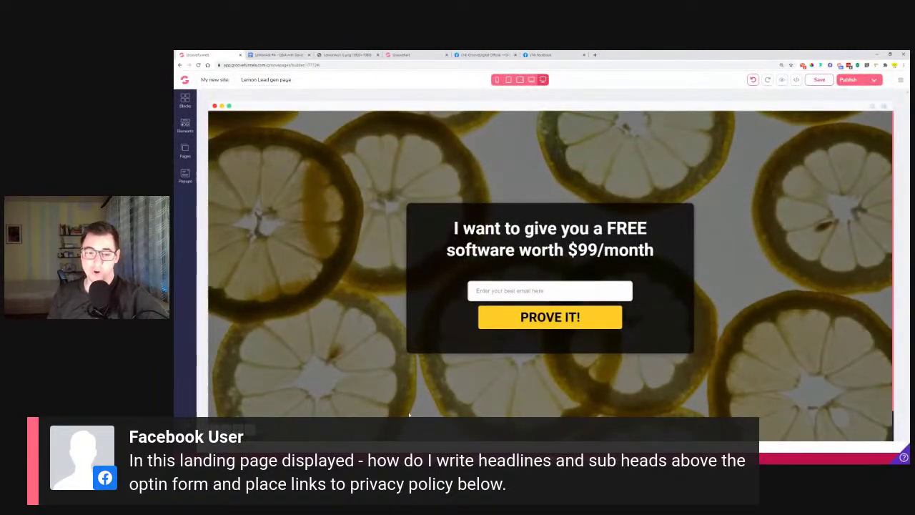
{"action": "left_click", "coordinate": [185, 100]}
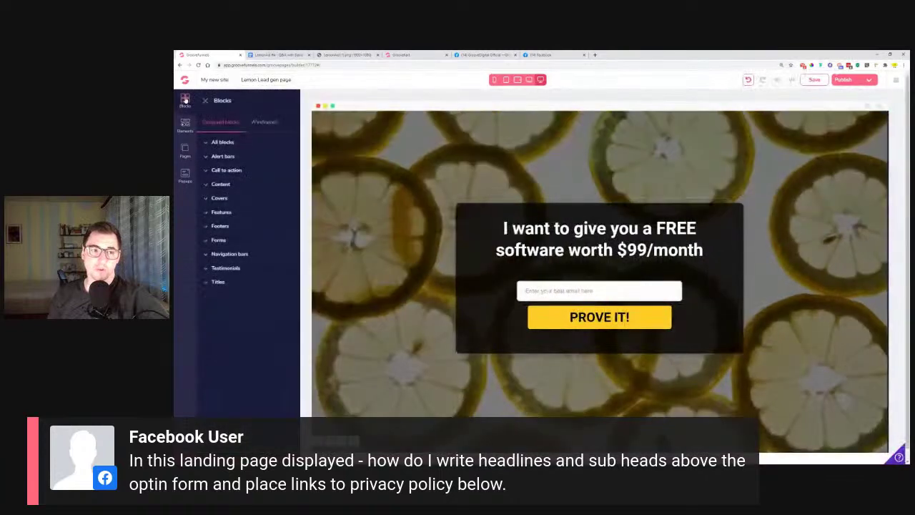
Open the Elements list and try dragging a one-column container onto the page
{"action": "left_click", "coordinate": [185, 126]}
{"action": "left_click", "coordinate": [184, 128]}
{"action": "left_click", "coordinate": [186, 127]}
{"action": "left_click_drag", "start_coordinate": [249, 149], "coordinate": [379, 174]}
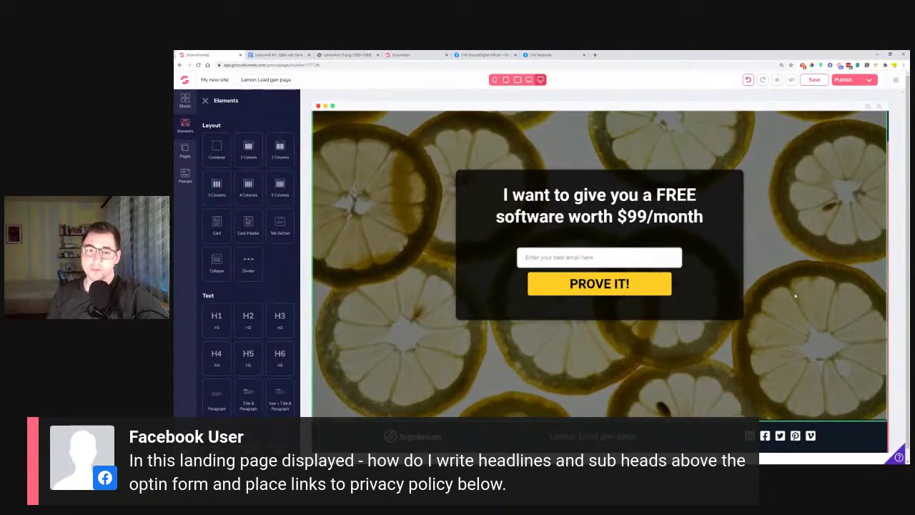
{"action": "scroll", "coordinate": [801, 319], "scroll_direction": "up", "scroll_amount": 1}
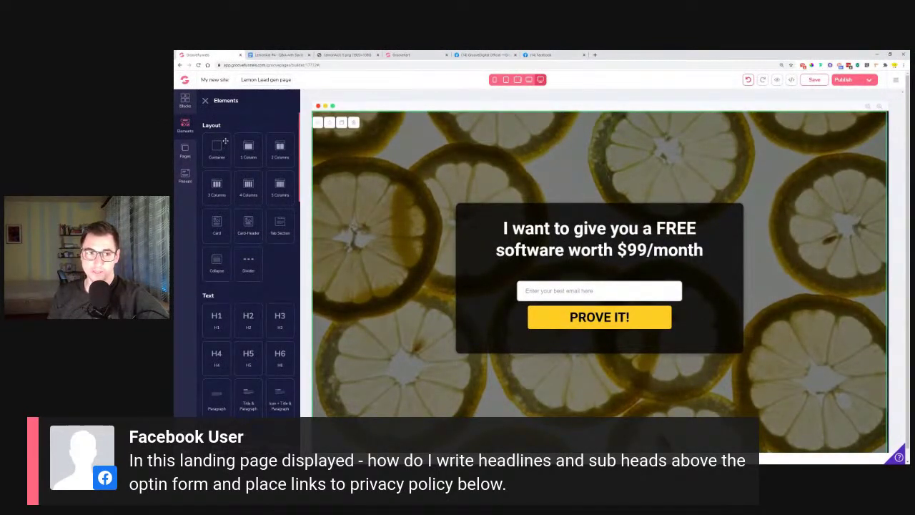
{"action": "scroll", "coordinate": [423, 399], "scroll_direction": "down", "scroll_amount": 1}
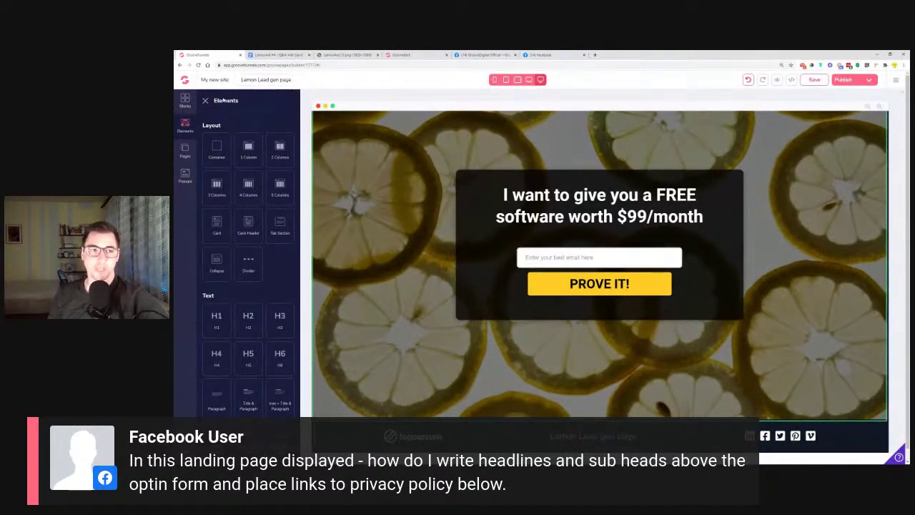
{"action": "left_click", "coordinate": [205, 101]}
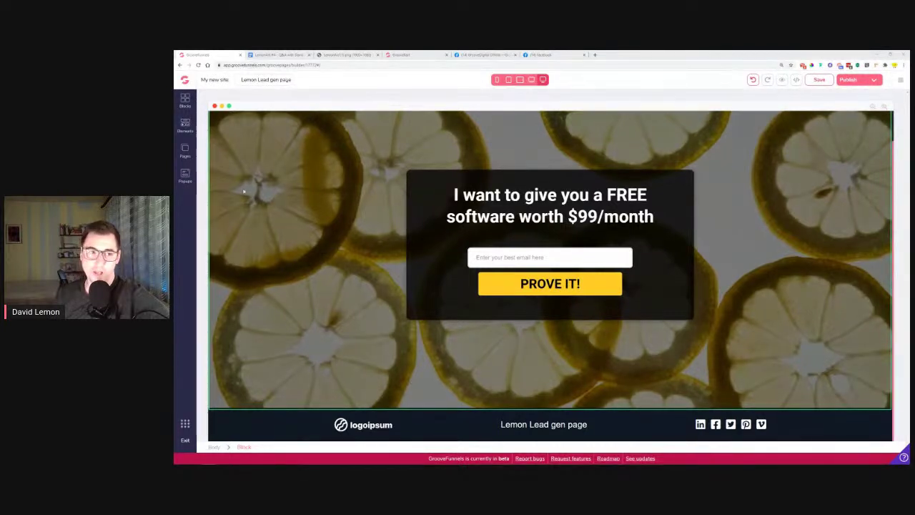
Scroll through the Elements list's Layout, Text, Lists, Buttons and Media sections
{"action": "left_click", "coordinate": [186, 125]}
{"action": "scroll", "coordinate": [258, 313], "scroll_direction": "down", "scroll_amount": 3}
{"action": "scroll", "coordinate": [258, 313], "scroll_direction": "up", "scroll_amount": 2}
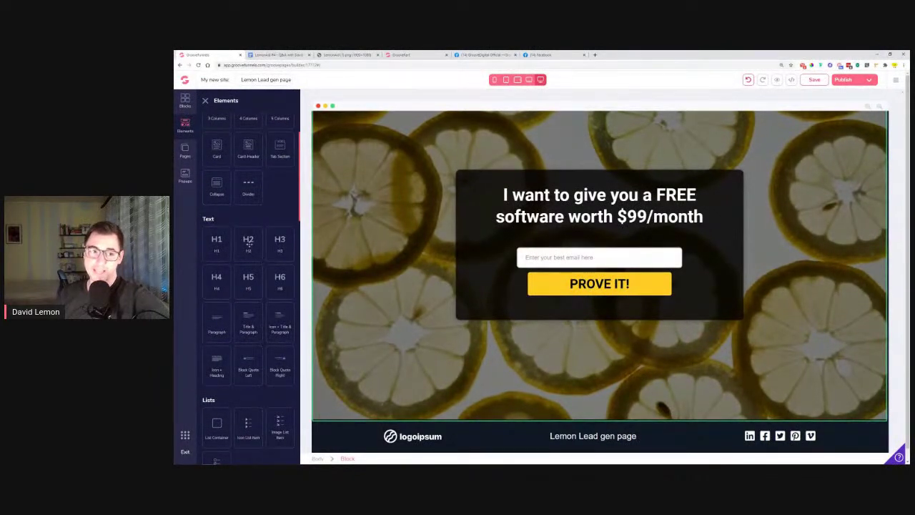
{"action": "scroll", "coordinate": [249, 244], "scroll_direction": "down", "scroll_amount": 5}
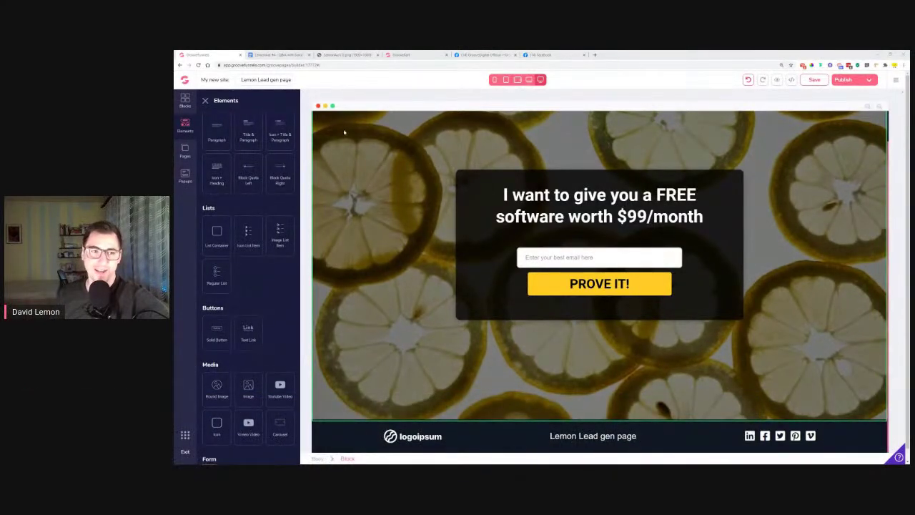
{"action": "scroll", "coordinate": [637, 324], "scroll_direction": "up", "scroll_amount": 1}
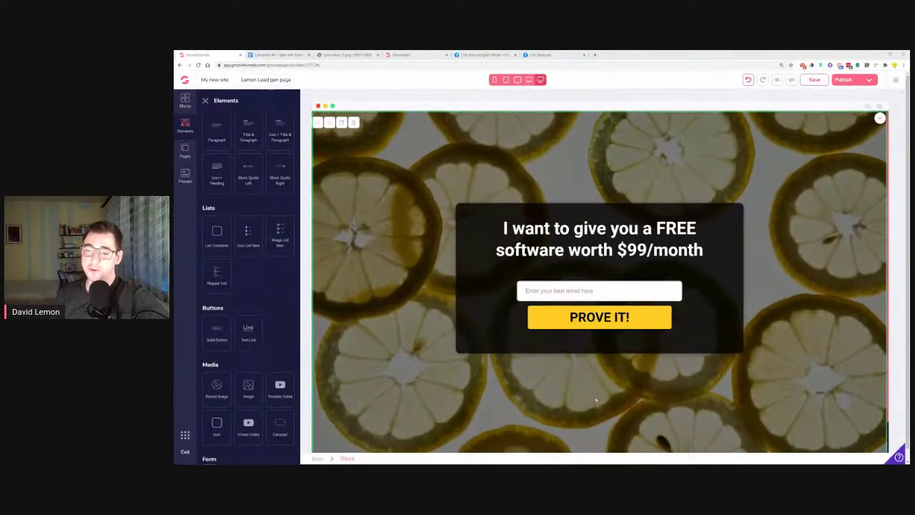
Add a 'Headline Right Here' cover block from Wireframes > Covers above the hero
{"action": "left_click", "coordinate": [185, 100]}
{"action": "left_click", "coordinate": [262, 123]}
{"action": "left_click", "coordinate": [229, 256]}
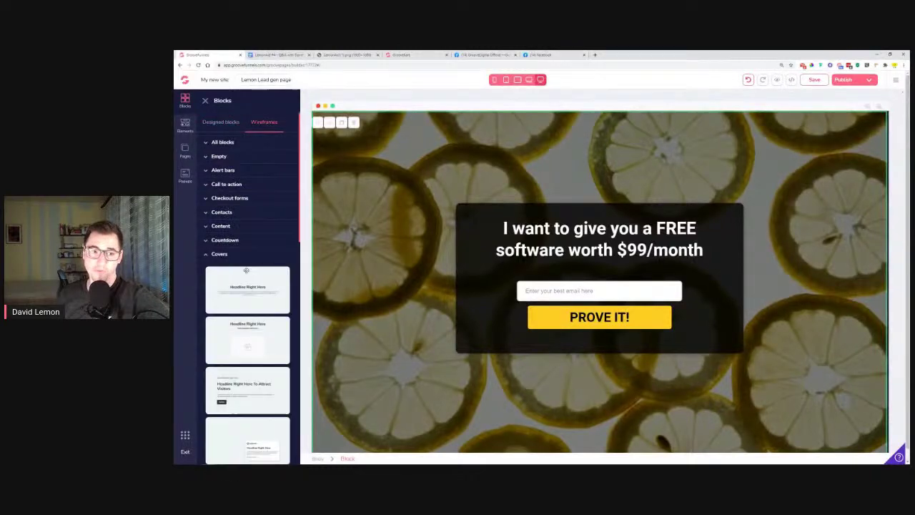
{"action": "left_click_drag", "start_coordinate": [247, 172], "coordinate": [617, 211]}
{"action": "scroll", "coordinate": [605, 300], "scroll_direction": "down", "scroll_amount": 4}
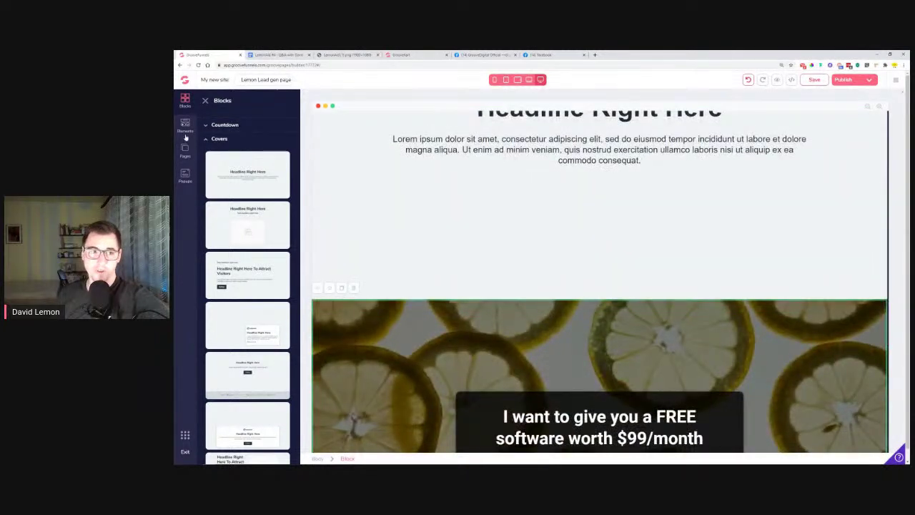
Drop a one-column container under the cover block's text
{"action": "left_click", "coordinate": [185, 125]}
{"action": "left_click_drag", "start_coordinate": [248, 146], "coordinate": [632, 207]}
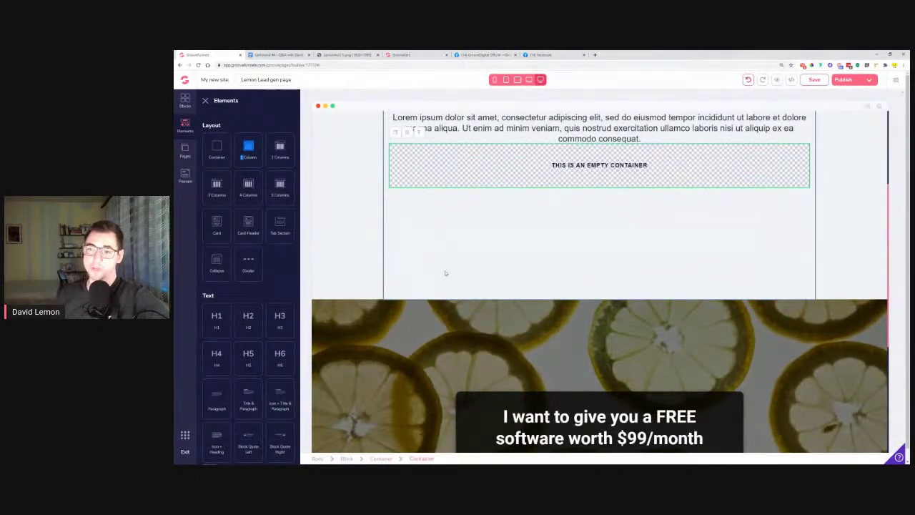
{"action": "scroll", "coordinate": [737, 270], "scroll_direction": "up", "scroll_amount": 3}
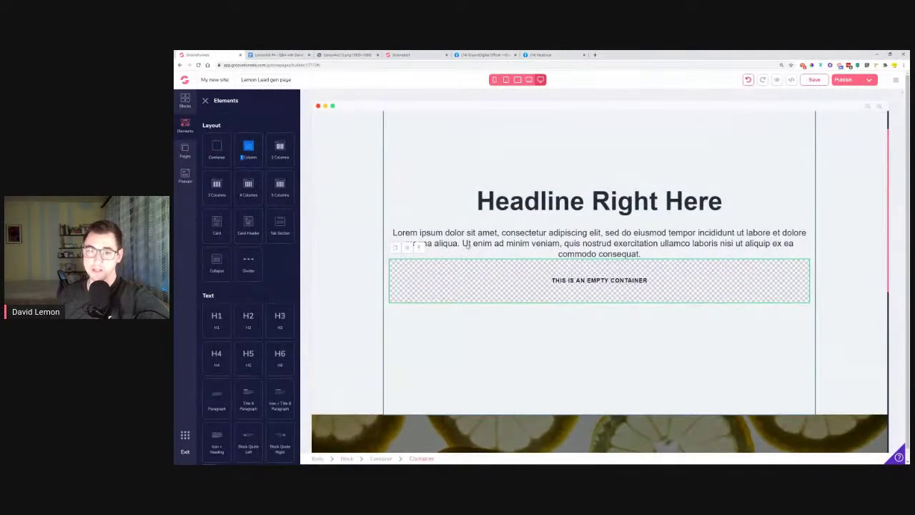
Delete the placeholder headline cover block and return to the LemonAid #4 Q&A notes
{"action": "left_click", "coordinate": [374, 149]}
{"action": "scroll", "coordinate": [402, 202], "scroll_direction": "up", "scroll_amount": 1}
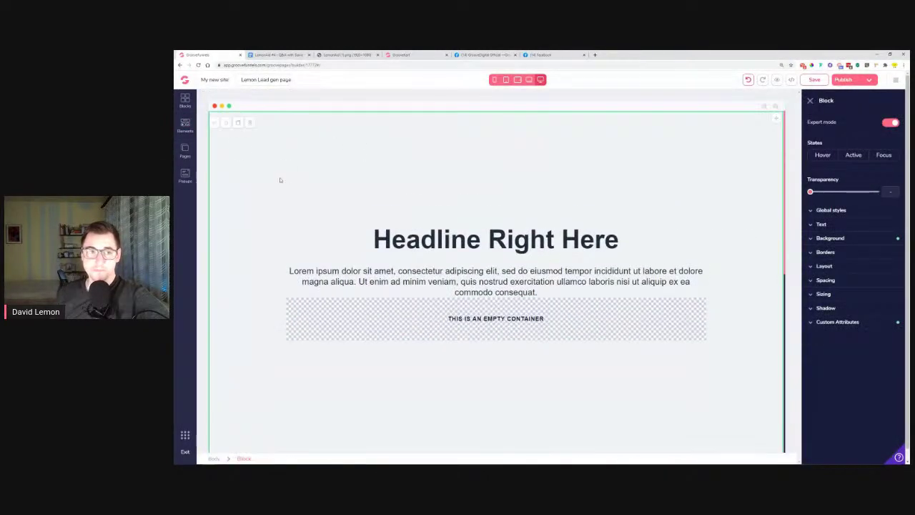
{"action": "left_click", "coordinate": [250, 125]}
{"action": "left_click", "coordinate": [556, 279]}
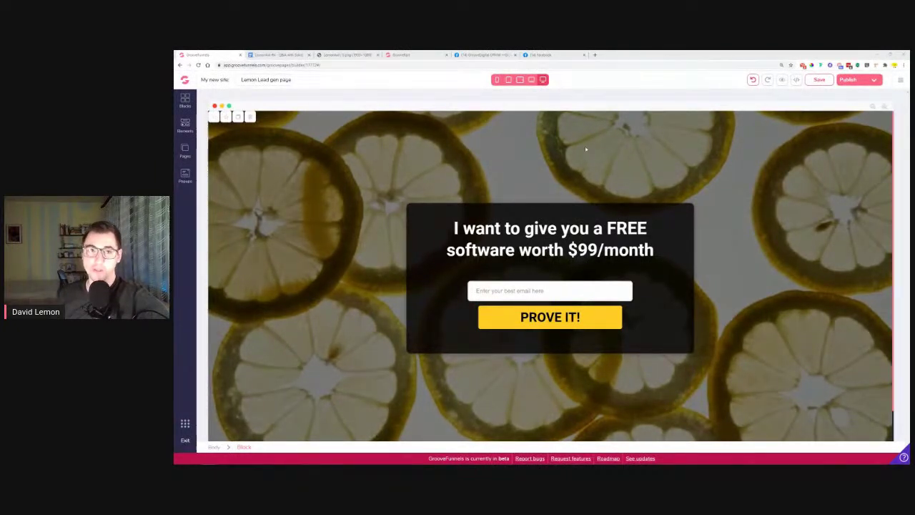
{"action": "left_click", "coordinate": [271, 55]}
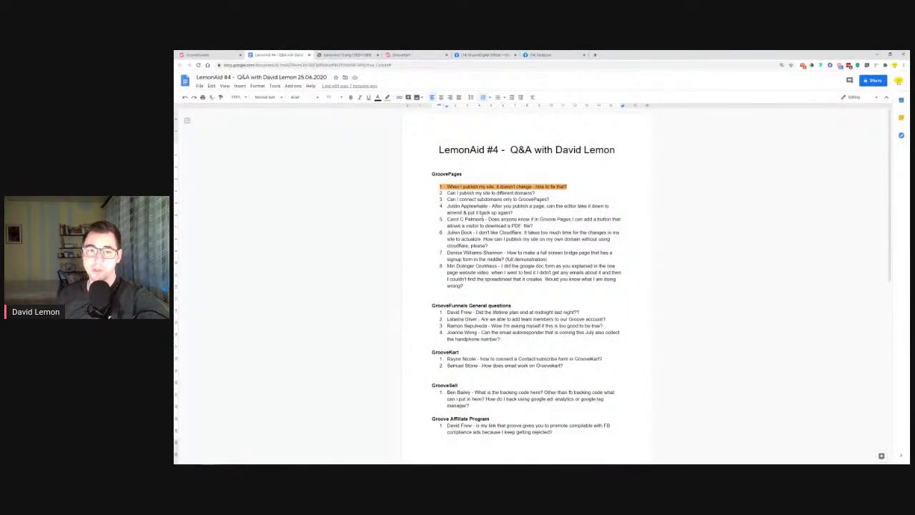
Select the question about publishing to different domains in the Q&A doc, then return to the lemon page editor
{"action": "left_click_drag", "start_coordinate": [447, 219], "coordinate": [585, 220]}
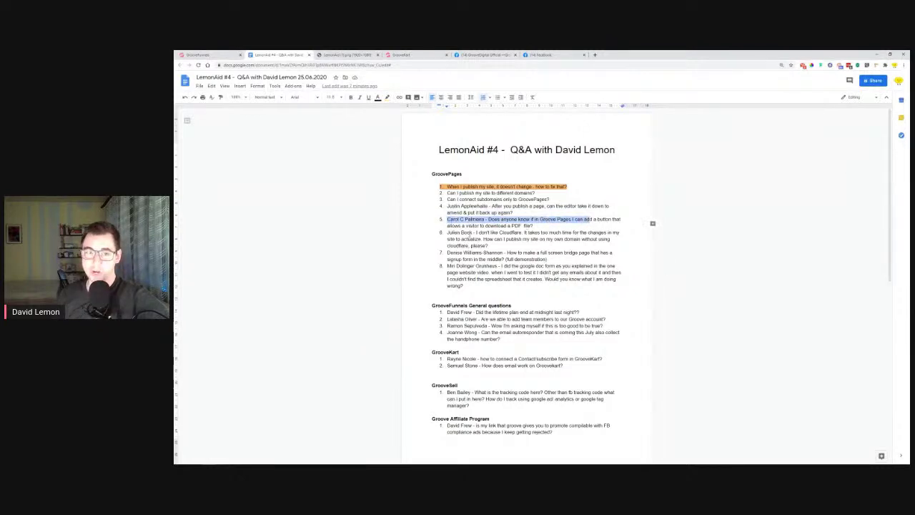
{"action": "left_click_drag", "start_coordinate": [447, 193], "coordinate": [536, 193]}
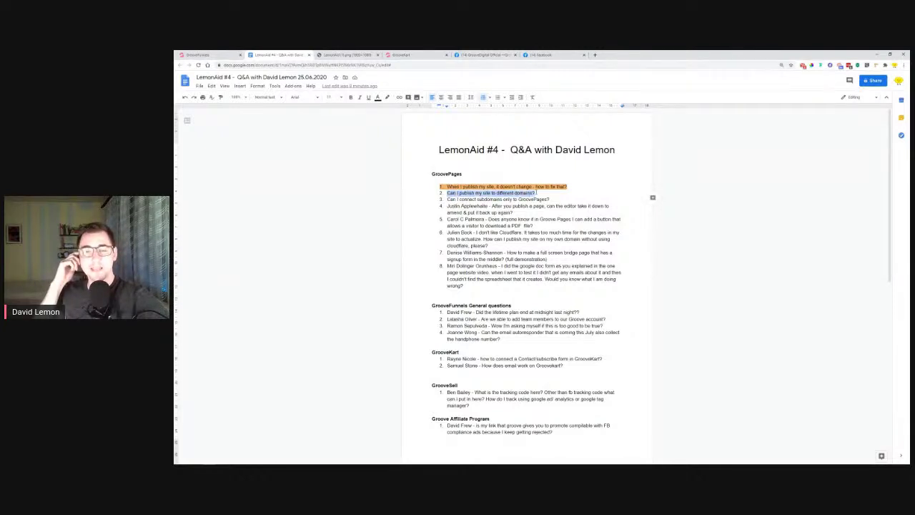
{"action": "left_click", "coordinate": [411, 55]}
{"action": "left_click", "coordinate": [227, 55]}
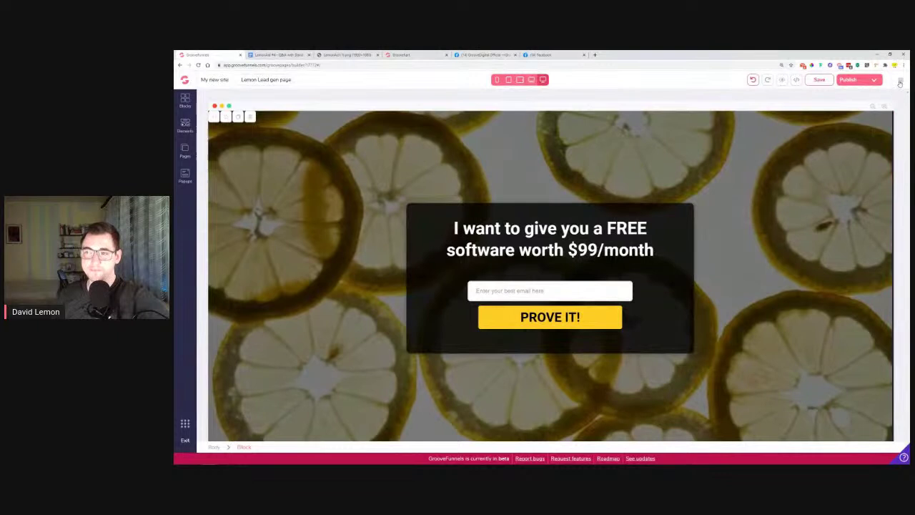
Publish the lemon page on custom domain lovelemonaid.com with GroovePages hosting turned off, then return to My Sites
{"action": "left_click", "coordinate": [873, 81]}
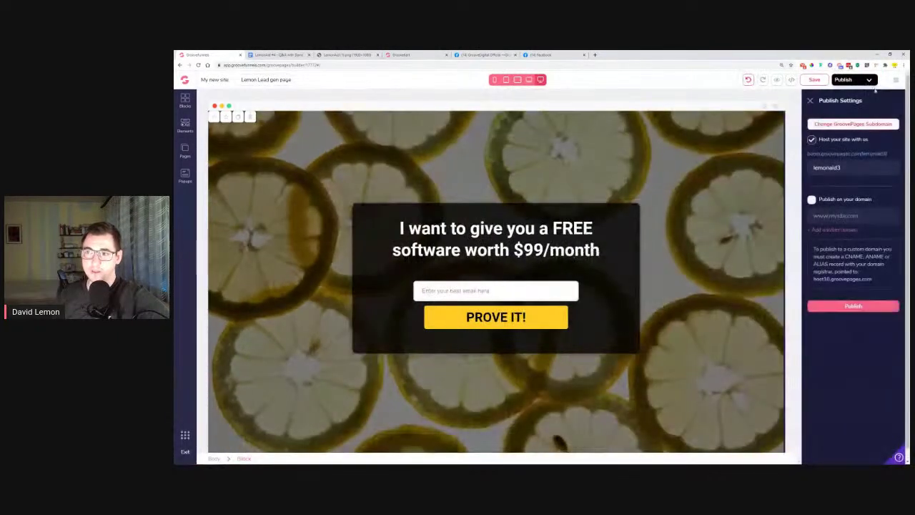
{"action": "left_click", "coordinate": [812, 200]}
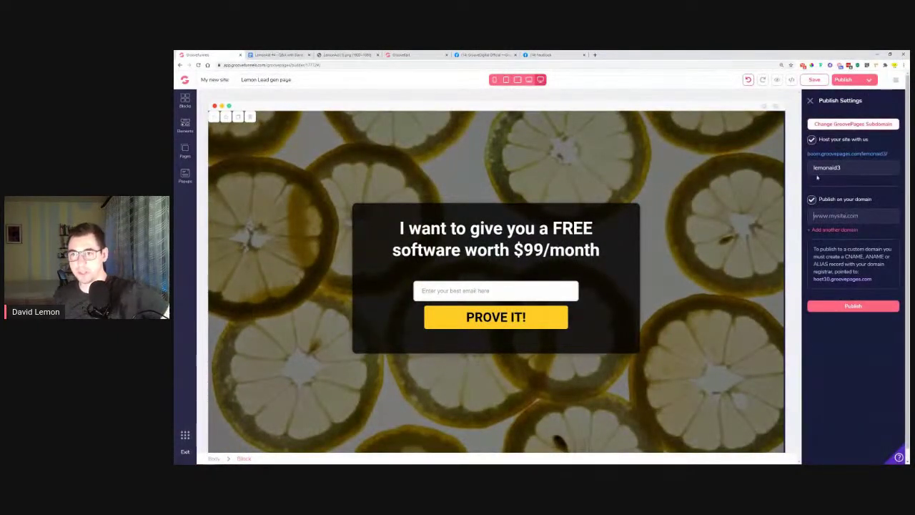
{"action": "left_click", "coordinate": [811, 140]}
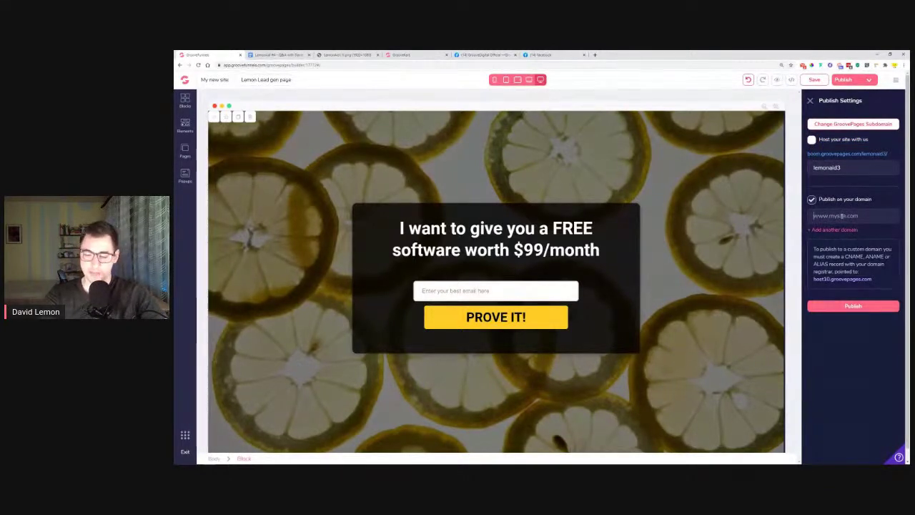
{"action": "type", "text": "lovelemonaids"}
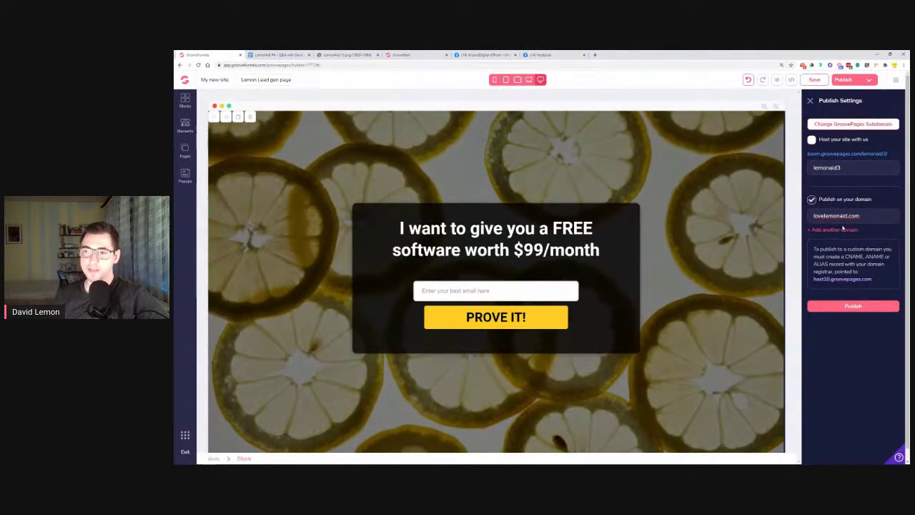
{"action": "left_click", "coordinate": [842, 308]}
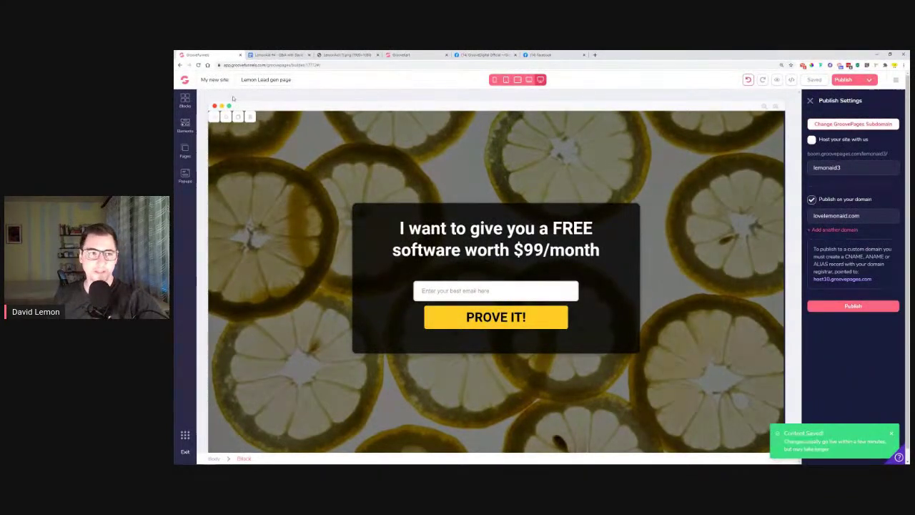
{"action": "left_click", "coordinate": [187, 80]}
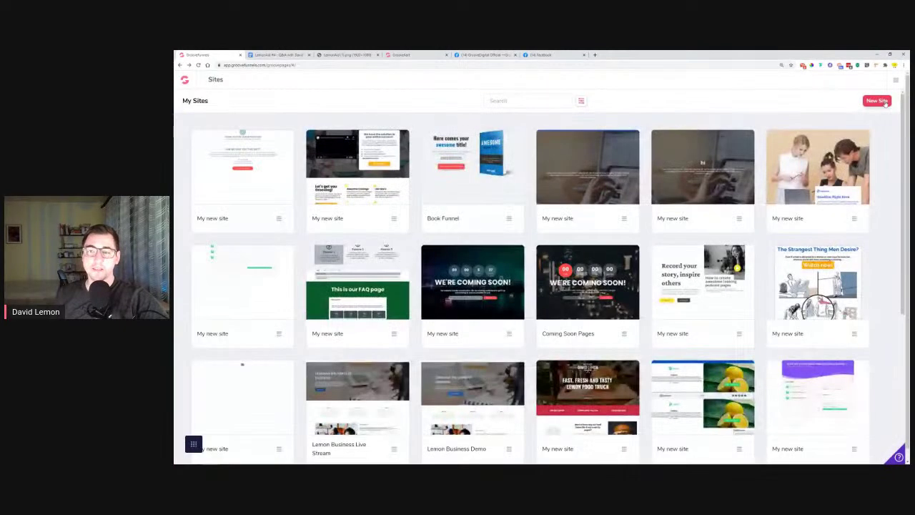
Create a blank-template site and enter test.lovelemonaid.com as its custom domain in publish settings
{"action": "left_click", "coordinate": [886, 101]}
{"action": "left_click", "coordinate": [269, 158]}
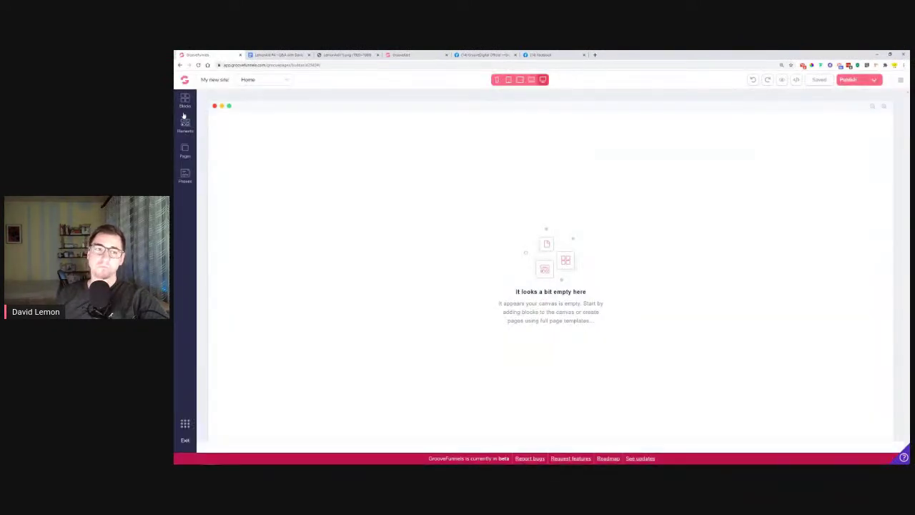
{"action": "left_click", "coordinate": [849, 80]}
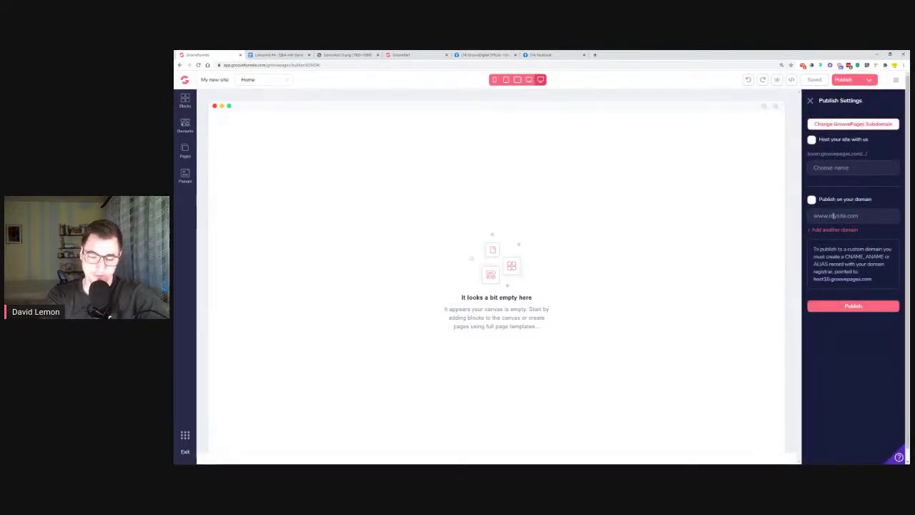
{"action": "left_click", "coordinate": [833, 215]}
{"action": "type", "text": "test"}
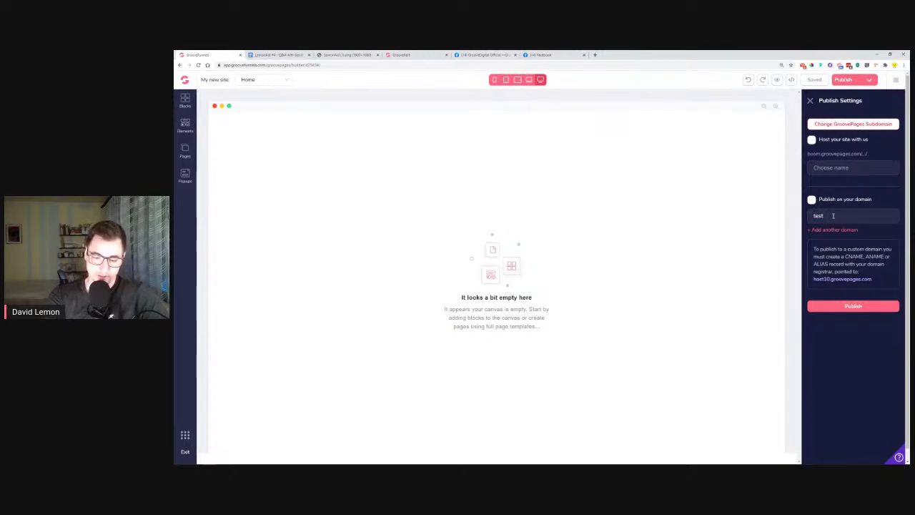
{"action": "type", "text": ".lovlemonaid.com"}
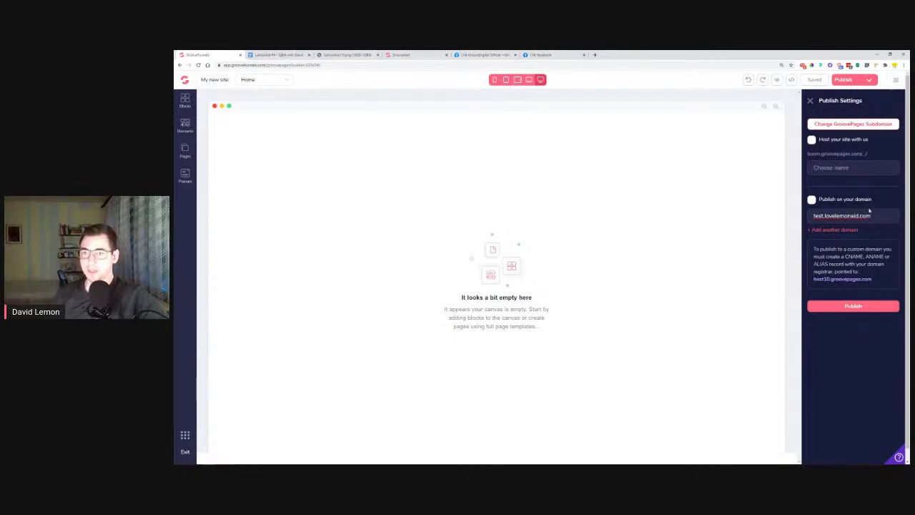
{"action": "left_click", "coordinate": [180, 65]}
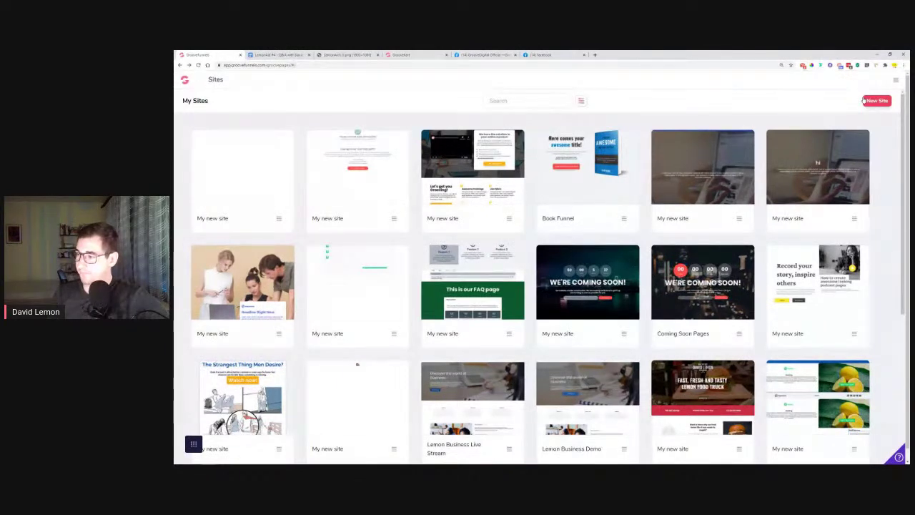
Bring up the LemonAid #4 Q&A notes in Google Docs
{"action": "left_click", "coordinate": [273, 55]}
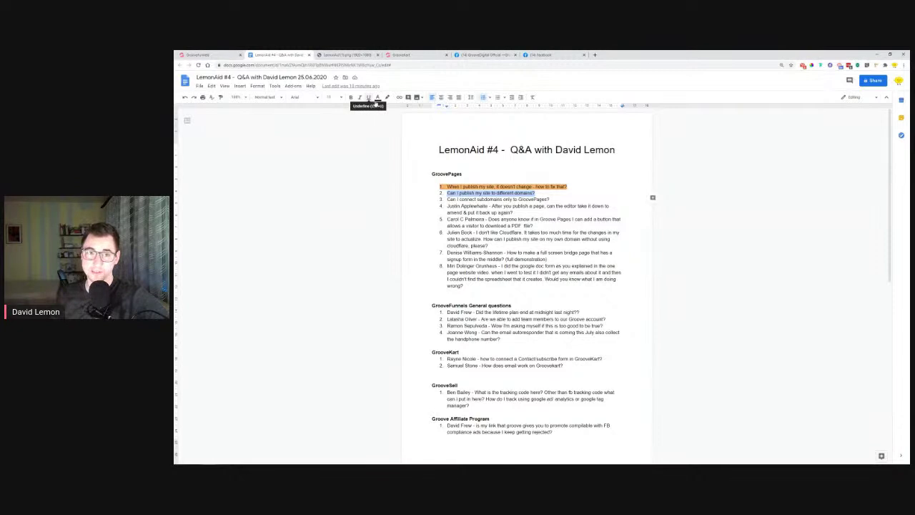
Highlight the different-domains question orange, select the subdomains question, then go to the Facebook group
{"action": "left_click", "coordinate": [386, 98]}
{"action": "left_click", "coordinate": [403, 149]}
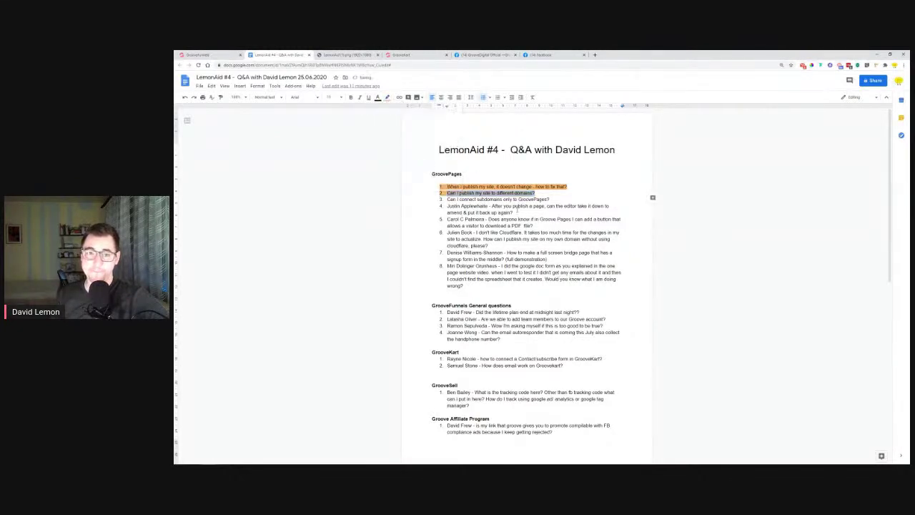
{"action": "left_click_drag", "start_coordinate": [447, 200], "coordinate": [552, 200]}
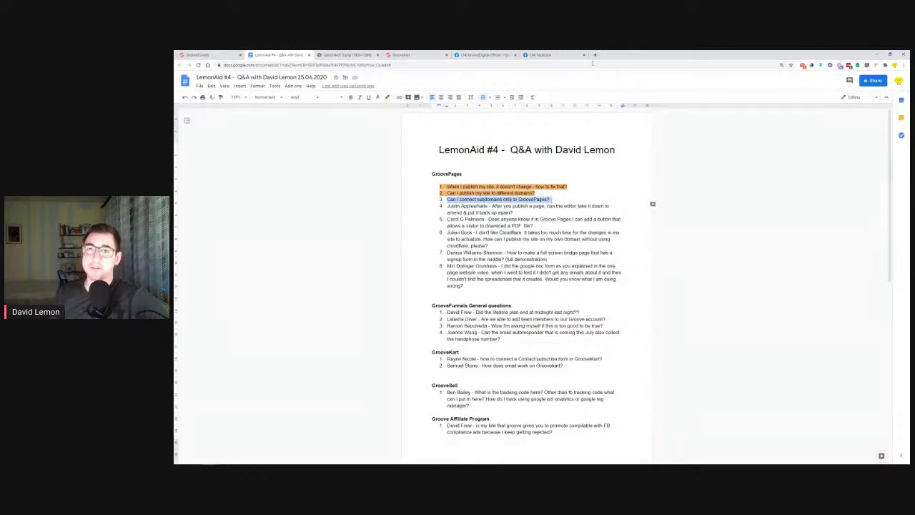
{"action": "left_click", "coordinate": [545, 56]}
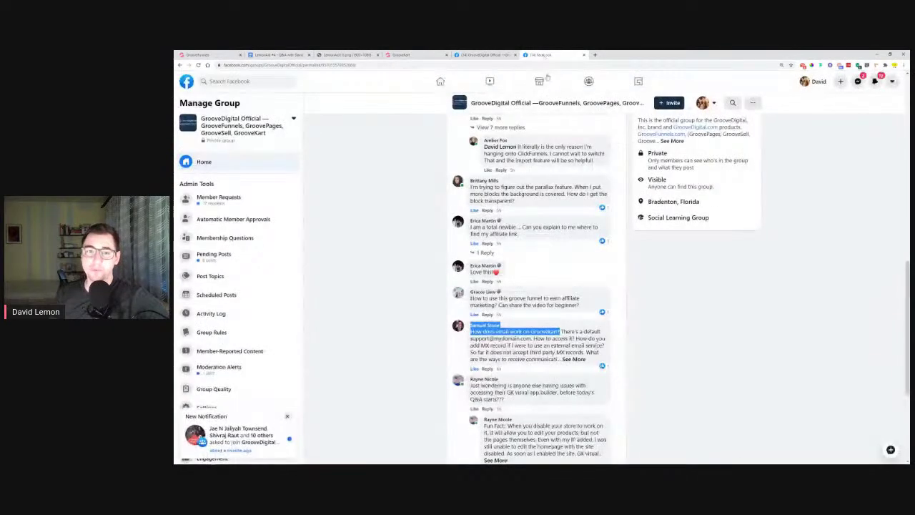
Filter the Facebook group's Discussion feed to Live Demos (25) and browse the videos, then return to GroovePages
{"action": "scroll", "coordinate": [442, 171], "scroll_direction": "up", "scroll_amount": 9}
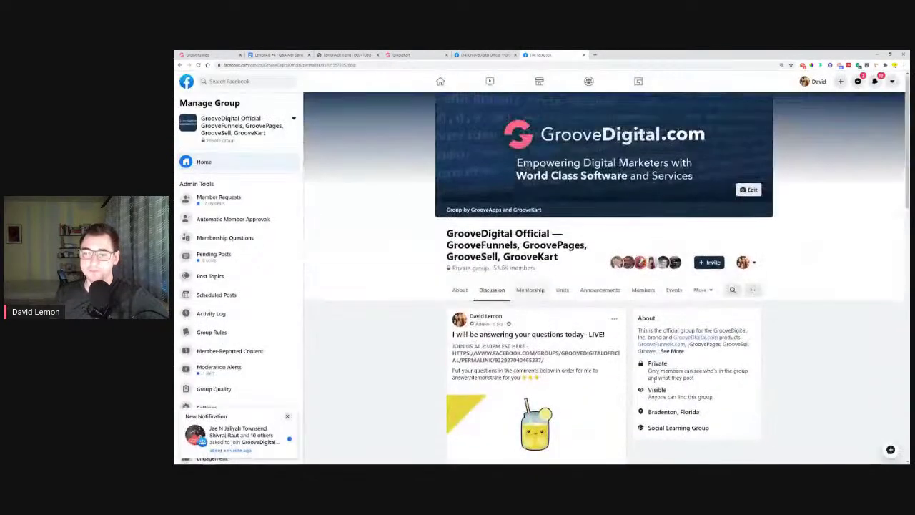
{"action": "left_click", "coordinate": [504, 295]}
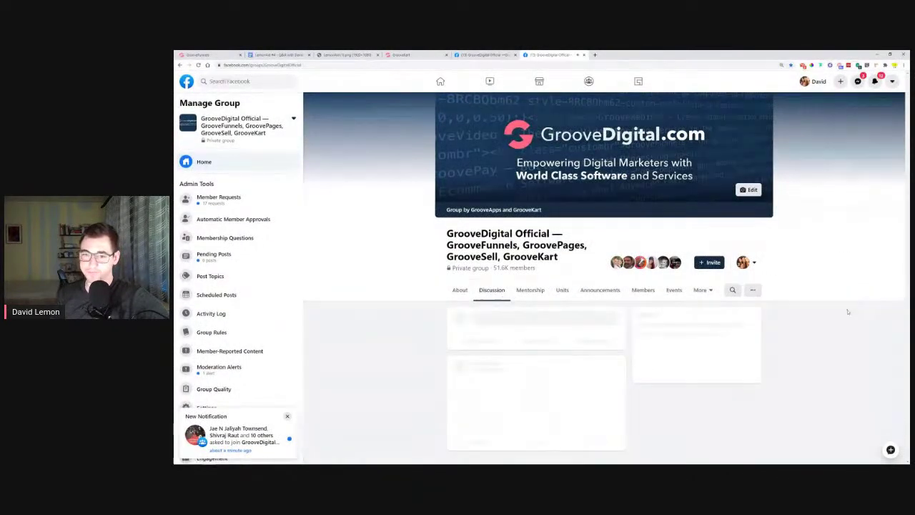
{"action": "scroll", "coordinate": [522, 296], "scroll_direction": "down", "scroll_amount": 3}
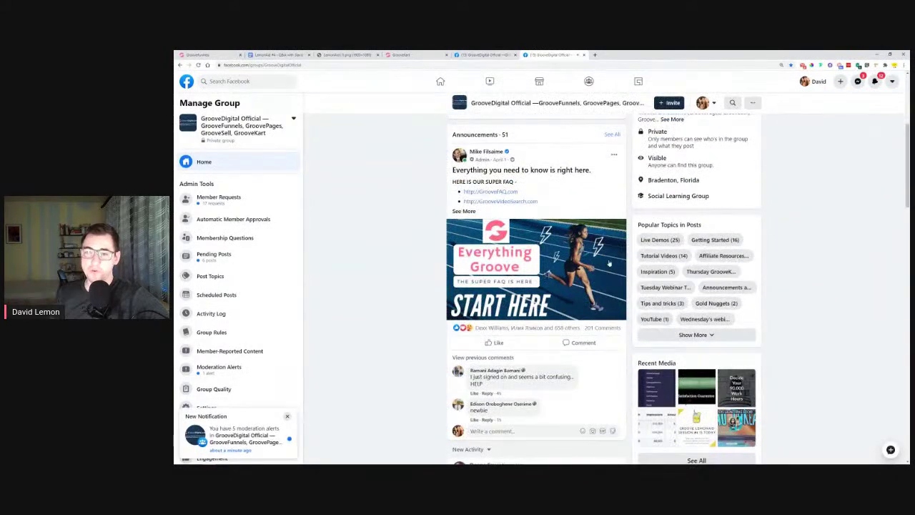
{"action": "left_click", "coordinate": [651, 241]}
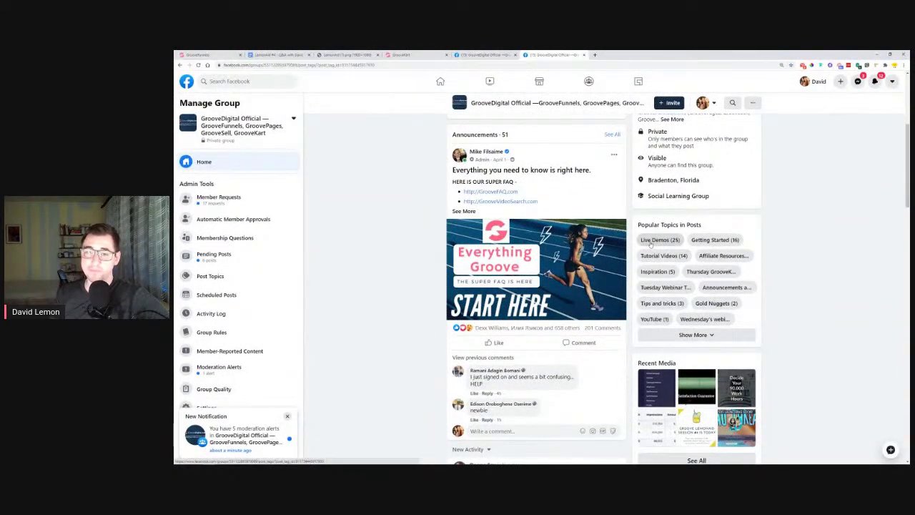
{"action": "scroll", "coordinate": [429, 276], "scroll_direction": "down", "scroll_amount": 8}
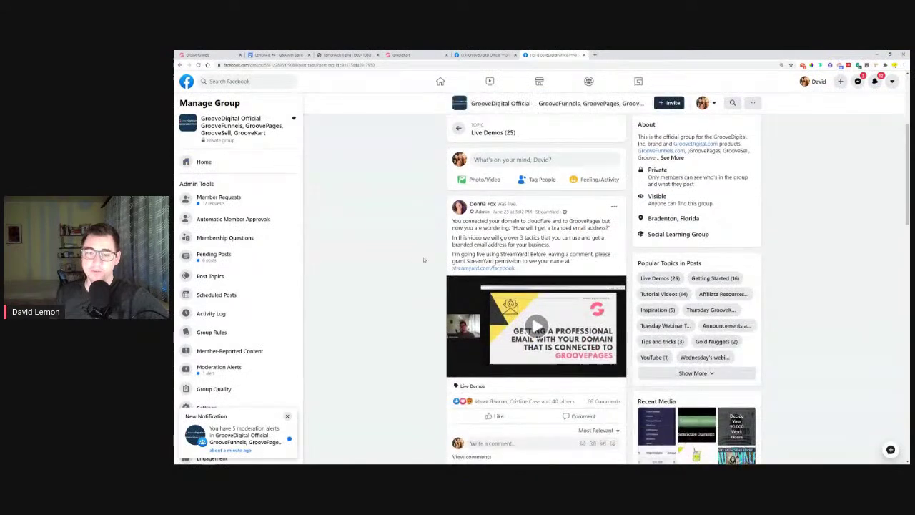
{"action": "scroll", "coordinate": [424, 261], "scroll_direction": "down", "scroll_amount": 10}
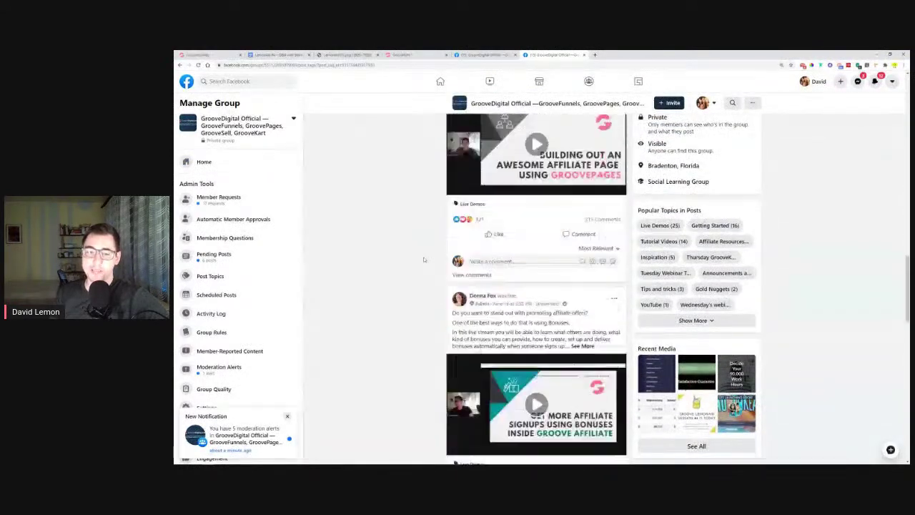
{"action": "scroll", "coordinate": [424, 260], "scroll_direction": "down", "scroll_amount": 3}
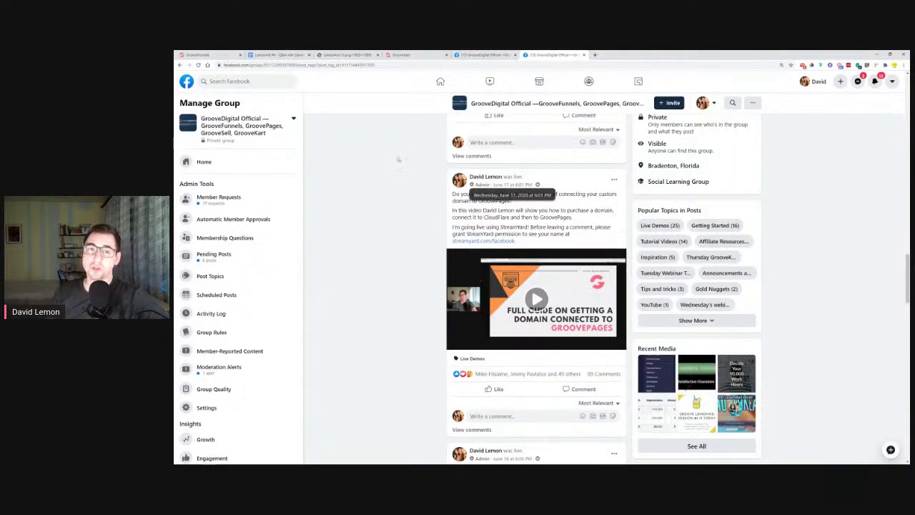
{"action": "left_click", "coordinate": [203, 54]}
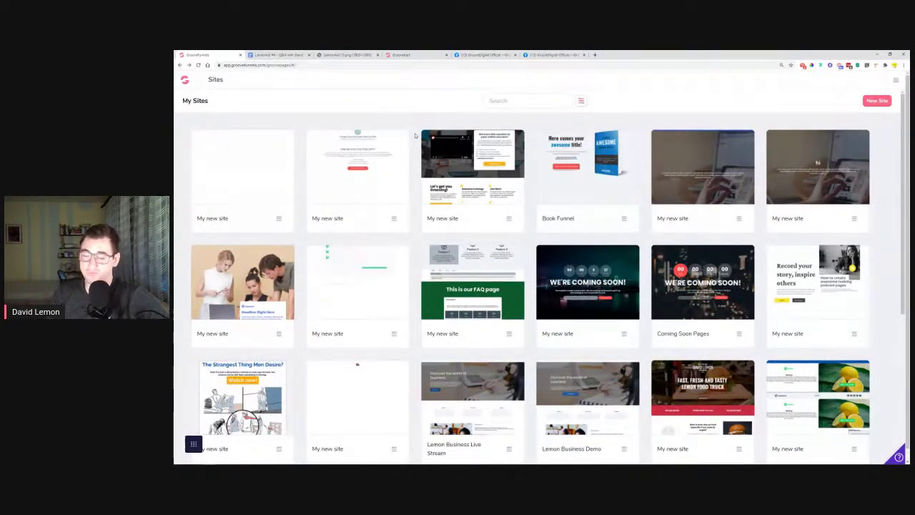
Highlight the third, subdomains question in orange in the Q&A doc, then return to the GroovePages sites list
{"action": "key", "text": "ctrl+Tab"}
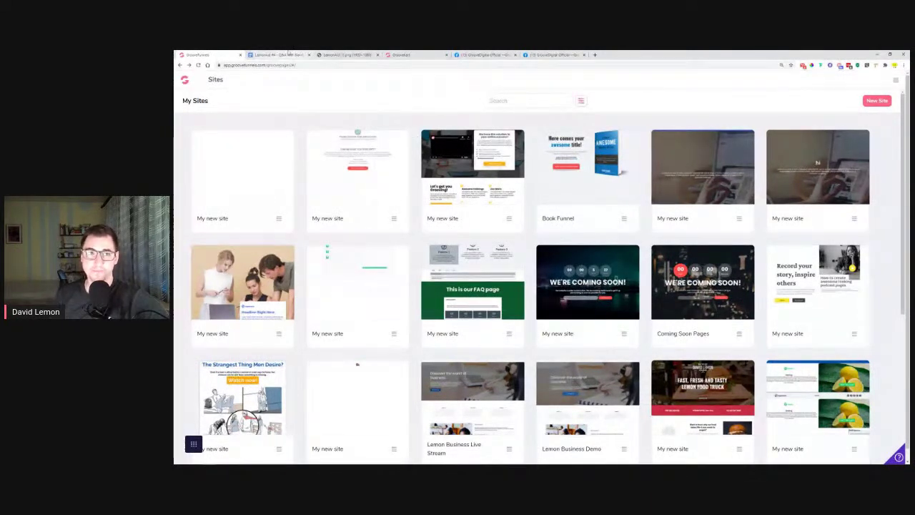
{"action": "left_click", "coordinate": [387, 97]}
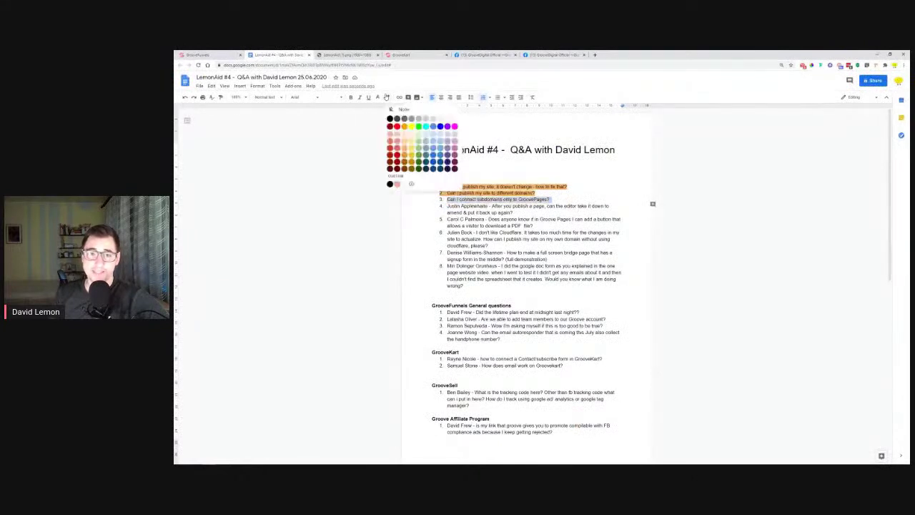
{"action": "left_click", "coordinate": [405, 148]}
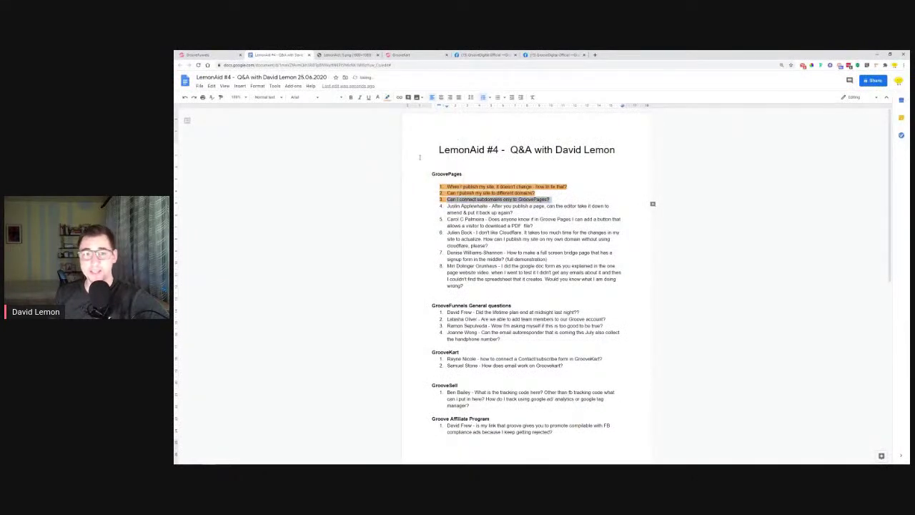
{"action": "left_click", "coordinate": [449, 207]}
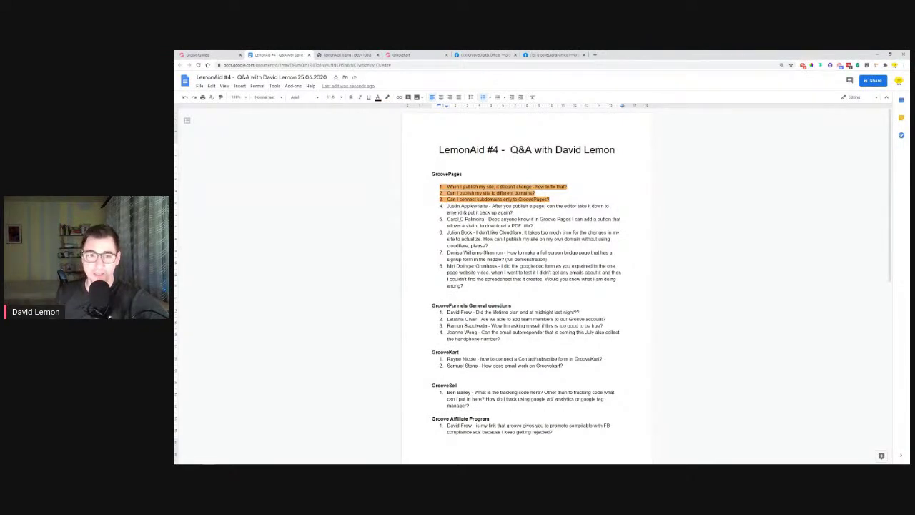
{"action": "left_click_drag", "start_coordinate": [447, 206], "coordinate": [487, 207]}
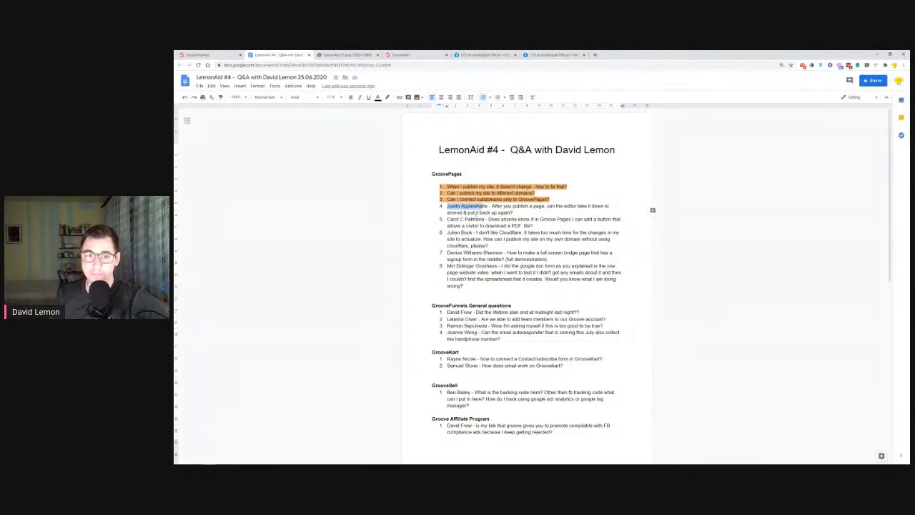
{"action": "left_click", "coordinate": [529, 211]}
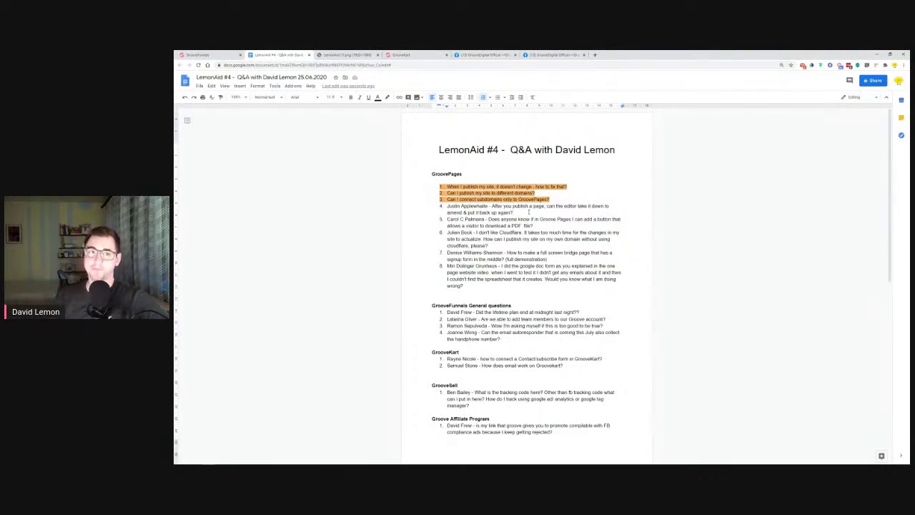
{"action": "left_click", "coordinate": [211, 55]}
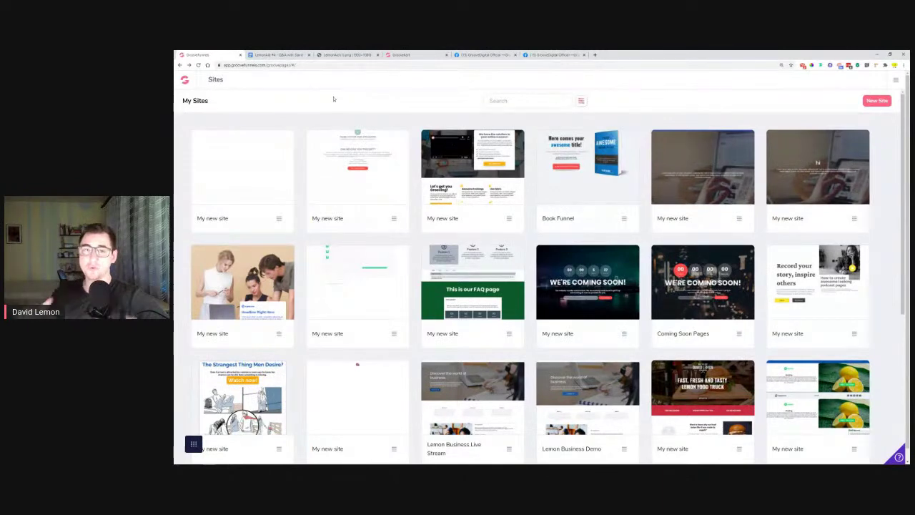
Open the first site's Home page in the builder and add the 'Headline Right Here' cover from Blocks > Covers
{"action": "left_click", "coordinate": [241, 169]}
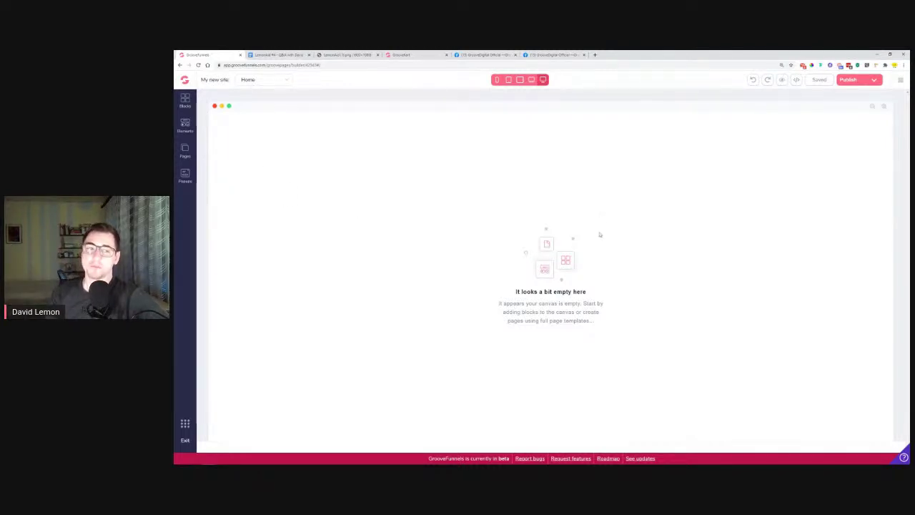
{"action": "left_click", "coordinate": [184, 127]}
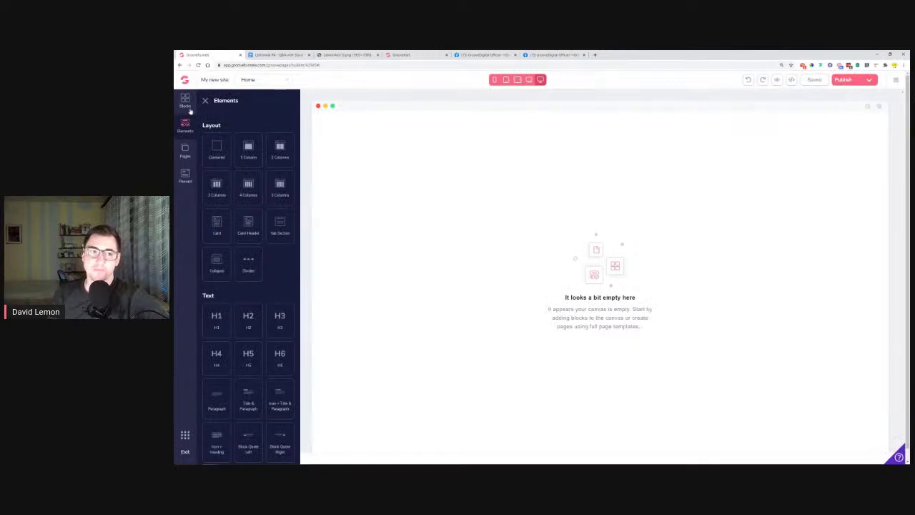
{"action": "left_click", "coordinate": [185, 101]}
{"action": "left_click", "coordinate": [226, 201]}
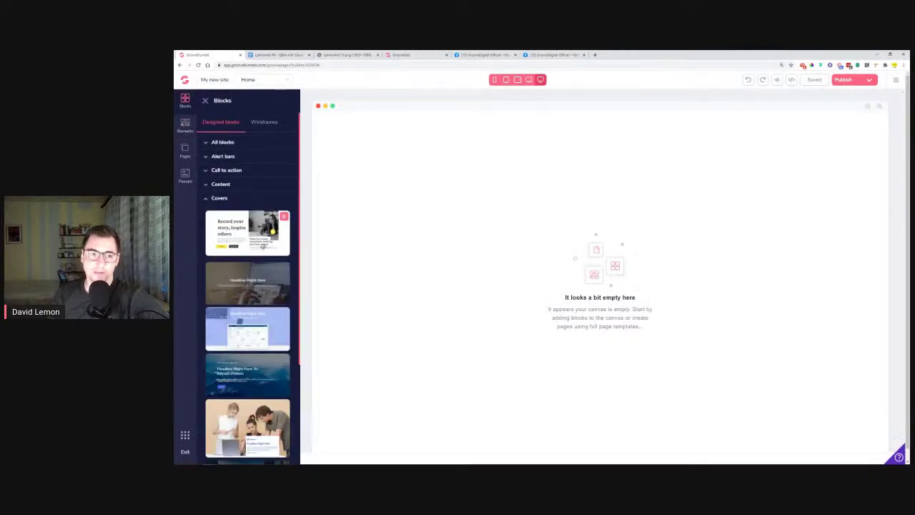
{"action": "left_click", "coordinate": [236, 282]}
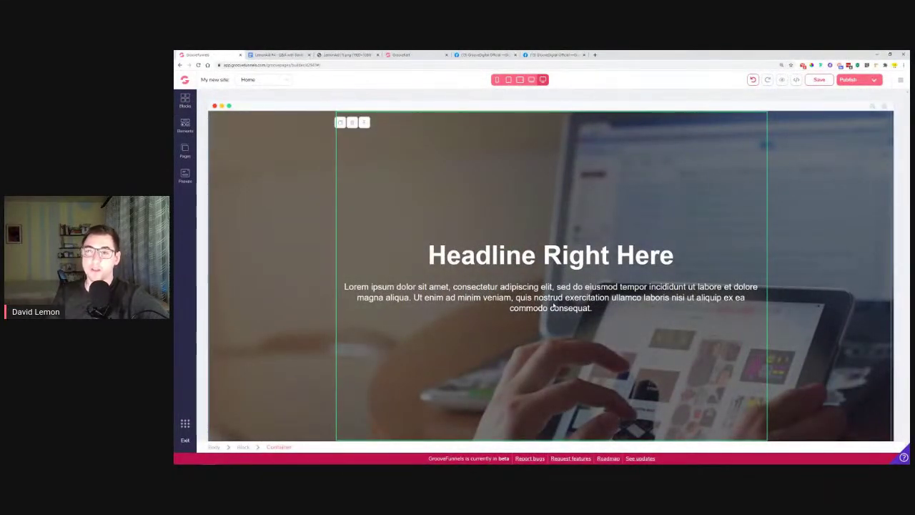
{"action": "left_click", "coordinate": [873, 80]}
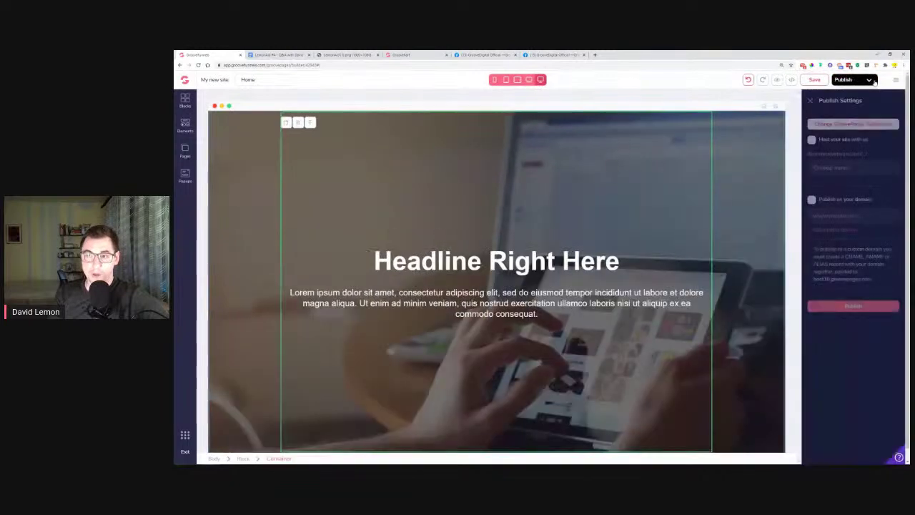
Publish the site on GroovePages hosting as 'lop' and check its live address, which returns a 404
{"action": "left_click", "coordinate": [839, 168]}
{"action": "type", "text": "lop"}
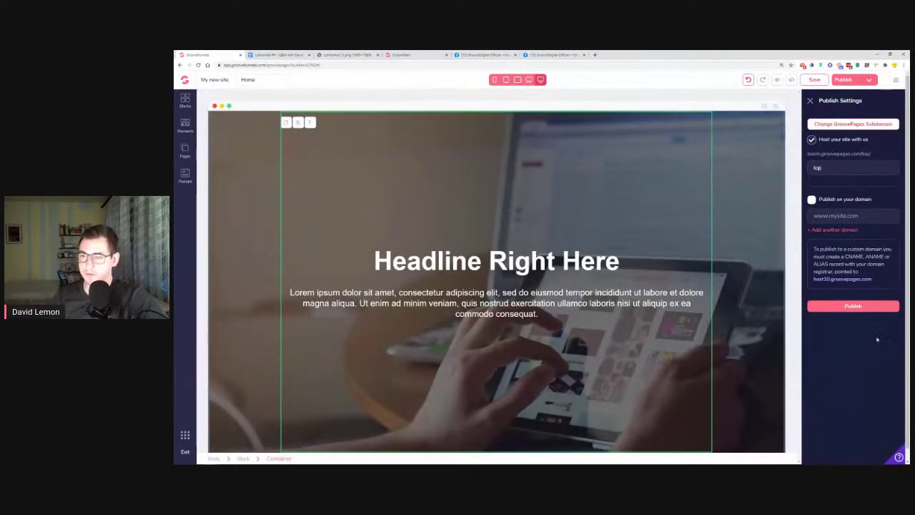
{"action": "left_click", "coordinate": [869, 306]}
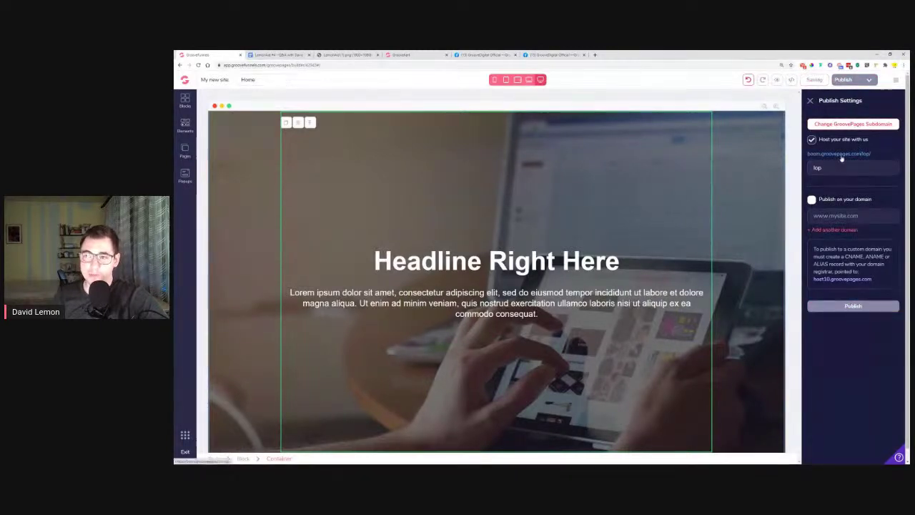
{"action": "left_click", "coordinate": [841, 154]}
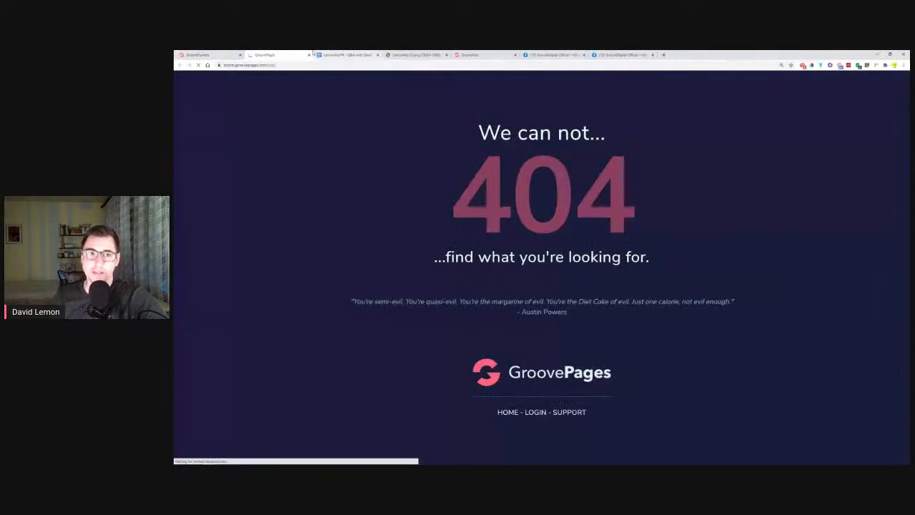
{"action": "key", "text": "ctrl+w"}
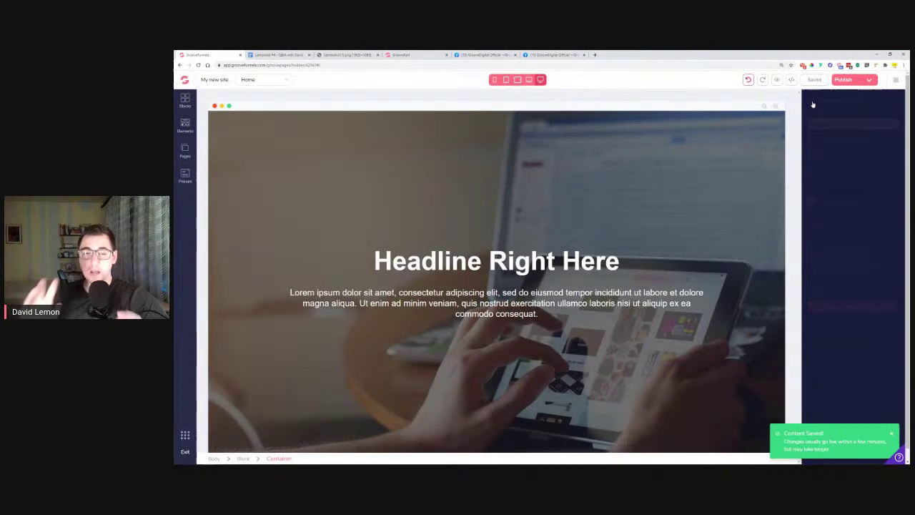
{"action": "left_click", "coordinate": [812, 102]}
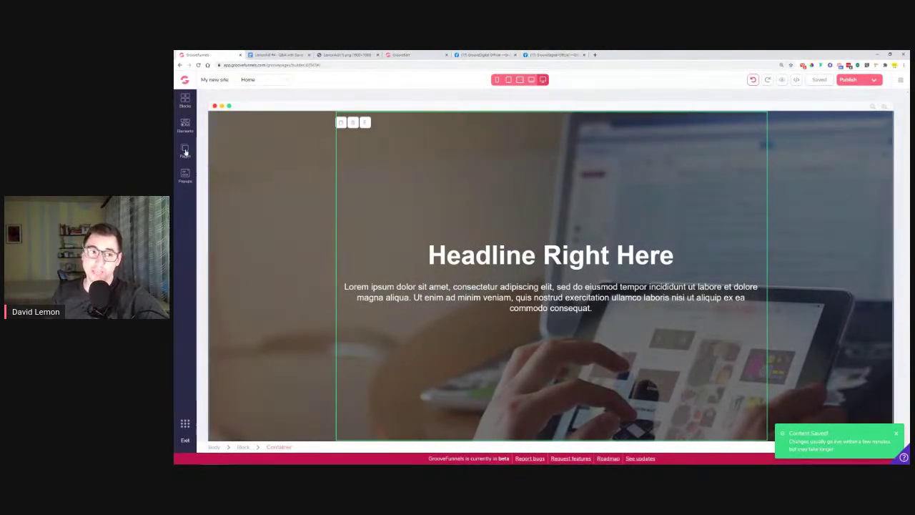
{"action": "left_click", "coordinate": [185, 150]}
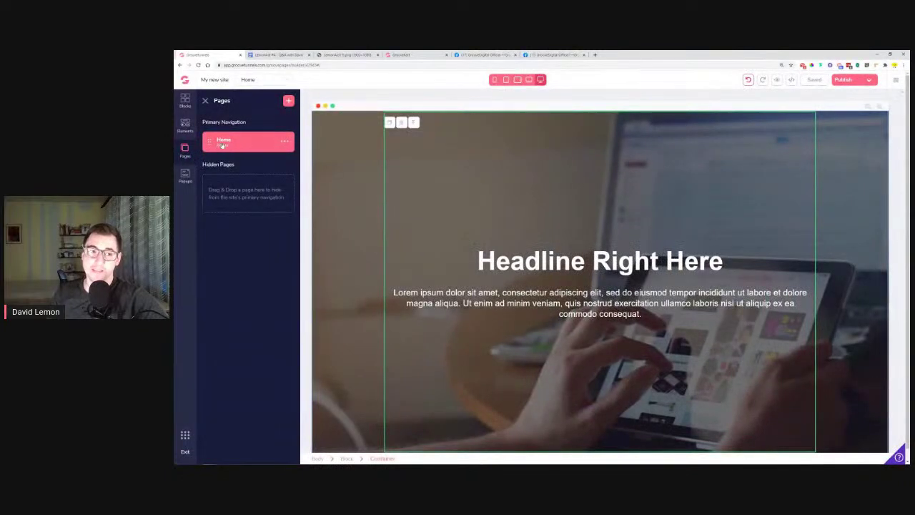
Add a Blank Canvas page, Page 2, and expand the Covers category in the block library
{"action": "left_click", "coordinate": [289, 100]}
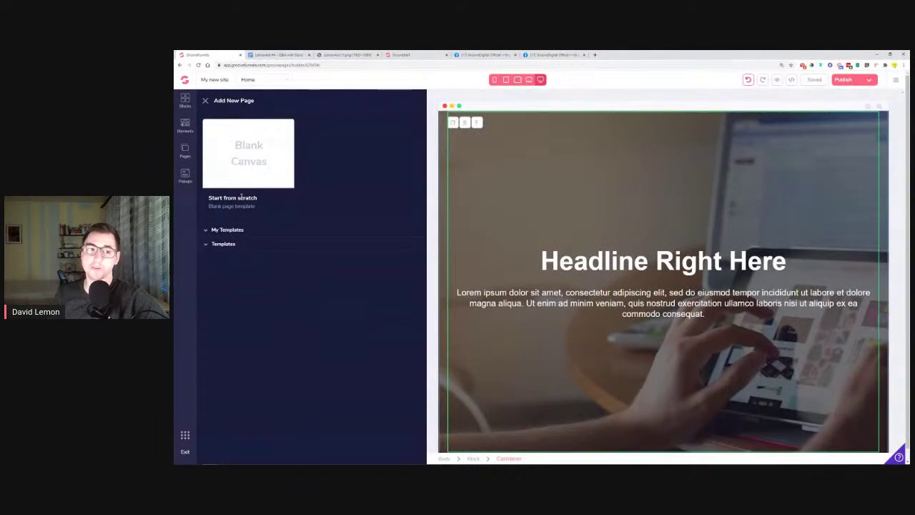
{"action": "left_click", "coordinate": [250, 161]}
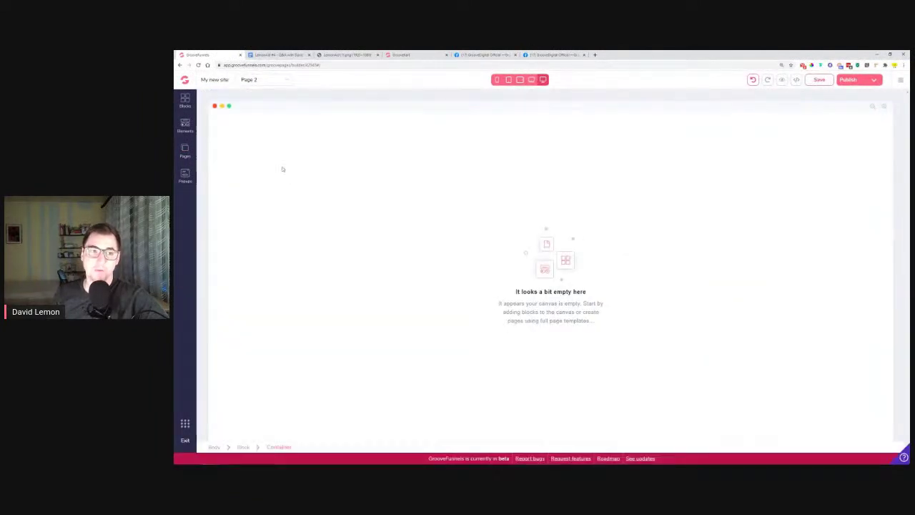
{"action": "left_click", "coordinate": [186, 101]}
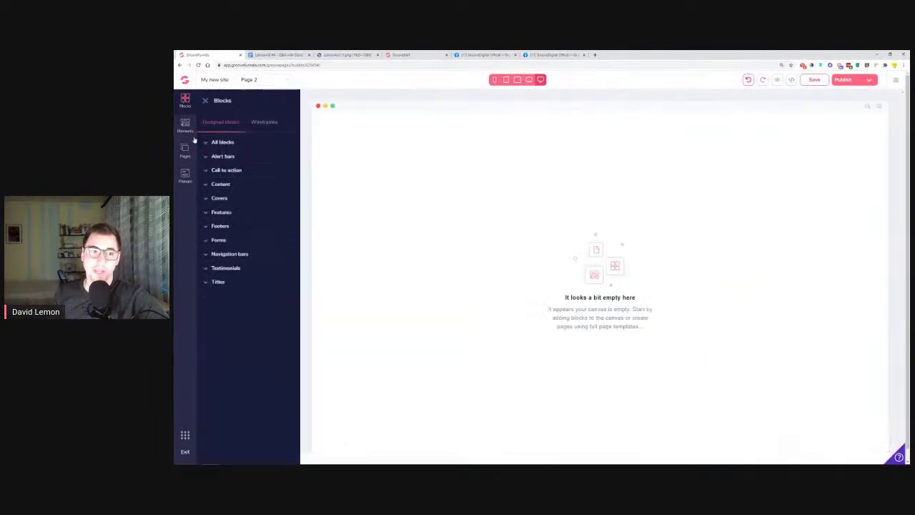
{"action": "left_click", "coordinate": [244, 197]}
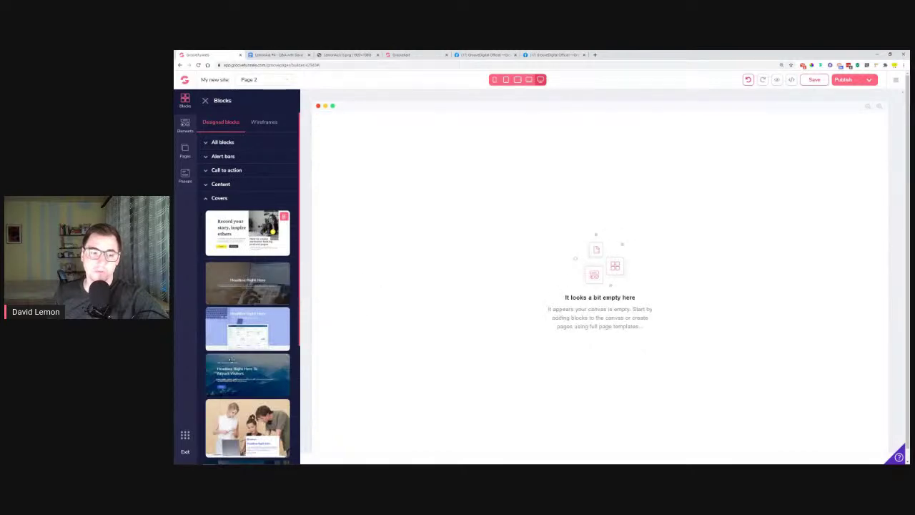
Drop the mountain cover block onto Page 2 and change its headline to 'Coming soon!'
{"action": "left_click_drag", "start_coordinate": [236, 378], "coordinate": [544, 153]}
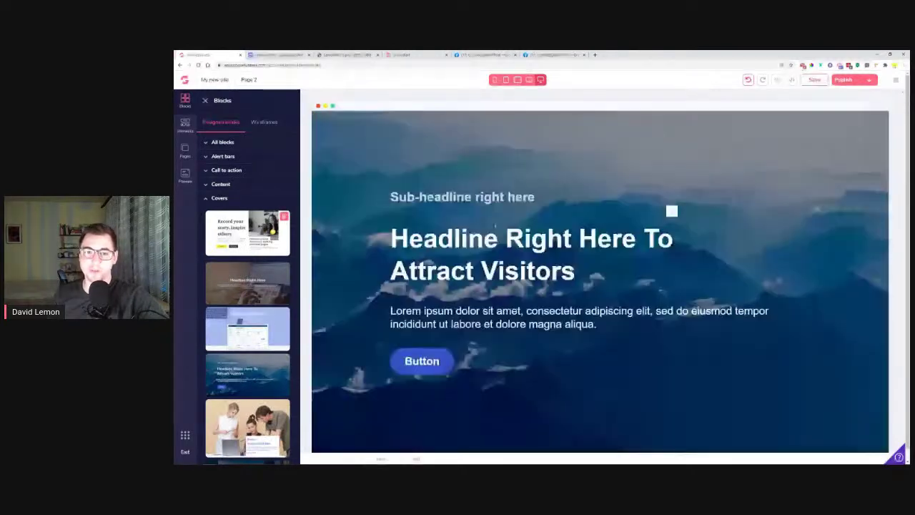
{"action": "triple_click", "coordinate": [500, 236]}
{"action": "left_click", "coordinate": [501, 235]}
{"action": "triple_click", "coordinate": [501, 236]}
{"action": "type", "text": "Coming soon!"}
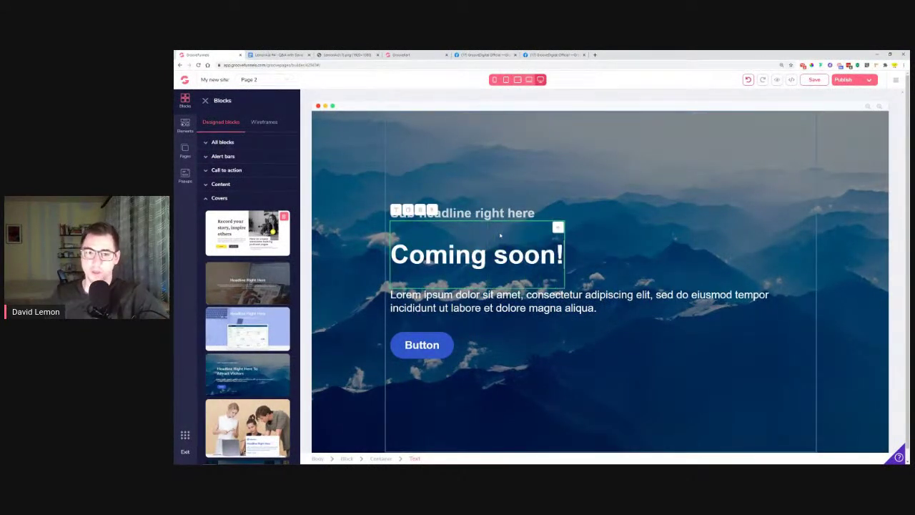
{"action": "left_click", "coordinate": [686, 265]}
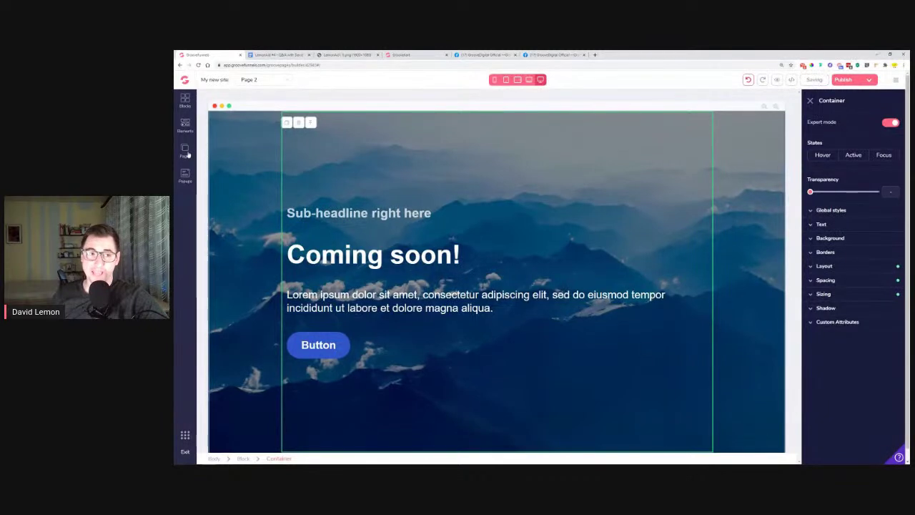
{"action": "left_click", "coordinate": [185, 150]}
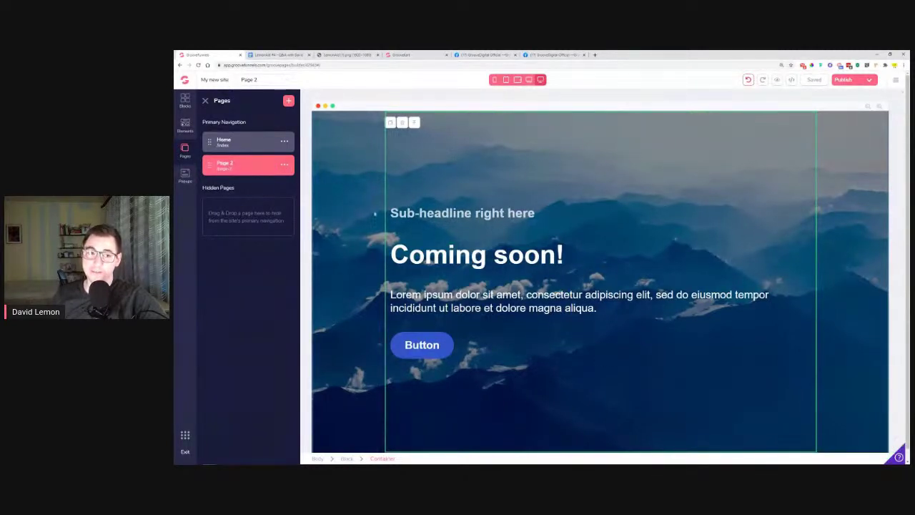
Set Page 2 as the site's homepage and republish the site
{"action": "left_click", "coordinate": [284, 165]}
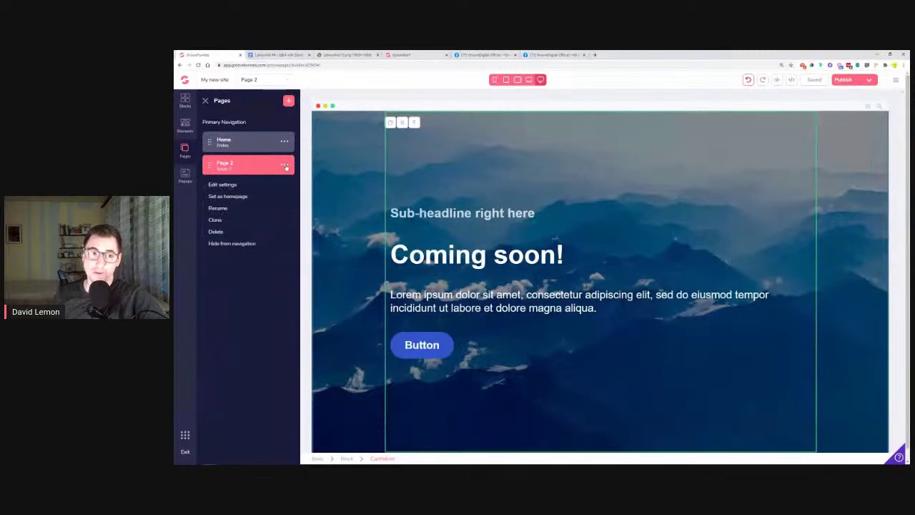
{"action": "left_click", "coordinate": [236, 197]}
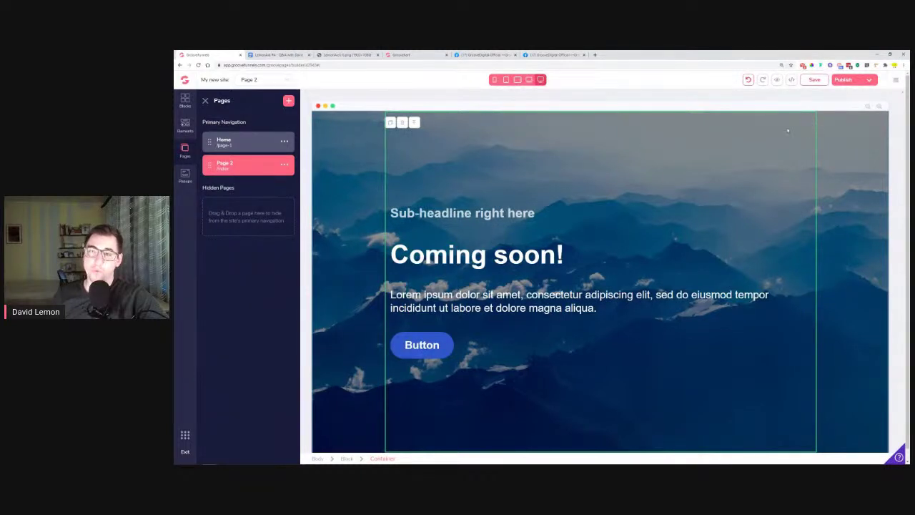
{"action": "left_click", "coordinate": [852, 79]}
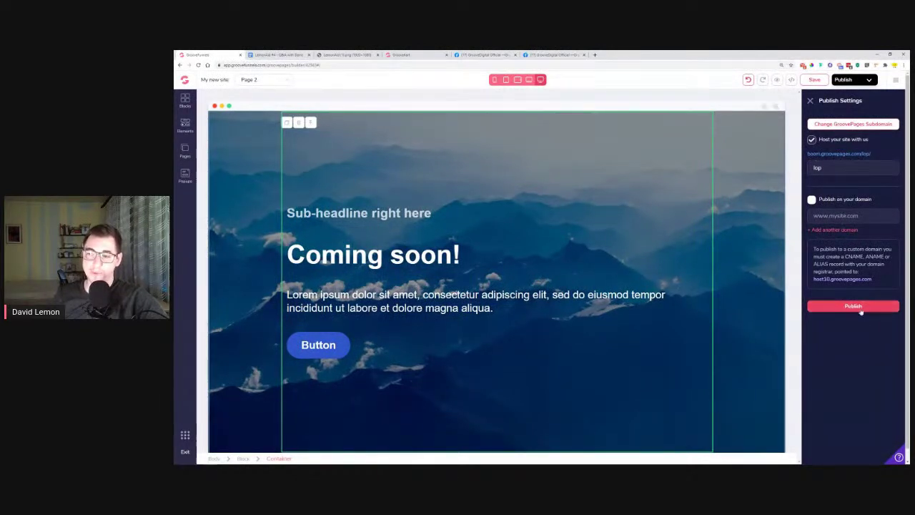
{"action": "left_click", "coordinate": [861, 307]}
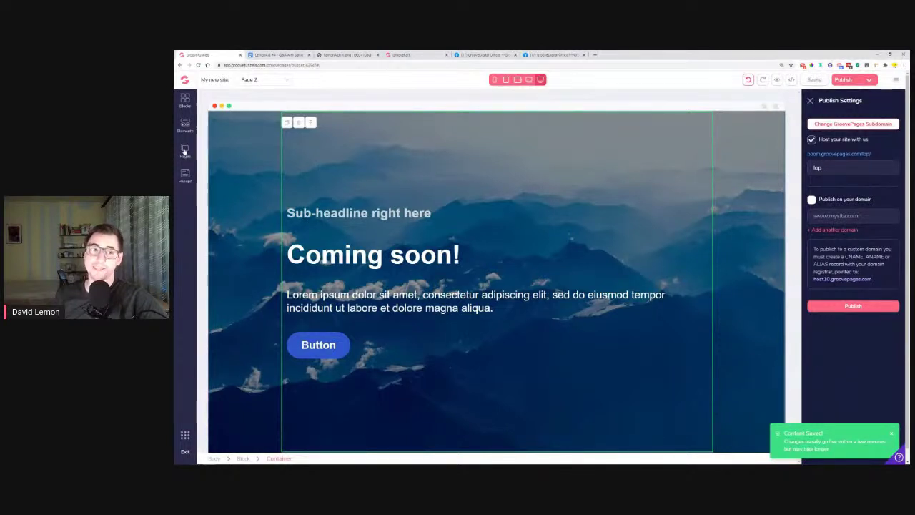
{"action": "left_click", "coordinate": [184, 150]}
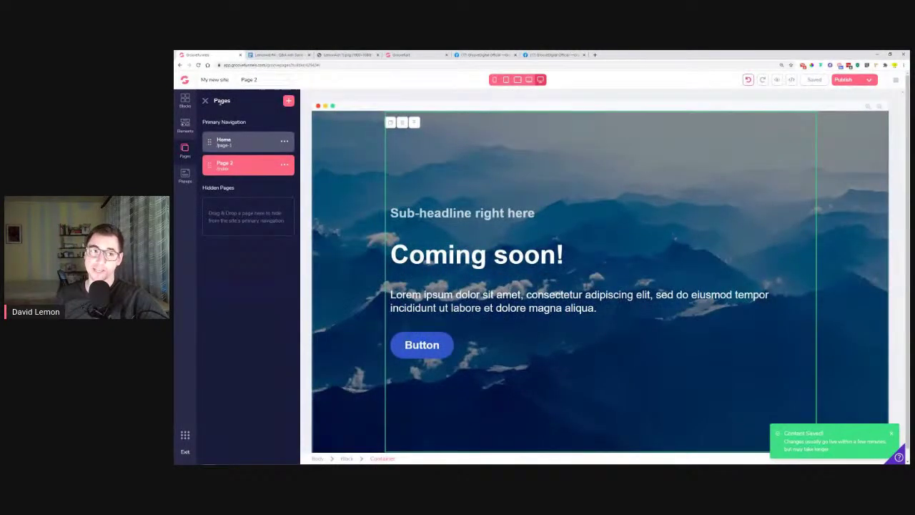
Drag Page 2 above Home in the Pages list and bring up Publish Settings
{"action": "left_click", "coordinate": [205, 101]}
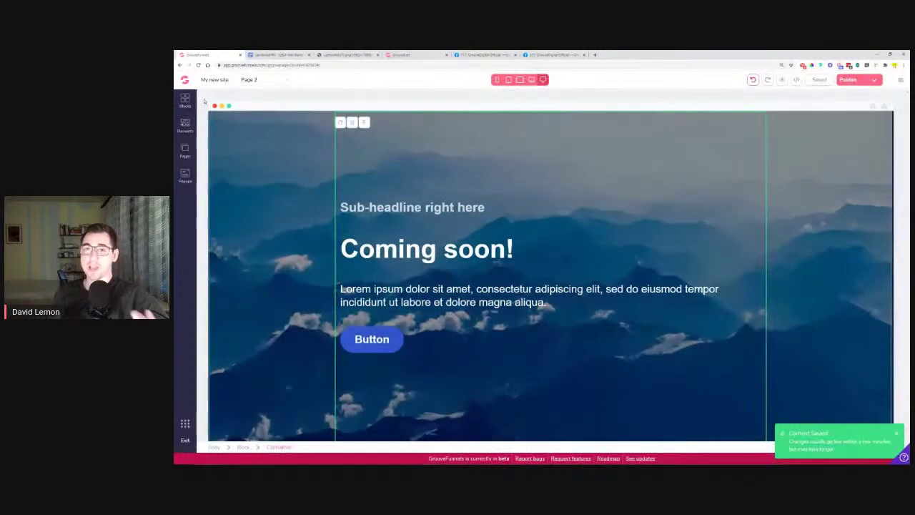
{"action": "left_click", "coordinate": [184, 149]}
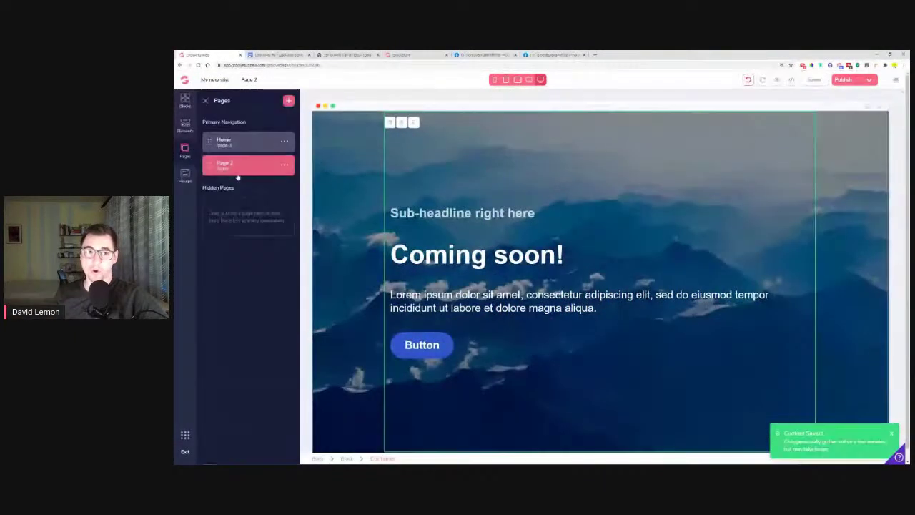
{"action": "left_click_drag", "start_coordinate": [208, 141], "coordinate": [211, 166]}
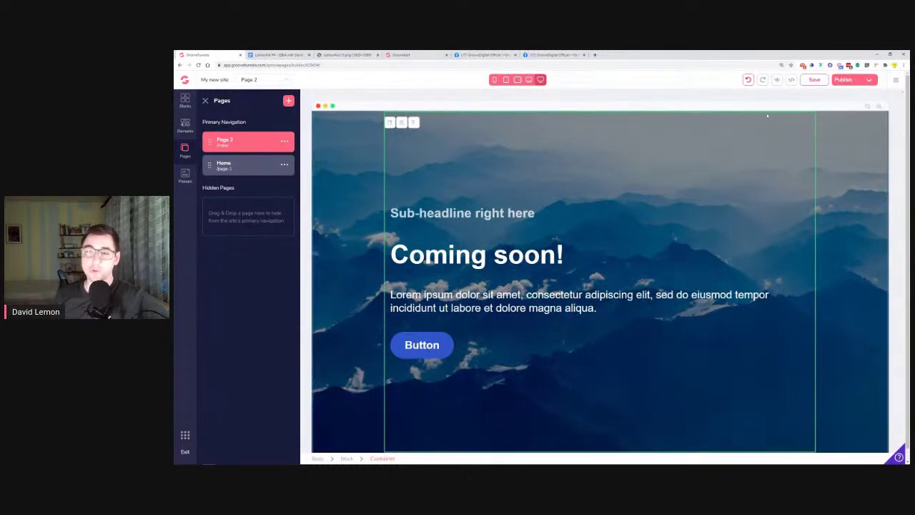
{"action": "left_click", "coordinate": [848, 79]}
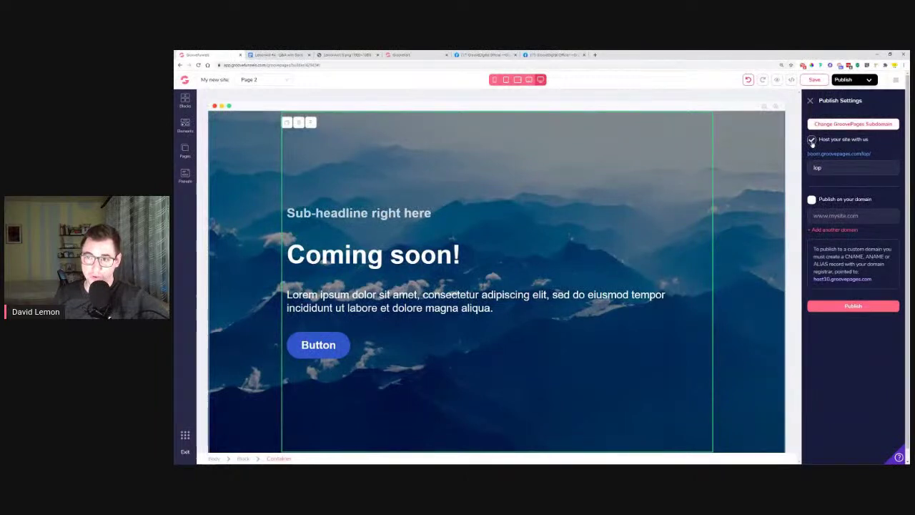
Uncheck 'Host your site with us' for the lop subdomain and publish to take the site offline
{"action": "double_click", "coordinate": [812, 167]}
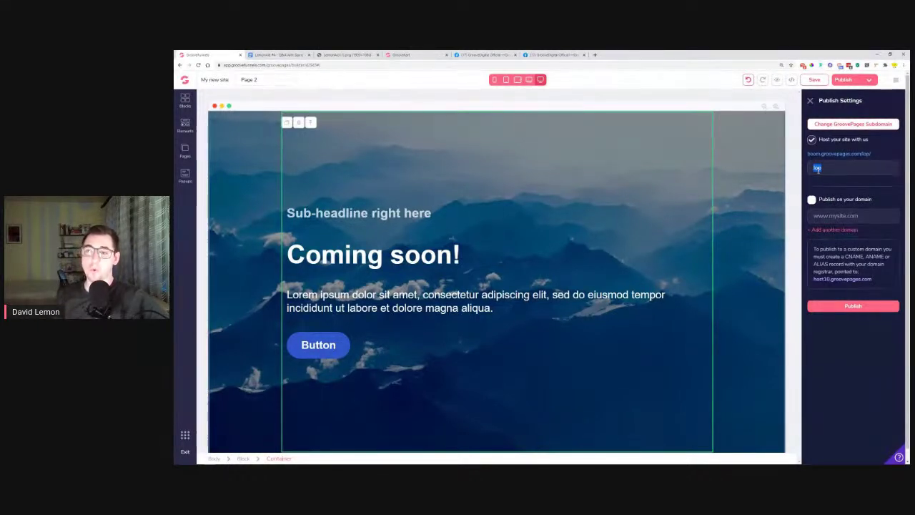
{"action": "left_click", "coordinate": [812, 141]}
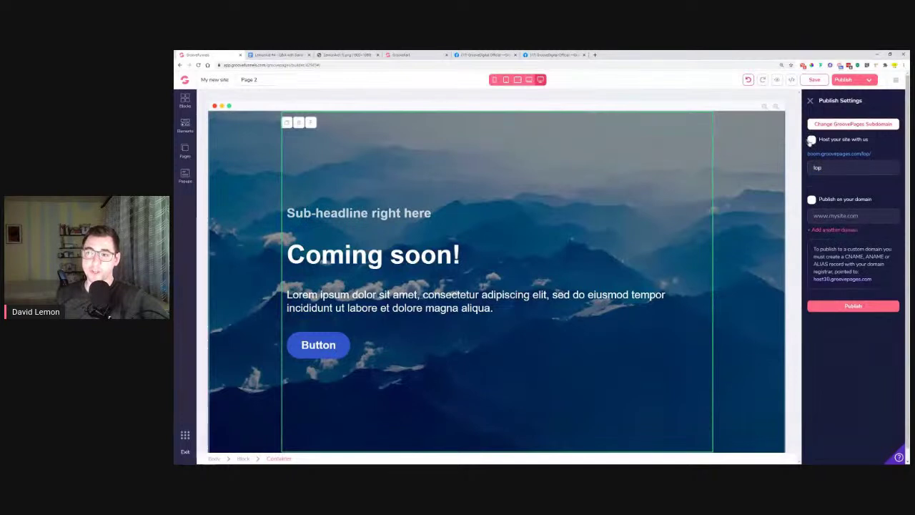
{"action": "left_click", "coordinate": [867, 307]}
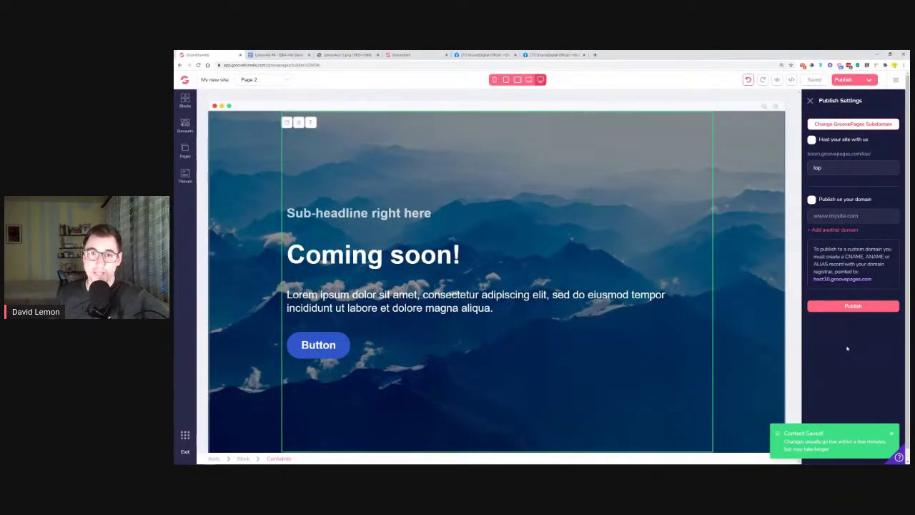
{"action": "left_click", "coordinate": [273, 55]}
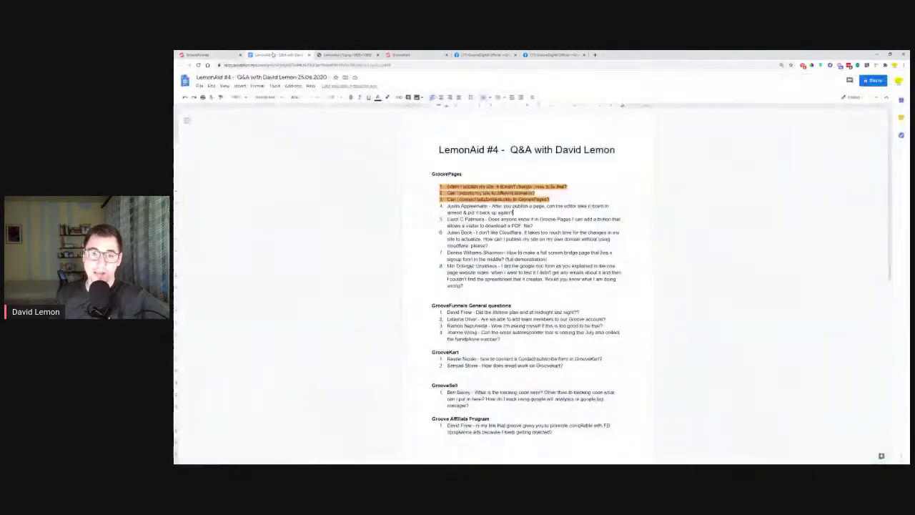
Highlight question 4 in light orange and select the text of question 5
{"action": "left_click_drag", "start_coordinate": [520, 212], "coordinate": [450, 206]}
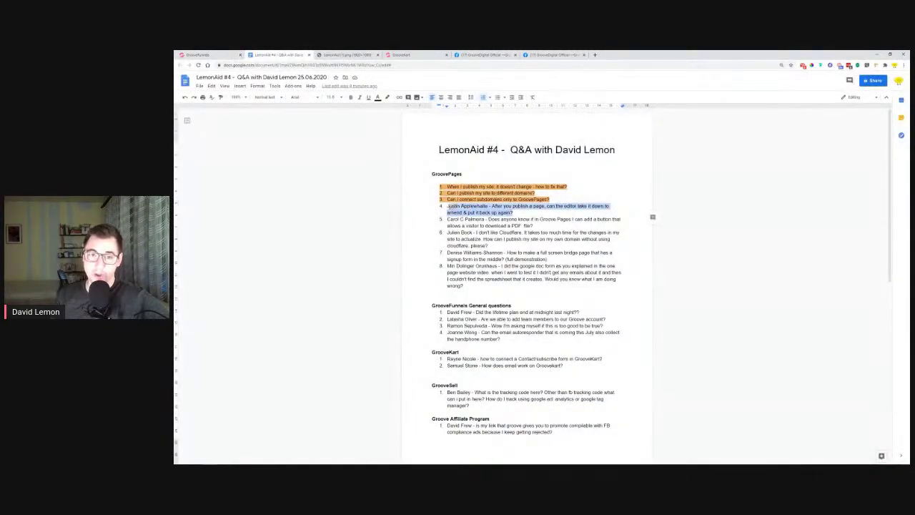
{"action": "left_click", "coordinate": [387, 98]}
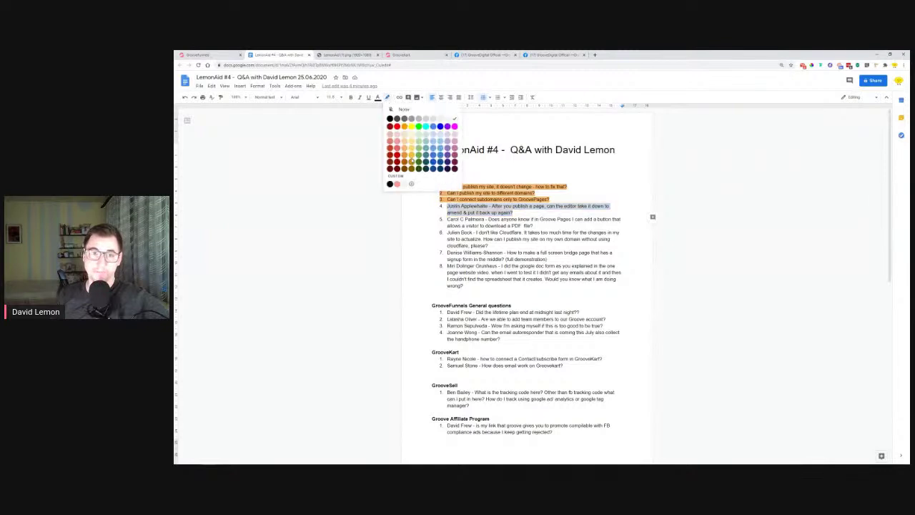
{"action": "left_click", "coordinate": [405, 151]}
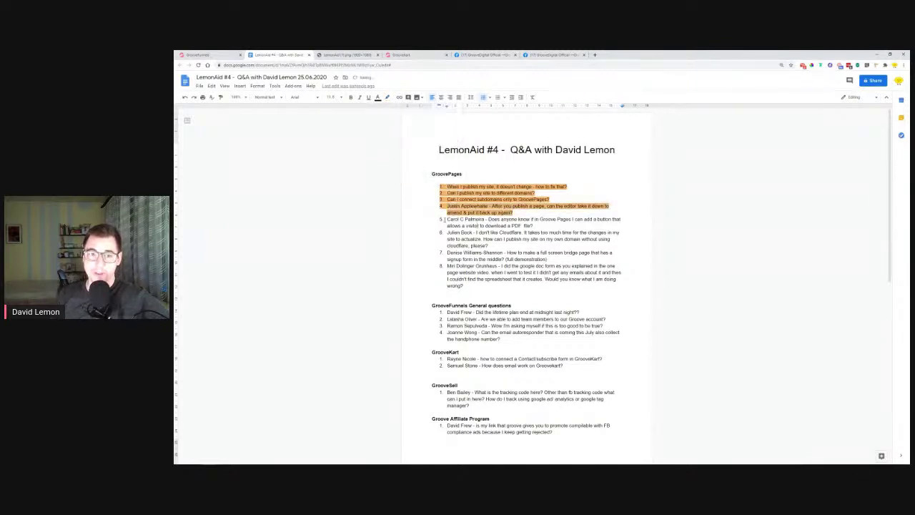
{"action": "left_click_drag", "start_coordinate": [488, 219], "coordinate": [614, 225]}
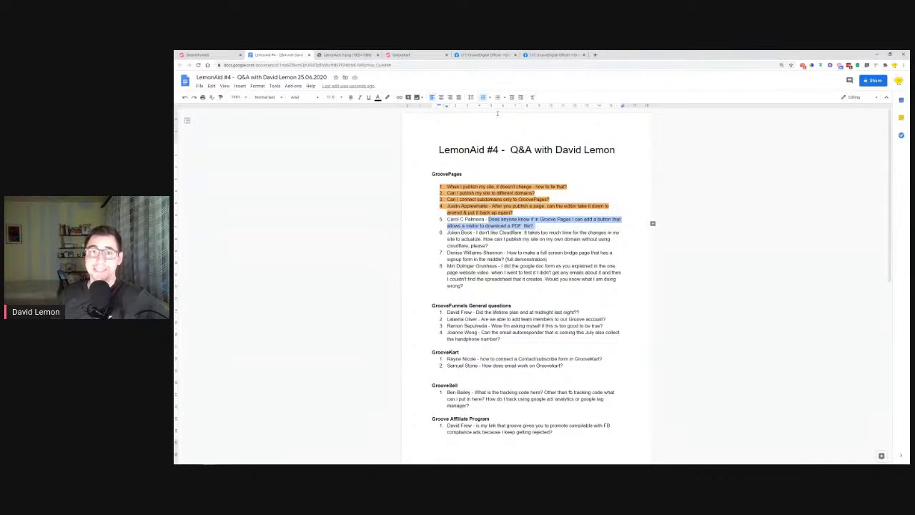
{"action": "left_click", "coordinate": [203, 54]}
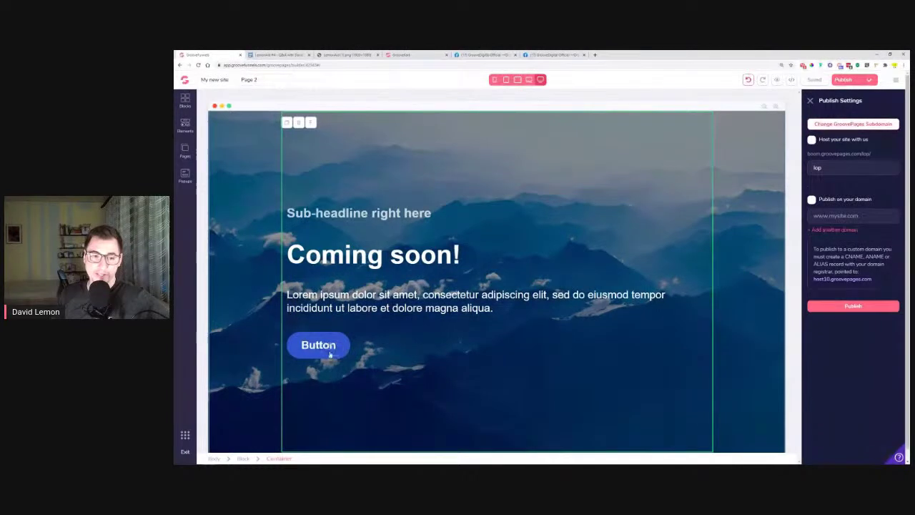
Set the Button's 'Link to' option to URL in its Configure settings
{"action": "left_click", "coordinate": [327, 349]}
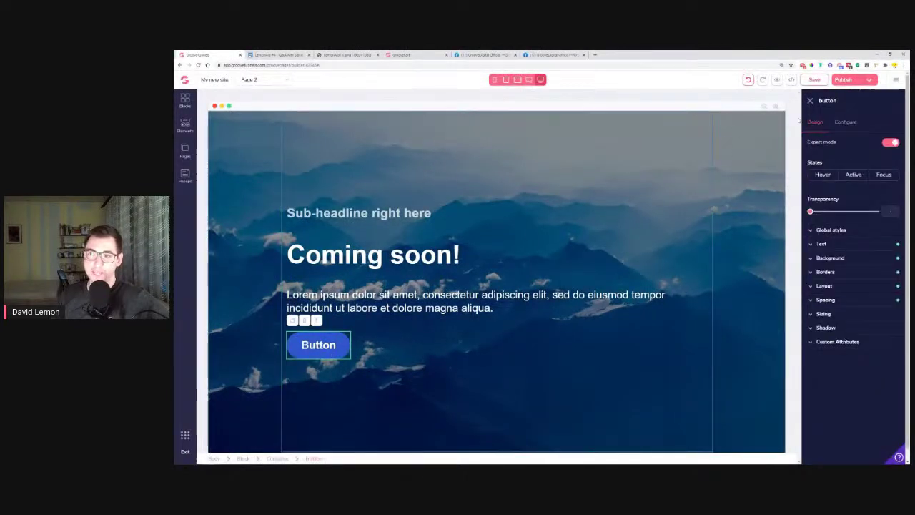
{"action": "left_click", "coordinate": [846, 123]}
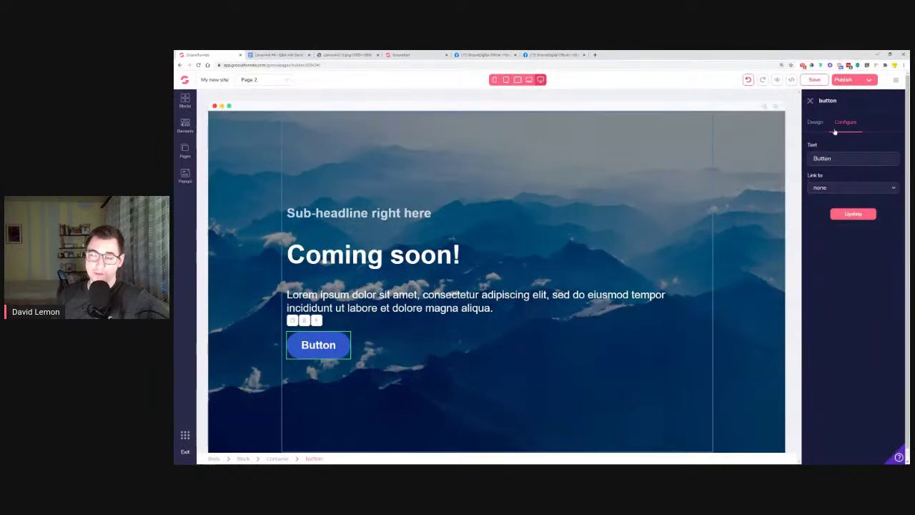
{"action": "left_click", "coordinate": [821, 188]}
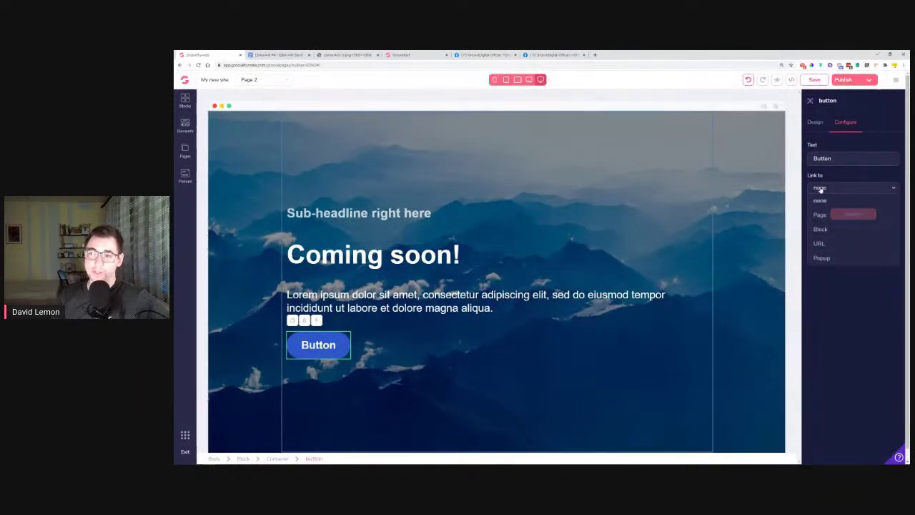
{"action": "left_click", "coordinate": [823, 243]}
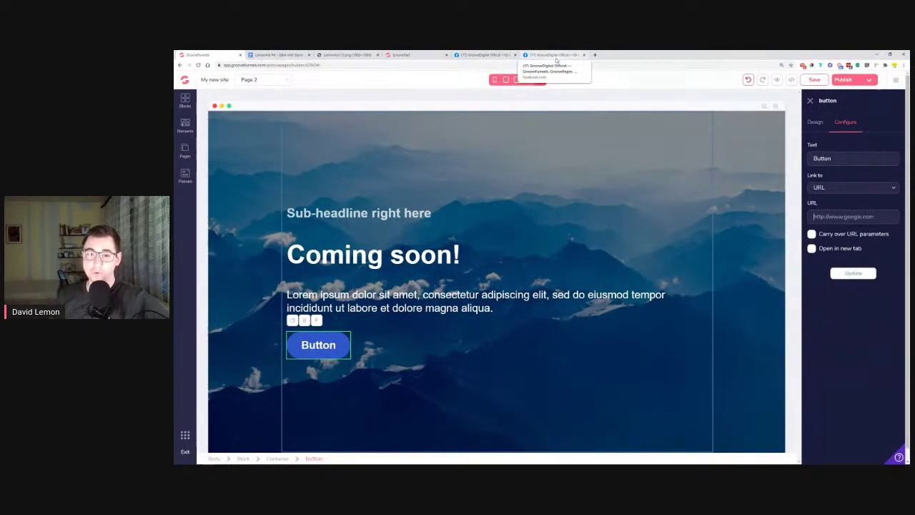
{"action": "left_click", "coordinate": [556, 56]}
{"action": "scroll", "coordinate": [454, 203], "scroll_direction": "down", "scroll_amount": 3}
{"action": "scroll", "coordinate": [455, 203], "scroll_direction": "up", "scroll_amount": 10}
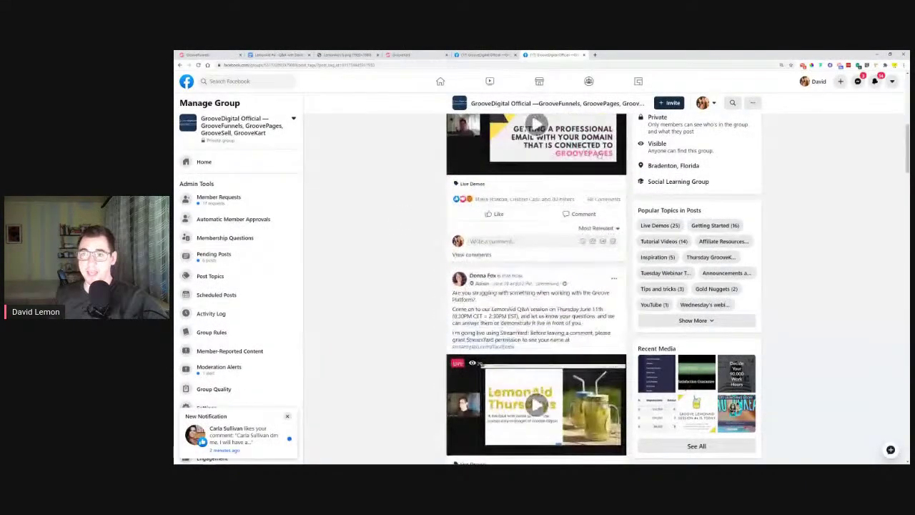
Browse the group for download posts, trying a search and the Gold Nuggets and Tips and tricks topics
{"action": "left_click", "coordinate": [734, 290]}
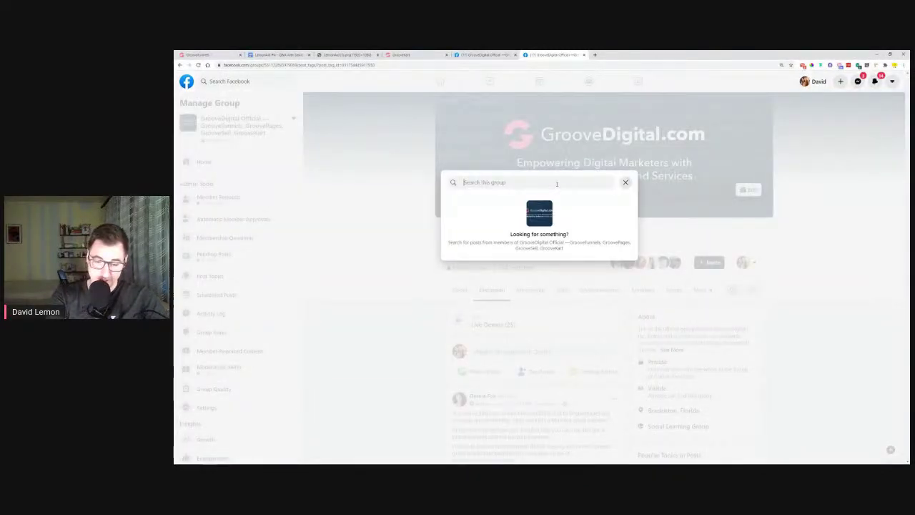
{"action": "type", "text": "download link"}
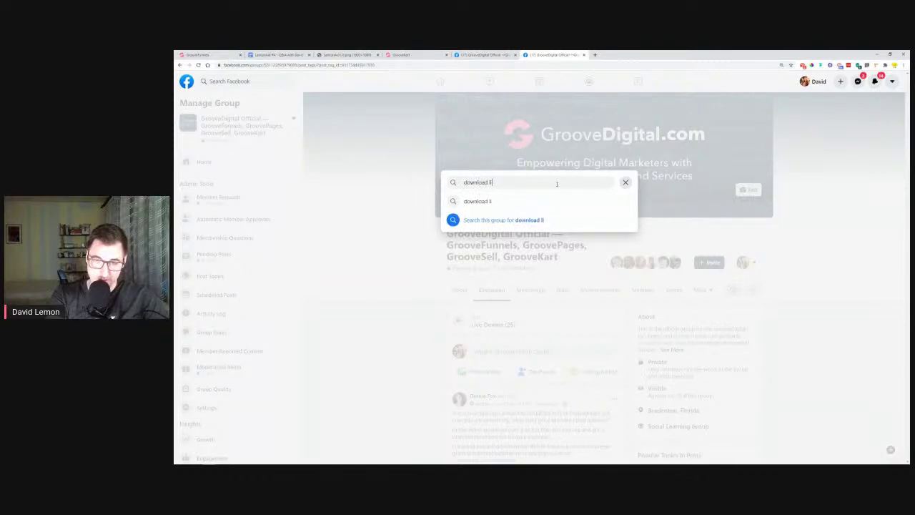
{"action": "left_click", "coordinate": [626, 182]}
{"action": "scroll", "coordinate": [724, 323], "scroll_direction": "down", "scroll_amount": 3}
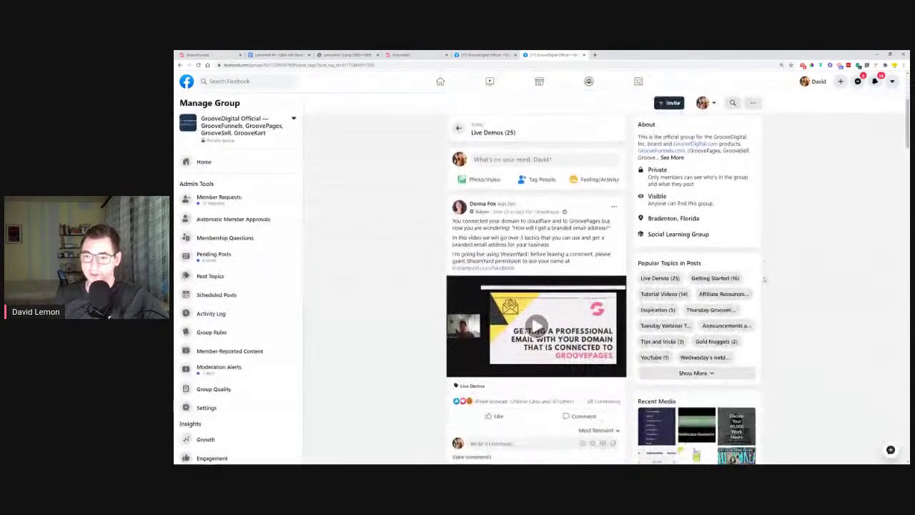
{"action": "left_click", "coordinate": [716, 341]}
{"action": "scroll", "coordinate": [420, 332], "scroll_direction": "down", "scroll_amount": 3}
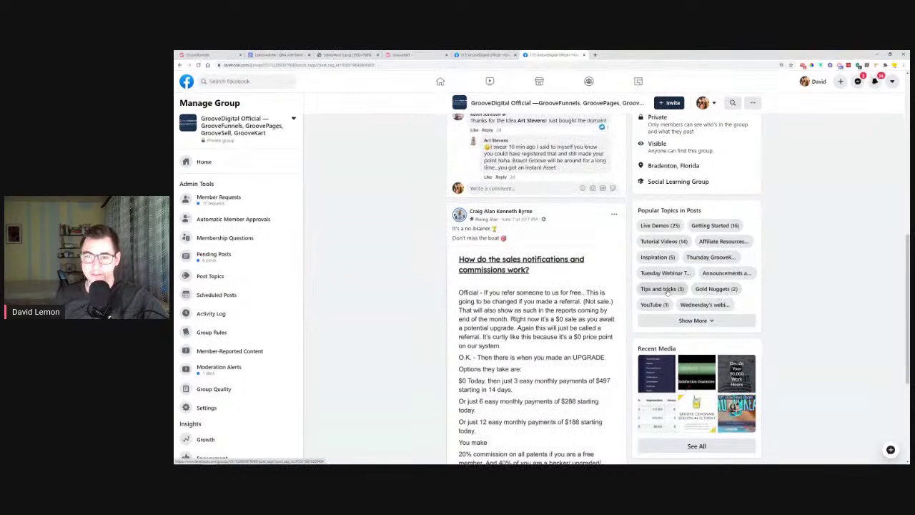
{"action": "left_click", "coordinate": [662, 289]}
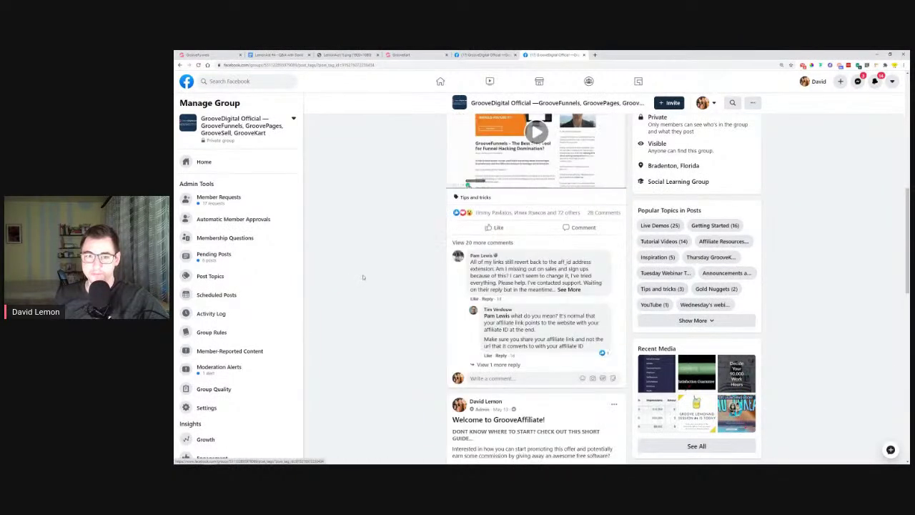
{"action": "scroll", "coordinate": [374, 270], "scroll_direction": "up", "scroll_amount": 6}
{"action": "scroll", "coordinate": [374, 270], "scroll_direction": "down", "scroll_amount": 8}
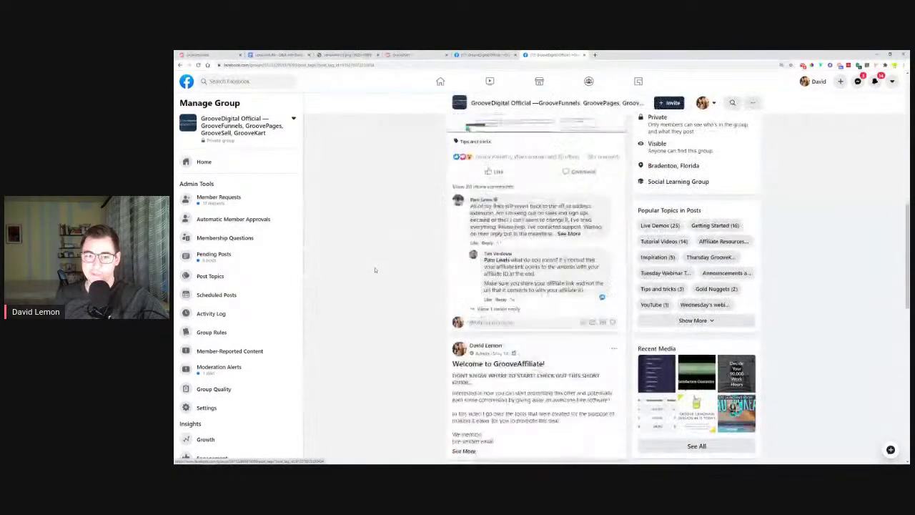
{"action": "scroll", "coordinate": [374, 269], "scroll_direction": "up", "scroll_amount": 5}
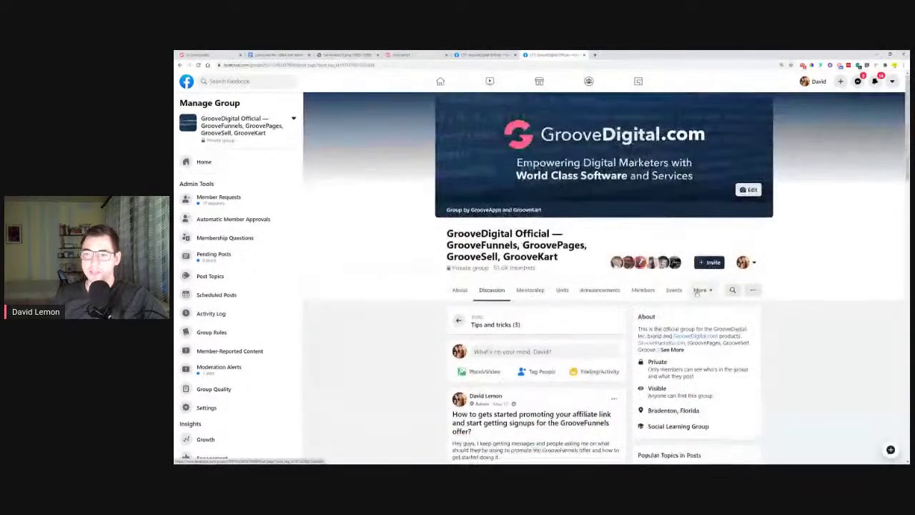
Search the group for 'google drive link' and open the Google Drive direct download post
{"action": "left_click", "coordinate": [733, 290]}
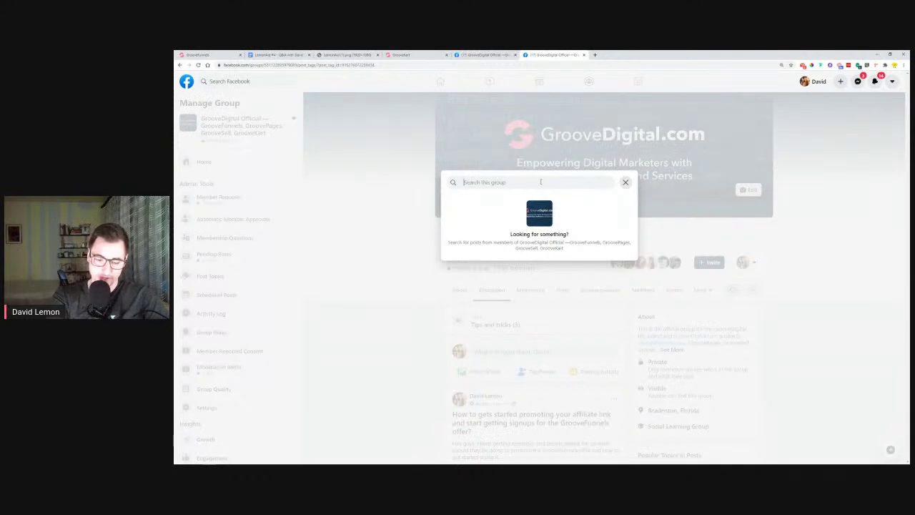
{"action": "type", "text": "google drive link"}
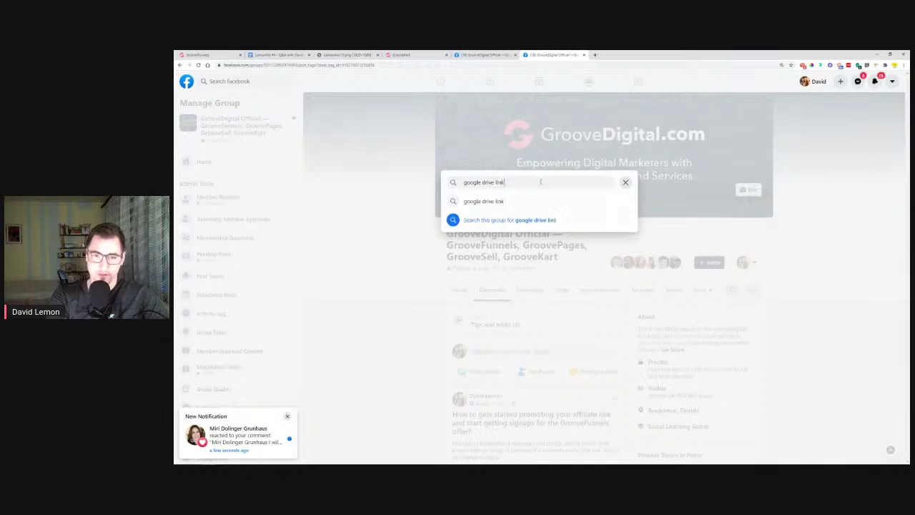
{"action": "key", "text": "Return"}
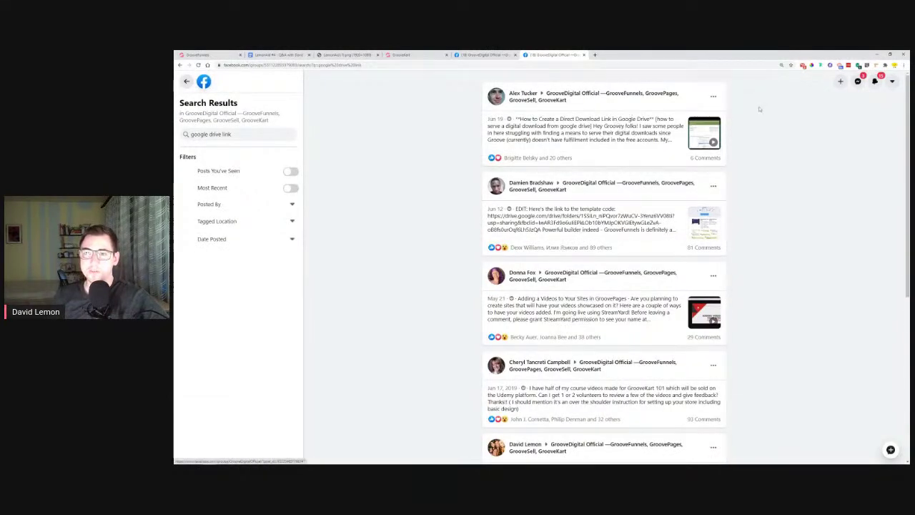
{"action": "left_click", "coordinate": [689, 137]}
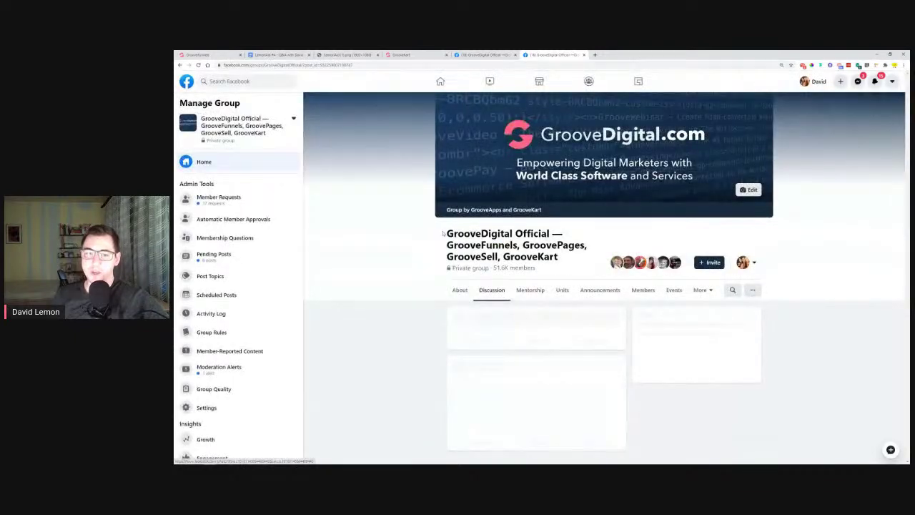
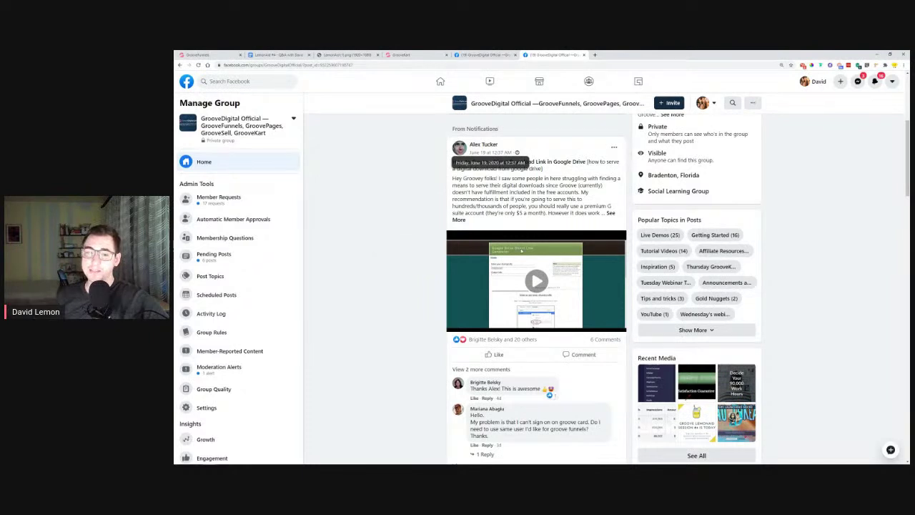
Play the Google Drive post's video, skipping ahead to about 8:03, and expand the post text
{"action": "left_click", "coordinate": [537, 282]}
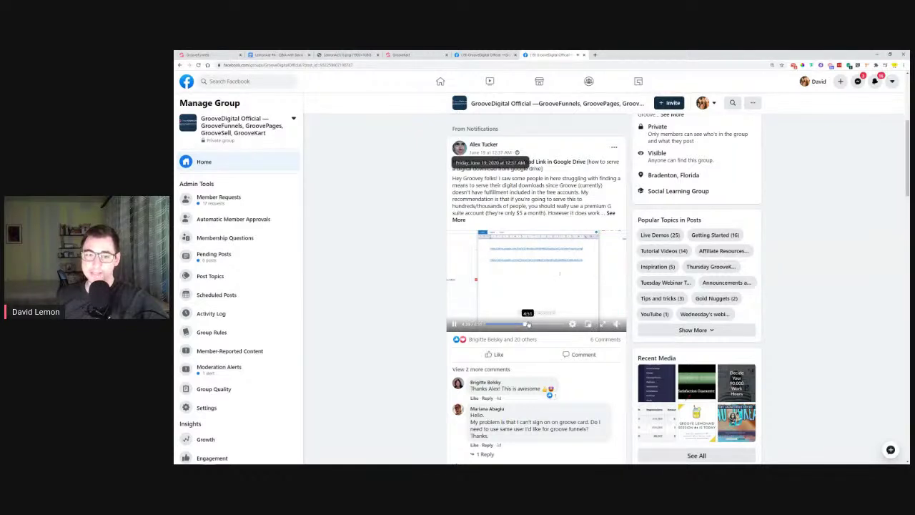
{"action": "left_click", "coordinate": [537, 326]}
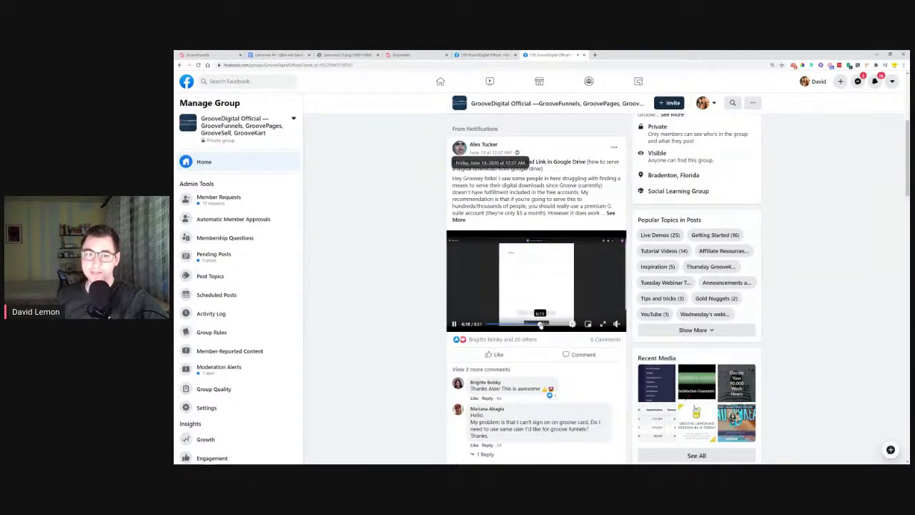
{"action": "left_click", "coordinate": [548, 325]}
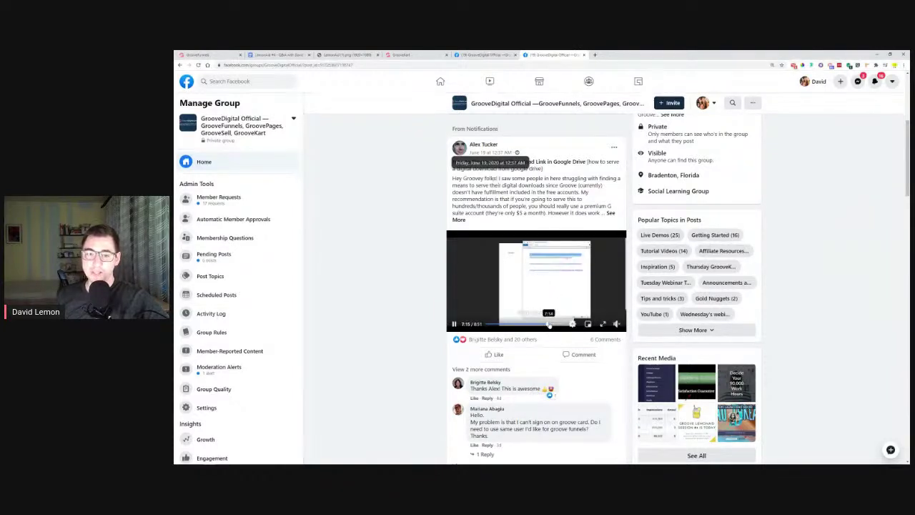
{"action": "left_click", "coordinate": [552, 325]}
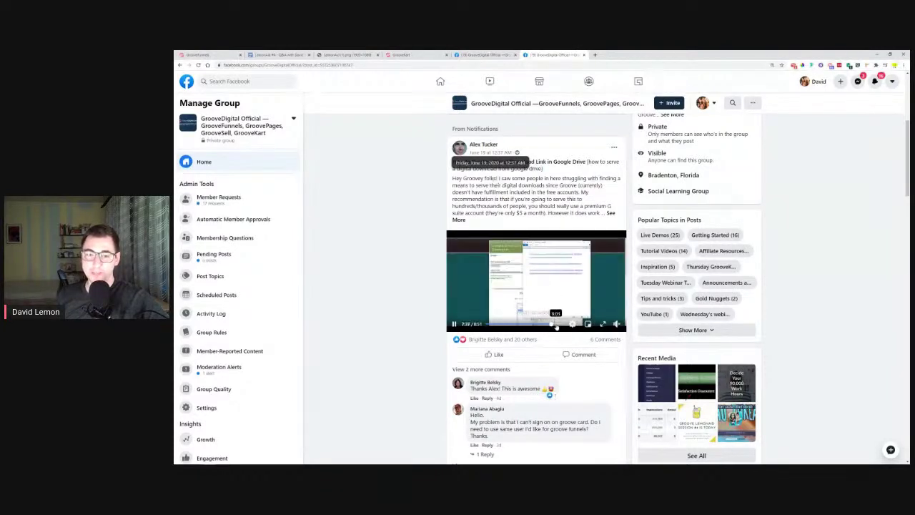
{"action": "left_click", "coordinate": [556, 325]}
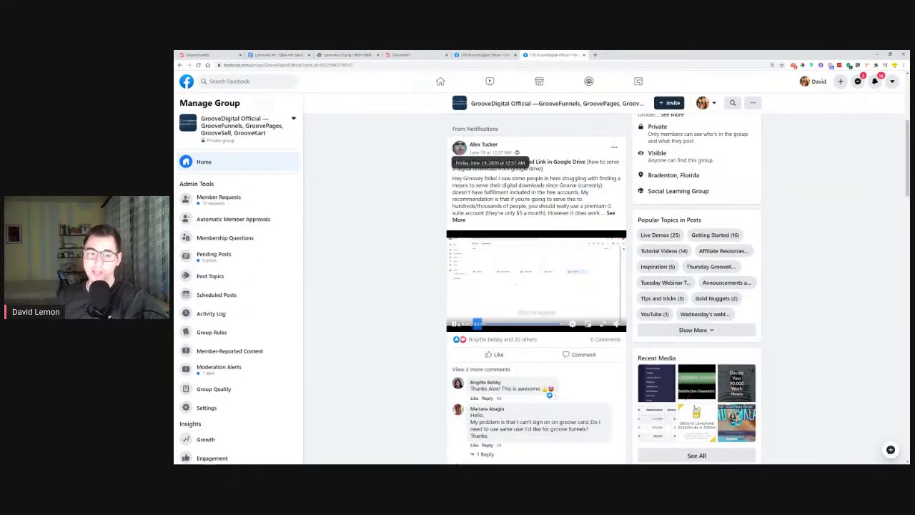
{"action": "left_click", "coordinate": [612, 214]}
{"action": "scroll", "coordinate": [482, 321], "scroll_direction": "up", "scroll_amount": 1}
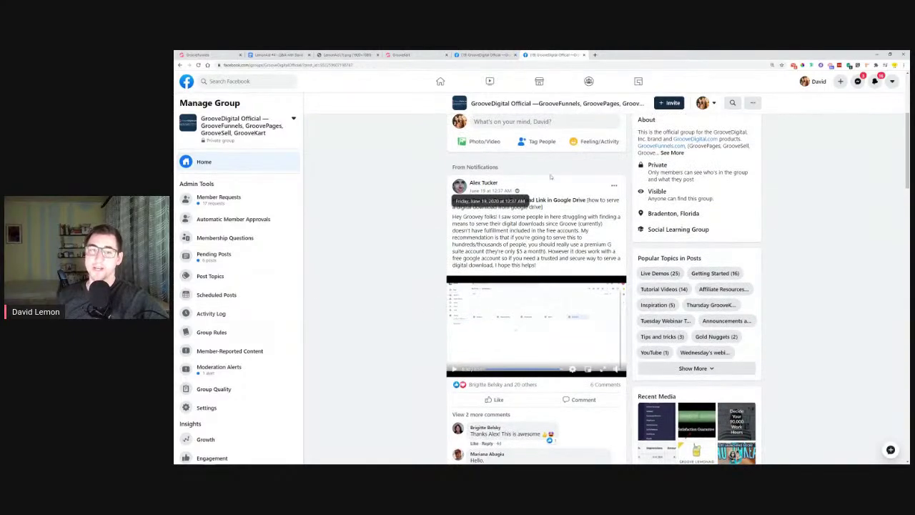
Close the extra group page, search the group for 'google', then return to the Q&A document
{"action": "left_click", "coordinate": [584, 54]}
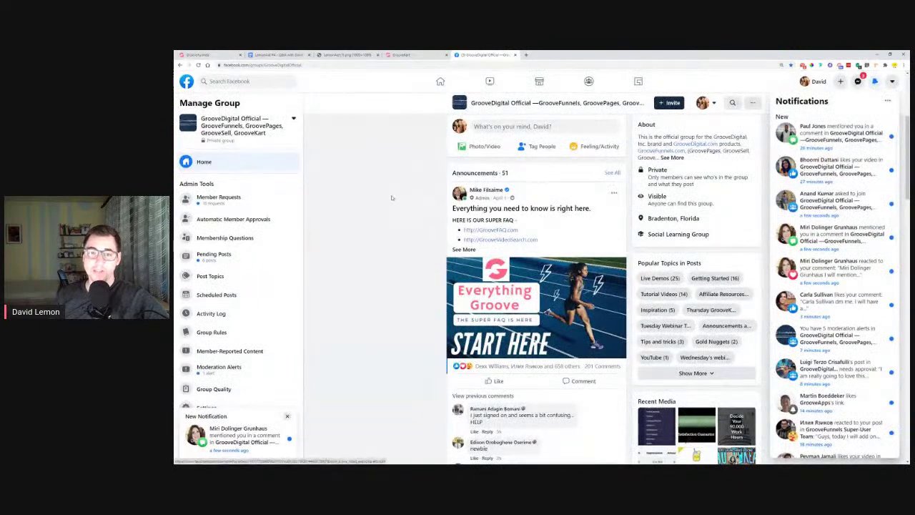
{"action": "scroll", "coordinate": [393, 198], "scroll_direction": "up", "scroll_amount": 5}
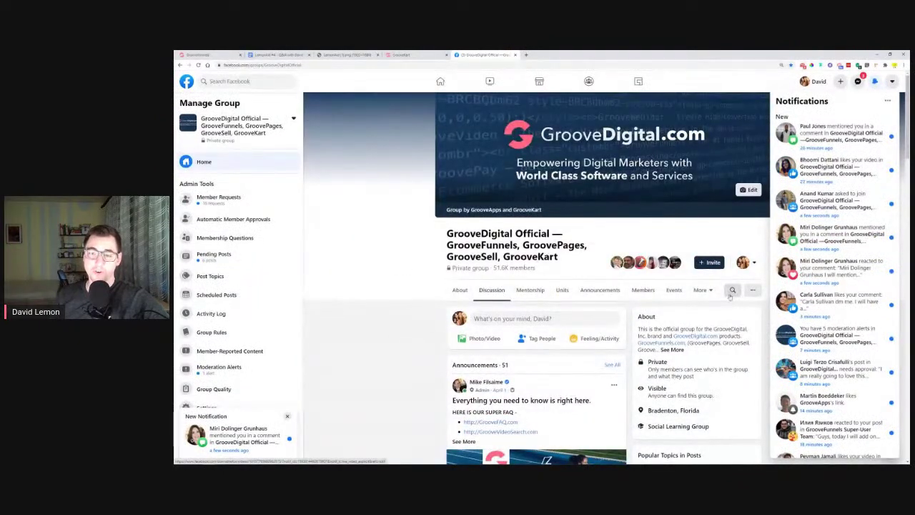
{"action": "left_click", "coordinate": [726, 293]}
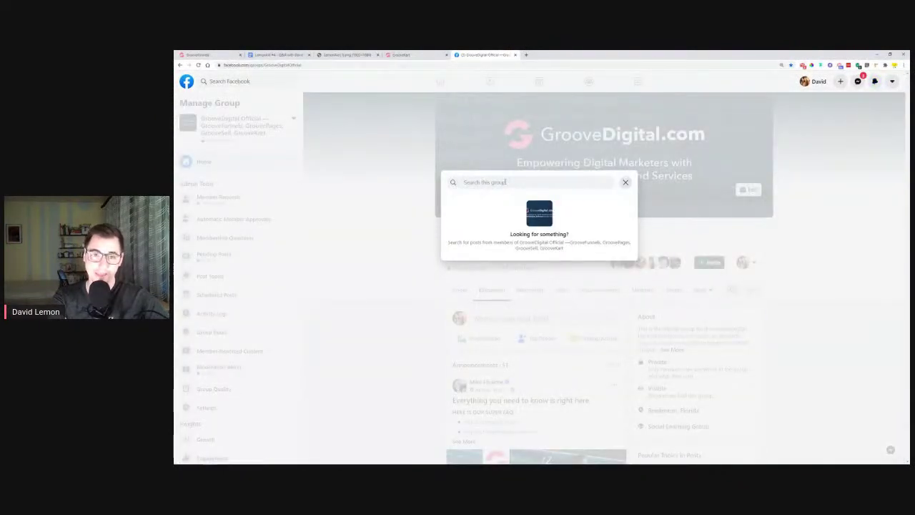
{"action": "type", "text": "google drive"}
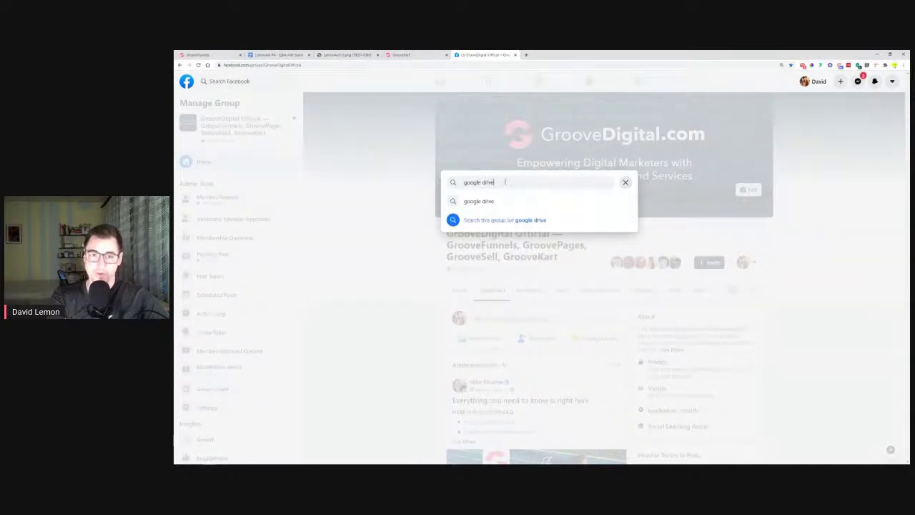
{"action": "key", "text": "Return"}
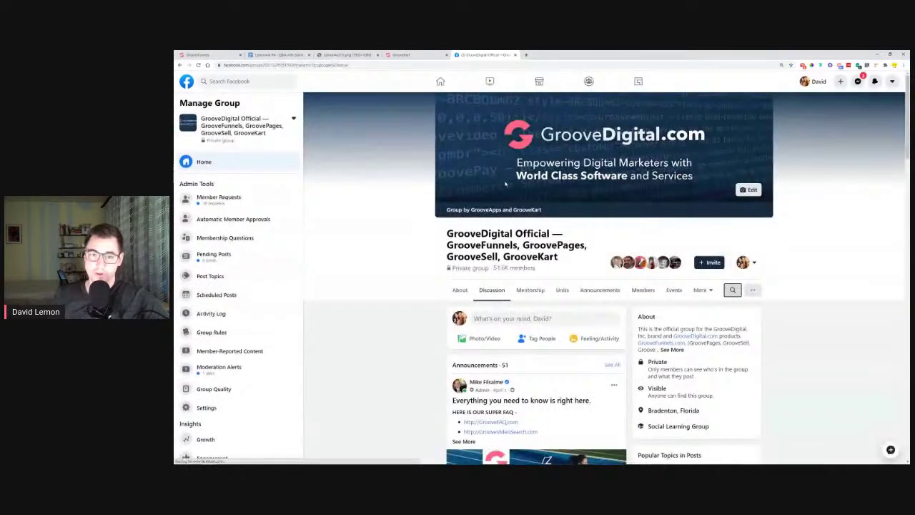
{"action": "scroll", "coordinate": [453, 251], "scroll_direction": "down", "scroll_amount": 5}
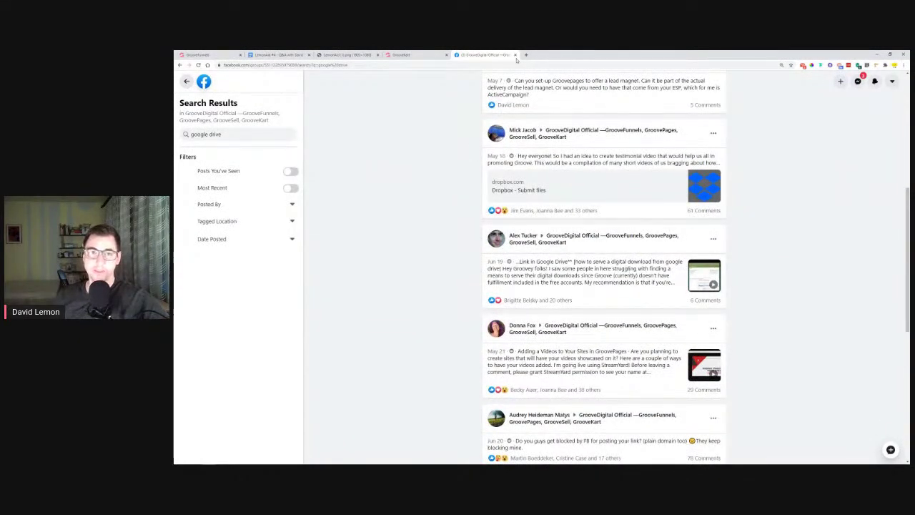
{"action": "left_click", "coordinate": [204, 54]}
Highlight the fifth GroovePages question in the LemonAid #4 Q&A document in orange
{"action": "left_click", "coordinate": [286, 54]}
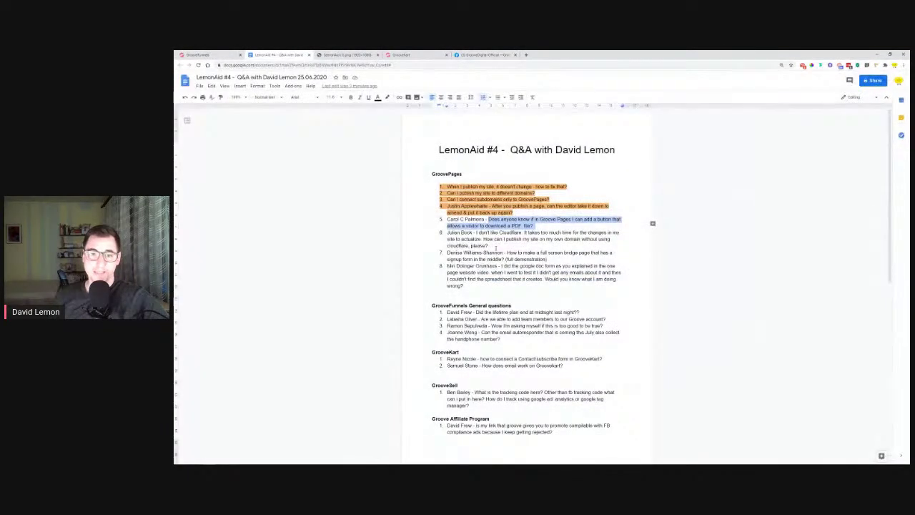
{"action": "left_click_drag", "start_coordinate": [544, 226], "coordinate": [447, 220]}
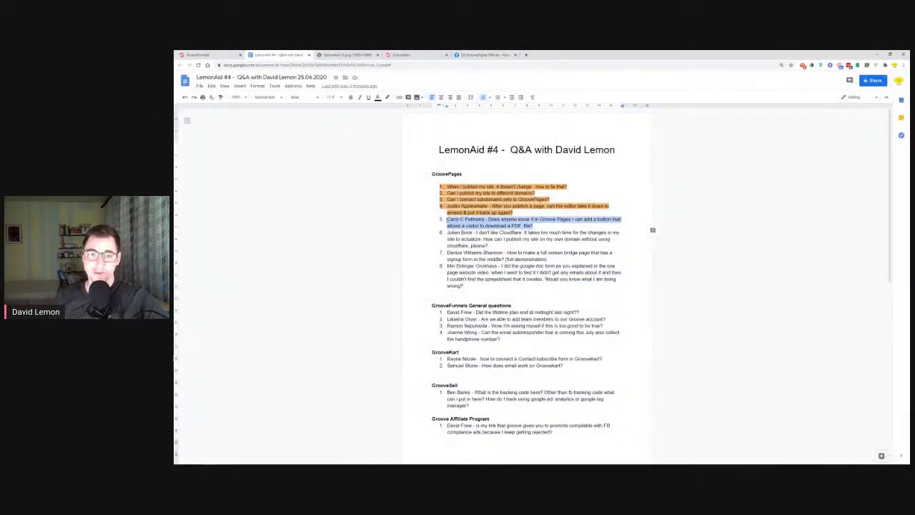
{"action": "left_click", "coordinate": [387, 98]}
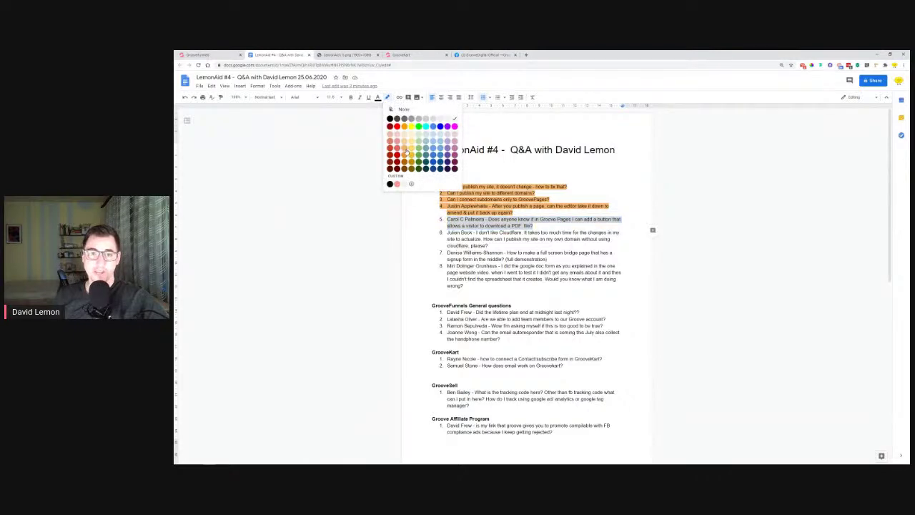
{"action": "left_click", "coordinate": [405, 153]}
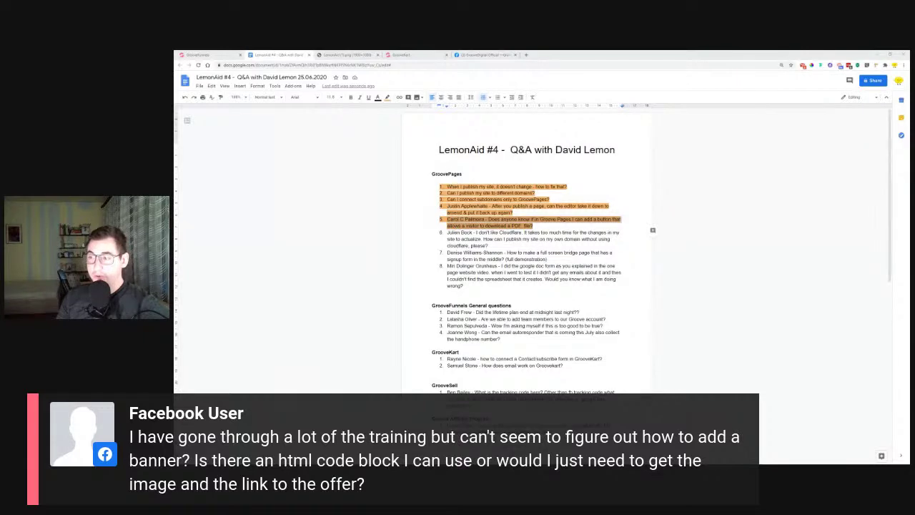
In the GroovePages builder, browse the Blocks library to the Wireframes > Empty containers
{"action": "left_click", "coordinate": [215, 55]}
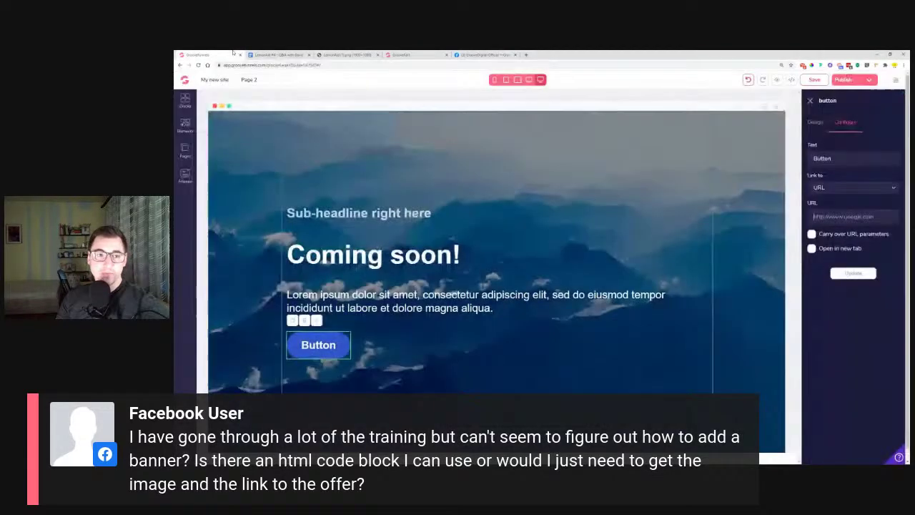
{"action": "left_click", "coordinate": [185, 100]}
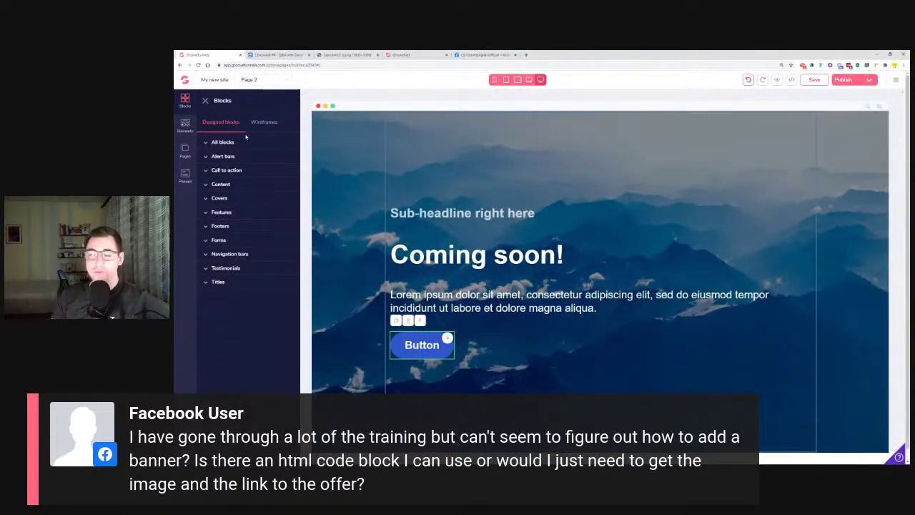
{"action": "left_click", "coordinate": [269, 128]}
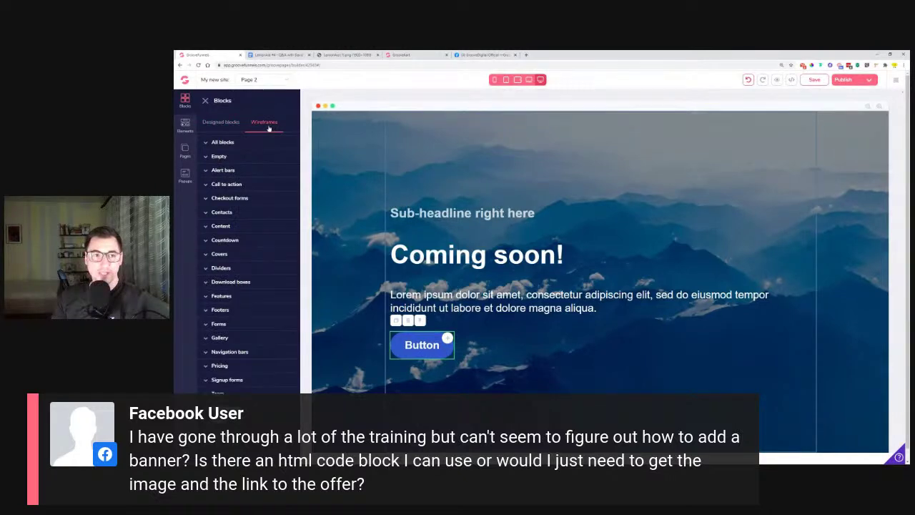
{"action": "left_click", "coordinate": [246, 157]}
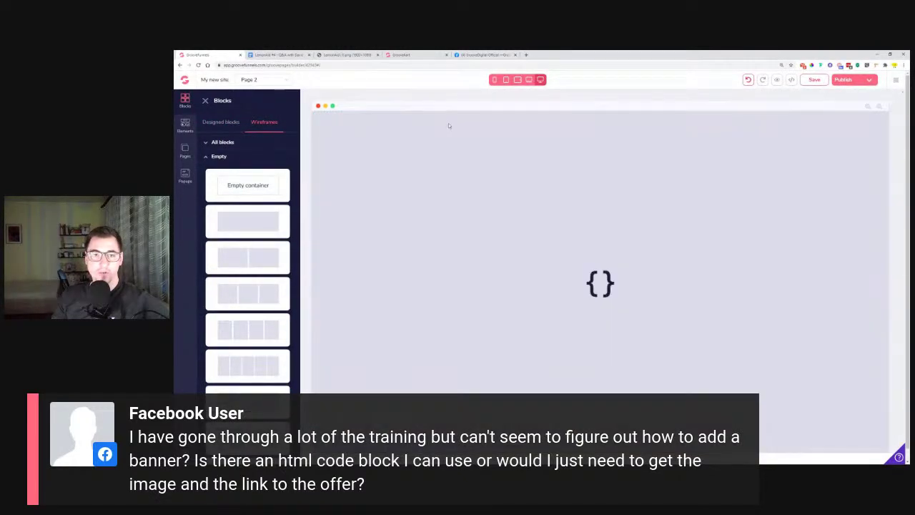
{"action": "scroll", "coordinate": [510, 375], "scroll_direction": "down", "scroll_amount": 2}
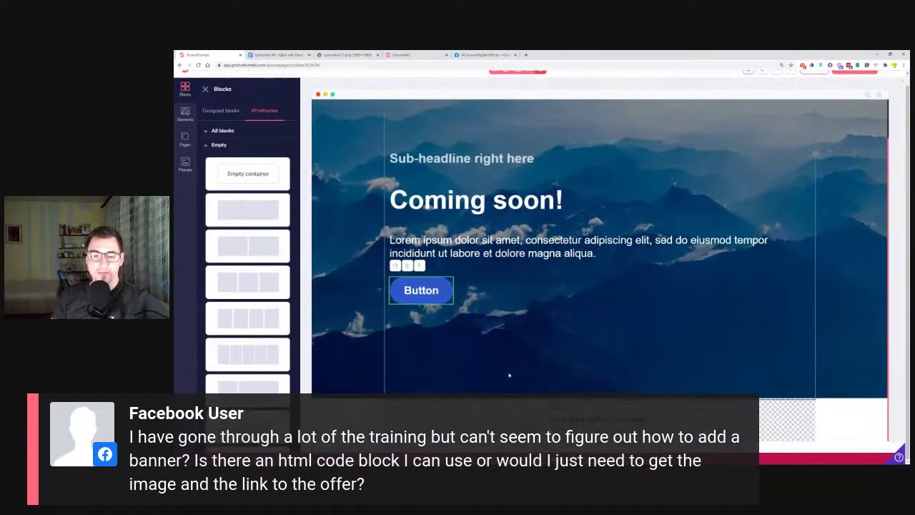
Delete the Coming soon! hero block from Page 2, confirming the removal
{"action": "left_click", "coordinate": [447, 419]}
{"action": "scroll", "coordinate": [350, 136], "scroll_direction": "up", "scroll_amount": 1}
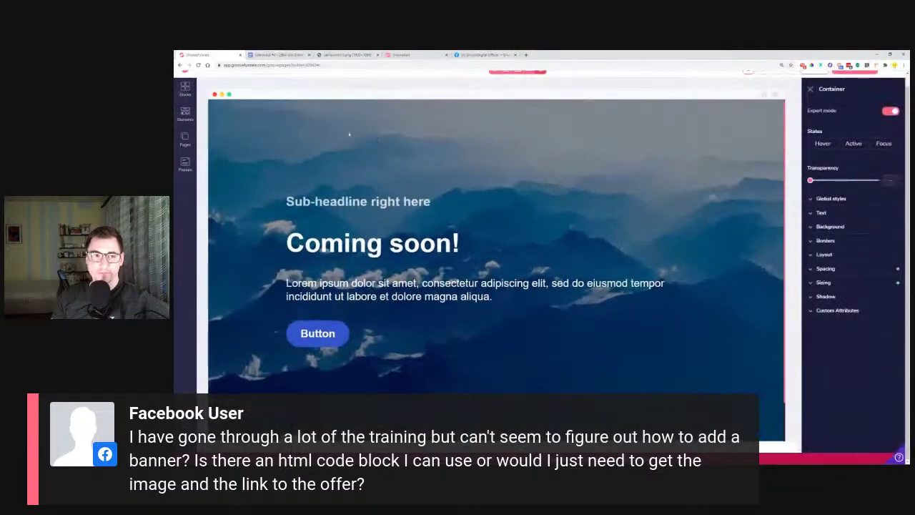
{"action": "left_click", "coordinate": [244, 134]}
{"action": "left_click", "coordinate": [252, 125]}
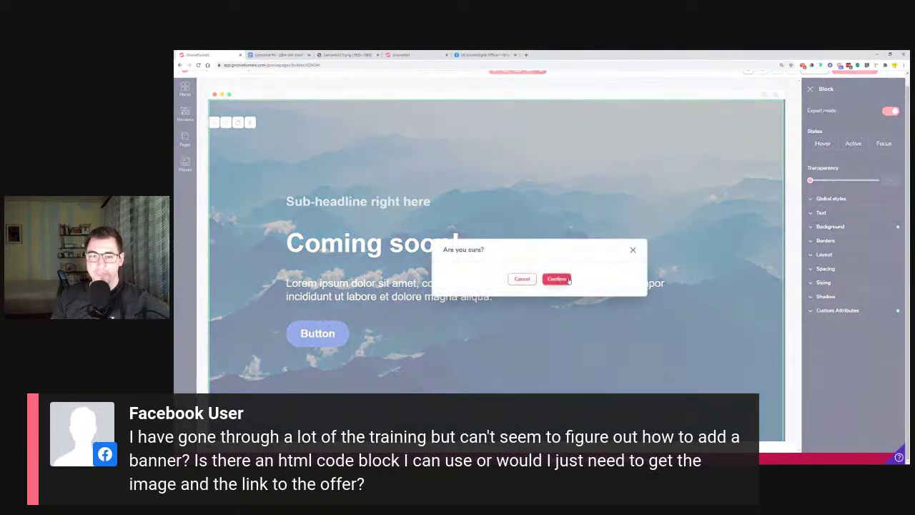
{"action": "left_click", "coordinate": [560, 280]}
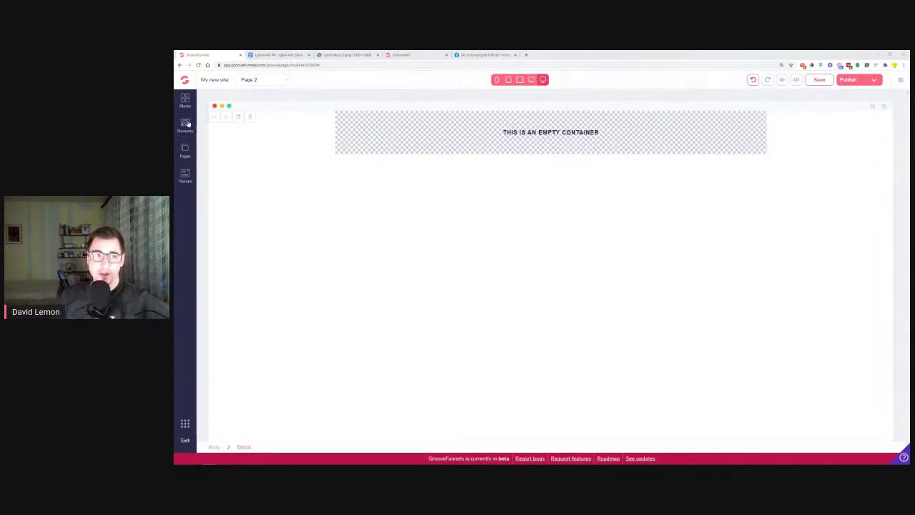
Drag a Code Embed element into the empty container and open, then close, its source code editor
{"action": "left_click", "coordinate": [186, 123]}
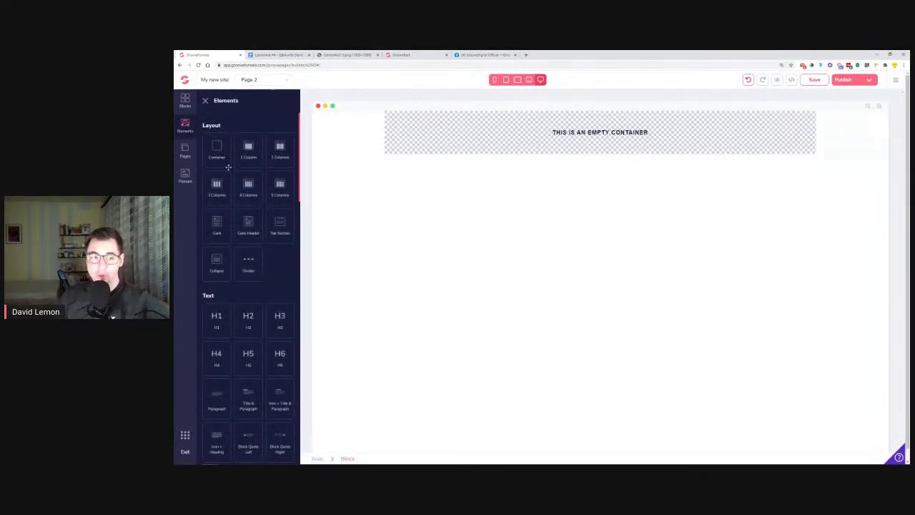
{"action": "scroll", "coordinate": [230, 171], "scroll_direction": "down", "scroll_amount": 10}
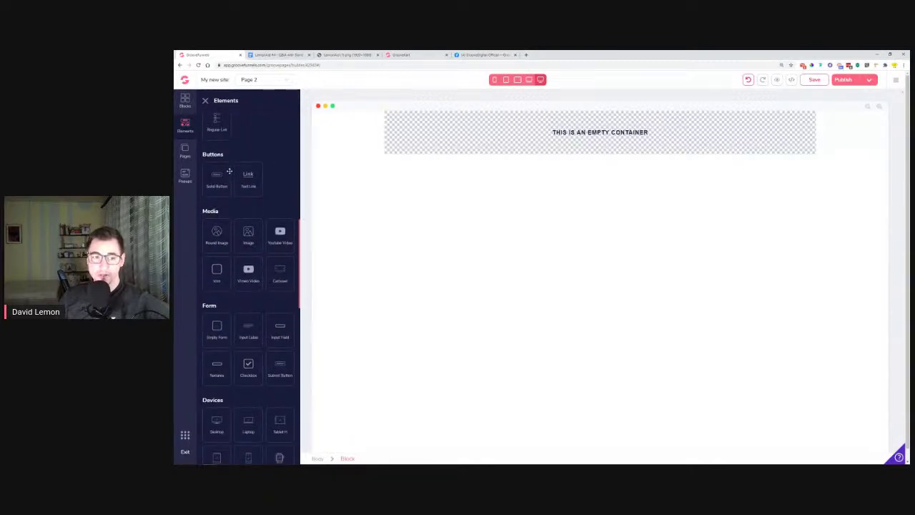
{"action": "scroll", "coordinate": [231, 175], "scroll_direction": "down", "scroll_amount": 4}
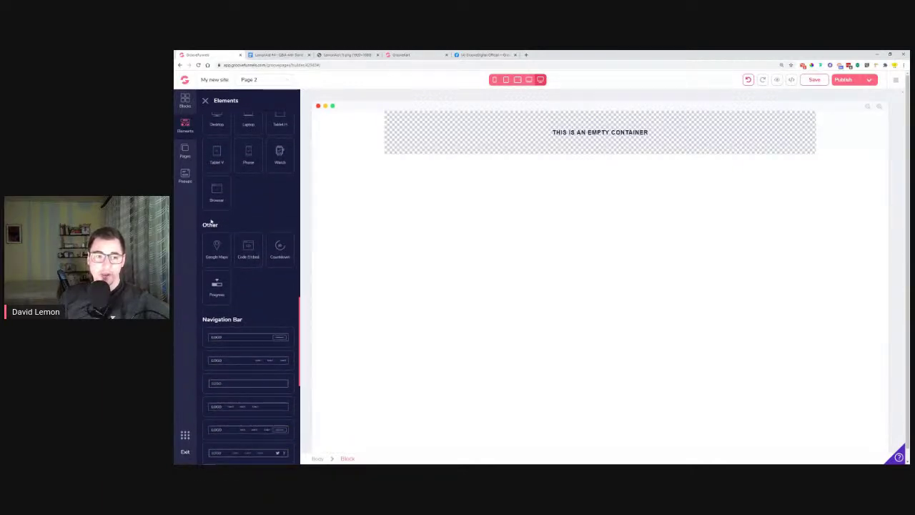
{"action": "left_click_drag", "start_coordinate": [204, 225], "coordinate": [618, 130]}
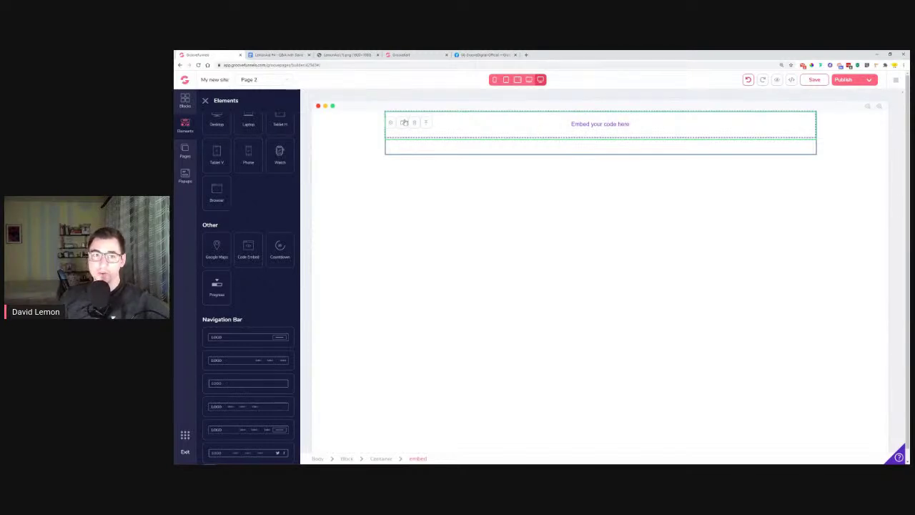
{"action": "left_click", "coordinate": [389, 124]}
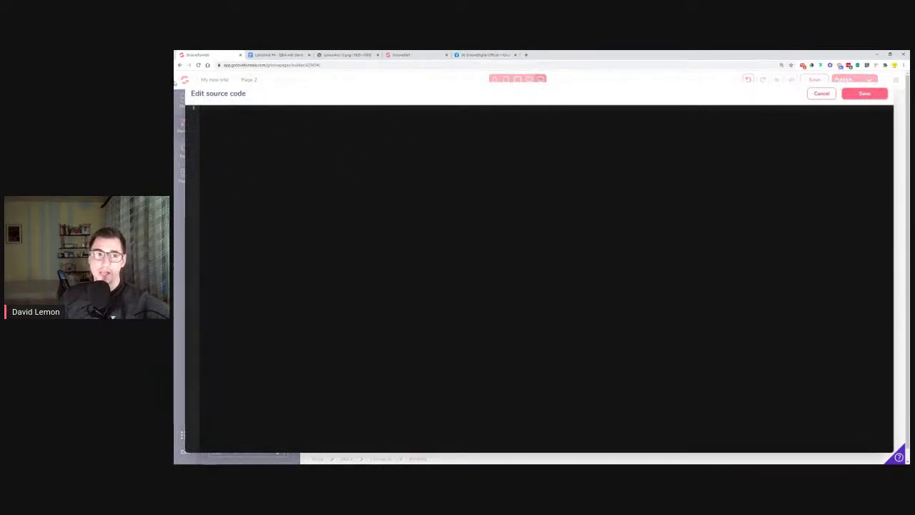
{"action": "left_click", "coordinate": [822, 94]}
Open the Groove Affiliate Program page in GrooveFunnels and go to its Banners gallery
{"action": "left_click", "coordinate": [184, 80]}
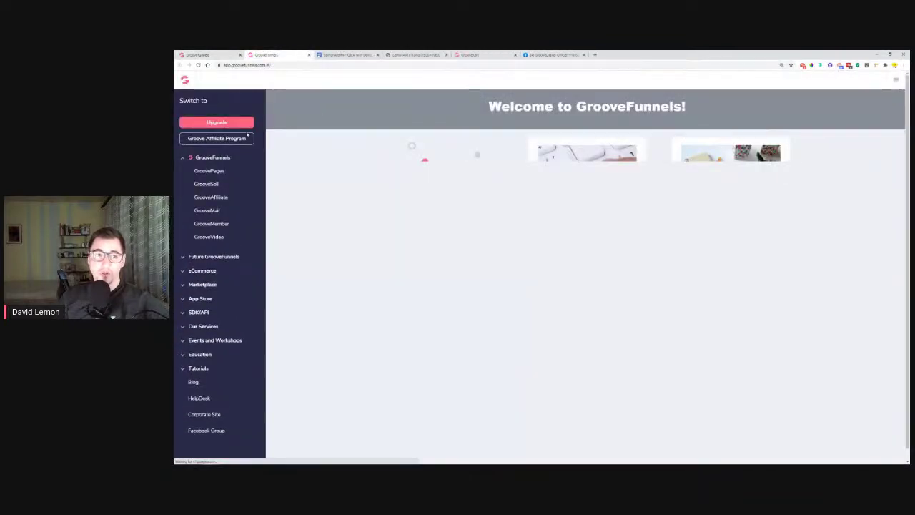
{"action": "left_click", "coordinate": [237, 141]}
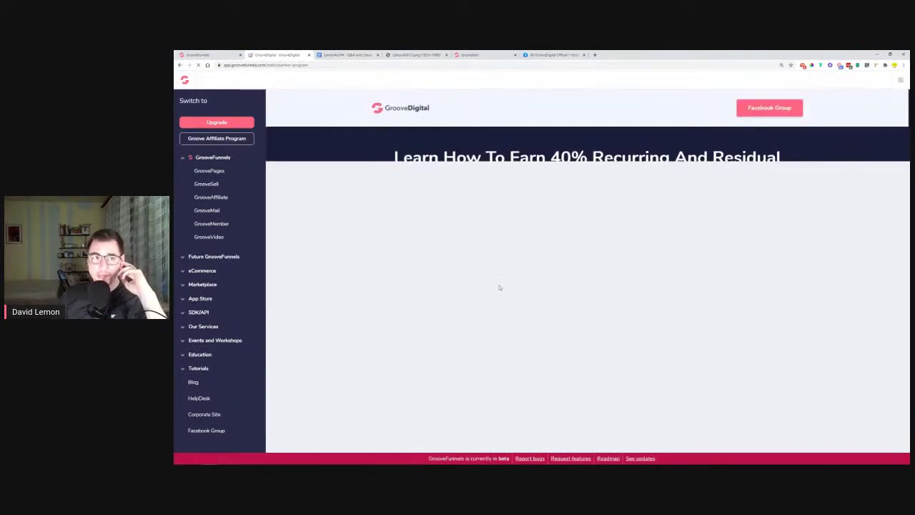
{"action": "scroll", "coordinate": [485, 267], "scroll_direction": "down", "scroll_amount": 3}
{"action": "scroll", "coordinate": [485, 268], "scroll_direction": "down", "scroll_amount": 2}
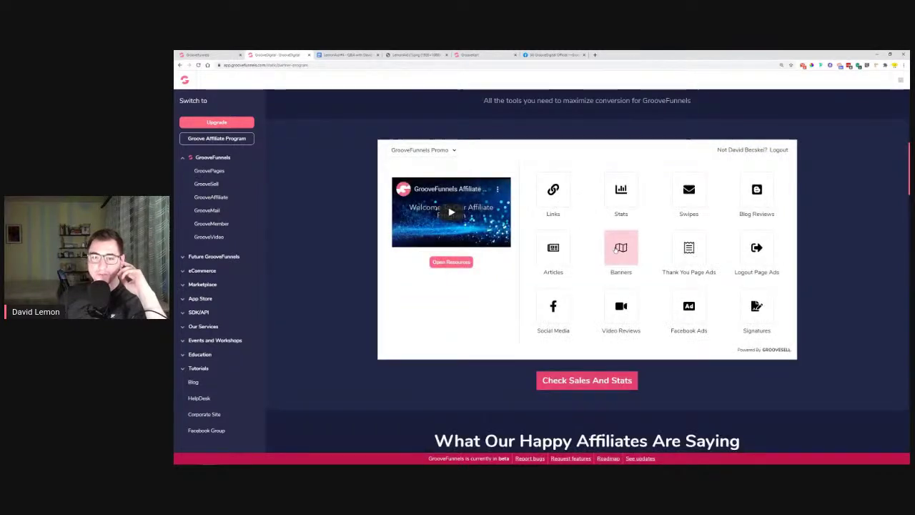
{"action": "left_click", "coordinate": [621, 249]}
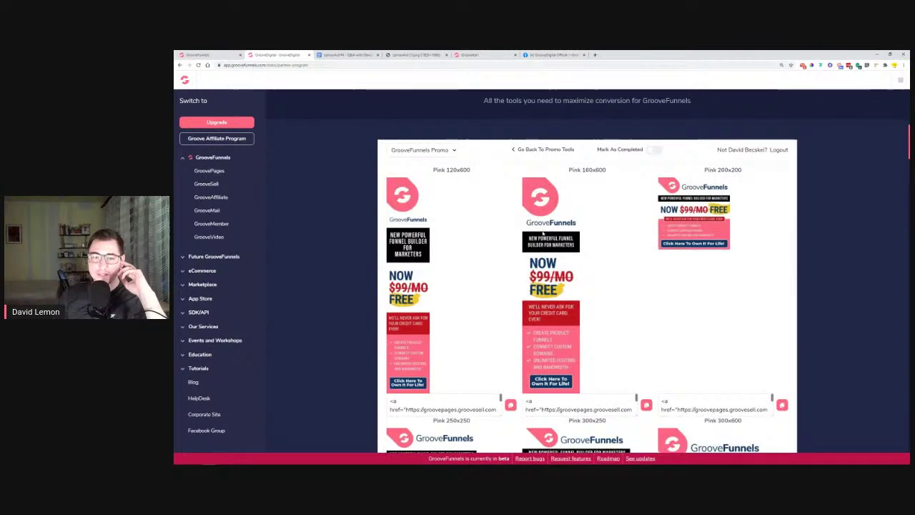
Look through the affiliate banners, then return to the GroovePages builder tab
{"action": "scroll", "coordinate": [620, 249], "scroll_direction": "down", "scroll_amount": 5}
{"action": "scroll", "coordinate": [571, 190], "scroll_direction": "down", "scroll_amount": 2}
{"action": "scroll", "coordinate": [572, 189], "scroll_direction": "up", "scroll_amount": 1}
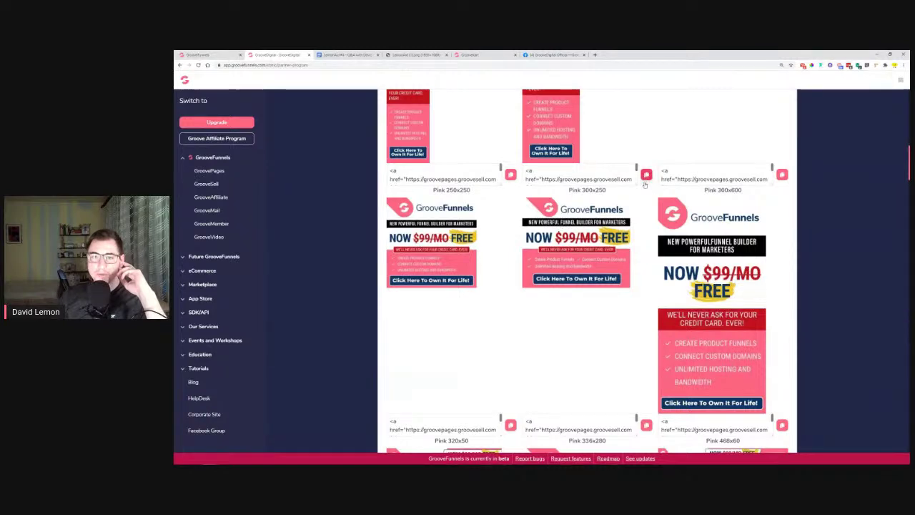
{"action": "scroll", "coordinate": [629, 228], "scroll_direction": "up", "scroll_amount": 2}
{"action": "scroll", "coordinate": [633, 232], "scroll_direction": "down", "scroll_amount": 3}
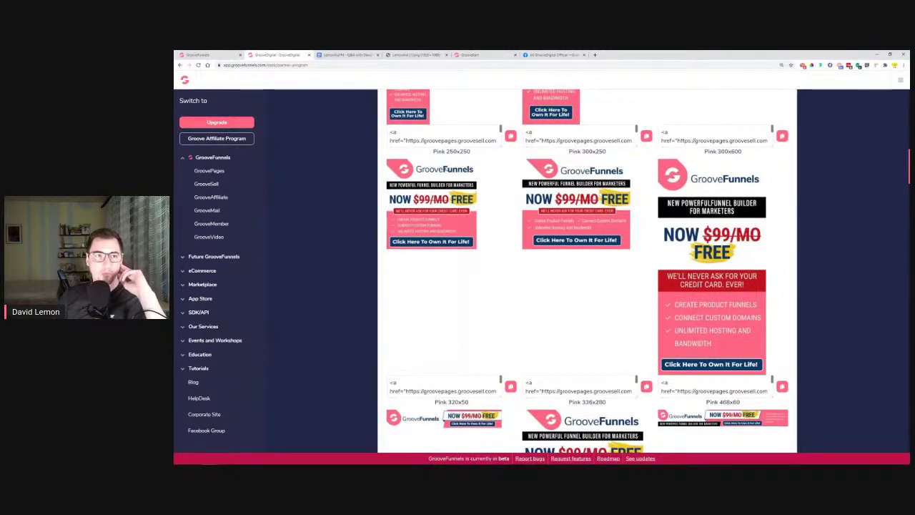
{"action": "left_click", "coordinate": [204, 54]}
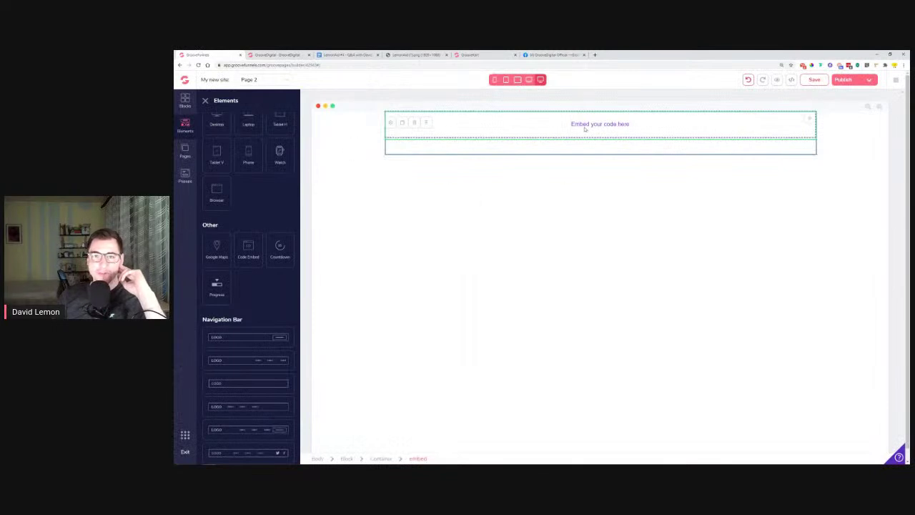
Paste the affiliate banner HTML into the Code Embed, save it and the page, then reload the builder
{"action": "left_click", "coordinate": [392, 125]}
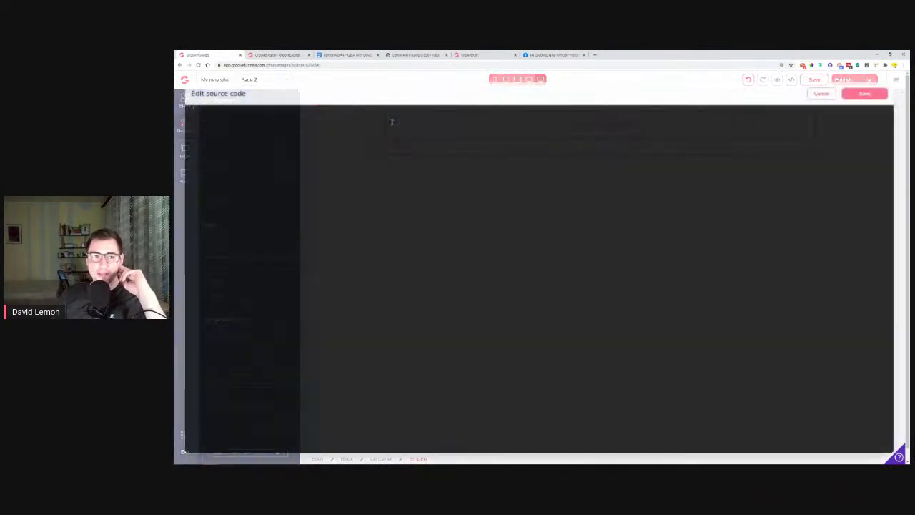
{"action": "right_click", "coordinate": [261, 127]}
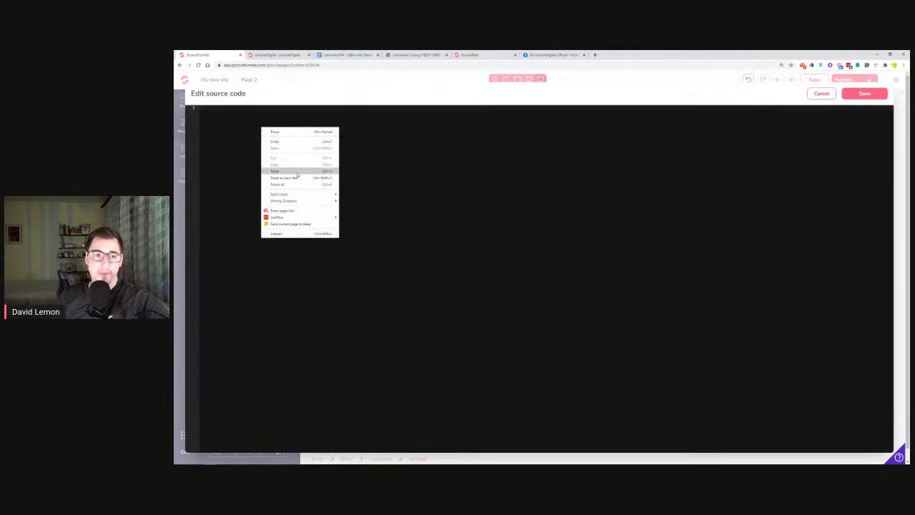
{"action": "left_click", "coordinate": [298, 172]}
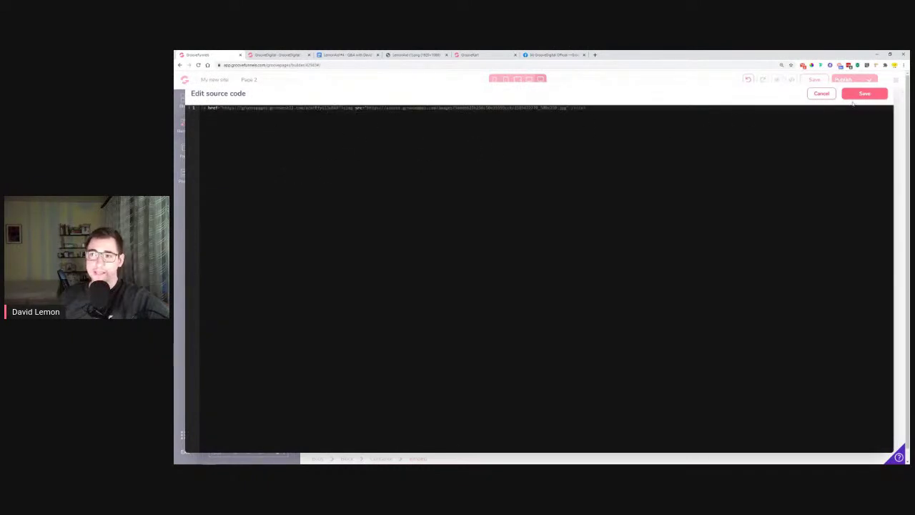
{"action": "left_click", "coordinate": [854, 95]}
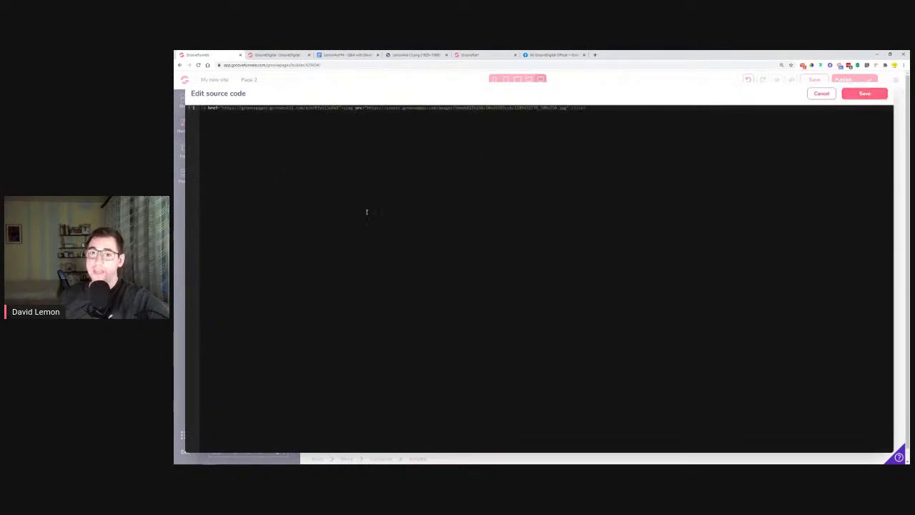
{"action": "left_click", "coordinate": [822, 94]}
{"action": "left_click", "coordinate": [817, 82]}
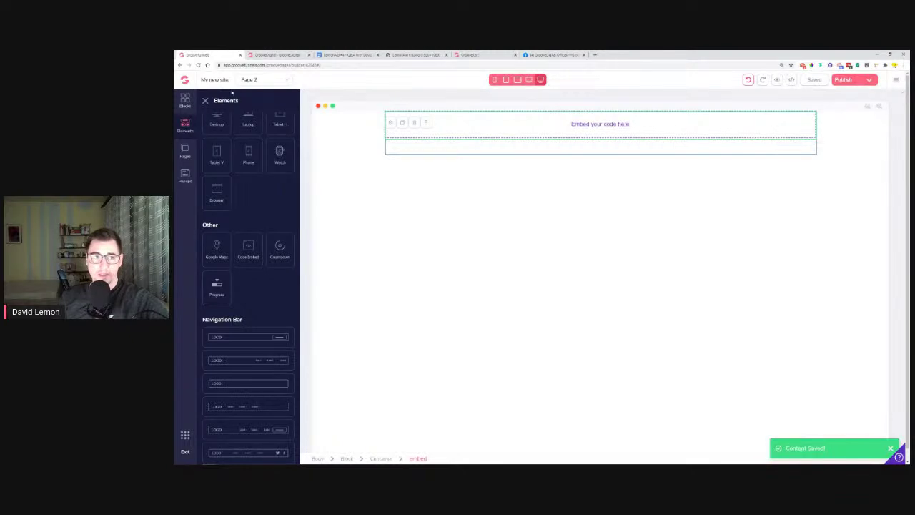
{"action": "left_click", "coordinate": [199, 65]}
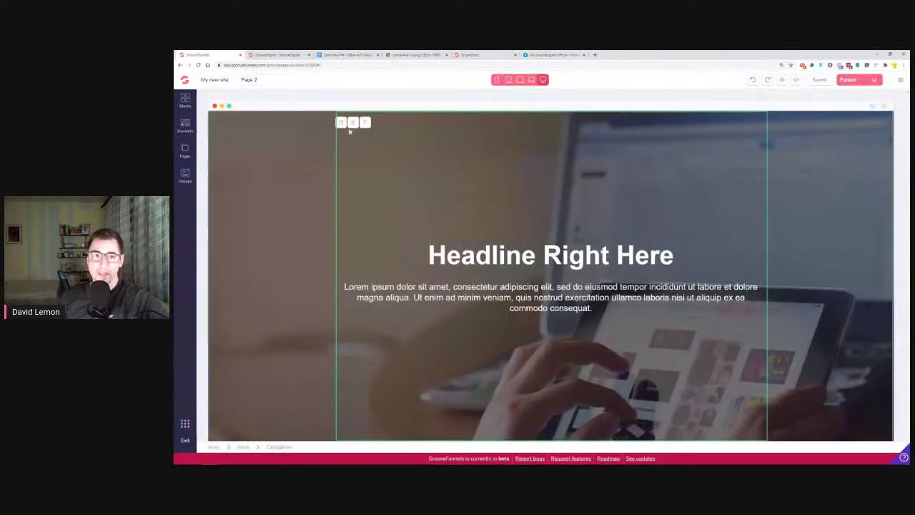
Delete the 'Headline Right Here' section, confirming the removal
{"action": "left_click", "coordinate": [266, 128]}
{"action": "left_click", "coordinate": [251, 123]}
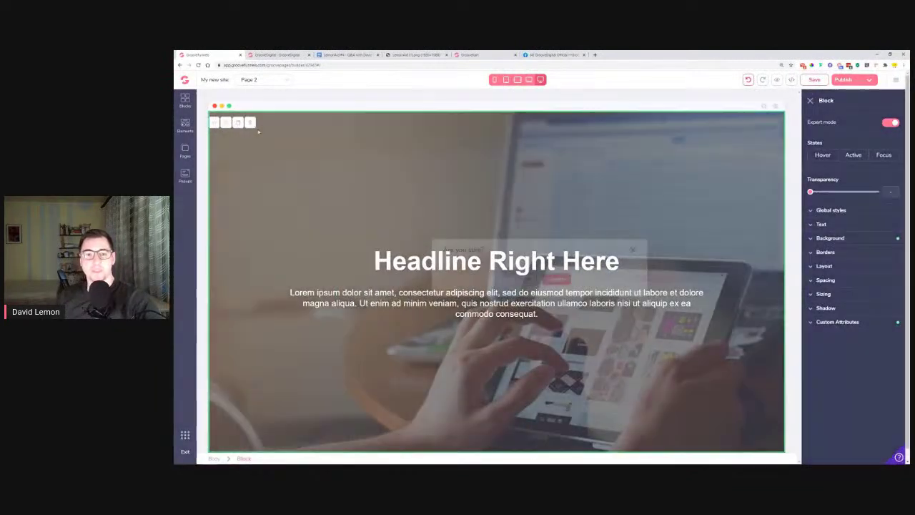
{"action": "left_click", "coordinate": [558, 279]}
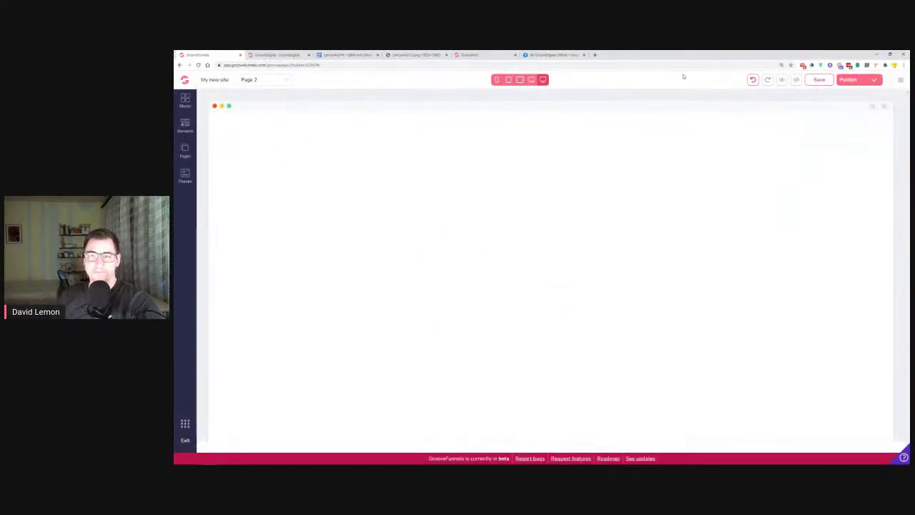
Clear all of Page 2's source code and save the now-empty page
{"action": "left_click", "coordinate": [797, 80]}
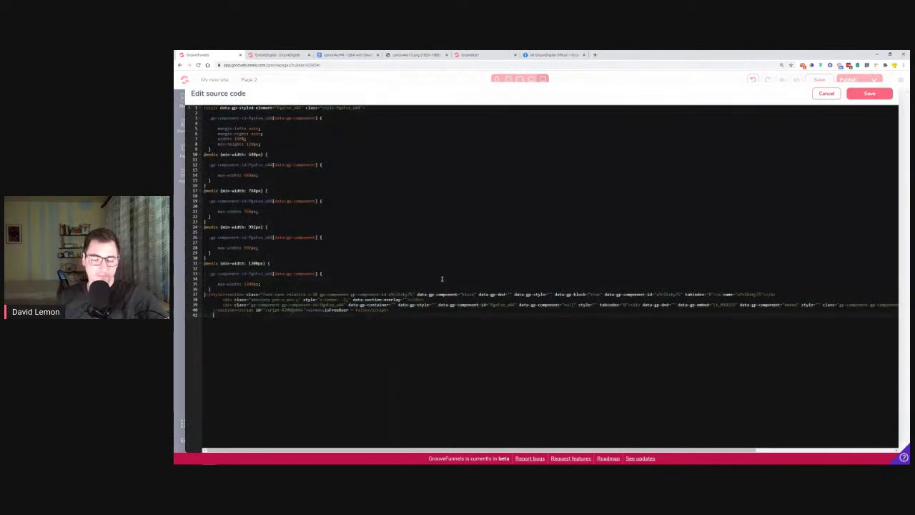
{"action": "key", "text": "ctrl+a"}
{"action": "key", "text": "BackSpace"}
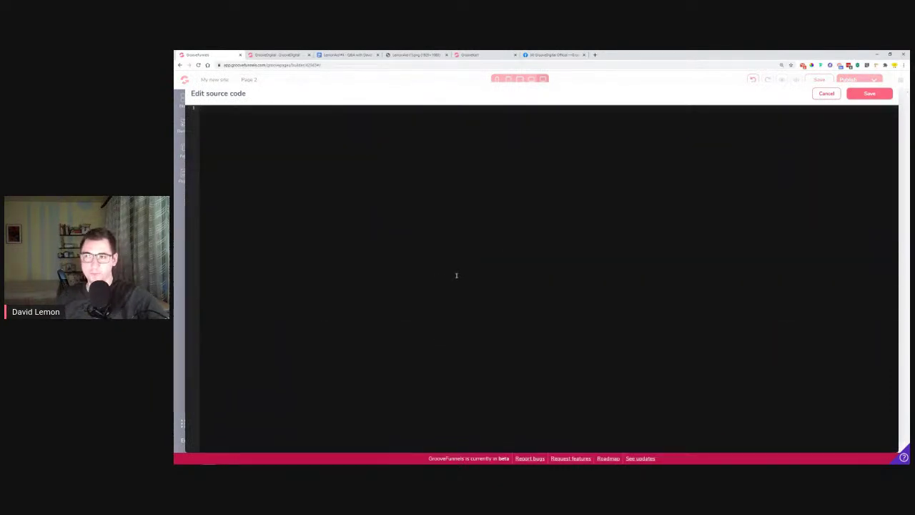
{"action": "left_click", "coordinate": [868, 93]}
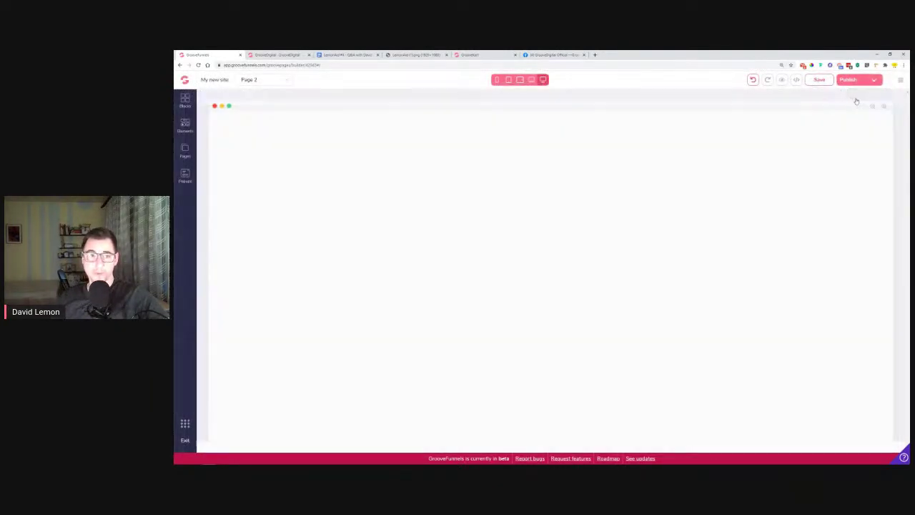
{"action": "left_click", "coordinate": [797, 80]}
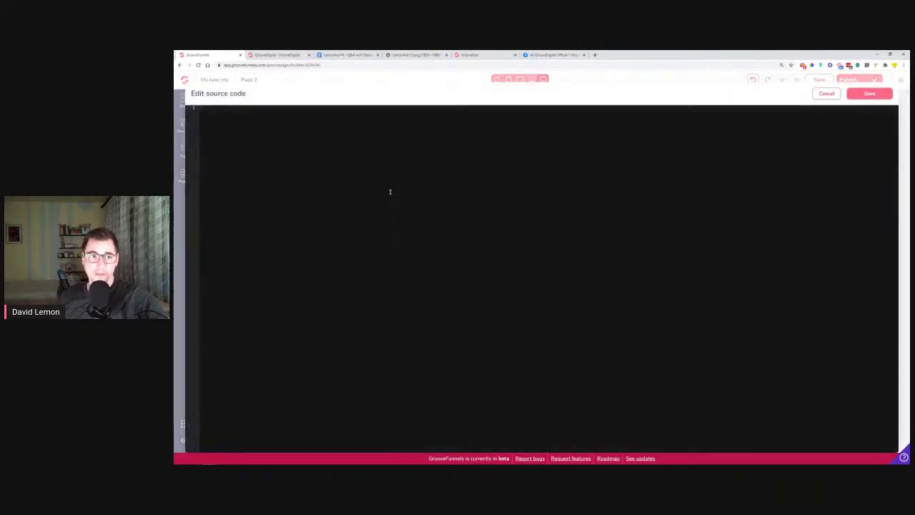
{"action": "left_click", "coordinate": [821, 97]}
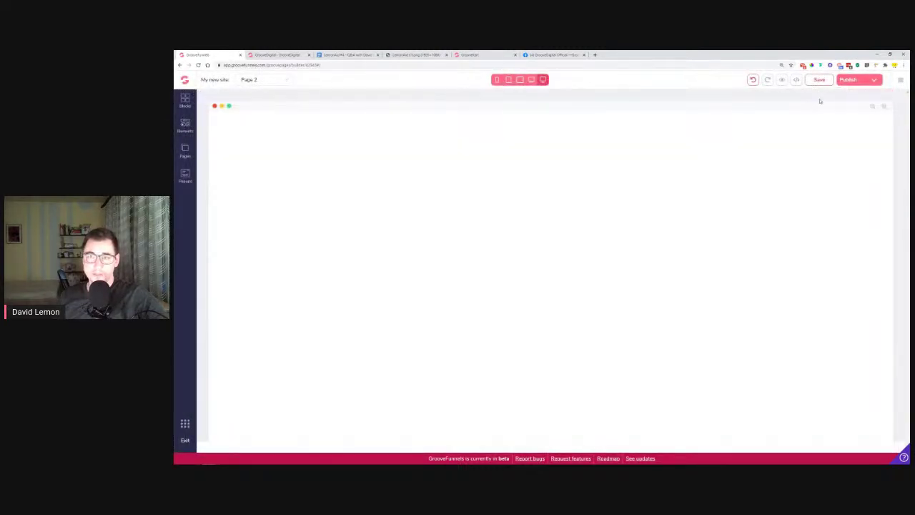
{"action": "left_click", "coordinate": [821, 83]}
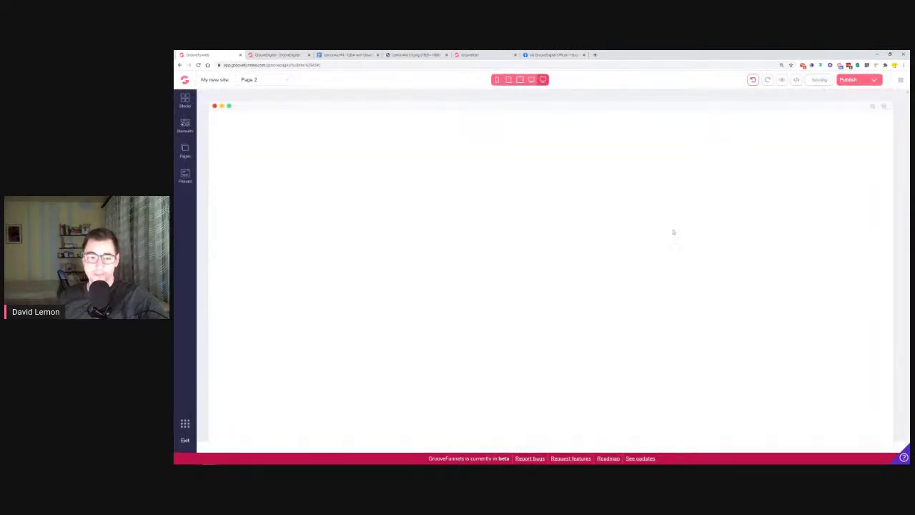
{"action": "left_click", "coordinate": [184, 100]}
{"action": "left_click", "coordinate": [282, 122]}
Add an Empty container at the top of the page with a Code Embed inside it
{"action": "left_click", "coordinate": [219, 156]}
{"action": "left_click_drag", "start_coordinate": [248, 185], "coordinate": [449, 156]}
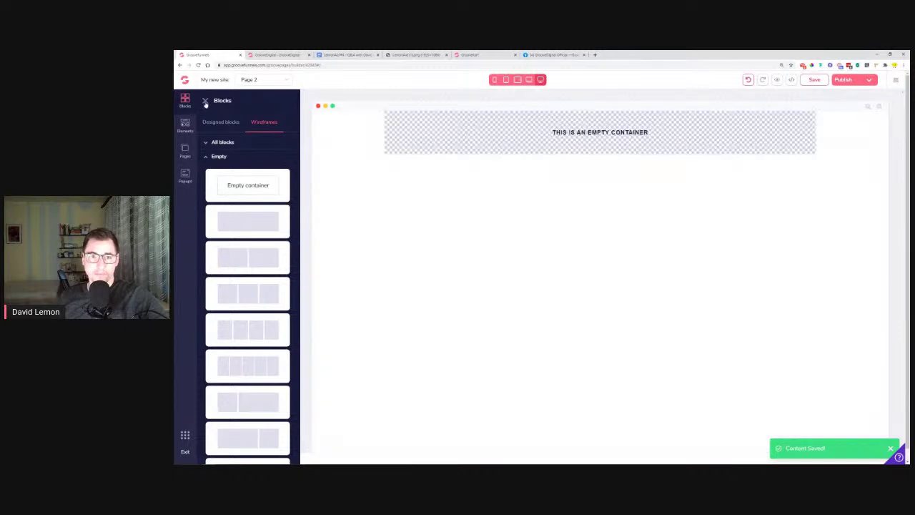
{"action": "left_click", "coordinate": [205, 100]}
{"action": "left_click", "coordinate": [185, 125]}
{"action": "scroll", "coordinate": [255, 333], "scroll_direction": "down", "scroll_amount": 5}
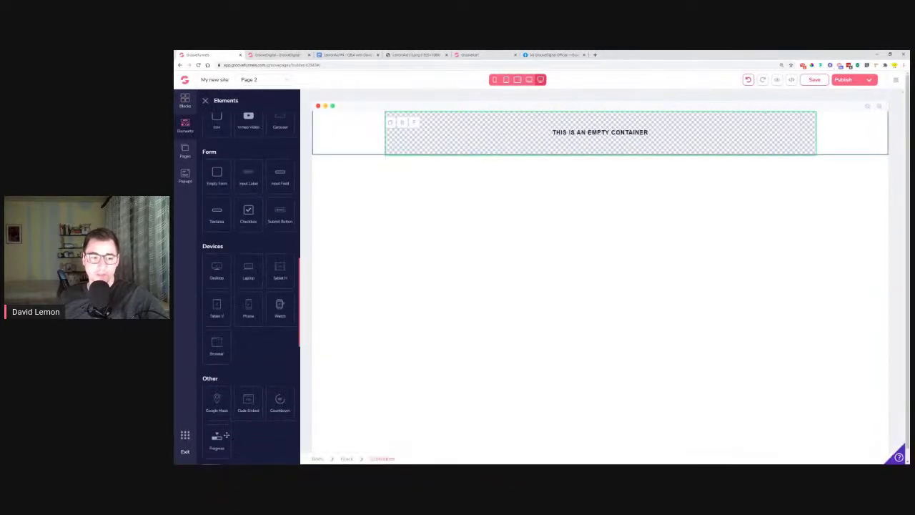
{"action": "left_click_drag", "start_coordinate": [254, 415], "coordinate": [527, 133]}
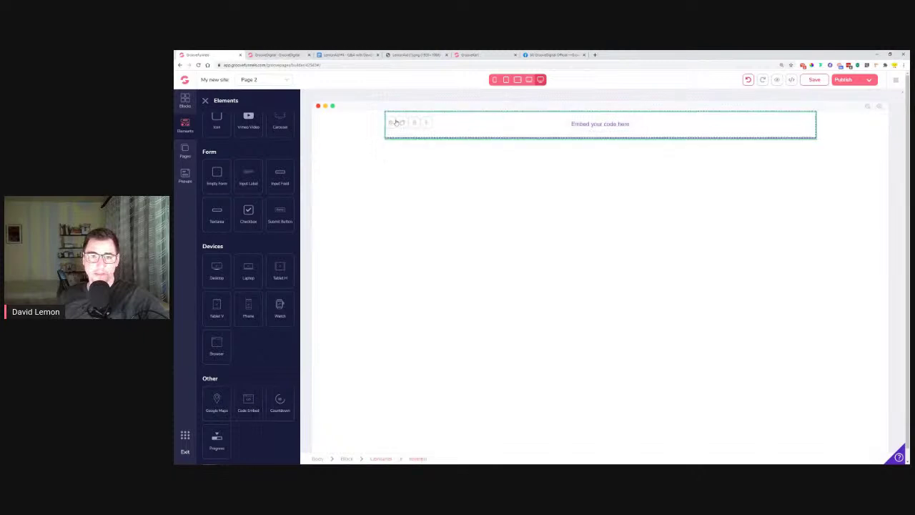
Paste the banner code into the embed, save it and the page, then reload the builder
{"action": "left_click", "coordinate": [397, 124]}
{"action": "right_click", "coordinate": [398, 136]}
{"action": "left_click", "coordinate": [422, 183]}
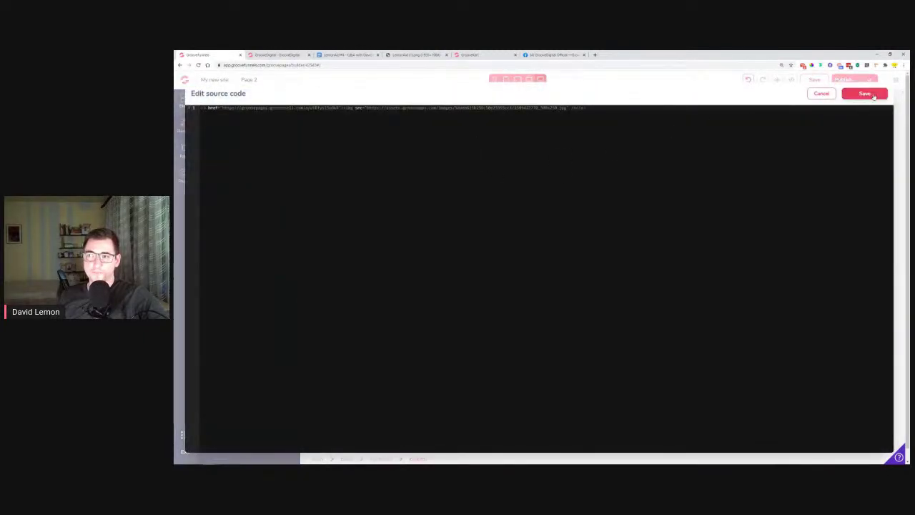
{"action": "left_click", "coordinate": [874, 96]}
{"action": "left_click", "coordinate": [816, 80]}
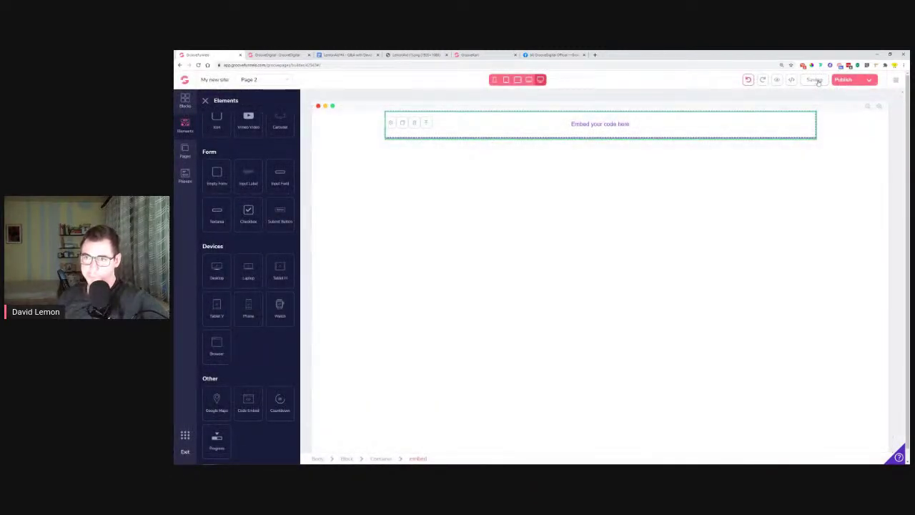
{"action": "left_click", "coordinate": [199, 65]}
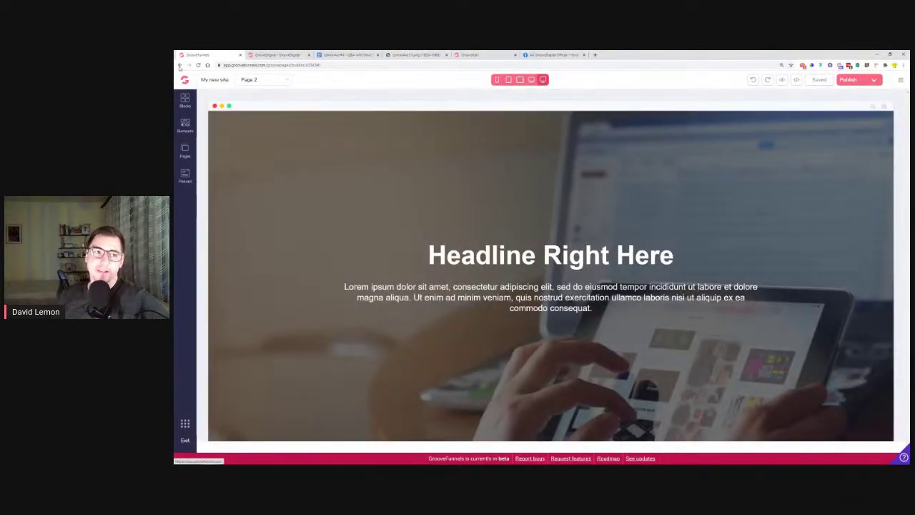
{"action": "left_click", "coordinate": [179, 65]}
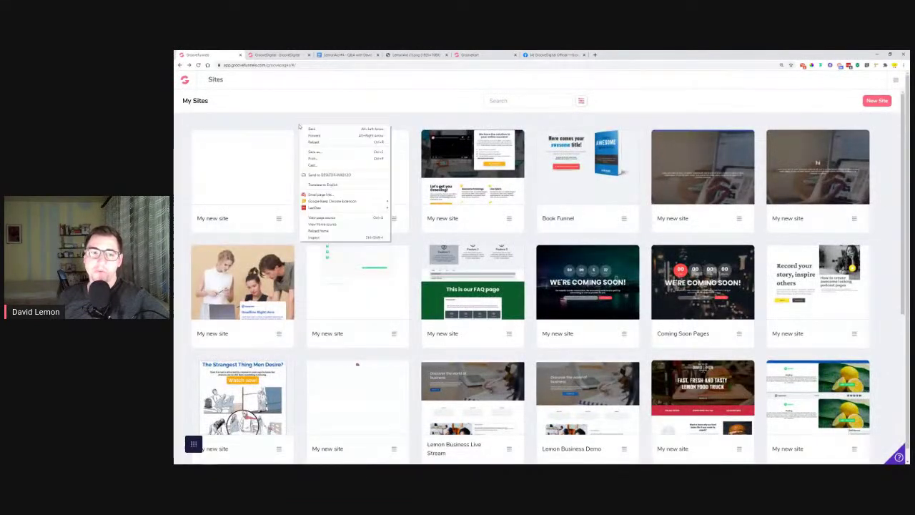
In a new private window, log in to app.groovefunnels.com with the saved account
{"action": "left_click", "coordinate": [322, 121]}
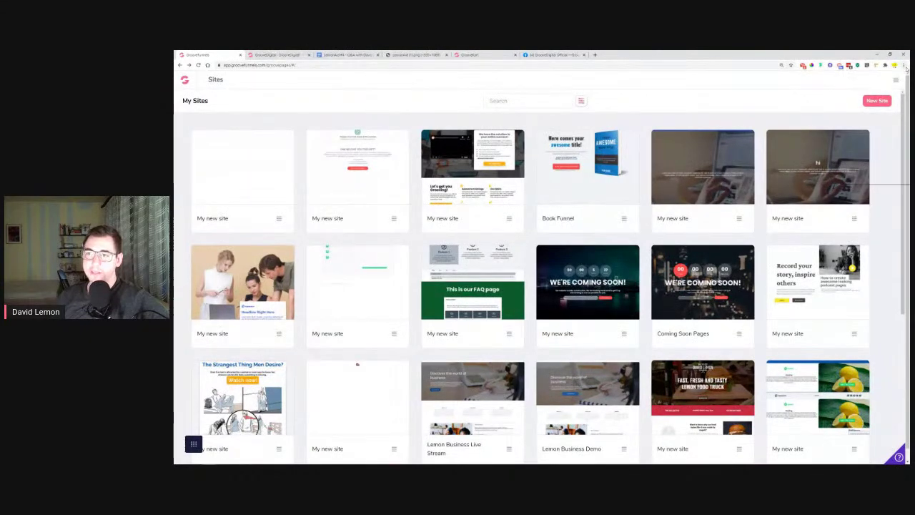
{"action": "left_click", "coordinate": [904, 65]}
{"action": "left_click", "coordinate": [862, 86]}
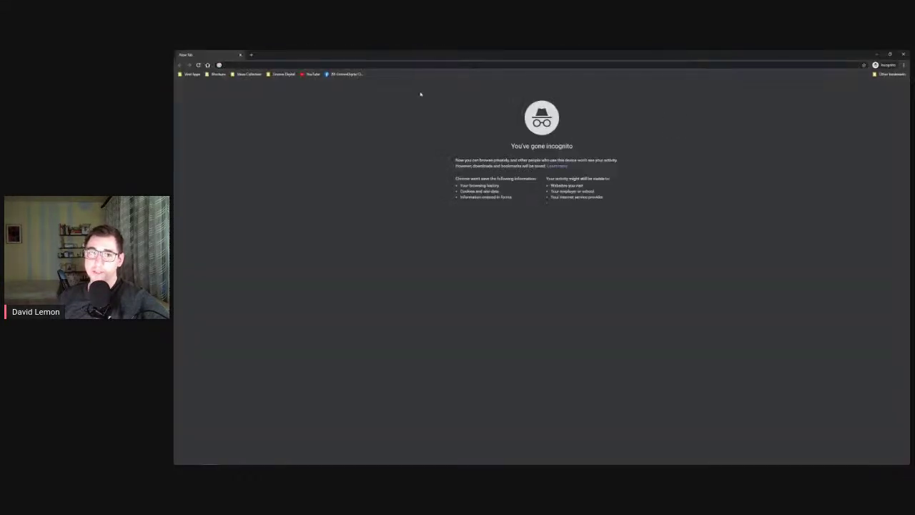
{"action": "type", "text": "app.groovefunnels.com"}
{"action": "key", "text": "Return"}
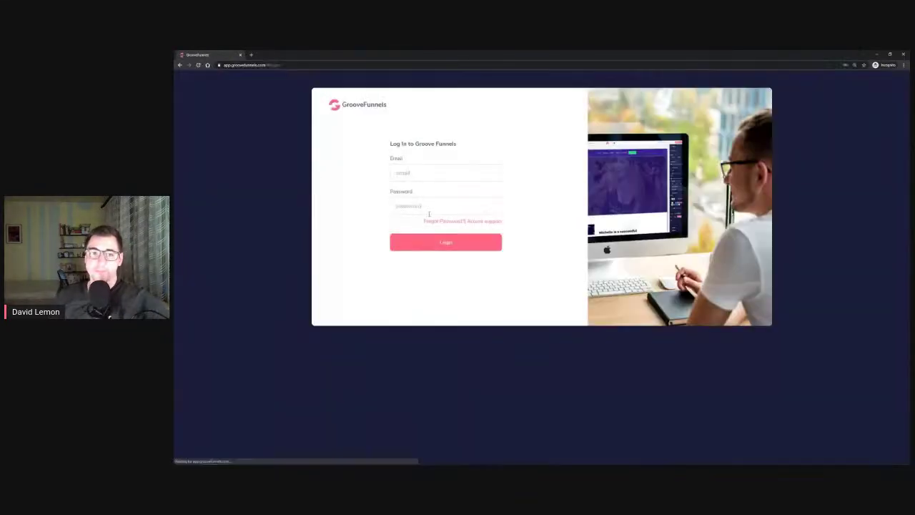
{"action": "left_click", "coordinate": [440, 174]}
{"action": "left_click", "coordinate": [444, 206]}
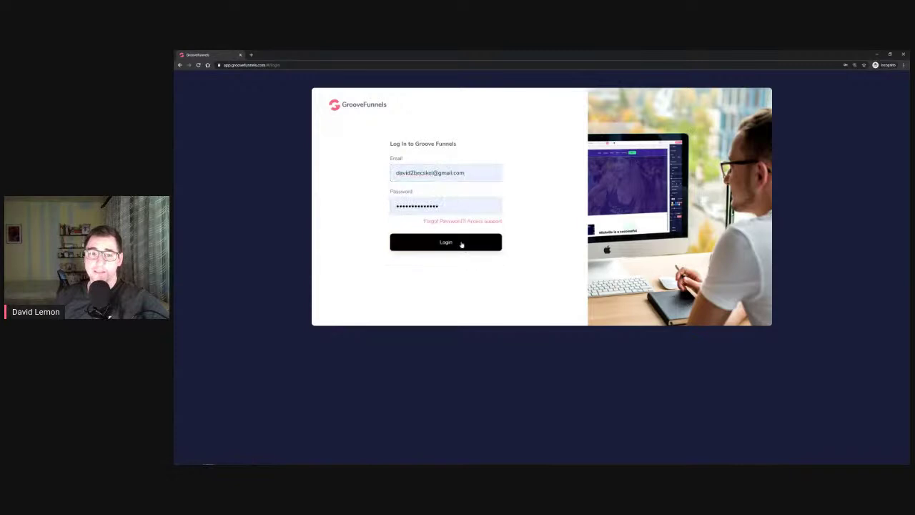
{"action": "left_click", "coordinate": [462, 241]}
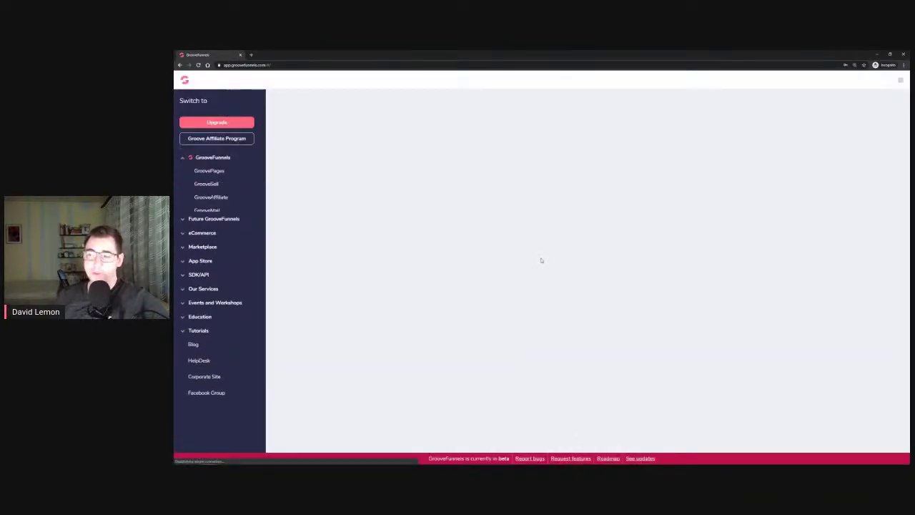
Open GroovePages and launch the first site's Page 2 in the editor
{"action": "left_click", "coordinate": [210, 172]}
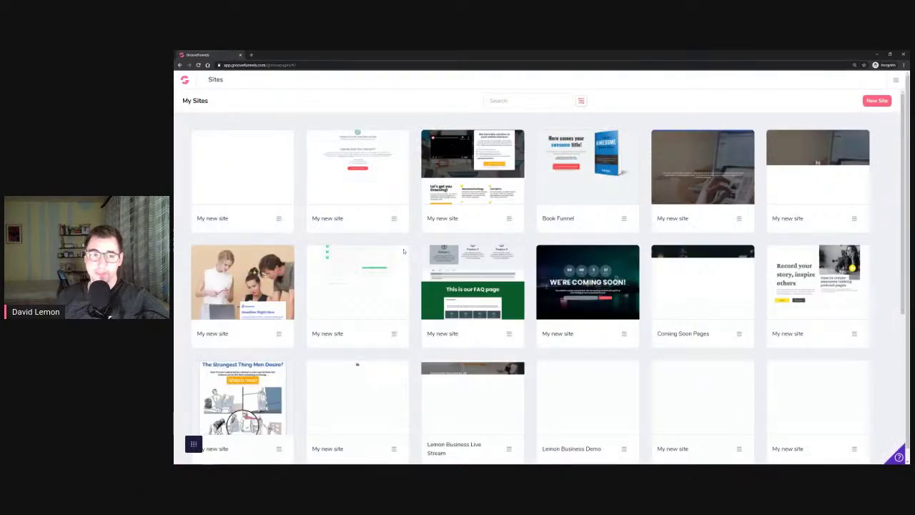
{"action": "left_click", "coordinate": [242, 167]}
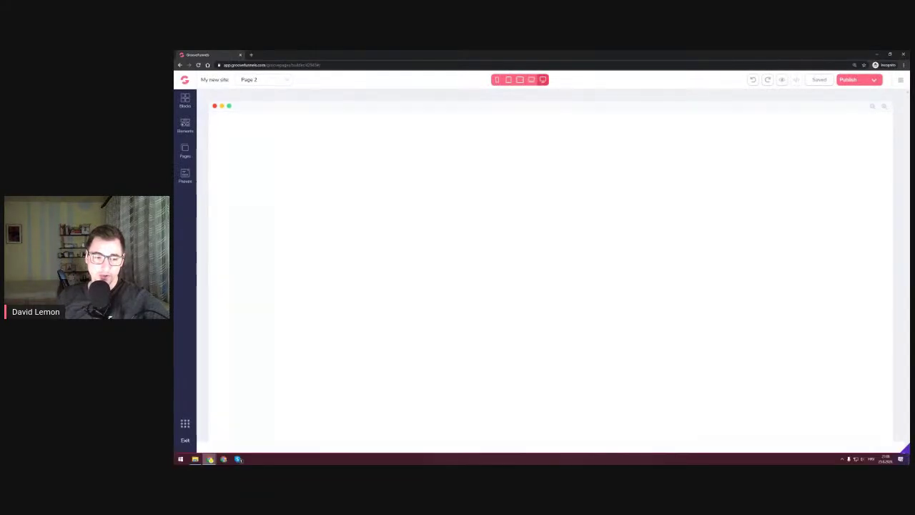
{"action": "mouse_move", "coordinate": [210, 460]}
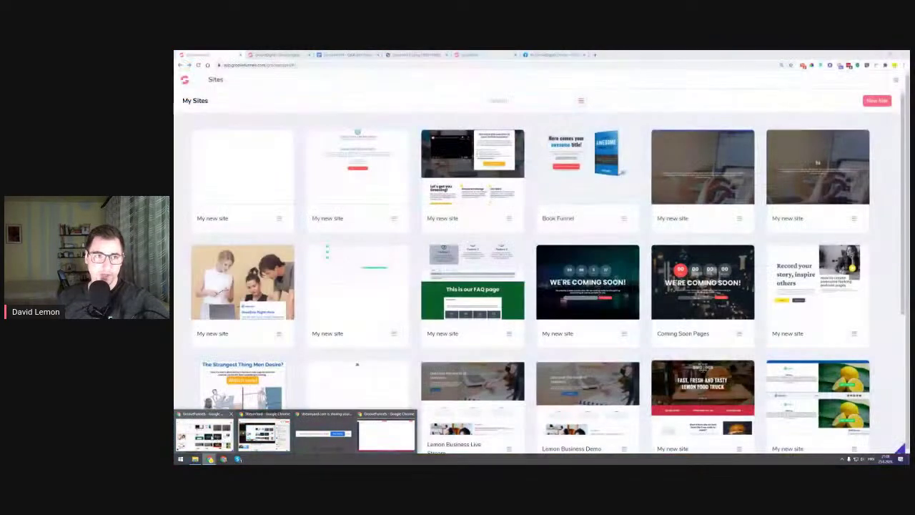
Close the affiliate banners page and minimize the Google Doc to reveal the editor
{"action": "left_click", "coordinate": [263, 434]}
{"action": "left_click", "coordinate": [241, 56]}
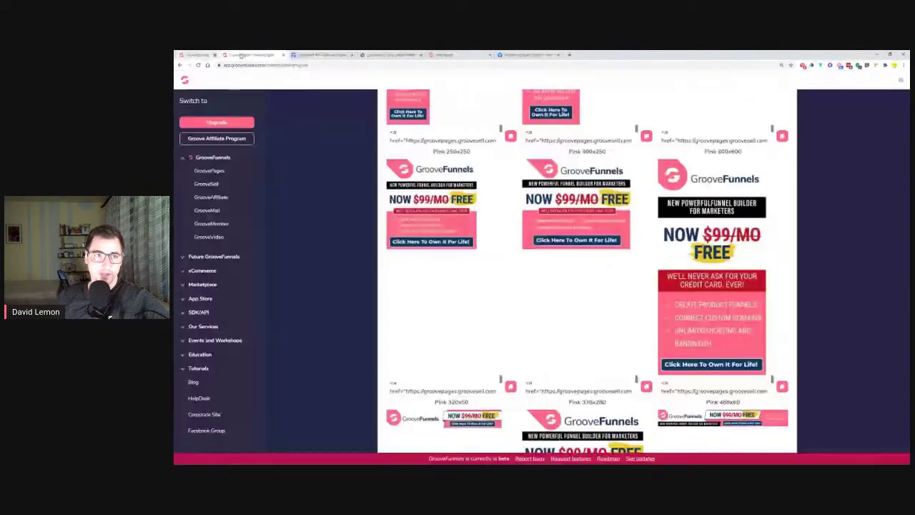
{"action": "left_click", "coordinate": [241, 56]}
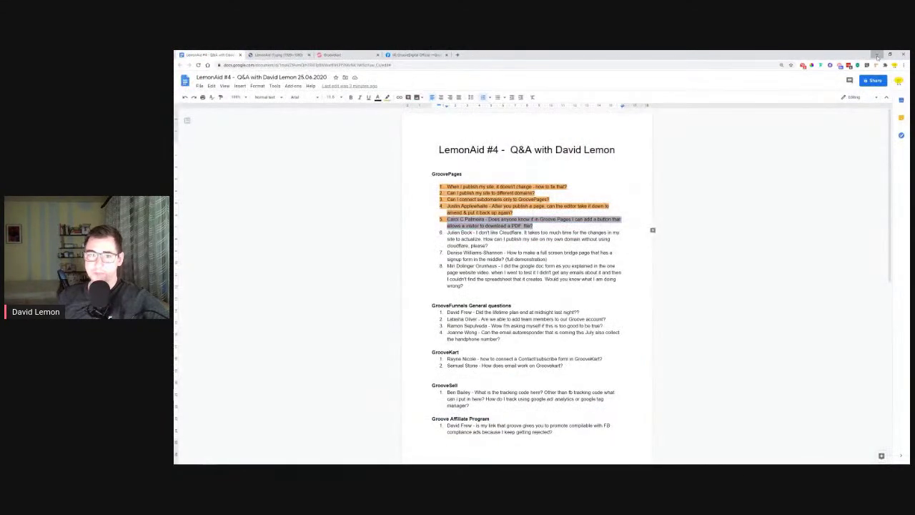
{"action": "left_click", "coordinate": [878, 55]}
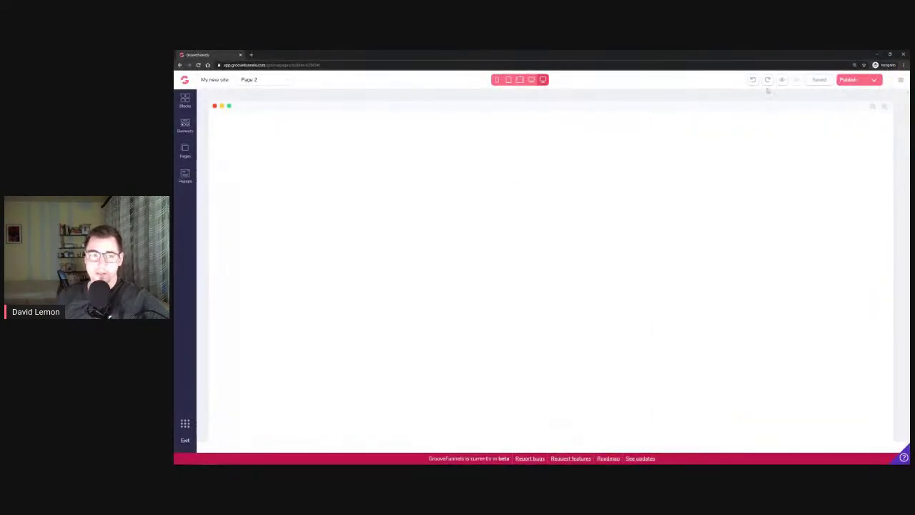
Place an Empty wireframe container at the top of Page 2
{"action": "left_click", "coordinate": [185, 101]}
{"action": "left_click", "coordinate": [264, 123]}
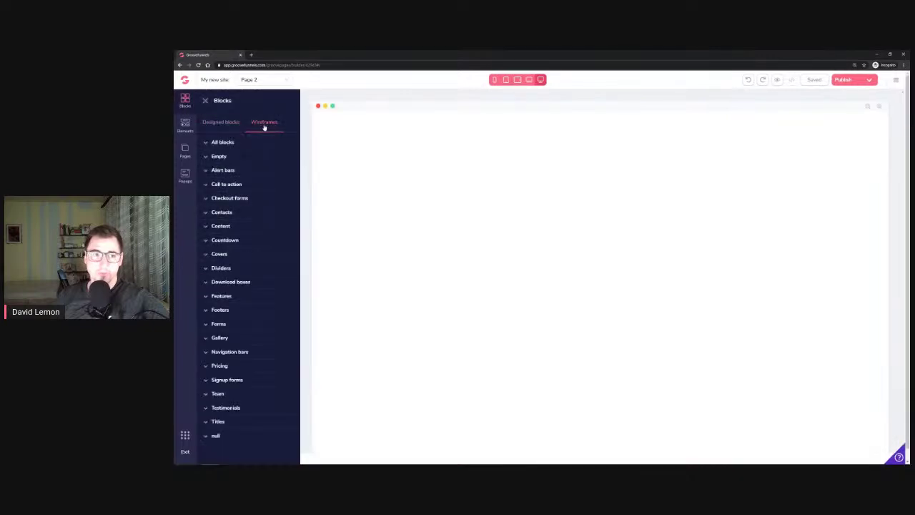
{"action": "left_click", "coordinate": [219, 157]}
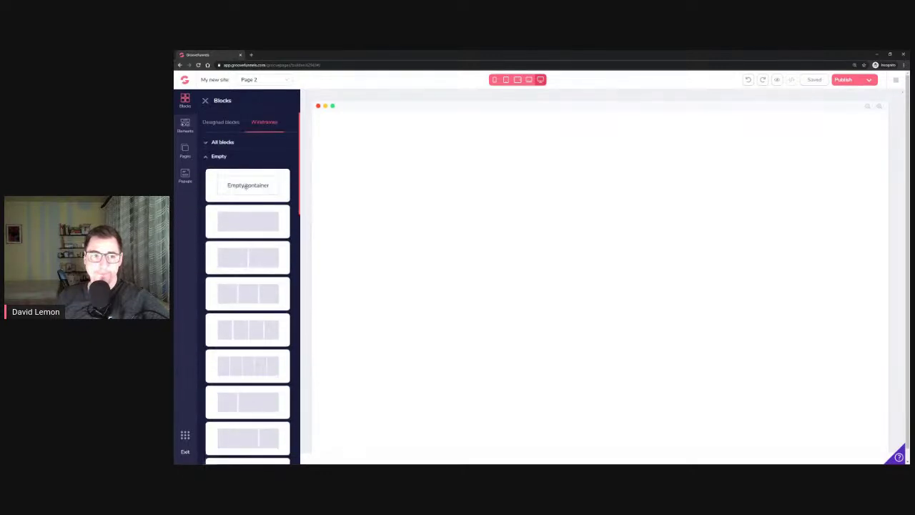
{"action": "left_click_drag", "start_coordinate": [247, 186], "coordinate": [441, 171]}
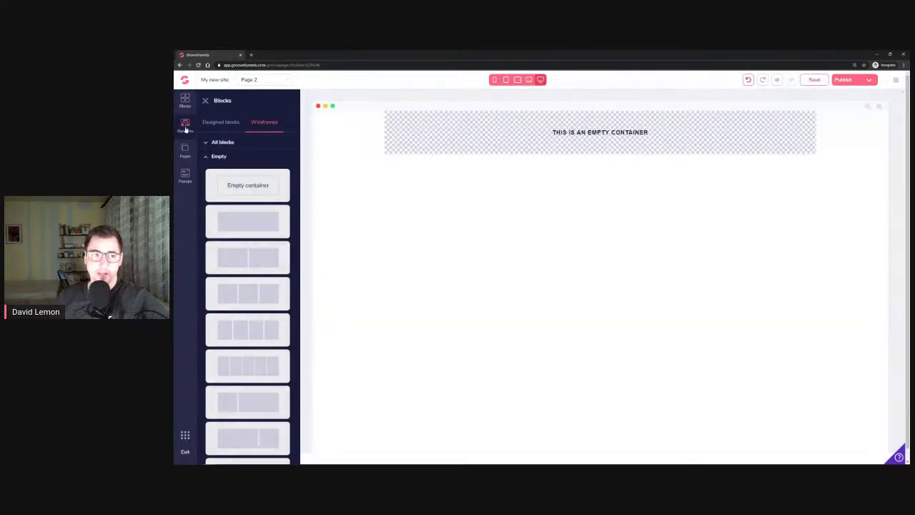
Add a Code Embed with the pasted affiliate banner code, then save the page
{"action": "left_click", "coordinate": [185, 126]}
{"action": "scroll", "coordinate": [268, 252], "scroll_direction": "down", "scroll_amount": 5}
{"action": "left_click_drag", "start_coordinate": [248, 248], "coordinate": [466, 134]}
{"action": "left_click", "coordinate": [395, 125]}
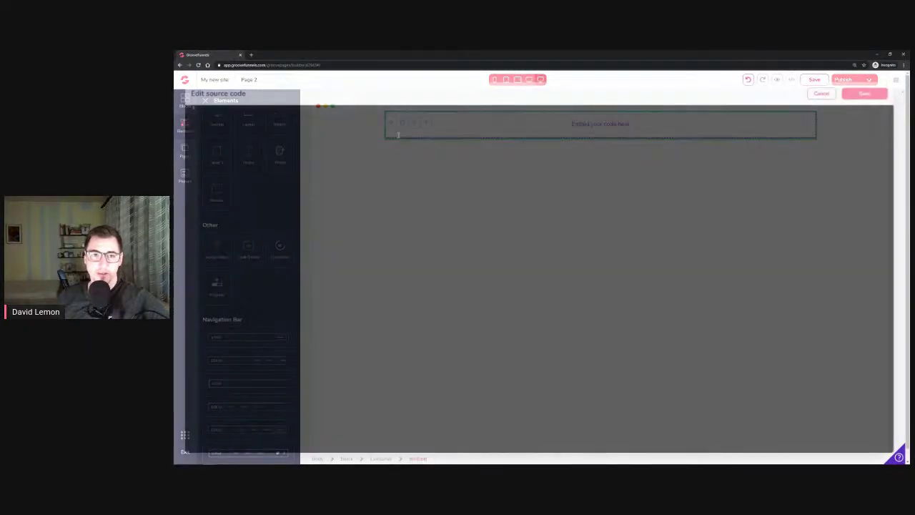
{"action": "right_click", "coordinate": [399, 137]}
{"action": "left_click", "coordinate": [438, 185]}
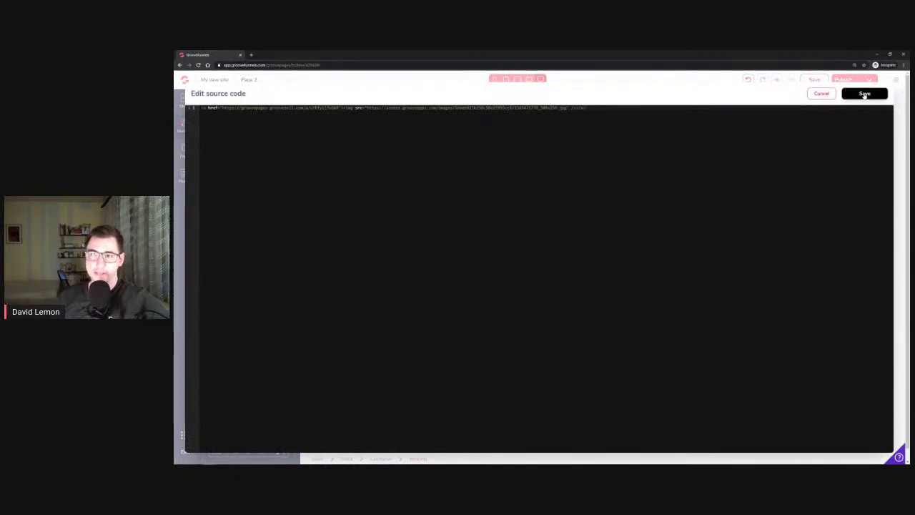
{"action": "left_click", "coordinate": [865, 94]}
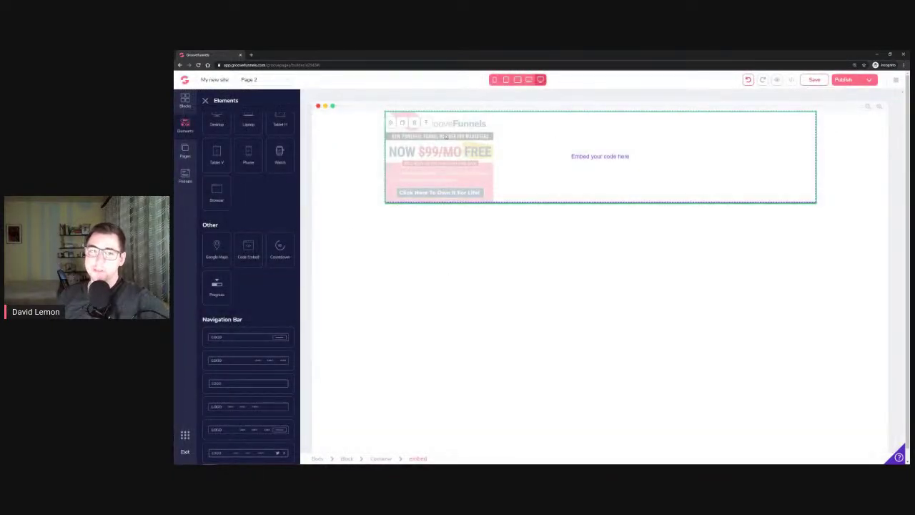
{"action": "left_click", "coordinate": [815, 80]}
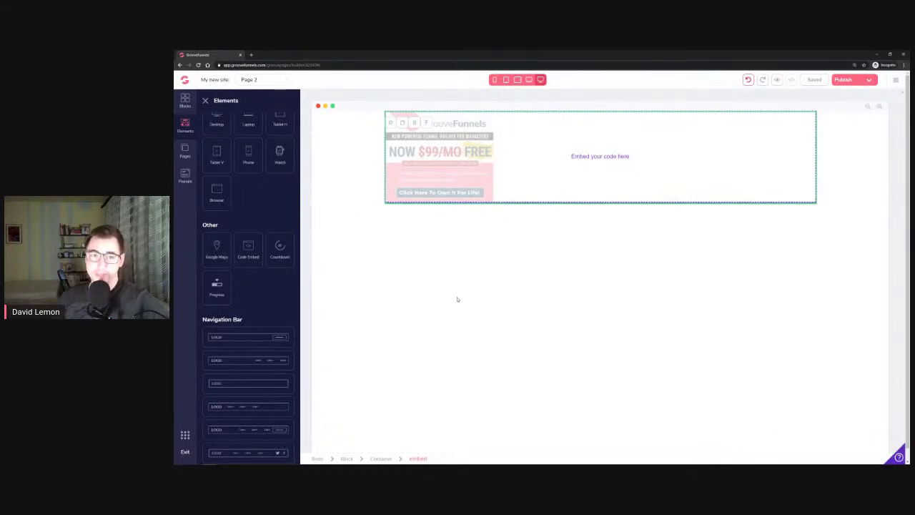
Preview Page 2 with its banner, then delete the banner embed from the container
{"action": "left_click", "coordinate": [777, 80]}
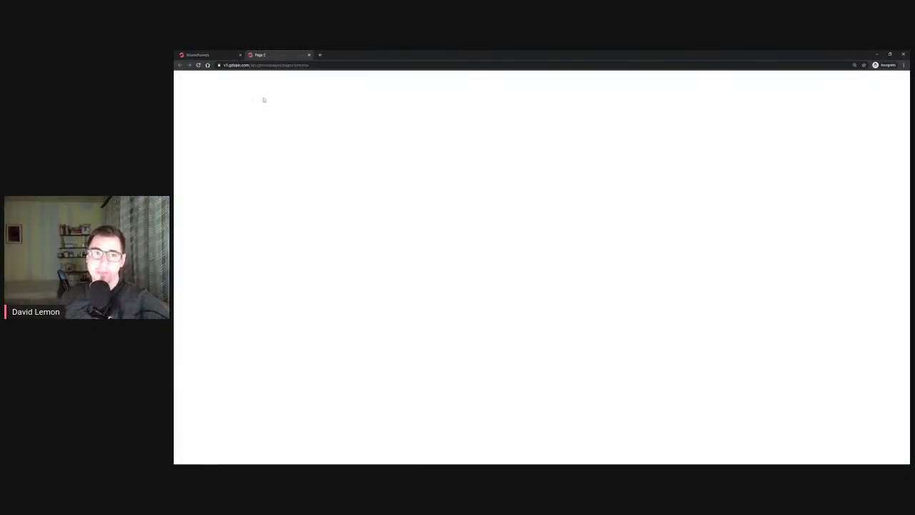
{"action": "left_click", "coordinate": [310, 55]}
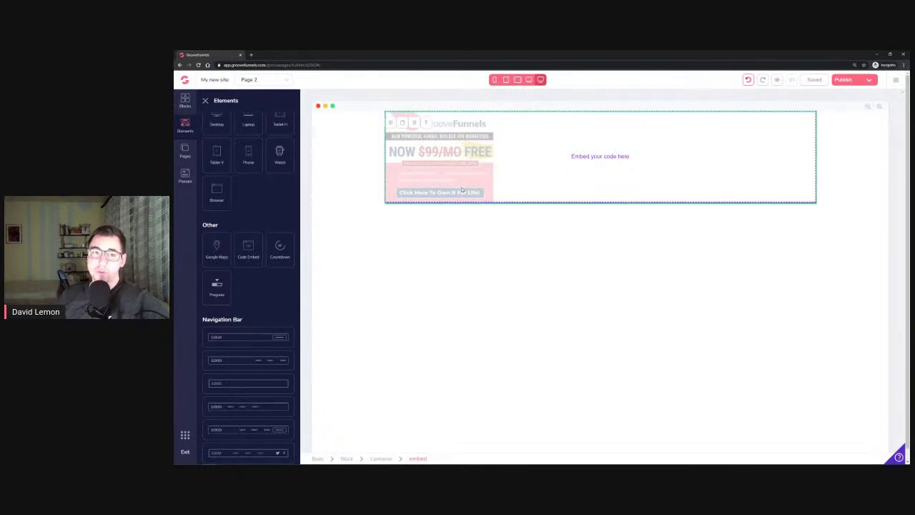
{"action": "left_click", "coordinate": [415, 124]}
{"action": "left_click", "coordinate": [556, 276]}
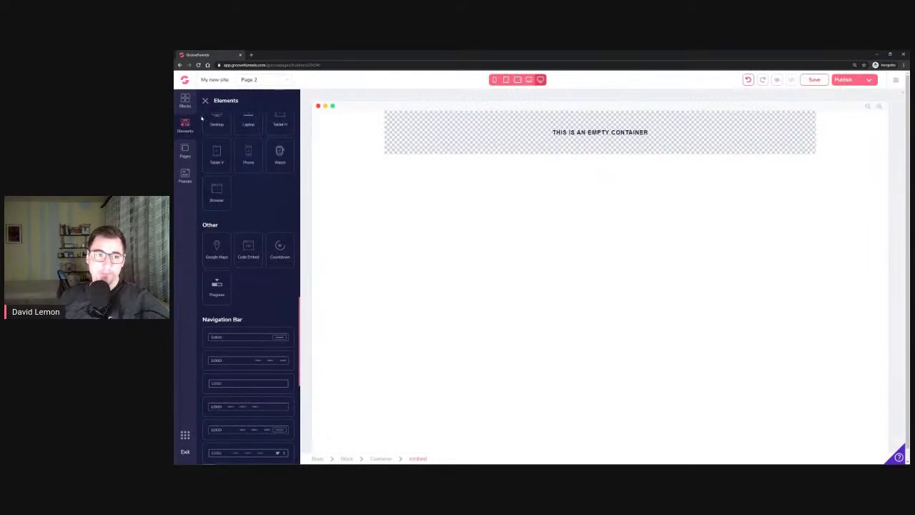
{"action": "scroll", "coordinate": [240, 293], "scroll_direction": "up", "scroll_amount": 5}
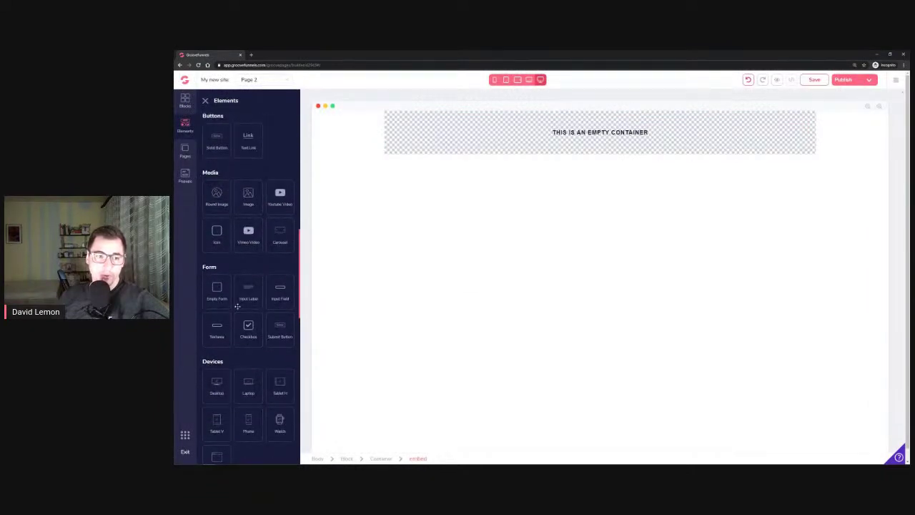
Add an image element to the empty container and set its picture to the green checkmark
{"action": "left_click_drag", "start_coordinate": [248, 195], "coordinate": [472, 137]}
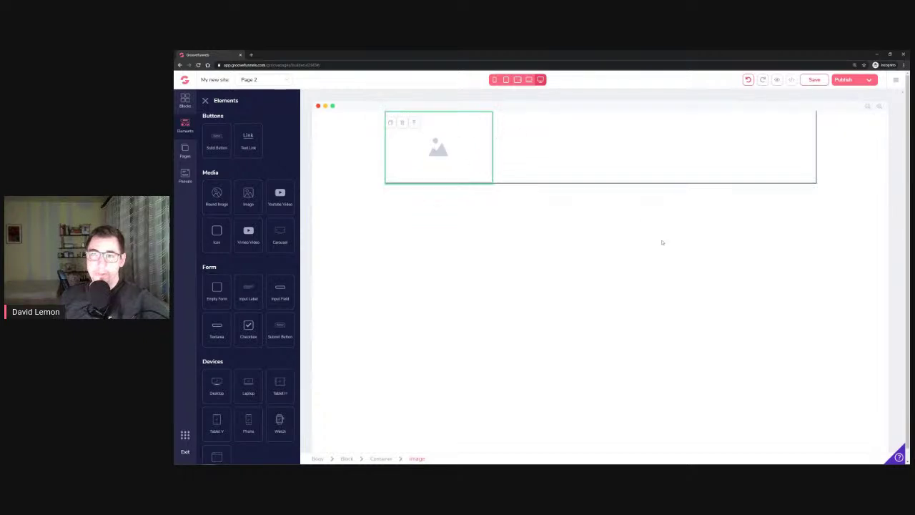
{"action": "left_click", "coordinate": [586, 161]}
{"action": "left_click", "coordinate": [409, 153]}
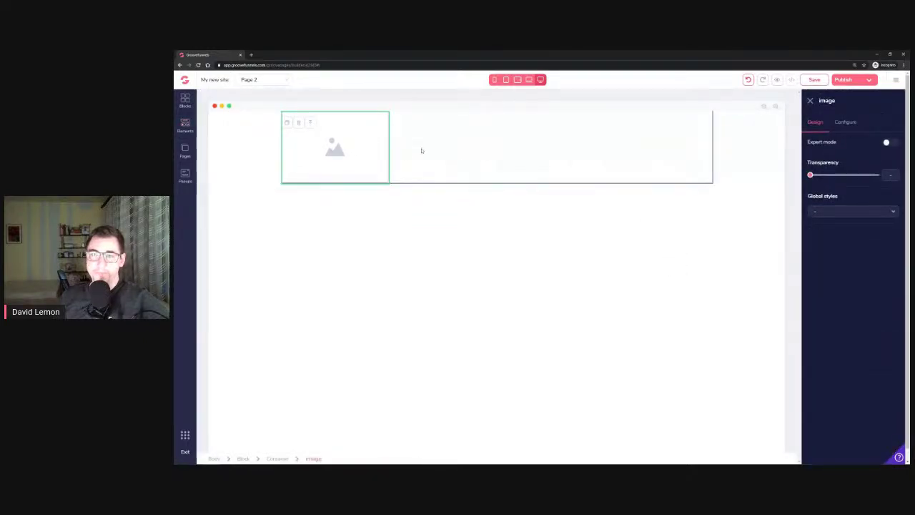
{"action": "left_click", "coordinate": [847, 123]}
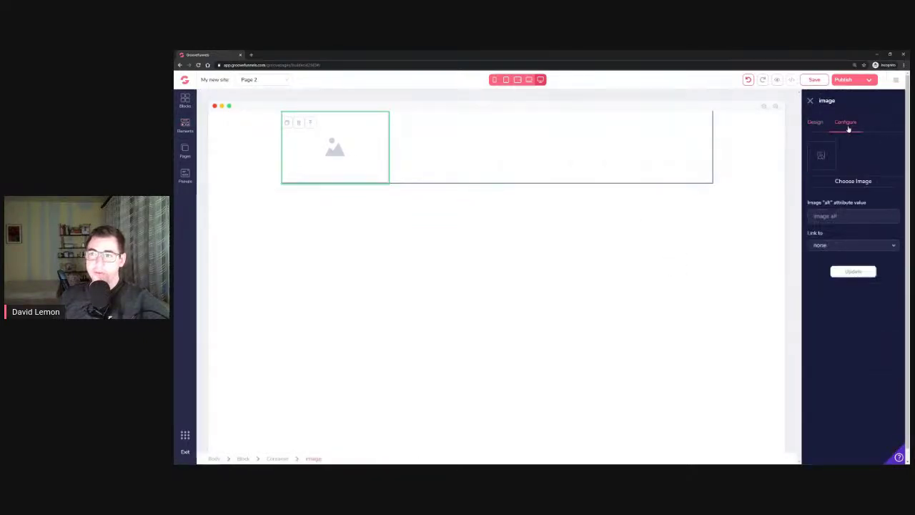
{"action": "left_click", "coordinate": [838, 180]}
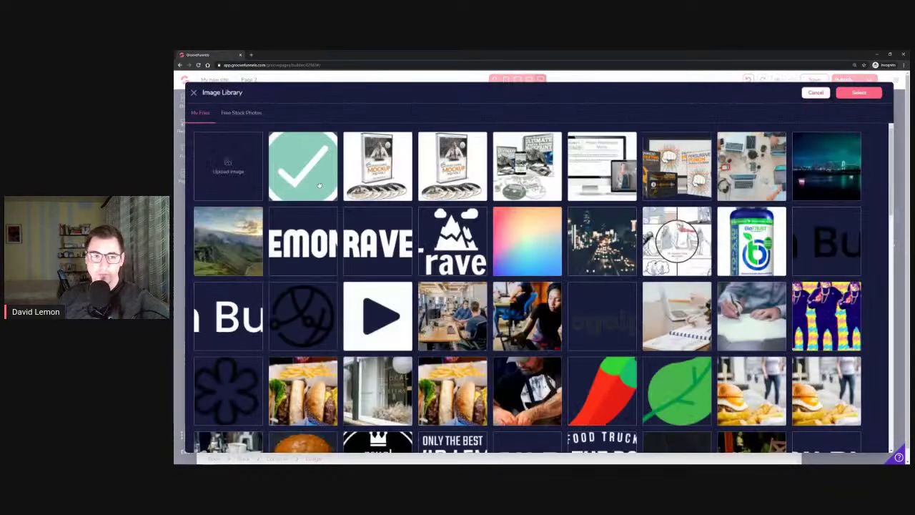
{"action": "left_click", "coordinate": [319, 185]}
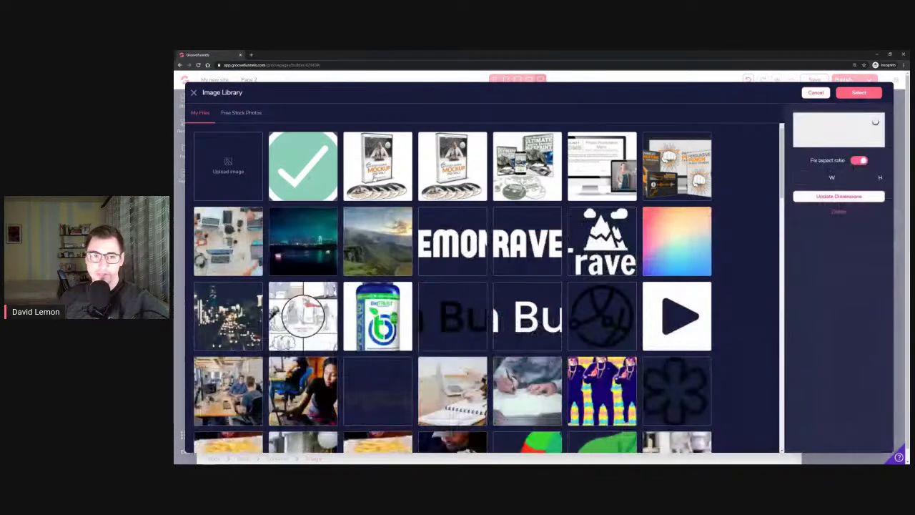
{"action": "left_click", "coordinate": [867, 93]}
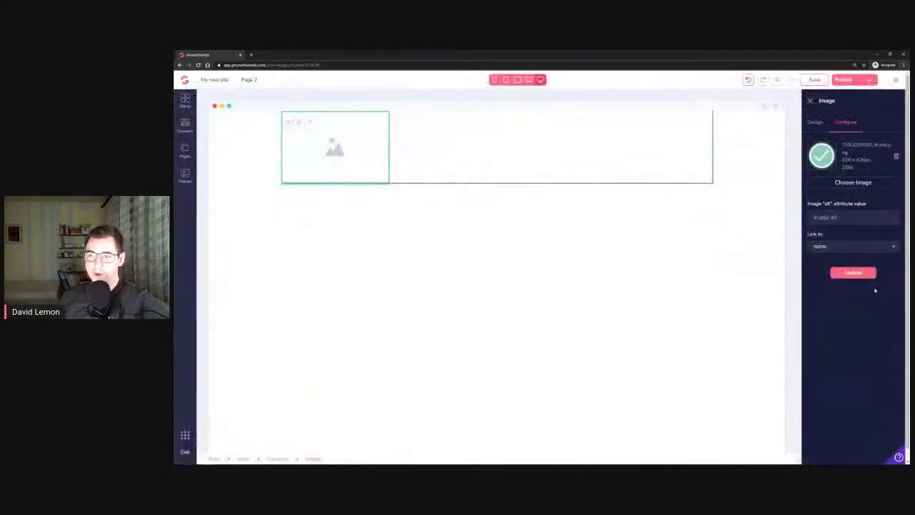
Link the checkmark image to the URL google.com and apply it
{"action": "left_click", "coordinate": [834, 247]}
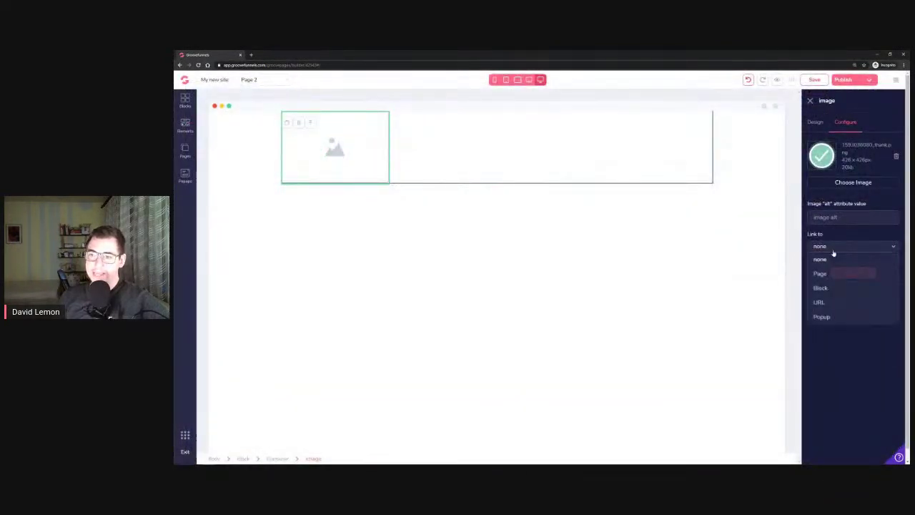
{"action": "left_click", "coordinate": [831, 304]}
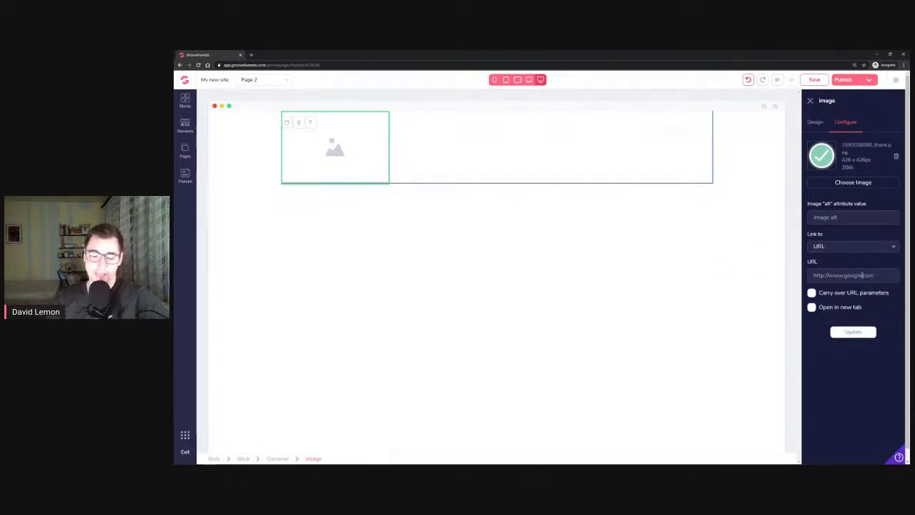
{"action": "left_click", "coordinate": [863, 276]}
{"action": "type", "text": "google.com"}
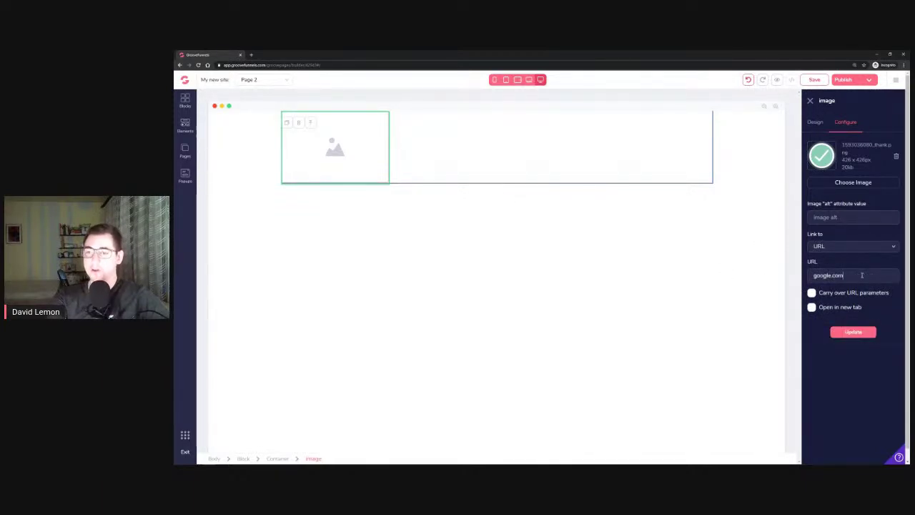
{"action": "left_click", "coordinate": [851, 333]}
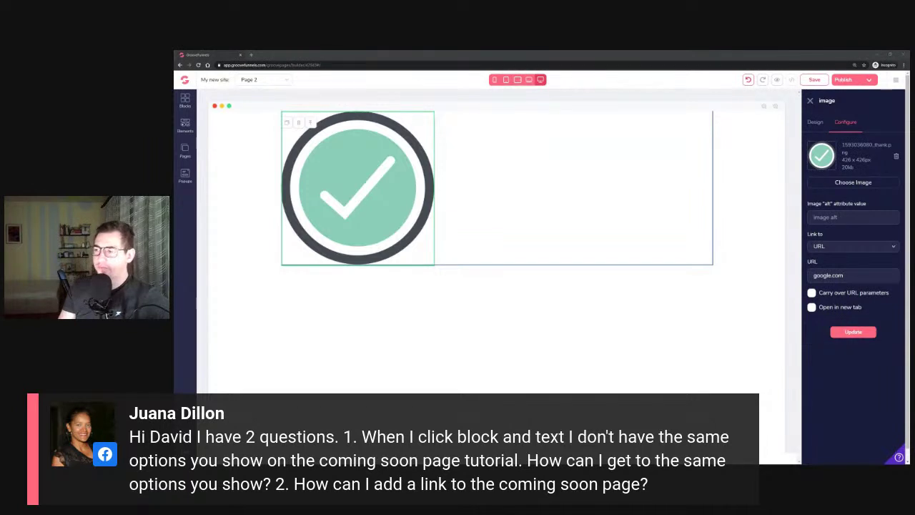
Delete the block holding the linked checkmark image and the remaining block, confirming each deletion
{"action": "left_click", "coordinate": [221, 170]}
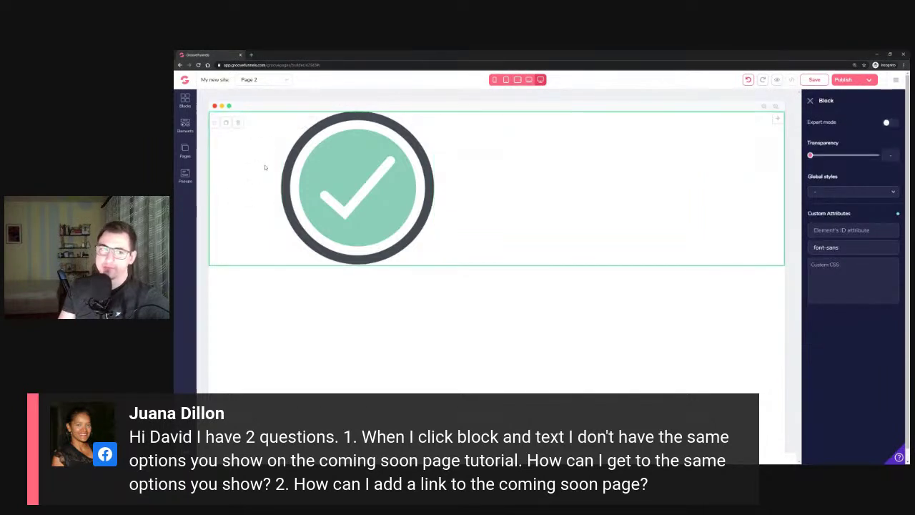
{"action": "left_click", "coordinate": [233, 122]}
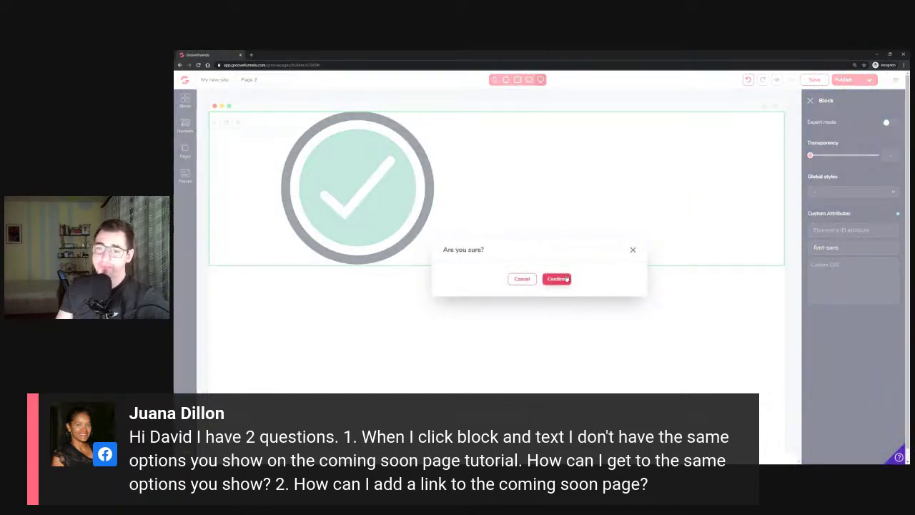
{"action": "left_click", "coordinate": [565, 278]}
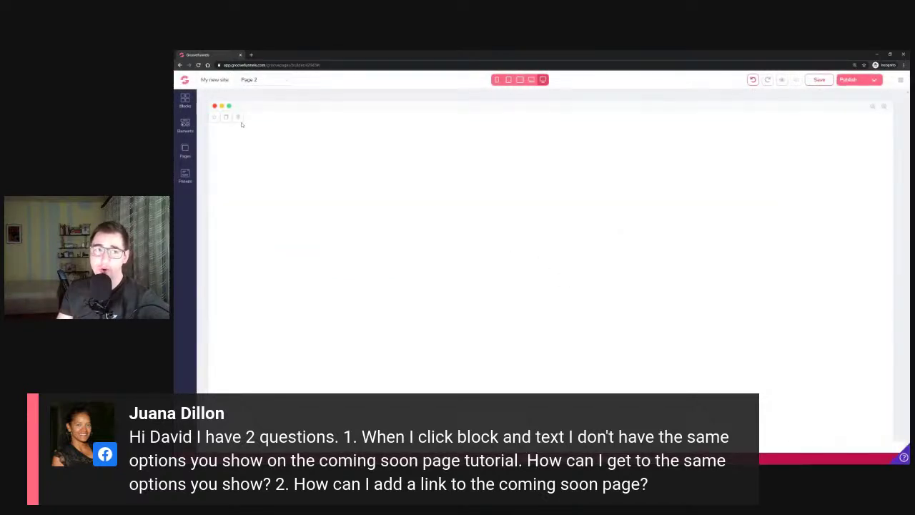
{"action": "left_click", "coordinate": [237, 118]}
{"action": "left_click", "coordinate": [558, 278]}
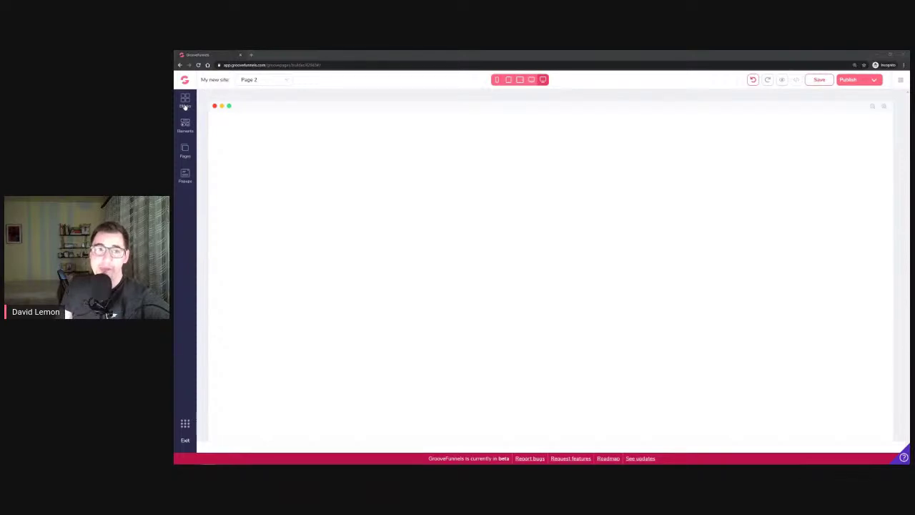
Go through the GrooveFunnels dashboard to GroovePages and open the Coming Soon Pages site in the editor
{"action": "left_click", "coordinate": [185, 105]}
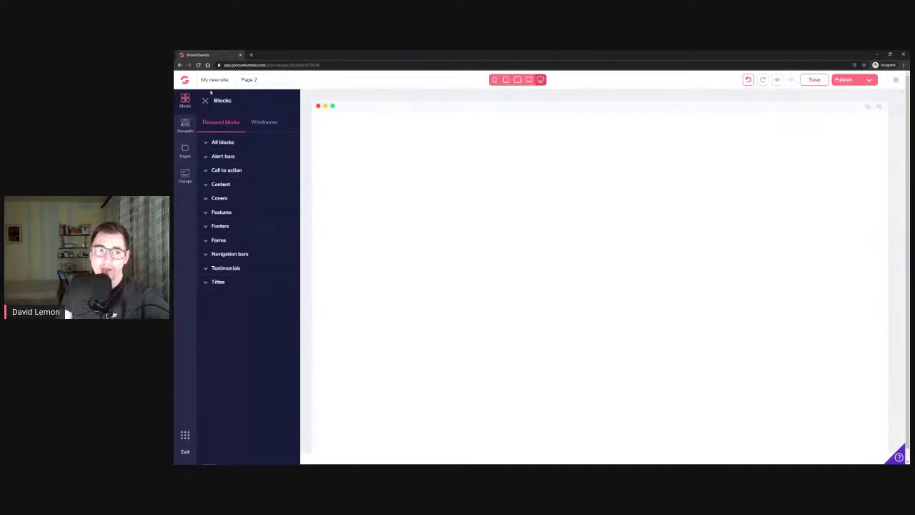
{"action": "left_click", "coordinate": [184, 80]}
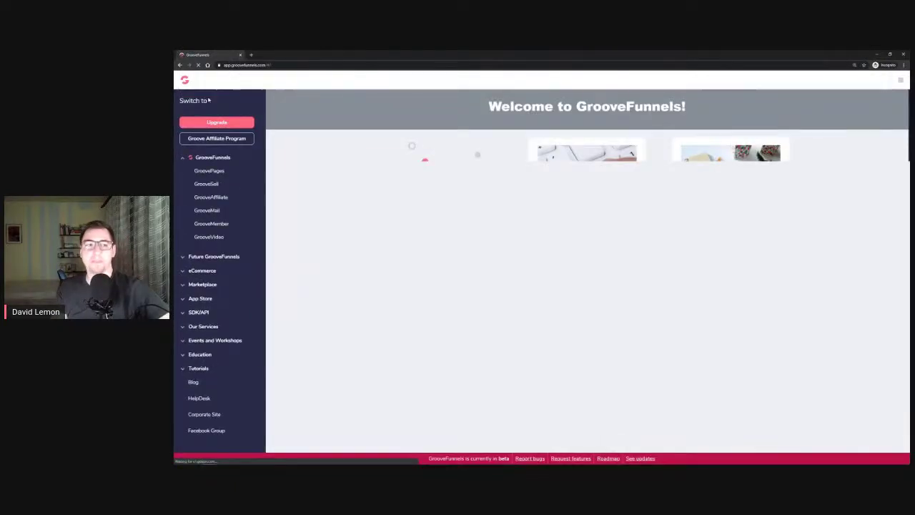
{"action": "left_click", "coordinate": [222, 172]}
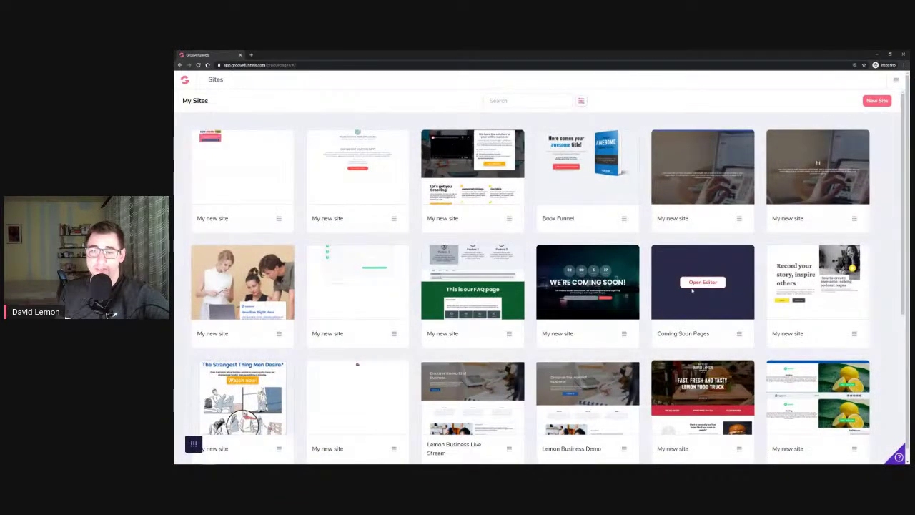
{"action": "left_click", "coordinate": [697, 283]}
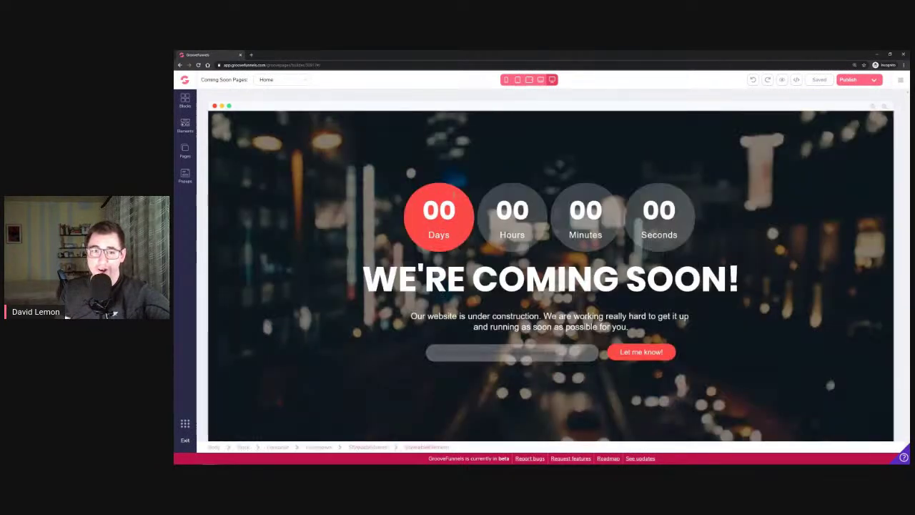
Inspect the Days countdown, the designed-blocks library, and the email signup field and its container
{"action": "left_click", "coordinate": [439, 210]}
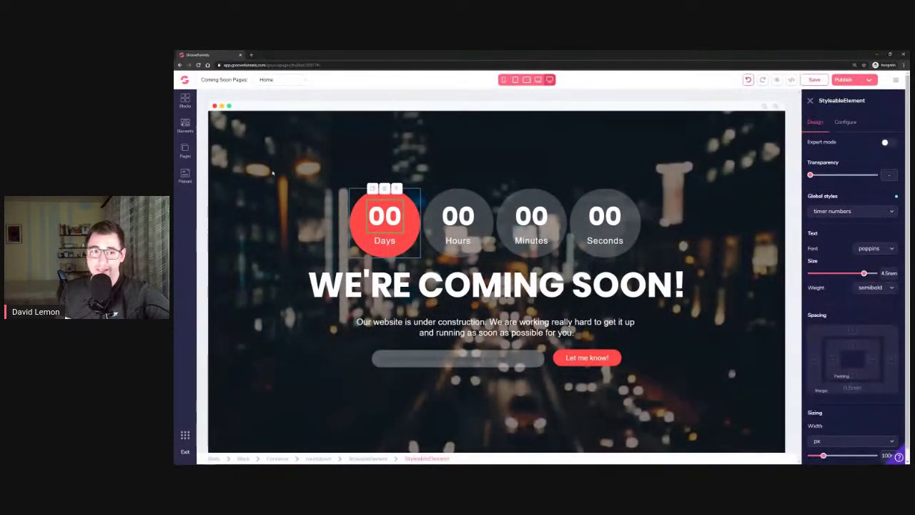
{"action": "left_click", "coordinate": [186, 125]}
{"action": "left_click", "coordinate": [185, 101]}
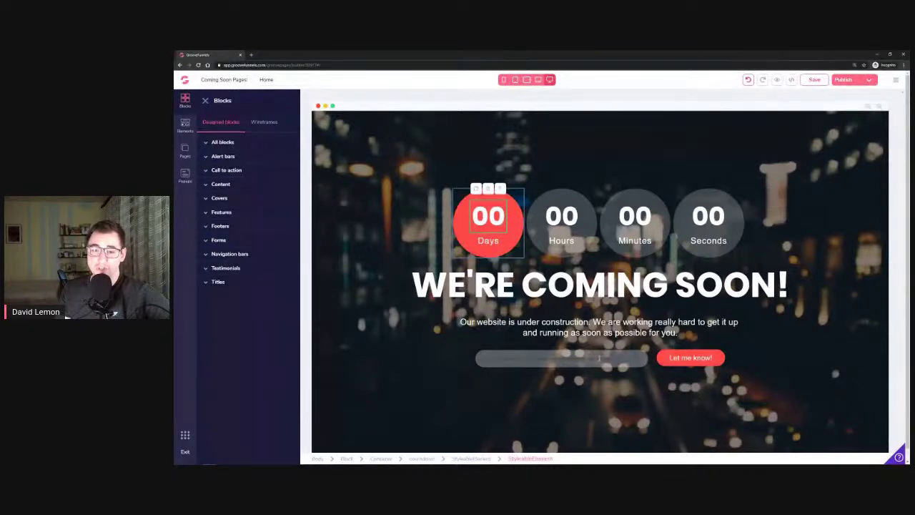
{"action": "left_click", "coordinate": [599, 359]}
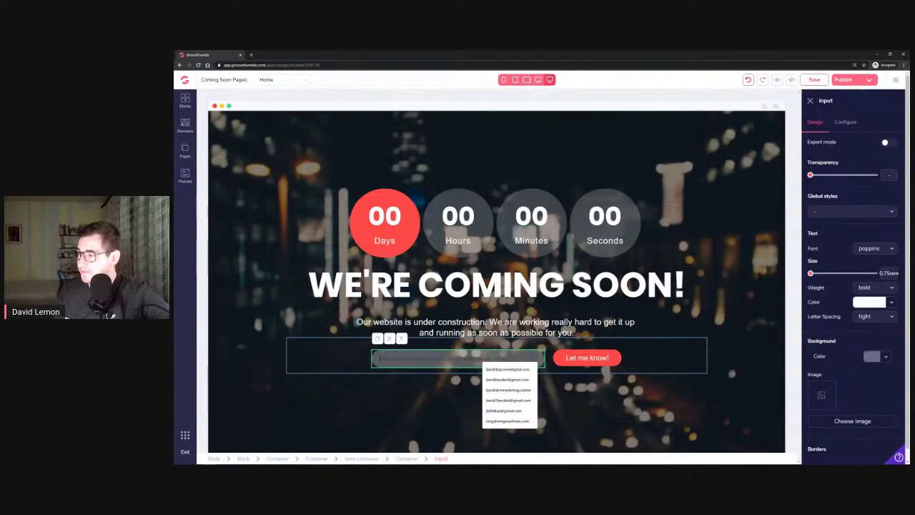
{"action": "left_click", "coordinate": [665, 327]}
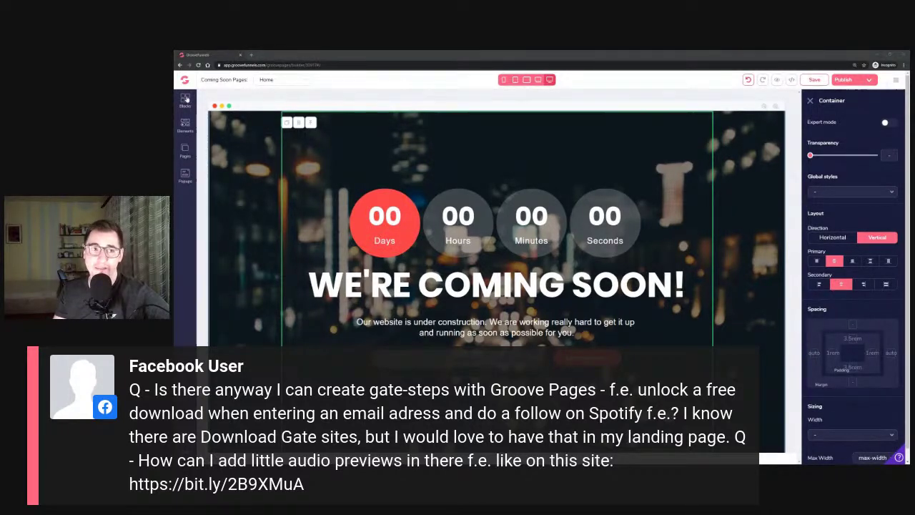
Return via the GrooveFunnels dashboard to the GroovePages My Sites list
{"action": "left_click", "coordinate": [185, 81]}
{"action": "left_click", "coordinate": [210, 171]}
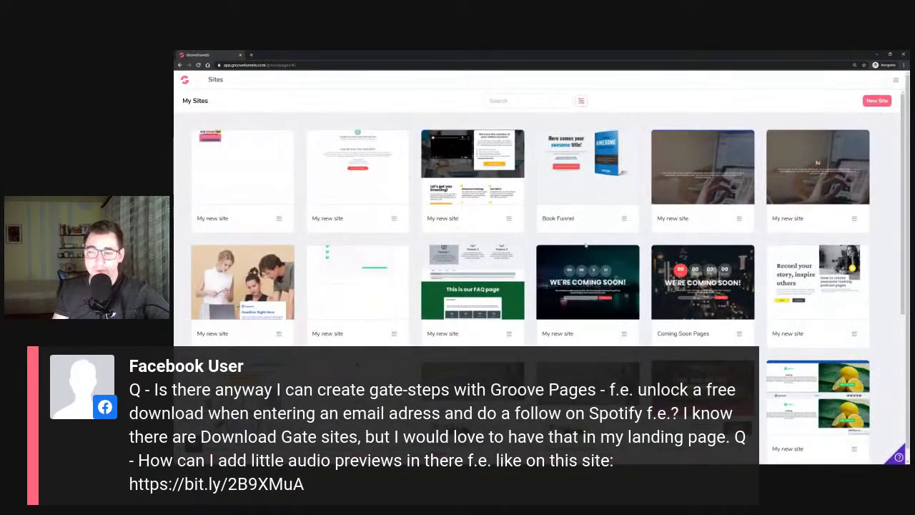
{"action": "scroll", "coordinate": [544, 281], "scroll_direction": "down", "scroll_amount": 1}
Open the Record your story site, check its Popups list, then go back to Sites
{"action": "left_click", "coordinate": [819, 206]}
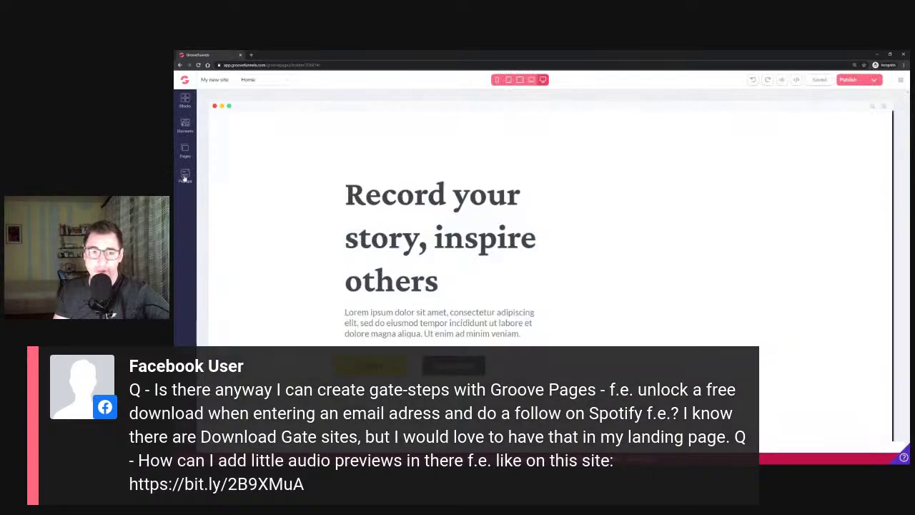
{"action": "left_click", "coordinate": [184, 176]}
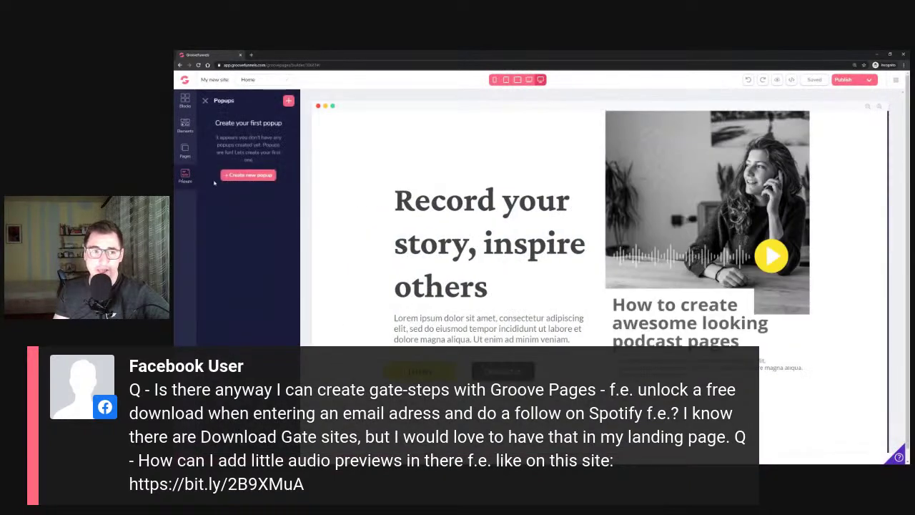
{"action": "left_click", "coordinate": [205, 101]}
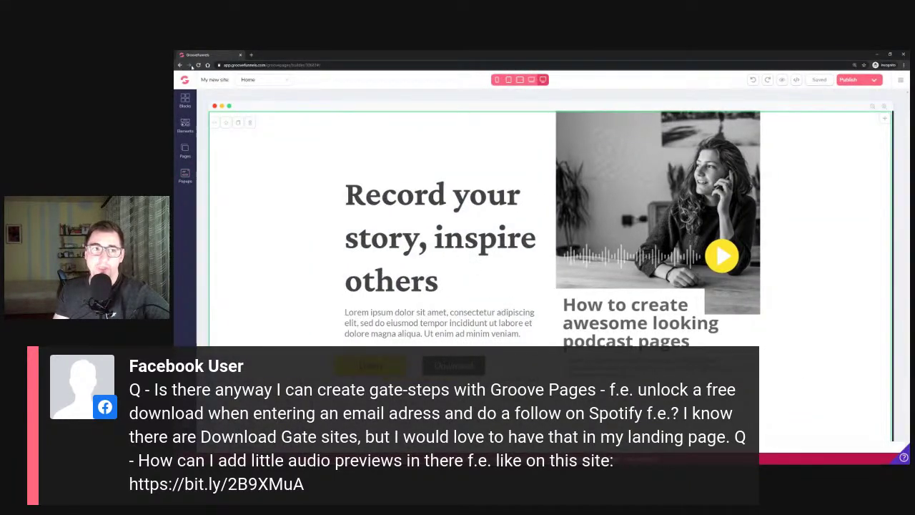
{"action": "left_click", "coordinate": [181, 66]}
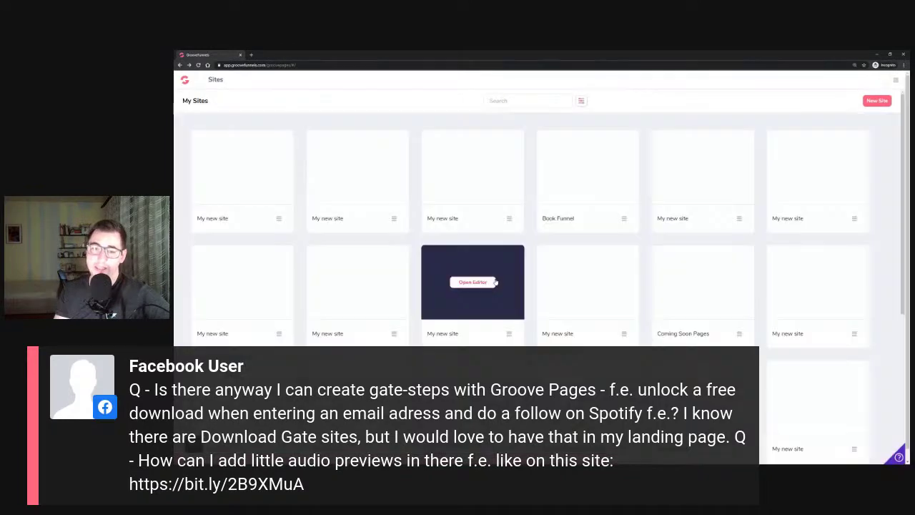
Scroll down the sites list and open the Podcast Template site in the editor
{"action": "scroll", "coordinate": [538, 285], "scroll_direction": "down", "scroll_amount": 3}
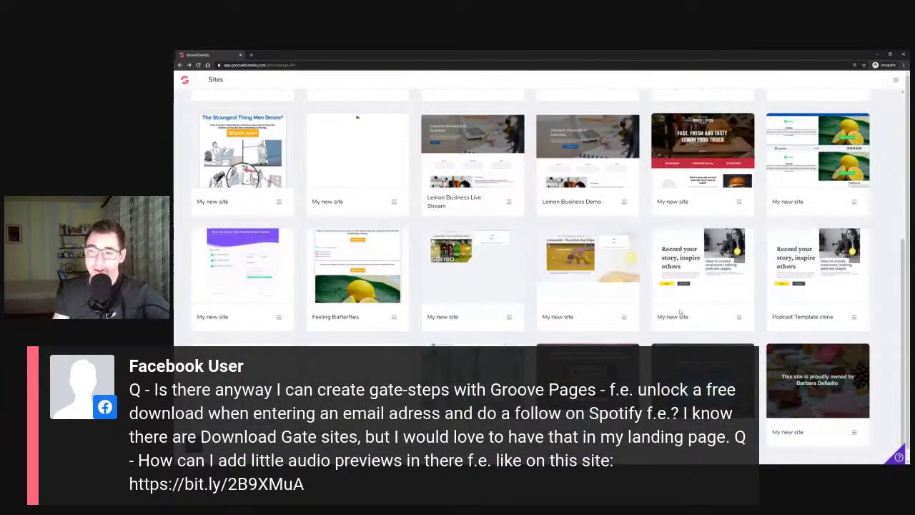
{"action": "mouse_move", "coordinate": [704, 266]}
{"action": "scroll", "coordinate": [816, 272], "scroll_direction": "down", "scroll_amount": 1}
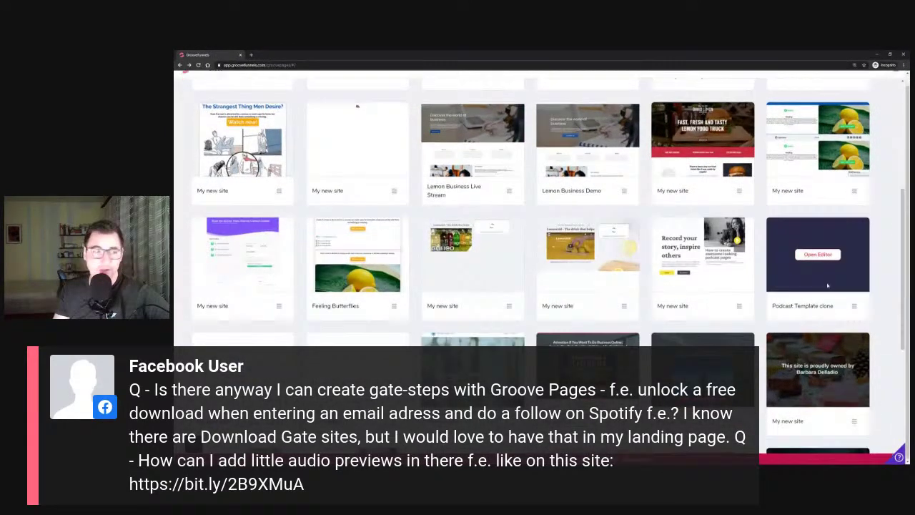
{"action": "scroll", "coordinate": [823, 279], "scroll_direction": "down", "scroll_amount": 2}
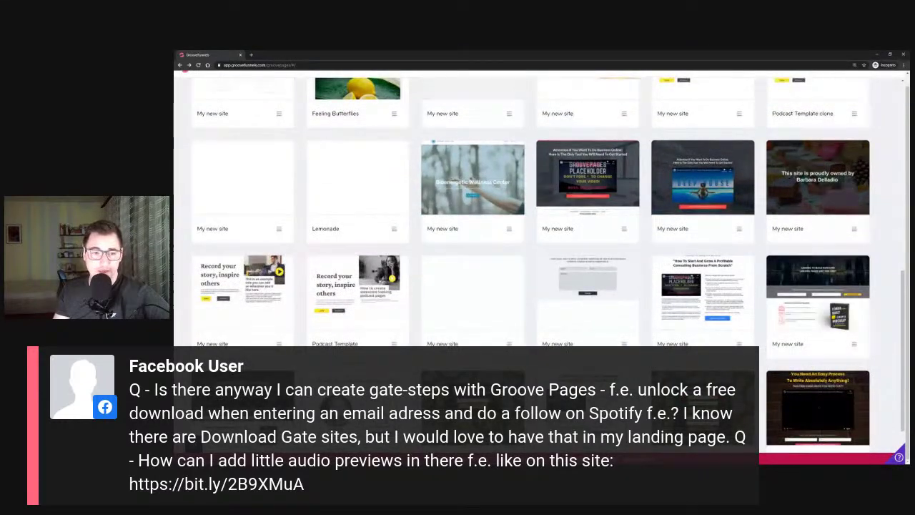
{"action": "left_click", "coordinate": [360, 294]}
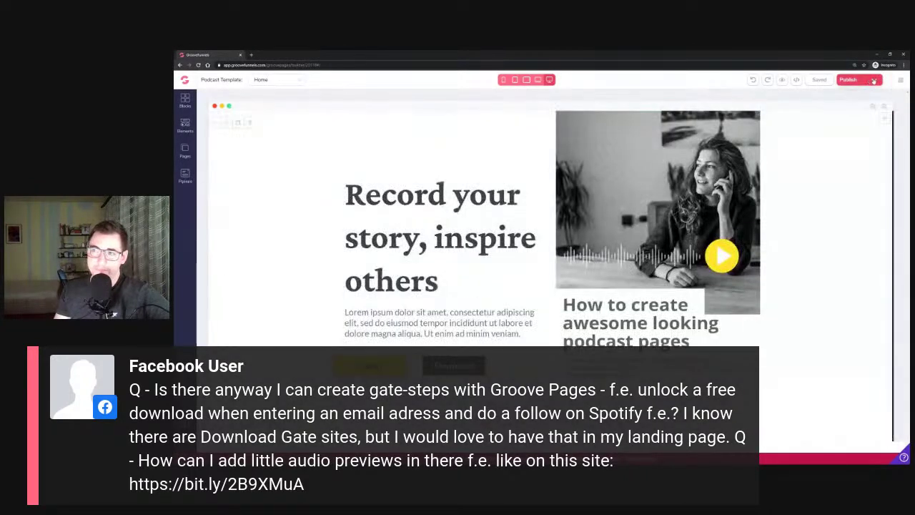
View the published podcast site live and open its audio preview popup
{"action": "left_click", "coordinate": [873, 80]}
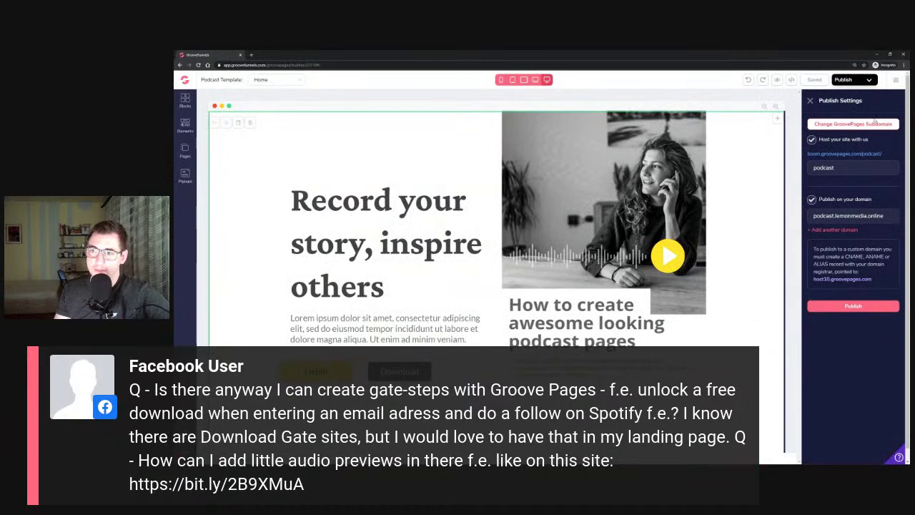
{"action": "left_click", "coordinate": [873, 154]}
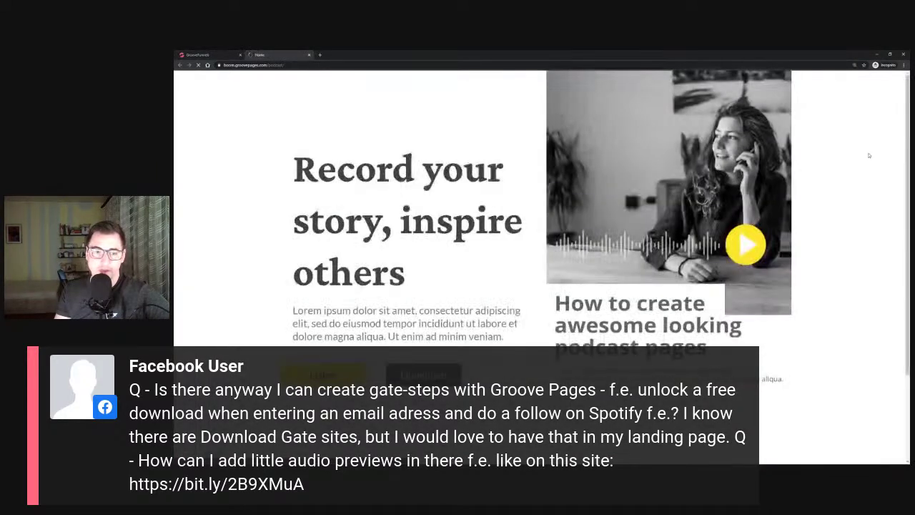
{"action": "left_click", "coordinate": [324, 376]}
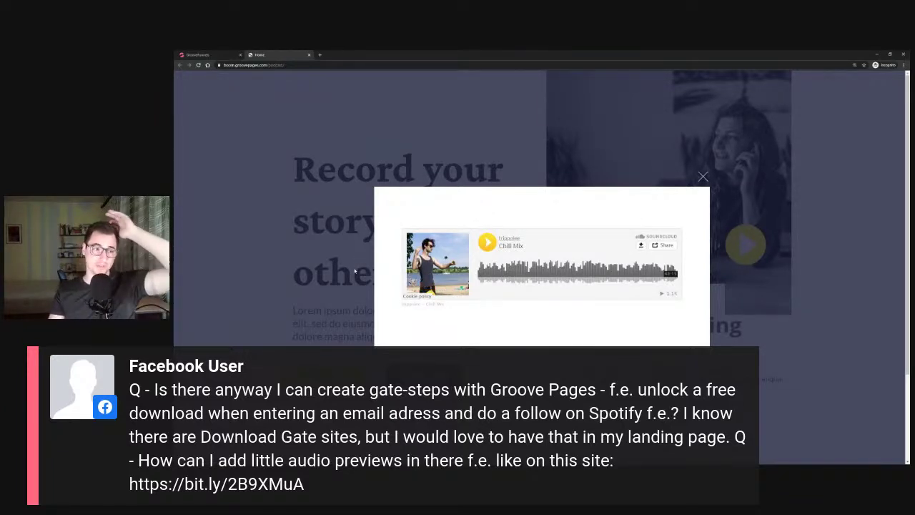
{"action": "mouse_move", "coordinate": [438, 237]}
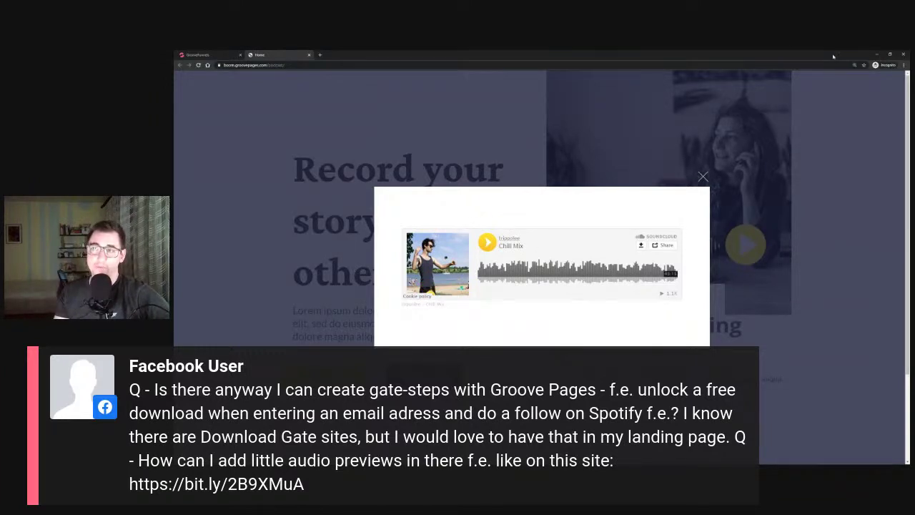
Minimize the browser, restore the Q&A document, and switch to the GrooveDigital group's google drive results
{"action": "left_click", "coordinate": [877, 55]}
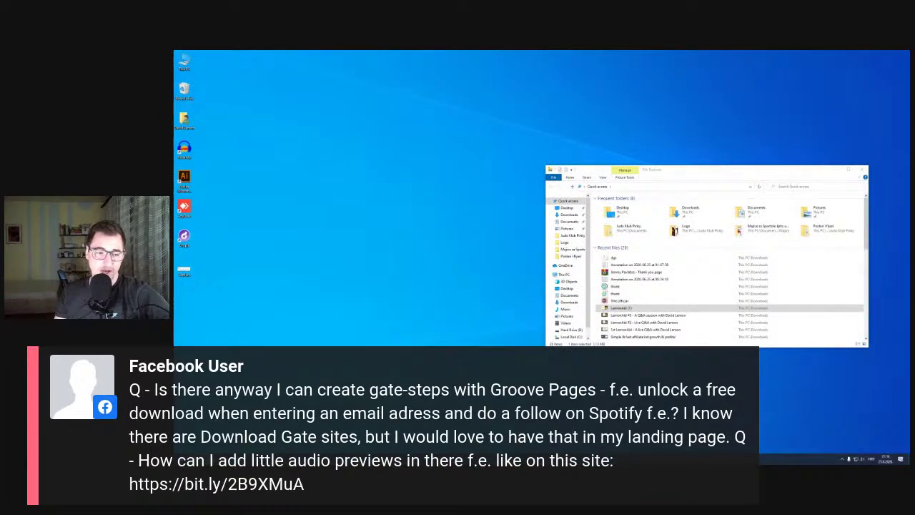
{"action": "mouse_move", "coordinate": [261, 434]}
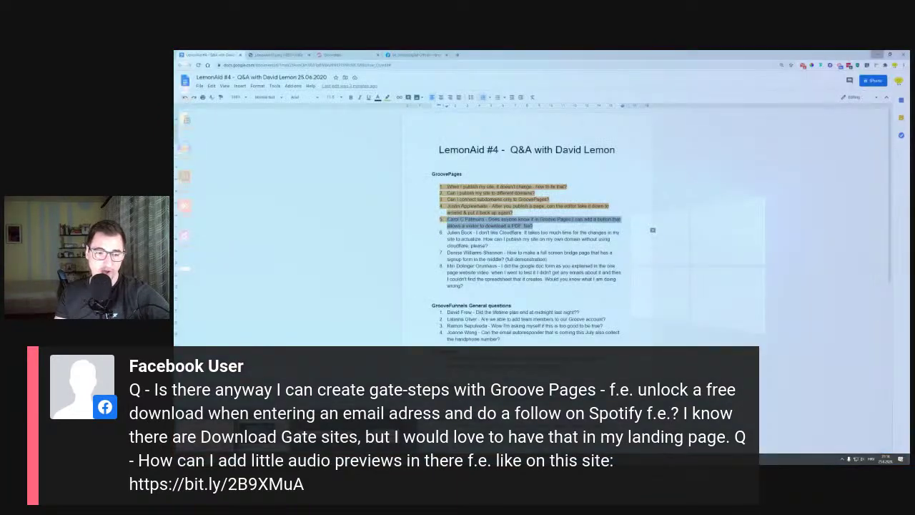
{"action": "left_click", "coordinate": [261, 434]}
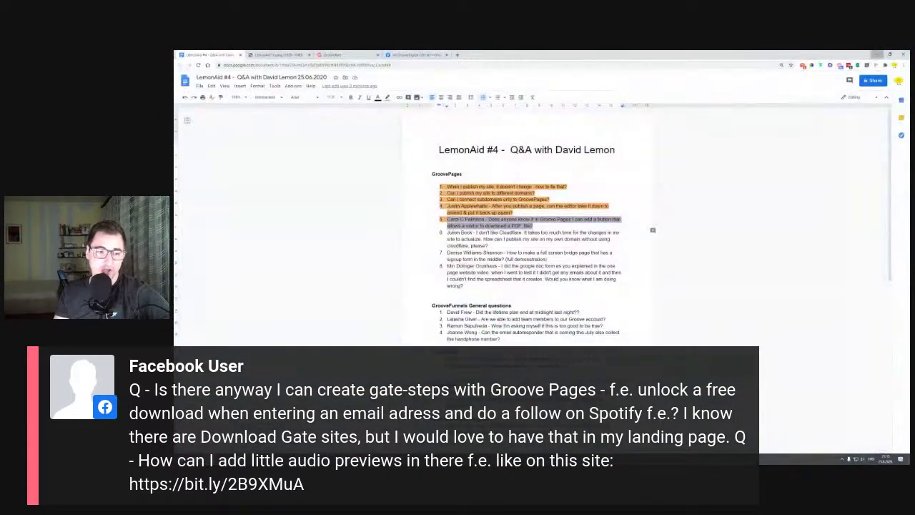
{"action": "left_click", "coordinate": [436, 54]}
Replace the group search text with 'podcast page' and run the search
{"action": "scroll", "coordinate": [762, 86], "scroll_direction": "up", "scroll_amount": 5}
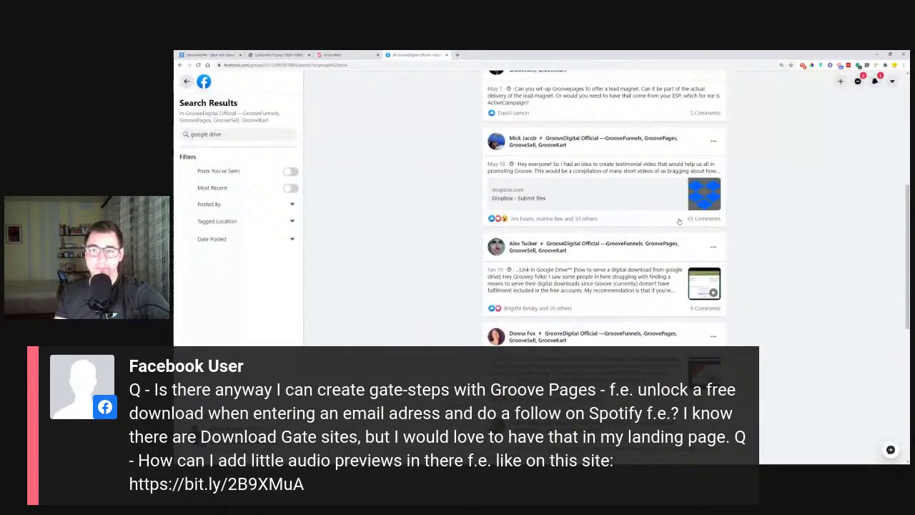
{"action": "left_click_drag", "start_coordinate": [232, 133], "coordinate": [174, 140]}
{"action": "type", "text": "podc"}
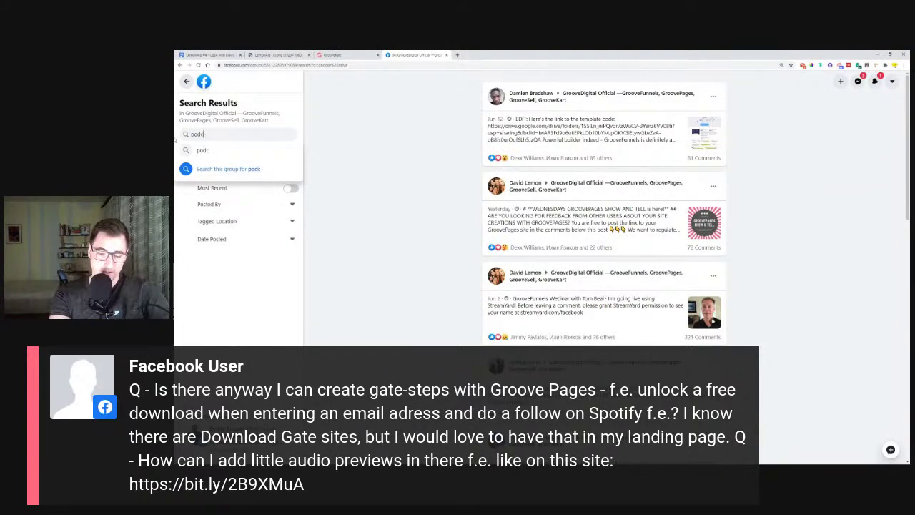
{"action": "type", "text": "ast page"}
{"action": "key", "text": "Return"}
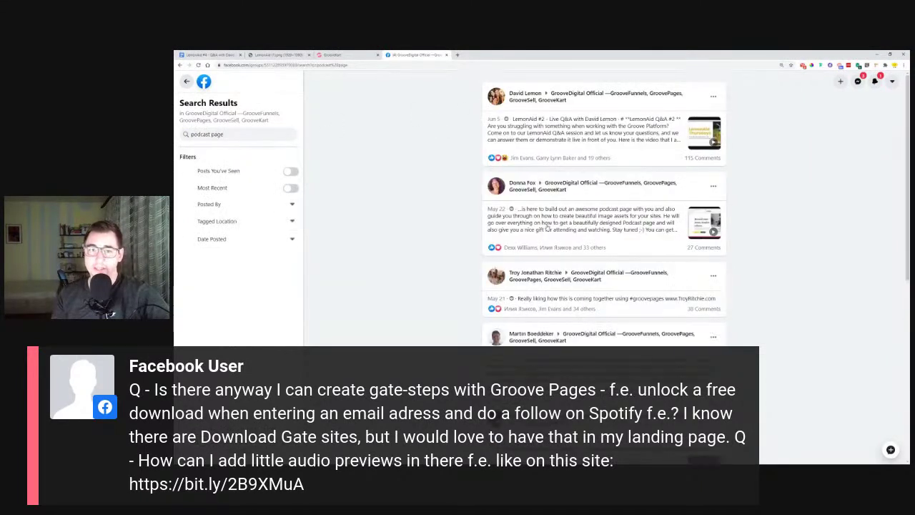
Open a podcast page result, browse the Live Demos topic posts, then minimize the browser
{"action": "left_click", "coordinate": [694, 221]}
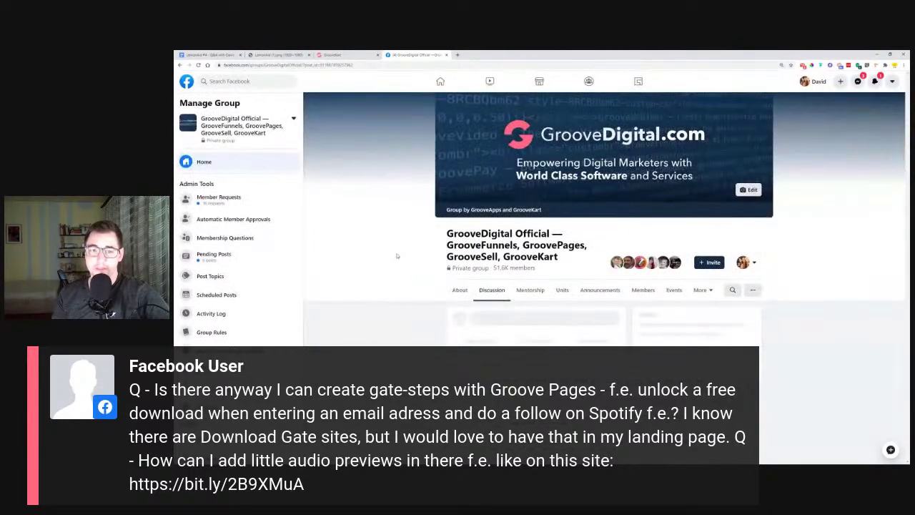
{"action": "scroll", "coordinate": [406, 263], "scroll_direction": "down", "scroll_amount": 5}
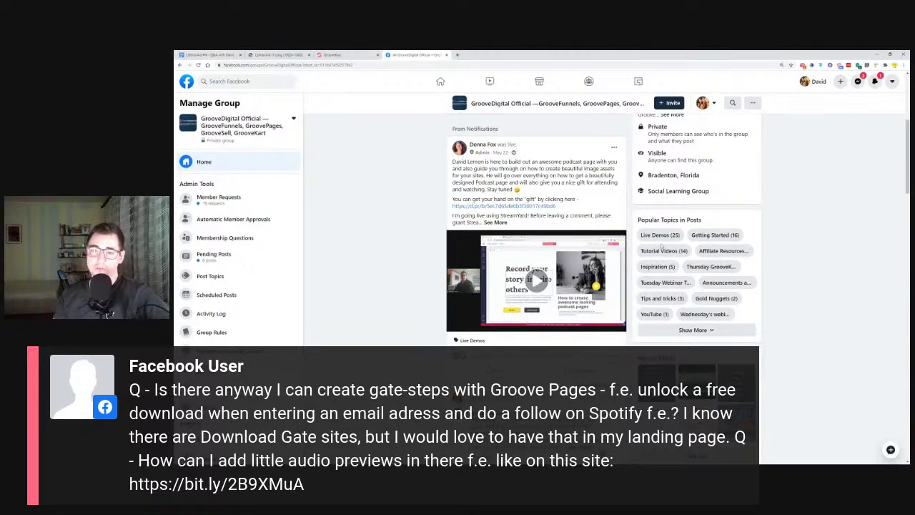
{"action": "left_click", "coordinate": [673, 235]}
{"action": "scroll", "coordinate": [391, 260], "scroll_direction": "down", "scroll_amount": 2}
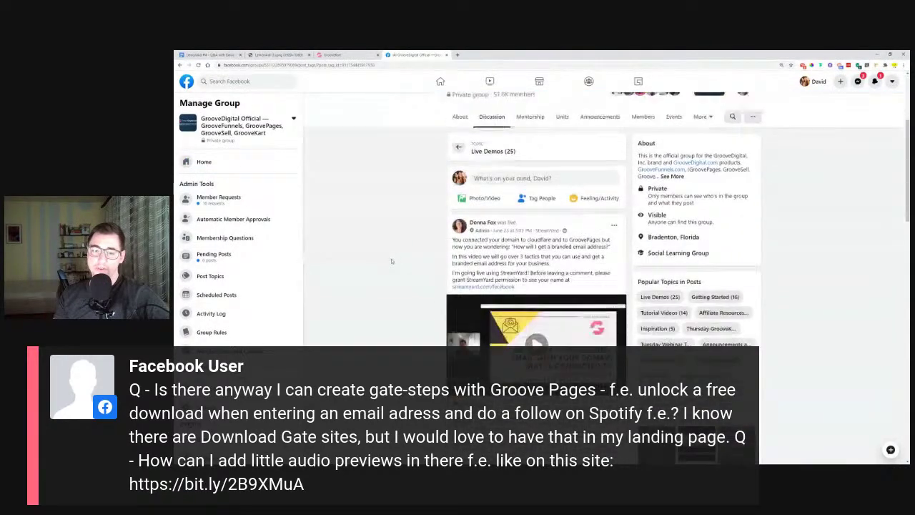
{"action": "scroll", "coordinate": [391, 260], "scroll_direction": "down", "scroll_amount": 10}
{"action": "scroll", "coordinate": [401, 257], "scroll_direction": "down", "scroll_amount": 15}
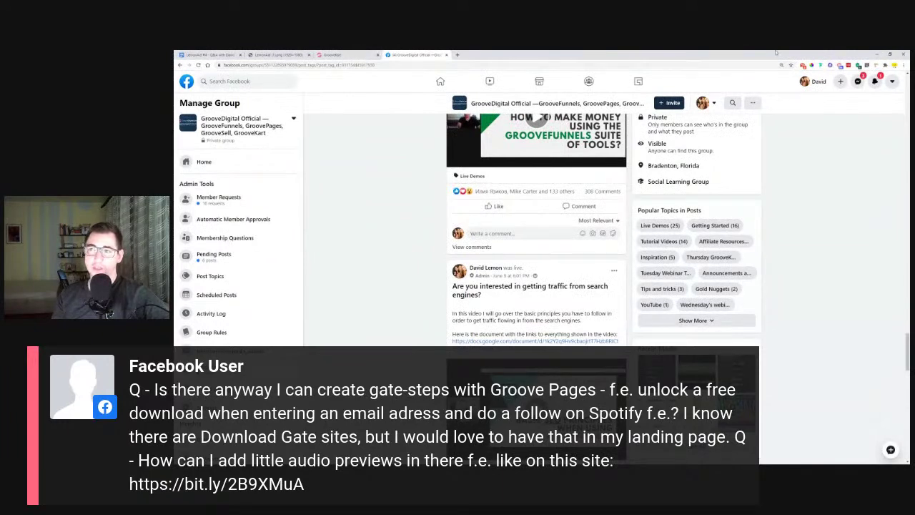
{"action": "left_click", "coordinate": [876, 55]}
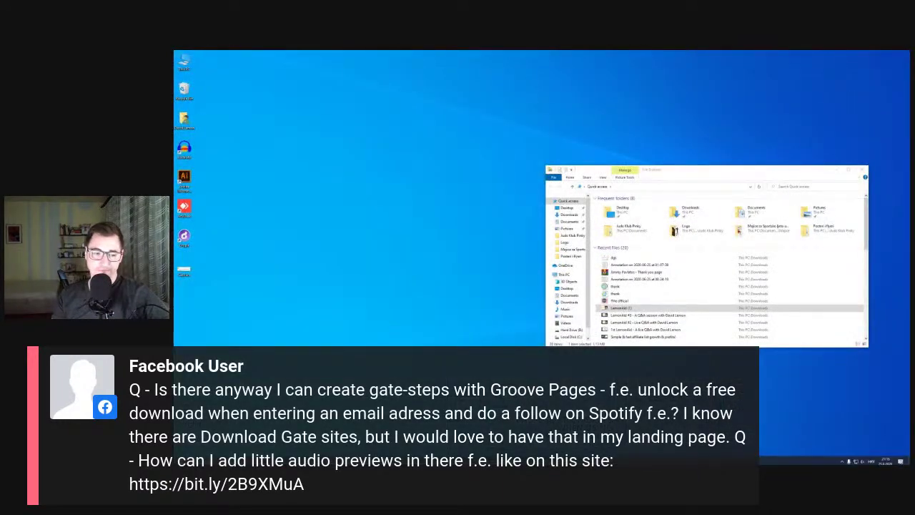
Restore the incognito browser window and close the SoundCloud popup over the podcast page
{"action": "left_click", "coordinate": [265, 436]}
{"action": "left_click", "coordinate": [704, 178]}
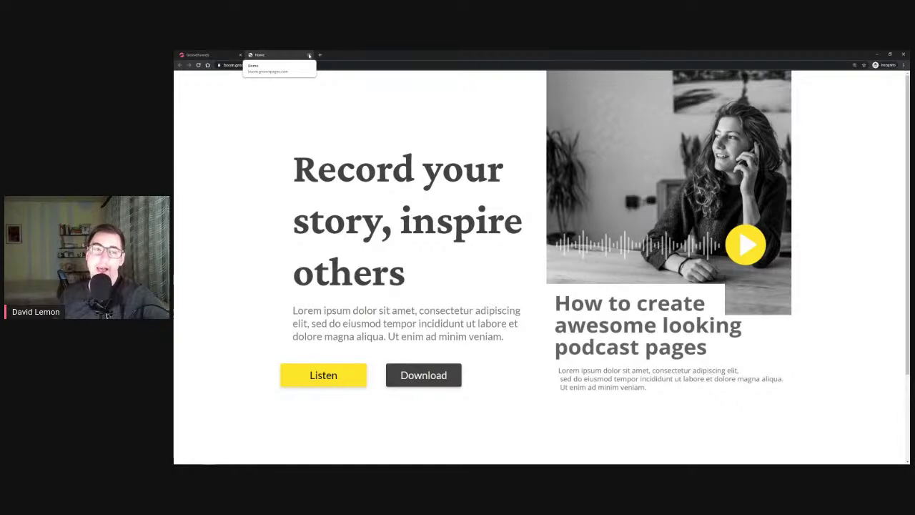
Go from the GroovePages editor tab through the dashboard to GrooveSell's Product Funnels list
{"action": "left_click", "coordinate": [211, 56]}
{"action": "left_click", "coordinate": [187, 79]}
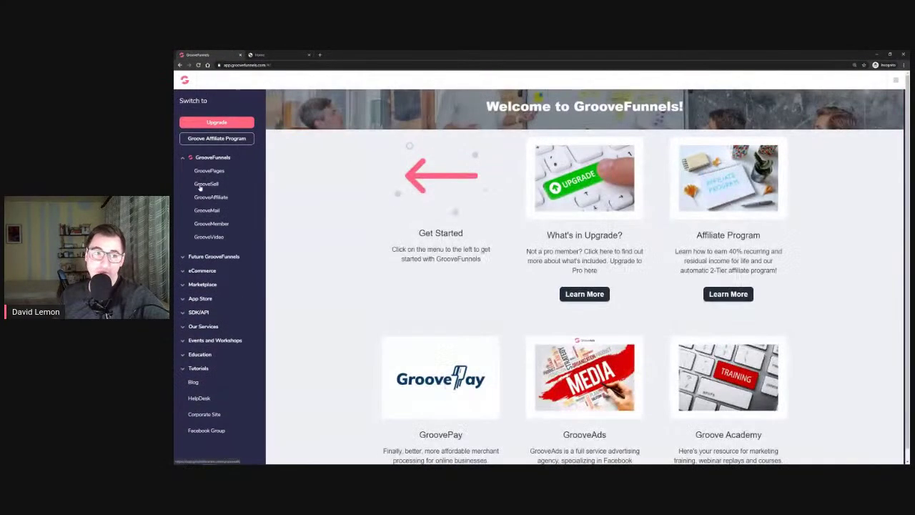
{"action": "left_click", "coordinate": [203, 185]}
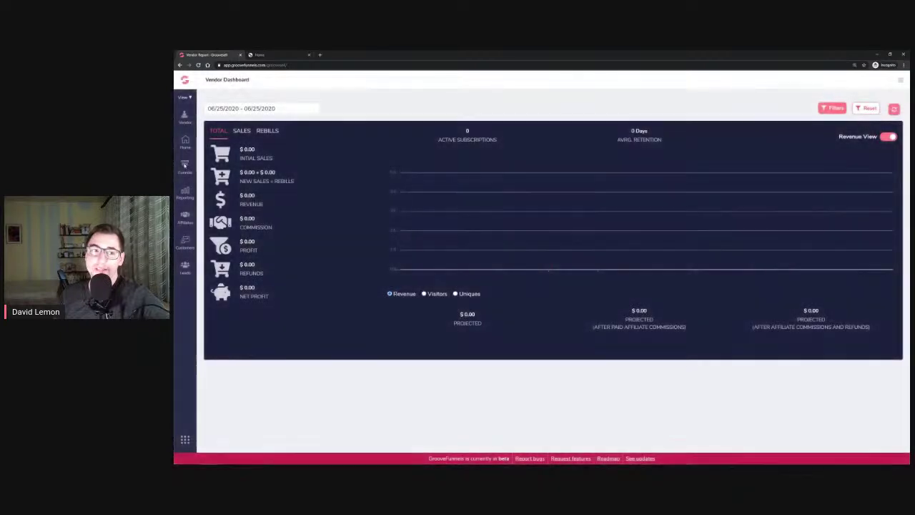
{"action": "left_click", "coordinate": [185, 165]}
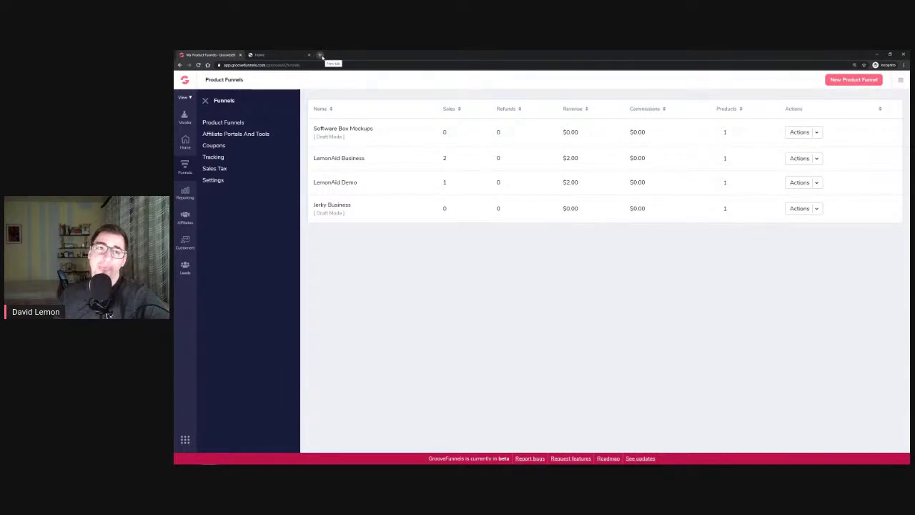
{"action": "left_click", "coordinate": [320, 55]}
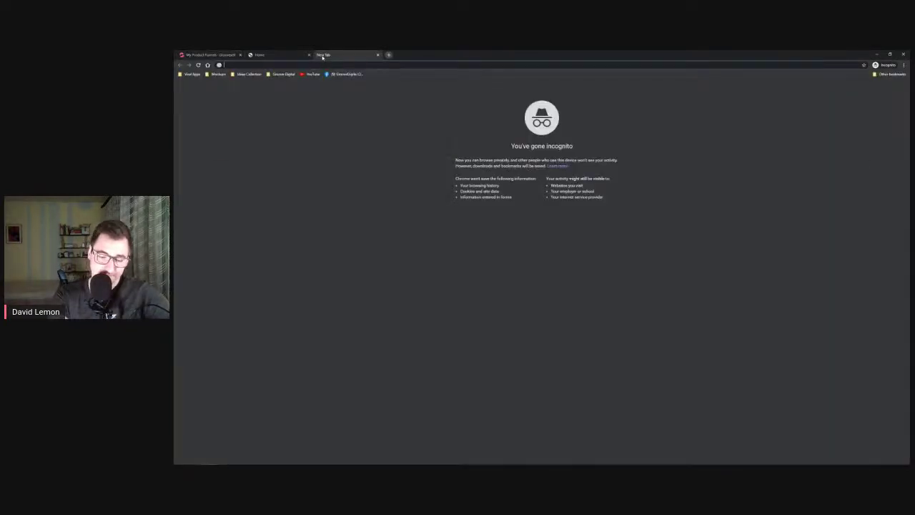
Log into the GrooveKart store admin at my.groovekart.com using the saved login
{"action": "type", "text": "my.groovekart.com"}
{"action": "key", "text": "Return"}
{"action": "left_click", "coordinate": [501, 176]}
{"action": "left_click", "coordinate": [480, 194]}
{"action": "key", "text": "Return"}
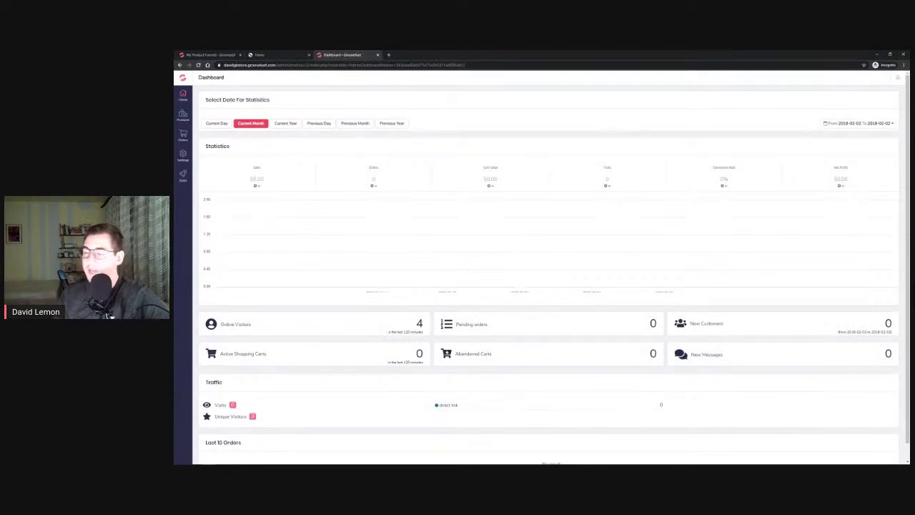
Go to Products > My Products and start adding the first product
{"action": "left_click", "coordinate": [182, 116]}
{"action": "left_click", "coordinate": [213, 114]}
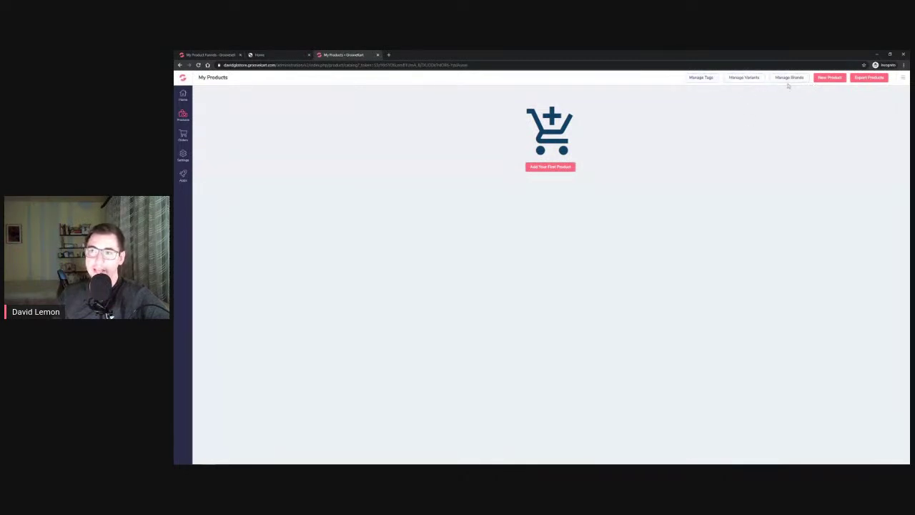
{"action": "left_click", "coordinate": [547, 169]}
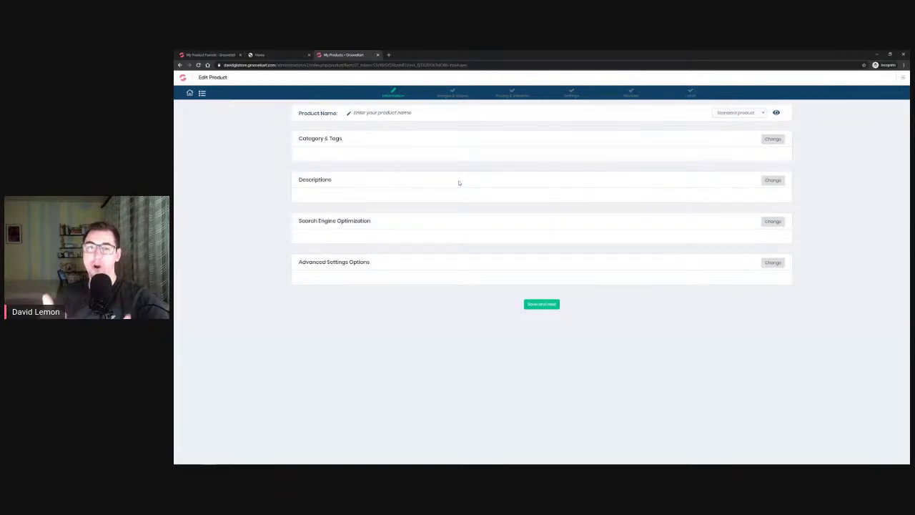
{"action": "left_click", "coordinate": [208, 54]}
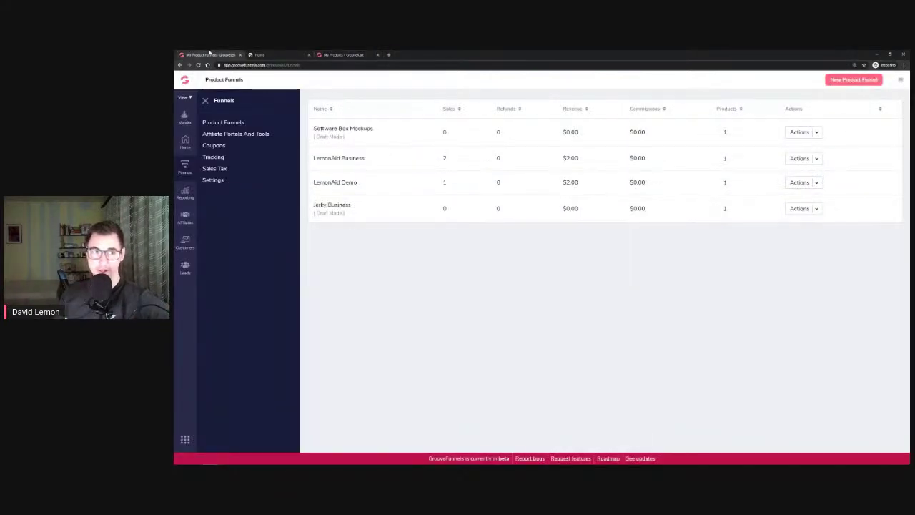
{"action": "left_click", "coordinate": [186, 81]}
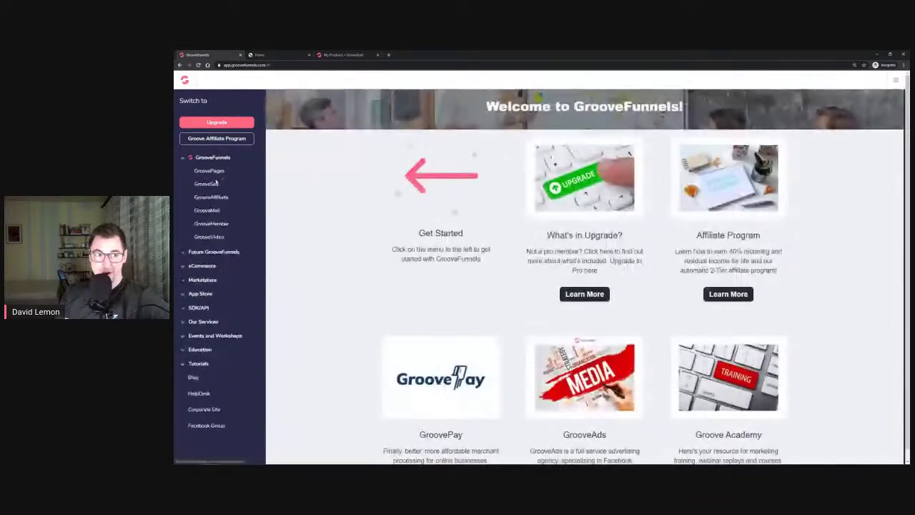
{"action": "left_click", "coordinate": [202, 272]}
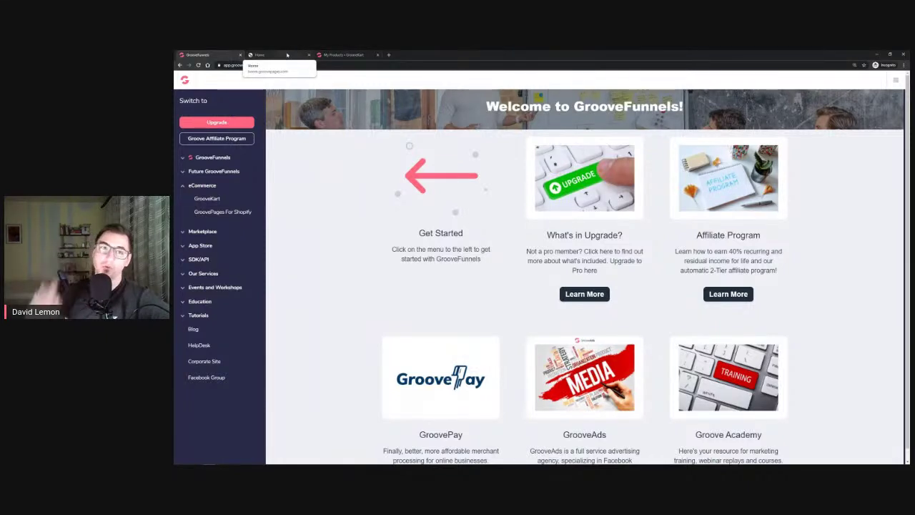
{"action": "left_click", "coordinate": [337, 55]}
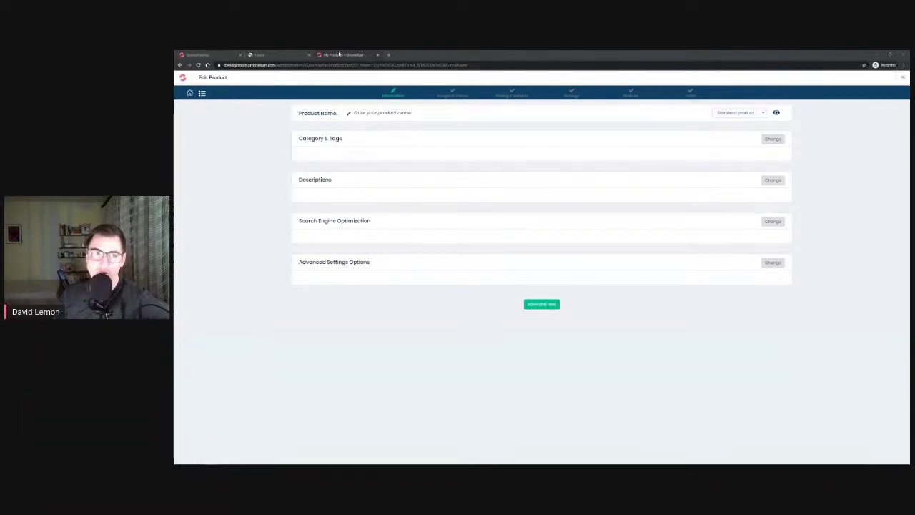
{"action": "left_click", "coordinate": [215, 55]}
Open the first GroovePages site in the editor and select its 'Headline Right Here' heading
{"action": "left_click", "coordinate": [206, 158]}
{"action": "left_click", "coordinate": [204, 178]}
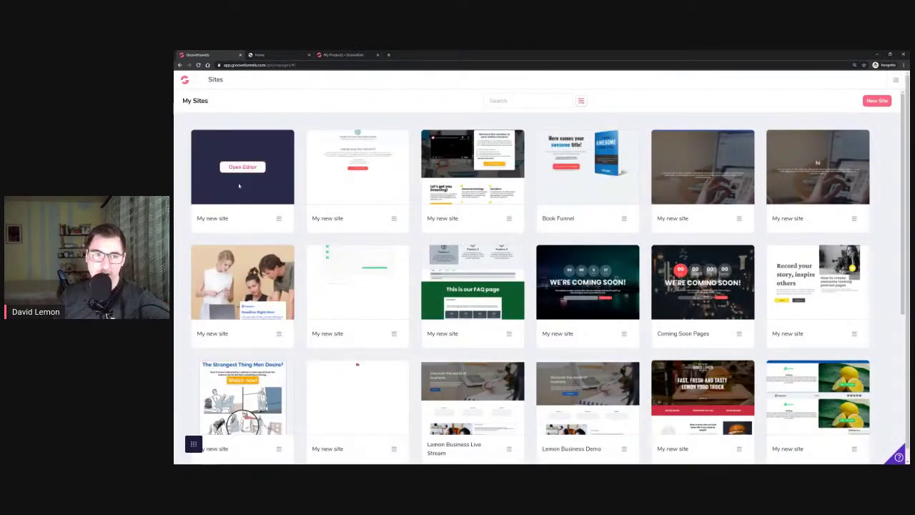
{"action": "left_click", "coordinate": [242, 167]}
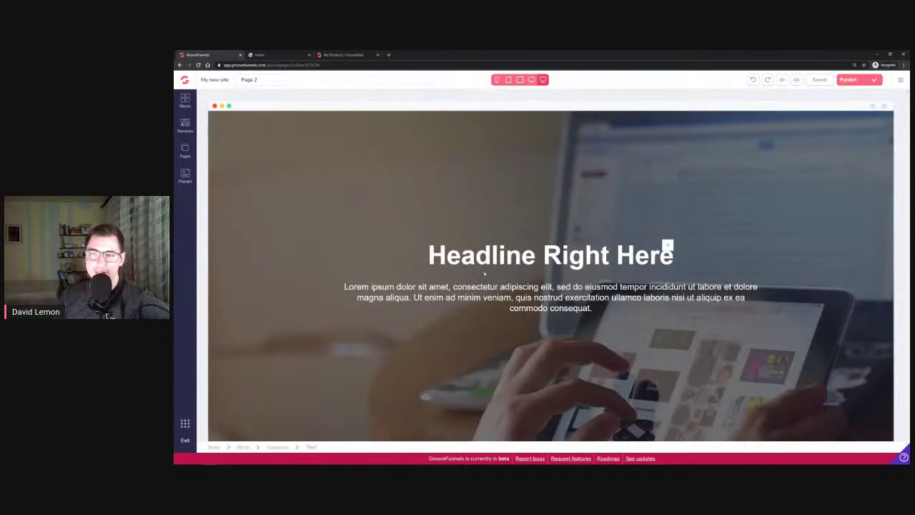
{"action": "left_click", "coordinate": [263, 149]}
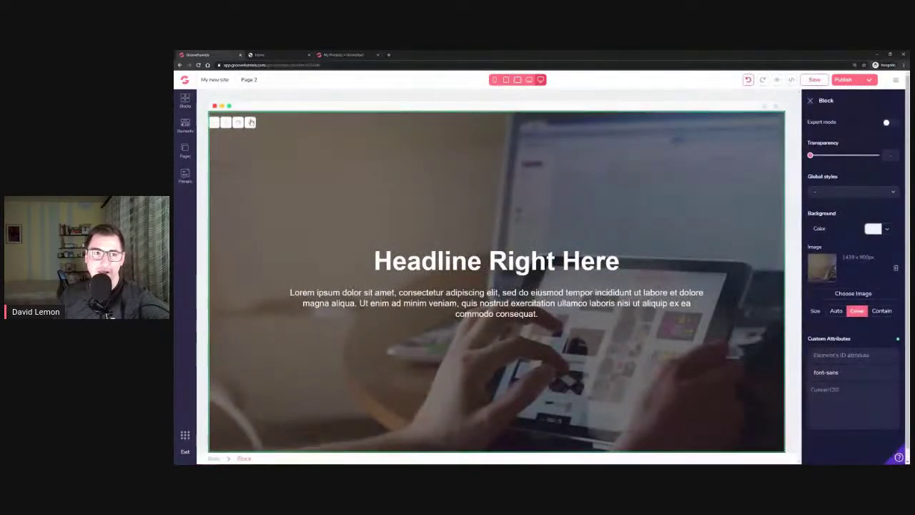
{"action": "left_click", "coordinate": [496, 261]}
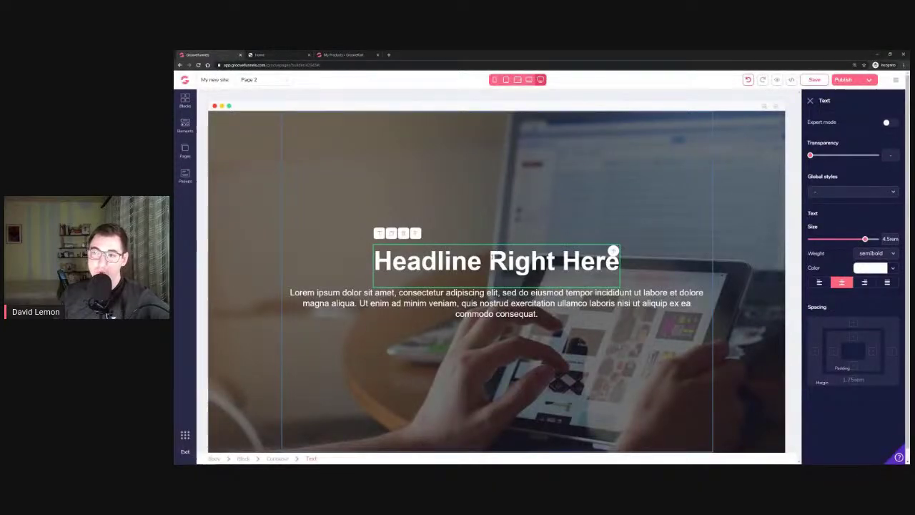
Open Page 2's Edit source code window from the </> toolbar icon
{"action": "left_click", "coordinate": [792, 81]}
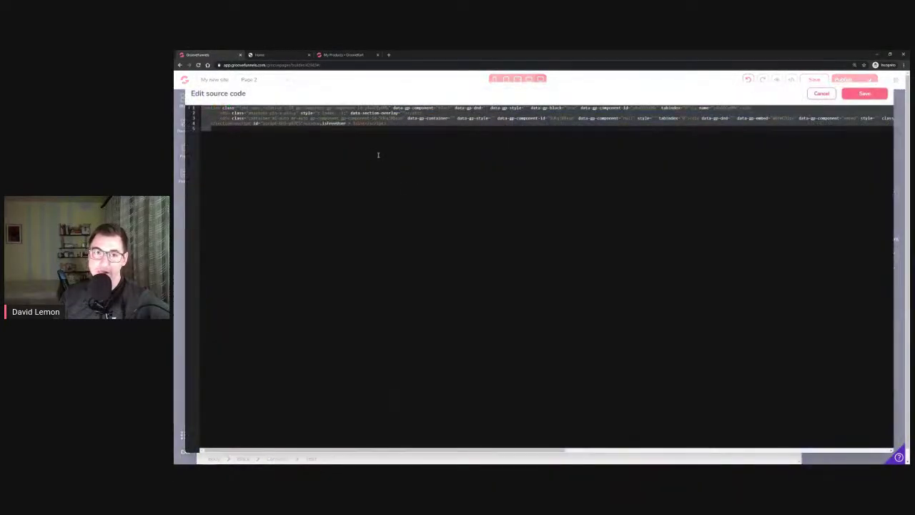
Cancel the source code editor and duplicate the 'Headline Right Here' heading
{"action": "left_click", "coordinate": [830, 94]}
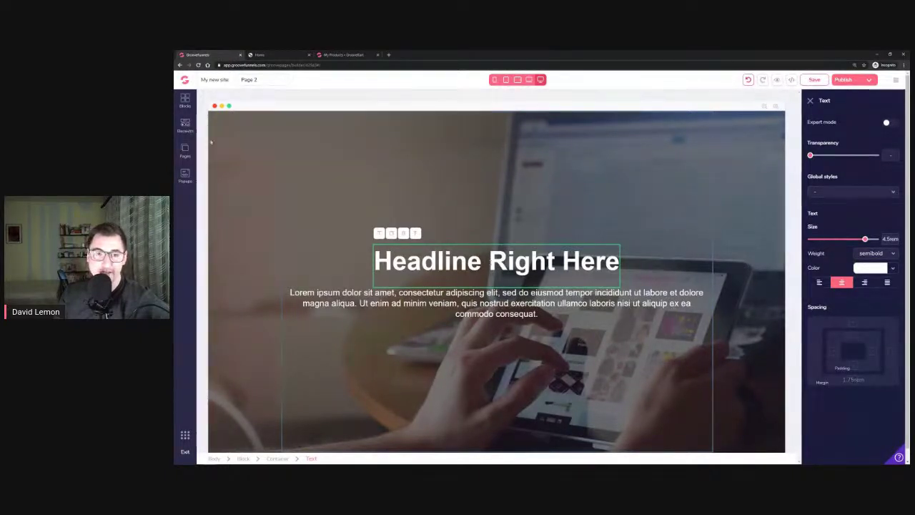
{"action": "left_click", "coordinate": [391, 233]}
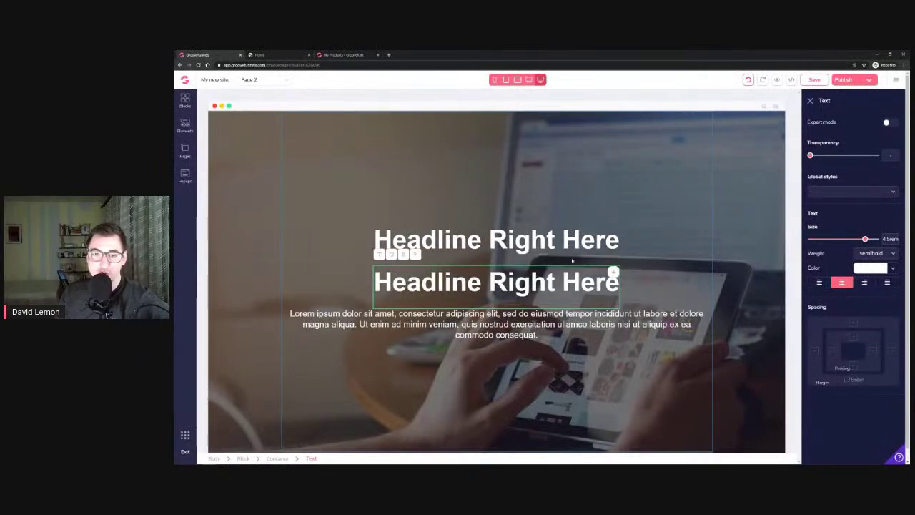
Shrink the duplicated headline's text size with the Size slider and enable expert mode
{"action": "left_click_drag", "start_coordinate": [866, 240], "coordinate": [838, 239]}
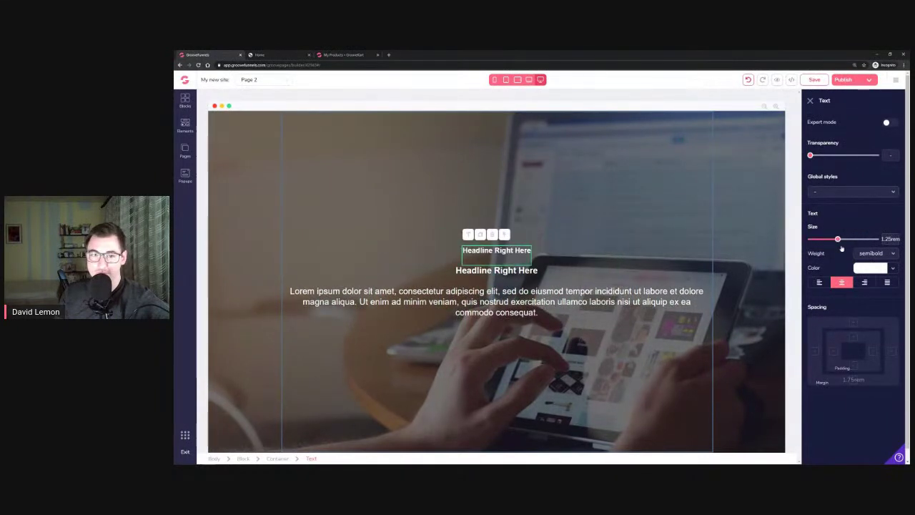
{"action": "left_click", "coordinate": [887, 123]}
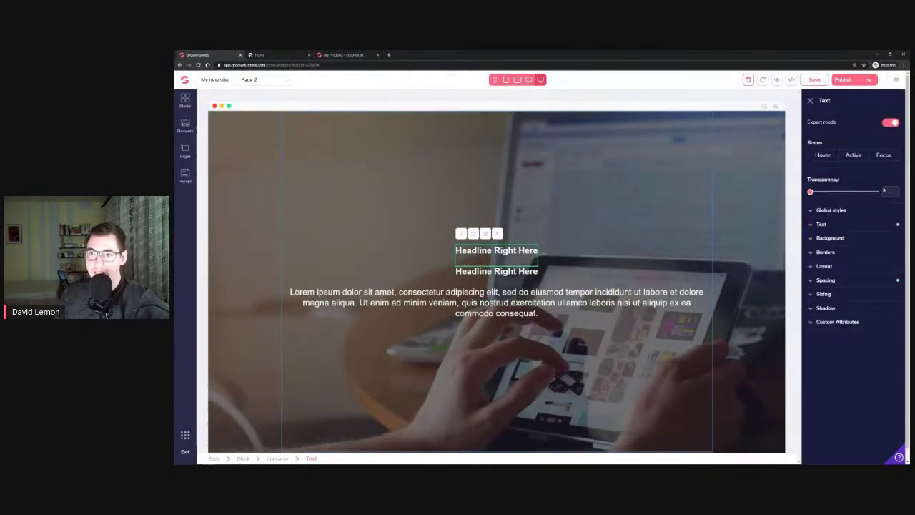
Set the hero container's Layout display to inline-flex
{"action": "left_click", "coordinate": [546, 263]}
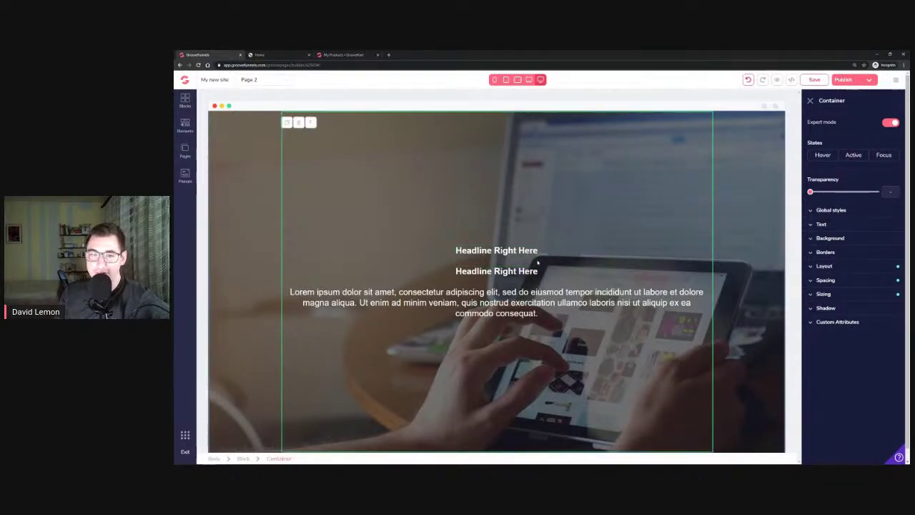
{"action": "left_click", "coordinate": [844, 267]}
{"action": "left_click", "coordinate": [876, 282]}
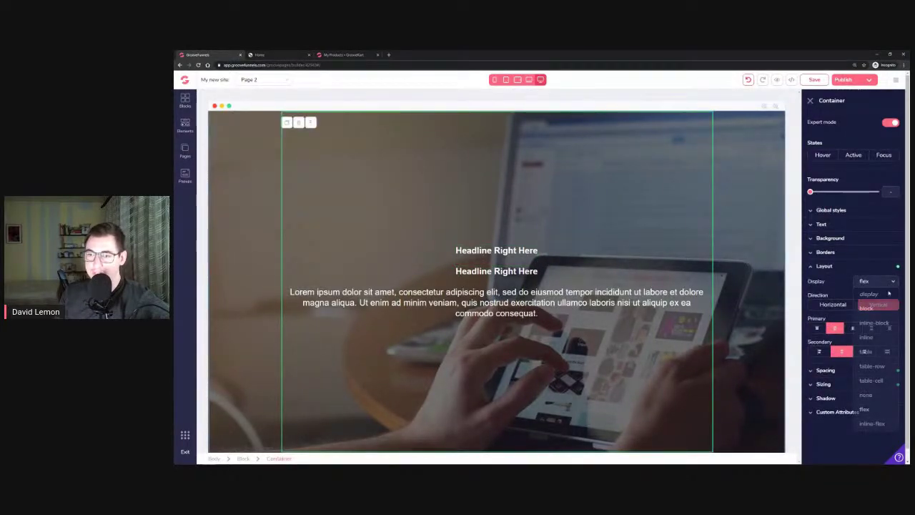
{"action": "left_click", "coordinate": [884, 324]}
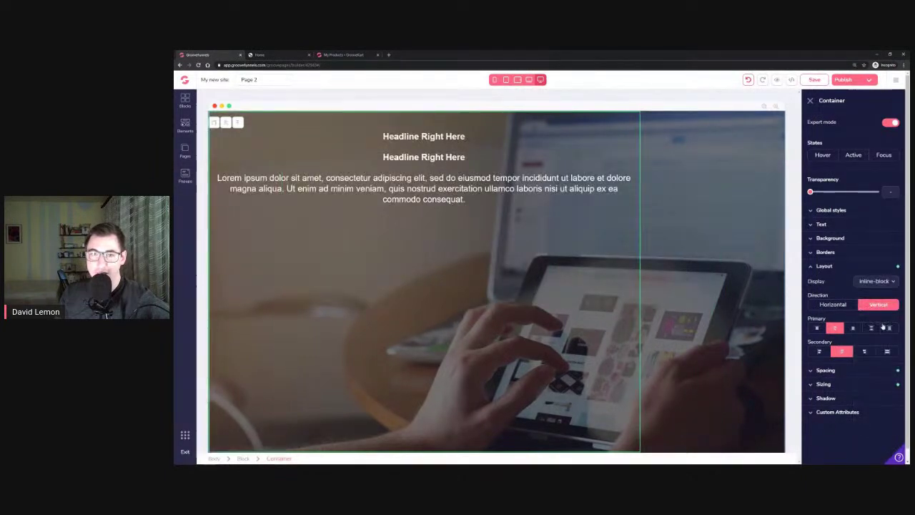
{"action": "left_click", "coordinate": [878, 280]}
{"action": "left_click", "coordinate": [872, 423]}
Set both 'Headline Right Here' headings' display to inline-flex
{"action": "left_click", "coordinate": [424, 251]}
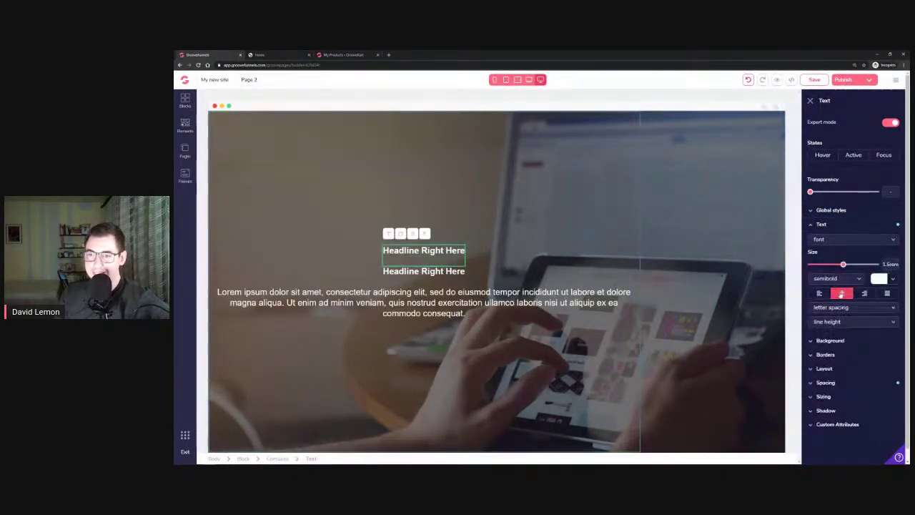
{"action": "left_click", "coordinate": [868, 369]}
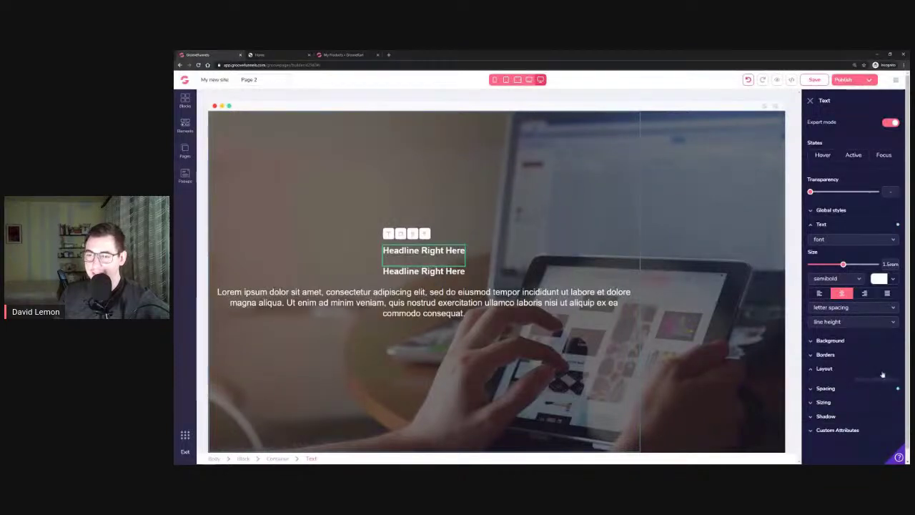
{"action": "left_click", "coordinate": [886, 385]}
{"action": "scroll", "coordinate": [878, 415], "scroll_direction": "down", "scroll_amount": 2}
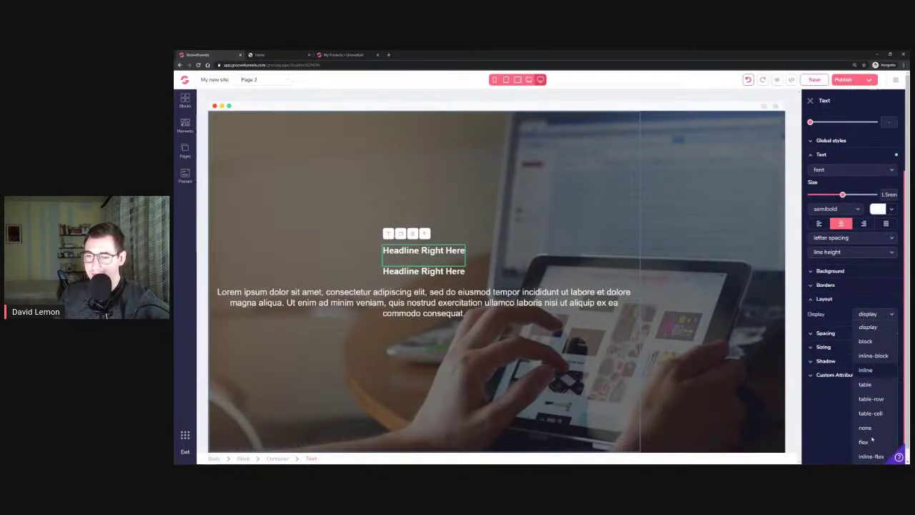
{"action": "left_click", "coordinate": [872, 457]}
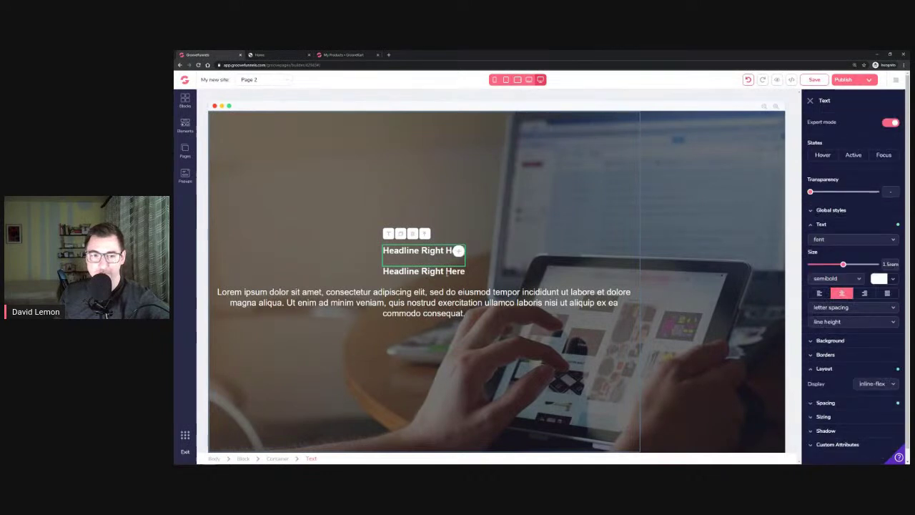
{"action": "left_click", "coordinate": [459, 272]}
{"action": "left_click", "coordinate": [893, 384]}
{"action": "scroll", "coordinate": [879, 415], "scroll_direction": "down", "scroll_amount": 2}
{"action": "left_click", "coordinate": [872, 457]}
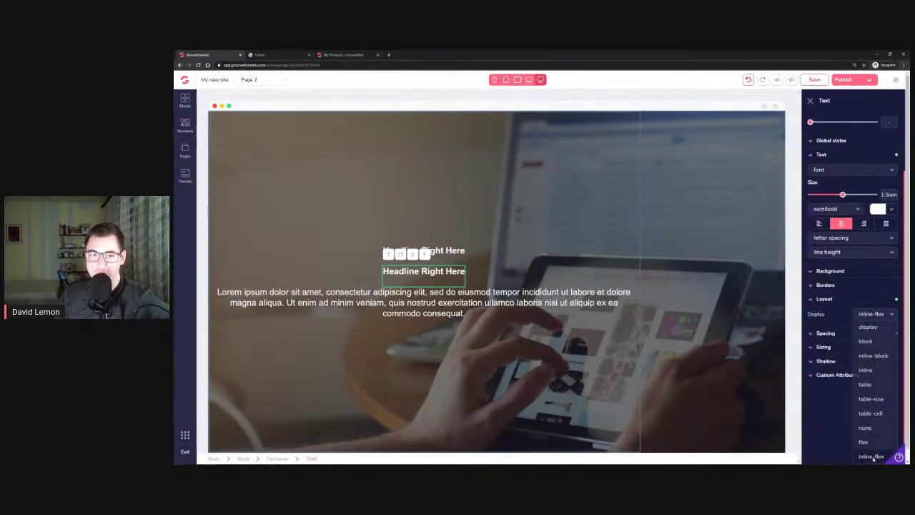
Select the hero block that contains the headlines' container
{"action": "left_click", "coordinate": [453, 250]}
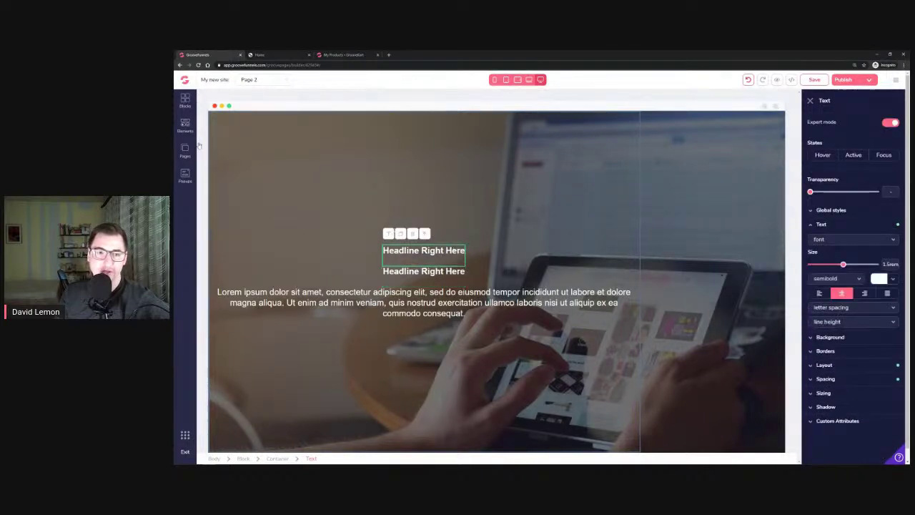
{"action": "left_click", "coordinate": [269, 458]}
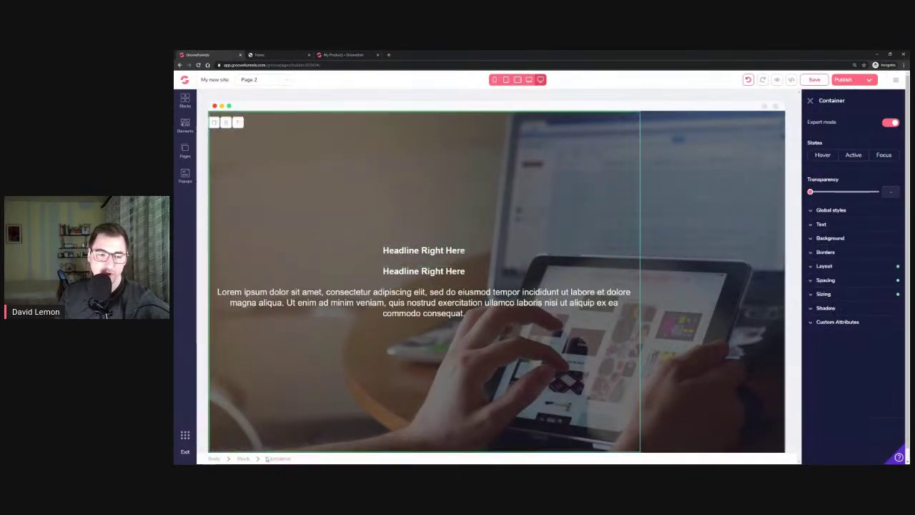
{"action": "left_click", "coordinate": [238, 124]}
Delete the hero block and place an empty wireframe container at the page top
{"action": "left_click", "coordinate": [250, 123]}
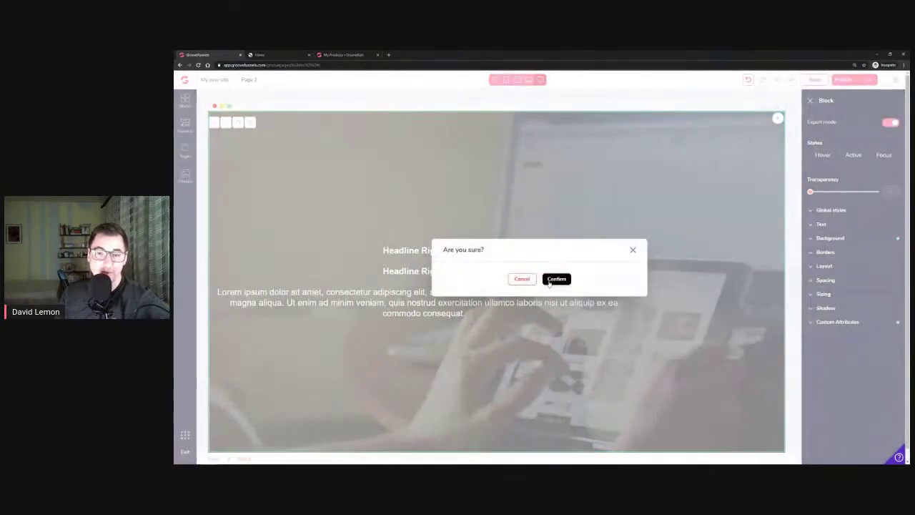
{"action": "left_click", "coordinate": [557, 278]}
{"action": "left_click", "coordinate": [185, 100]}
{"action": "left_click", "coordinate": [264, 122]}
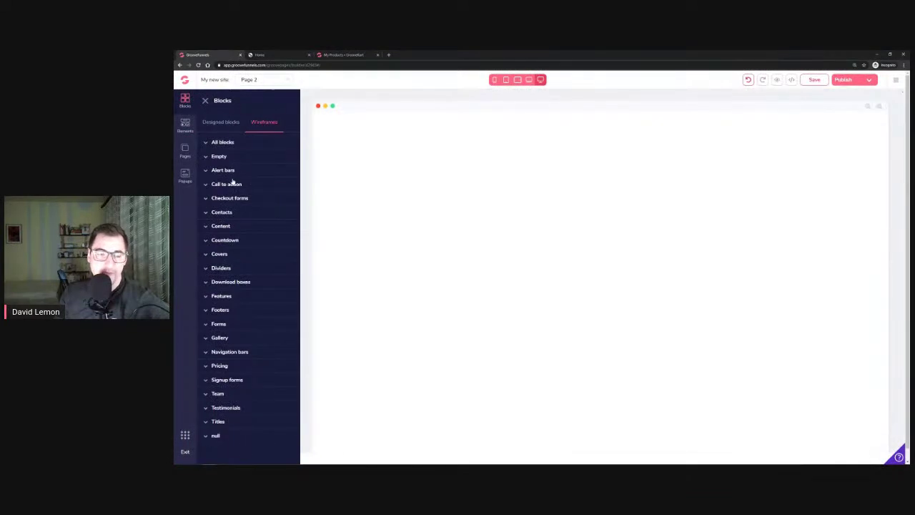
{"action": "left_click", "coordinate": [219, 158]}
{"action": "left_click_drag", "start_coordinate": [247, 185], "coordinate": [363, 123]}
Drop two Solid Buttons side by side into the empty container
{"action": "left_click", "coordinate": [184, 125]}
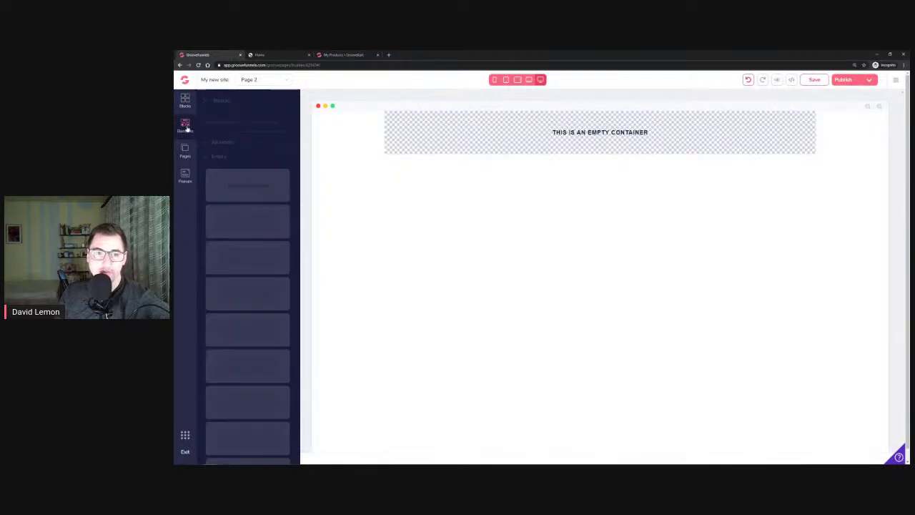
{"action": "scroll", "coordinate": [242, 223], "scroll_direction": "down", "scroll_amount": 6}
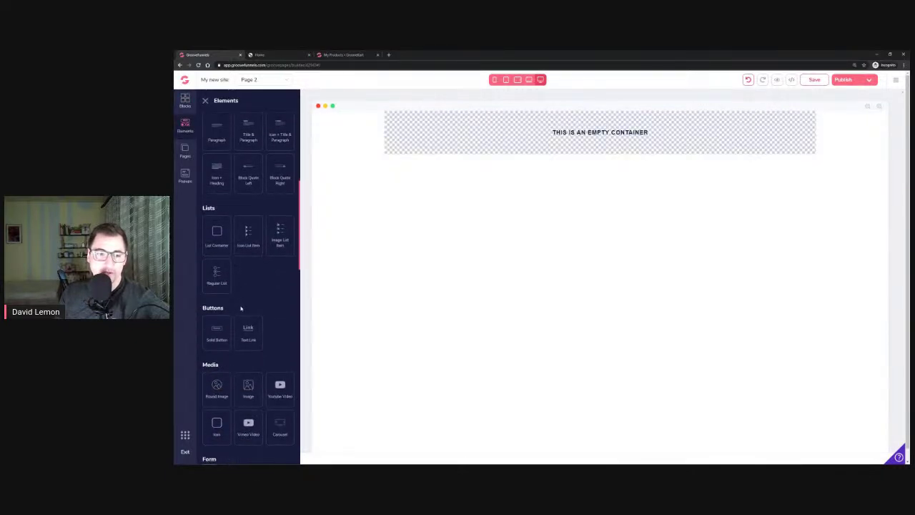
{"action": "left_click_drag", "start_coordinate": [245, 256], "coordinate": [503, 134]}
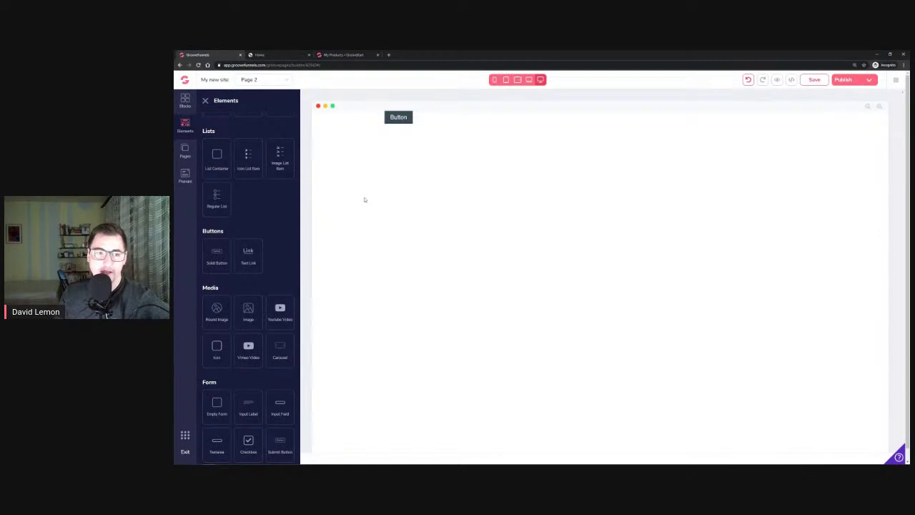
{"action": "left_click_drag", "start_coordinate": [212, 257], "coordinate": [445, 119]}
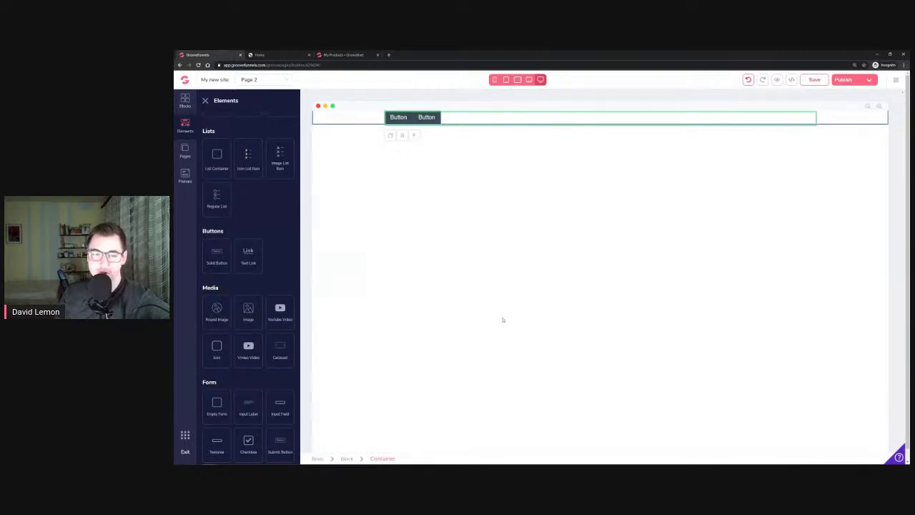
{"action": "left_click", "coordinate": [429, 119]}
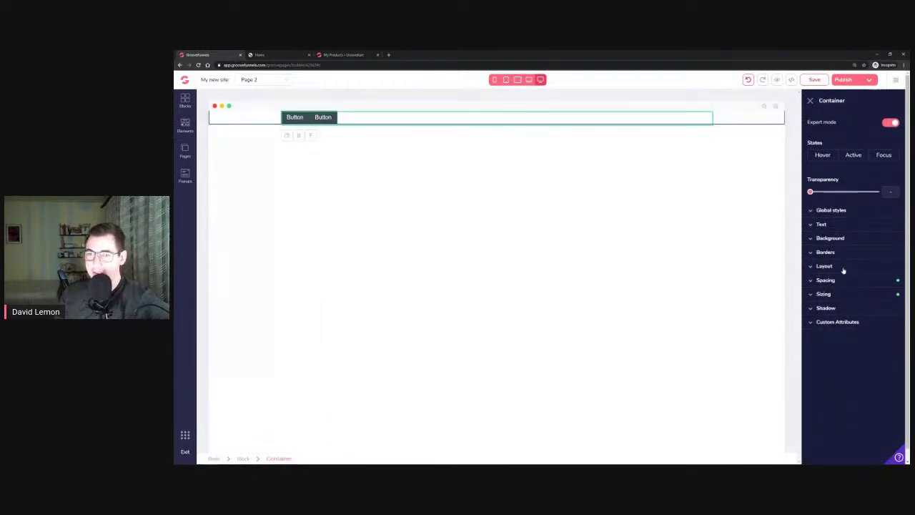
Try table-row and inline for the button container's display, settle on block, then minimise Chrome
{"action": "left_click", "coordinate": [830, 266]}
{"action": "left_click", "coordinate": [887, 281]}
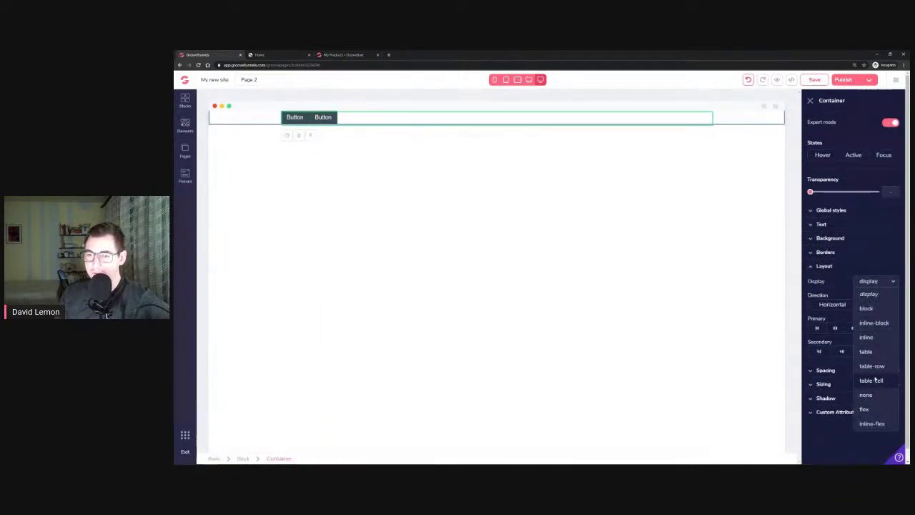
{"action": "left_click", "coordinate": [879, 366]}
{"action": "left_click", "coordinate": [880, 282]}
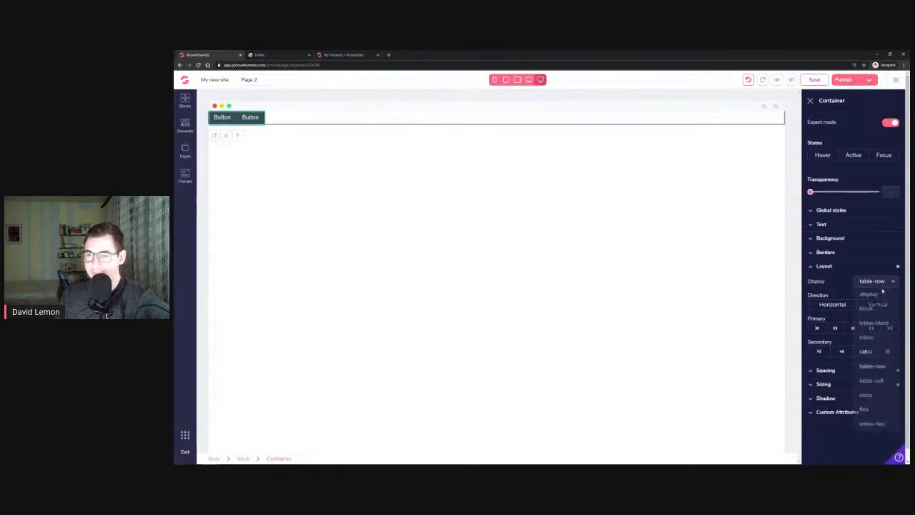
{"action": "left_click", "coordinate": [876, 341]}
{"action": "left_click", "coordinate": [880, 282]}
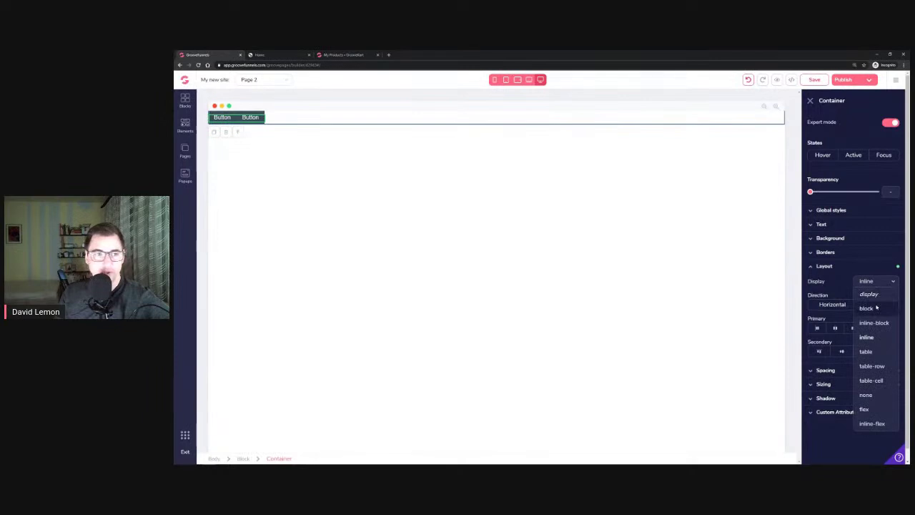
{"action": "left_click", "coordinate": [878, 306]}
{"action": "left_click", "coordinate": [880, 283]}
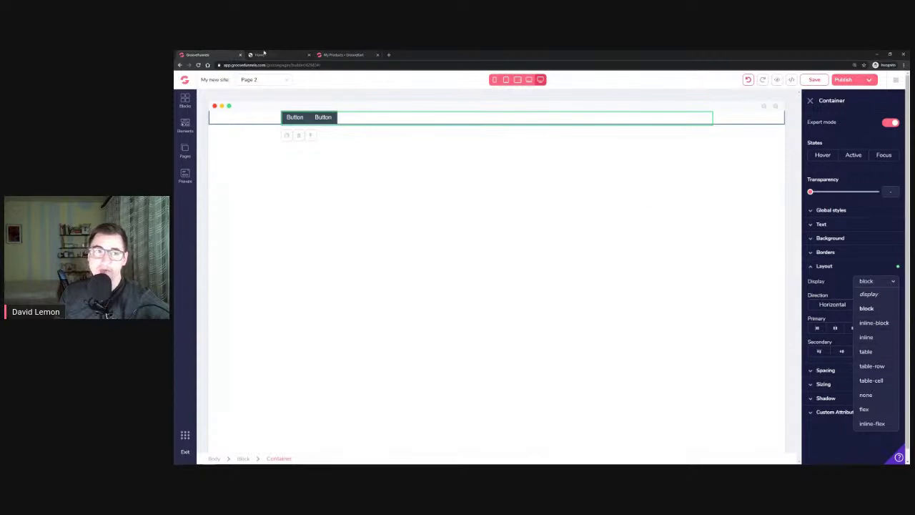
{"action": "left_click", "coordinate": [876, 54]}
{"action": "mouse_move", "coordinate": [249, 461]}
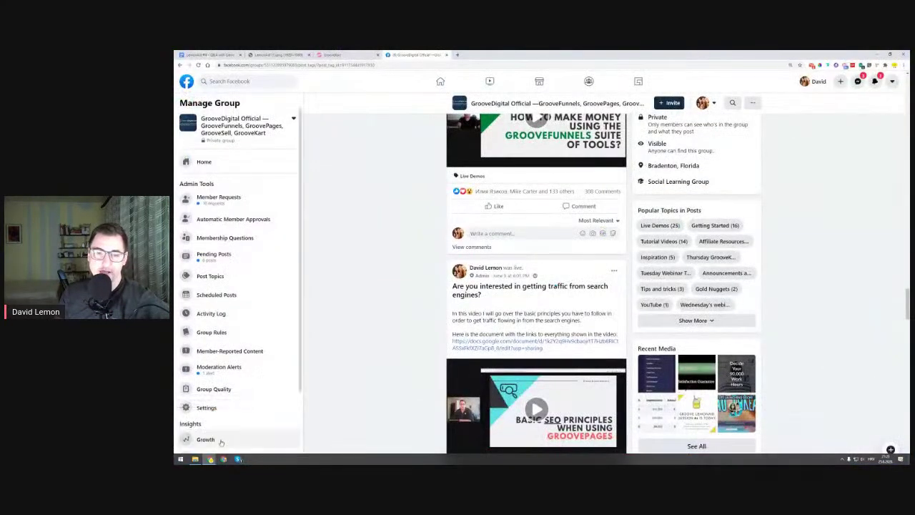
Search the GrooveDigital Official group for 'alert bar', then return to the group page
{"action": "left_click", "coordinate": [204, 433]}
{"action": "scroll", "coordinate": [384, 263], "scroll_direction": "up", "scroll_amount": 20}
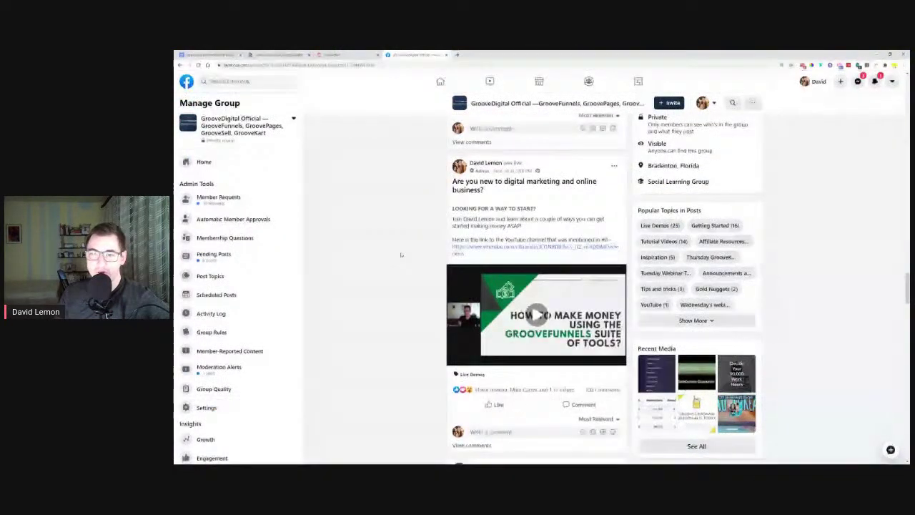
{"action": "scroll", "coordinate": [409, 258], "scroll_direction": "up", "scroll_amount": 20}
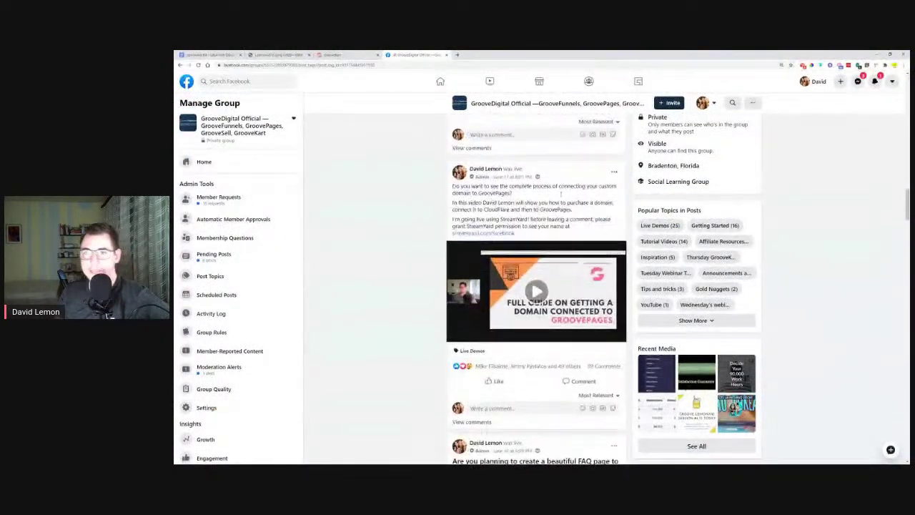
{"action": "scroll", "coordinate": [593, 185], "scroll_direction": "up", "scroll_amount": 3}
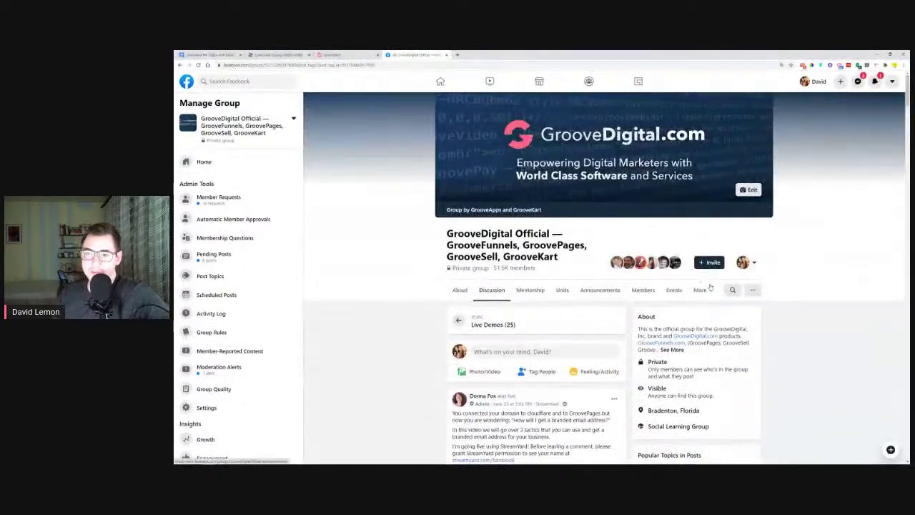
{"action": "left_click", "coordinate": [732, 291]}
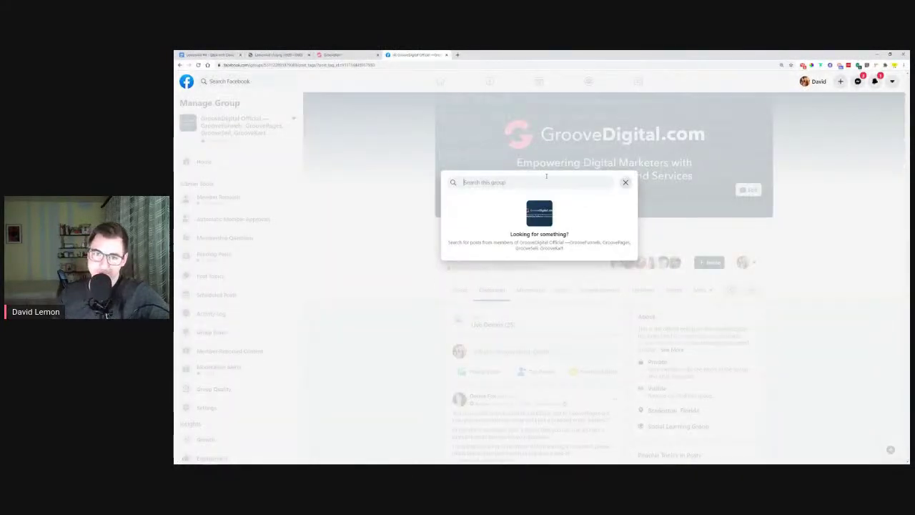
{"action": "type", "text": "alert bar"}
{"action": "key", "text": "Return"}
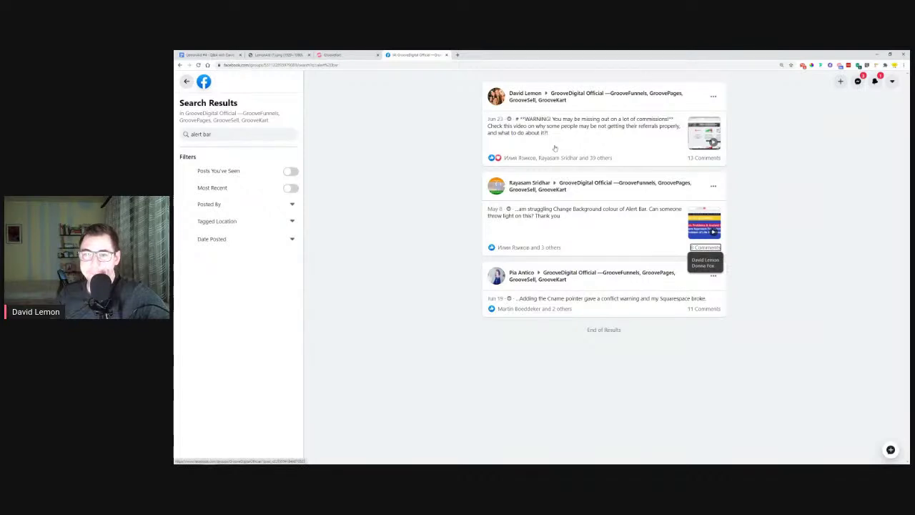
{"action": "left_click", "coordinate": [186, 82]}
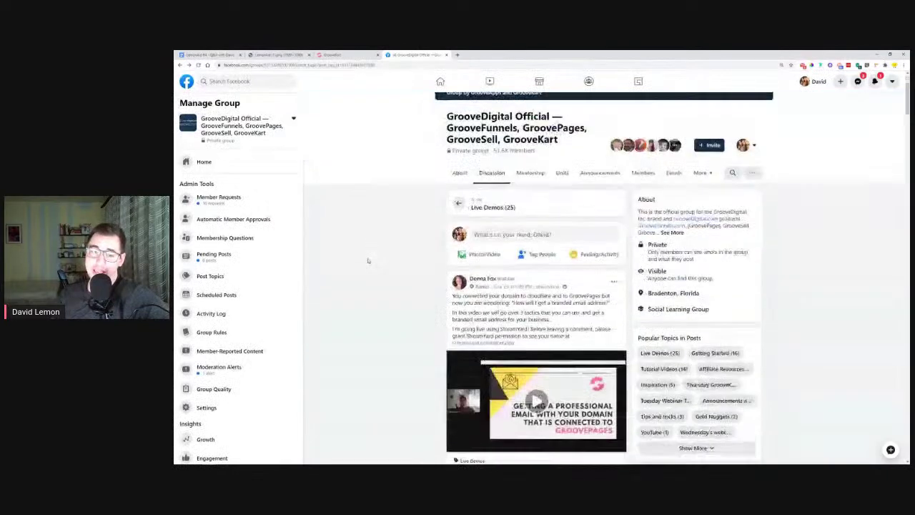
{"action": "scroll", "coordinate": [369, 260], "scroll_direction": "down", "scroll_amount": 2}
Scroll down the group feed, then minimise the Facebook window to show the desktop
{"action": "scroll", "coordinate": [368, 258], "scroll_direction": "down", "scroll_amount": 6}
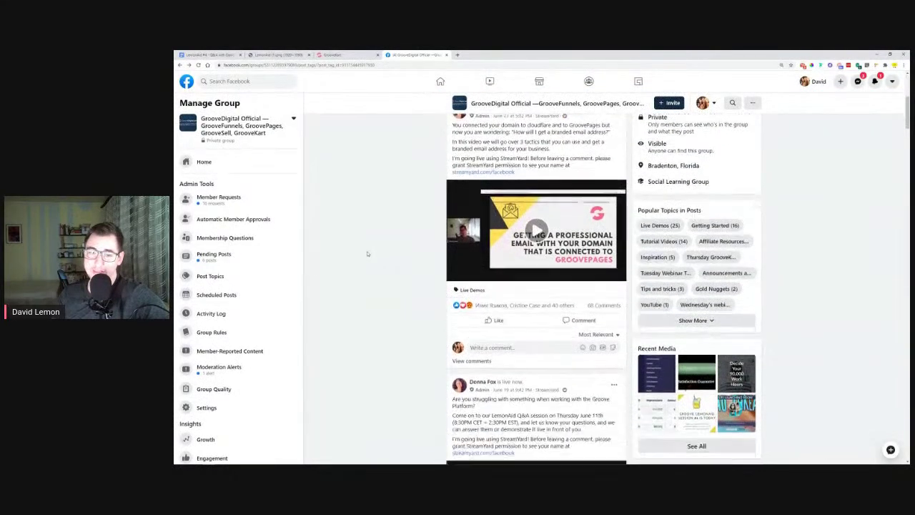
{"action": "scroll", "coordinate": [367, 261], "scroll_direction": "down", "scroll_amount": 4}
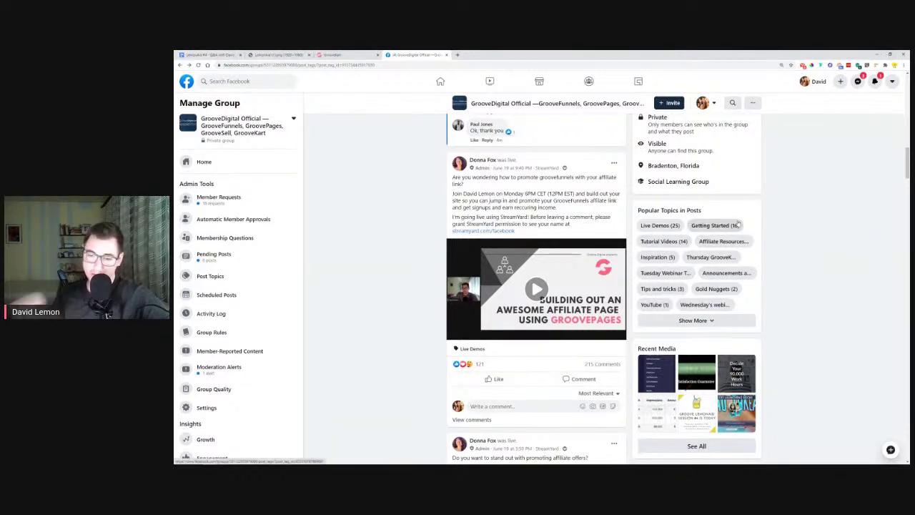
{"action": "scroll", "coordinate": [738, 224], "scroll_direction": "down", "scroll_amount": 1}
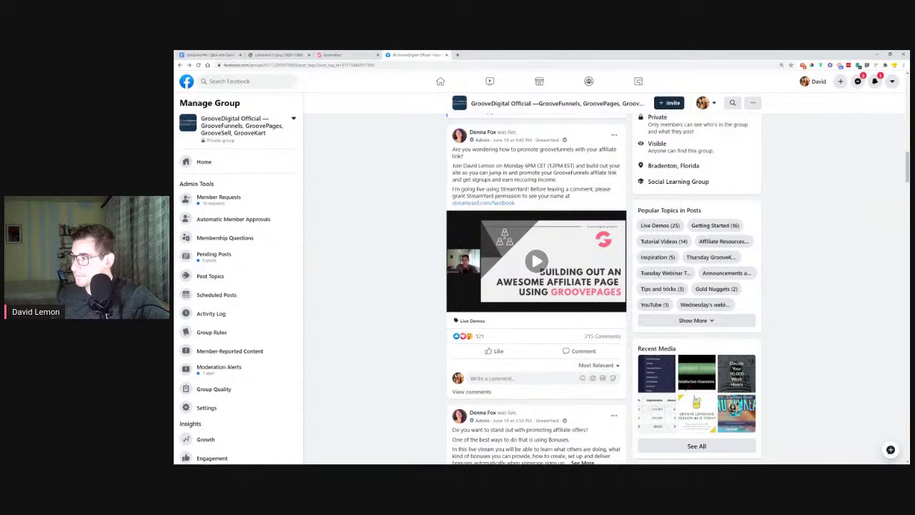
{"action": "scroll", "coordinate": [537, 286], "scroll_direction": "down", "scroll_amount": 1}
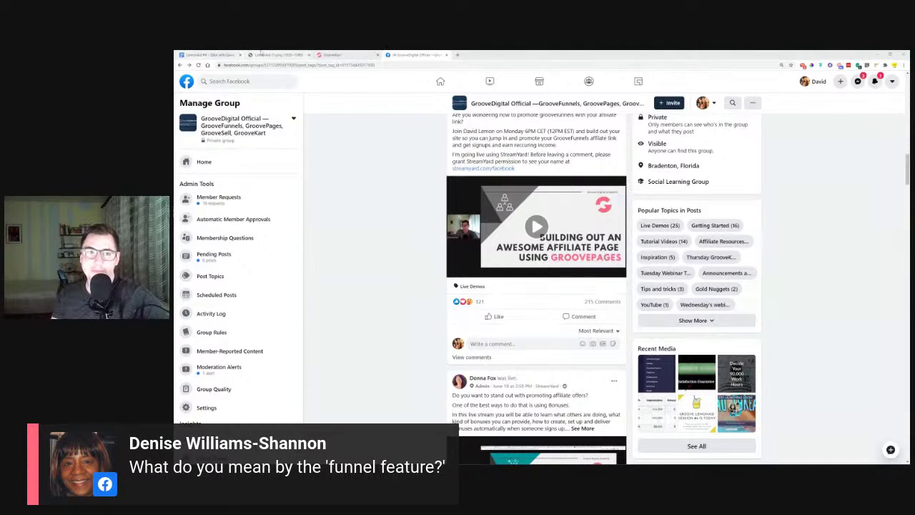
{"action": "left_click", "coordinate": [877, 55]}
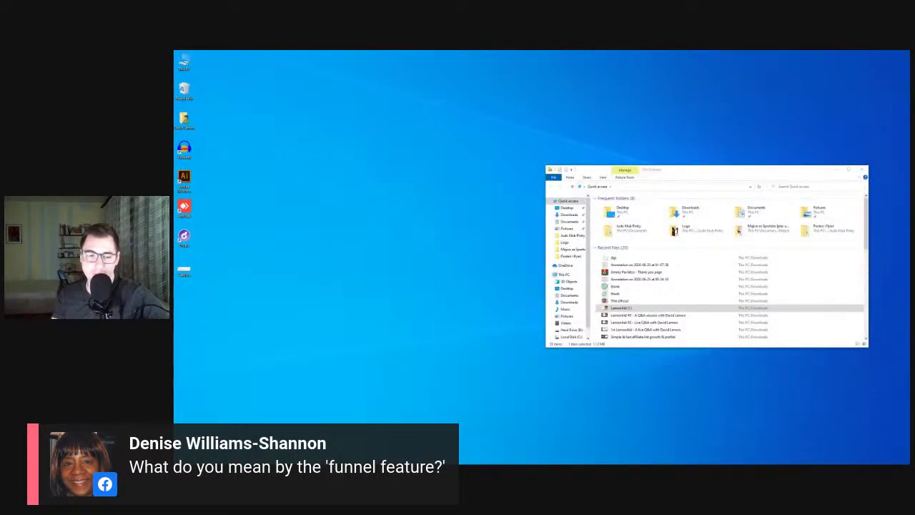
Back in GroovePages, delete the parent block holding both buttons, leaving Page 2 of 'My new site' empty
{"action": "mouse_move", "coordinate": [221, 458]}
{"action": "left_click", "coordinate": [386, 435]}
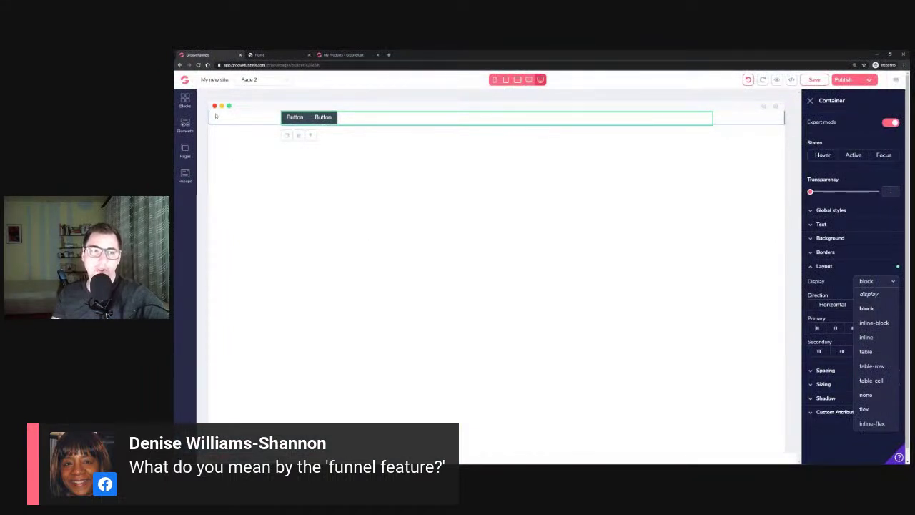
{"action": "left_click", "coordinate": [223, 120]}
{"action": "left_click", "coordinate": [245, 137]}
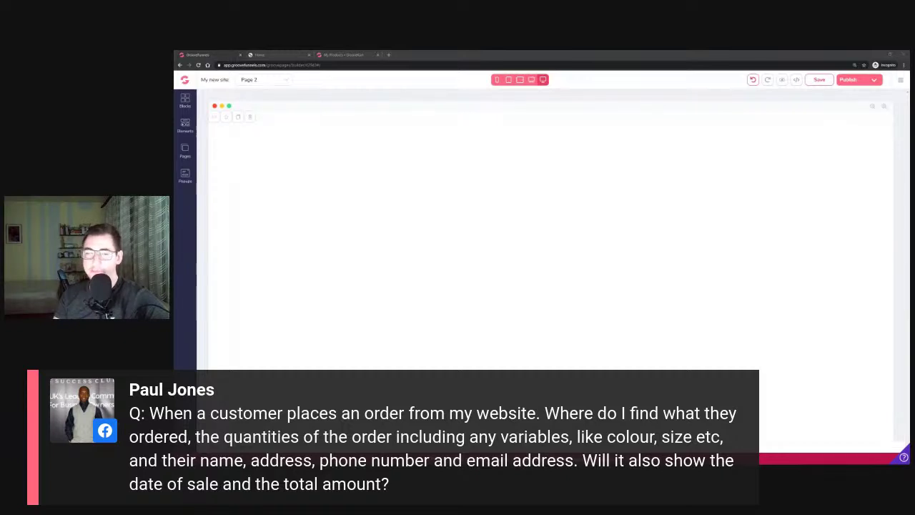
{"action": "left_click", "coordinate": [347, 55]}
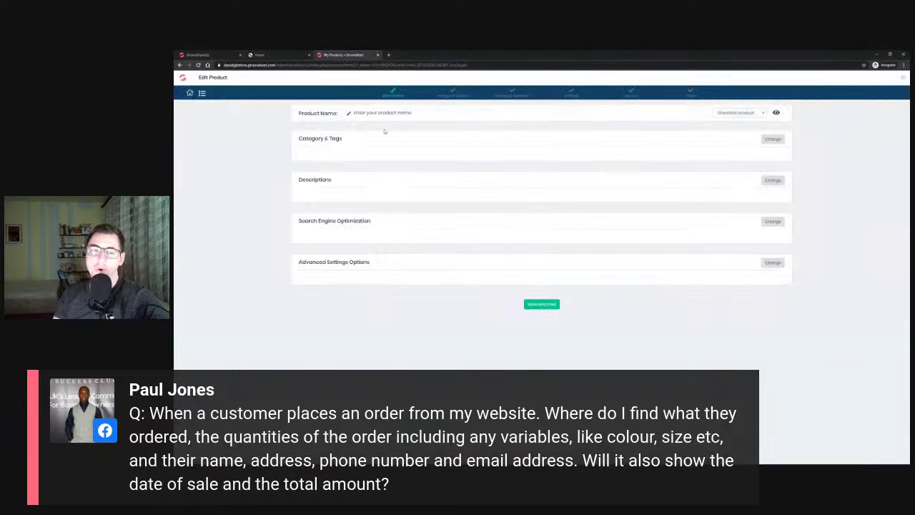
{"action": "left_click", "coordinate": [190, 94]}
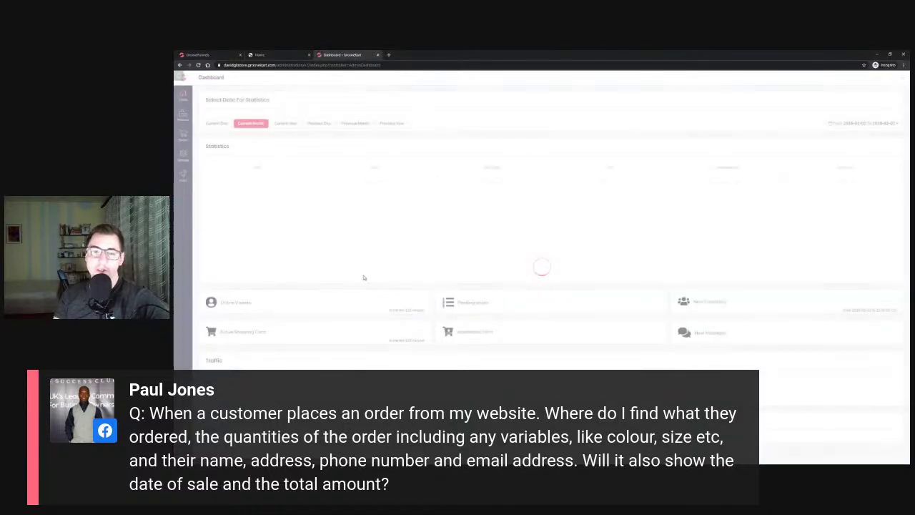
{"action": "mouse_move", "coordinate": [184, 137]}
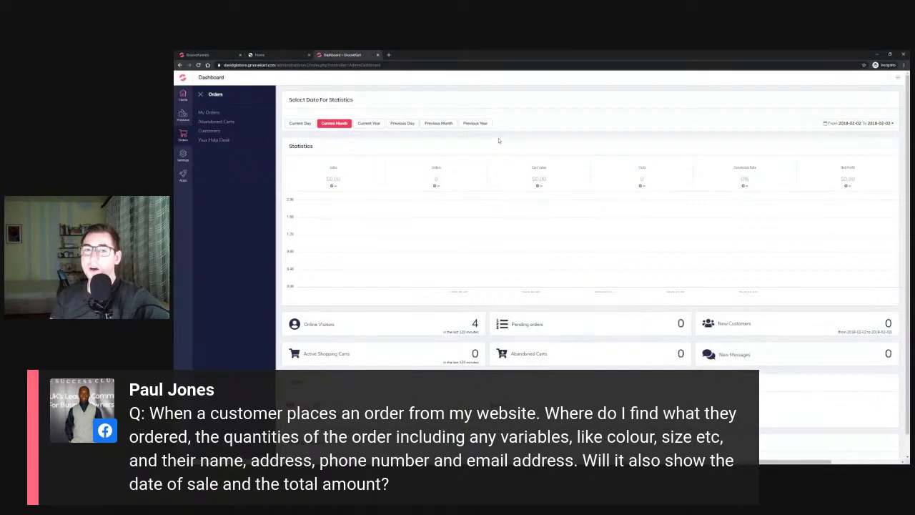
{"action": "left_click", "coordinate": [201, 53]}
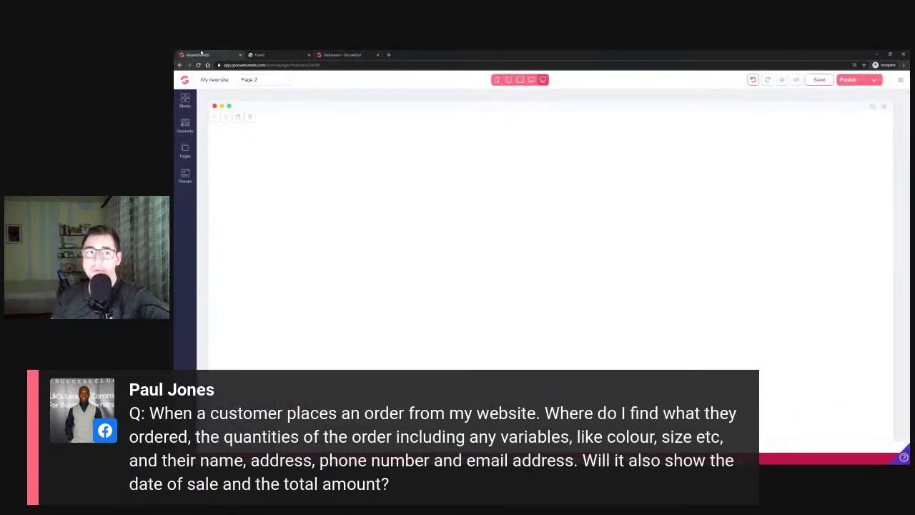
Open GrooveSell's Product Funnels and manage the products of the Software Box Mockups funnel
{"action": "left_click", "coordinate": [184, 80]}
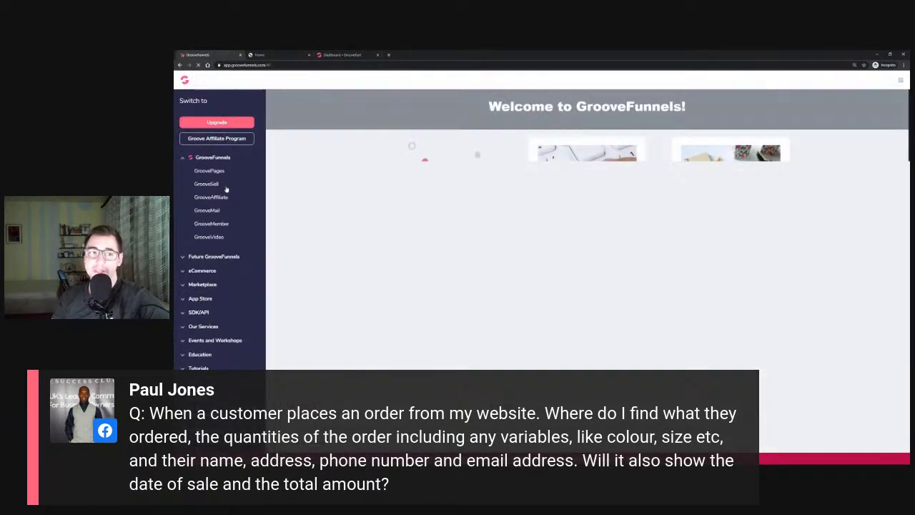
{"action": "left_click", "coordinate": [217, 184]}
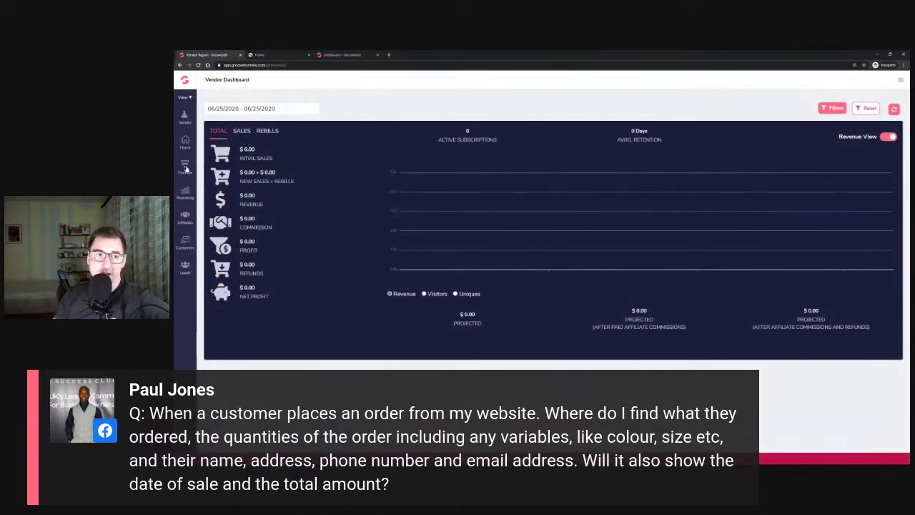
{"action": "left_click", "coordinate": [185, 167]}
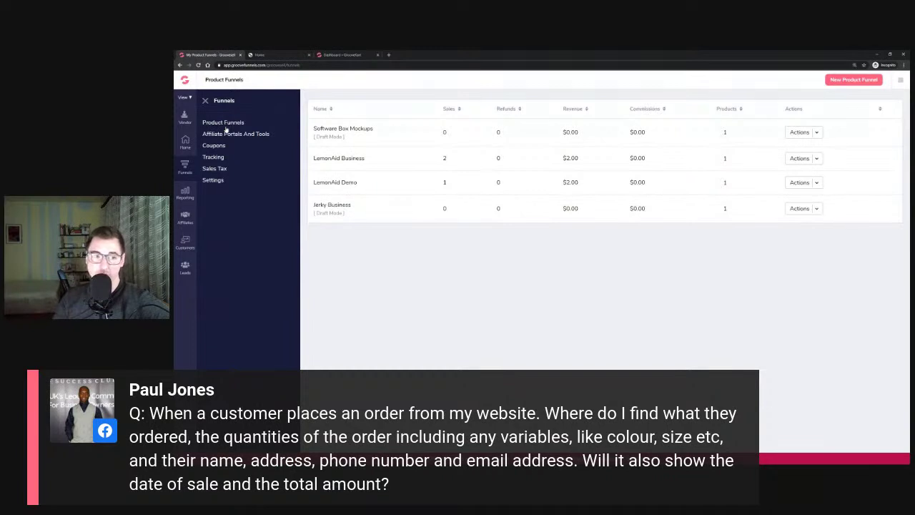
{"action": "left_click", "coordinate": [186, 245]}
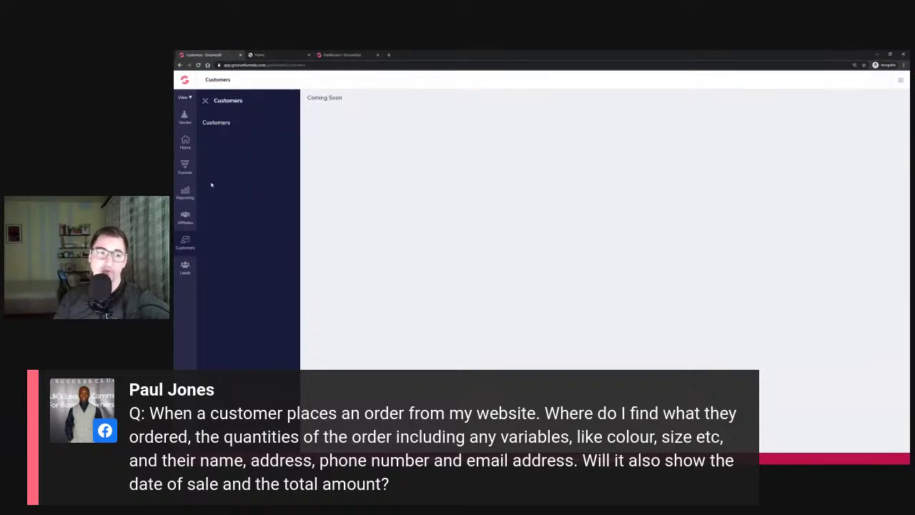
{"action": "left_click", "coordinate": [183, 169]}
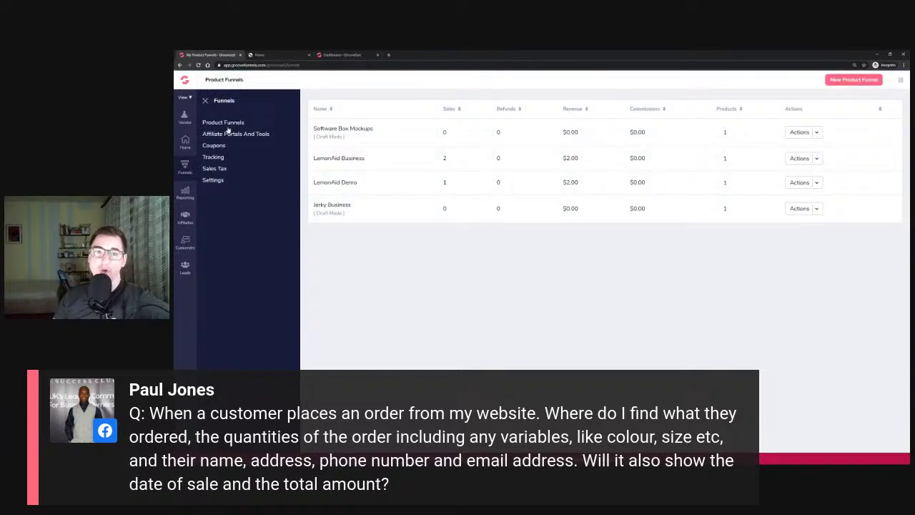
{"action": "left_click", "coordinate": [815, 133]}
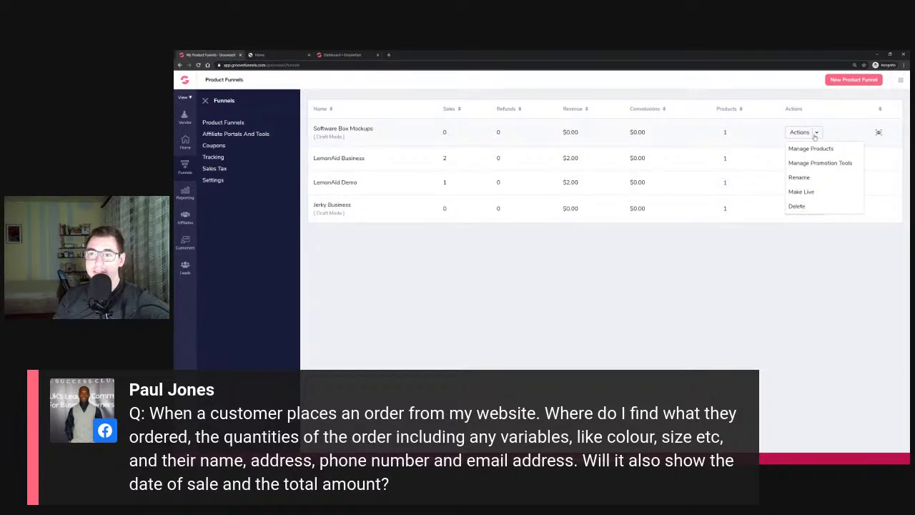
{"action": "left_click", "coordinate": [808, 149]}
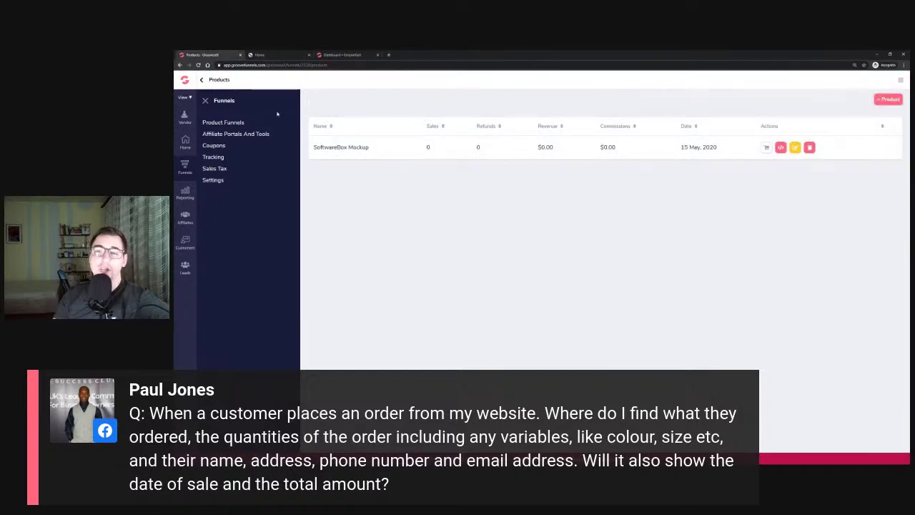
Switch to the GrooveKart Dashboard tab, then minimize the browser to reveal the desktop
{"action": "left_click", "coordinate": [341, 54]}
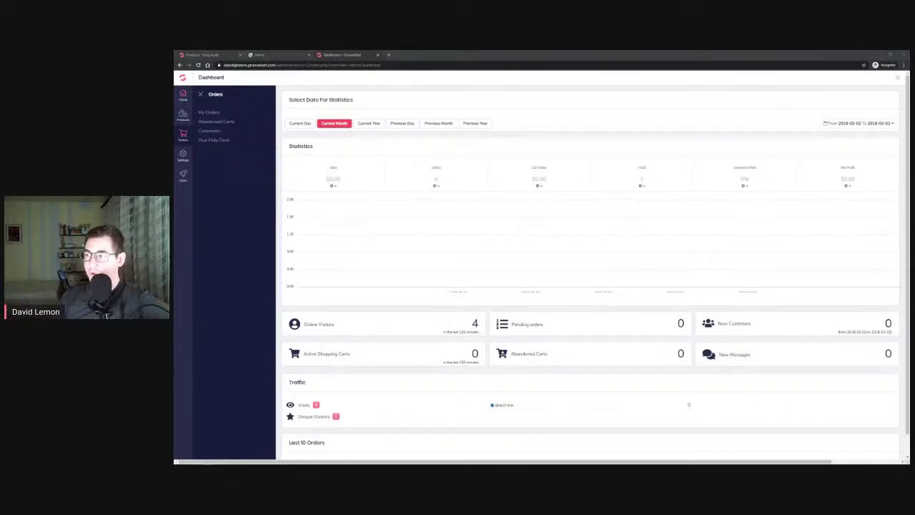
{"action": "left_click", "coordinate": [880, 55]}
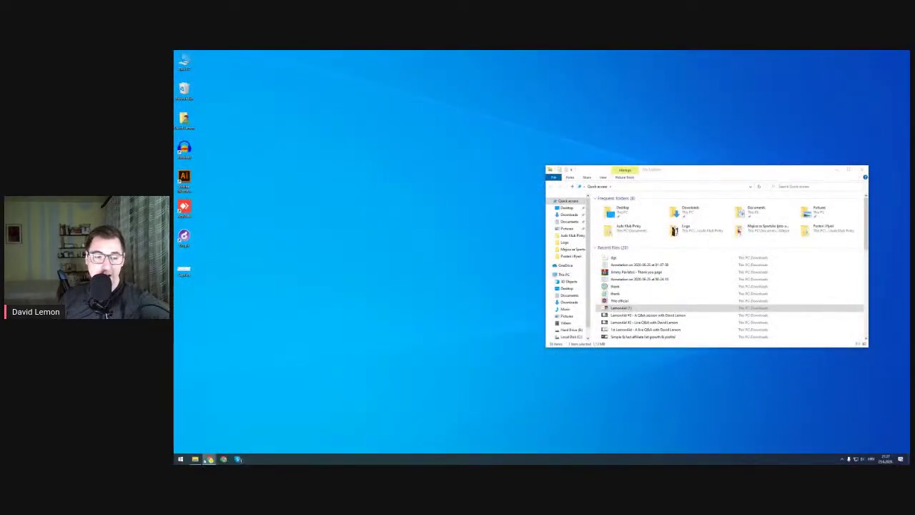
{"action": "mouse_move", "coordinate": [209, 459]}
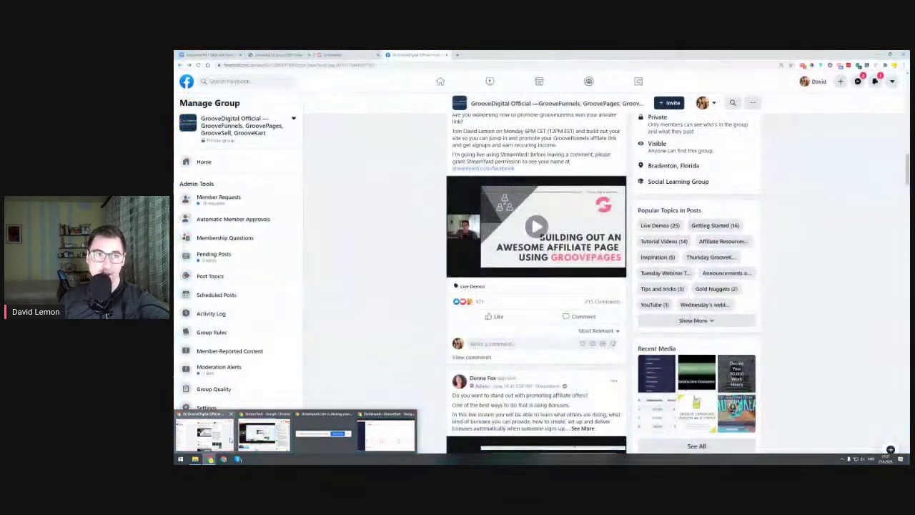
Return to the LemonAid #4 Q&A document and briefly highlight question 6 about Cloudflare
{"action": "left_click", "coordinate": [263, 438]}
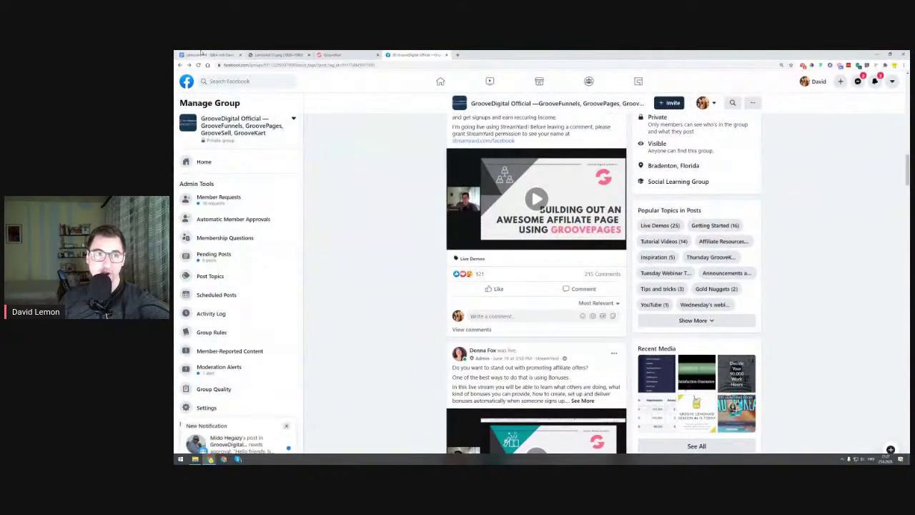
{"action": "left_click", "coordinate": [203, 55]}
{"action": "left_click", "coordinate": [448, 233]}
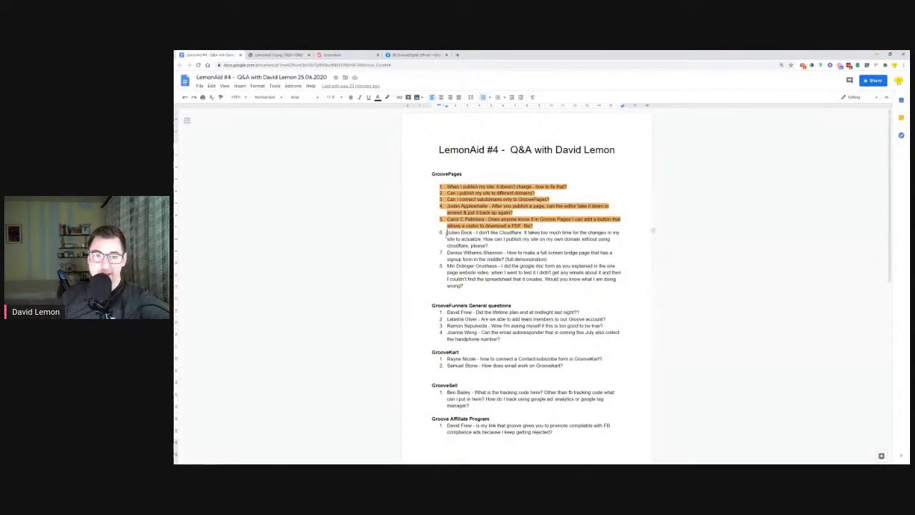
{"action": "left_click_drag", "start_coordinate": [447, 233], "coordinate": [493, 246]}
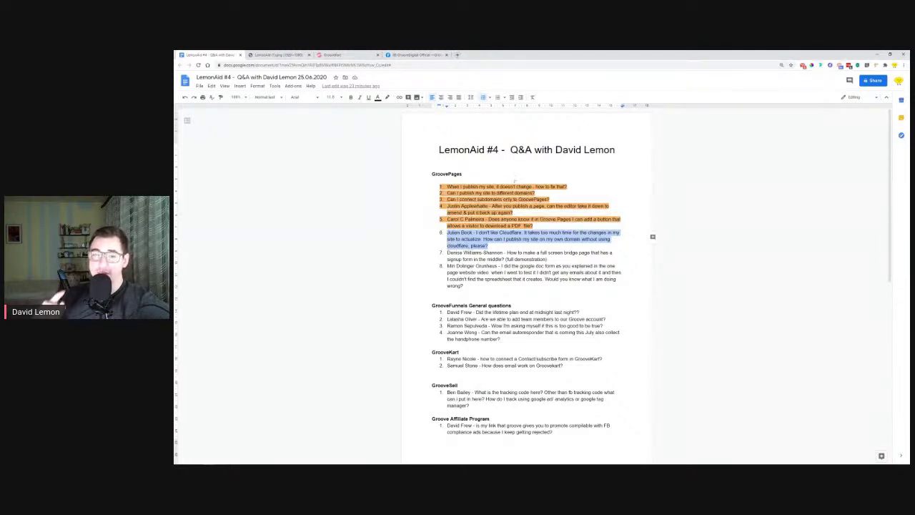
{"action": "left_click", "coordinate": [285, 210]}
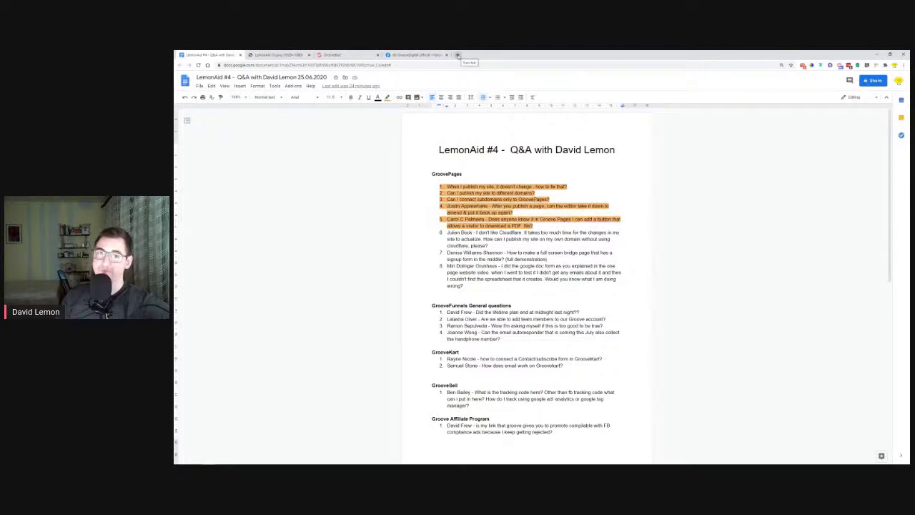
{"action": "left_click", "coordinate": [458, 56]}
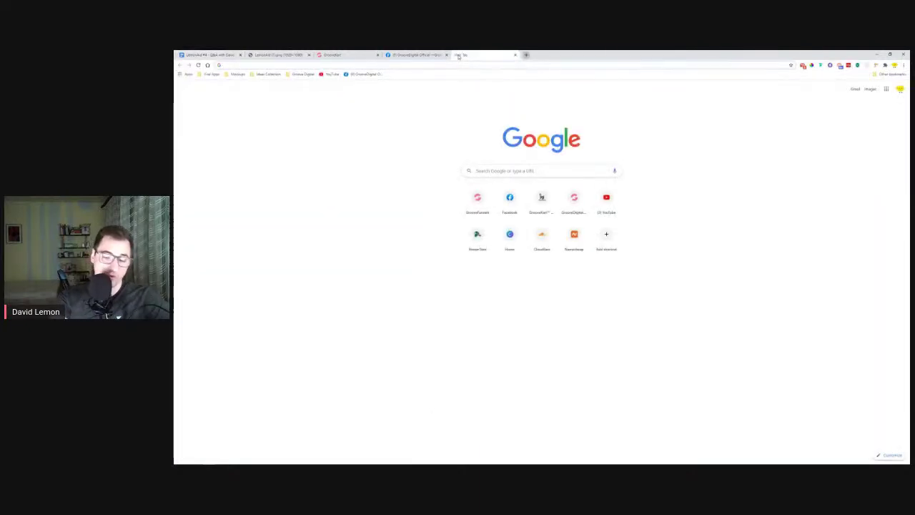
Load namecheap.com, sign in, and dock the ajde.online domain page back into the browser
{"action": "type", "text": "namecheap.com"}
{"action": "key", "text": "Return"}
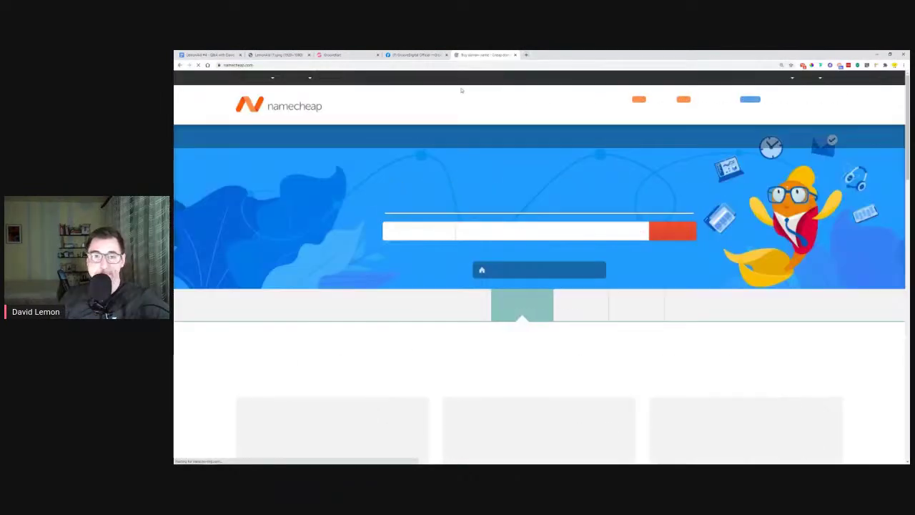
{"action": "mouse_move", "coordinate": [300, 79]}
{"action": "left_click", "coordinate": [322, 160]}
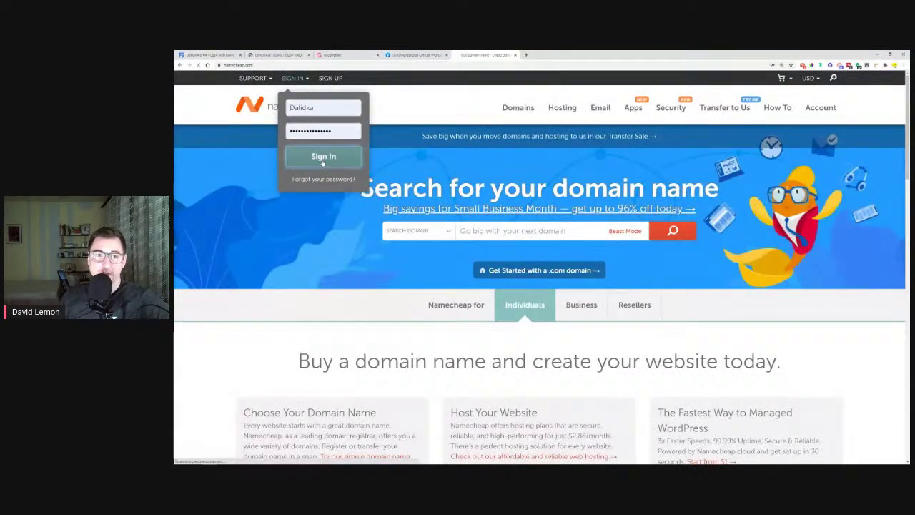
{"action": "left_click_drag", "start_coordinate": [480, 55], "coordinate": [909, 158]}
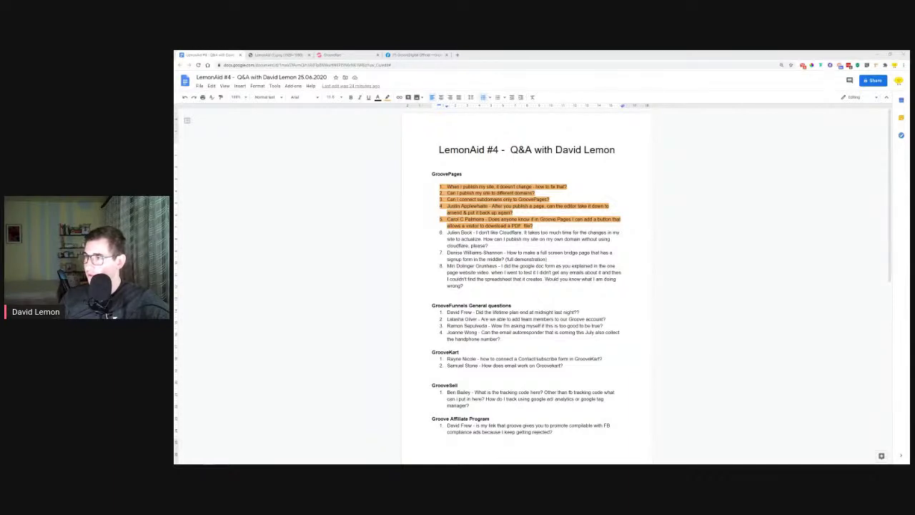
{"action": "left_click_drag", "start_coordinate": [910, 149], "coordinate": [475, 55]}
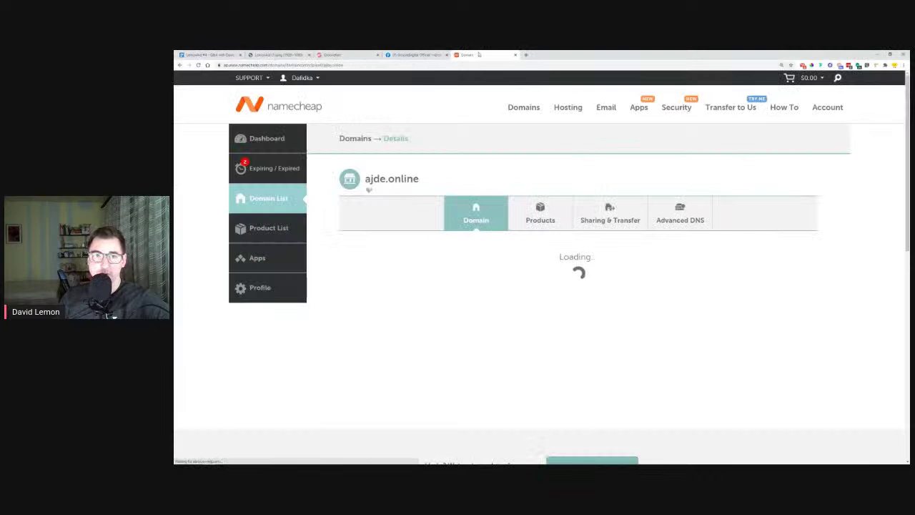
Review ajde.online's nameserver options, leaving it set to Custom DNS
{"action": "scroll", "coordinate": [448, 172], "scroll_direction": "down", "scroll_amount": 4}
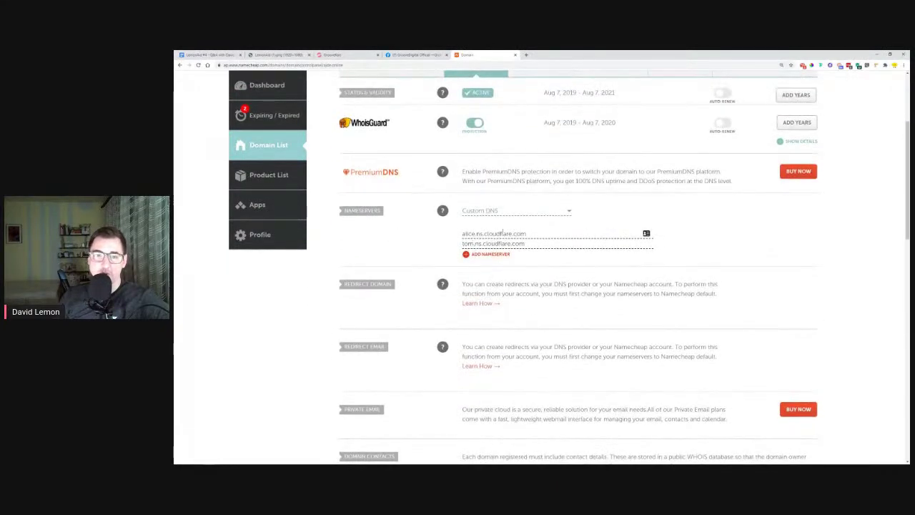
{"action": "scroll", "coordinate": [448, 262], "scroll_direction": "up", "scroll_amount": 1}
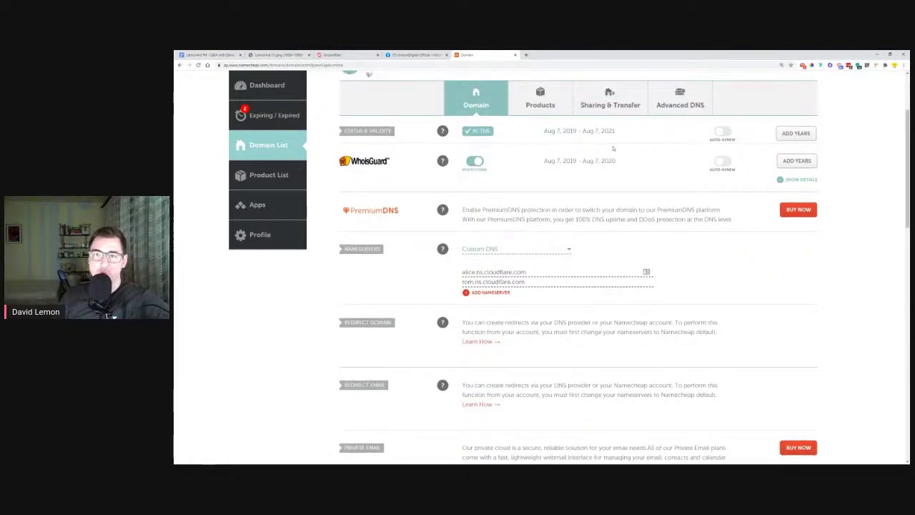
{"action": "left_click", "coordinate": [474, 250]}
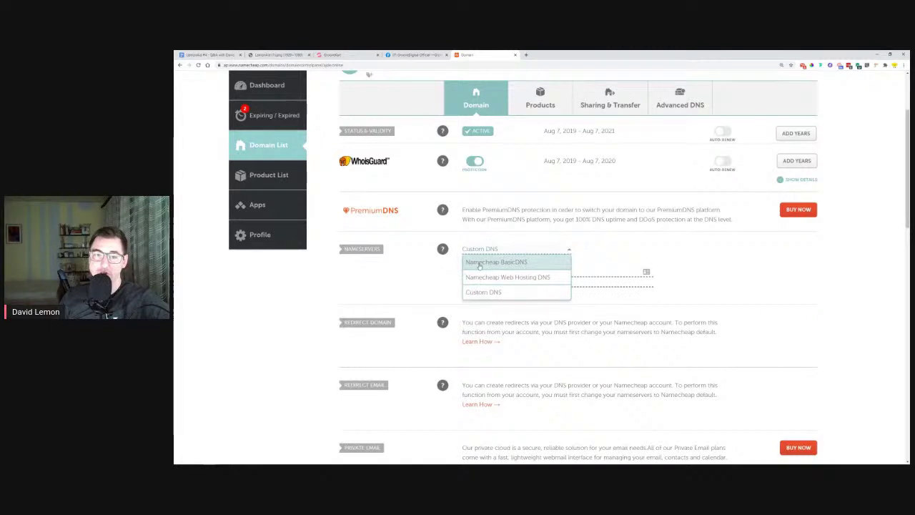
{"action": "left_click", "coordinate": [523, 239]}
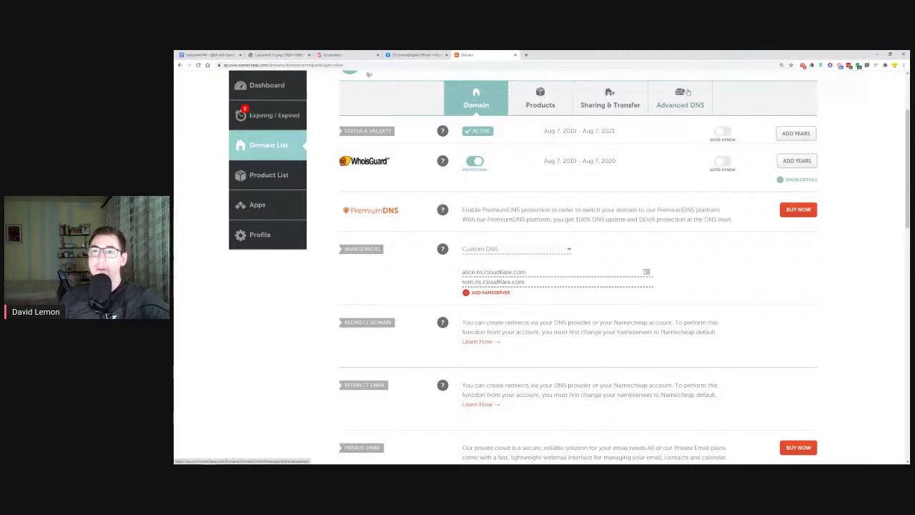
Check ajde.online's Advanced DNS records, then close that tab to reach healthierhappierhome.com's details
{"action": "left_click", "coordinate": [683, 99]}
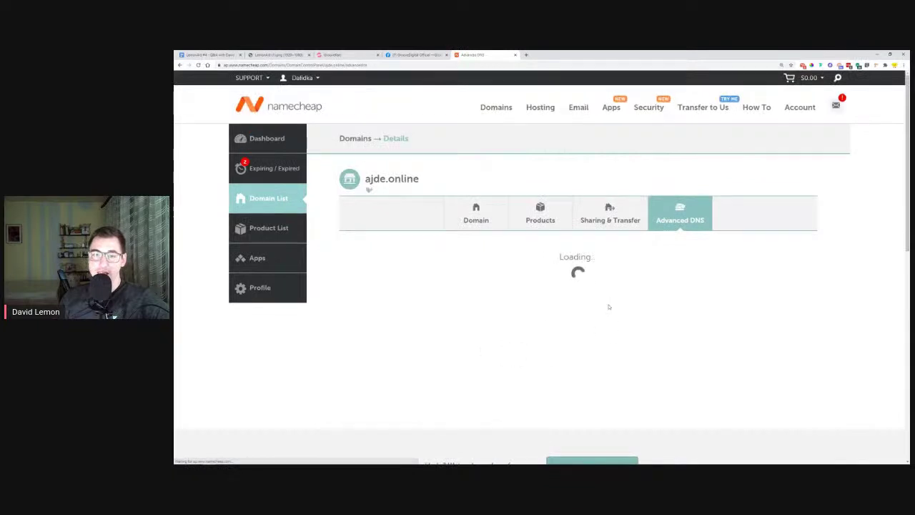
{"action": "scroll", "coordinate": [565, 308], "scroll_direction": "down", "scroll_amount": 1}
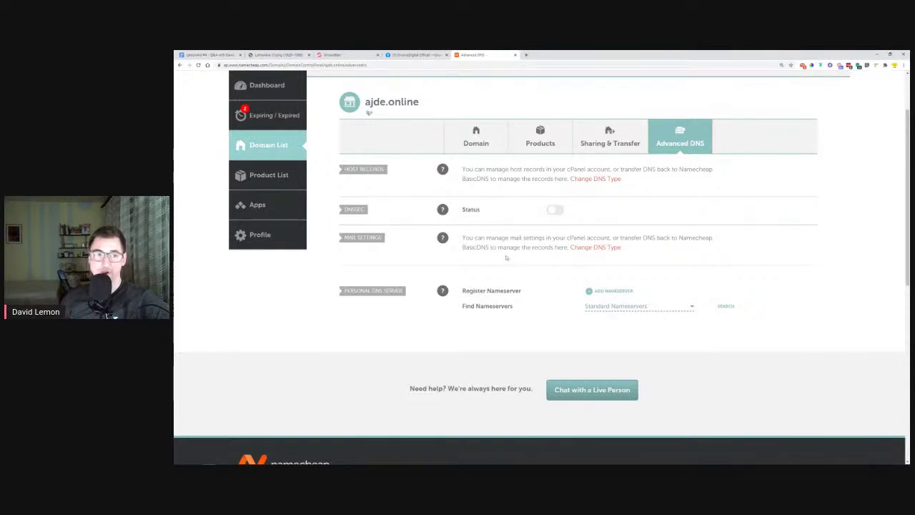
{"action": "scroll", "coordinate": [516, 270], "scroll_direction": "up", "scroll_amount": 3}
{"action": "key", "text": "ctrl+w"}
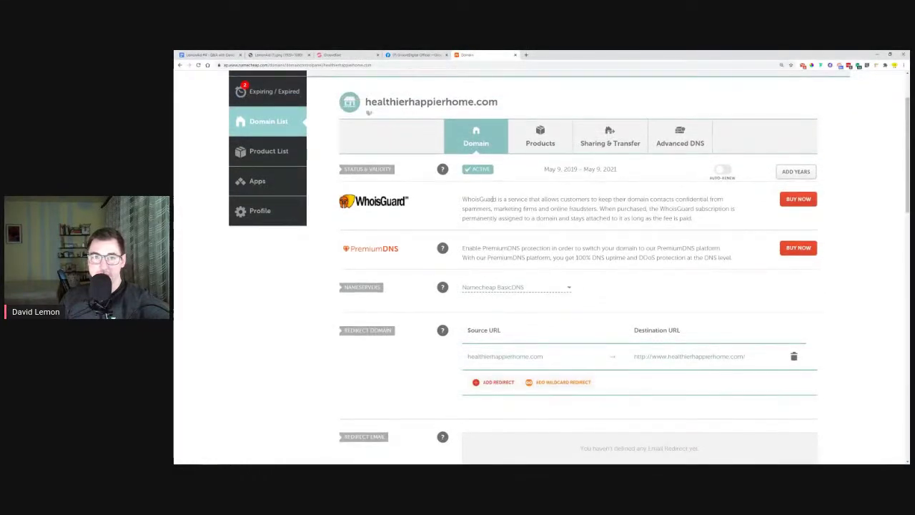
{"action": "scroll", "coordinate": [476, 146], "scroll_direction": "down", "scroll_amount": 1}
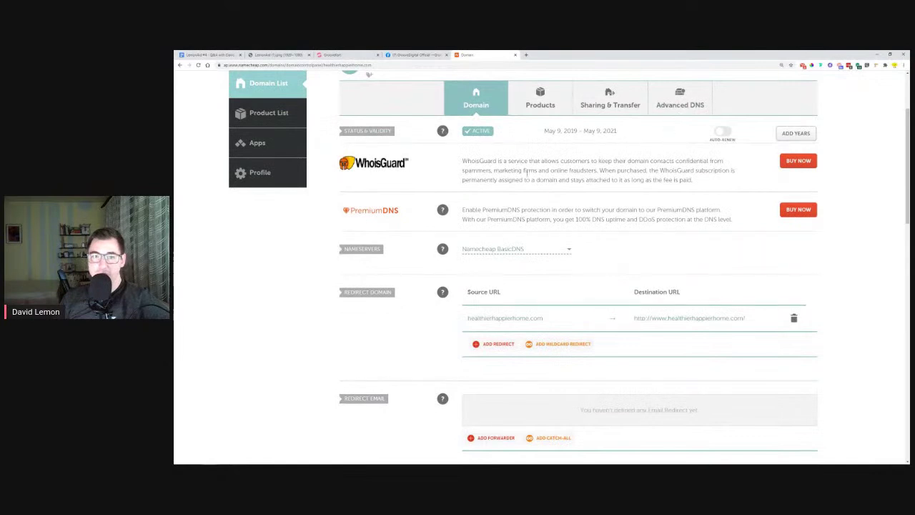
Keep healthierhappierhome.com on Namecheap BasicDNS and add a new host record row in Advanced DNS
{"action": "left_click", "coordinate": [508, 251]}
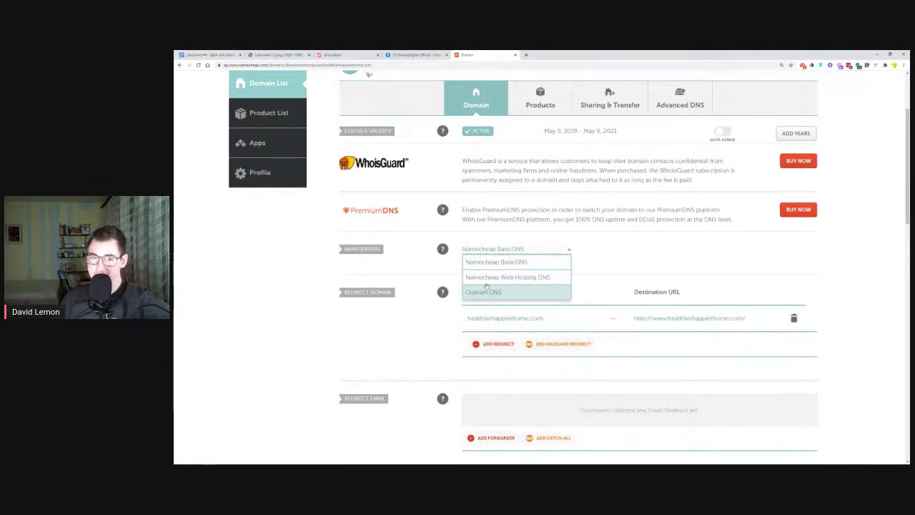
{"action": "left_click", "coordinate": [522, 254]}
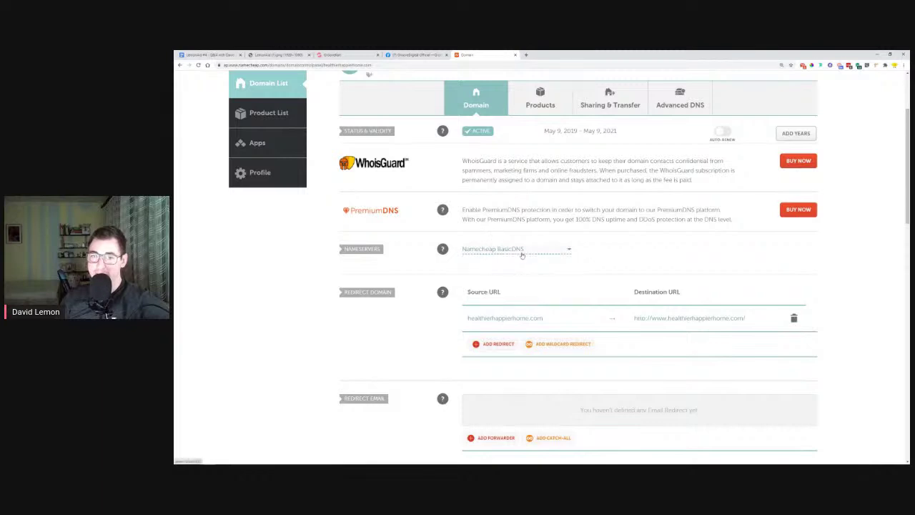
{"action": "left_click", "coordinate": [683, 103]}
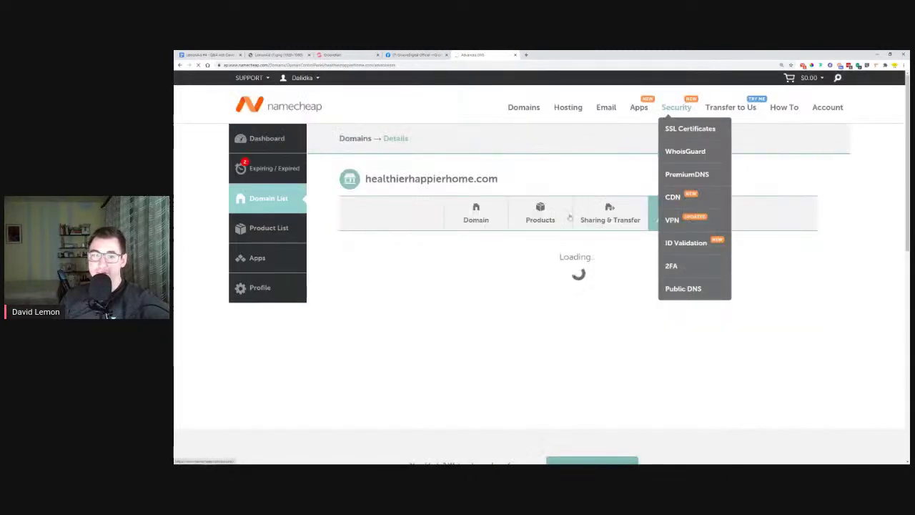
{"action": "scroll", "coordinate": [377, 304], "scroll_direction": "down", "scroll_amount": 2}
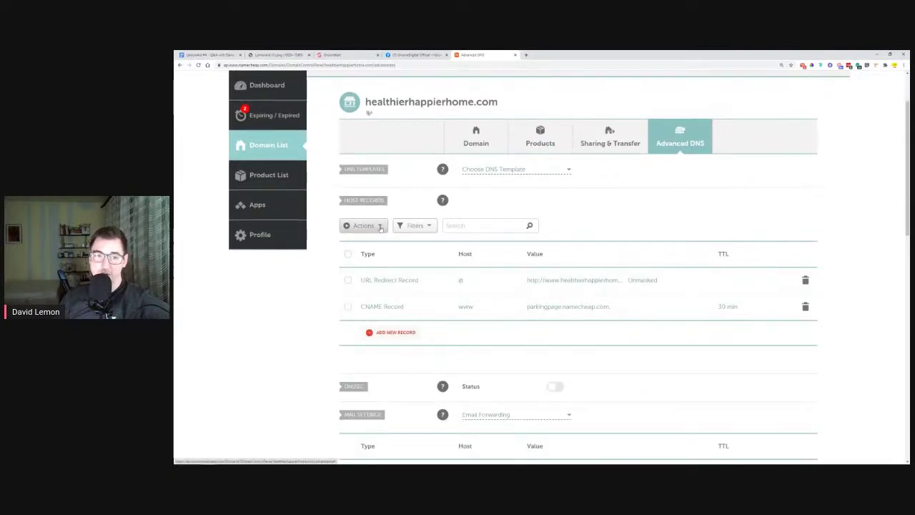
{"action": "left_click", "coordinate": [398, 333]}
{"action": "scroll", "coordinate": [398, 335], "scroll_direction": "down", "scroll_amount": 3}
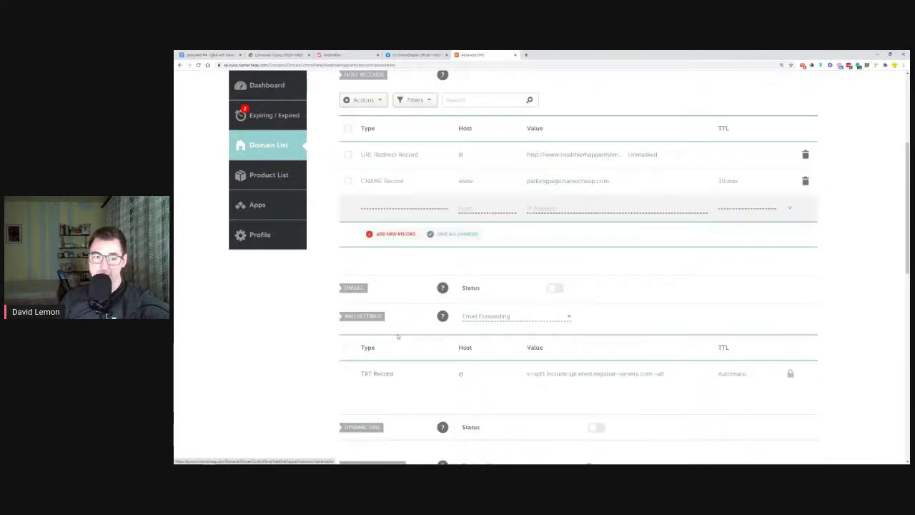
{"action": "scroll", "coordinate": [394, 254], "scroll_direction": "down", "scroll_amount": 2}
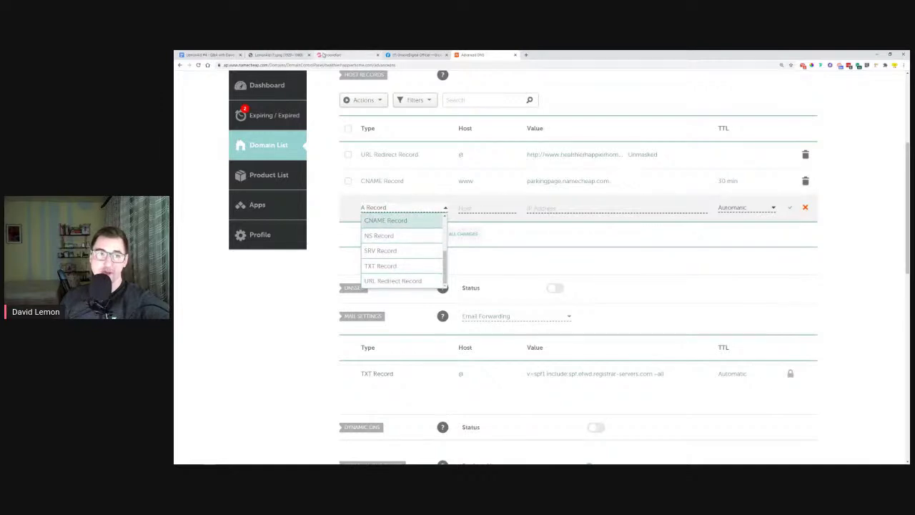
Return to GrooveFunnels and open the first GroovePages site in the page editor
{"action": "mouse_move", "coordinate": [211, 460]}
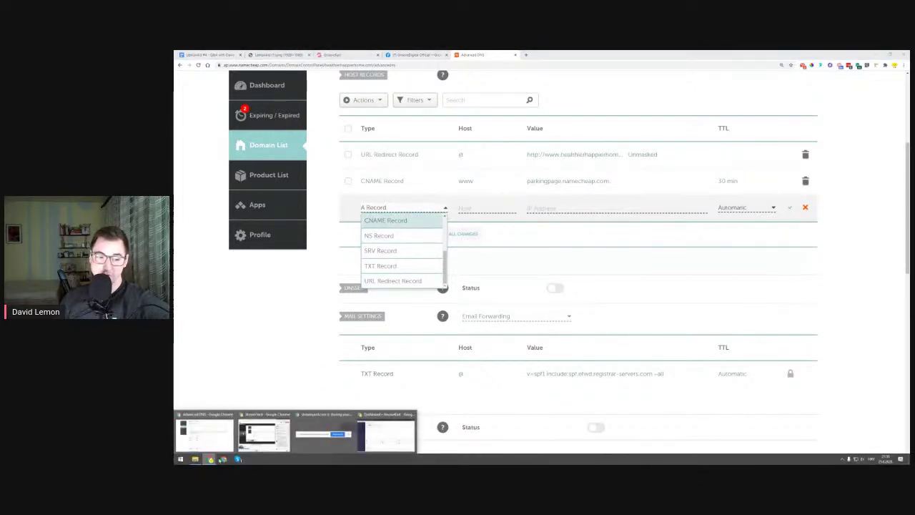
{"action": "left_click", "coordinate": [377, 432]}
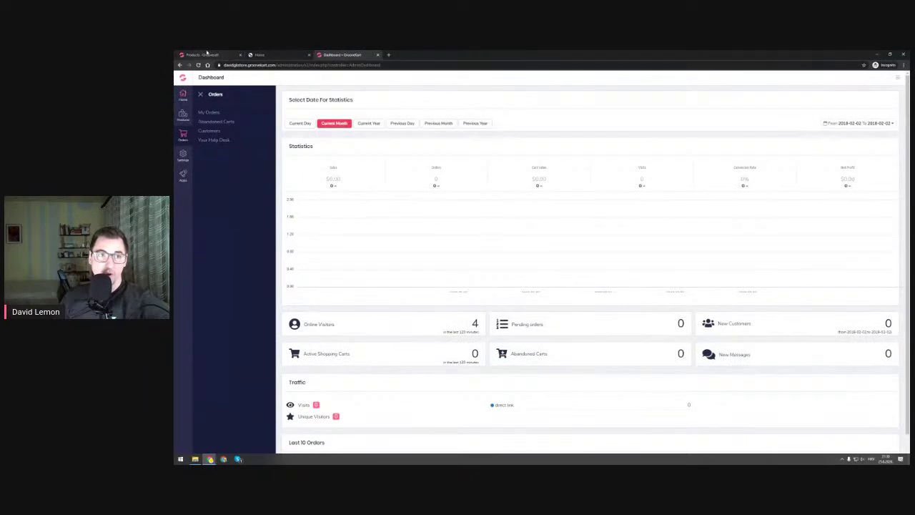
{"action": "left_click", "coordinate": [207, 54]}
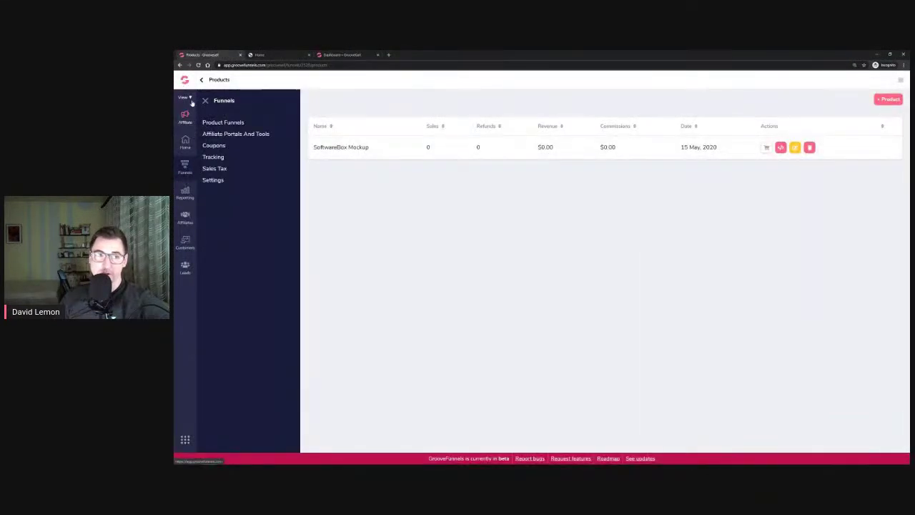
{"action": "left_click", "coordinate": [188, 80]}
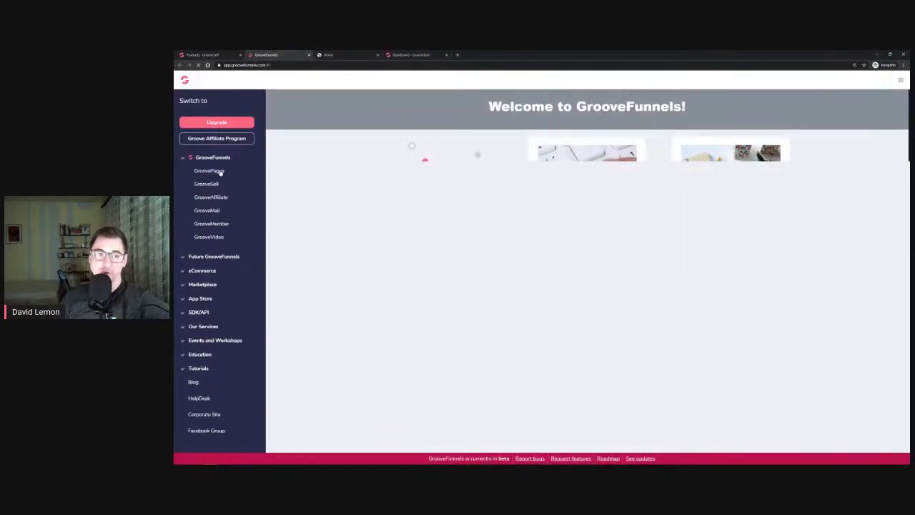
{"action": "left_click", "coordinate": [208, 172]}
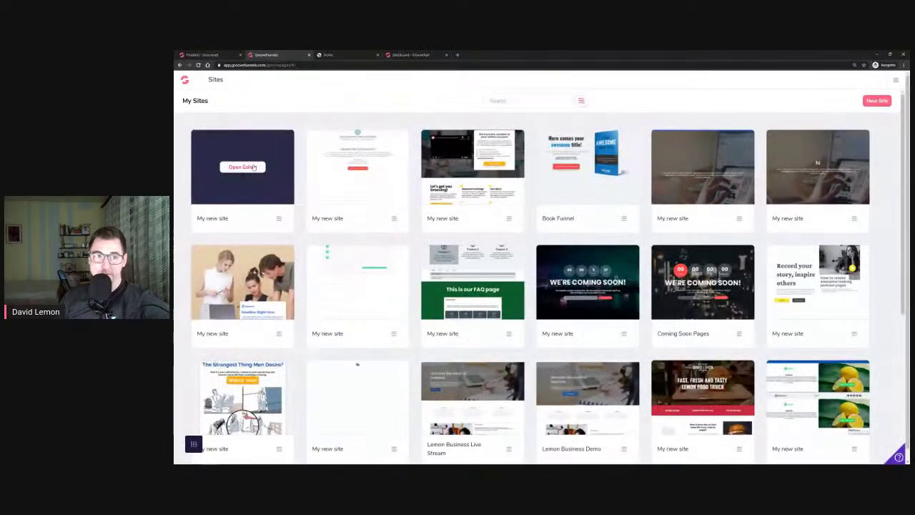
{"action": "left_click", "coordinate": [242, 166]}
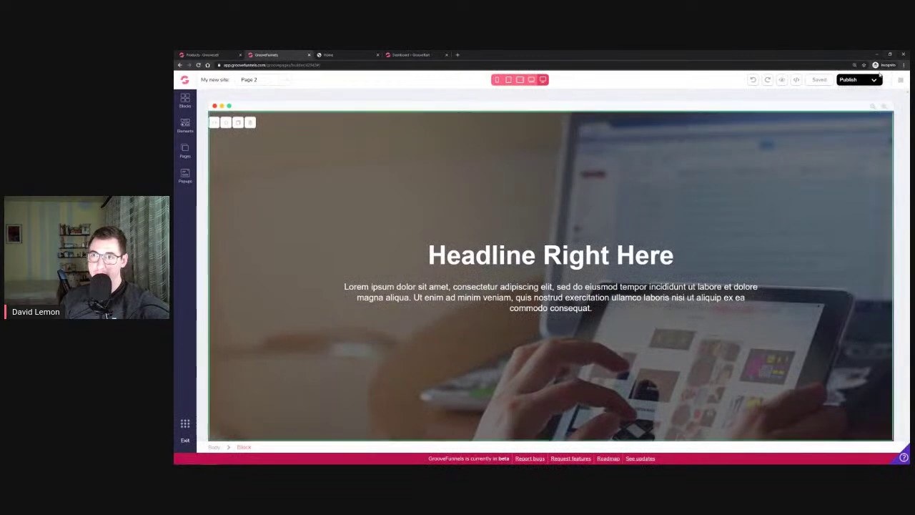
Copy the CNAME target host10.groovepages.com from the site's Publish settings
{"action": "left_click", "coordinate": [874, 81]}
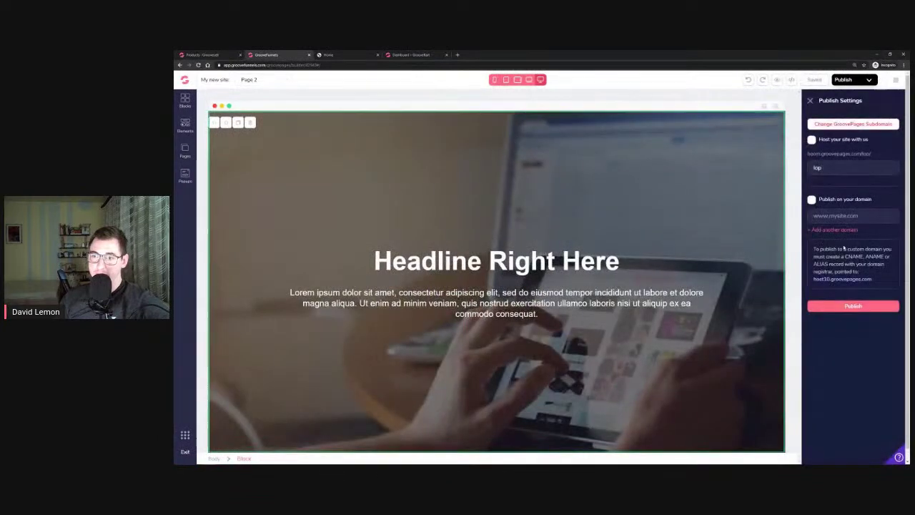
{"action": "left_click_drag", "start_coordinate": [877, 281], "coordinate": [823, 286]}
{"action": "right_click", "coordinate": [823, 284]}
{"action": "left_click", "coordinate": [828, 287]}
{"action": "left_click_drag", "start_coordinate": [844, 257], "coordinate": [864, 256]}
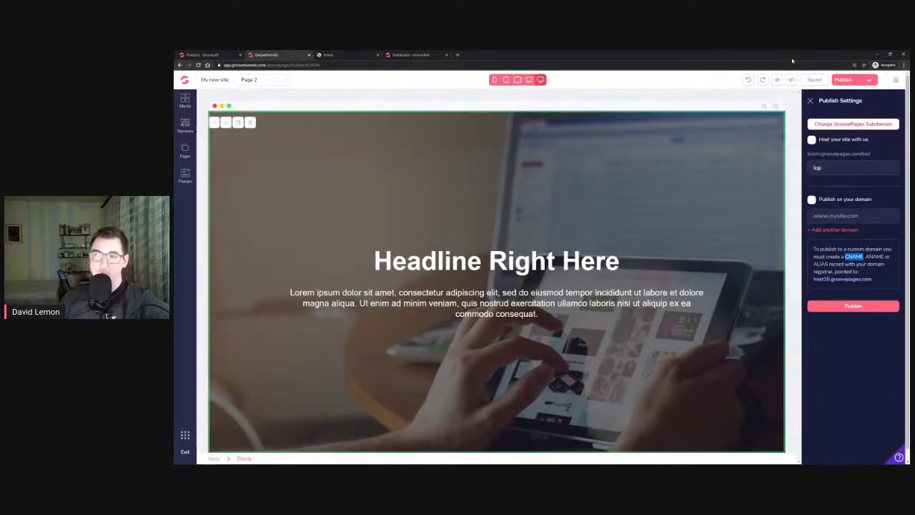
{"action": "left_click", "coordinate": [877, 57]}
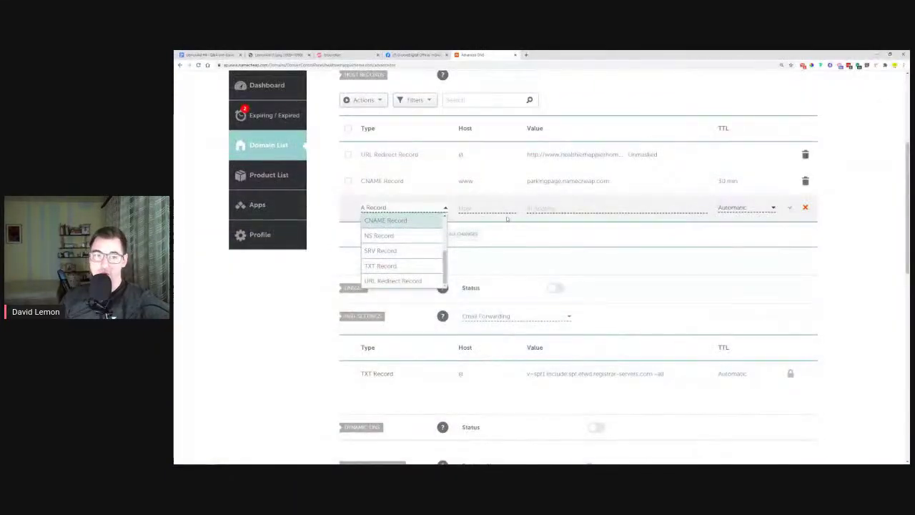
Make the new record a CNAME with host @ and value host10.groovepages.com
{"action": "left_click", "coordinate": [394, 220]}
{"action": "left_click", "coordinate": [481, 208]}
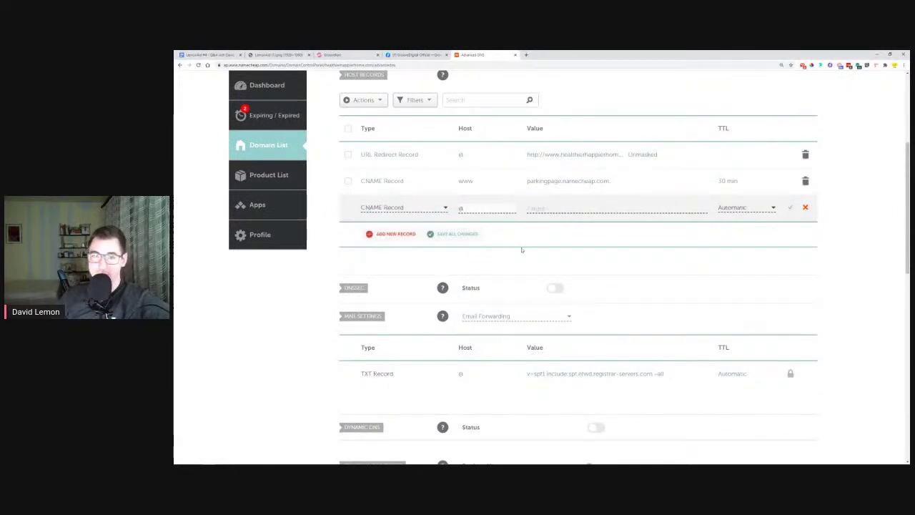
{"action": "right_click", "coordinate": [548, 207]}
{"action": "left_click", "coordinate": [565, 257]}
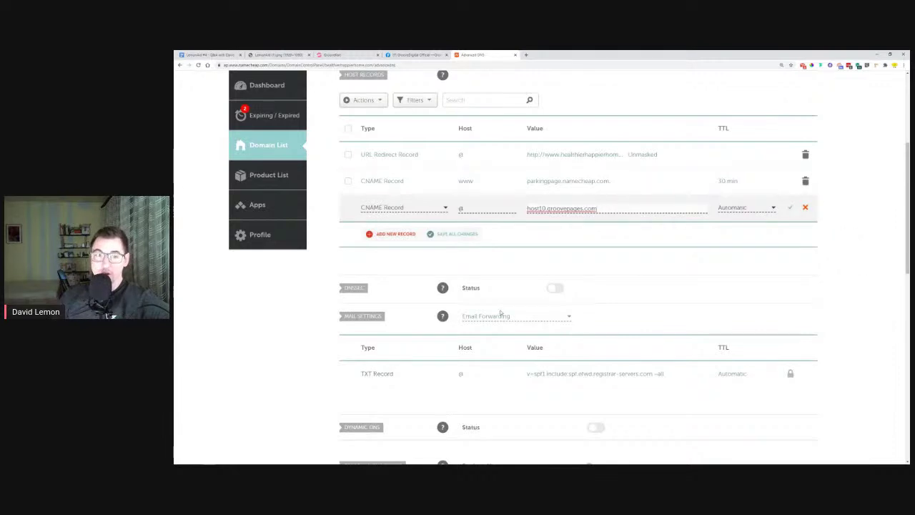
{"action": "scroll", "coordinate": [697, 215], "scroll_direction": "up", "scroll_amount": 3}
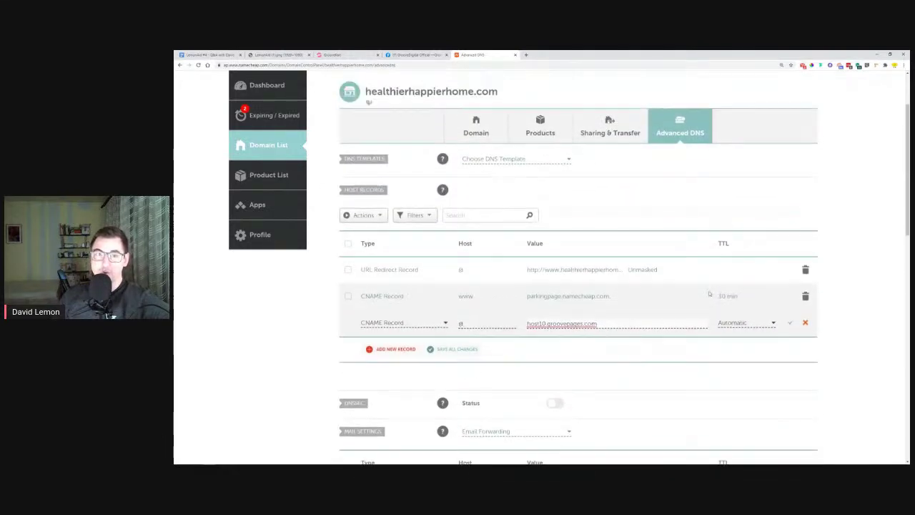
{"action": "scroll", "coordinate": [708, 294], "scroll_direction": "down", "scroll_amount": 2}
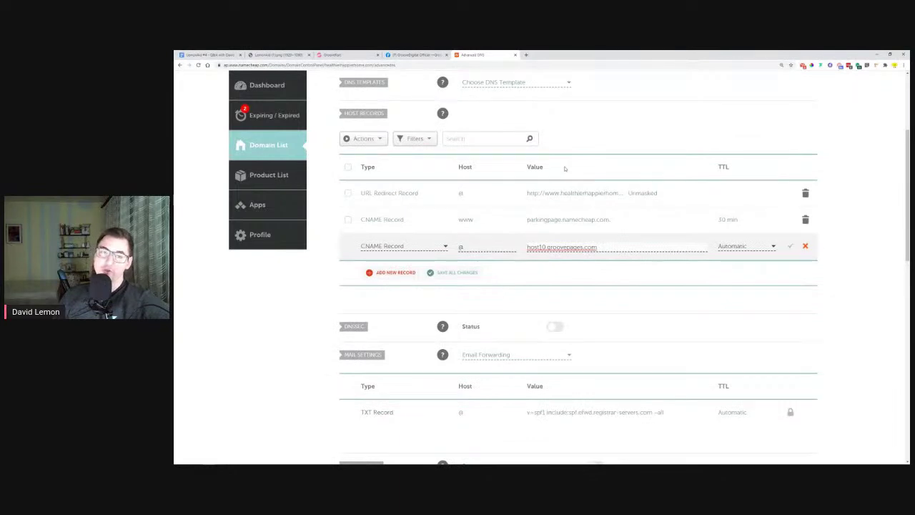
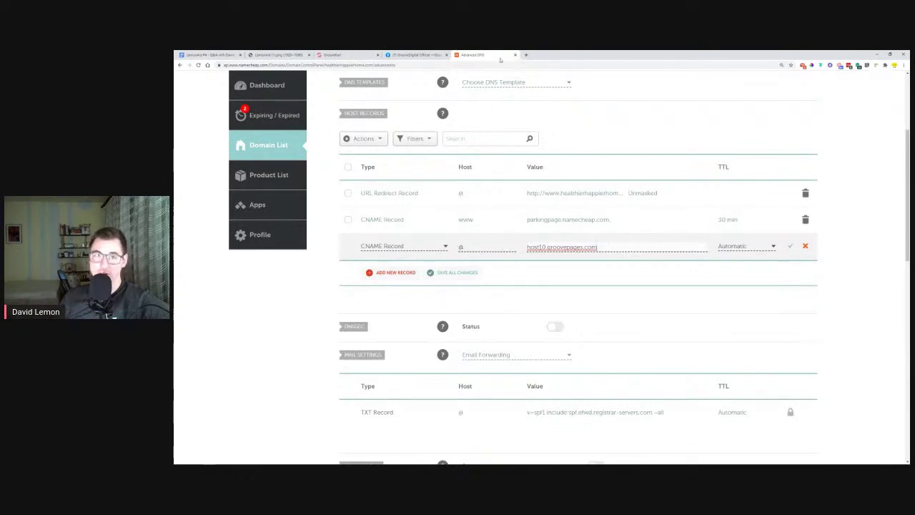
Close the Namecheap tab and highlight question 6, about Cloudflare, in orange in the Q&A doc
{"action": "left_click", "coordinate": [515, 55]}
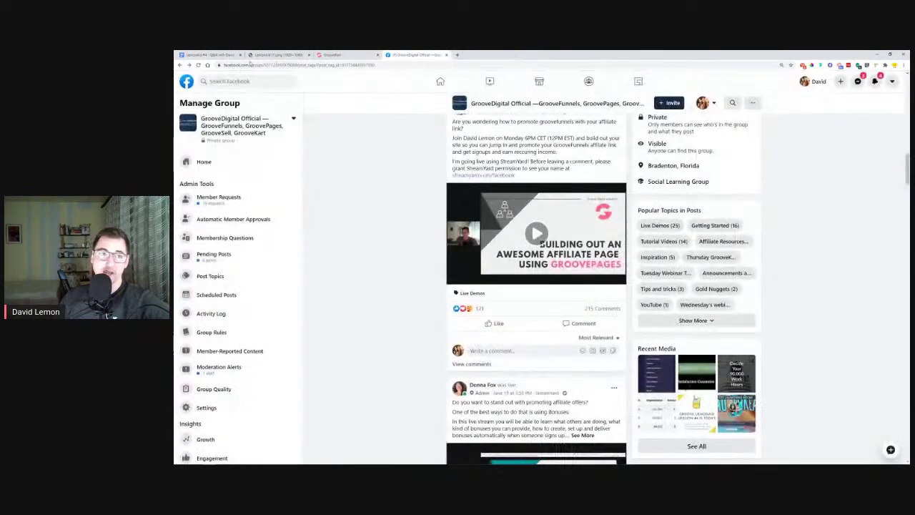
{"action": "left_click", "coordinate": [219, 55]}
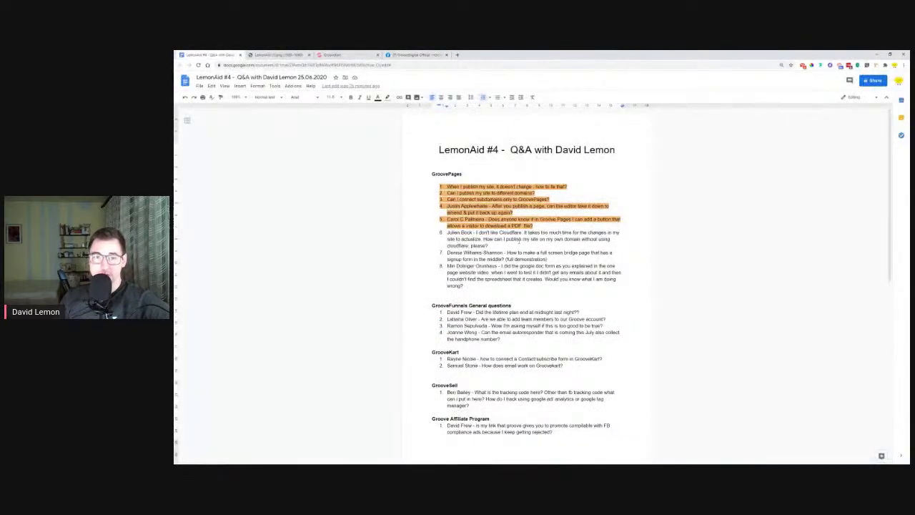
{"action": "left_click_drag", "start_coordinate": [478, 245], "coordinate": [447, 232]}
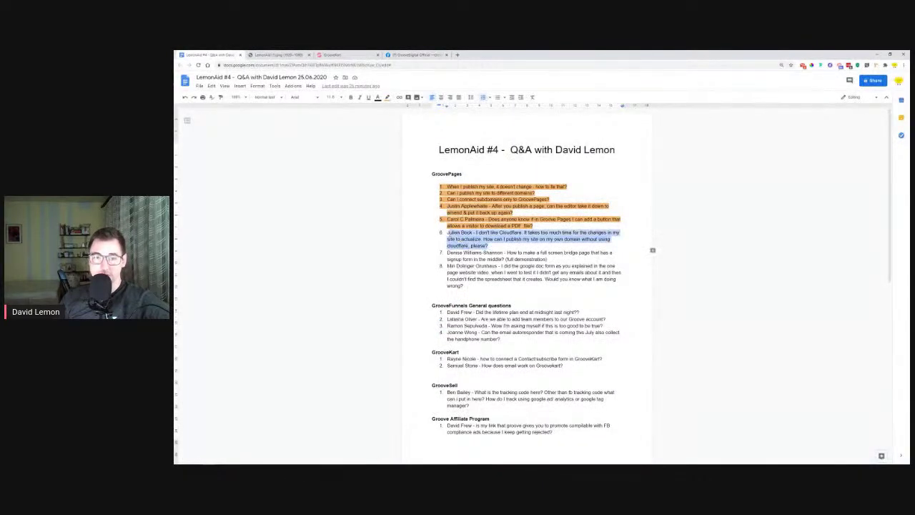
{"action": "left_click", "coordinate": [387, 98]}
{"action": "left_click", "coordinate": [404, 148]}
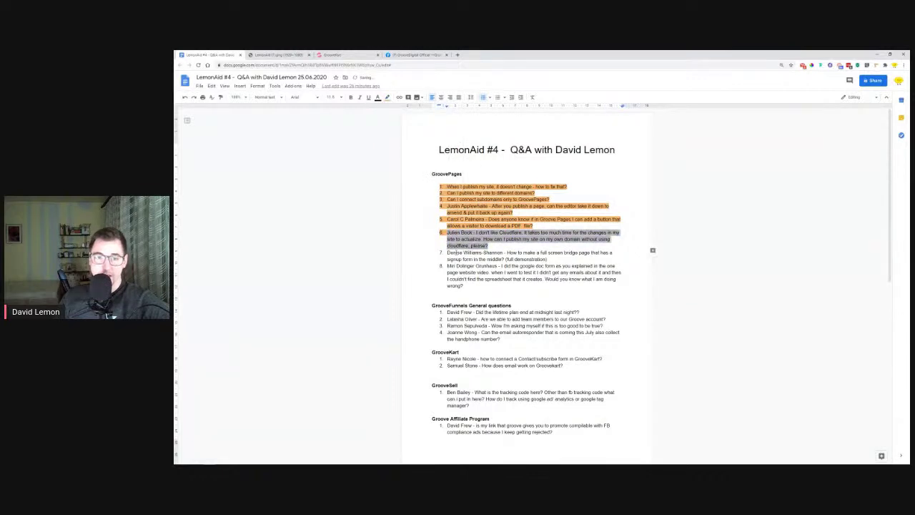
Clear the selection in the question list and minimize Chrome to the desktop
{"action": "left_click_drag", "start_coordinate": [447, 252], "coordinate": [504, 258]}
{"action": "left_click", "coordinate": [520, 254]}
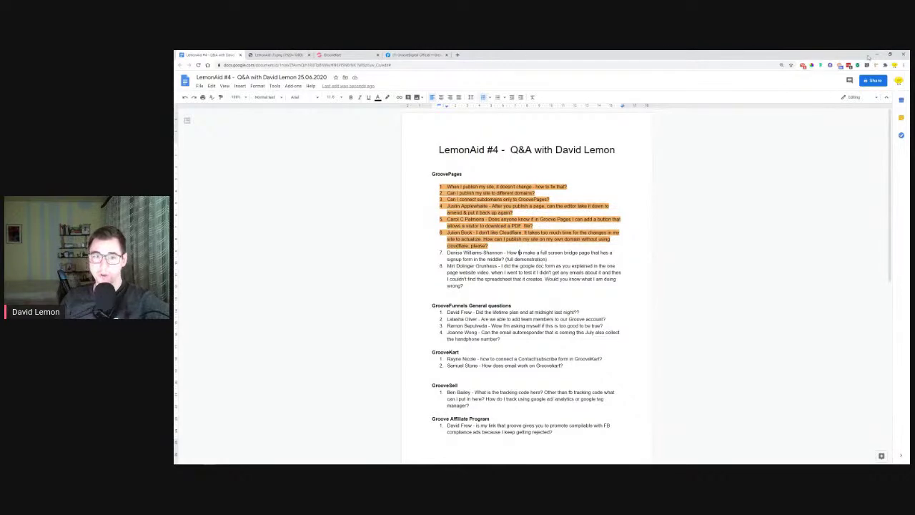
{"action": "left_click", "coordinate": [877, 56]}
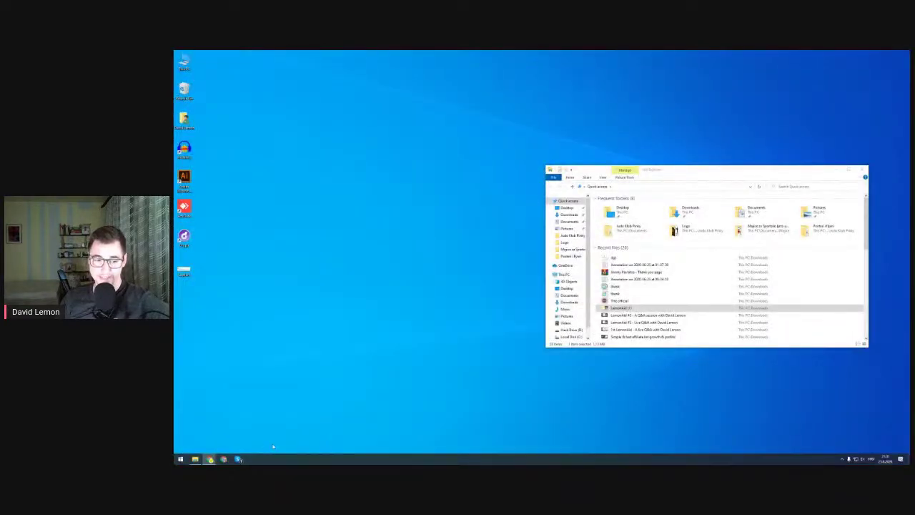
Exit the current page editor and create 'My new site' from the Blank Template
{"action": "mouse_move", "coordinate": [211, 459]}
{"action": "left_click", "coordinate": [388, 429]}
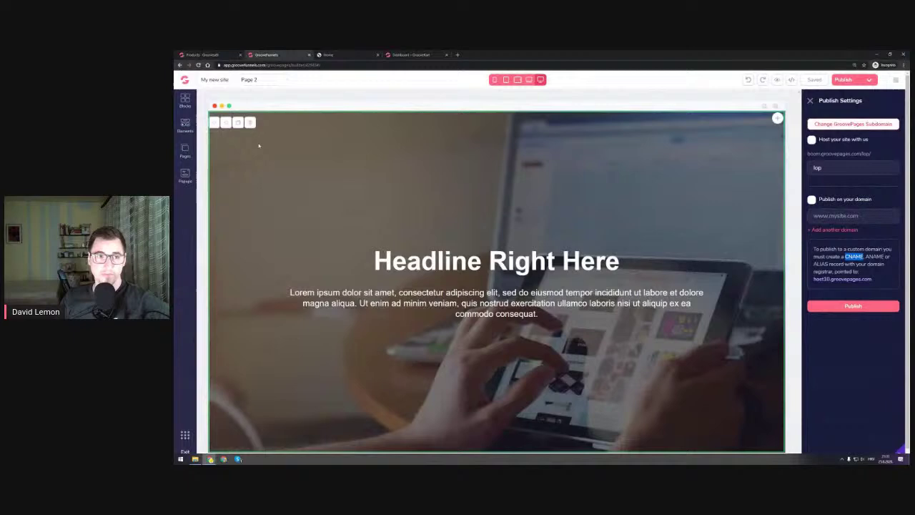
{"action": "left_click", "coordinate": [250, 123]}
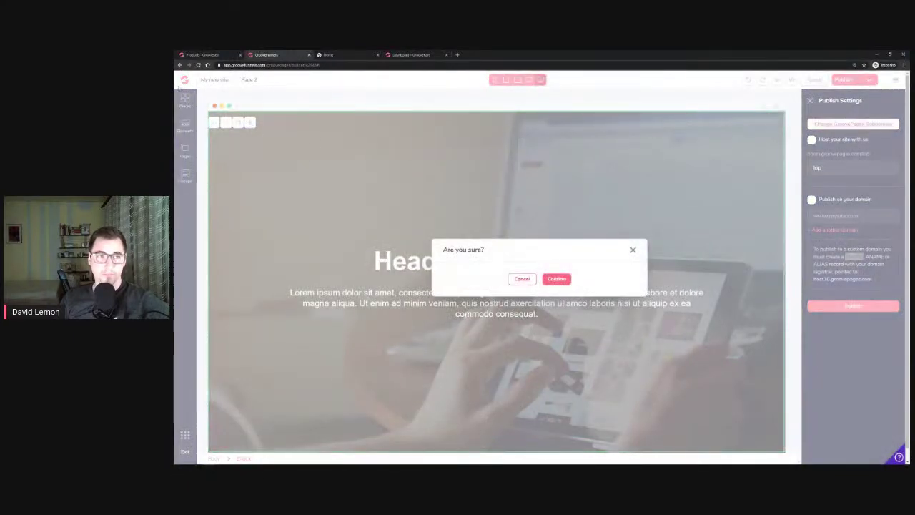
{"action": "left_click", "coordinate": [555, 279]}
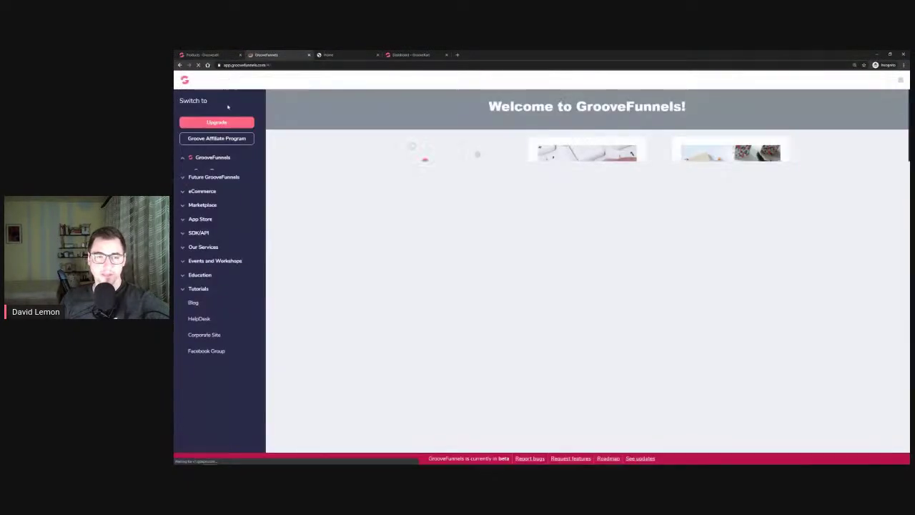
{"action": "left_click", "coordinate": [209, 171]}
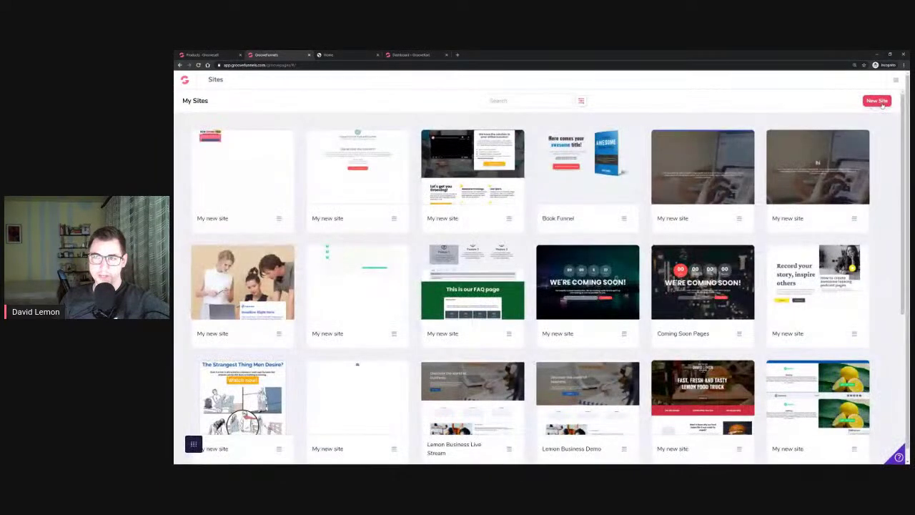
{"action": "left_click", "coordinate": [885, 102]}
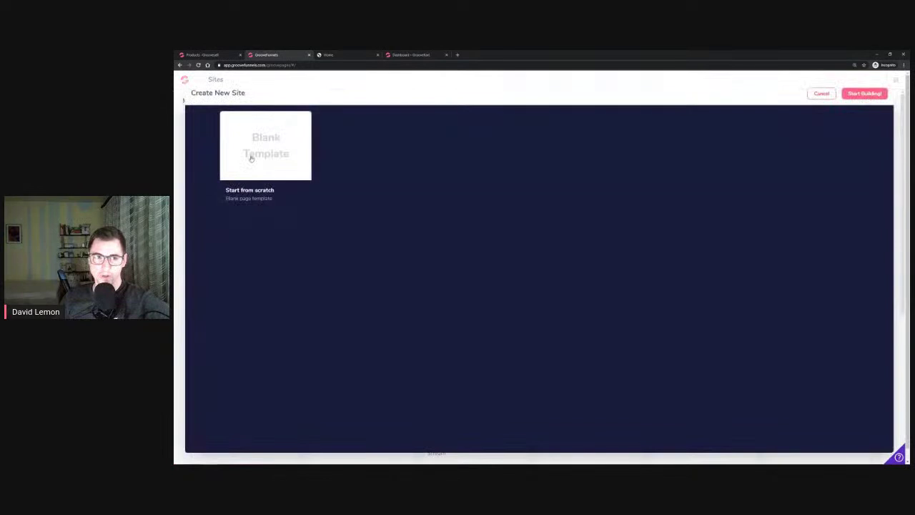
{"action": "left_click", "coordinate": [250, 157]}
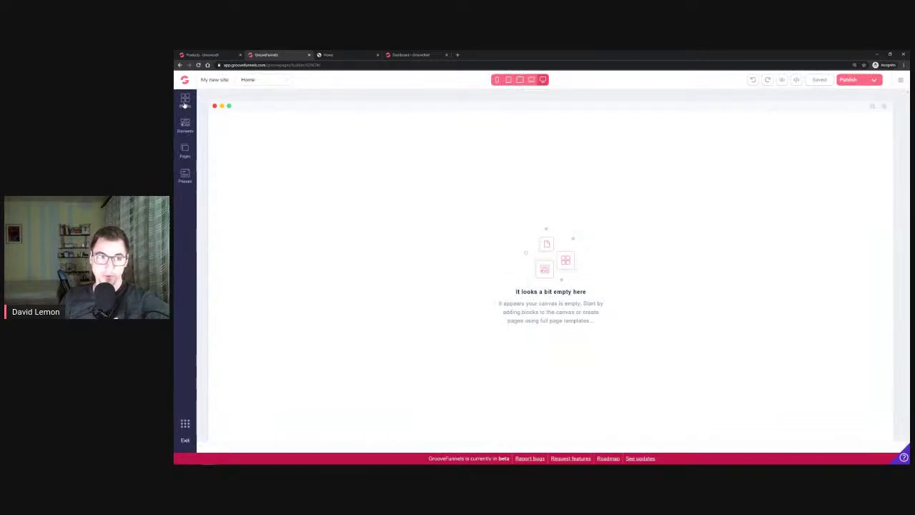
{"action": "left_click", "coordinate": [185, 101]}
Add the first wireframe Covers block to the empty Home page
{"action": "left_click", "coordinate": [272, 127]}
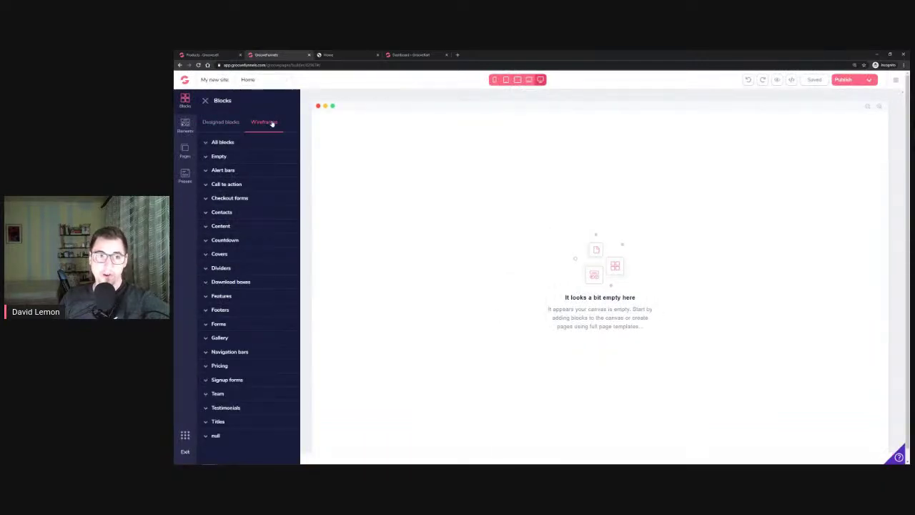
{"action": "left_click", "coordinate": [220, 253]}
{"action": "left_click_drag", "start_coordinate": [240, 294], "coordinate": [557, 235]}
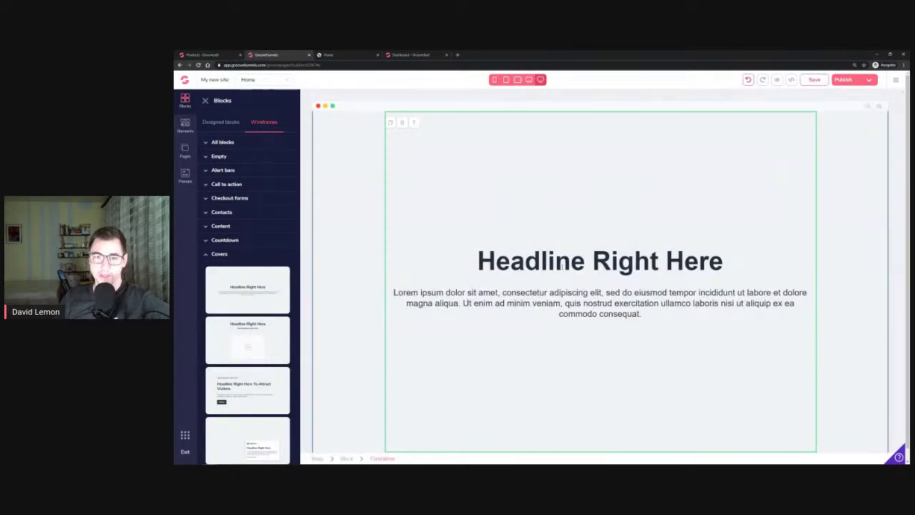
Add a Mailchimp signup form under the headline, then delete it
{"action": "left_click", "coordinate": [185, 128]}
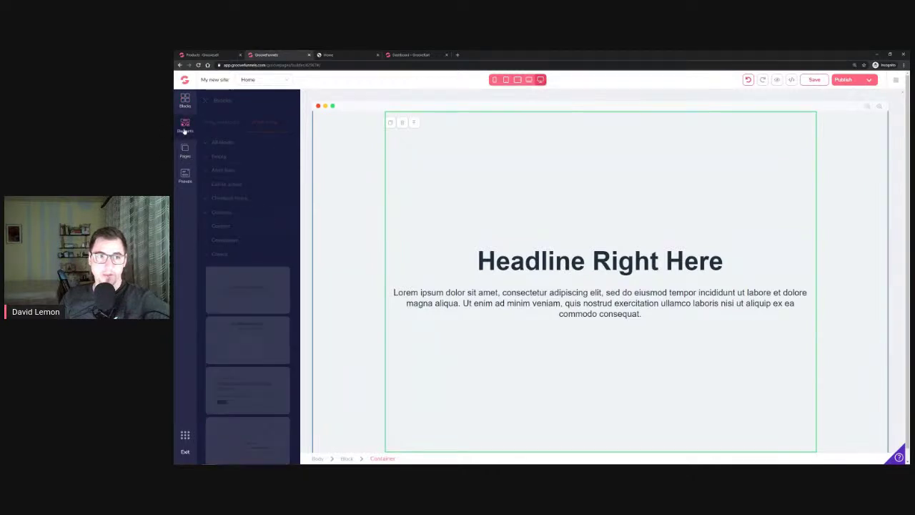
{"action": "scroll", "coordinate": [231, 226], "scroll_direction": "down", "scroll_amount": 1}
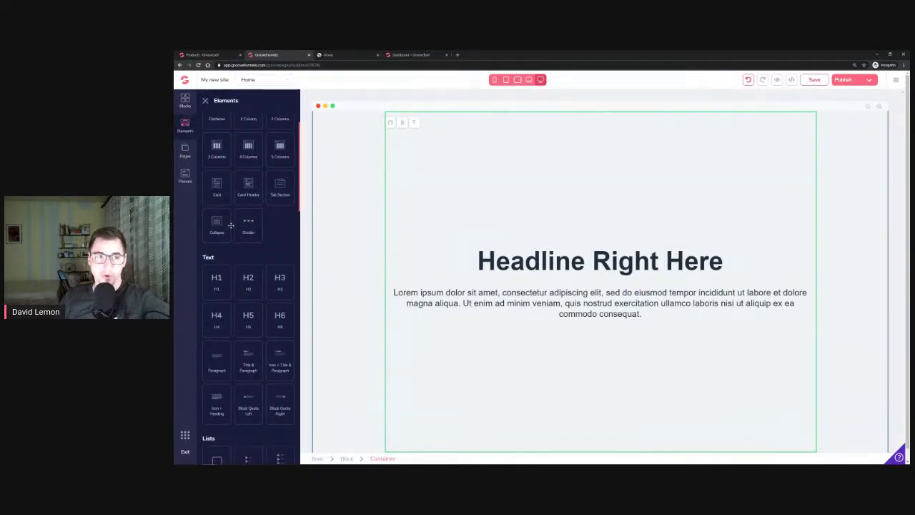
{"action": "scroll", "coordinate": [270, 177], "scroll_direction": "down", "scroll_amount": 6}
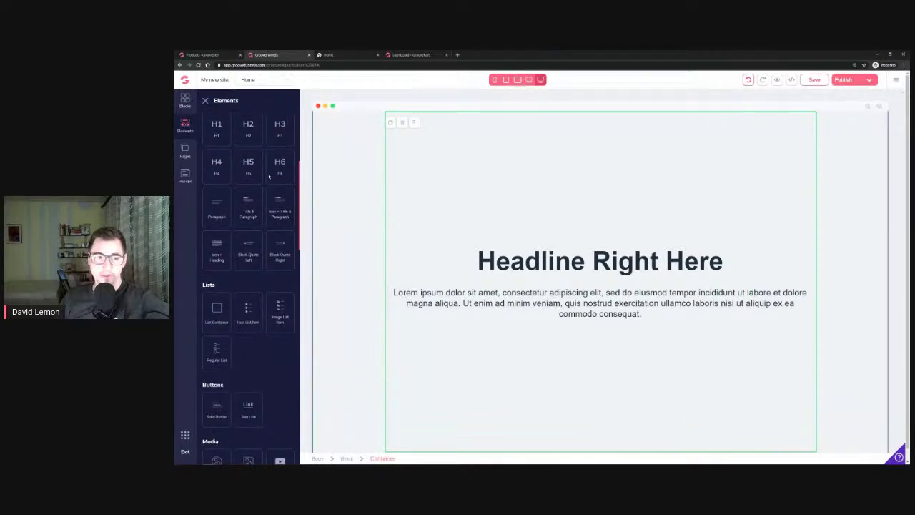
{"action": "scroll", "coordinate": [270, 177], "scroll_direction": "down", "scroll_amount": 6}
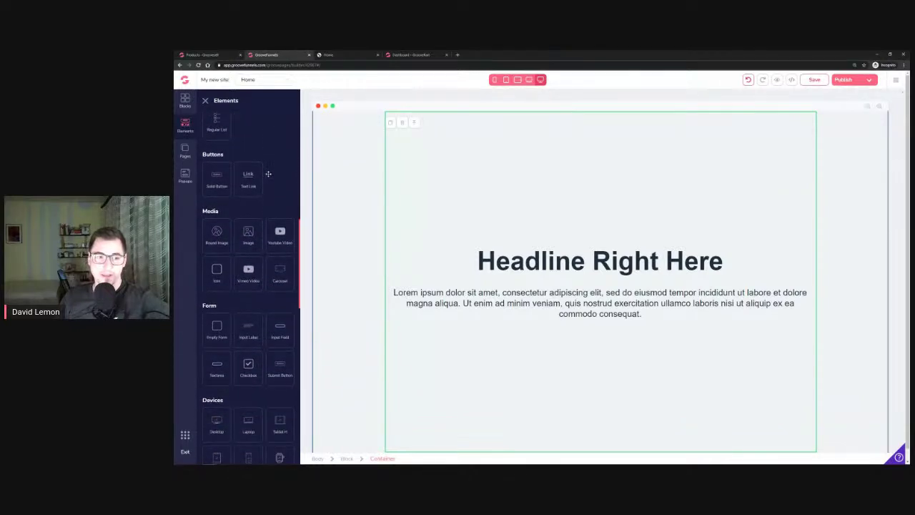
{"action": "scroll", "coordinate": [268, 174], "scroll_direction": "down", "scroll_amount": 1}
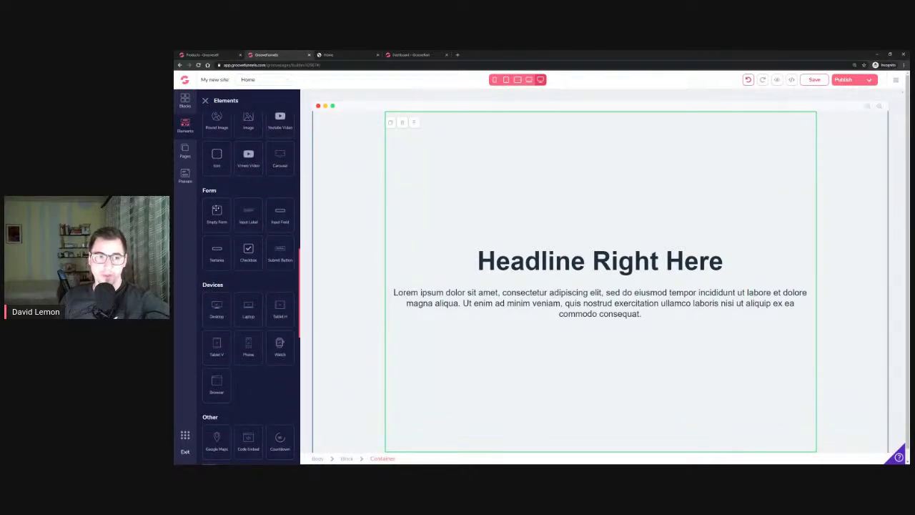
{"action": "scroll", "coordinate": [226, 223], "scroll_direction": "down", "scroll_amount": 15}
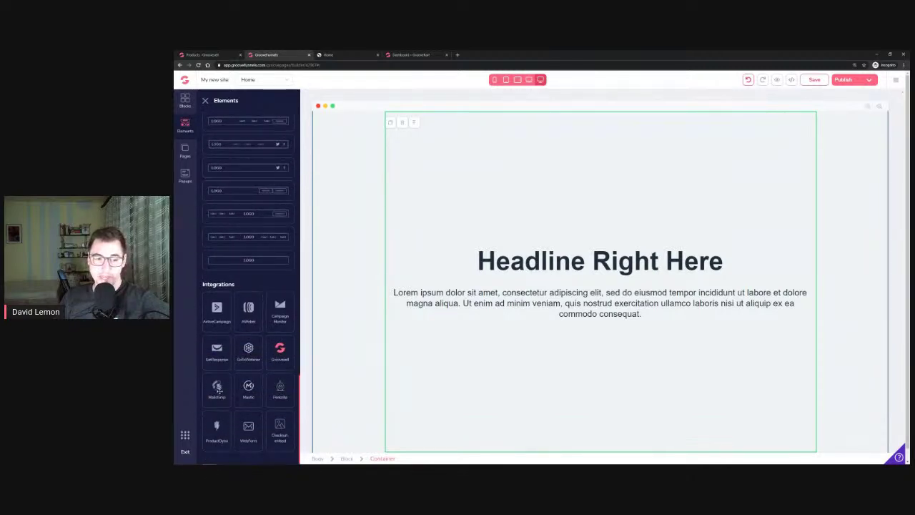
{"action": "left_click_drag", "start_coordinate": [218, 389], "coordinate": [608, 278]}
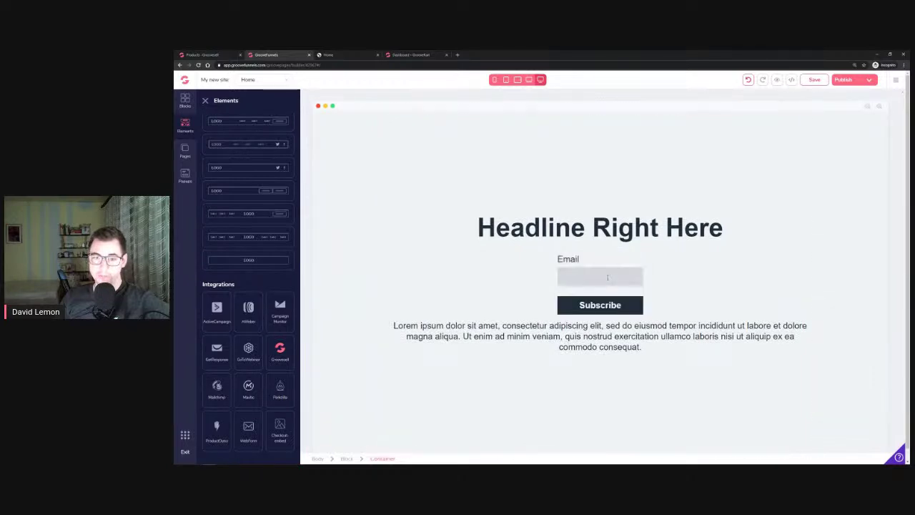
{"action": "left_click", "coordinate": [560, 261]}
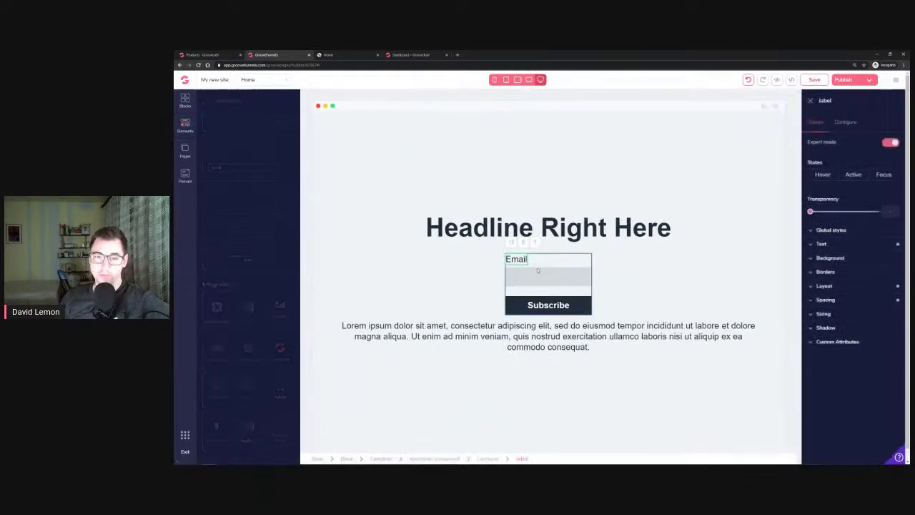
{"action": "left_click", "coordinate": [531, 263]}
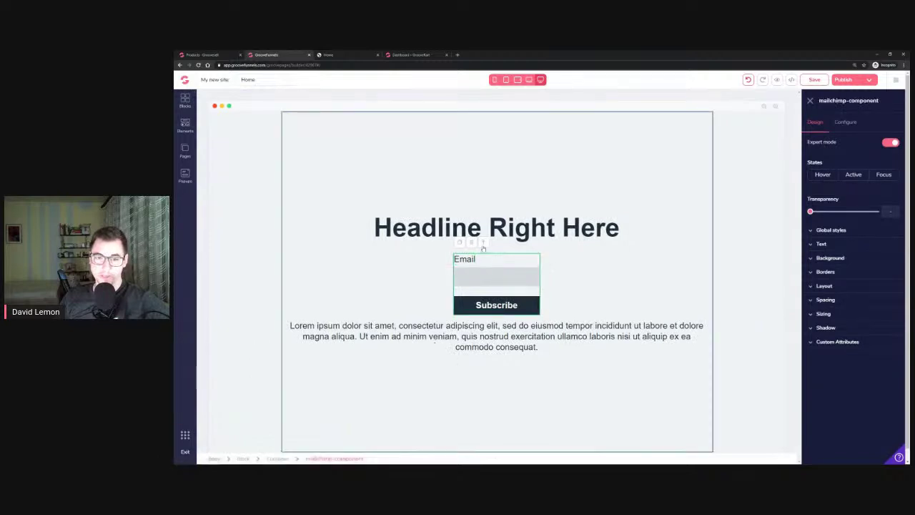
{"action": "left_click", "coordinate": [473, 243]}
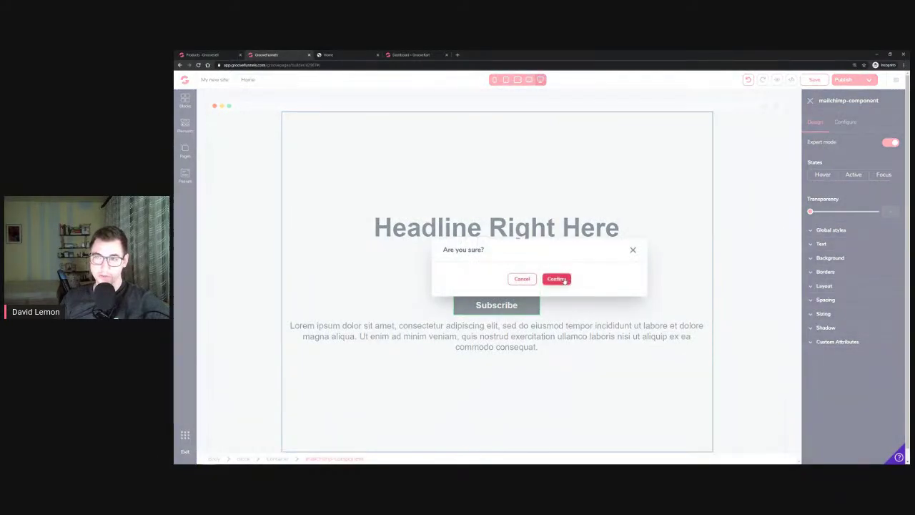
{"action": "left_click", "coordinate": [564, 280]}
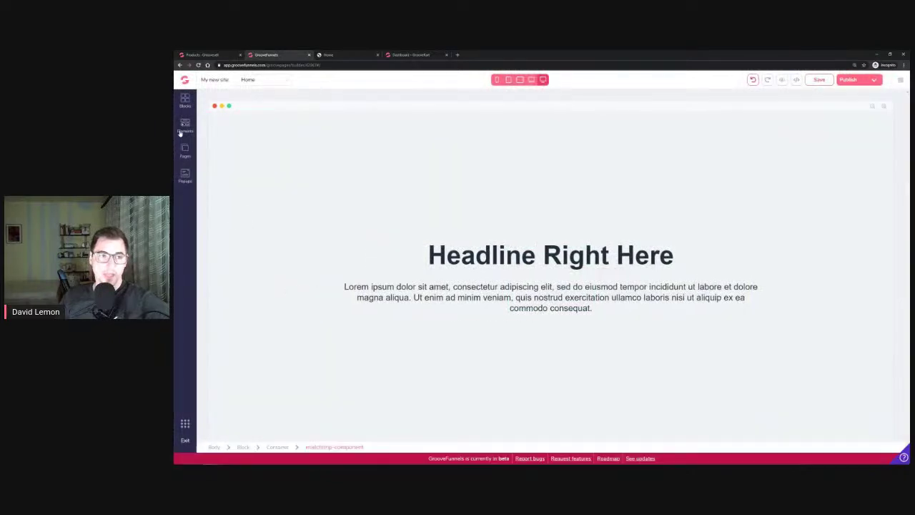
Add an empty form below the headline and place an input field inside it
{"action": "left_click", "coordinate": [185, 126]}
{"action": "scroll", "coordinate": [233, 295], "scroll_direction": "down", "scroll_amount": 10}
{"action": "scroll", "coordinate": [233, 295], "scroll_direction": "down", "scroll_amount": 6}
{"action": "scroll", "coordinate": [233, 295], "scroll_direction": "up", "scroll_amount": 7}
{"action": "scroll", "coordinate": [233, 295], "scroll_direction": "up", "scroll_amount": 3}
{"action": "left_click_drag", "start_coordinate": [222, 250], "coordinate": [552, 290]}
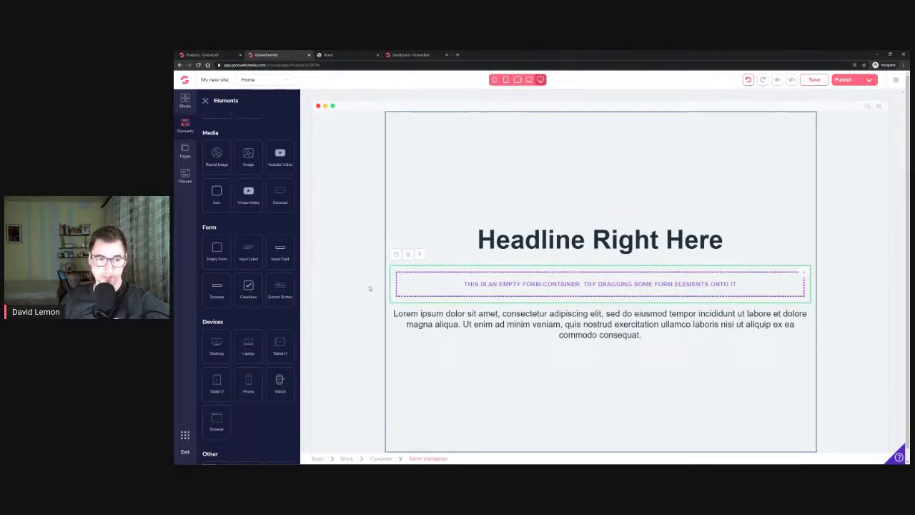
{"action": "left_click_drag", "start_coordinate": [279, 254], "coordinate": [551, 283]}
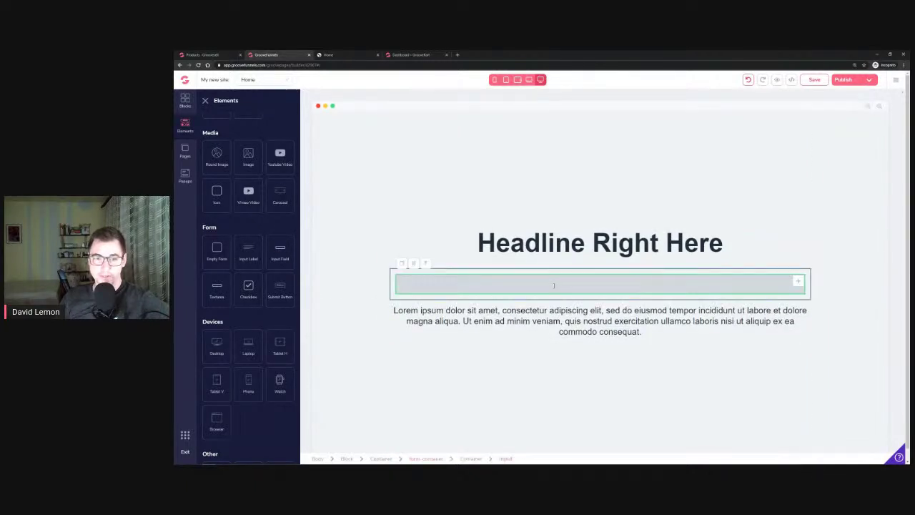
{"action": "left_click", "coordinate": [400, 271]}
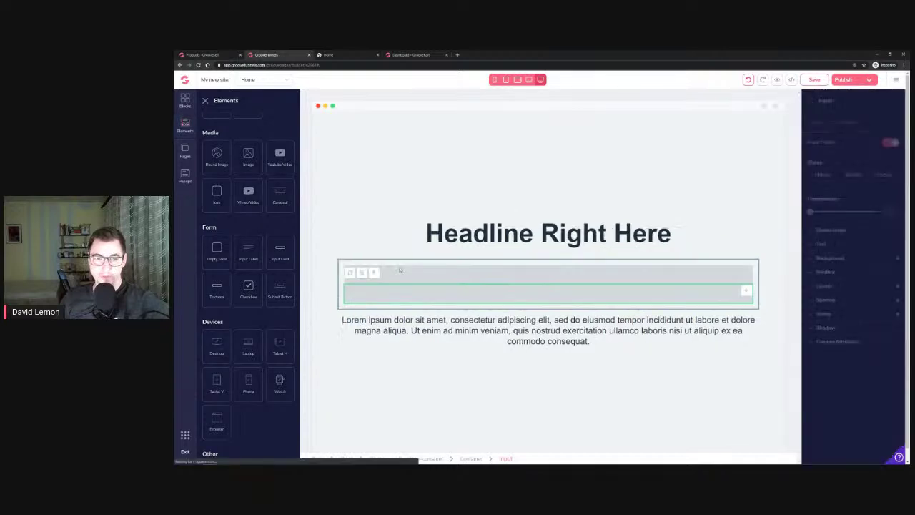
{"action": "left_click", "coordinate": [429, 292]}
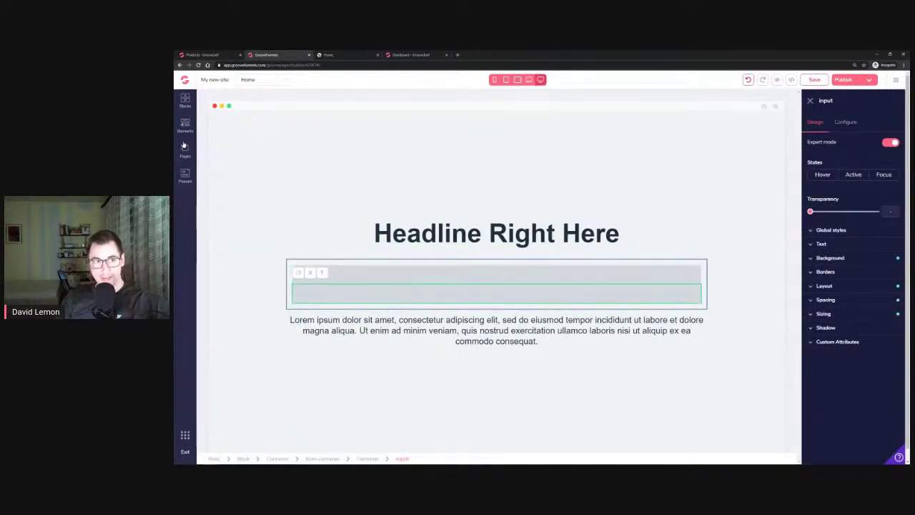
Add a Submit button element into the form beneath the input field
{"action": "left_click", "coordinate": [185, 125]}
{"action": "scroll", "coordinate": [256, 261], "scroll_direction": "down", "scroll_amount": 6}
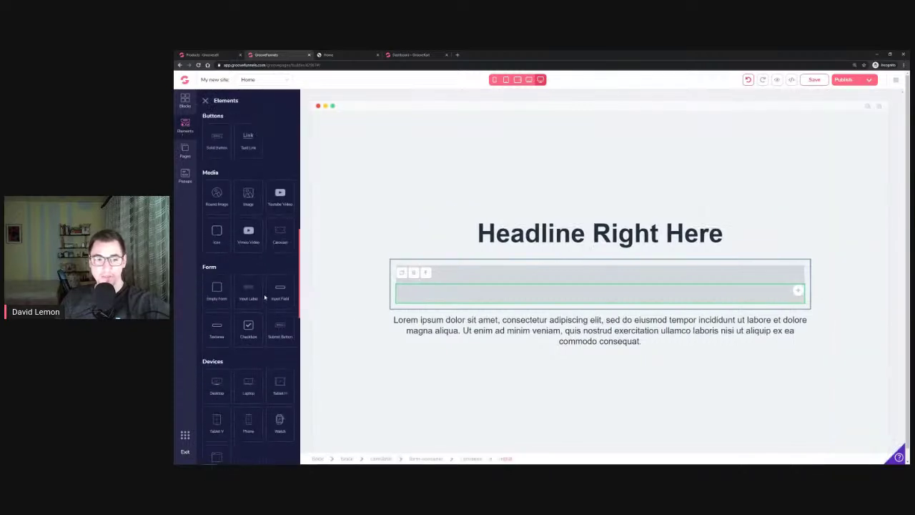
{"action": "left_click_drag", "start_coordinate": [201, 268], "coordinate": [218, 269]}
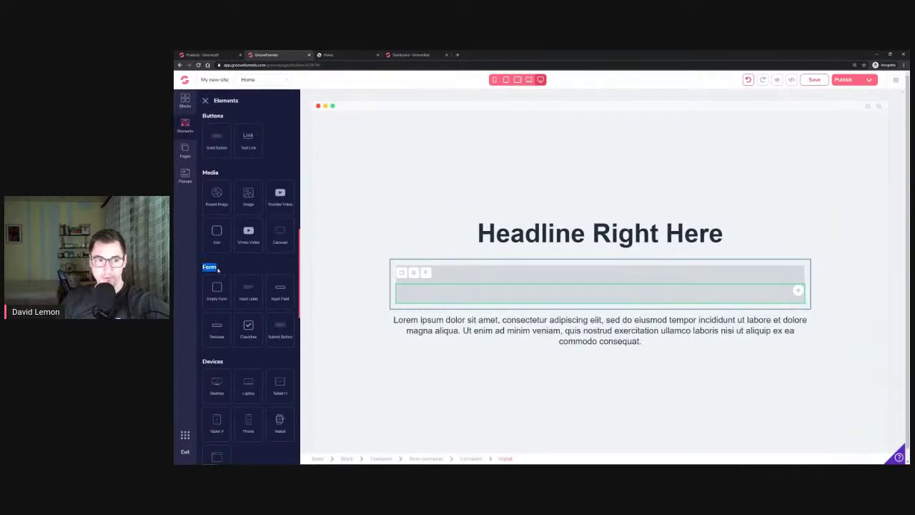
{"action": "left_click_drag", "start_coordinate": [281, 333], "coordinate": [535, 279]}
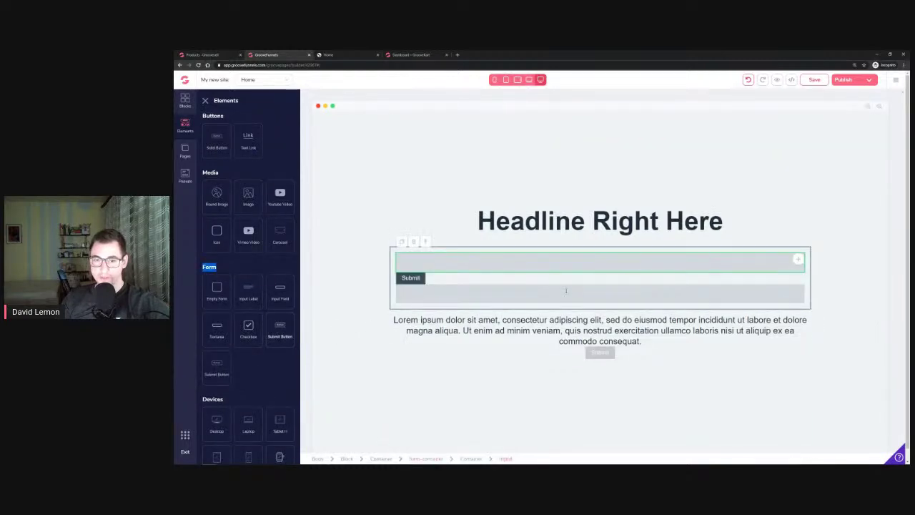
{"action": "left_click", "coordinate": [566, 290]}
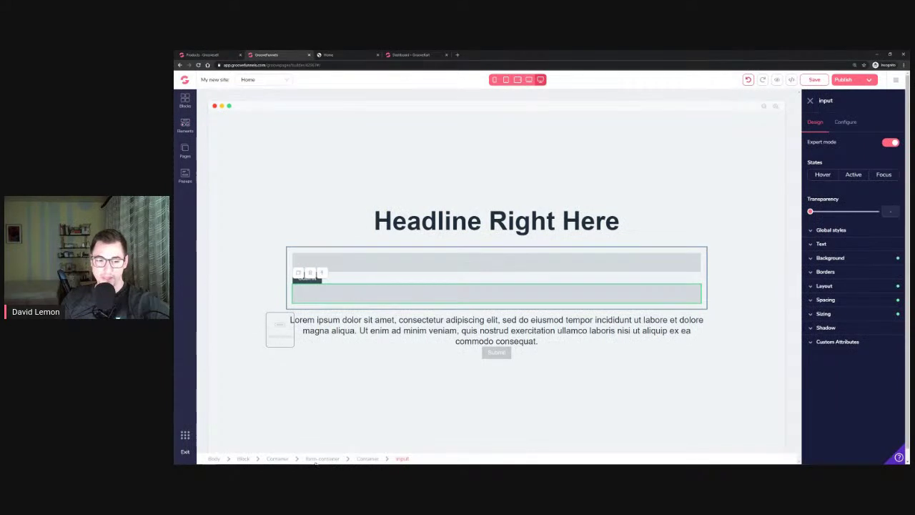
{"action": "left_click", "coordinate": [695, 292]}
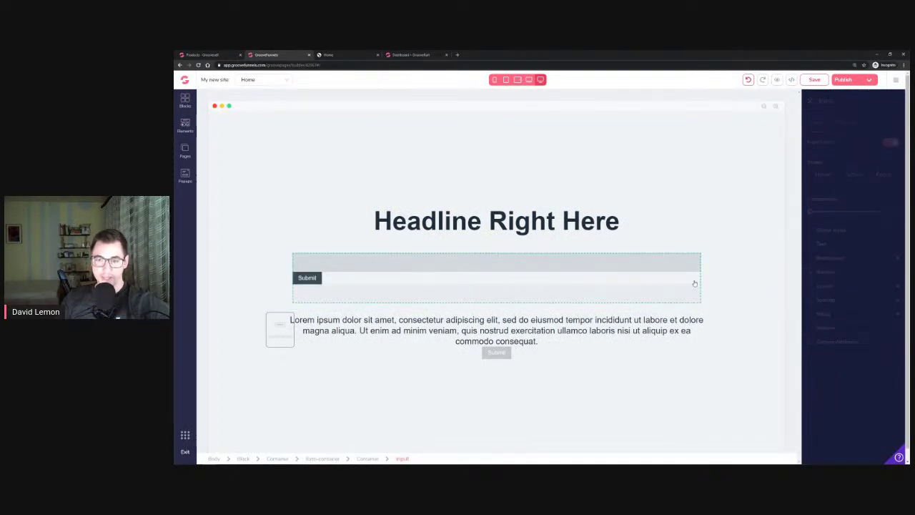
Select the form's fields, Submit button and containers to check their layout settings
{"action": "left_click", "coordinate": [470, 275]}
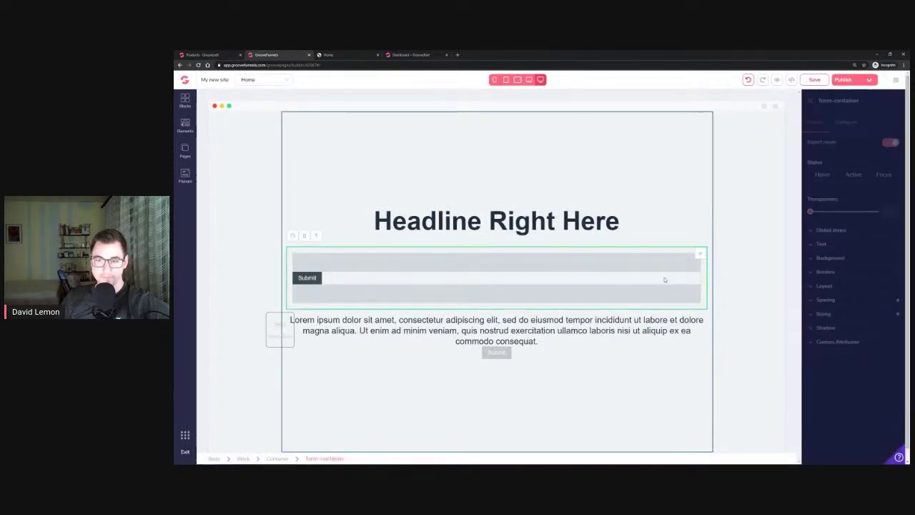
{"action": "left_click", "coordinate": [695, 291]}
{"action": "left_click", "coordinate": [696, 291]}
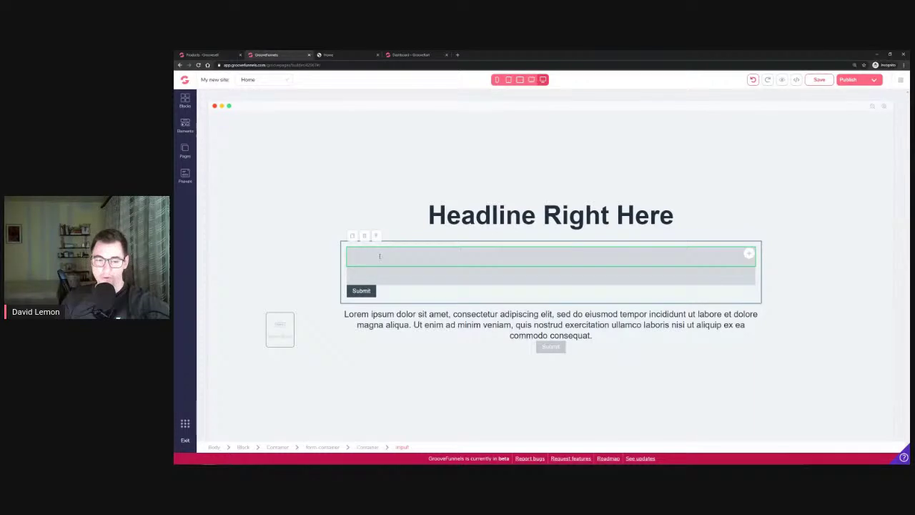
{"action": "left_click", "coordinate": [361, 290]}
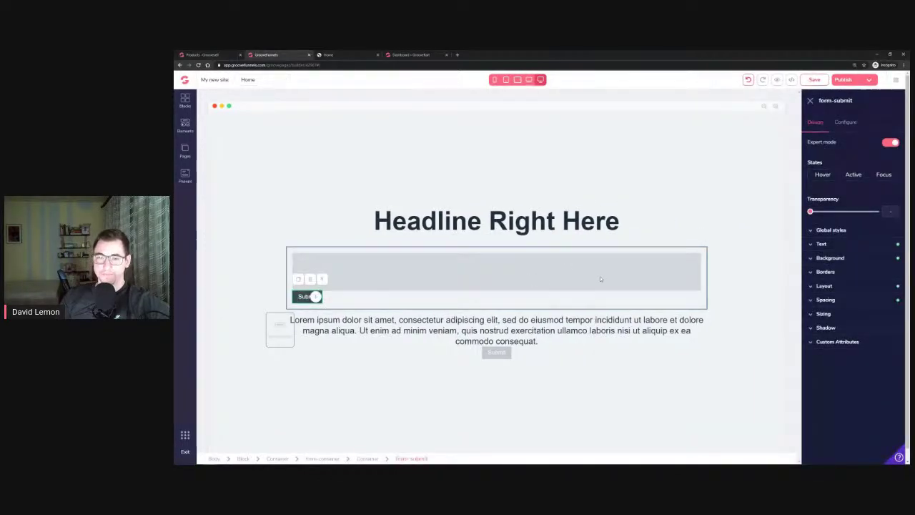
{"action": "left_click", "coordinate": [612, 303]}
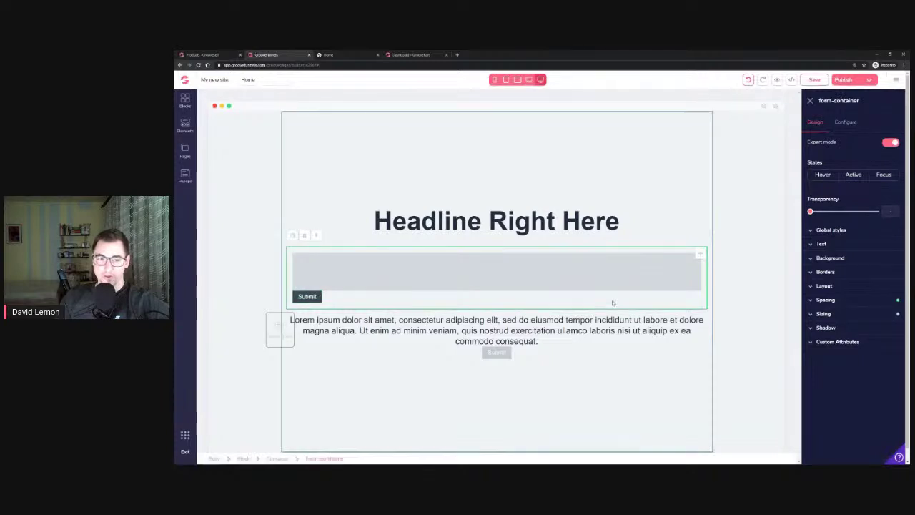
{"action": "left_click", "coordinate": [826, 285]}
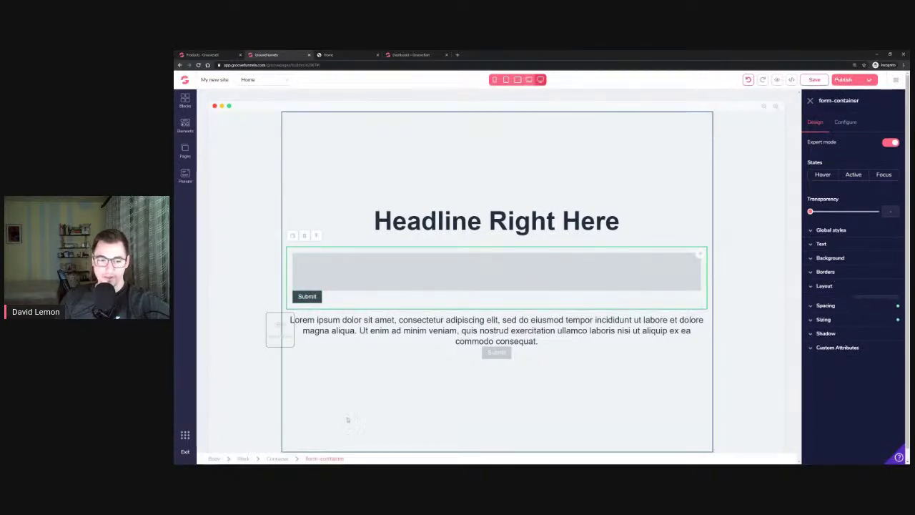
{"action": "left_click", "coordinate": [278, 458]}
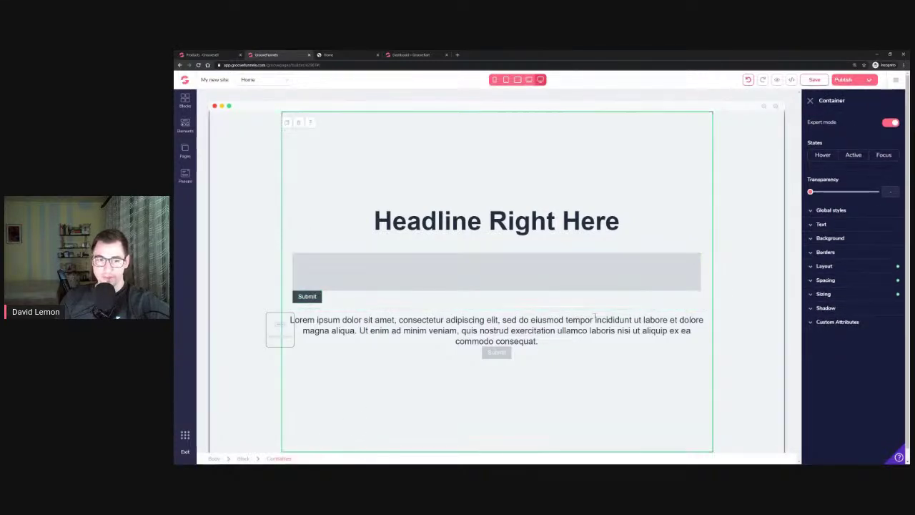
Toggle the container's content centring off and back on, then save the page
{"action": "left_click", "coordinate": [843, 266]}
{"action": "left_click", "coordinate": [841, 351]}
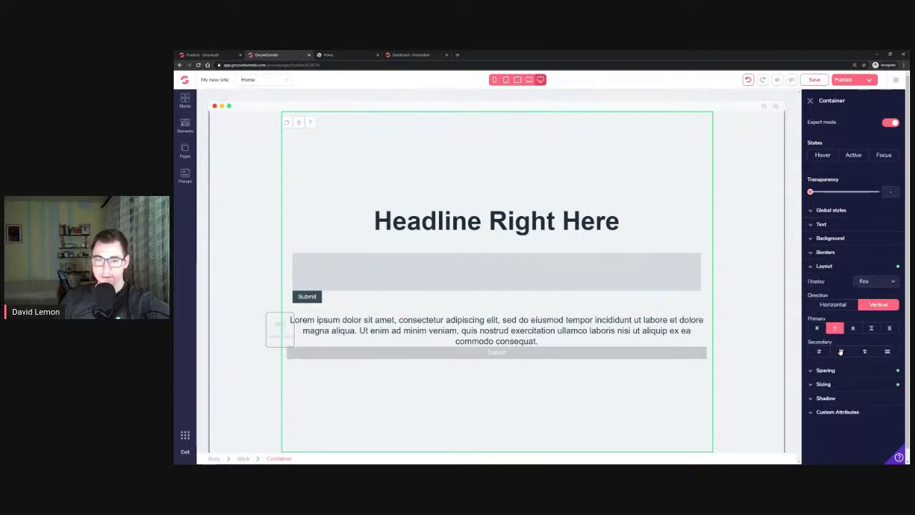
{"action": "left_click", "coordinate": [842, 353]}
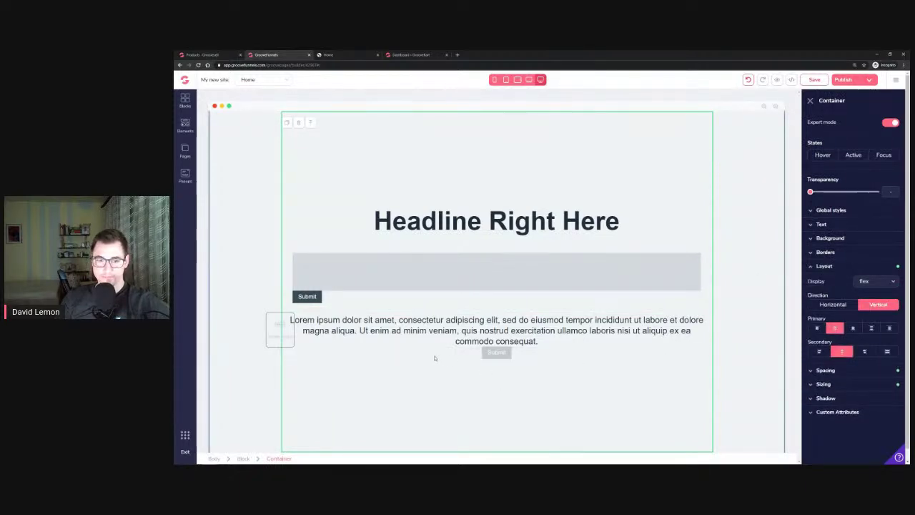
{"action": "left_click", "coordinate": [491, 354]}
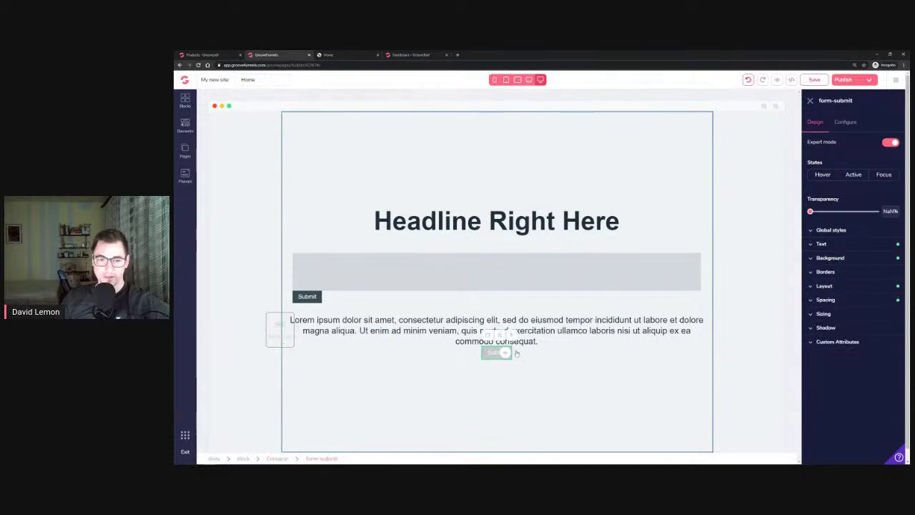
{"action": "key", "text": "ctrl+s"}
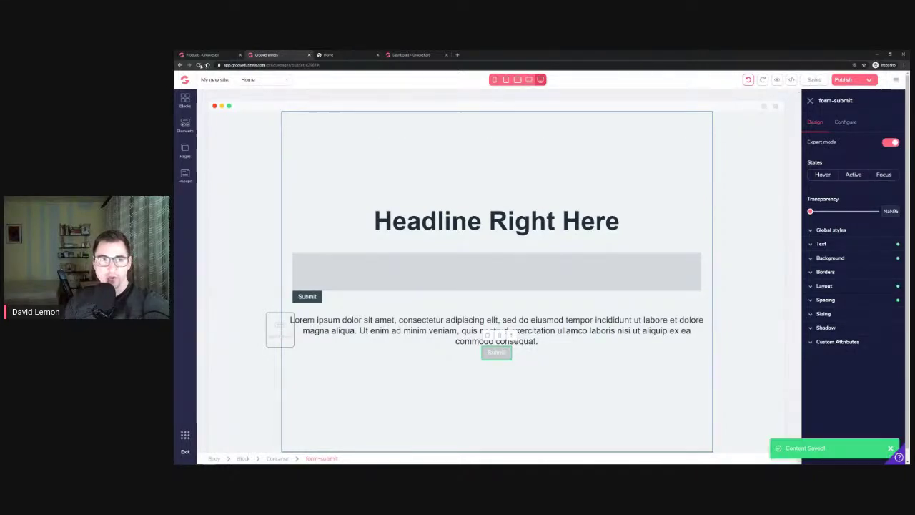
Reload the editor and delete the stray Submit button below the paragraph
{"action": "left_click", "coordinate": [198, 65]}
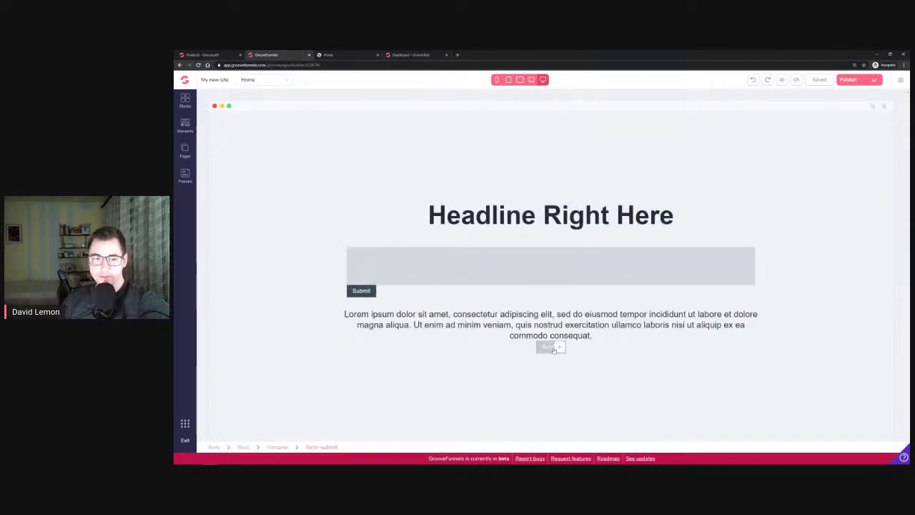
{"action": "left_click", "coordinate": [545, 353]}
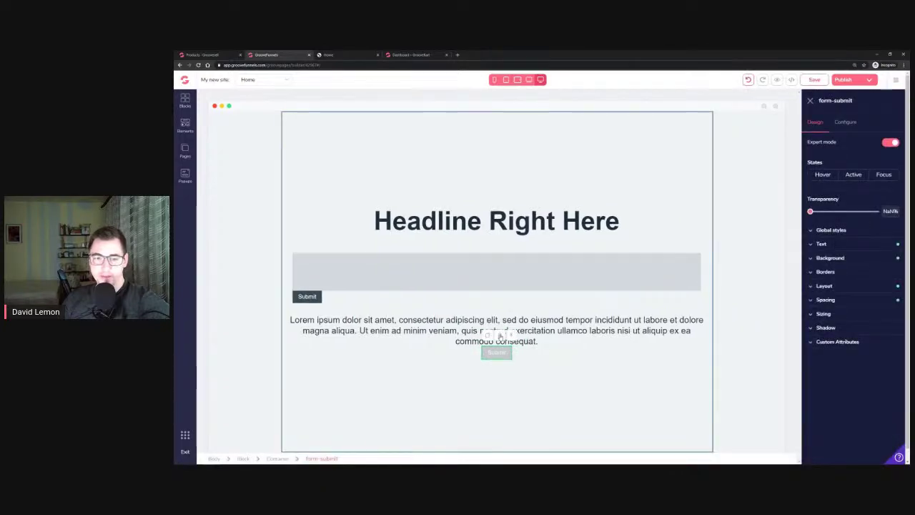
{"action": "key", "text": "Delete"}
{"action": "left_click", "coordinate": [557, 280]}
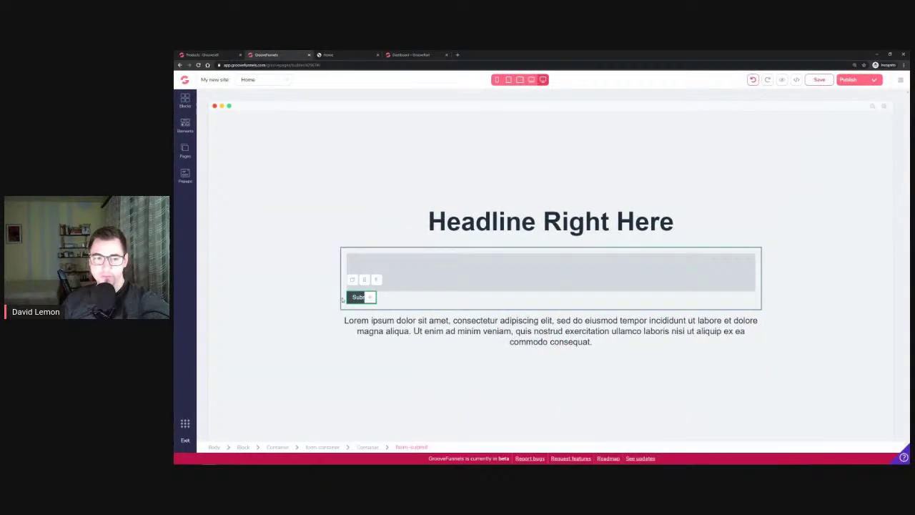
Centre the outer form container's content across its width
{"action": "left_click", "coordinate": [387, 307]}
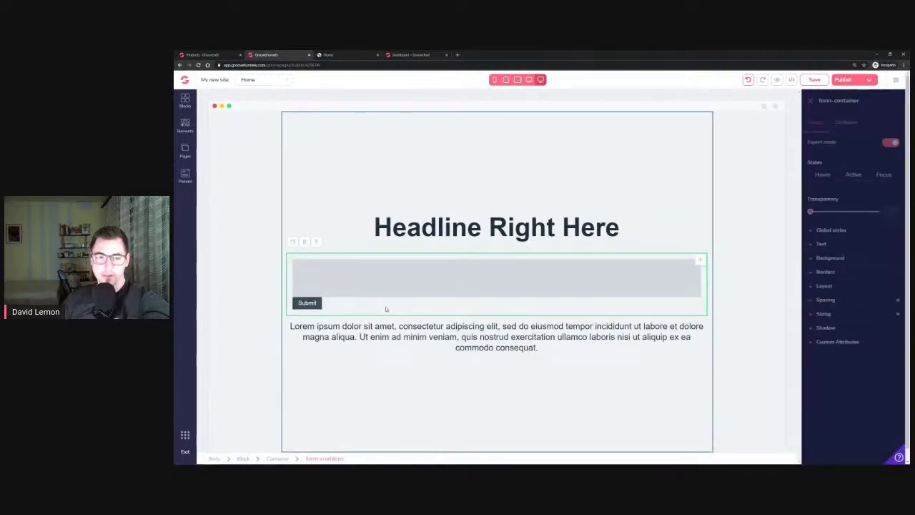
{"action": "left_click", "coordinate": [284, 458]}
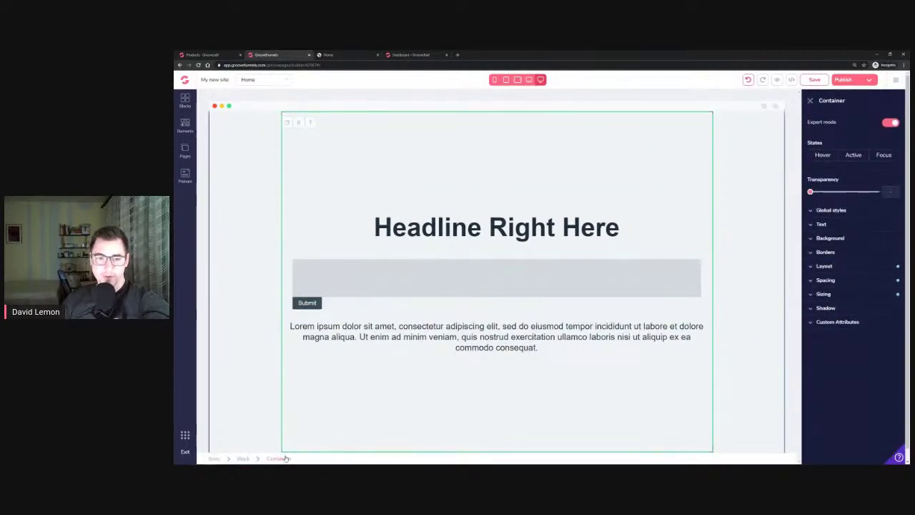
{"action": "left_click", "coordinate": [826, 266]}
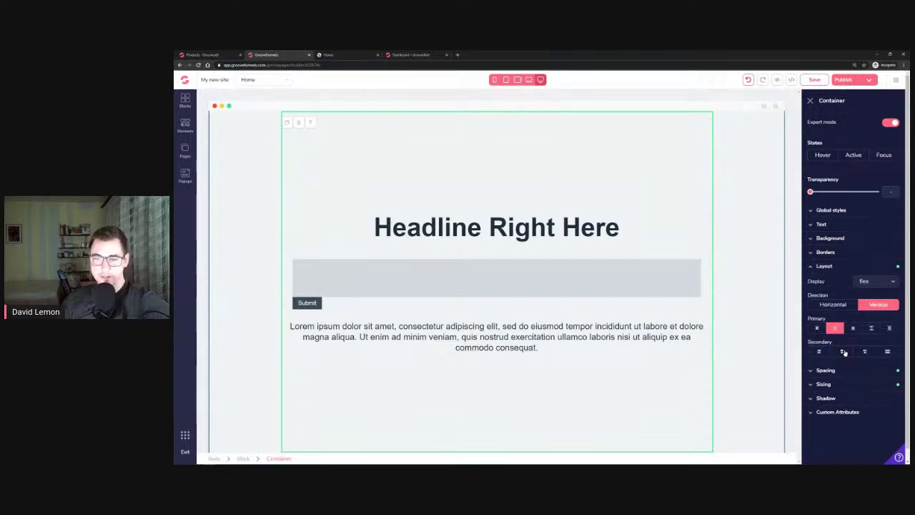
{"action": "left_click", "coordinate": [843, 351]}
Review the Submit button's text settings, then open the input field's configuration
{"action": "left_click", "coordinate": [298, 304]}
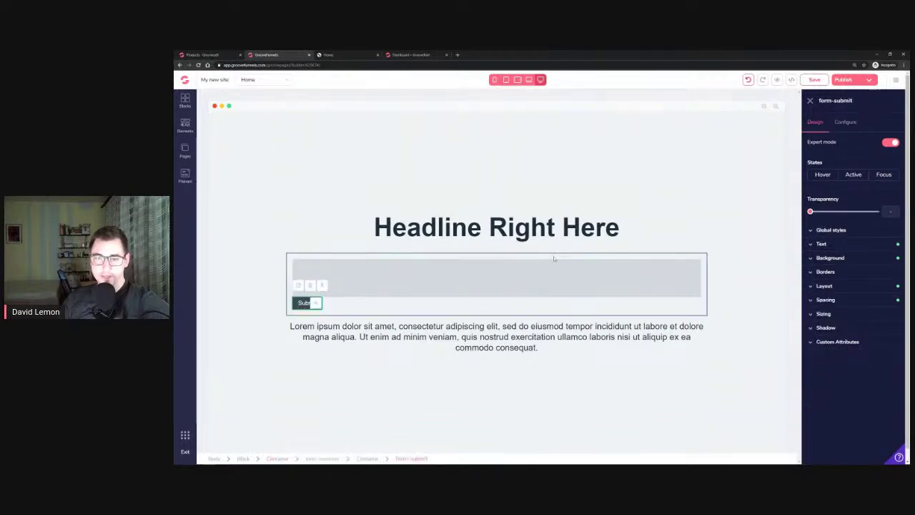
{"action": "left_click", "coordinate": [856, 245]}
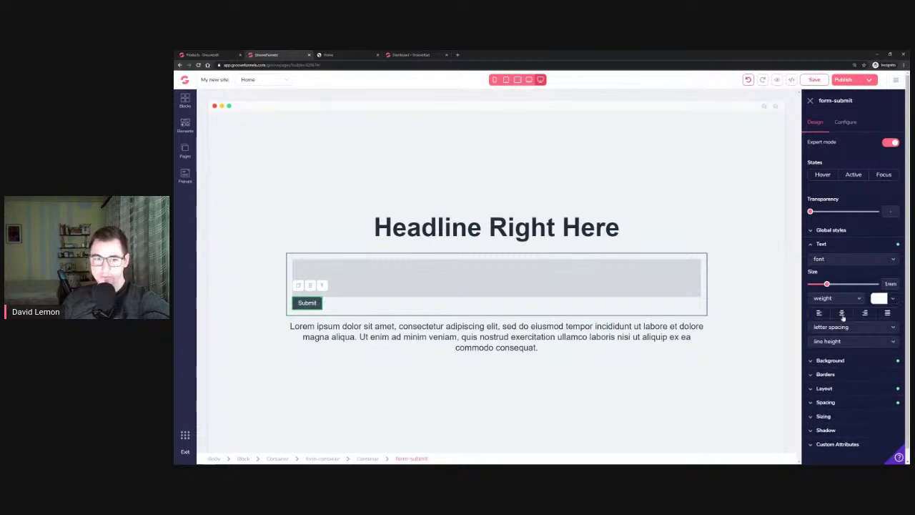
{"action": "left_click", "coordinate": [829, 244]}
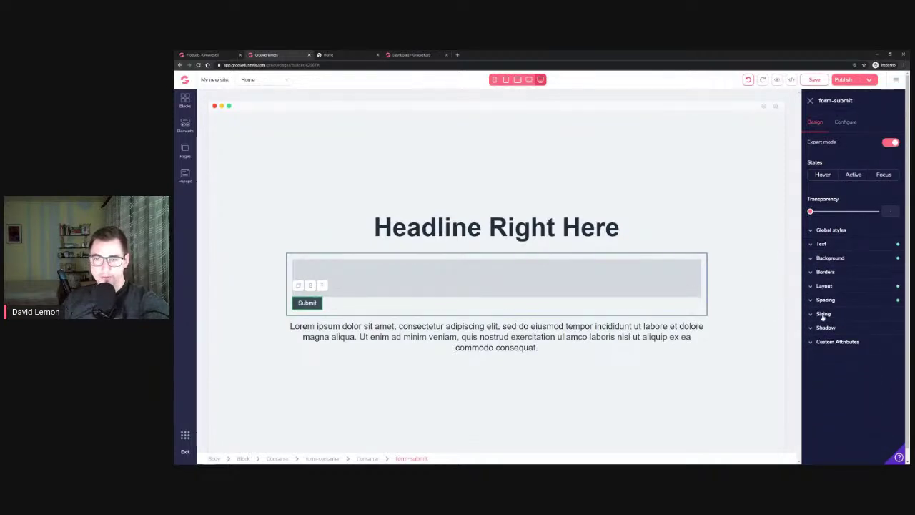
{"action": "left_click", "coordinate": [476, 268]}
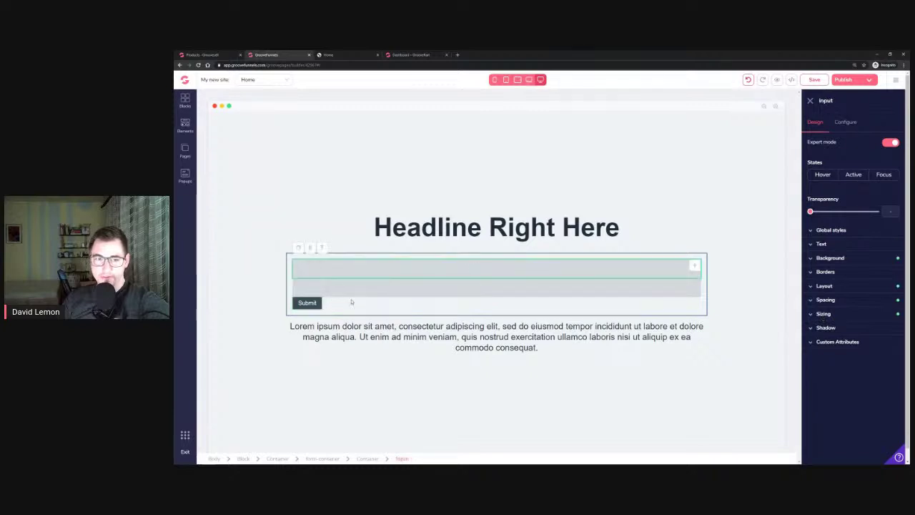
{"action": "left_click", "coordinate": [844, 123]}
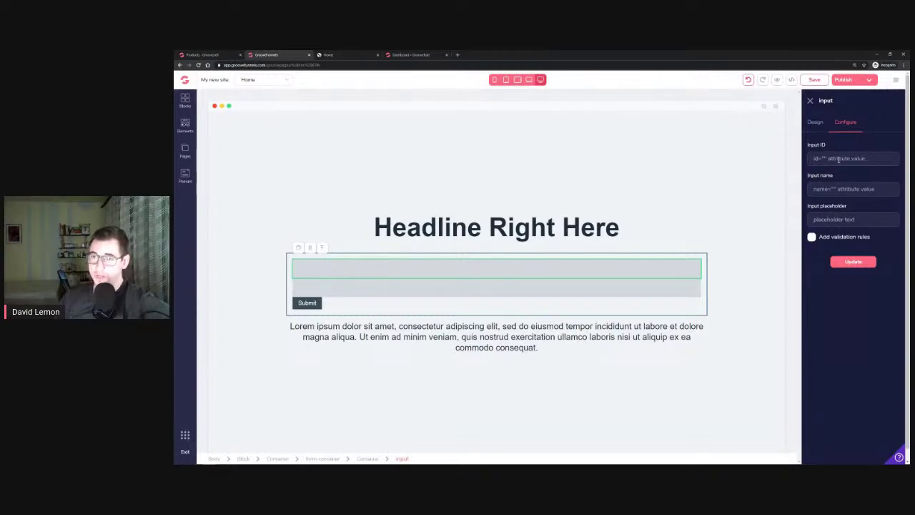
Give the first field name and ID 'name' and placeholder 'Enter your name here'
{"action": "type", "text": "name"}
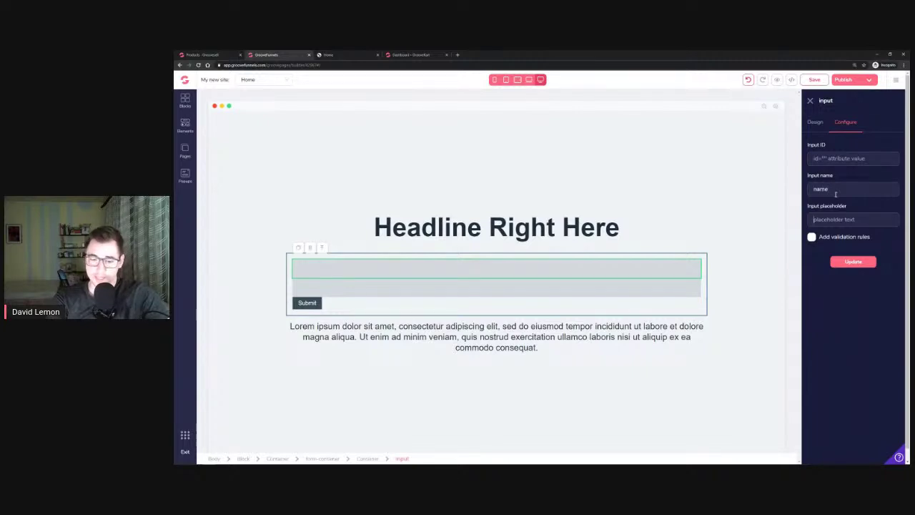
{"action": "type", "text": "Enter your name here"}
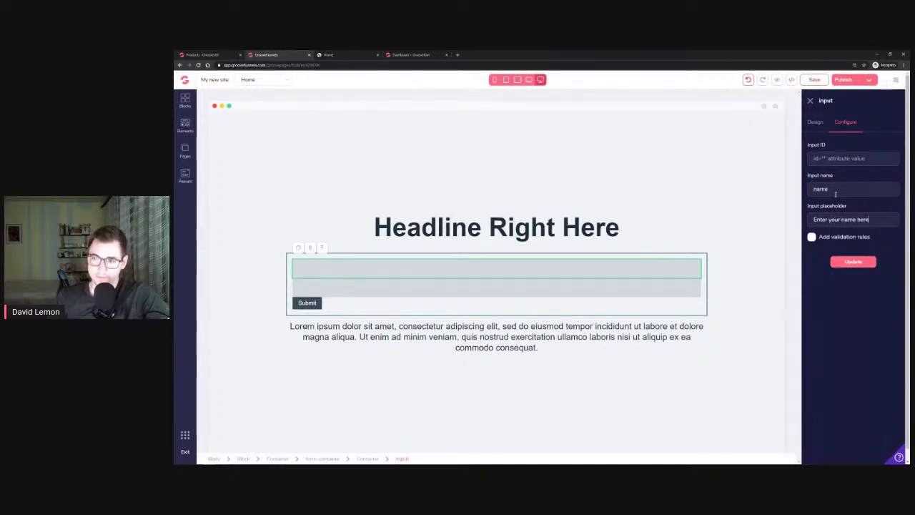
{"action": "left_click", "coordinate": [814, 240]}
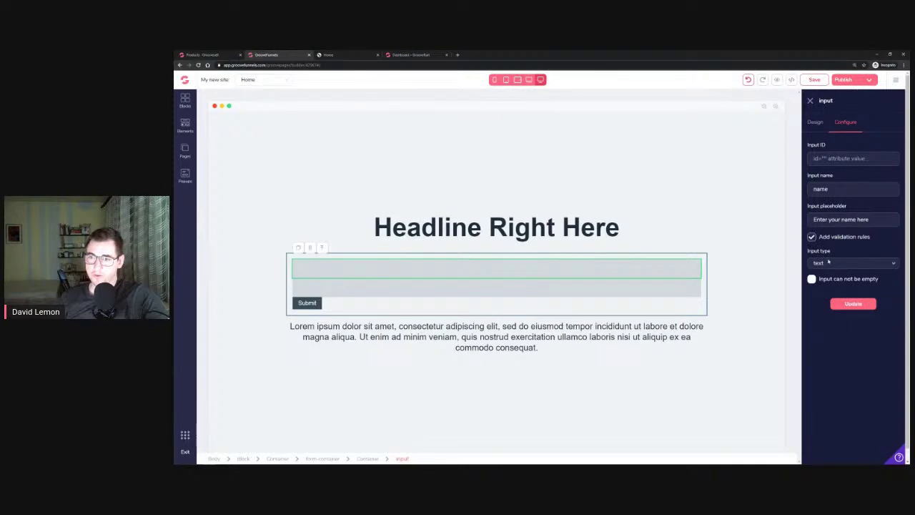
{"action": "left_click", "coordinate": [854, 304]}
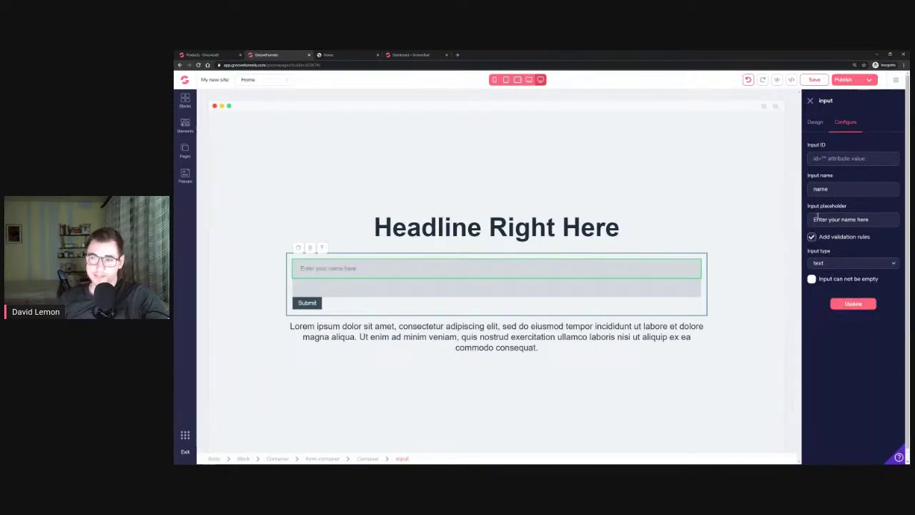
{"action": "left_click_drag", "start_coordinate": [813, 220], "coordinate": [871, 219]}
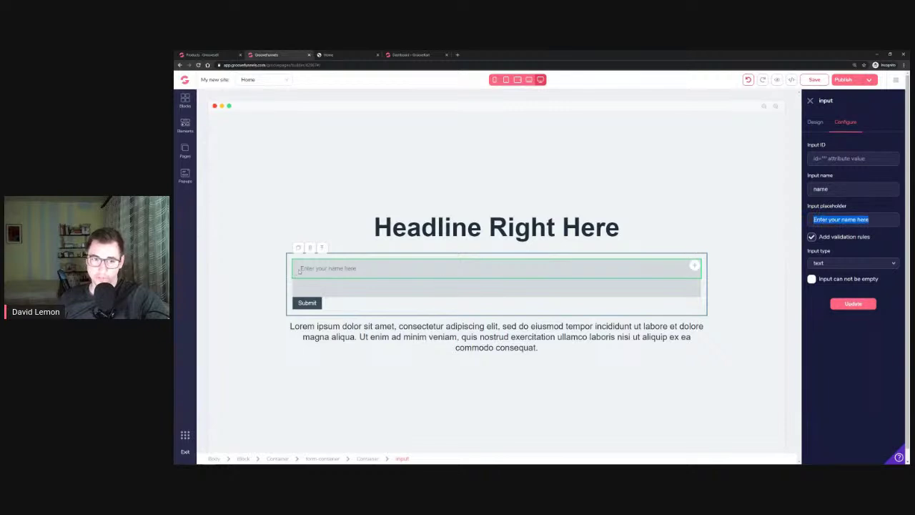
{"action": "left_click", "coordinate": [831, 156]}
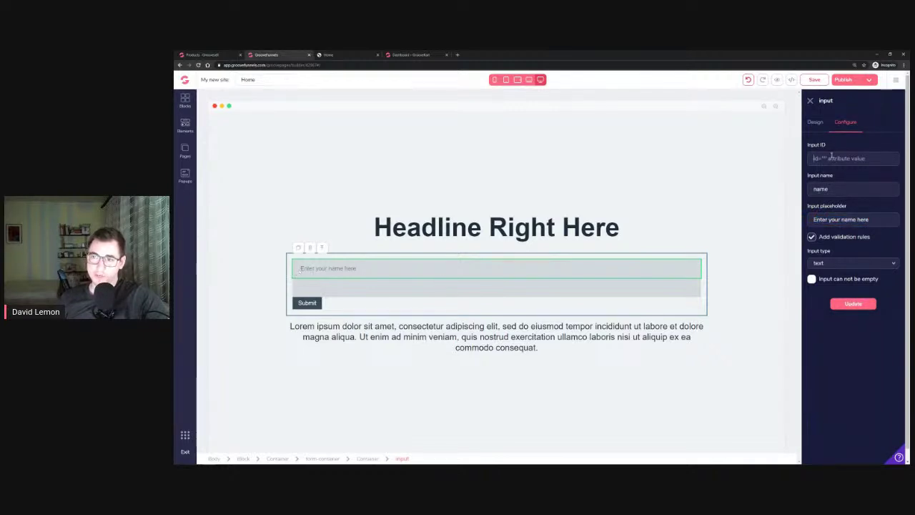
{"action": "type", "text": "name"}
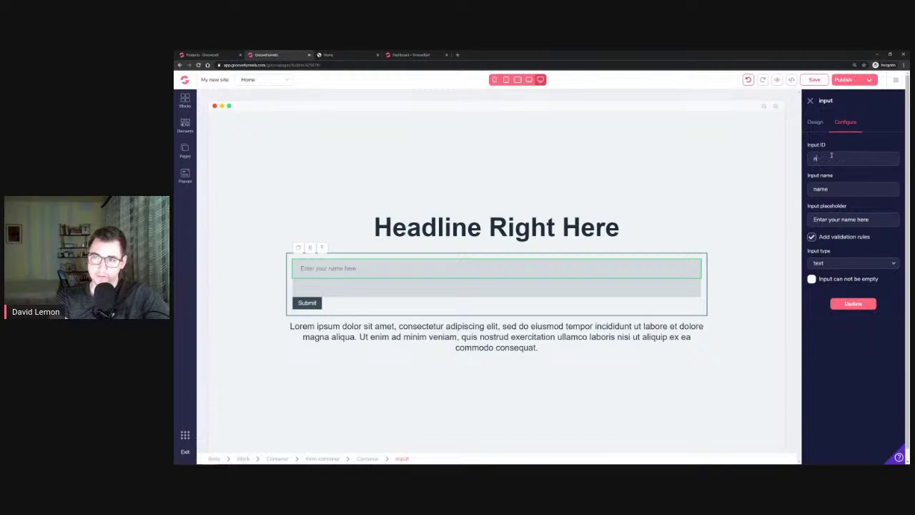
{"action": "left_click", "coordinate": [862, 303]}
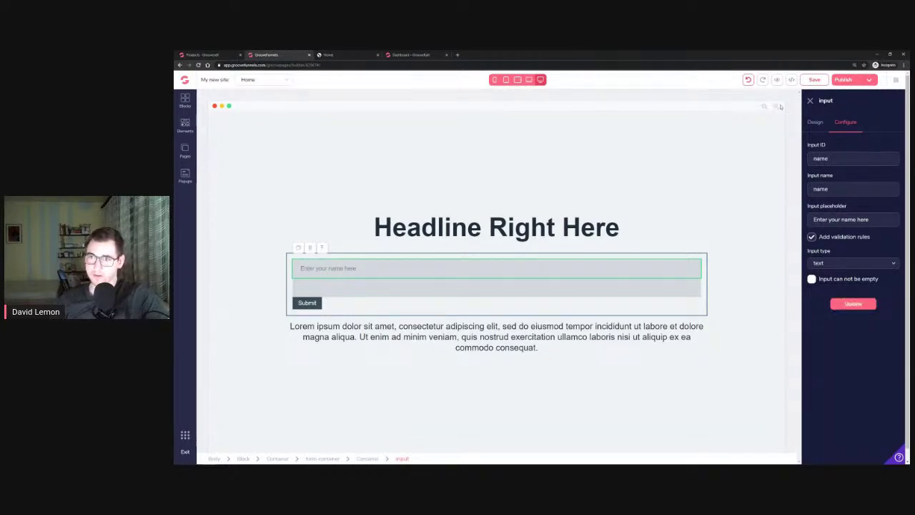
Add a 0.75rem bottom margin to the name field
{"action": "left_click", "coordinate": [819, 125]}
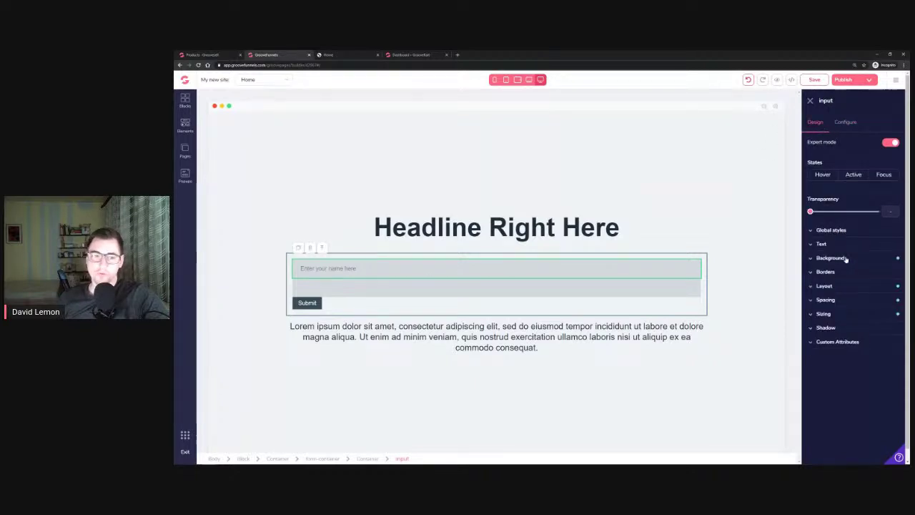
{"action": "left_click", "coordinate": [843, 303]}
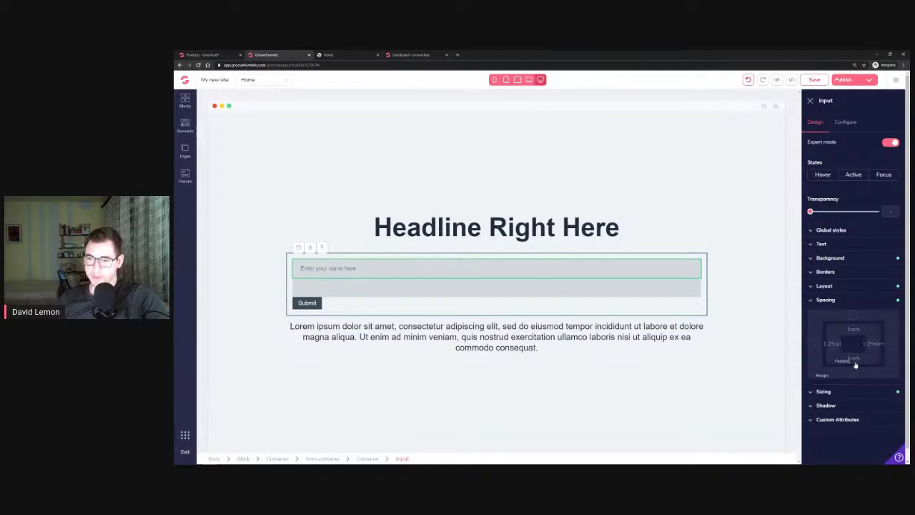
{"action": "left_click_drag", "start_coordinate": [811, 389], "coordinate": [823, 392]}
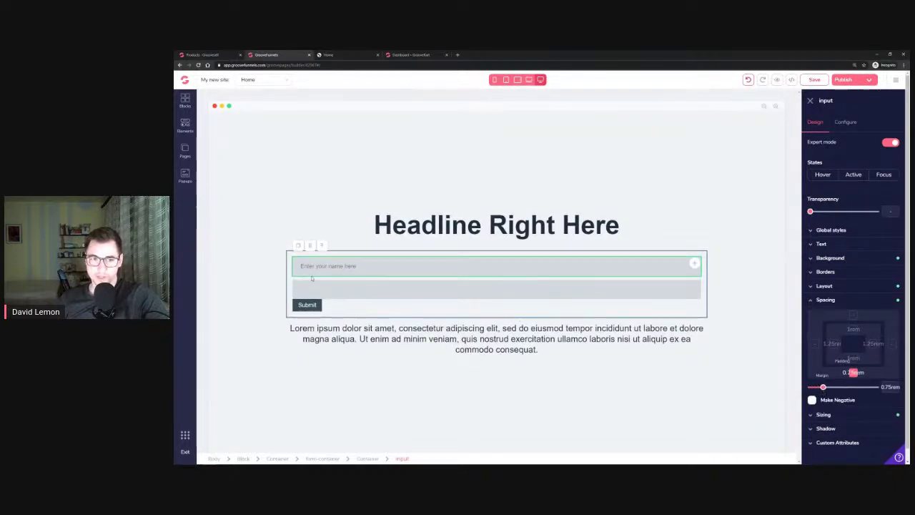
{"action": "left_click", "coordinate": [575, 284]}
Set the second field's ID and name to 'email' and placeholder to 'Enter your best email here'
{"action": "left_click", "coordinate": [846, 122]}
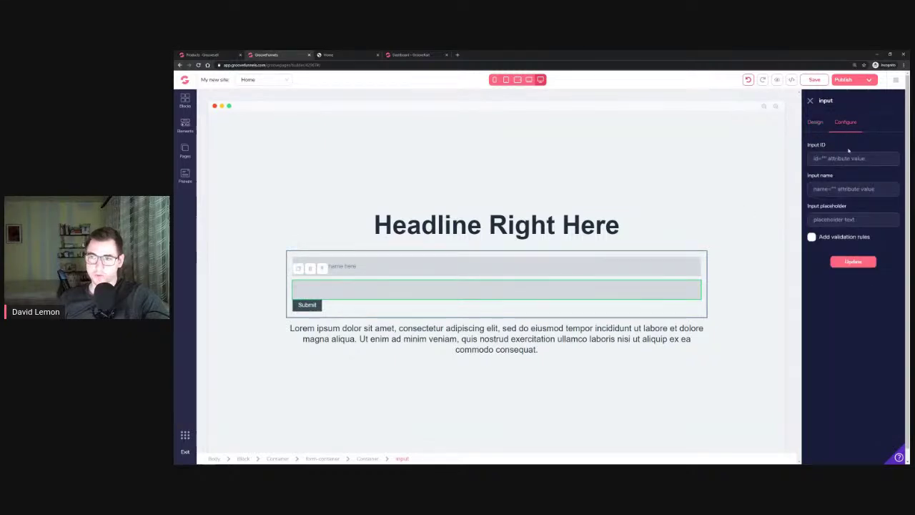
{"action": "left_click", "coordinate": [845, 156]}
{"action": "type", "text": "email"}
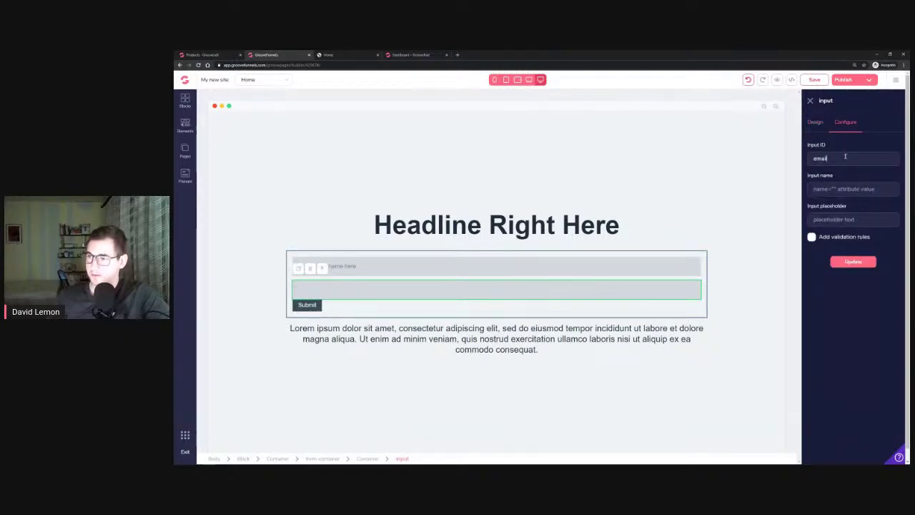
{"action": "left_click", "coordinate": [834, 190]}
{"action": "type", "text": "email"}
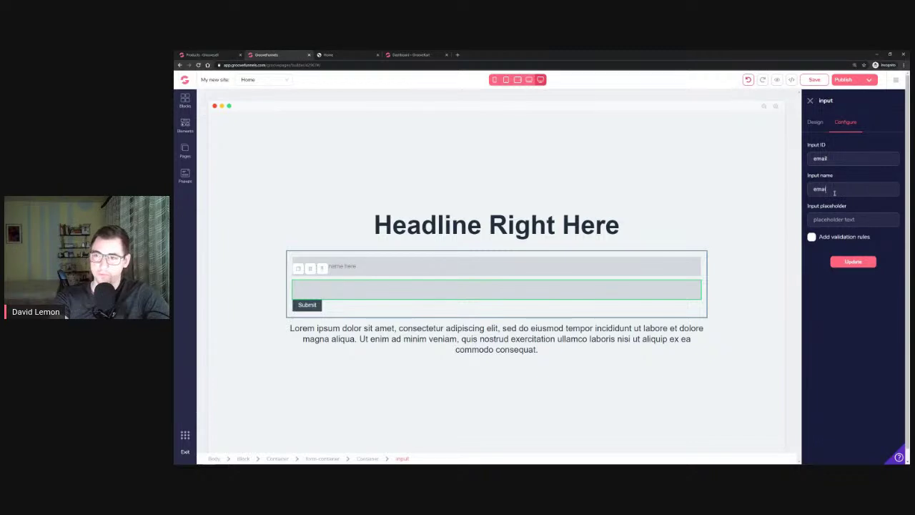
{"action": "left_click", "coordinate": [846, 221]}
{"action": "type", "text": "Entee your best email here"}
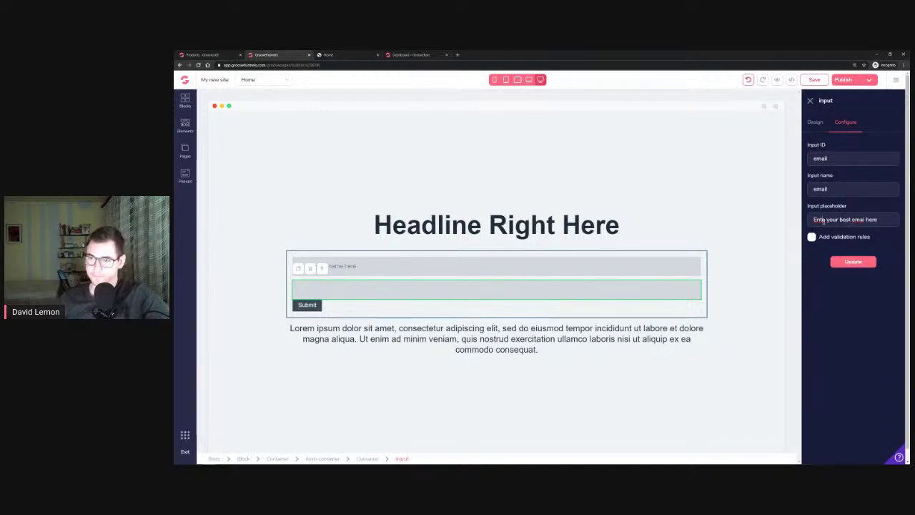
{"action": "left_click", "coordinate": [831, 221]}
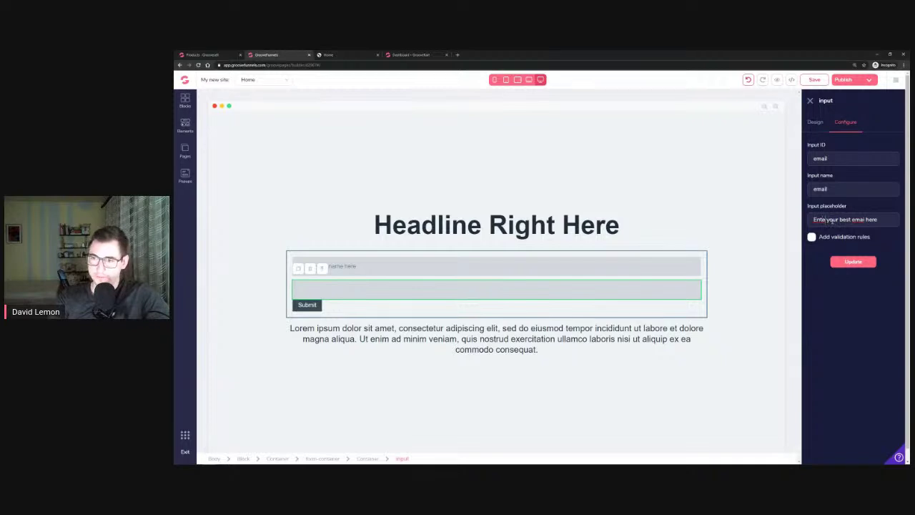
{"action": "type", "text": "r"}
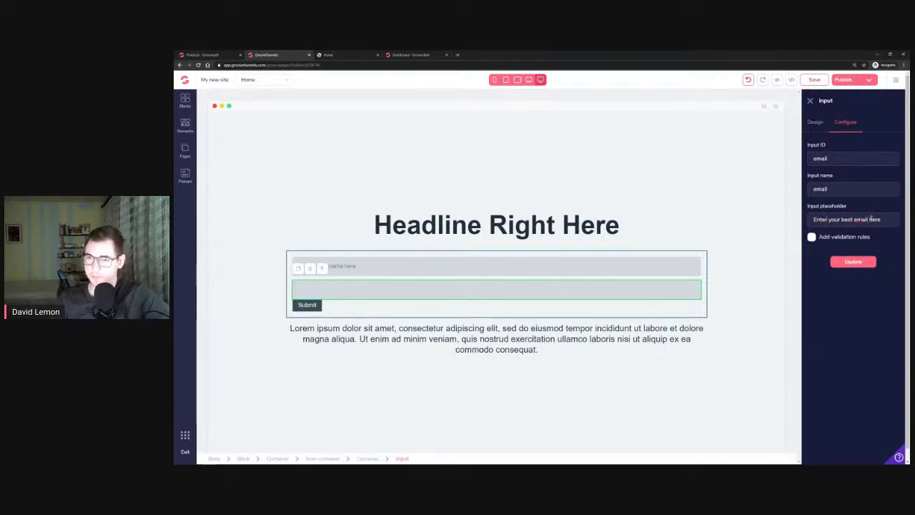
Enable validation rules, set the input type to email, and apply the settings
{"action": "left_click", "coordinate": [813, 237]}
{"action": "left_click", "coordinate": [828, 263]}
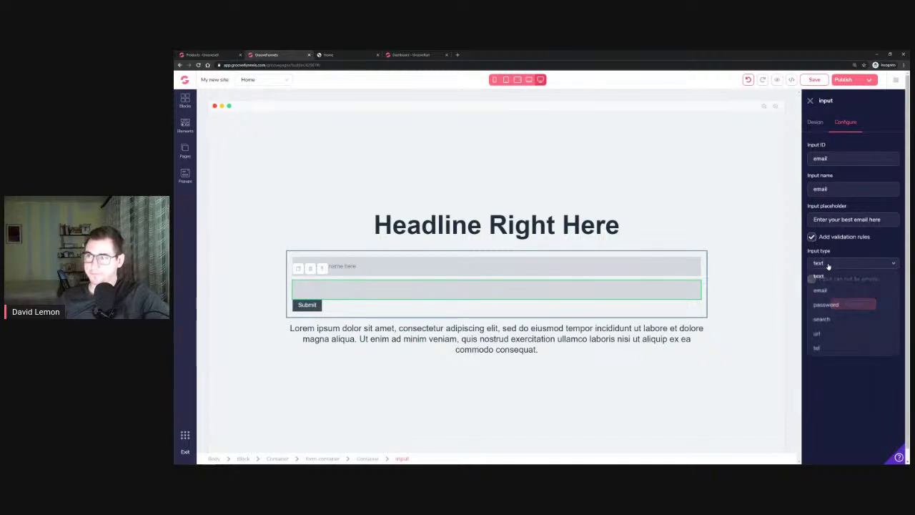
{"action": "left_click", "coordinate": [832, 290]}
{"action": "left_click", "coordinate": [862, 304]}
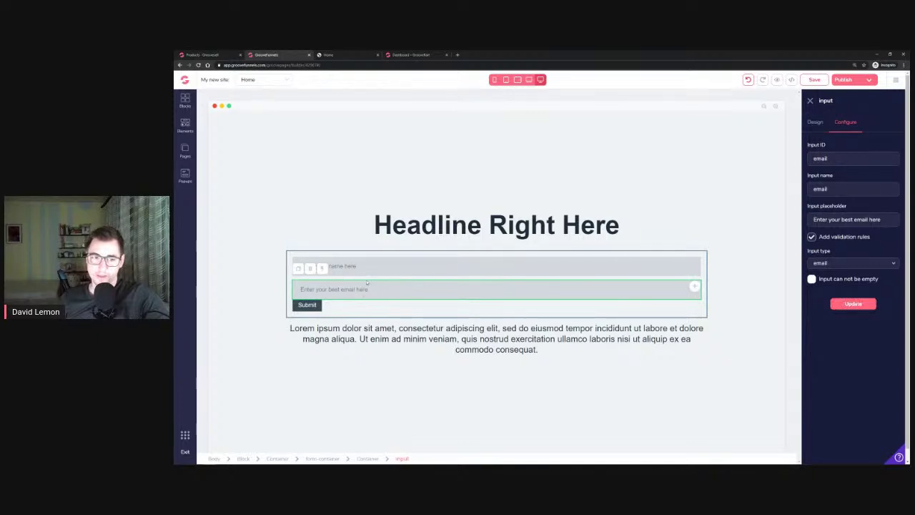
{"action": "left_click", "coordinate": [325, 305]}
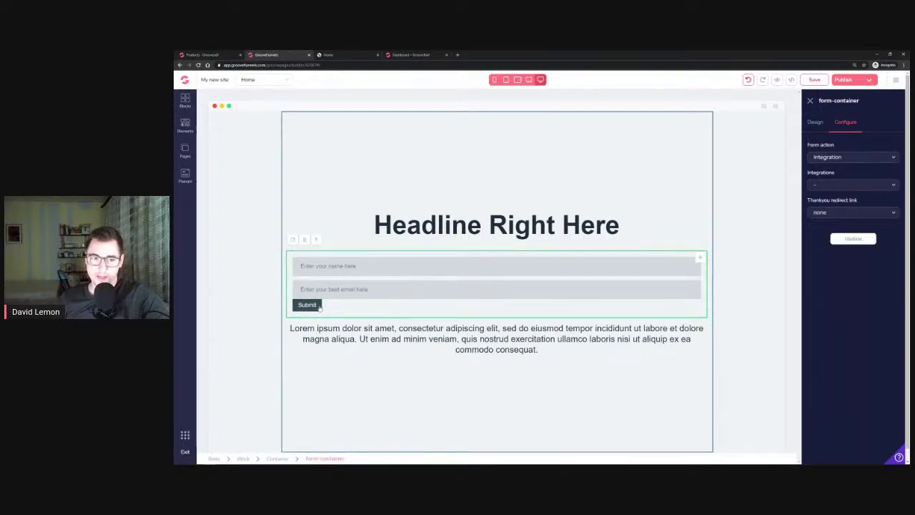
{"action": "left_click", "coordinate": [319, 306]}
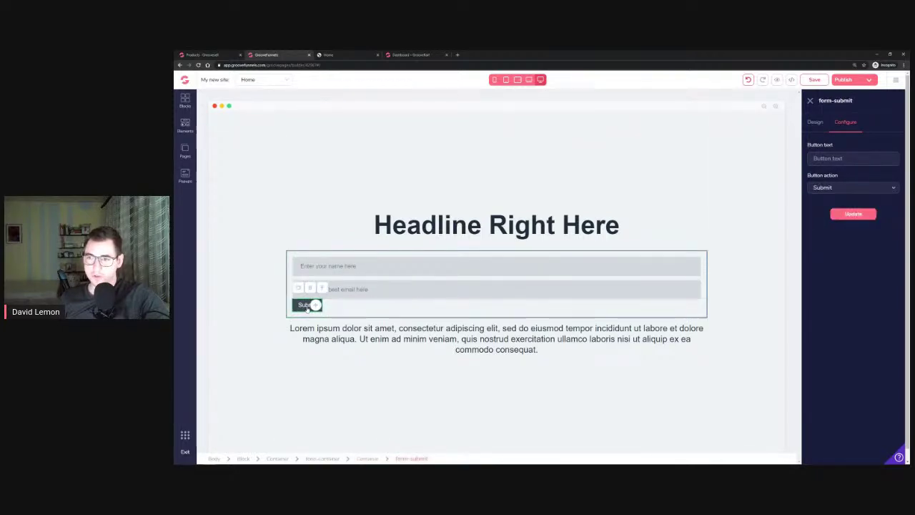
Select the form container and try block, then inline display in its layout settings
{"action": "left_click", "coordinate": [815, 123]}
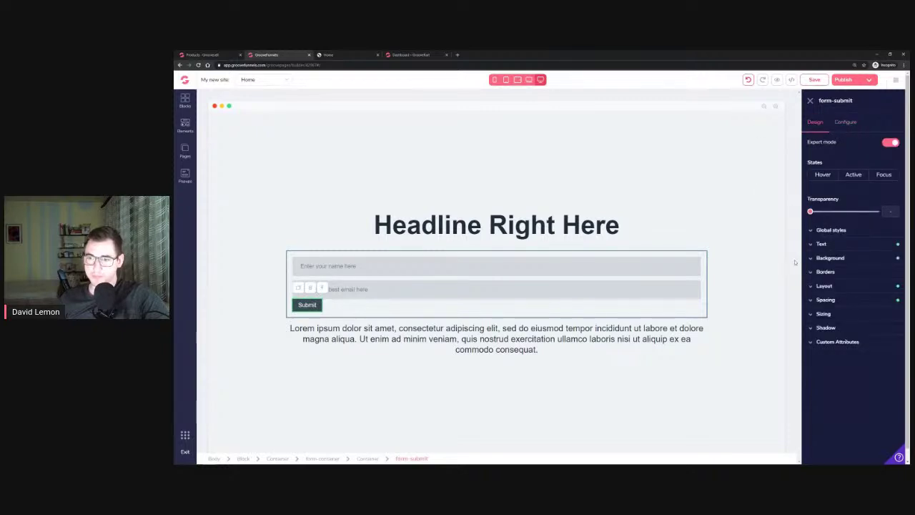
{"action": "left_click", "coordinate": [558, 316]}
{"action": "left_click", "coordinate": [844, 287]}
{"action": "left_click", "coordinate": [890, 302]}
{"action": "left_click", "coordinate": [870, 329]}
{"action": "left_click", "coordinate": [885, 302]}
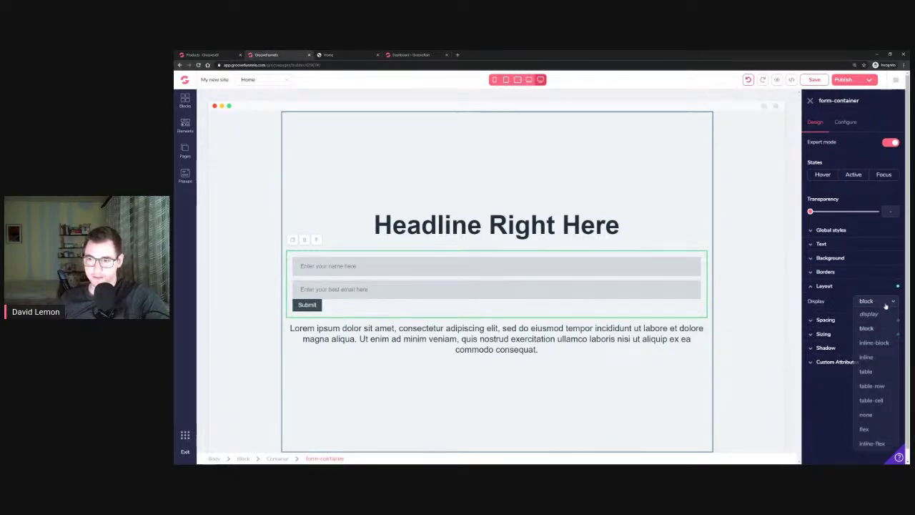
{"action": "left_click", "coordinate": [871, 343]}
Try flex and inline-flex display, then set the form container back to block
{"action": "left_click", "coordinate": [883, 302]}
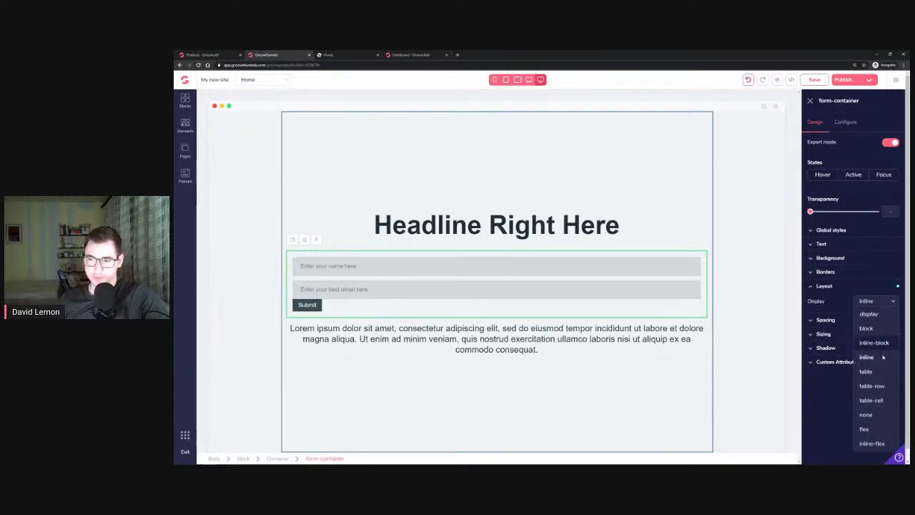
{"action": "left_click", "coordinate": [873, 431]}
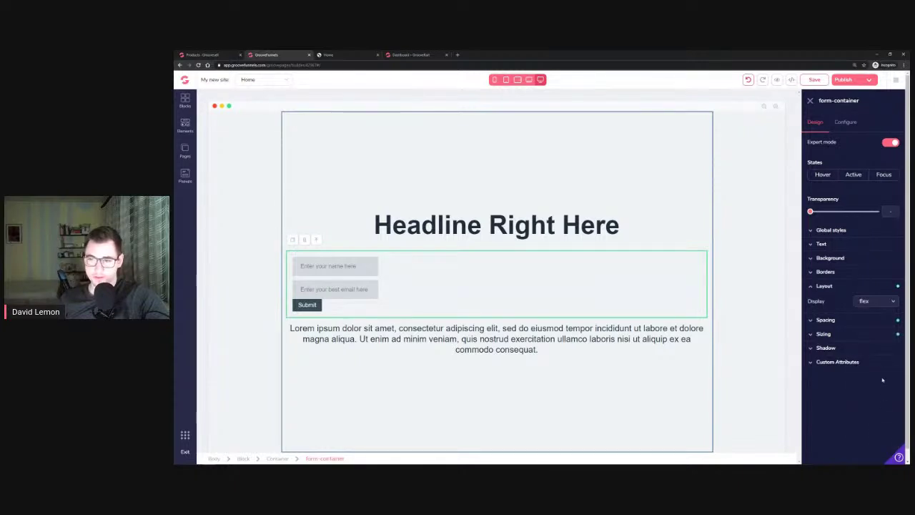
{"action": "left_click", "coordinate": [878, 301]}
{"action": "left_click", "coordinate": [872, 444]}
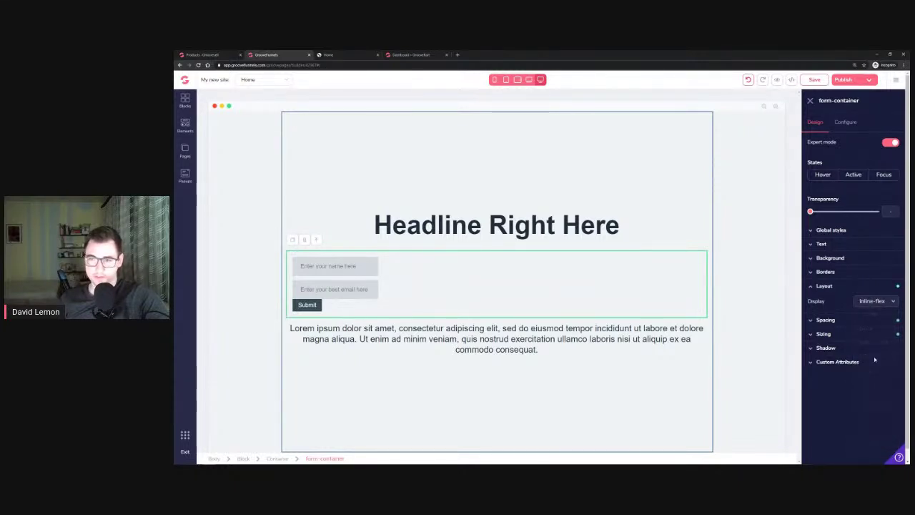
{"action": "left_click", "coordinate": [880, 302]}
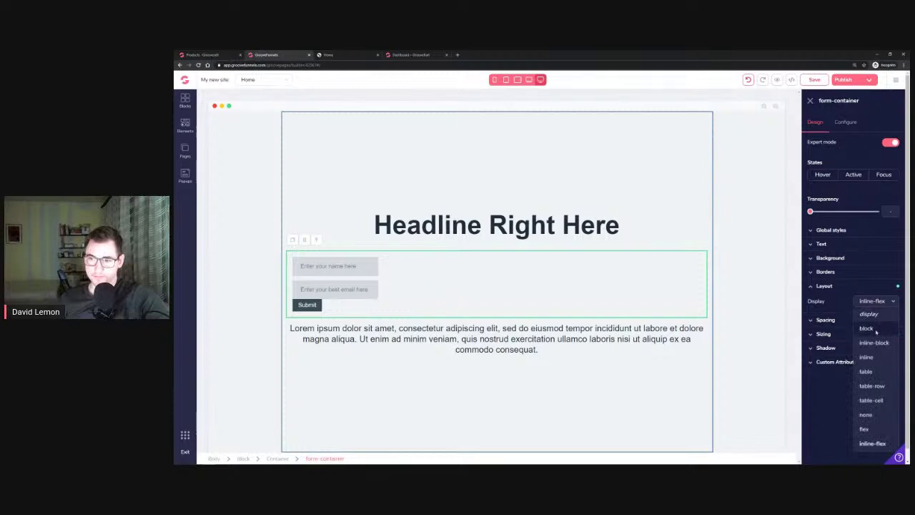
{"action": "left_click", "coordinate": [866, 329]}
{"action": "left_click", "coordinate": [303, 307]}
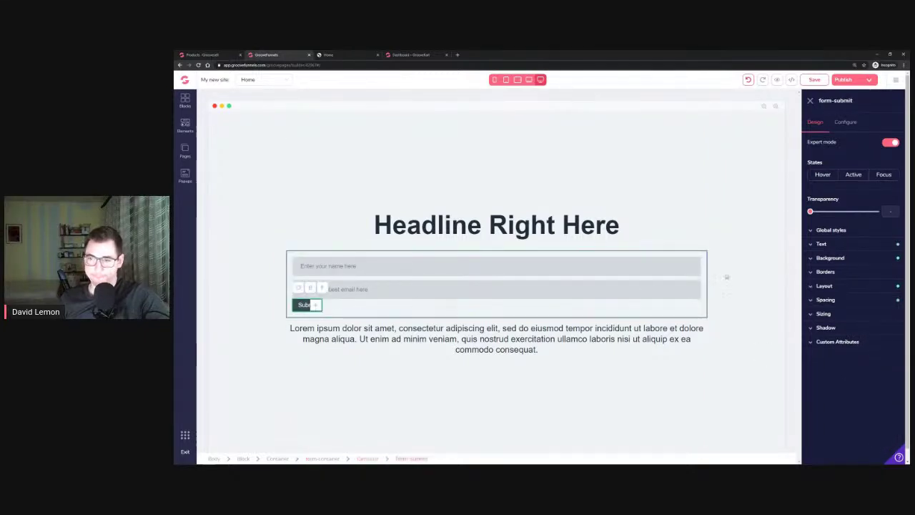
Try block, inline and flex display values on the Submit button
{"action": "left_click", "coordinate": [874, 302]}
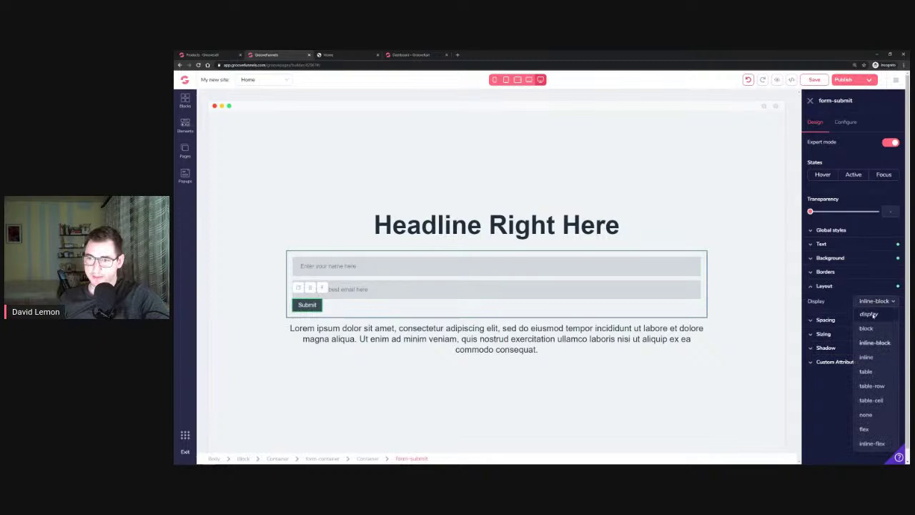
{"action": "left_click", "coordinate": [866, 329]}
{"action": "left_click", "coordinate": [877, 301]}
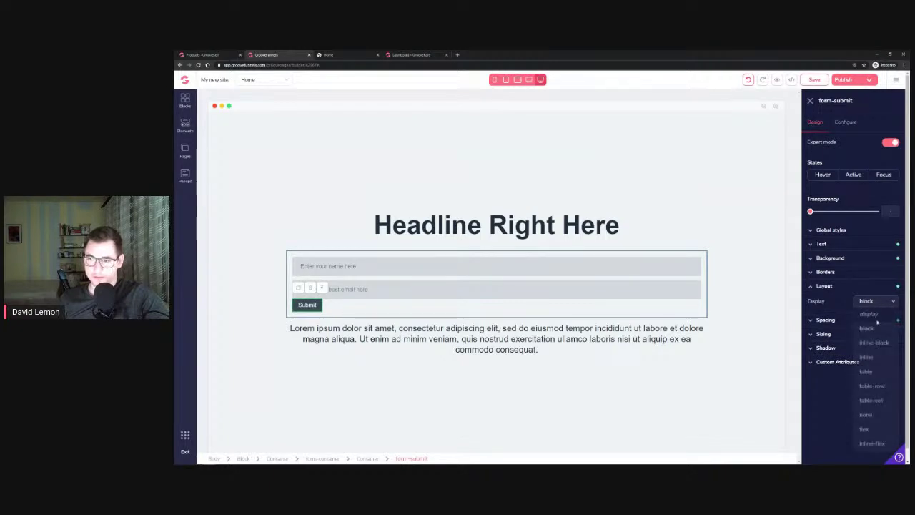
{"action": "left_click", "coordinate": [866, 357]}
{"action": "left_click", "coordinate": [881, 305]}
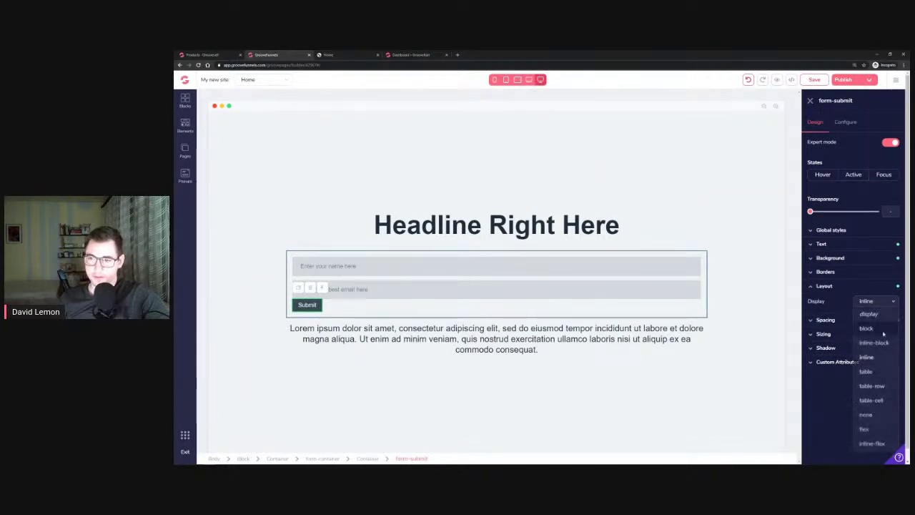
{"action": "left_click", "coordinate": [865, 430]}
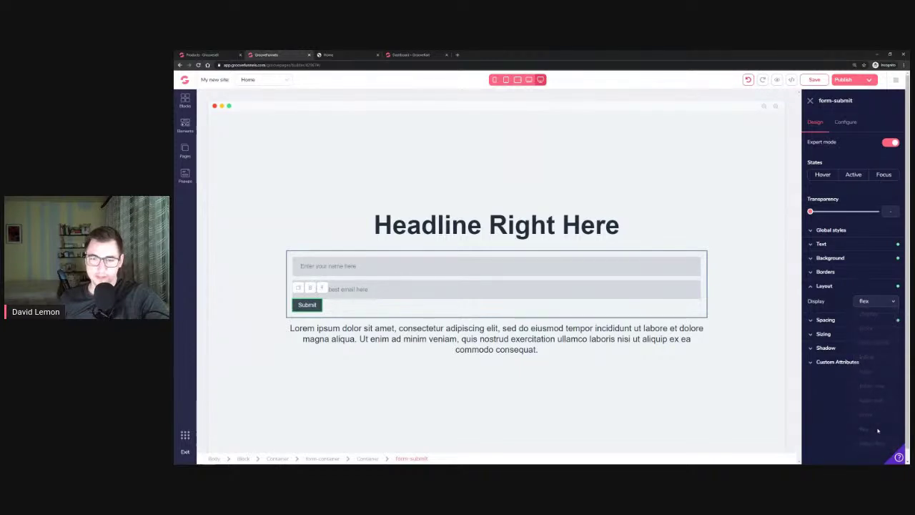
Increase the Submit button's left margin to about 5.5rem
{"action": "left_click", "coordinate": [843, 245]}
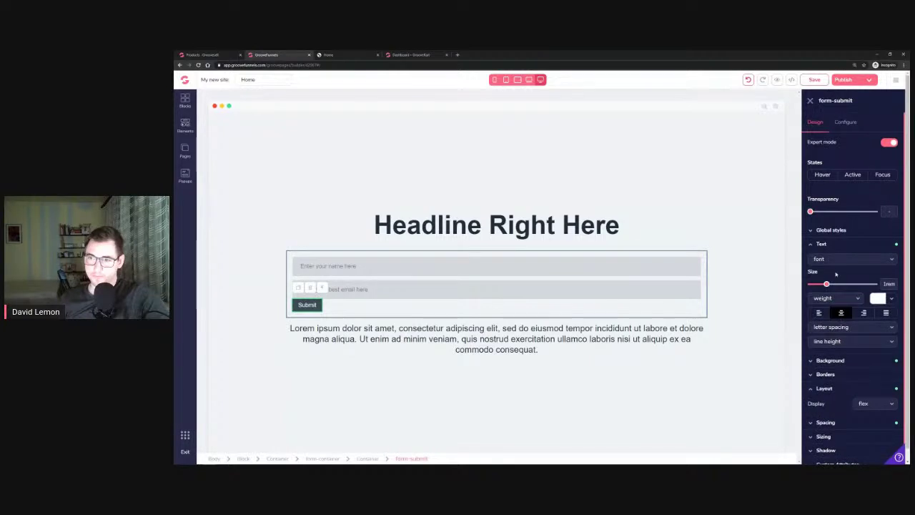
{"action": "left_click", "coordinate": [834, 245]}
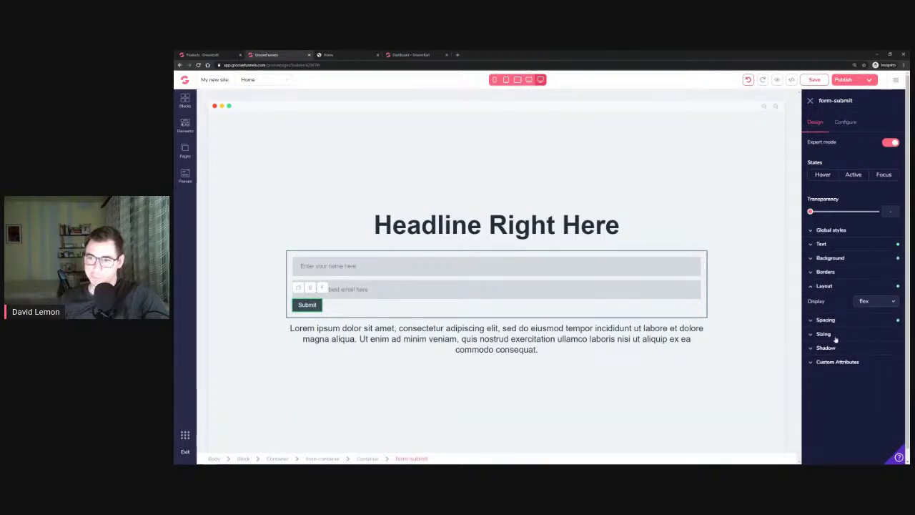
{"action": "left_click", "coordinate": [829, 321]}
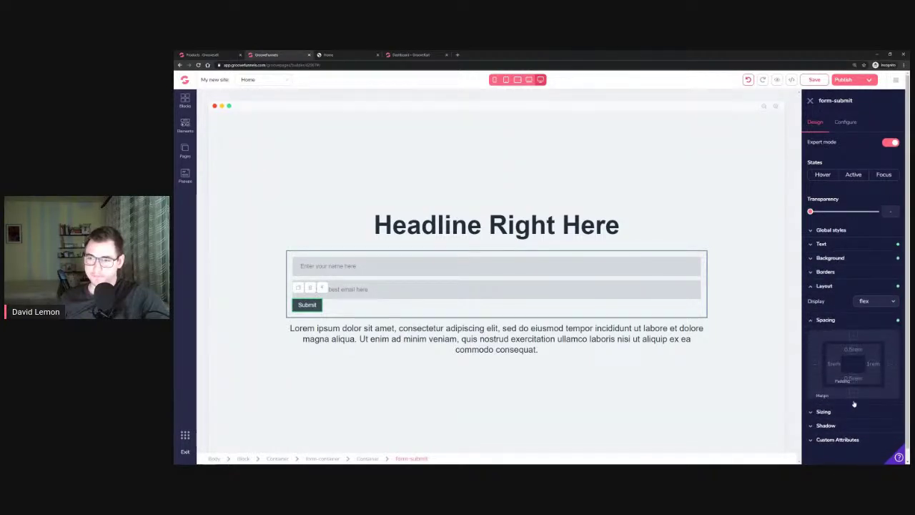
{"action": "left_click_drag", "start_coordinate": [811, 408], "coordinate": [863, 408]}
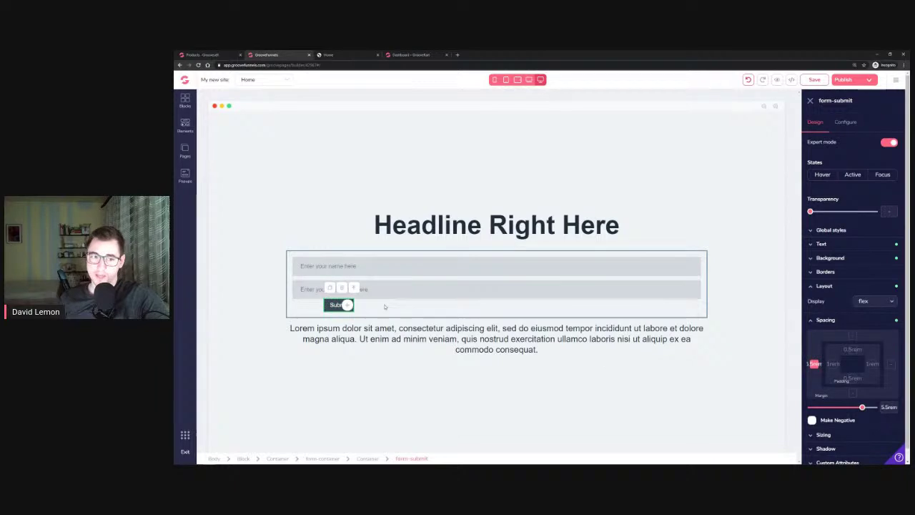
{"action": "left_click", "coordinate": [813, 321]}
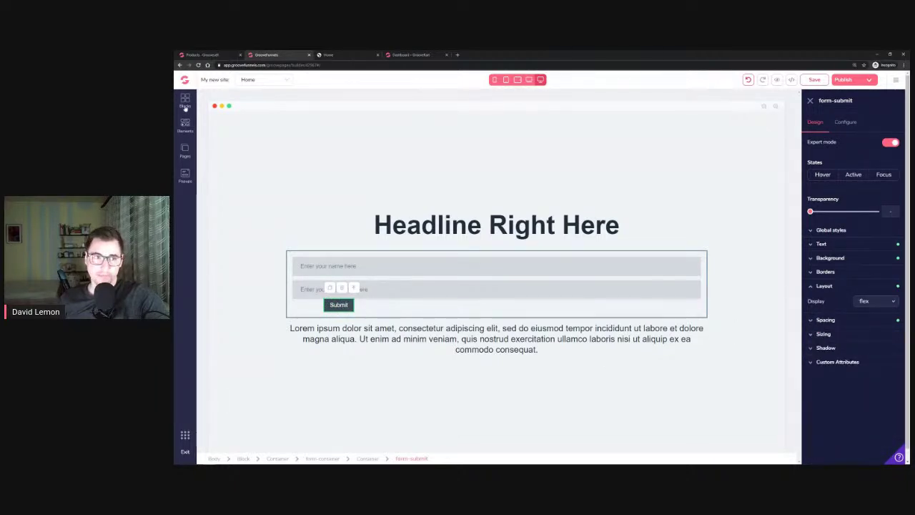
{"action": "left_click", "coordinate": [185, 102]}
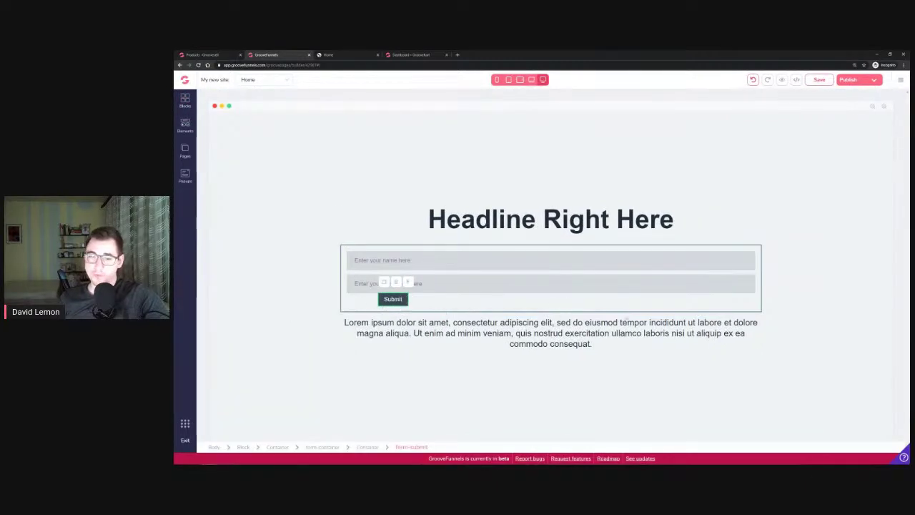
Add a container below the email field, move Submit into it, and set vertical, centred layout
{"action": "left_click", "coordinate": [189, 128]}
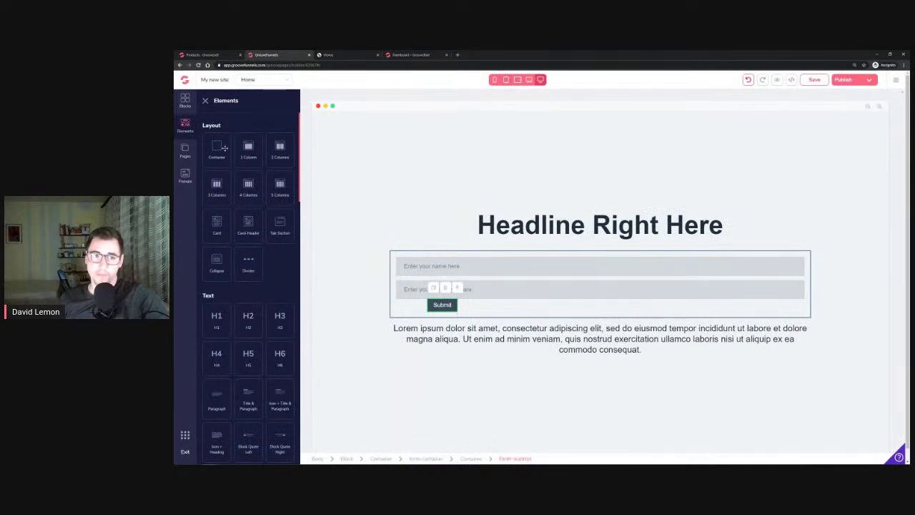
{"action": "left_click_drag", "start_coordinate": [217, 148], "coordinate": [507, 309]}
{"action": "left_click", "coordinate": [446, 326]}
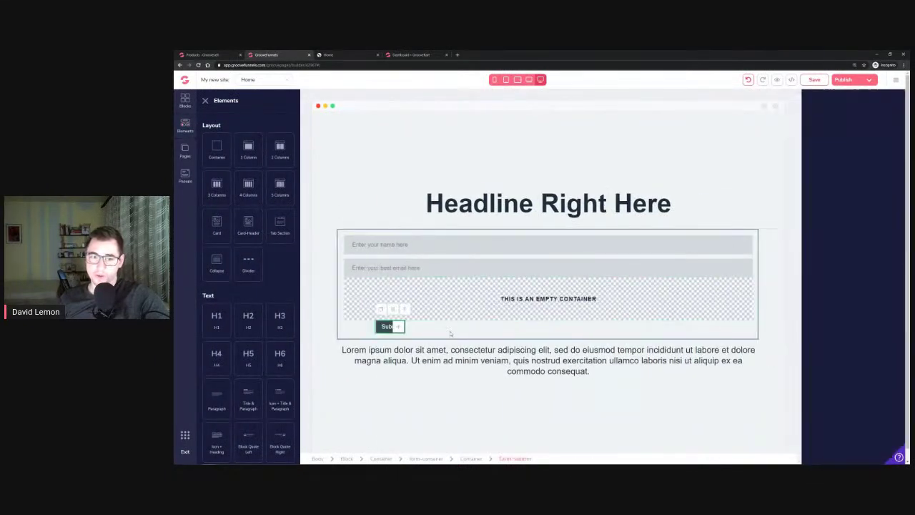
{"action": "left_click_drag", "start_coordinate": [348, 328], "coordinate": [431, 308]}
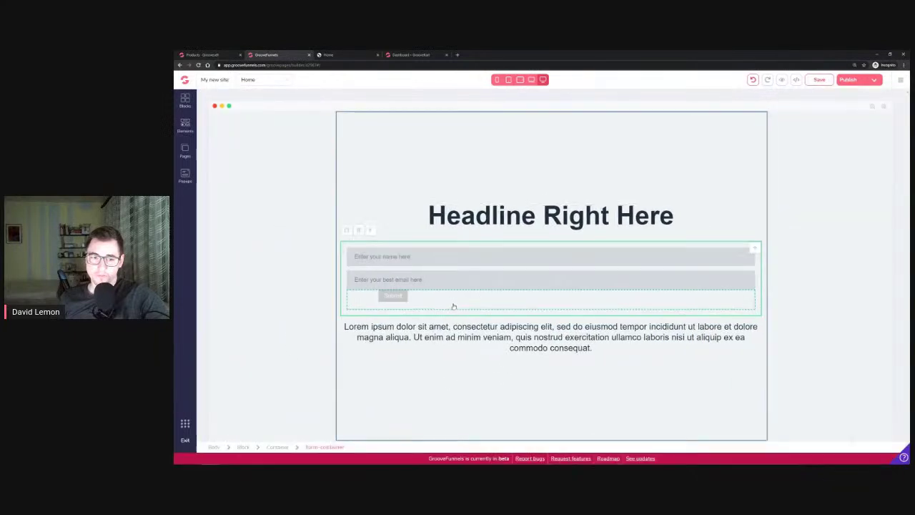
{"action": "left_click", "coordinate": [462, 305]}
{"action": "left_click", "coordinate": [846, 267]}
{"action": "left_click", "coordinate": [878, 304]}
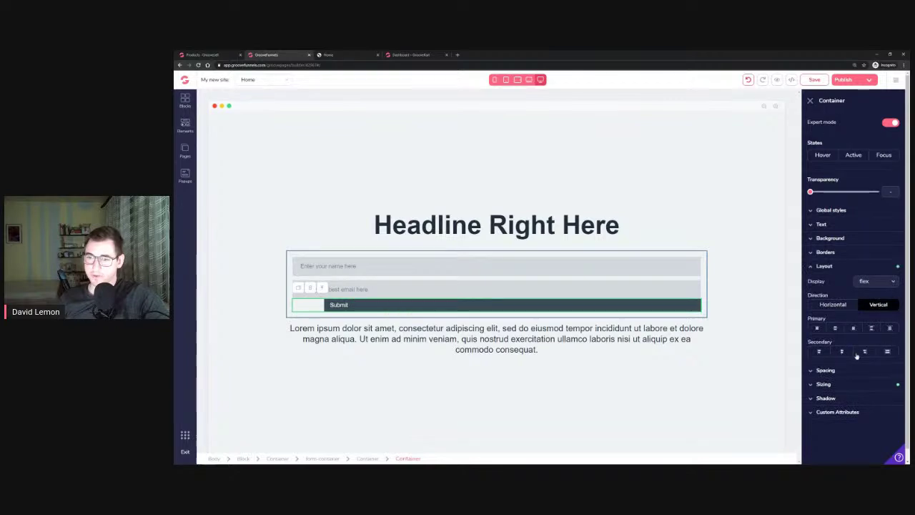
{"action": "left_click", "coordinate": [842, 351]}
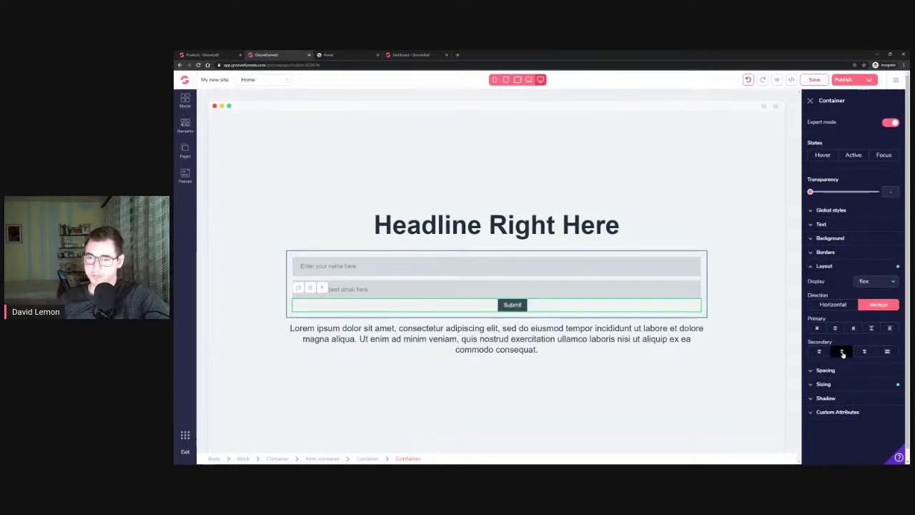
Collapse the container's panels, then select the Submit button and shrink its left margin
{"action": "left_click", "coordinate": [826, 266]}
{"action": "left_click", "coordinate": [834, 294]}
{"action": "left_click", "coordinate": [830, 281]}
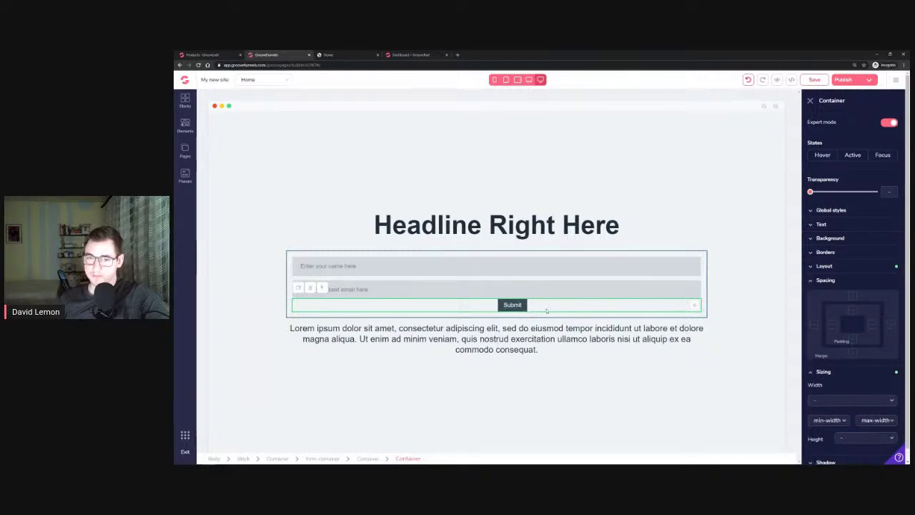
{"action": "left_click", "coordinate": [521, 306]}
{"action": "left_click", "coordinate": [829, 301]}
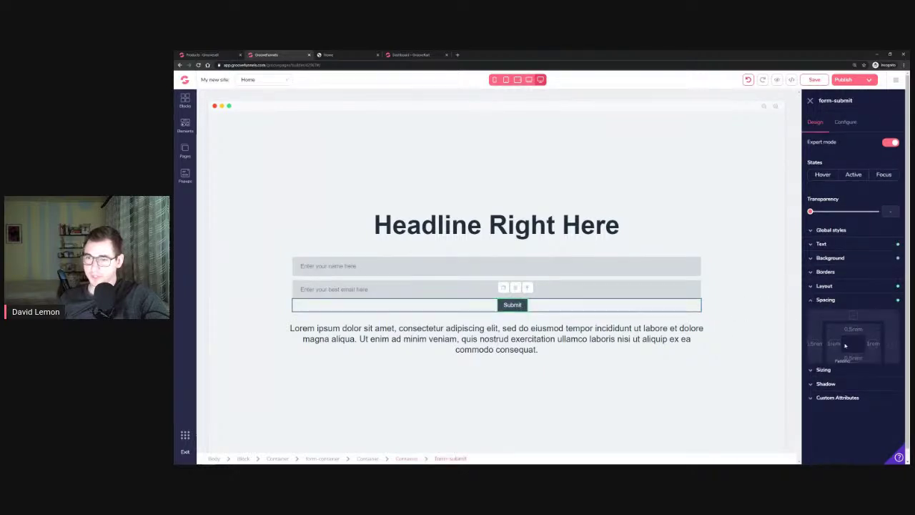
{"action": "left_click", "coordinate": [816, 344]}
{"action": "left_click_drag", "start_coordinate": [863, 387], "coordinate": [794, 394]}
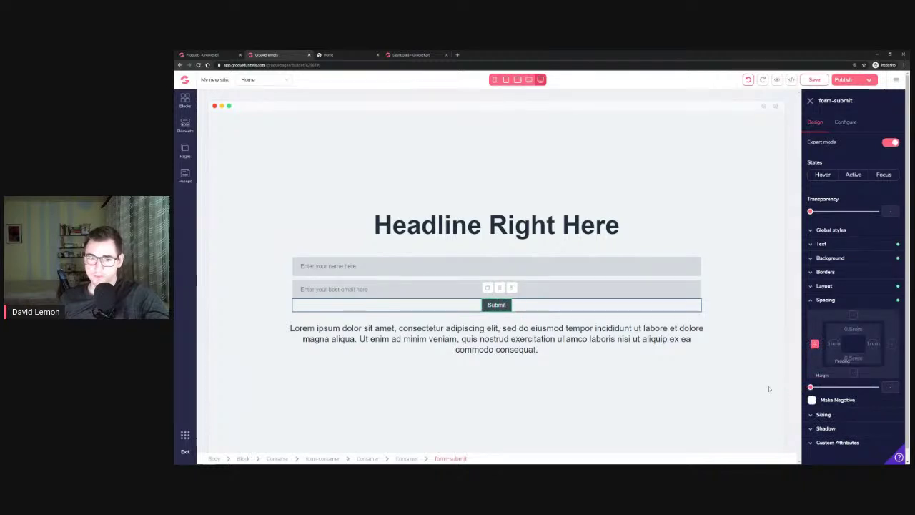
Set the Submit button's width to 300px
{"action": "left_click", "coordinate": [826, 300]}
{"action": "left_click", "coordinate": [824, 314]}
{"action": "left_click", "coordinate": [843, 343]}
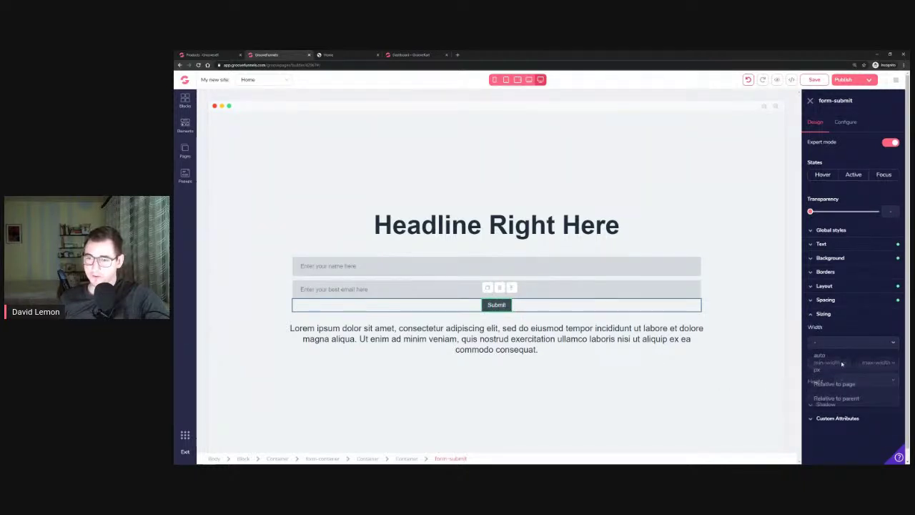
{"action": "mouse_move", "coordinate": [848, 357]}
{"action": "left_mouse_down"}
{"action": "mouse_move", "coordinate": [812, 359]}
{"action": "mouse_move", "coordinate": [840, 365]}
{"action": "left_mouse_up"}
Make the Submit label 1.5rem and center-aligned, then minimize the browser
{"action": "left_click", "coordinate": [829, 257]}
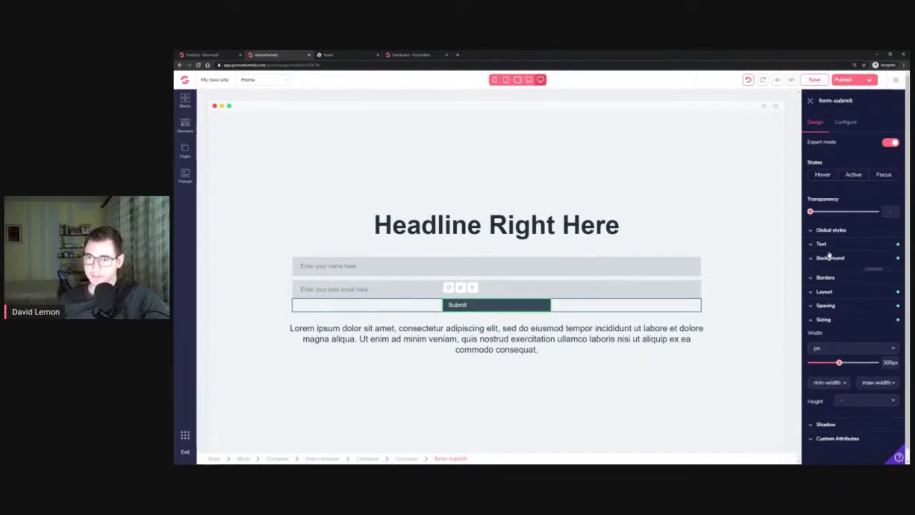
{"action": "left_click", "coordinate": [822, 244]}
{"action": "left_click_drag", "start_coordinate": [827, 284], "coordinate": [842, 284]}
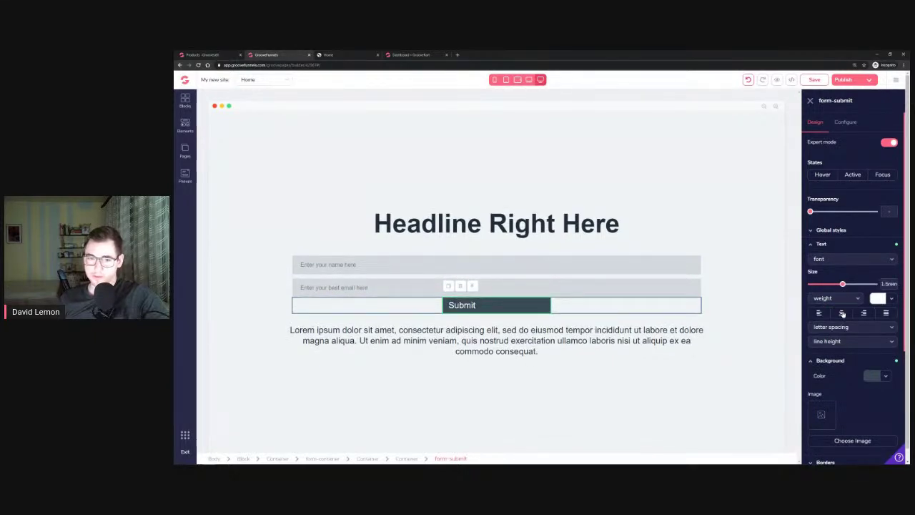
{"action": "left_click", "coordinate": [842, 314]}
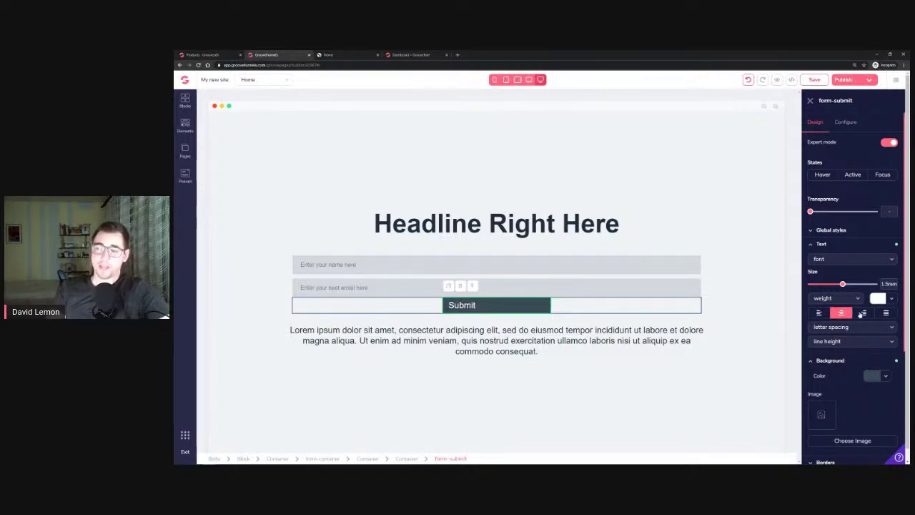
{"action": "left_click", "coordinate": [876, 55]}
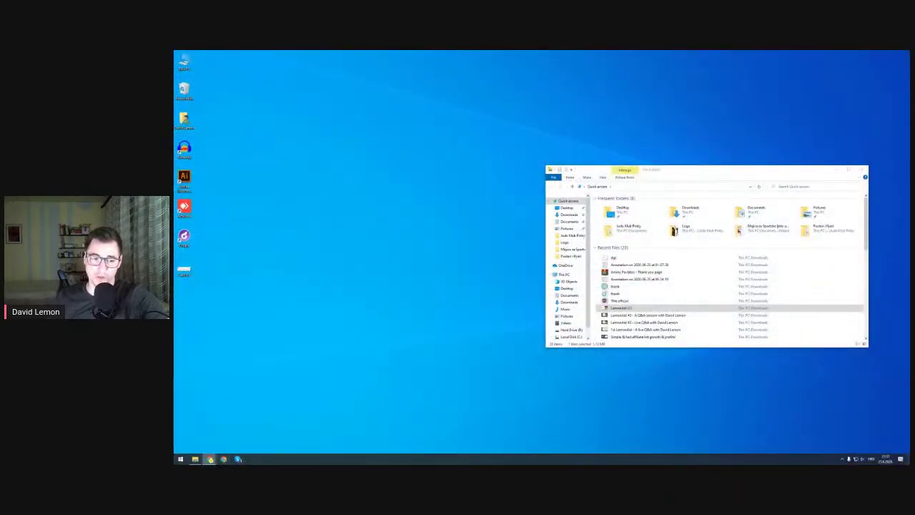
{"action": "left_click", "coordinate": [209, 459]}
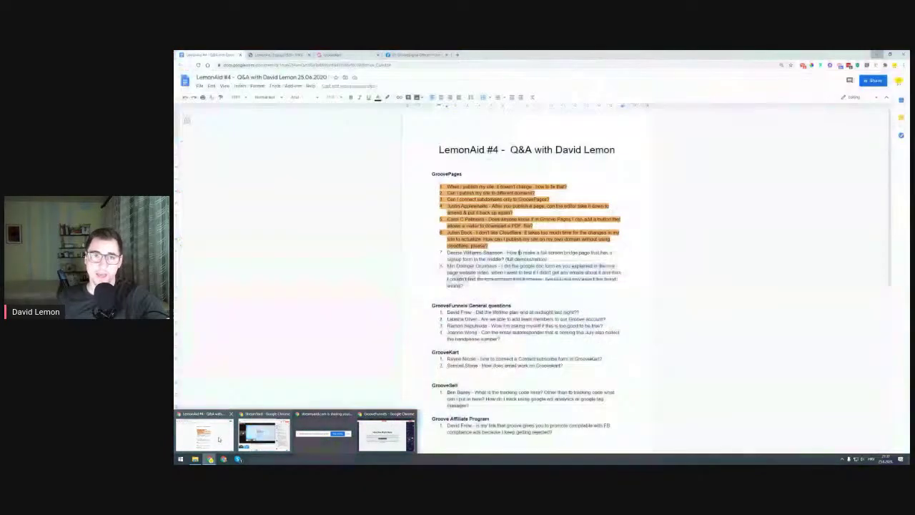
Search the GrooveDigital Facebook group for 'bridge page' and open the first post
{"action": "left_click", "coordinate": [215, 437]}
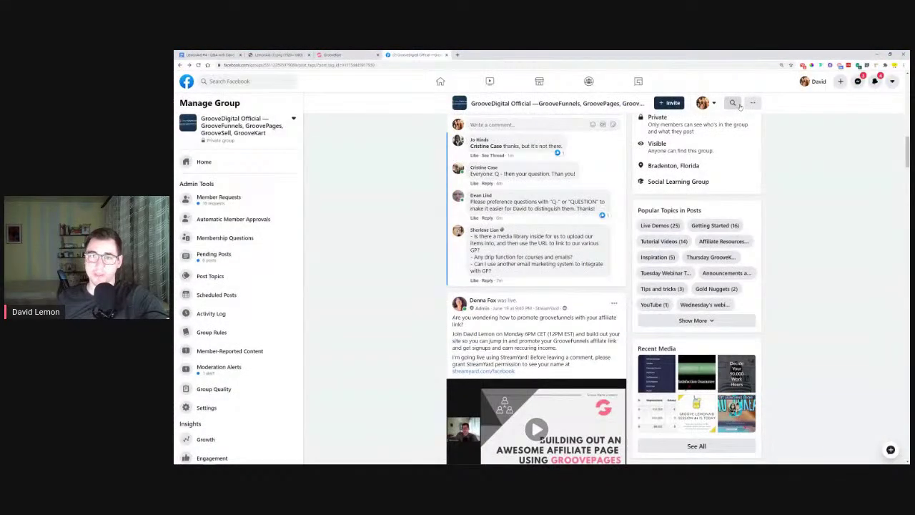
{"action": "left_click", "coordinate": [739, 105]}
{"action": "type", "text": "bridge page"}
{"action": "key", "text": "Return"}
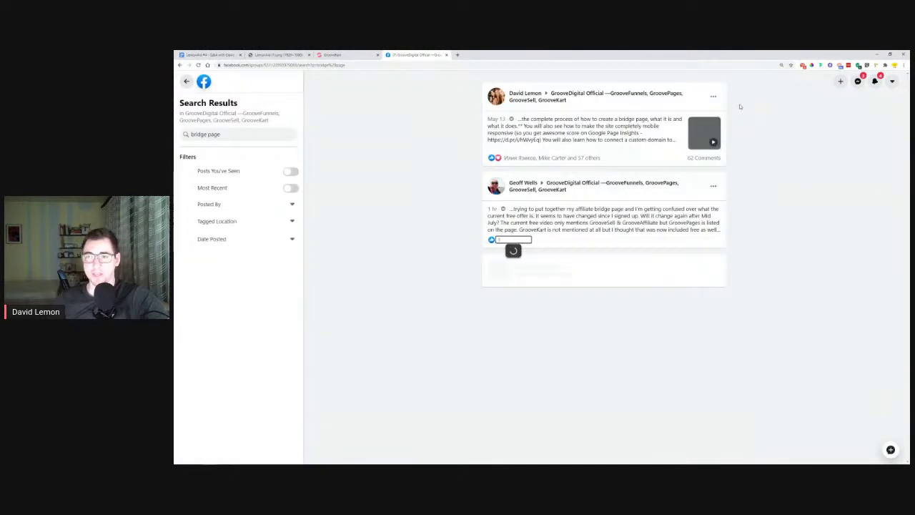
{"action": "left_click", "coordinate": [668, 136]}
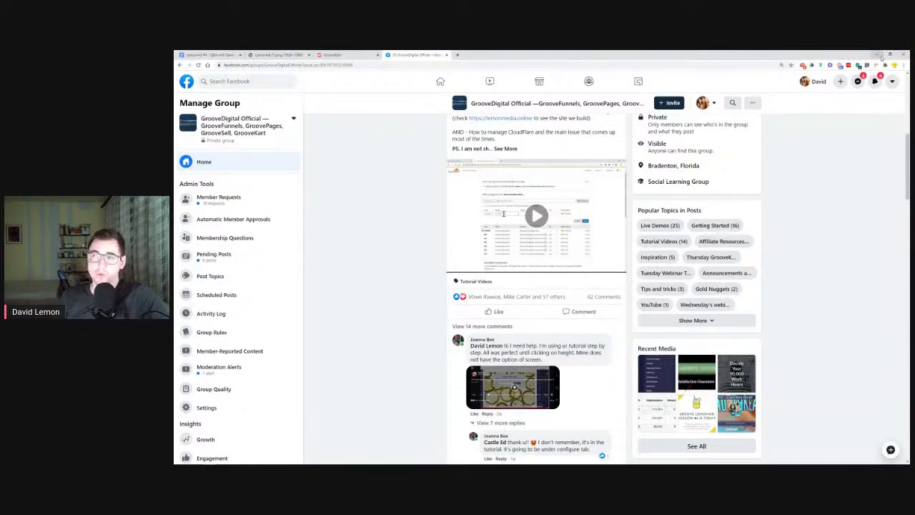
Minimize Facebook and restore the GroovePages editor window
{"action": "left_click", "coordinate": [879, 55]}
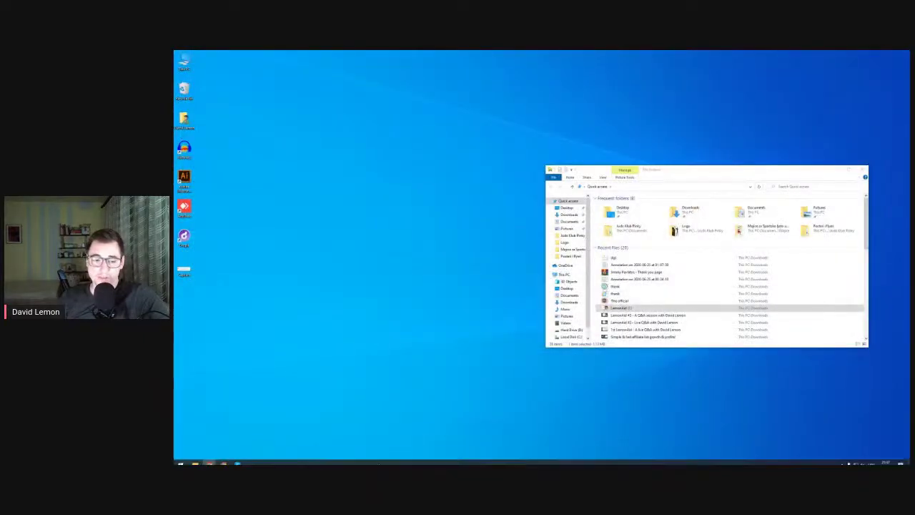
{"action": "mouse_move", "coordinate": [224, 460]}
{"action": "left_click", "coordinate": [259, 434]}
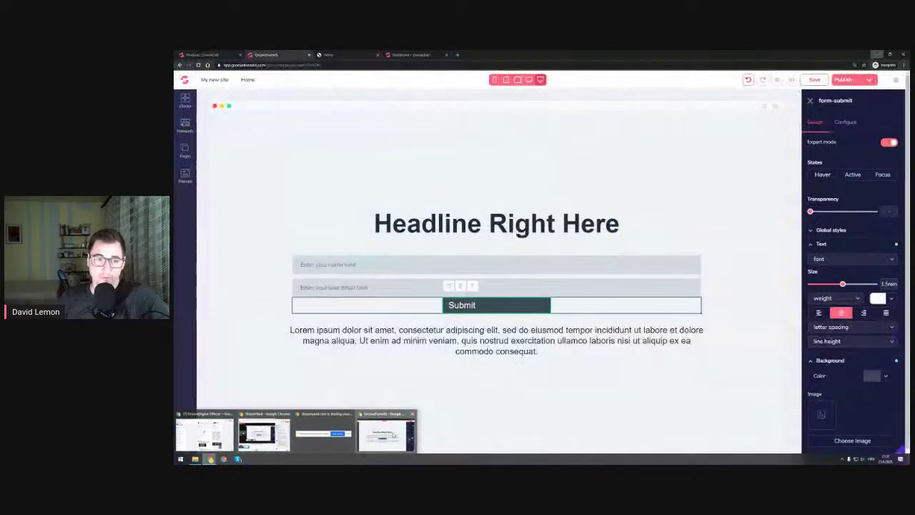
{"action": "left_click", "coordinate": [184, 101]}
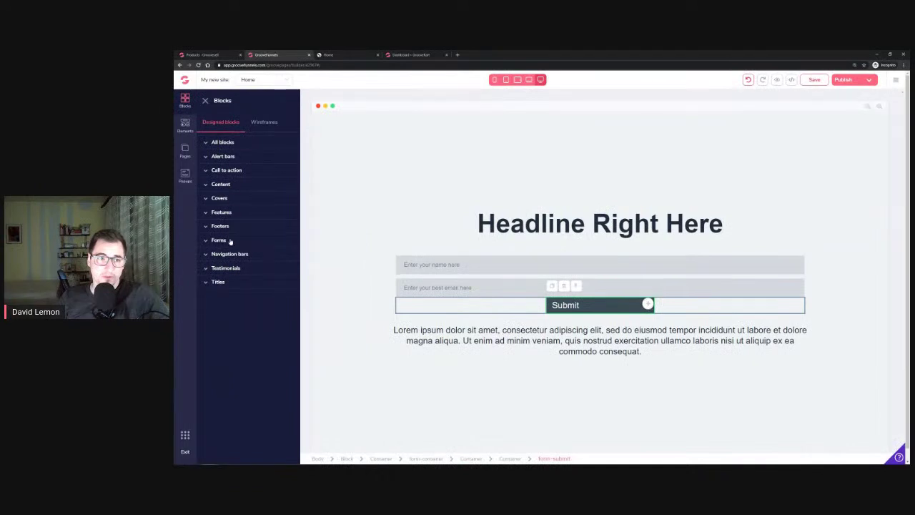
Insert a Wireframes > Forms signup block above the existing form
{"action": "left_click", "coordinate": [230, 241]}
{"action": "scroll", "coordinate": [224, 285], "scroll_direction": "down", "scroll_amount": 1}
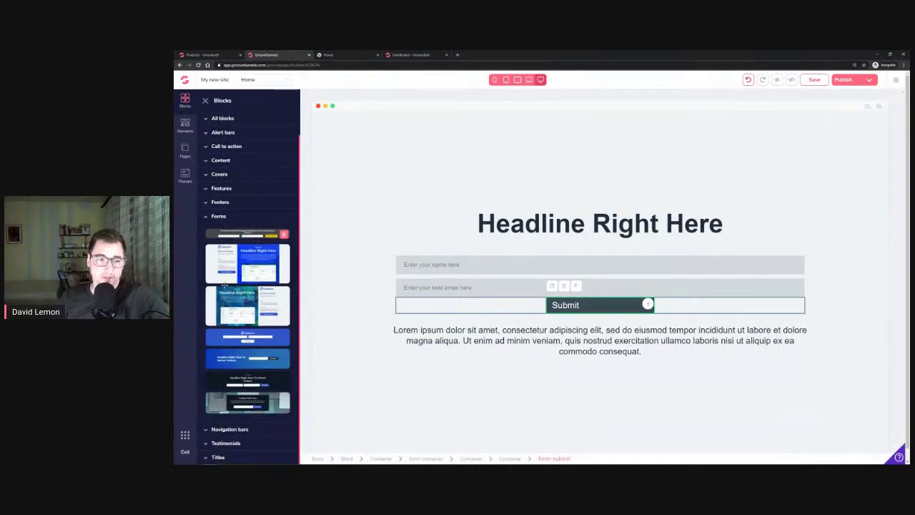
{"action": "scroll", "coordinate": [229, 214], "scroll_direction": "up", "scroll_amount": 1}
{"action": "left_click", "coordinate": [262, 123]}
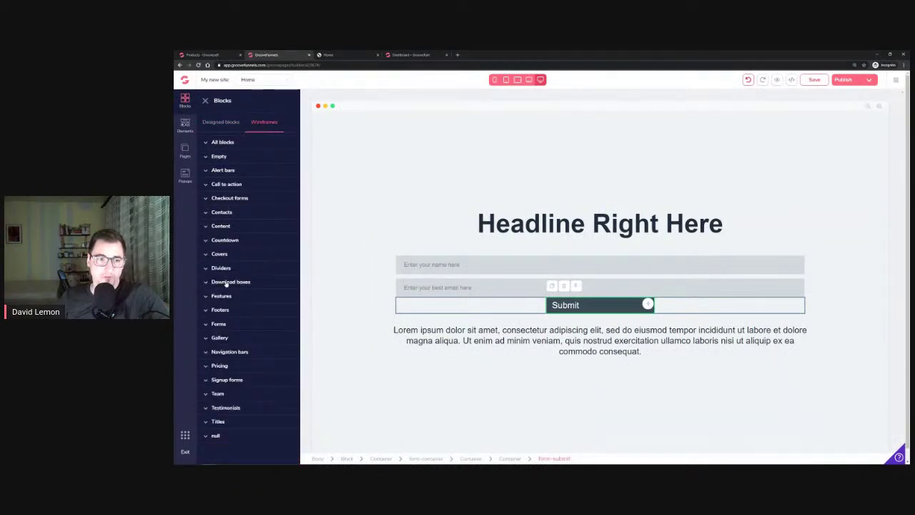
{"action": "left_click", "coordinate": [228, 324]}
{"action": "scroll", "coordinate": [231, 272], "scroll_direction": "down", "scroll_amount": 5}
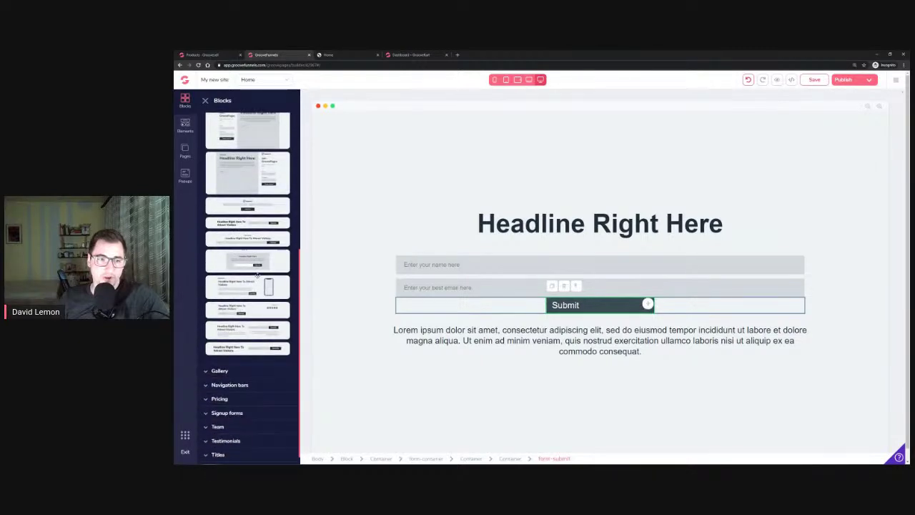
{"action": "left_click", "coordinate": [230, 264]}
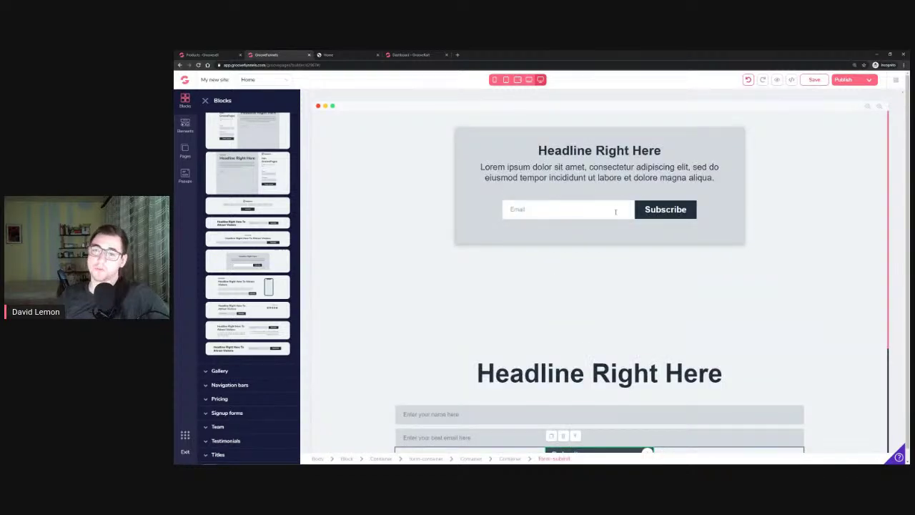
Duplicate the new block's Email field
{"action": "left_click", "coordinate": [546, 209]}
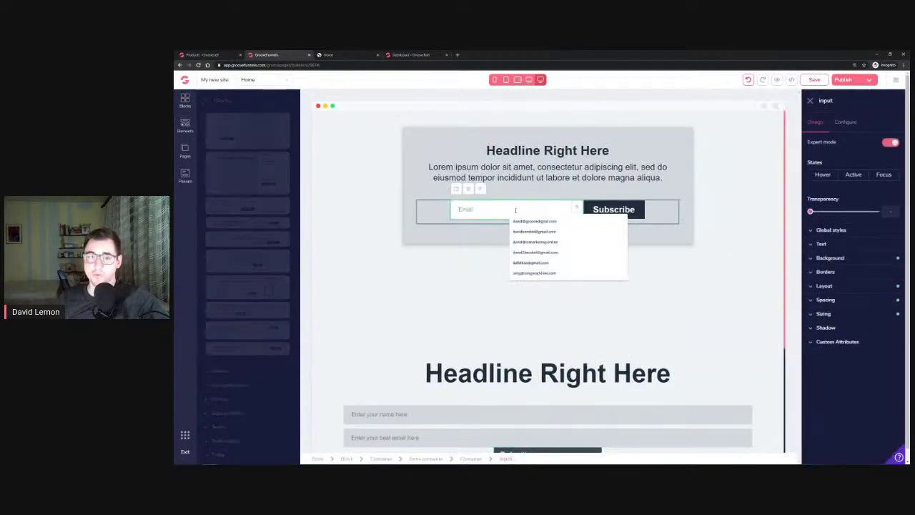
{"action": "left_click", "coordinate": [408, 191]}
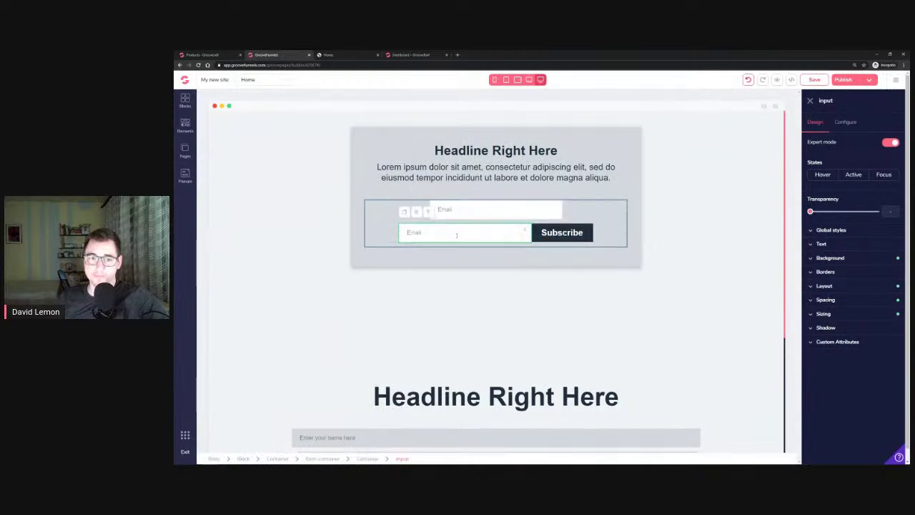
{"action": "left_click", "coordinate": [583, 232]}
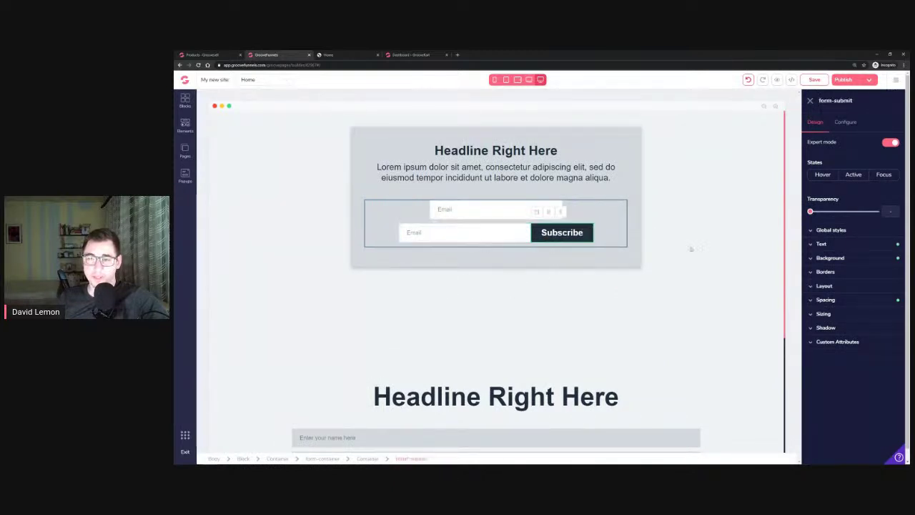
Set the Subscribe button's Display to inline-block, then minimize the page builder
{"action": "left_click", "coordinate": [845, 287]}
{"action": "left_click", "coordinate": [889, 303]}
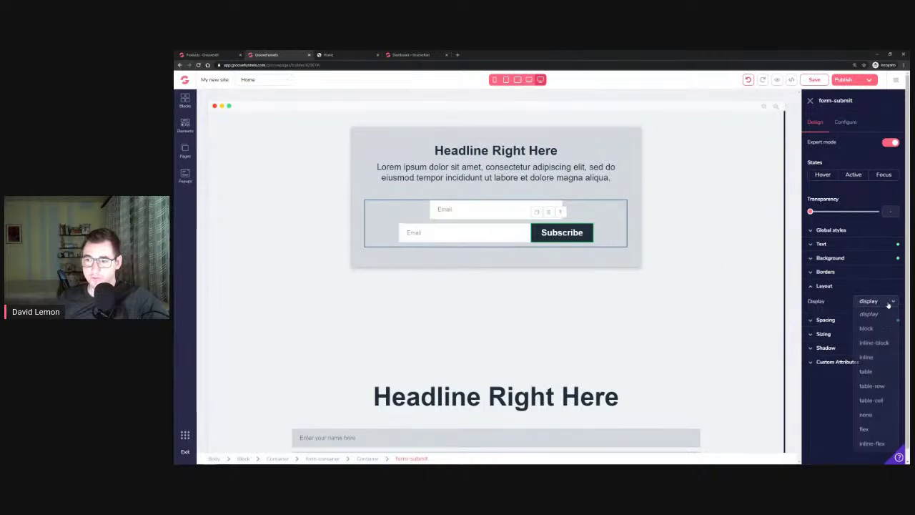
{"action": "left_click", "coordinate": [882, 329]}
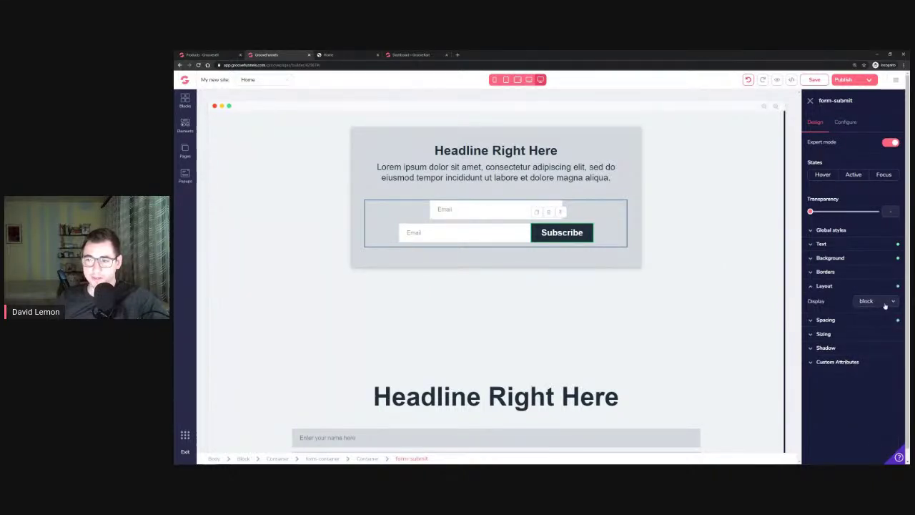
{"action": "left_click", "coordinate": [886, 306]}
{"action": "left_click", "coordinate": [876, 343]}
{"action": "left_click", "coordinate": [887, 301]}
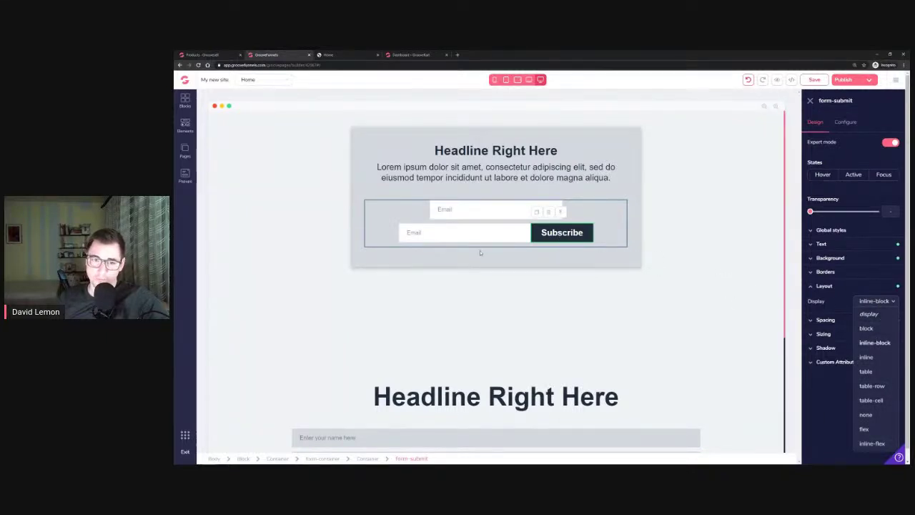
{"action": "left_click", "coordinate": [502, 241]}
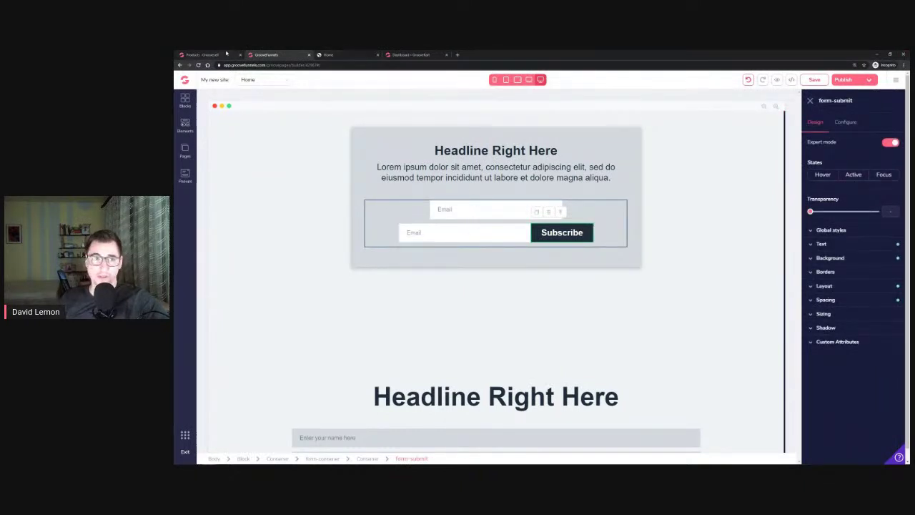
{"action": "left_click", "coordinate": [876, 55]}
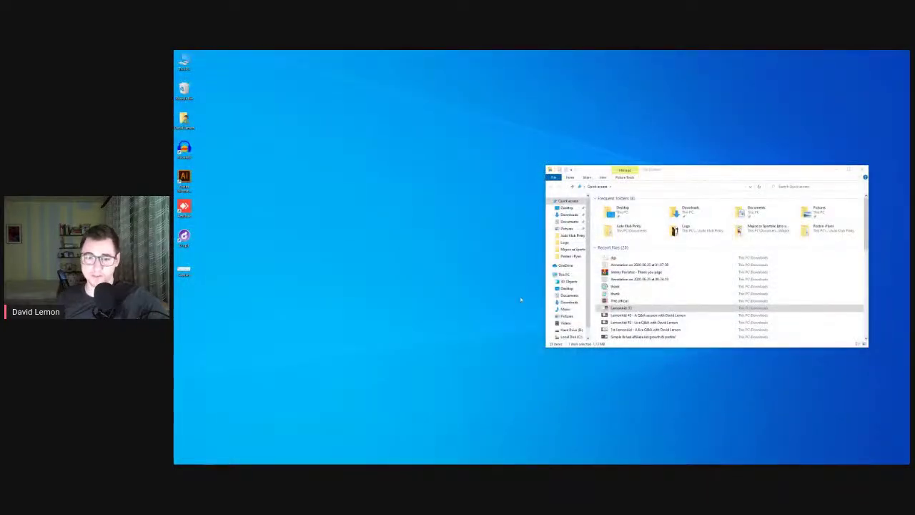
Restore the Facebook group window and switch to the LemonAid #4 Q&A document
{"action": "mouse_move", "coordinate": [210, 459]}
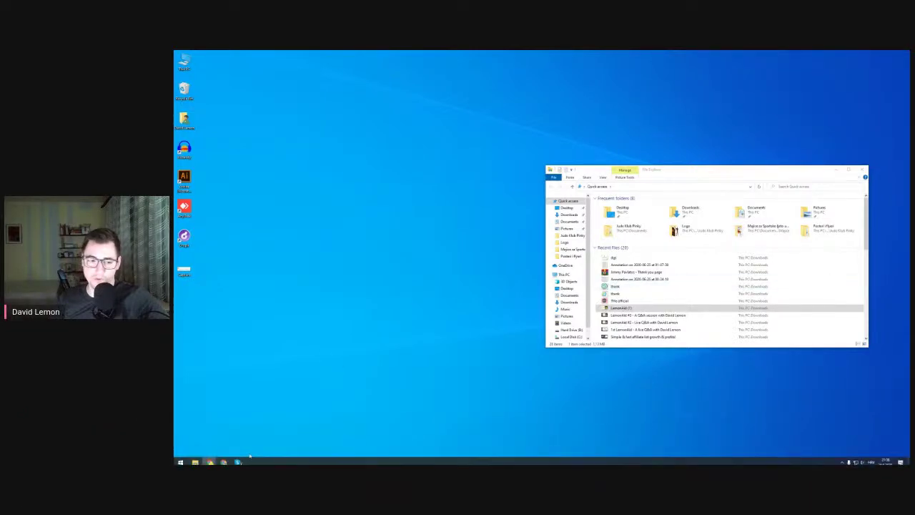
{"action": "left_click", "coordinate": [207, 438]}
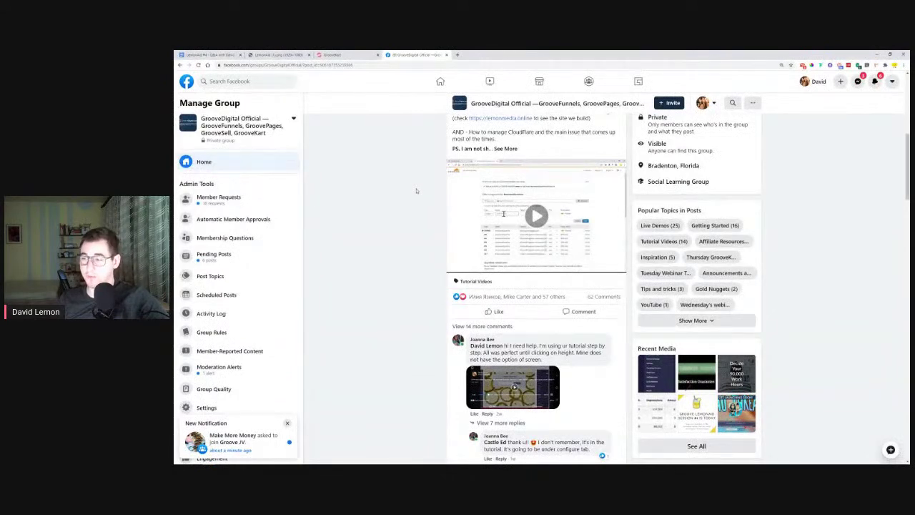
{"action": "left_click", "coordinate": [212, 55]}
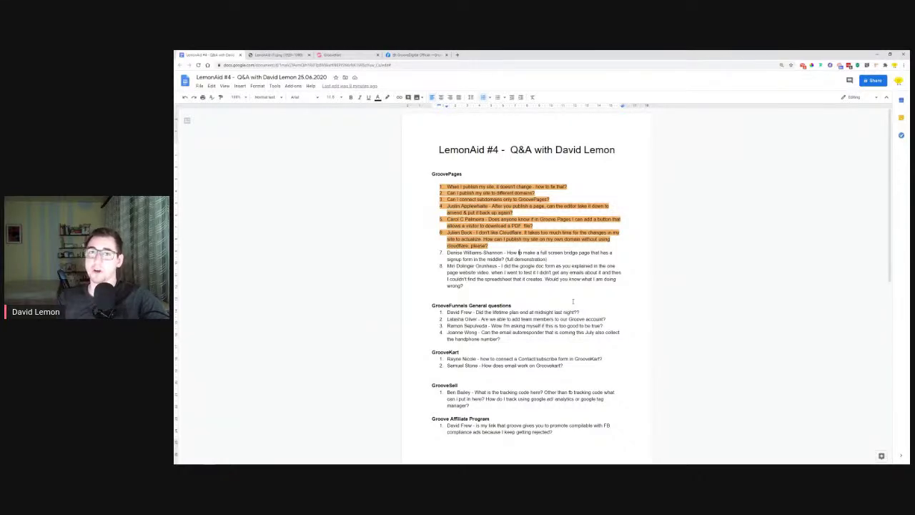
Load support.groovedigital.com and open the chat's Ask options and Create a Ticket form
{"action": "left_click", "coordinate": [457, 54]}
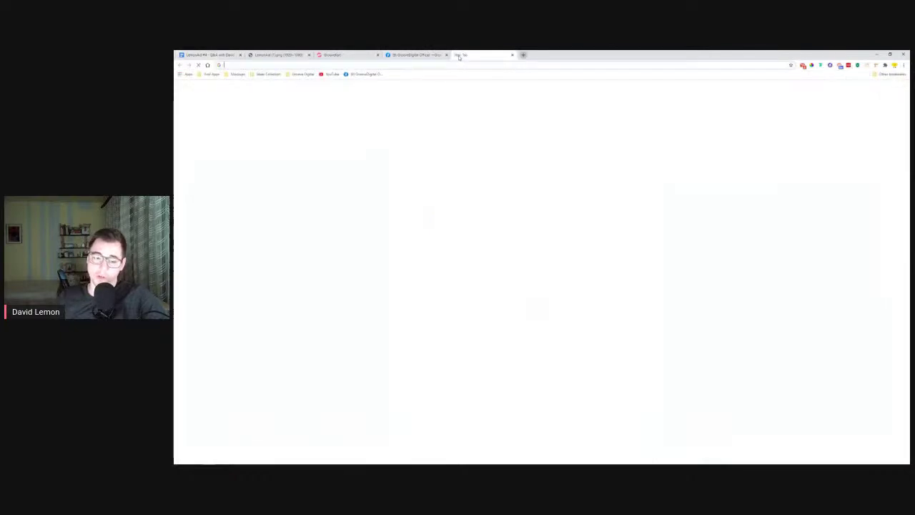
{"action": "type", "text": "suppo"}
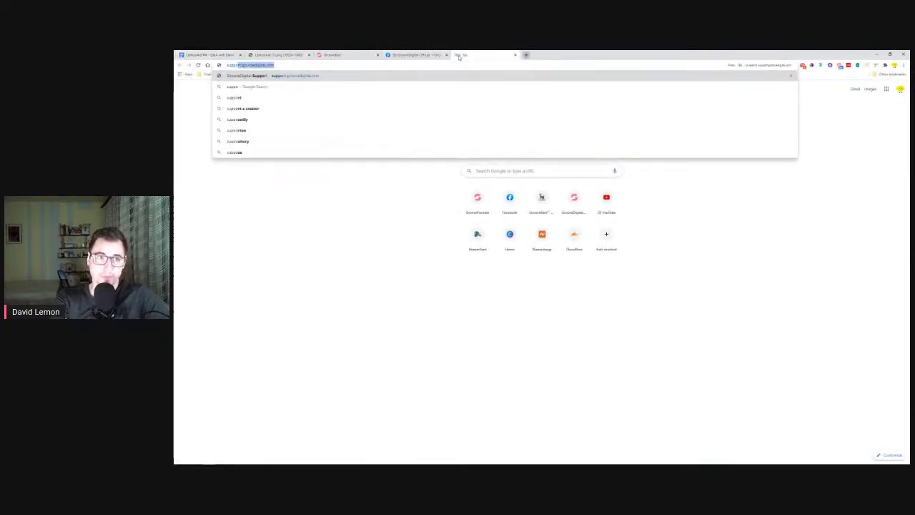
{"action": "key", "text": "Return"}
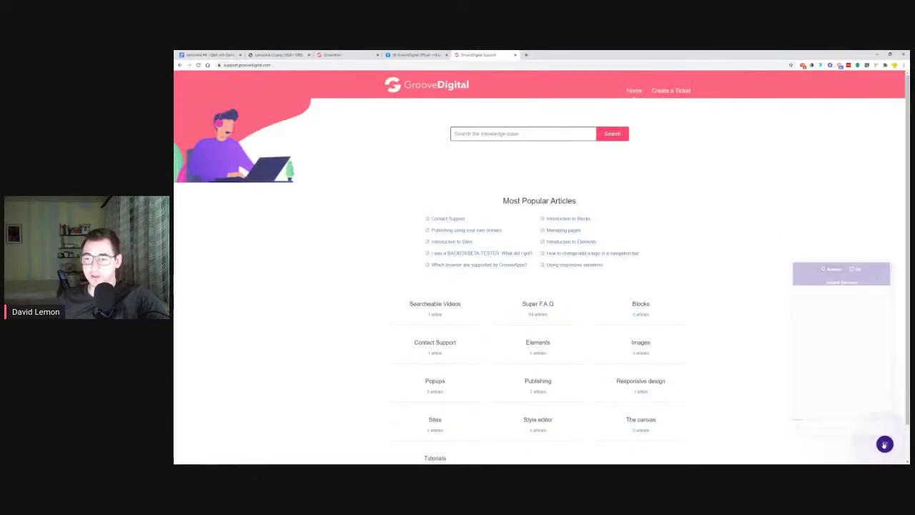
{"action": "left_click", "coordinate": [856, 265]}
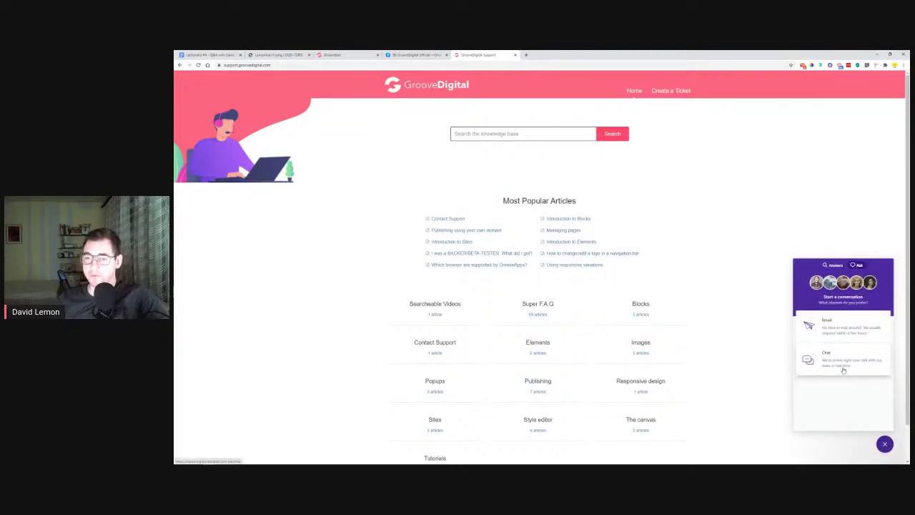
{"action": "left_click", "coordinate": [678, 91]}
Close the ticket form and support chat, returning to the LemonAid #4 document
{"action": "left_click", "coordinate": [532, 136]}
{"action": "left_click", "coordinate": [504, 177]}
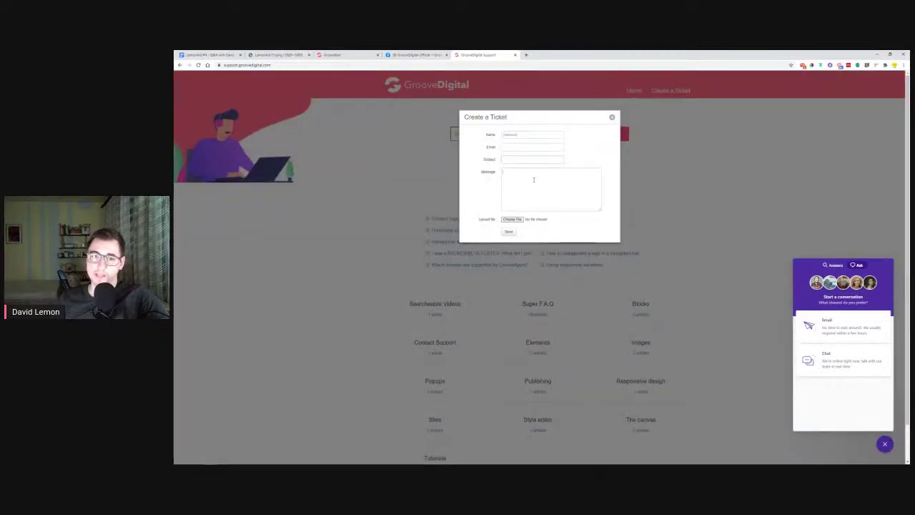
{"action": "left_click", "coordinate": [612, 117]}
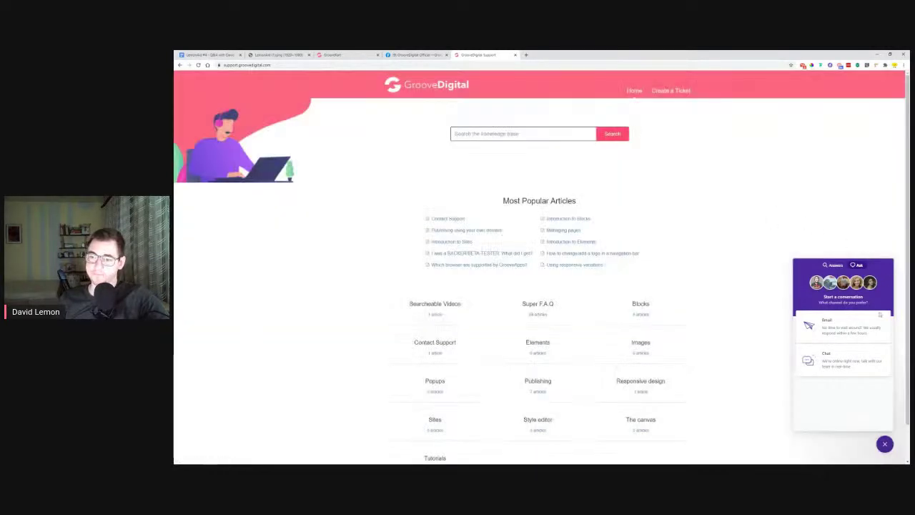
{"action": "left_click", "coordinate": [886, 443]}
{"action": "left_click", "coordinate": [192, 53]}
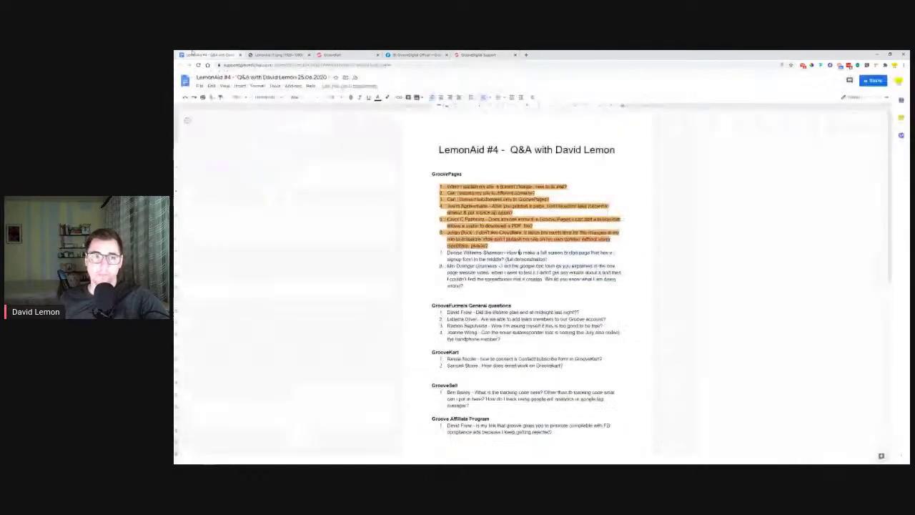
Highlight question 7 on the full-screen bridge page in orange, then minimize the document
{"action": "left_click_drag", "start_coordinate": [447, 252], "coordinate": [549, 259]}
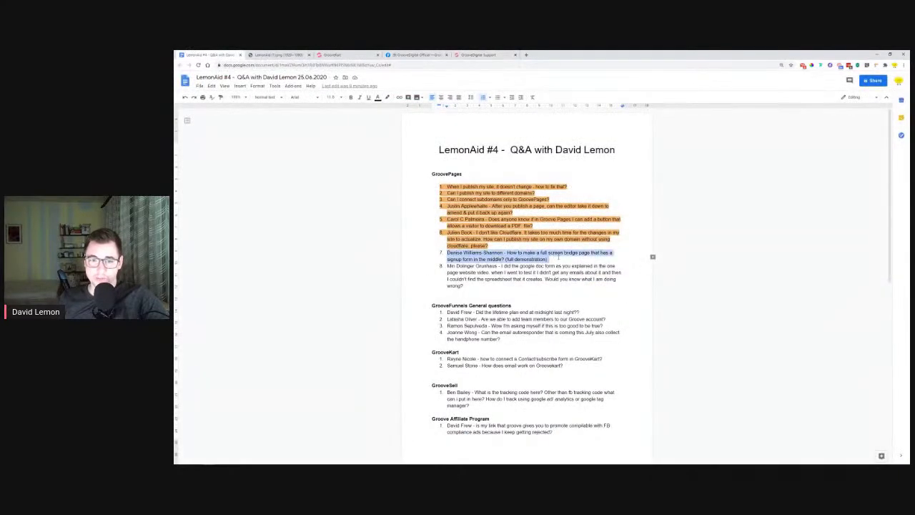
{"action": "left_click", "coordinate": [387, 98]}
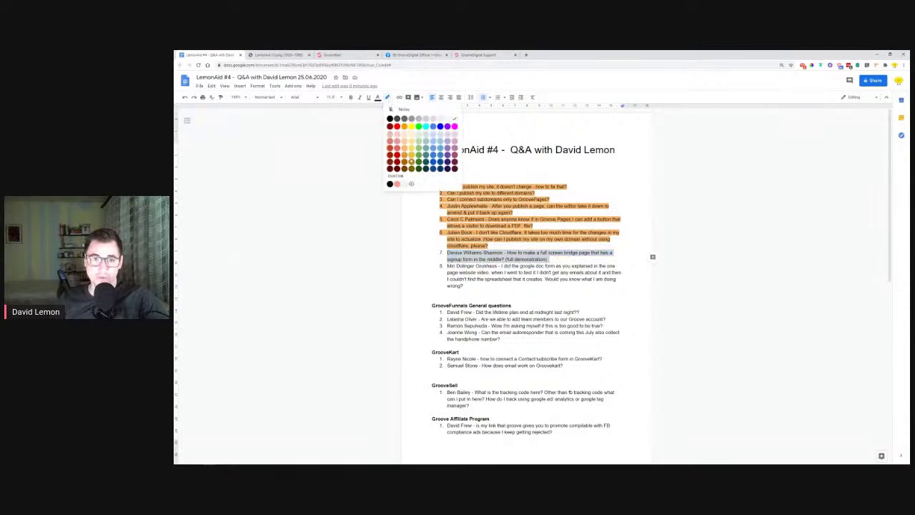
{"action": "left_click", "coordinate": [405, 156]}
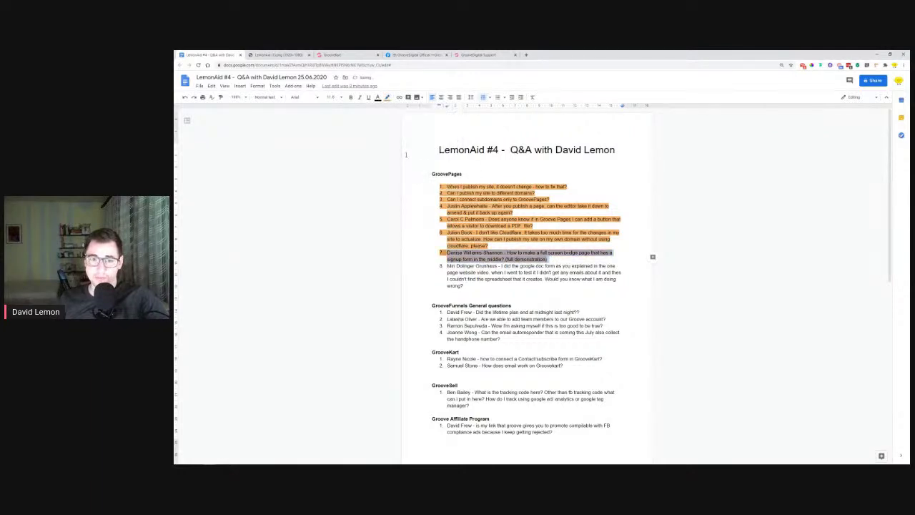
{"action": "left_click", "coordinate": [387, 100]}
{"action": "left_click", "coordinate": [404, 151]}
{"action": "left_click", "coordinate": [489, 279]}
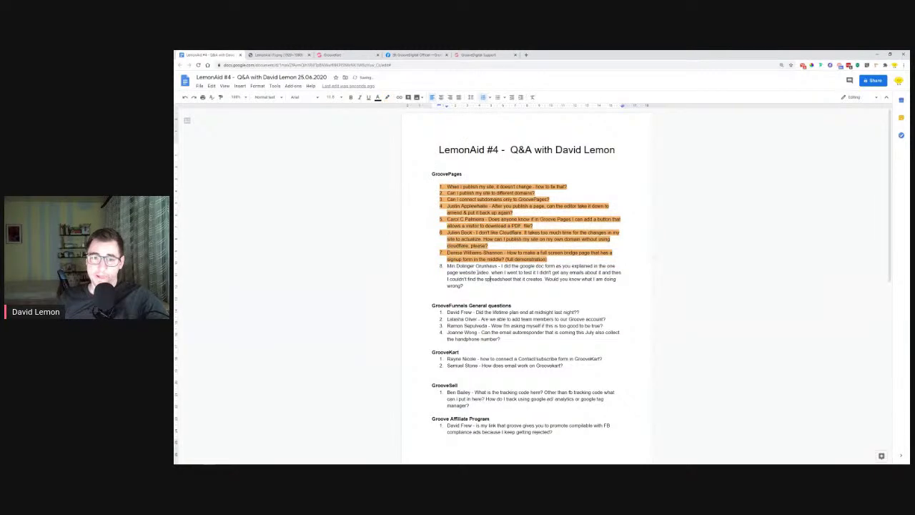
{"action": "left_click_drag", "start_coordinate": [448, 266], "coordinate": [507, 273]}
{"action": "left_click", "coordinate": [503, 266]}
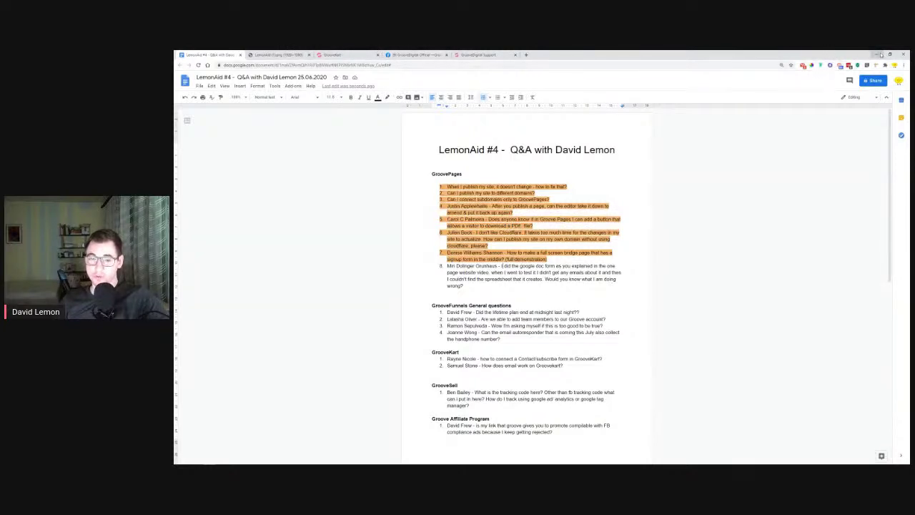
{"action": "left_click", "coordinate": [879, 55]}
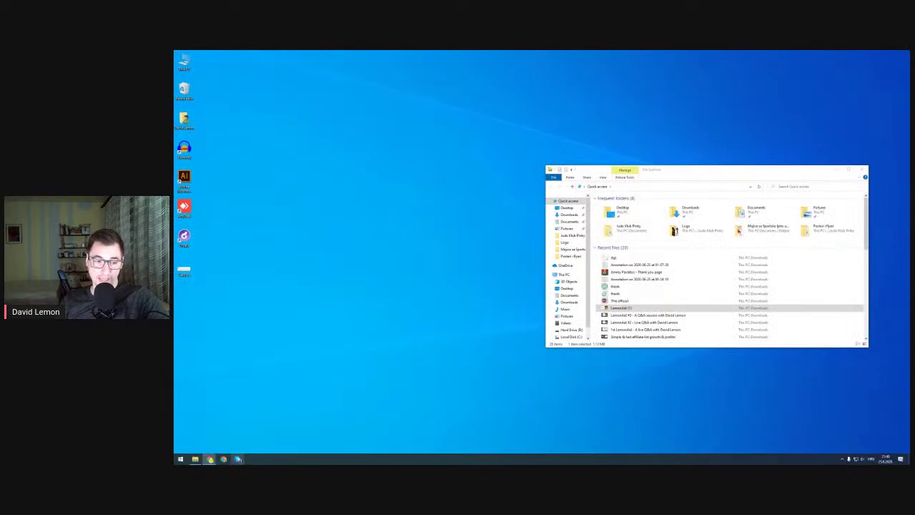
From My Sites, open Lemon Business Live Stream in the editor
{"action": "mouse_move", "coordinate": [211, 459]}
{"action": "left_click", "coordinate": [386, 429]}
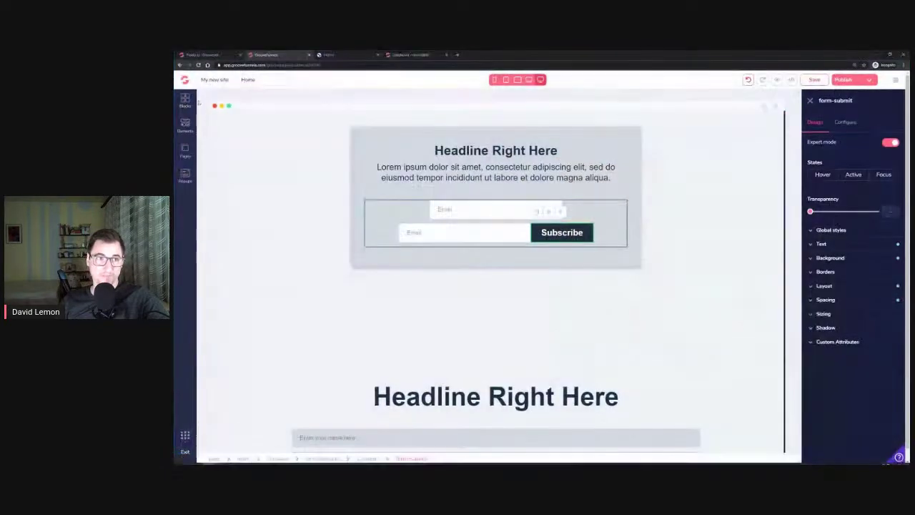
{"action": "left_click", "coordinate": [181, 66]}
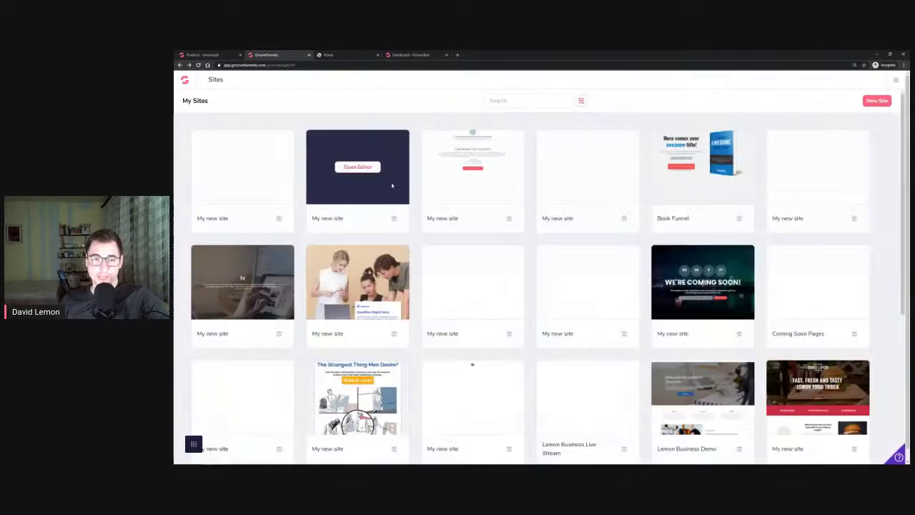
{"action": "scroll", "coordinate": [418, 226], "scroll_direction": "down", "scroll_amount": 1}
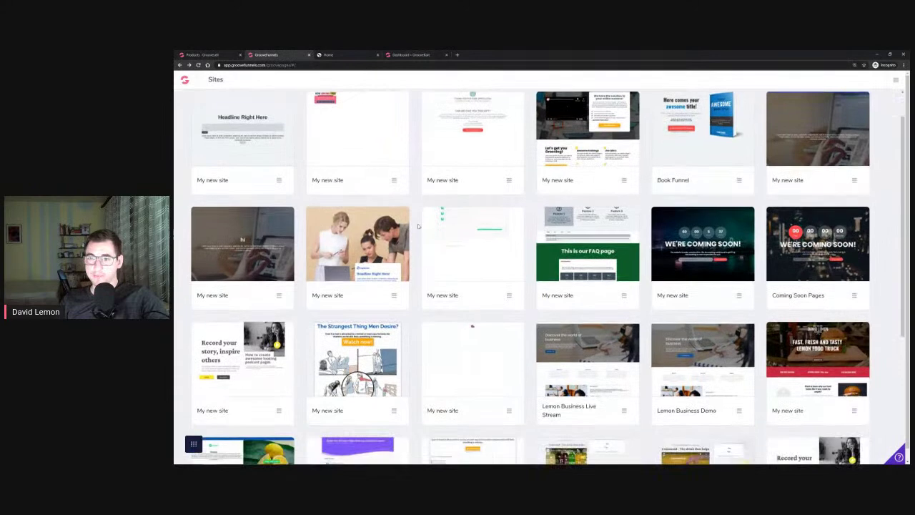
{"action": "scroll", "coordinate": [418, 226], "scroll_direction": "down", "scroll_amount": 3}
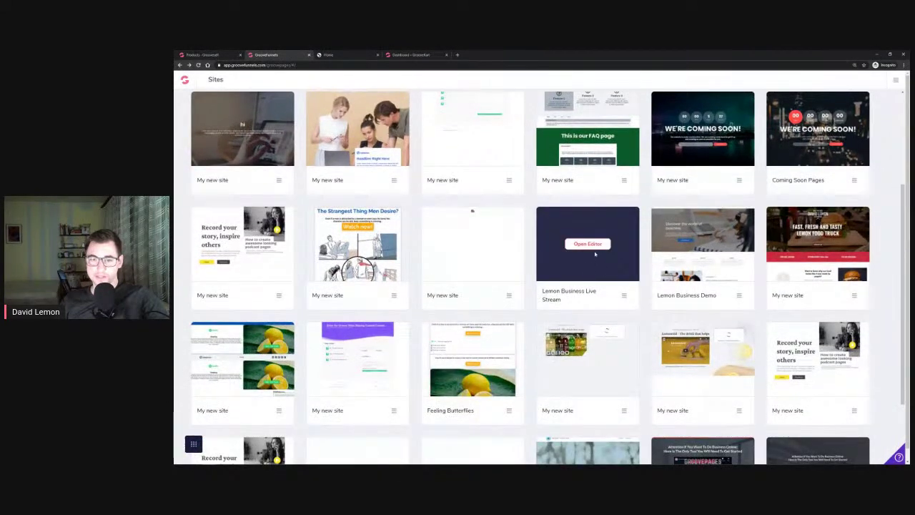
{"action": "left_click", "coordinate": [591, 247]}
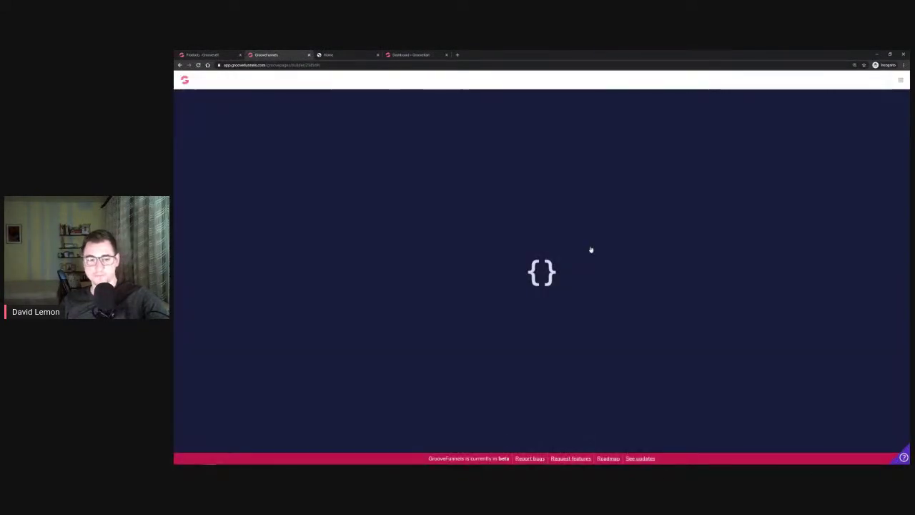
Load google.com in a new tab, then minimize and restore the browser
{"action": "left_click", "coordinate": [458, 54]}
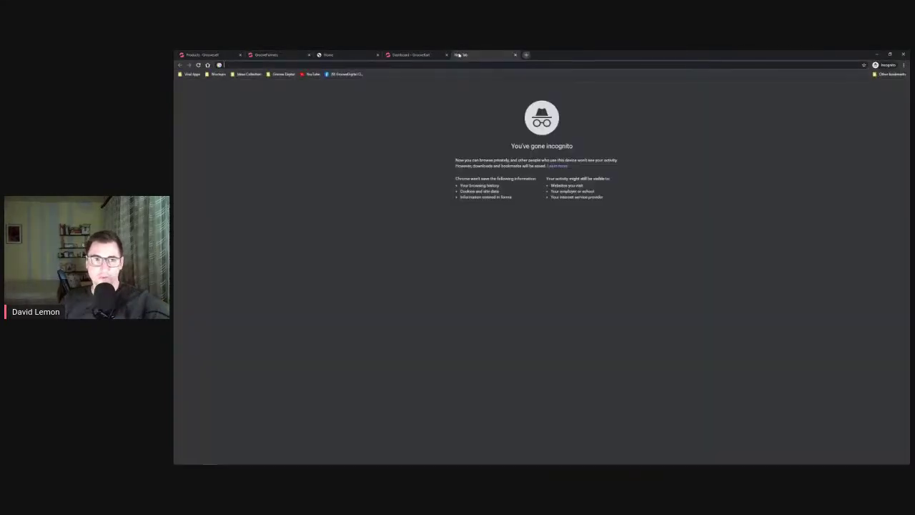
{"action": "type", "text": "google.com"}
{"action": "key", "text": "Return"}
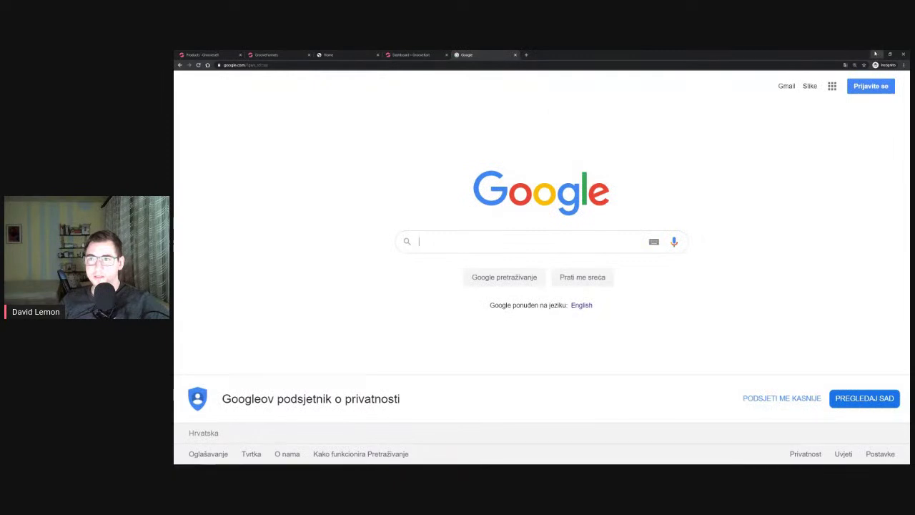
{"action": "left_click", "coordinate": [878, 54]}
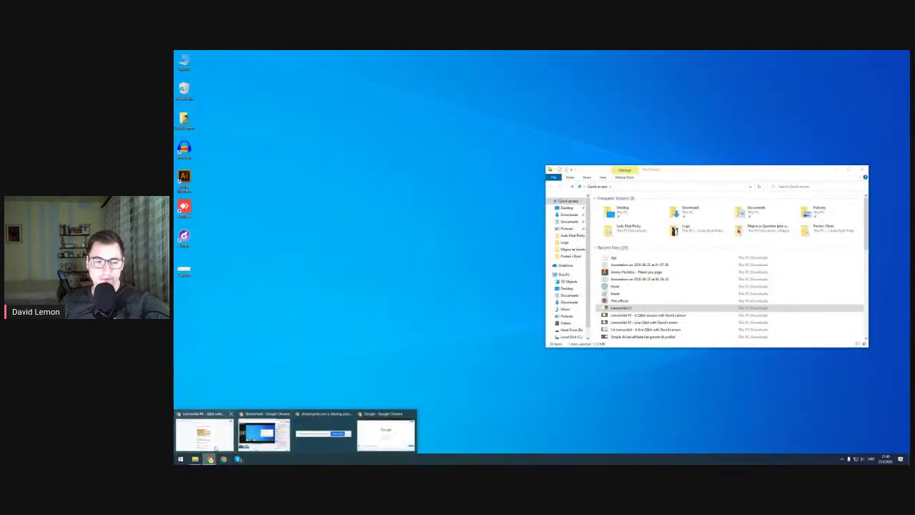
{"action": "left_click", "coordinate": [210, 458]}
Search Google for Forms and open the Contact Information form
{"action": "left_click", "coordinate": [527, 56]}
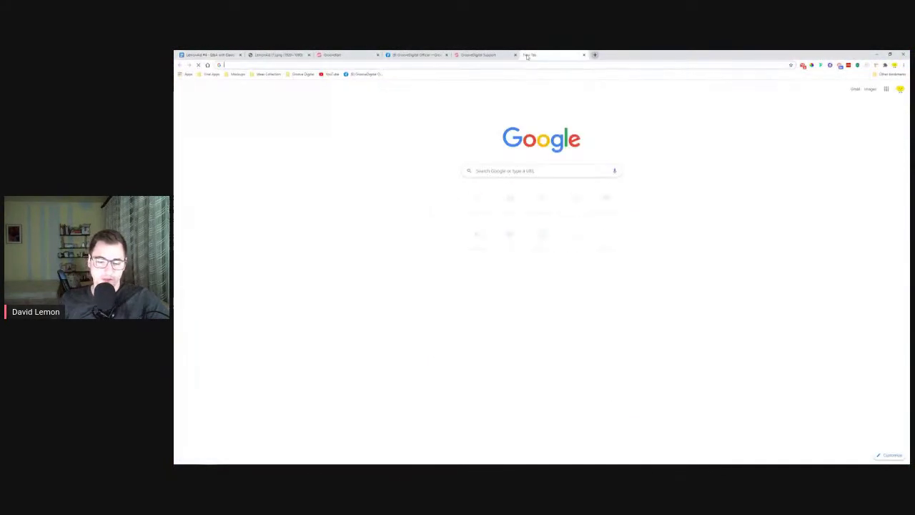
{"action": "type", "text": "go"}
{"action": "key", "text": "Return"}
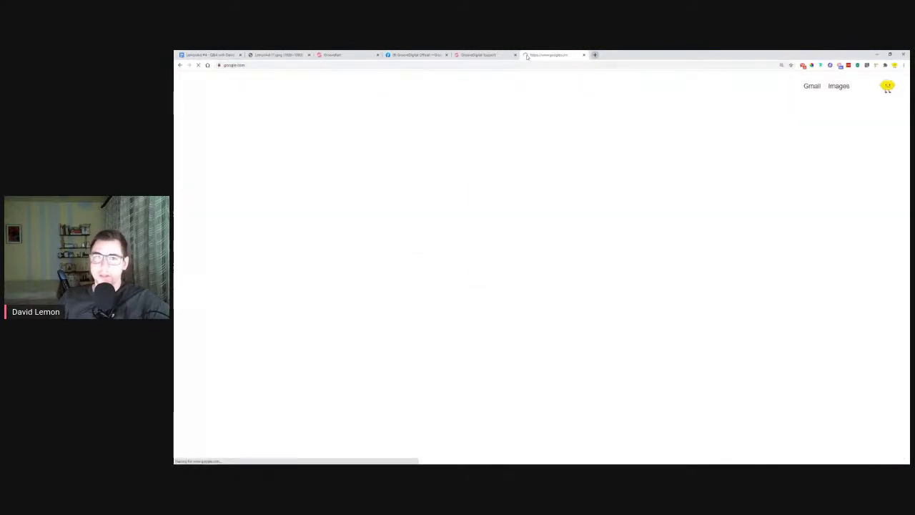
{"action": "type", "text": "forms"}
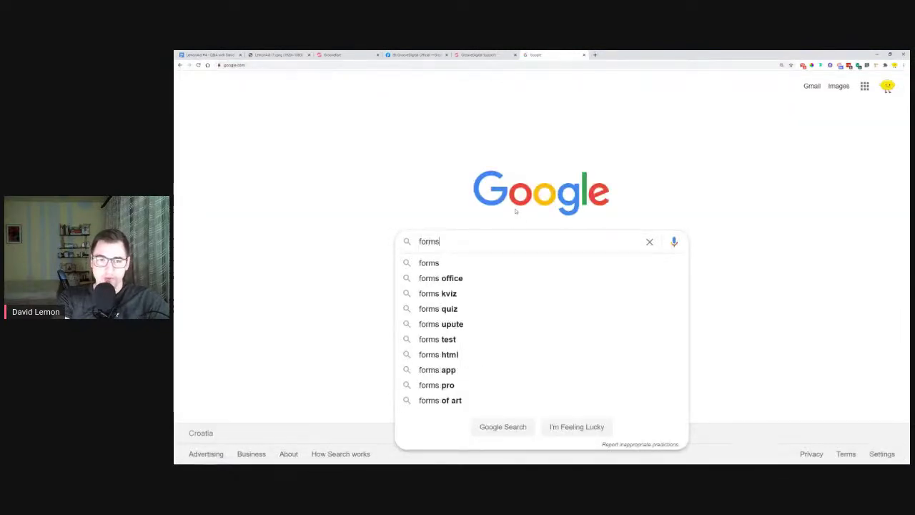
{"action": "key", "text": "Return"}
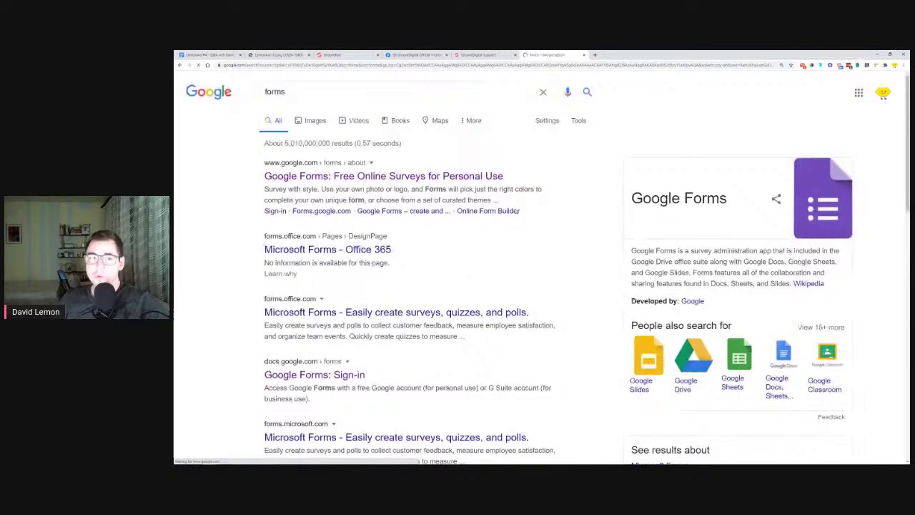
{"action": "left_click", "coordinate": [373, 177]}
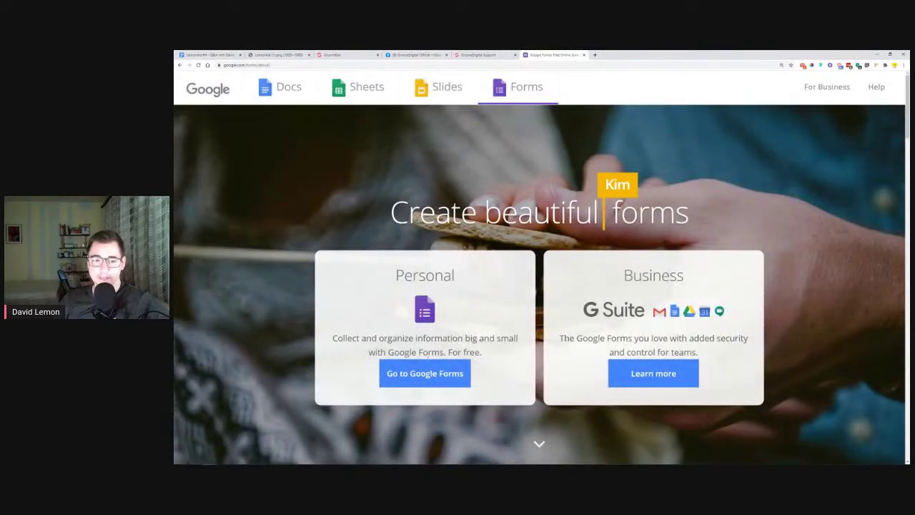
{"action": "left_click", "coordinate": [429, 380]}
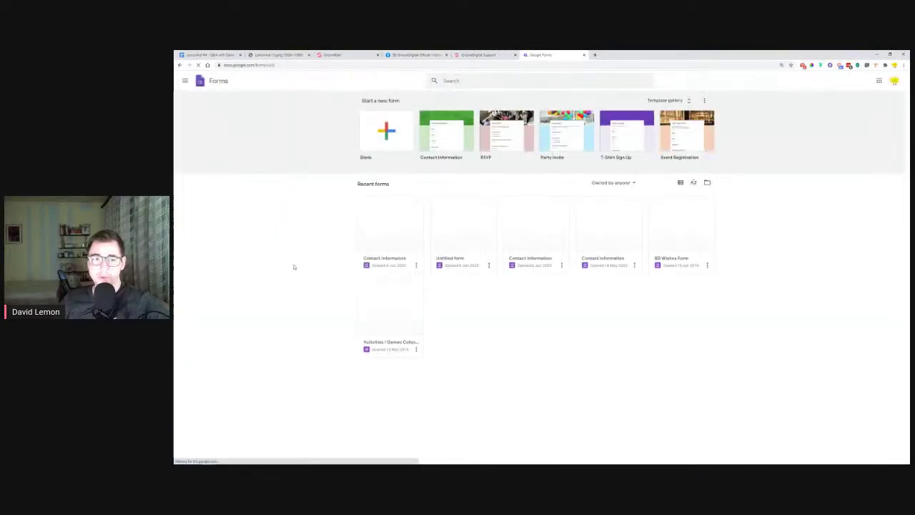
{"action": "left_click", "coordinate": [373, 231]}
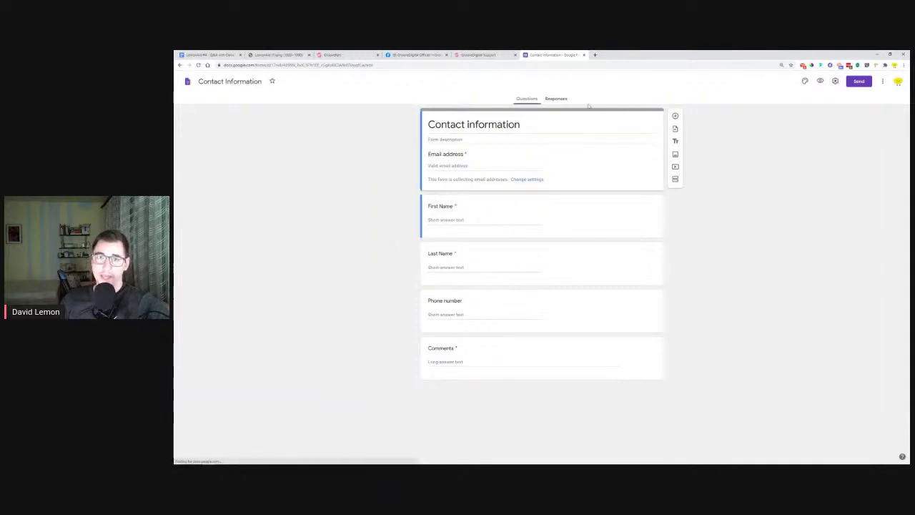
Open the form's linked responses sheet and check its Drive folder via File > Move
{"action": "left_click", "coordinate": [562, 100]}
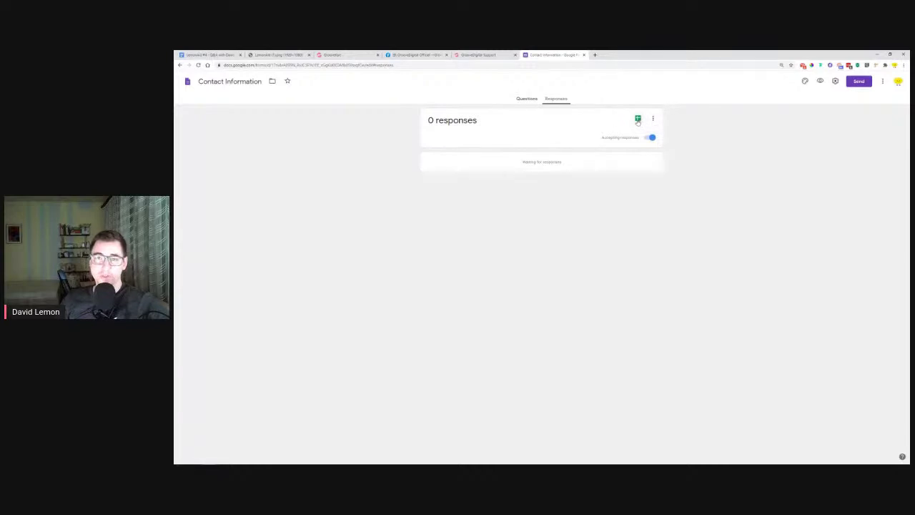
{"action": "left_click", "coordinate": [638, 120]}
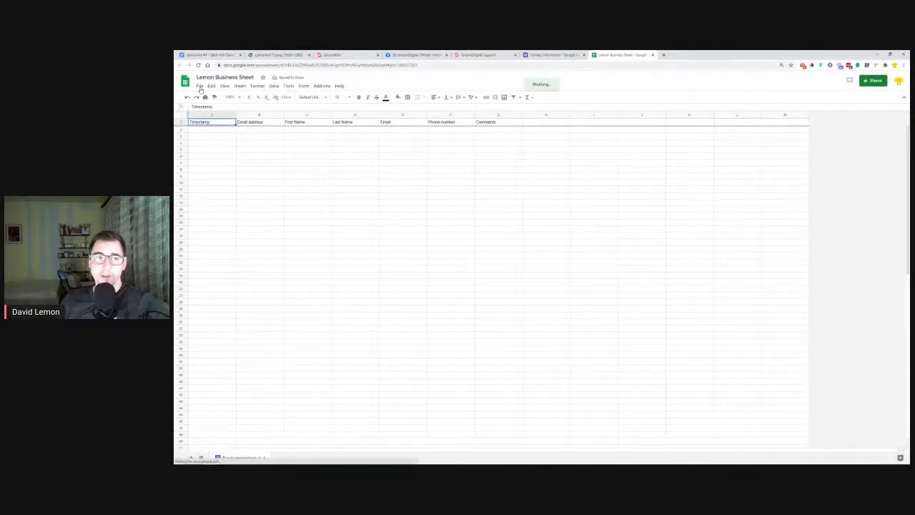
{"action": "left_click", "coordinate": [201, 86]}
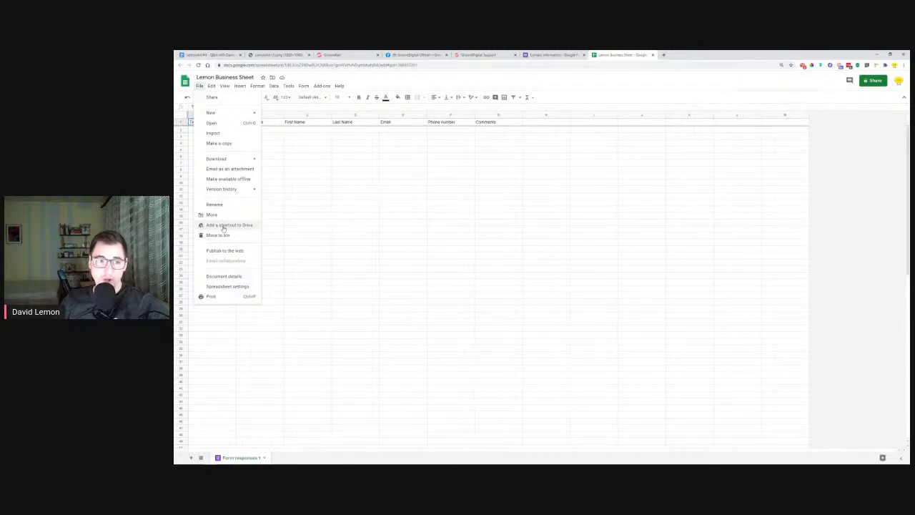
{"action": "left_click", "coordinate": [213, 215]}
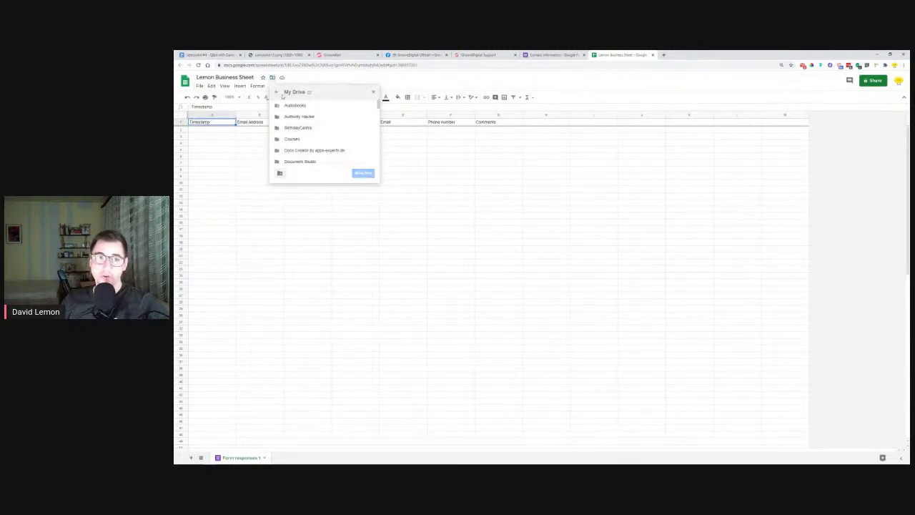
{"action": "left_click", "coordinate": [374, 95]}
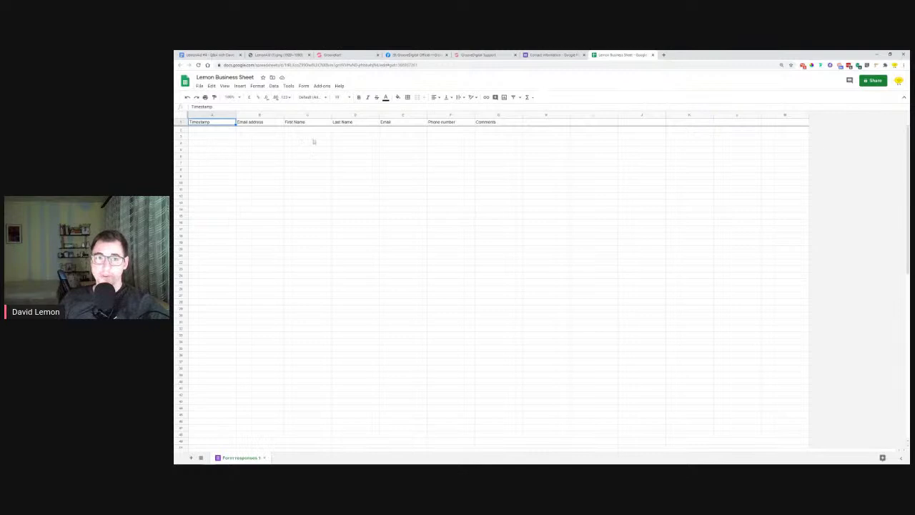
Toggle the form's e-mail notifications for new responses in the Responses options
{"action": "left_click", "coordinate": [545, 57]}
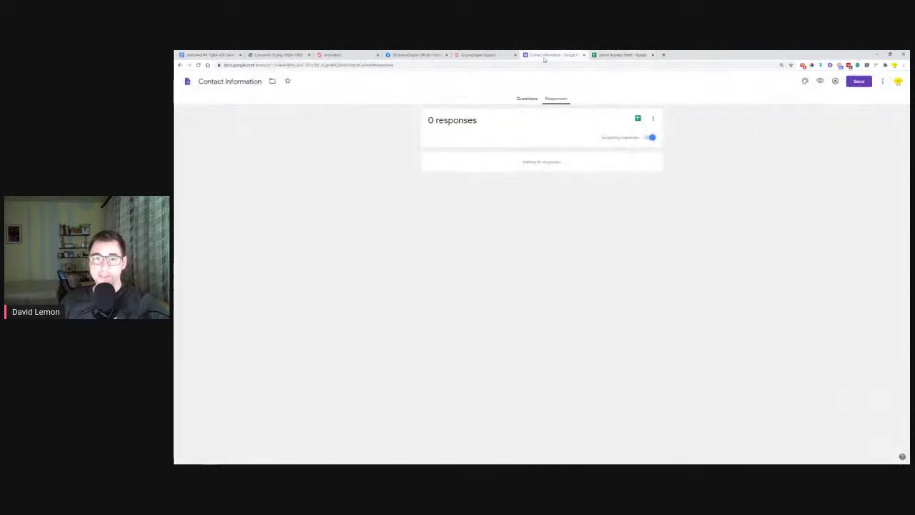
{"action": "left_click", "coordinate": [653, 119]}
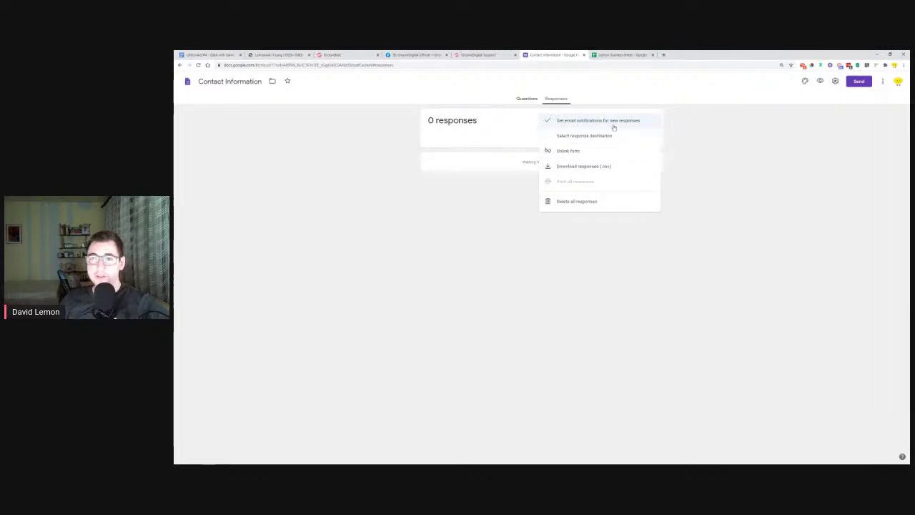
{"action": "left_click", "coordinate": [515, 115]}
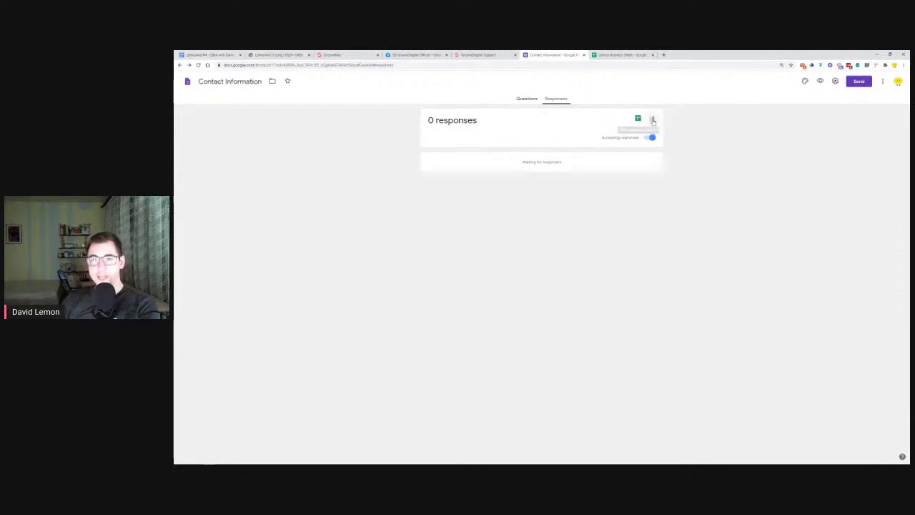
{"action": "left_click", "coordinate": [653, 118]}
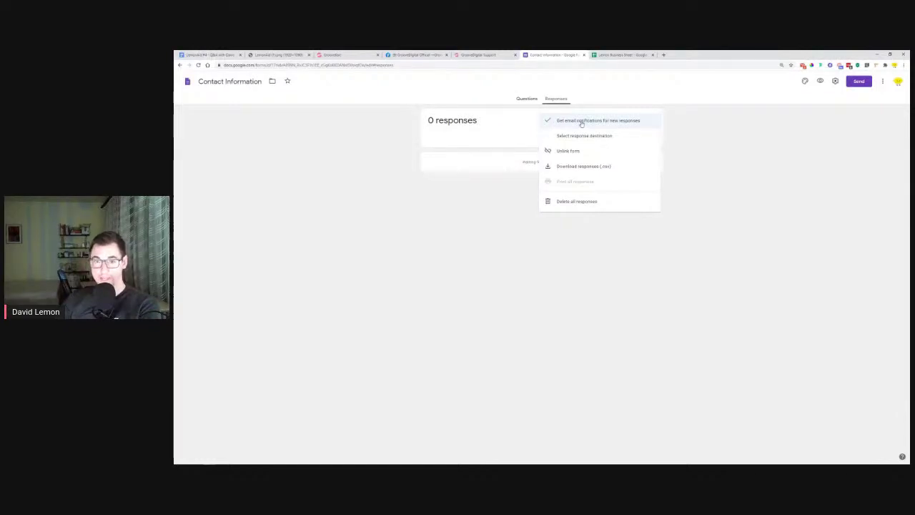
{"action": "left_click", "coordinate": [582, 121]}
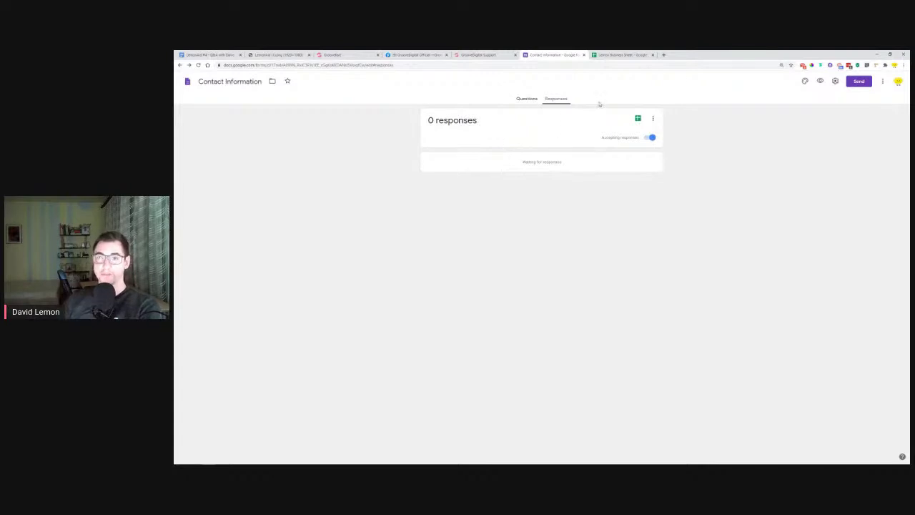
{"action": "left_click", "coordinate": [528, 100]}
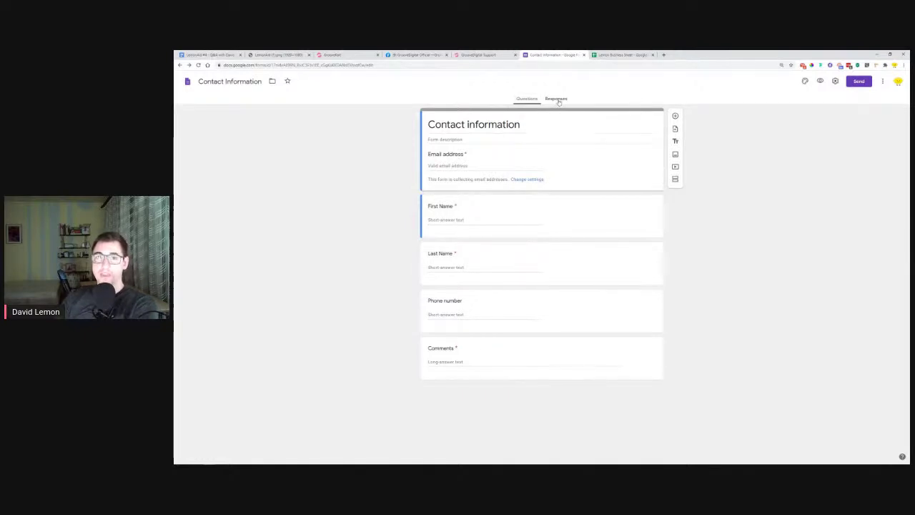
Recheck the form's response options and the sheet's File menu, then close Lemon Business Sheet
{"action": "left_click", "coordinate": [412, 54]}
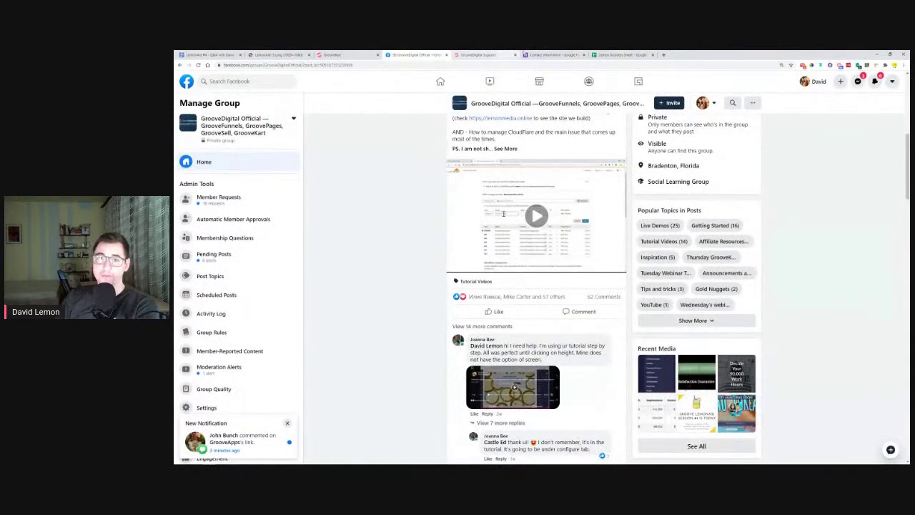
{"action": "left_click", "coordinate": [532, 54]}
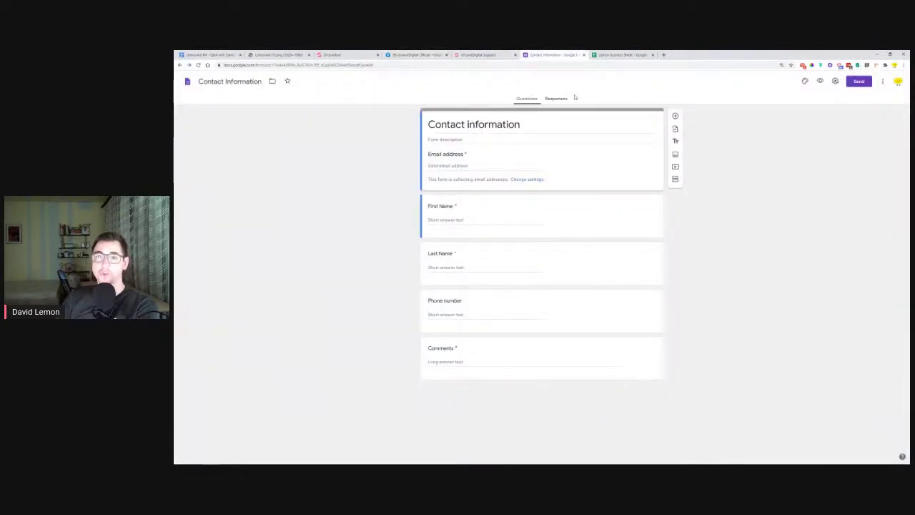
{"action": "left_click", "coordinate": [565, 98]}
{"action": "left_click", "coordinate": [655, 121]}
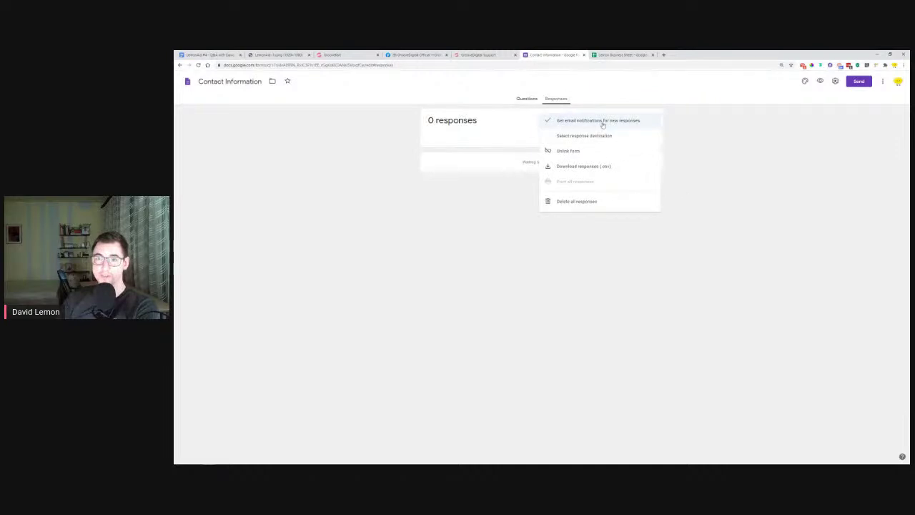
{"action": "left_click", "coordinate": [666, 103]}
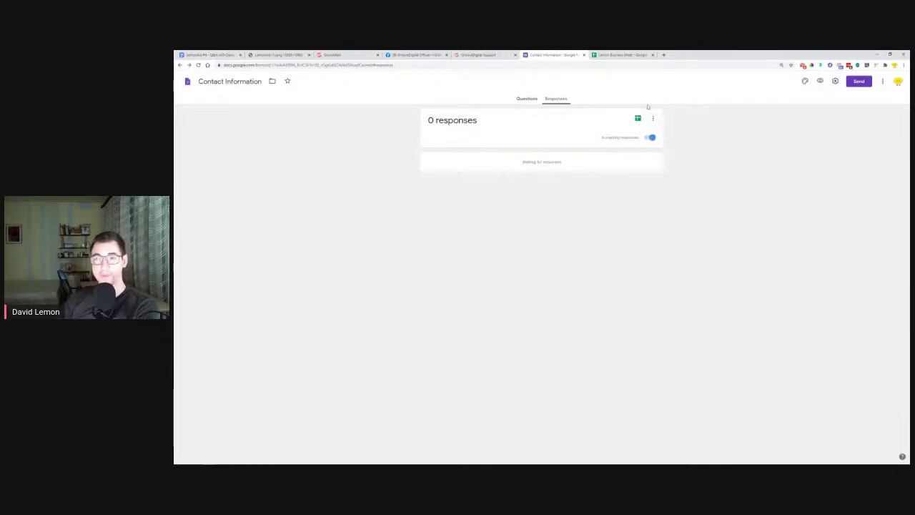
{"action": "left_click", "coordinate": [619, 54]}
{"action": "left_click", "coordinate": [199, 86]}
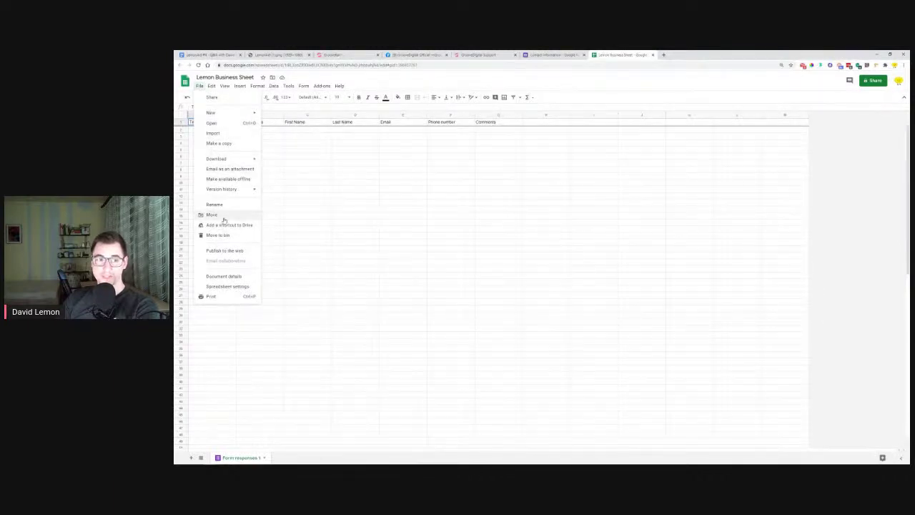
{"action": "left_click", "coordinate": [590, 186]}
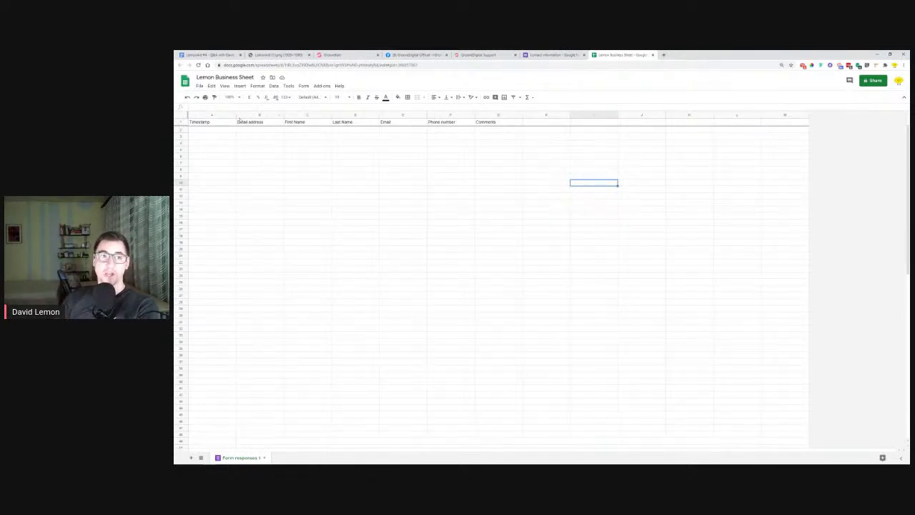
{"action": "left_click", "coordinate": [653, 55]}
Close the Contact Information form and highlight question 8 orange in the LemonAid doc
{"action": "left_click", "coordinate": [584, 55]}
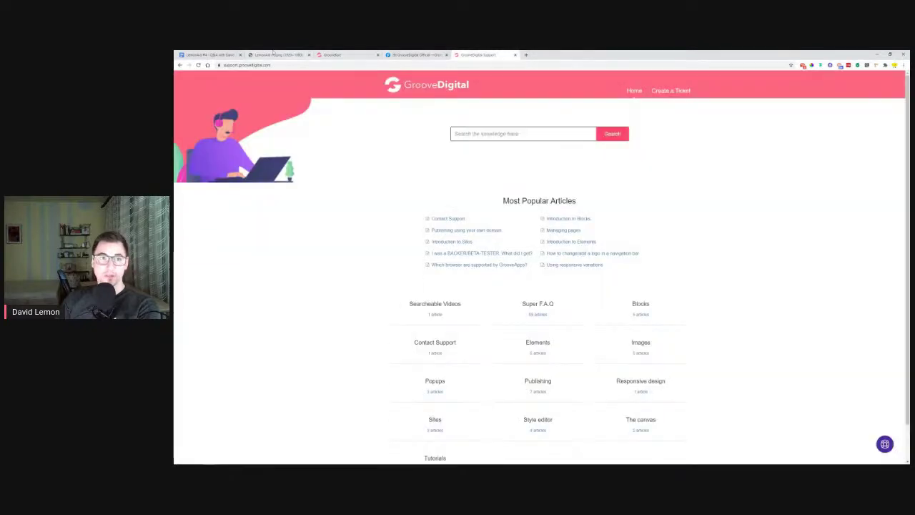
{"action": "left_click", "coordinate": [182, 54]}
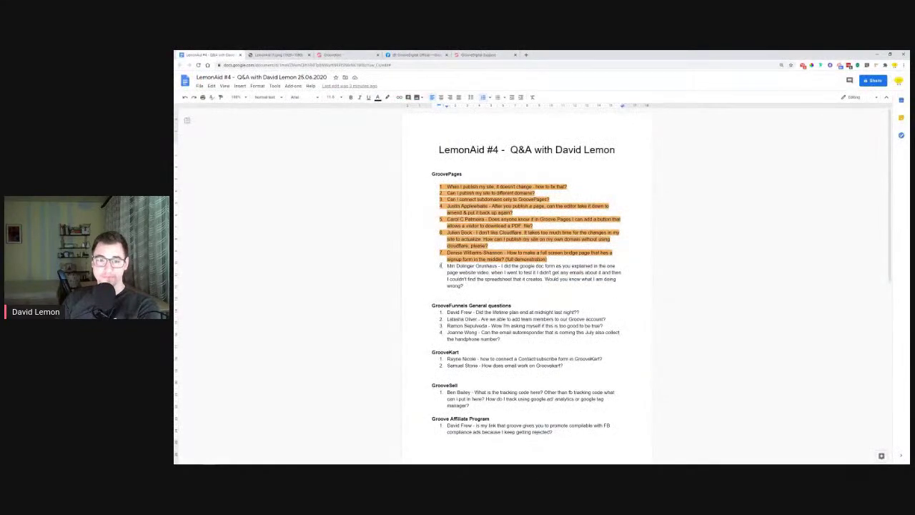
{"action": "left_click_drag", "start_coordinate": [447, 266], "coordinate": [464, 286]}
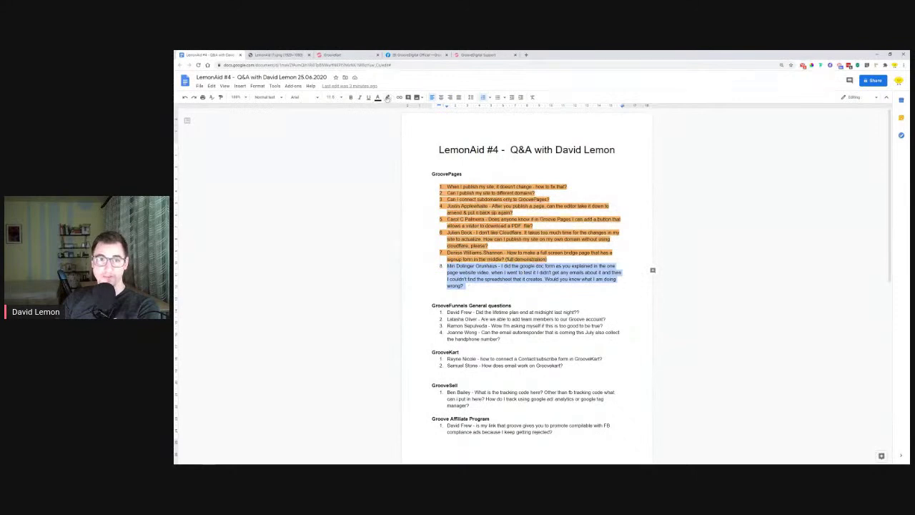
{"action": "left_click", "coordinate": [388, 98]}
{"action": "left_click", "coordinate": [405, 152]}
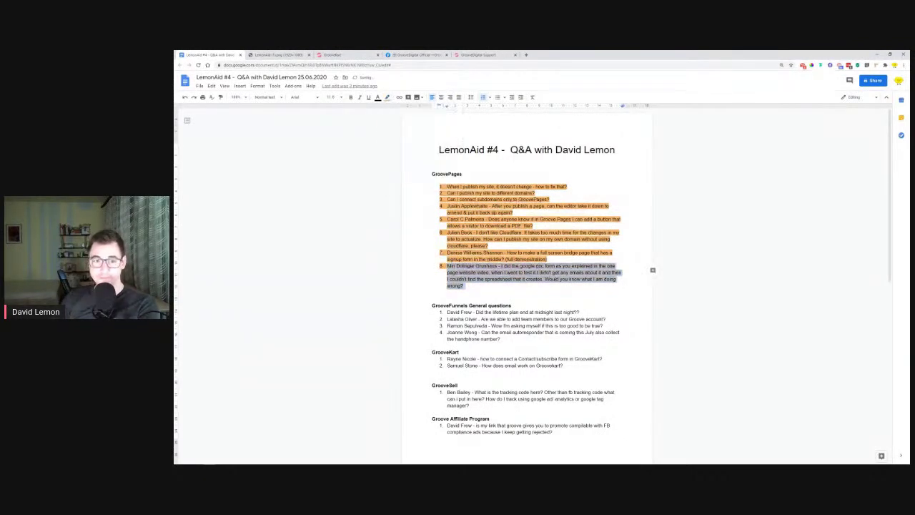
Scroll to GrooveFunnels General questions and select the first question's text
{"action": "scroll", "coordinate": [448, 249], "scroll_direction": "down", "scroll_amount": 2}
{"action": "left_click_drag", "start_coordinate": [432, 231], "coordinate": [521, 230]}
{"action": "left_click", "coordinate": [516, 236]}
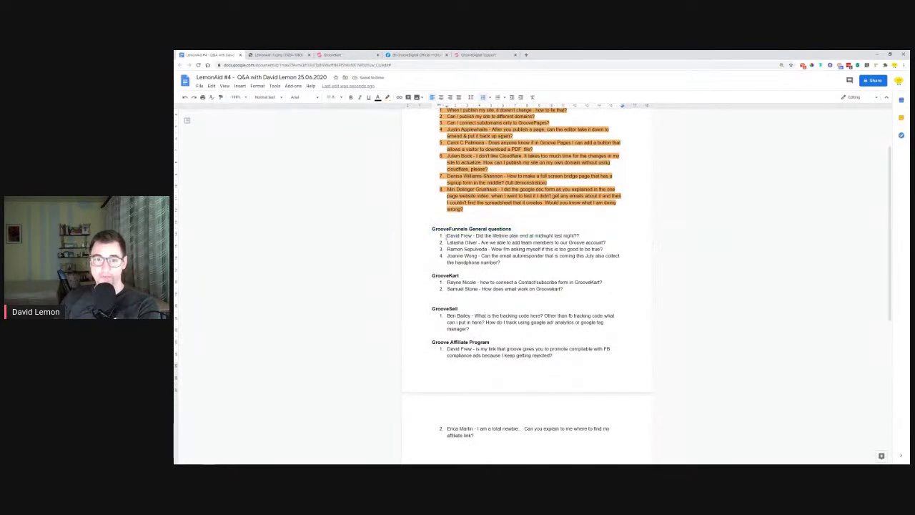
{"action": "left_click_drag", "start_coordinate": [447, 236], "coordinate": [576, 236]}
{"action": "left_click", "coordinate": [527, 54]}
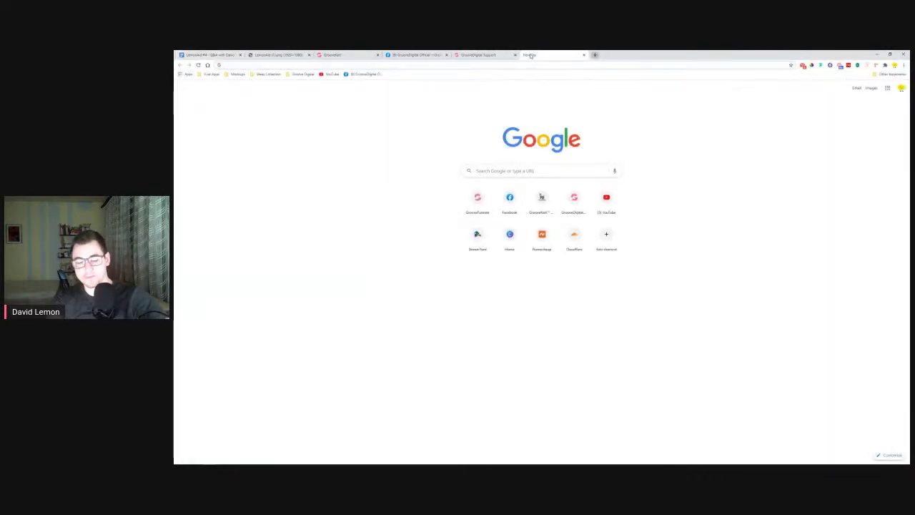
Load groovefunnels.com and scroll through its home page
{"action": "type", "text": "groovefunnels.com/"}
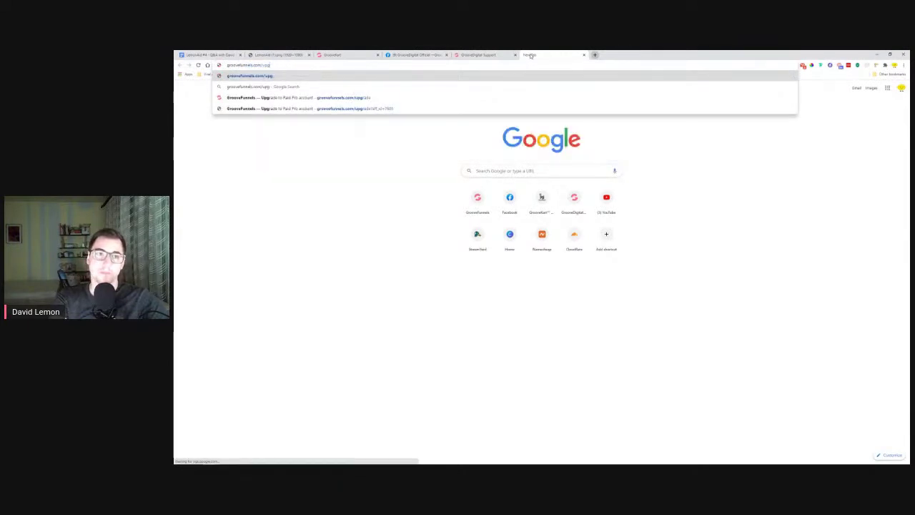
{"action": "key", "text": "Return"}
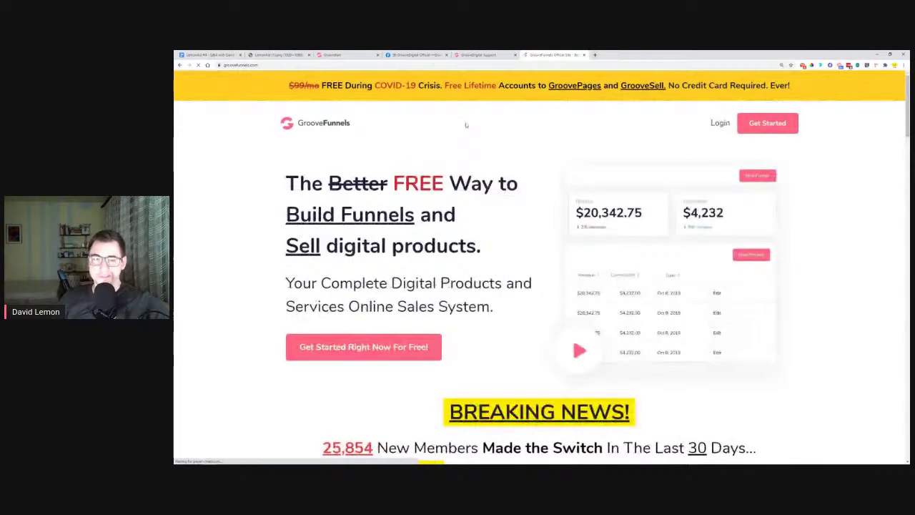
{"action": "scroll", "coordinate": [282, 186], "scroll_direction": "down", "scroll_amount": 10}
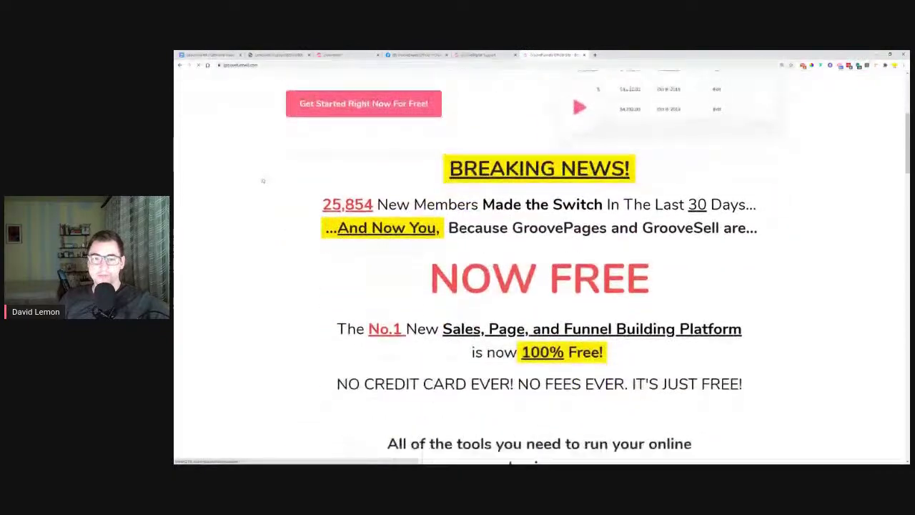
{"action": "scroll", "coordinate": [272, 180], "scroll_direction": "down", "scroll_amount": 10}
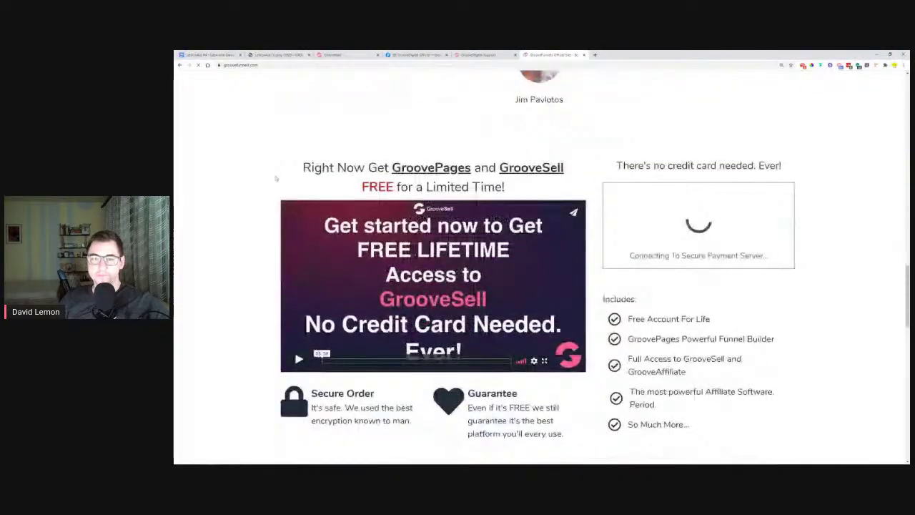
{"action": "scroll", "coordinate": [275, 181], "scroll_direction": "down", "scroll_amount": 7}
{"action": "scroll", "coordinate": [274, 181], "scroll_direction": "up", "scroll_amount": 8}
{"action": "scroll", "coordinate": [276, 181], "scroll_direction": "up", "scroll_amount": 18}
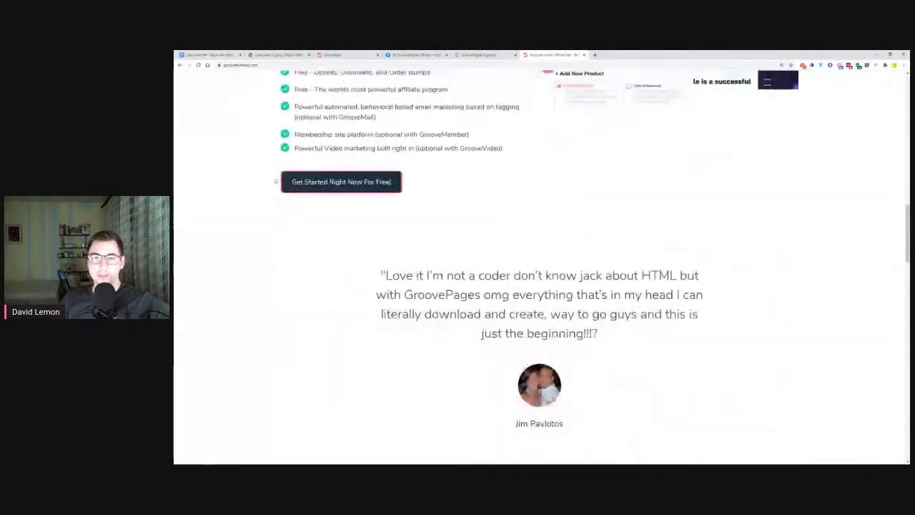
{"action": "scroll", "coordinate": [275, 181], "scroll_direction": "up", "scroll_amount": 6}
Go to groovesell.com and scroll through the GrooveSell sales page
{"action": "left_click", "coordinate": [304, 65]}
{"action": "type", "text": "groovesell.com"}
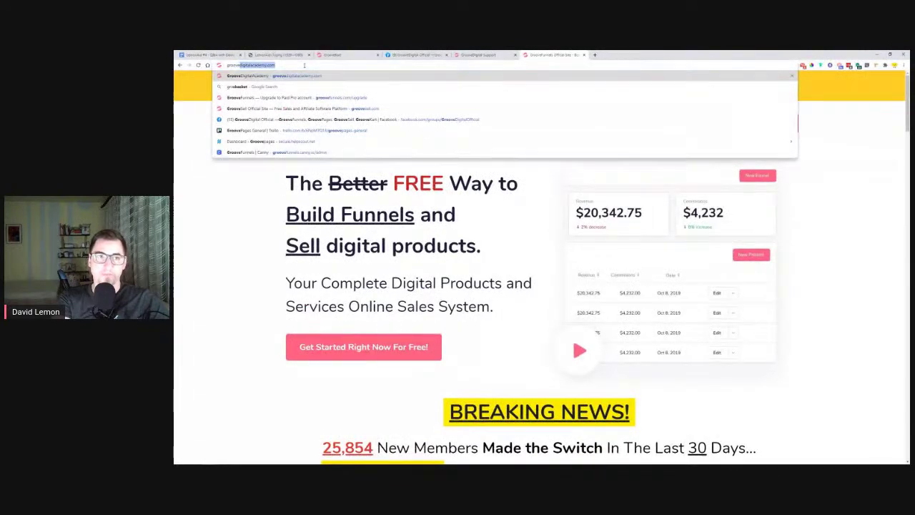
{"action": "key", "text": "Return"}
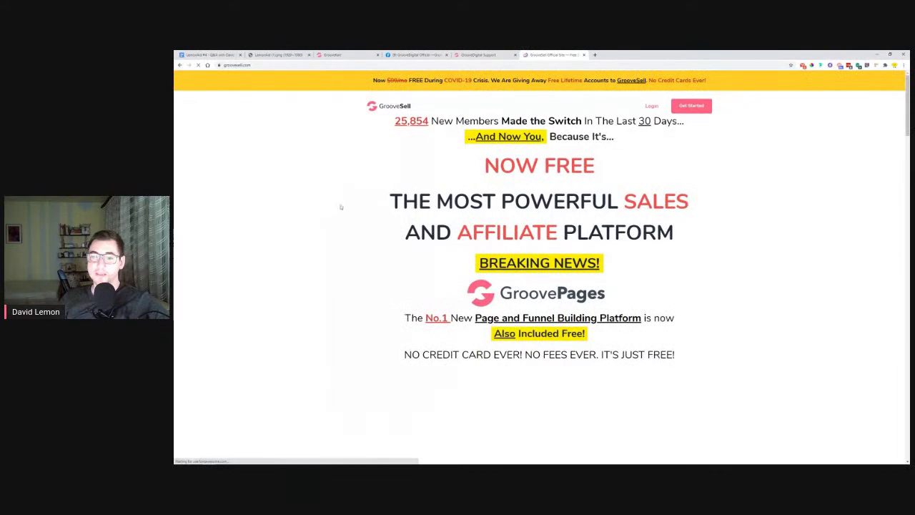
{"action": "scroll", "coordinate": [339, 208], "scroll_direction": "down", "scroll_amount": 4}
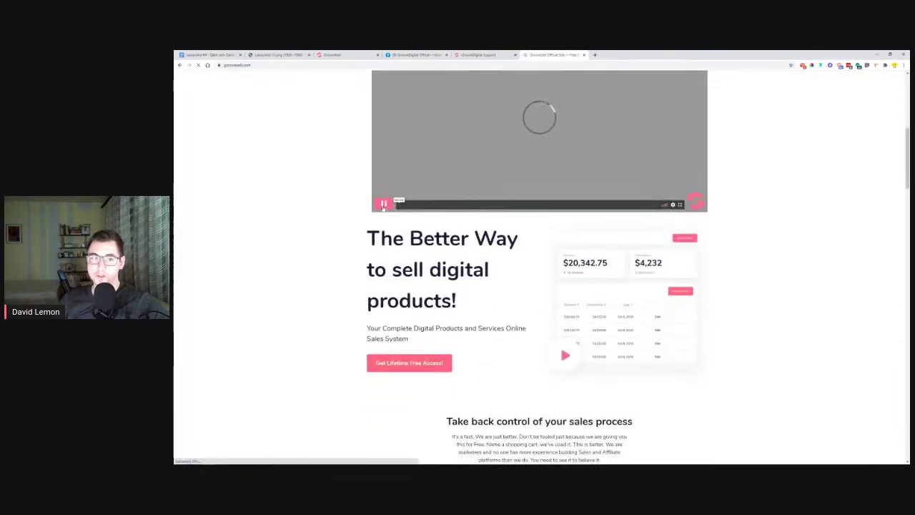
{"action": "scroll", "coordinate": [323, 222], "scroll_direction": "down", "scroll_amount": 5}
{"action": "scroll", "coordinate": [323, 222], "scroll_direction": "down", "scroll_amount": 10}
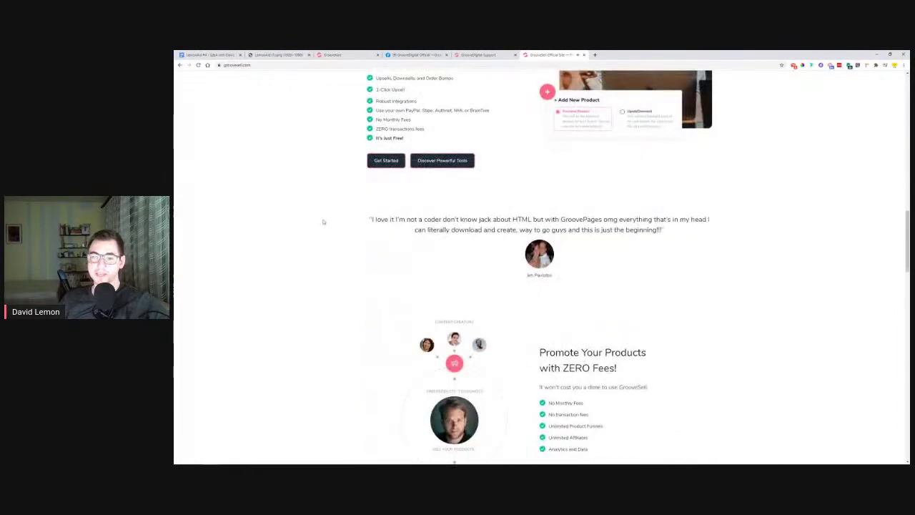
{"action": "scroll", "coordinate": [324, 222], "scroll_direction": "up", "scroll_amount": 2}
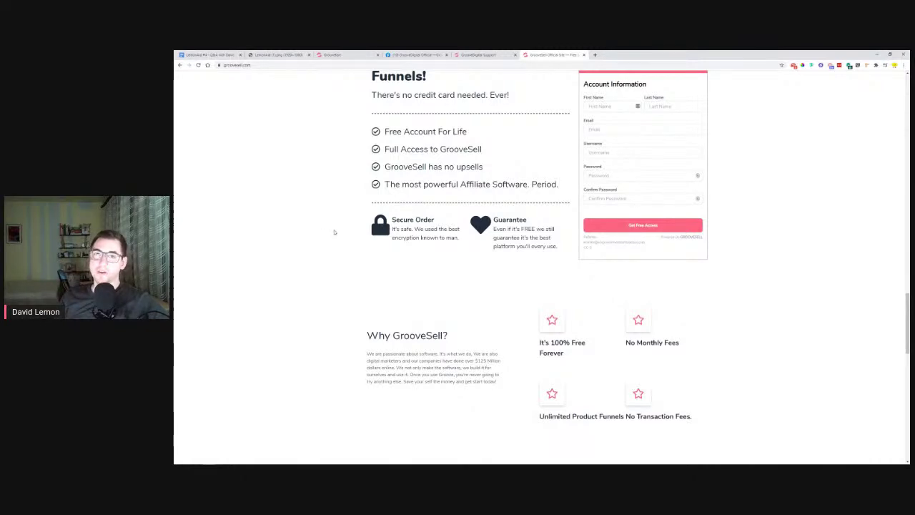
{"action": "scroll", "coordinate": [341, 250], "scroll_direction": "down", "scroll_amount": 5}
{"action": "scroll", "coordinate": [341, 251], "scroll_direction": "down", "scroll_amount": 5}
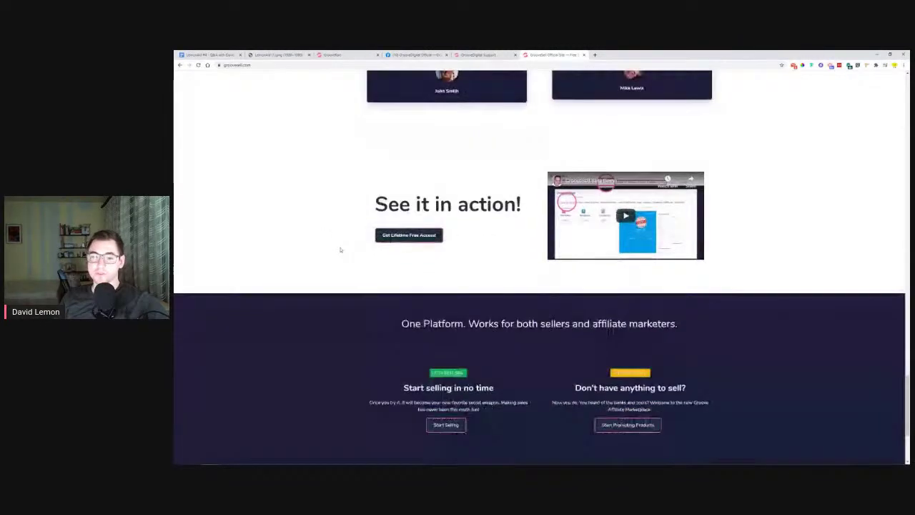
{"action": "scroll", "coordinate": [342, 252], "scroll_direction": "up", "scroll_amount": 3}
{"action": "scroll", "coordinate": [344, 253], "scroll_direction": "up", "scroll_amount": 15}
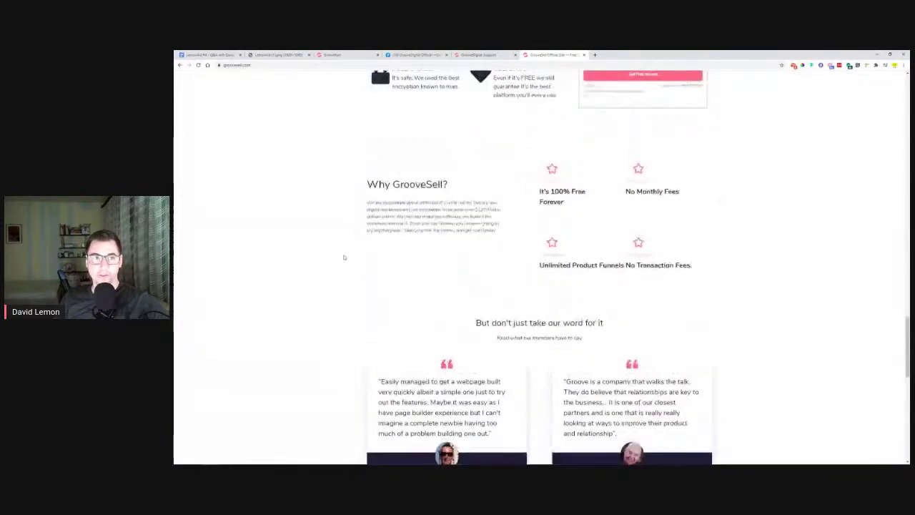
{"action": "scroll", "coordinate": [349, 258], "scroll_direction": "up", "scroll_amount": 5}
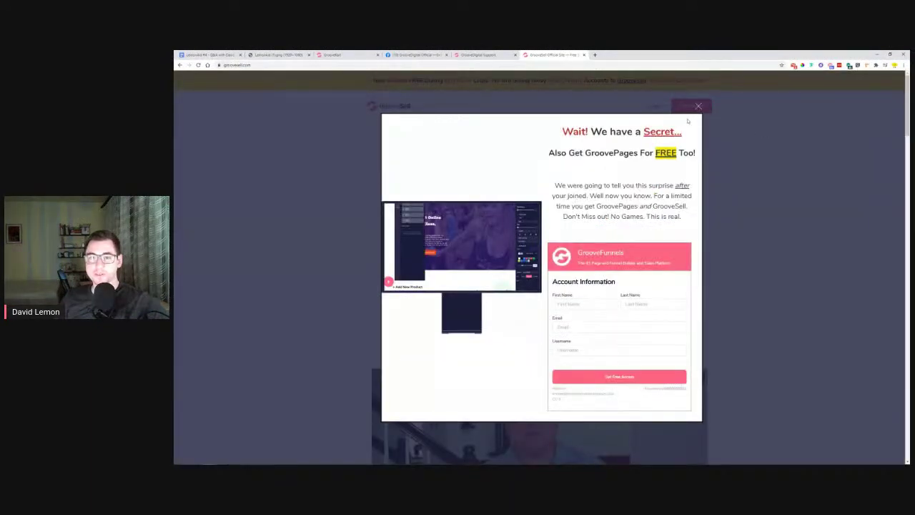
Dismiss the 'Wait! We have a Secret' popup and close the GrooveSell tab
{"action": "left_click", "coordinate": [699, 106]}
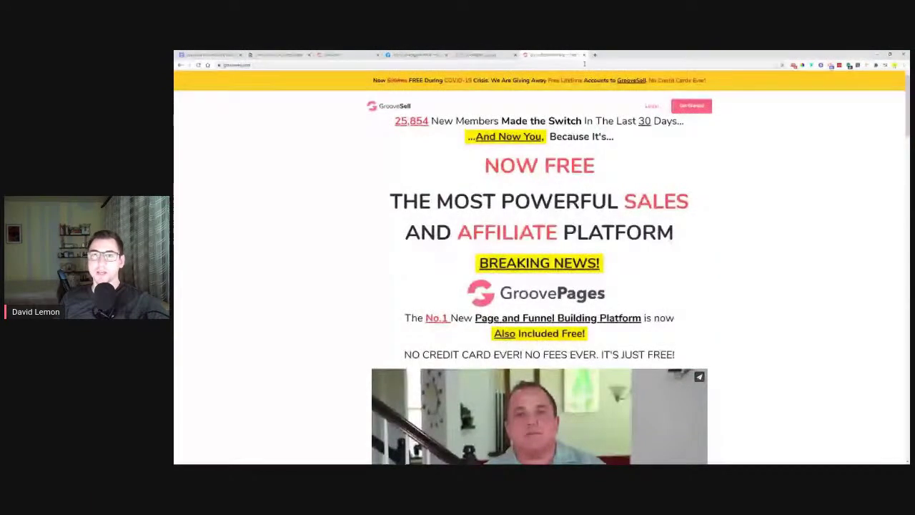
{"action": "left_click", "coordinate": [583, 54]}
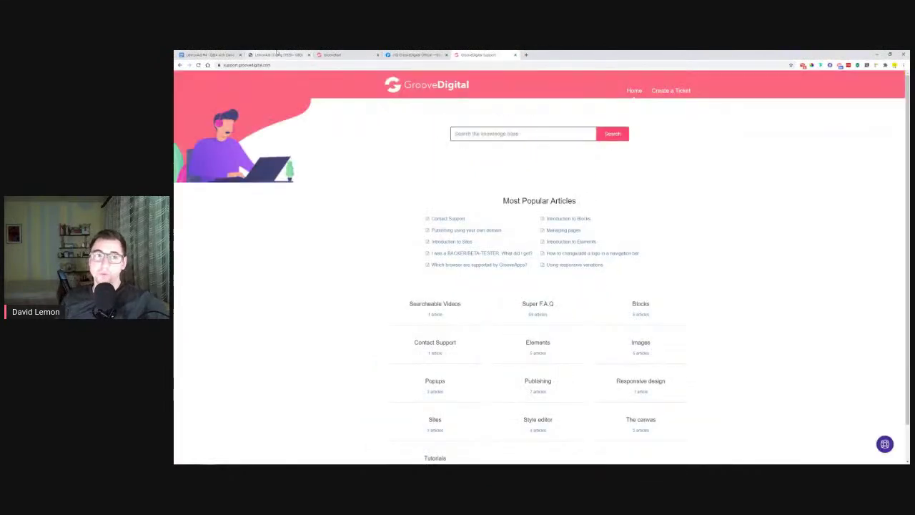
{"action": "left_click", "coordinate": [278, 54]}
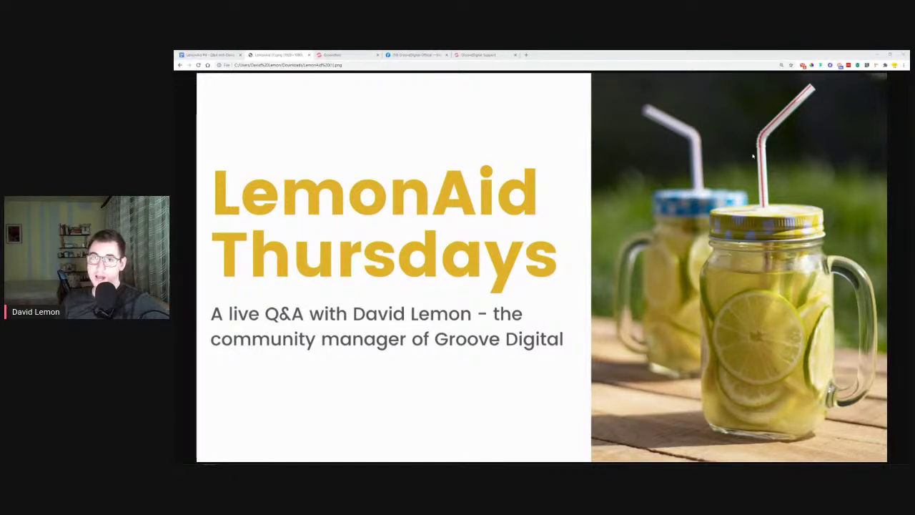
In a new tab, open the GrooveFunnels feedback site's groovepages-feature-requests board
{"action": "left_click", "coordinate": [528, 55]}
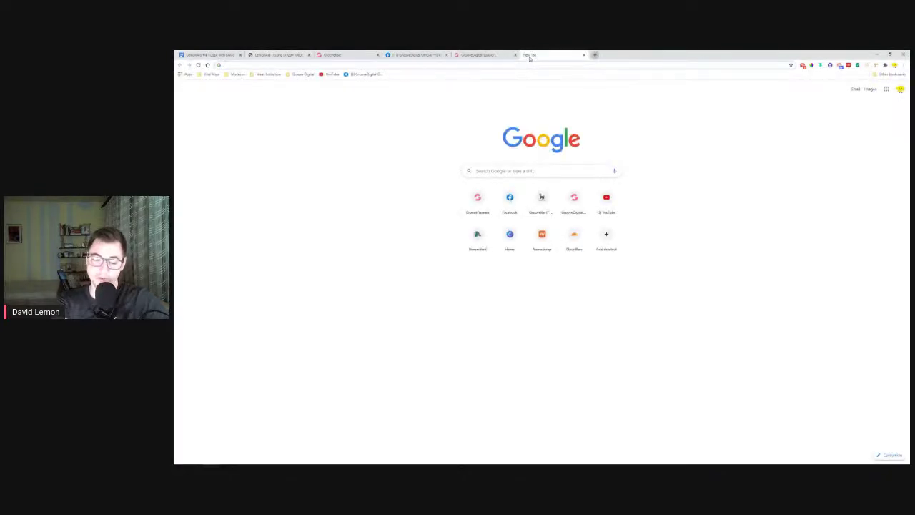
{"action": "type", "text": "fe"}
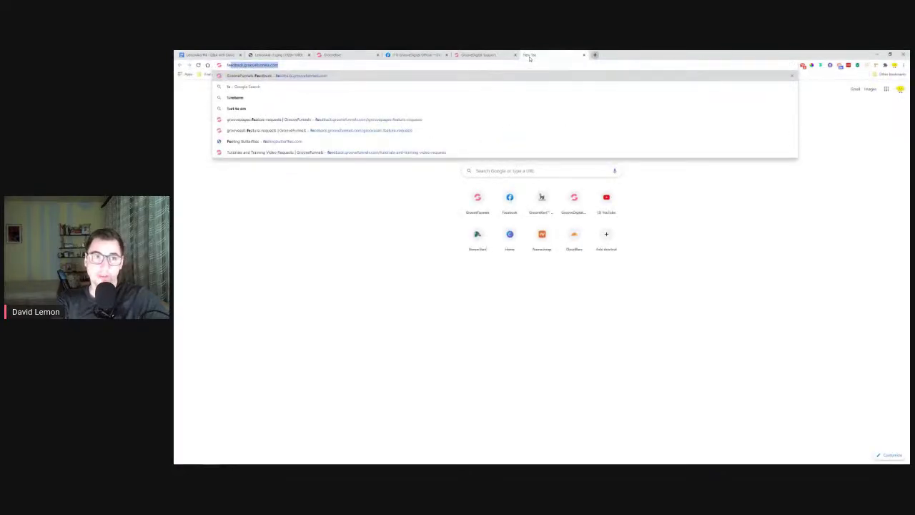
{"action": "key", "text": "Return"}
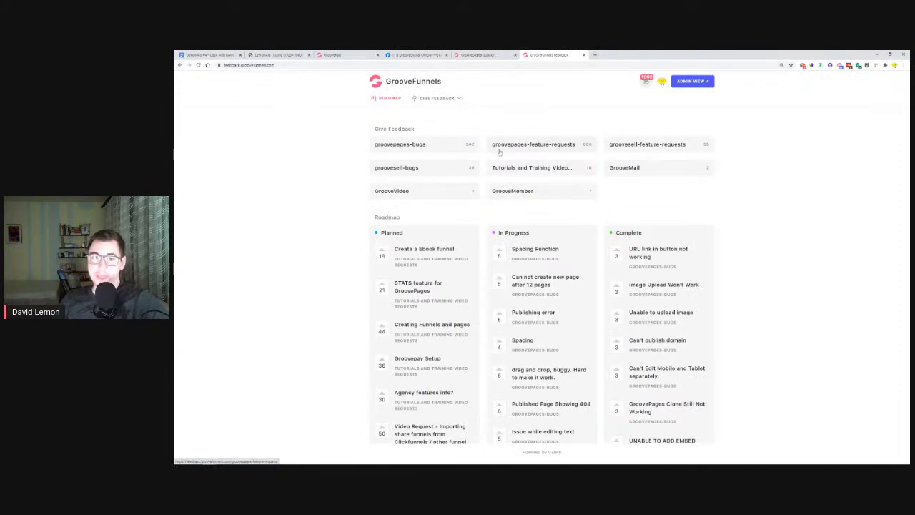
{"action": "left_click", "coordinate": [528, 147]}
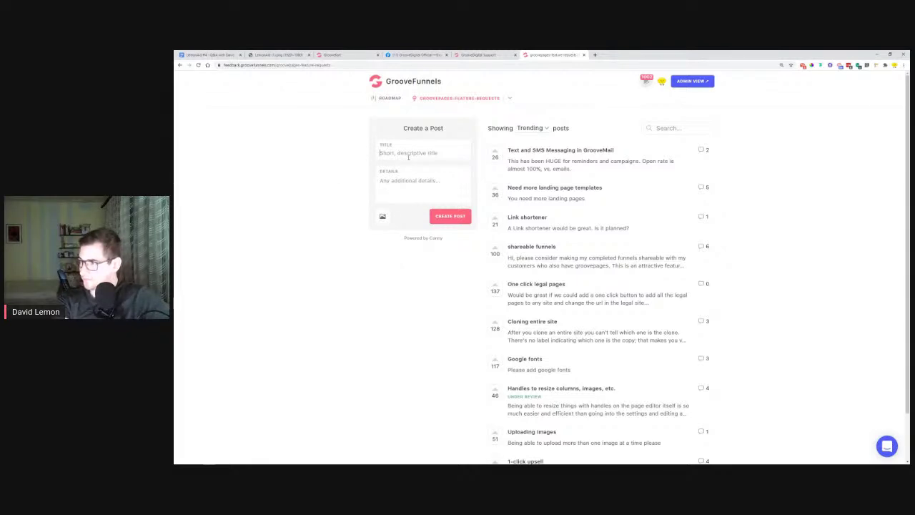
Enter 'gate step' as a post title and upvote the suggested 'Opt-in pages: 1-step and 2-step' request
{"action": "type", "text": "gate step"}
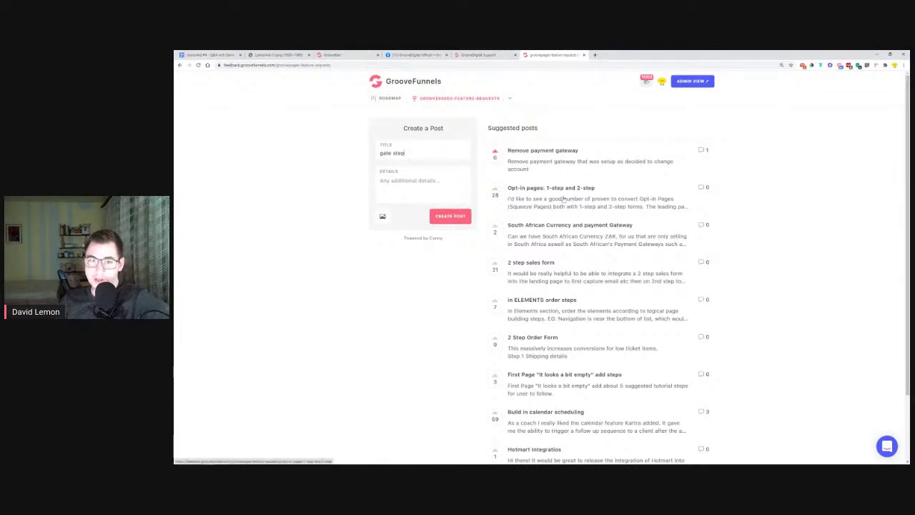
{"action": "scroll", "coordinate": [560, 286], "scroll_direction": "down", "scroll_amount": 3}
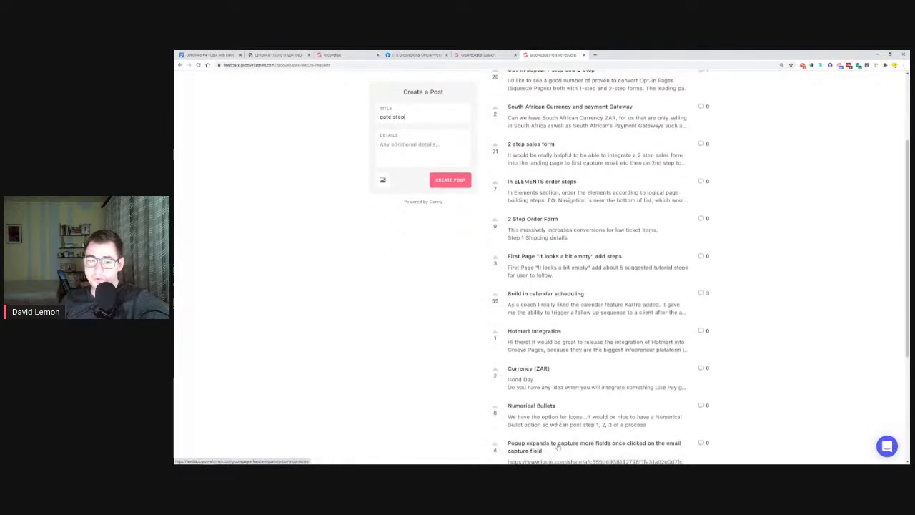
{"action": "scroll", "coordinate": [551, 415], "scroll_direction": "up", "scroll_amount": 3}
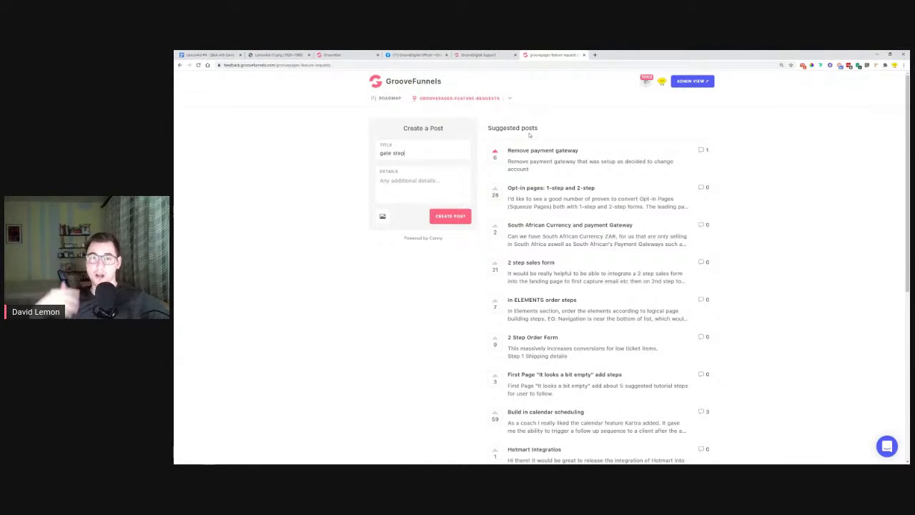
{"action": "left_click", "coordinate": [495, 191]}
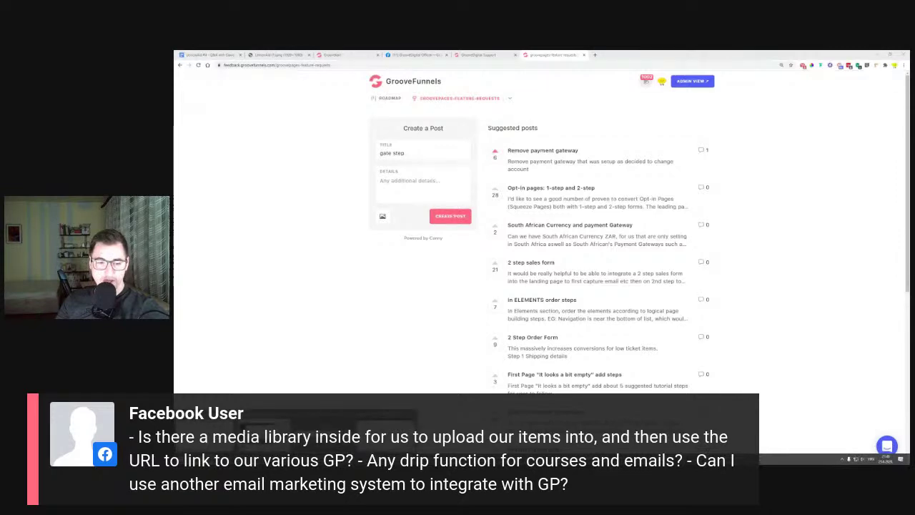
Minimize the feedback board window
{"action": "left_click", "coordinate": [877, 54]}
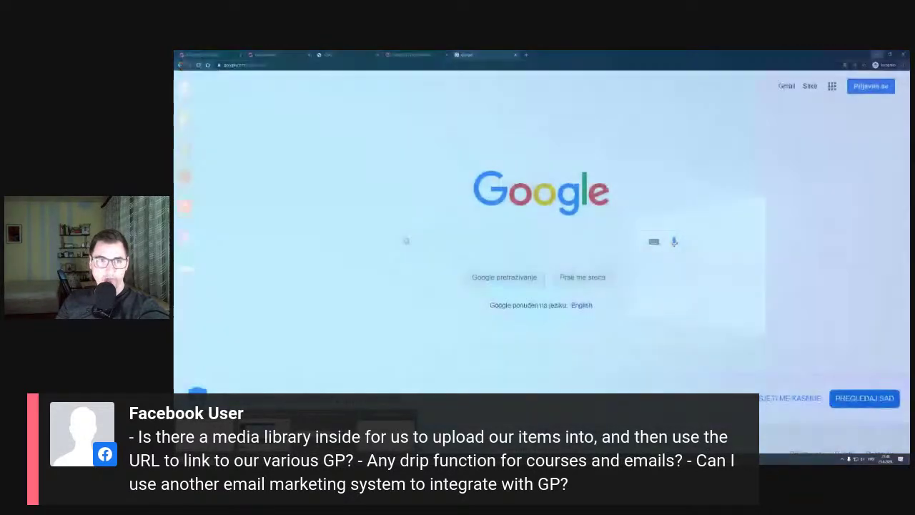
Select the Lemon Business hero block and open its background image in the Image Library
{"action": "left_click", "coordinate": [369, 432]}
{"action": "left_click", "coordinate": [272, 54]}
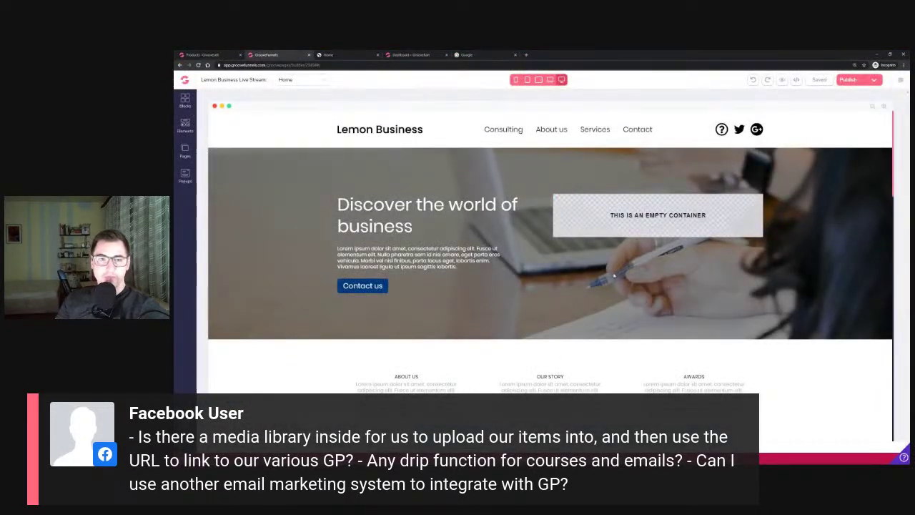
{"action": "left_click", "coordinate": [241, 192]}
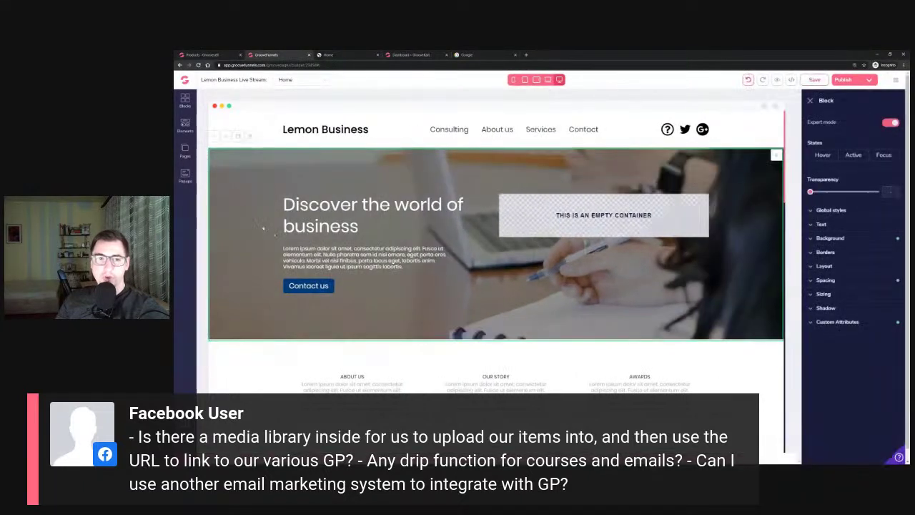
{"action": "left_click", "coordinate": [848, 238]}
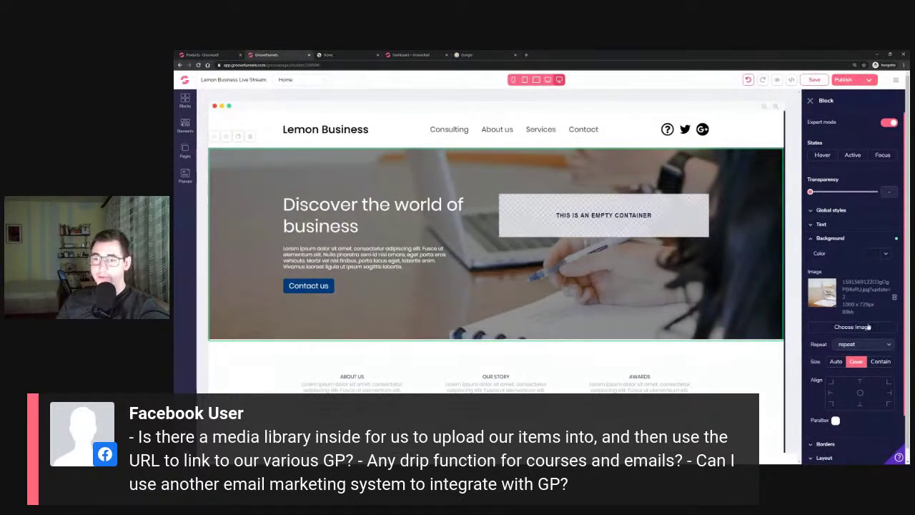
{"action": "left_click", "coordinate": [838, 327]}
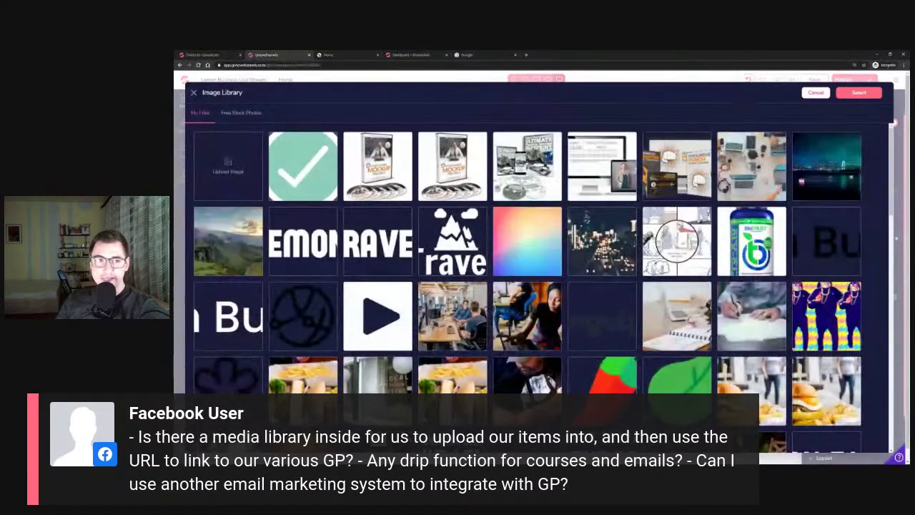
Browse the stock photos and My Files uploads, then close the Image Library without choosing an image
{"action": "triple_click", "coordinate": [203, 92]}
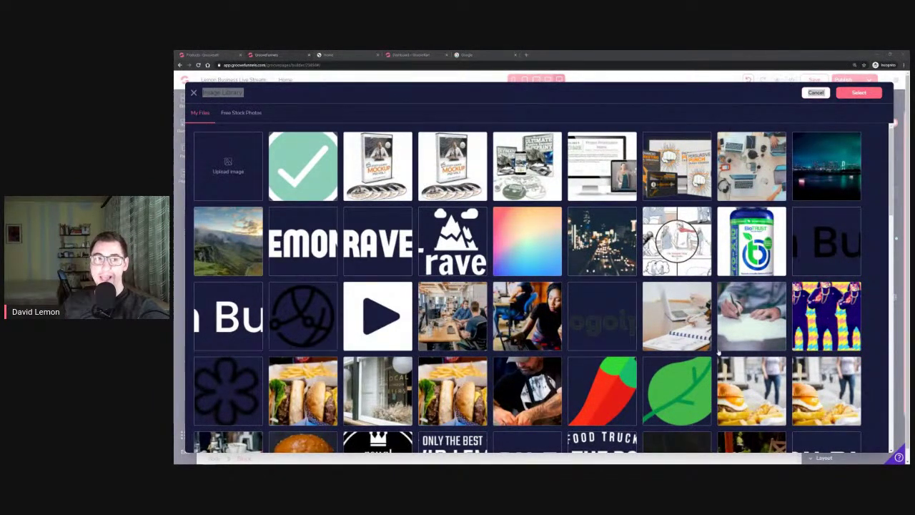
{"action": "left_click", "coordinate": [258, 114]}
{"action": "left_click", "coordinate": [200, 114]}
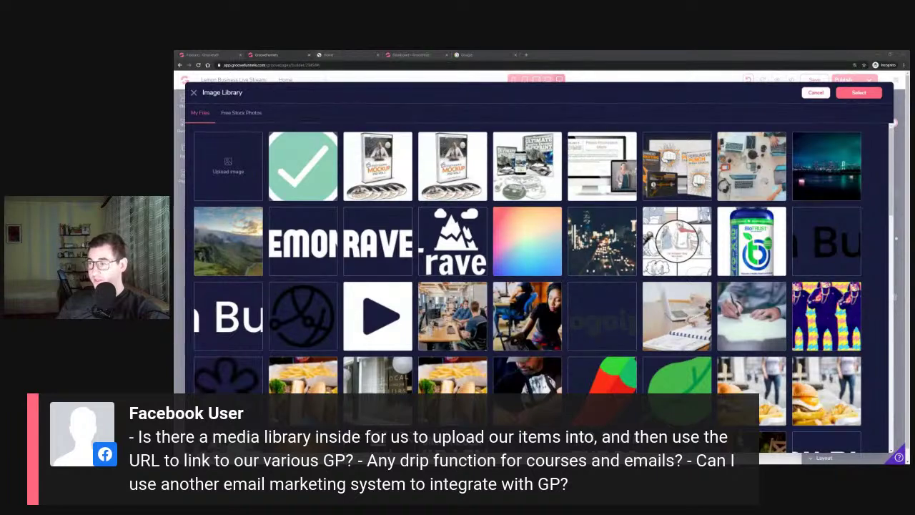
{"action": "left_click", "coordinate": [824, 94]}
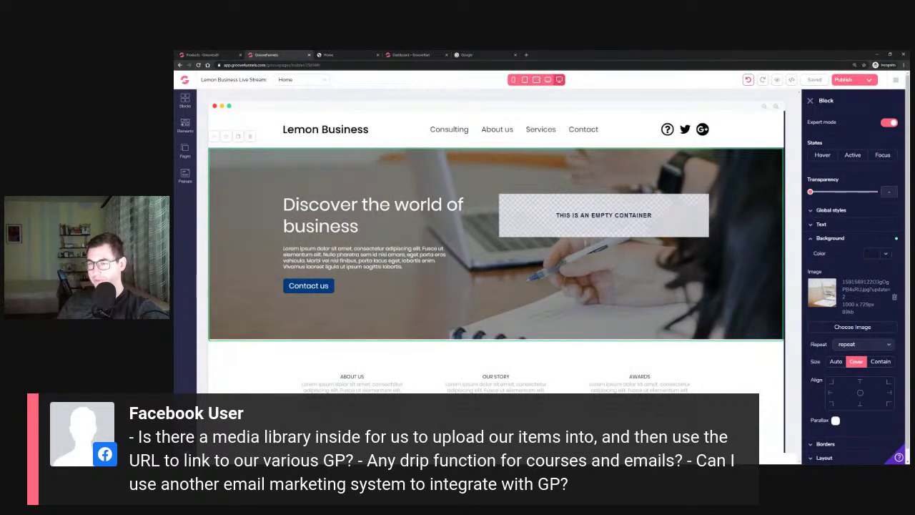
{"action": "left_click", "coordinate": [896, 80]}
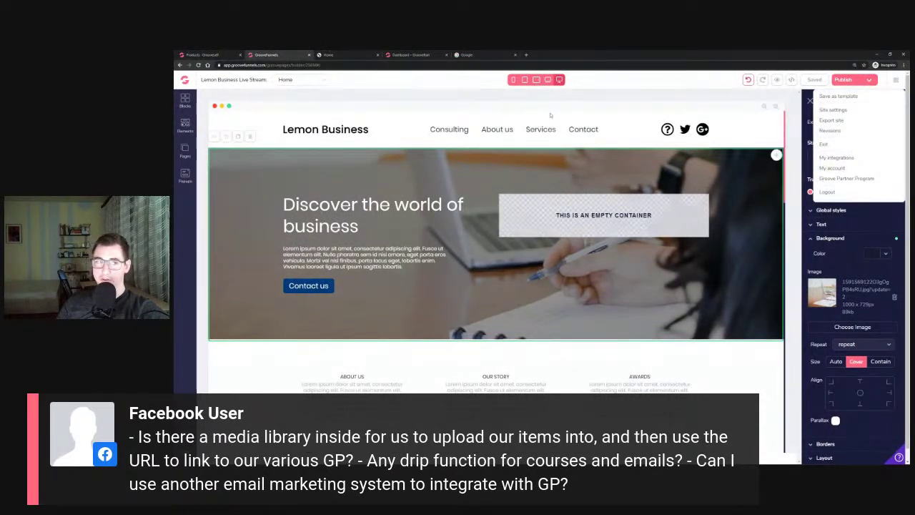
{"action": "left_click", "coordinate": [837, 158]}
{"action": "left_click", "coordinate": [876, 95]}
{"action": "left_click", "coordinate": [865, 143]}
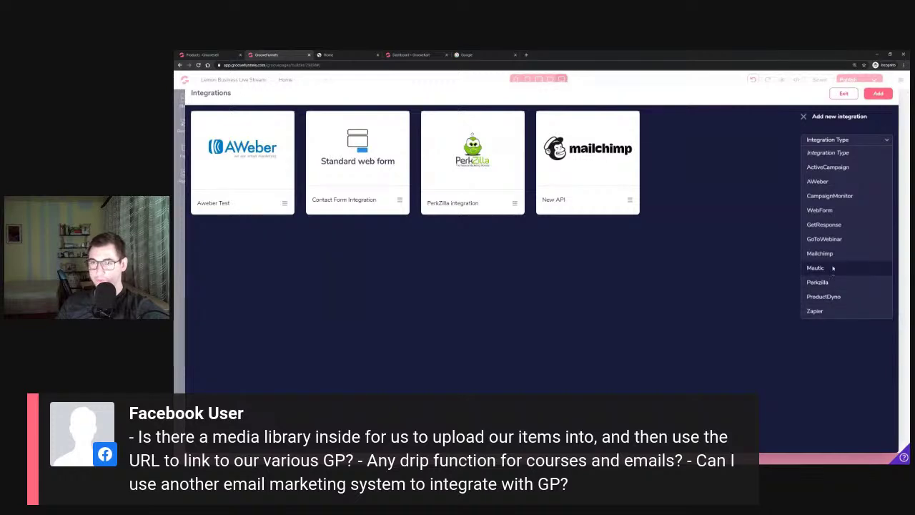
{"action": "left_click", "coordinate": [882, 141]}
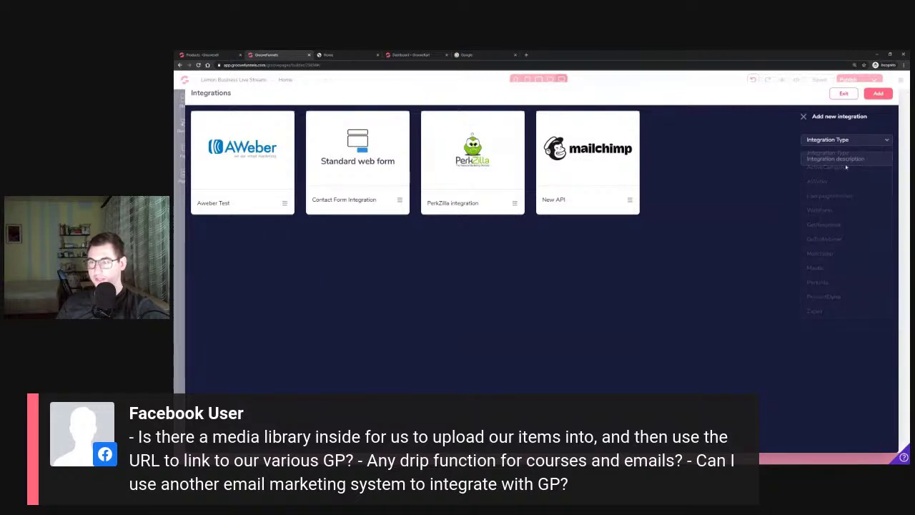
{"action": "left_click", "coordinate": [804, 117]}
{"action": "left_click", "coordinate": [844, 94]}
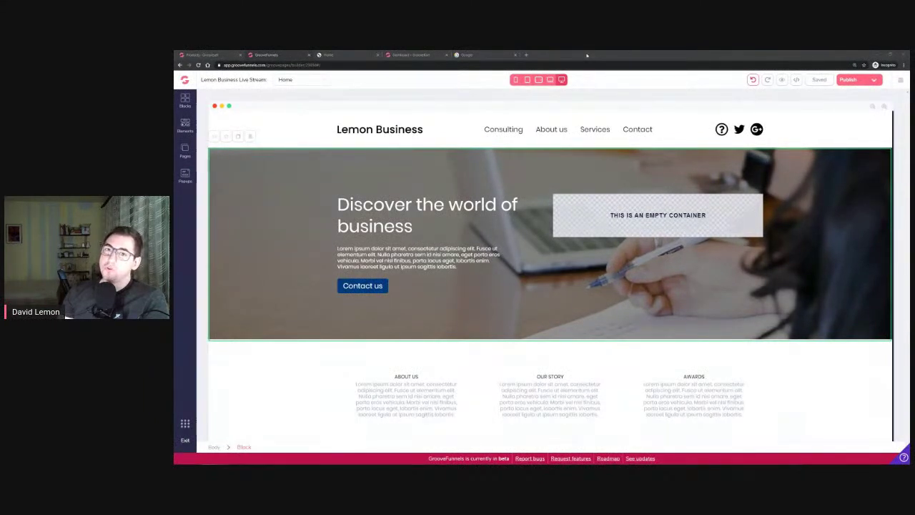
Load kartra.com in a new tab and choose Agency from the Features menu
{"action": "left_click", "coordinate": [527, 55]}
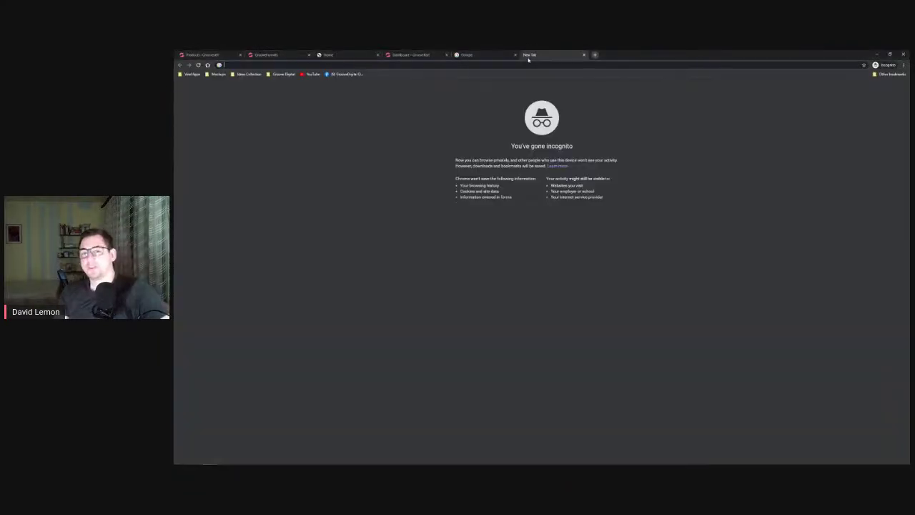
{"action": "type", "text": "kartra"}
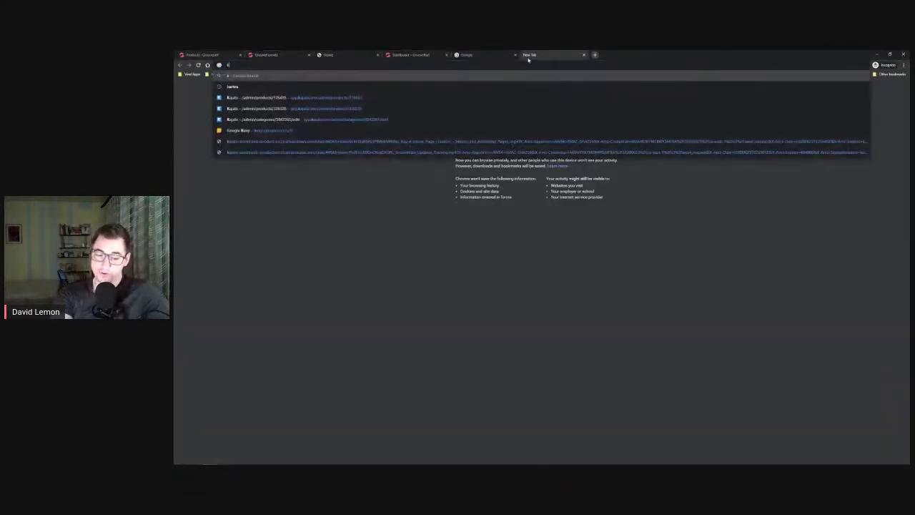
{"action": "type", "text": ".com"}
{"action": "key", "text": "Return"}
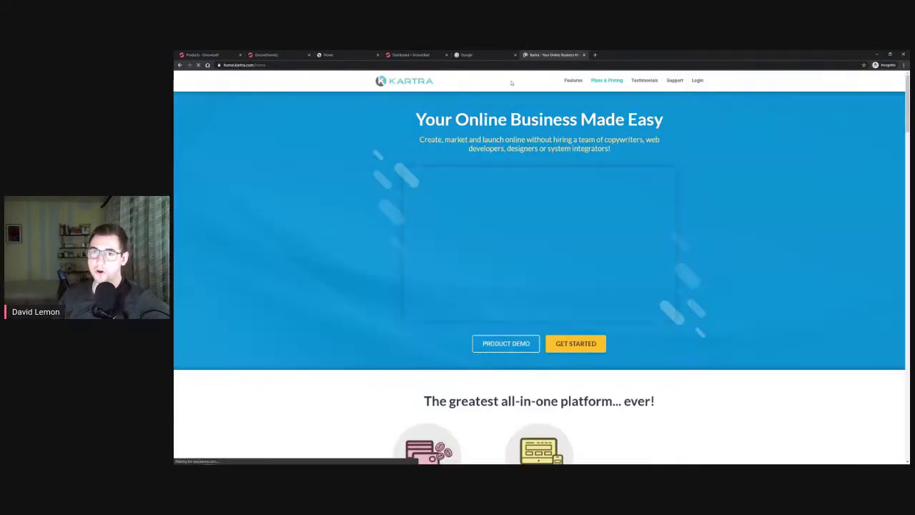
{"action": "mouse_move", "coordinate": [566, 83]}
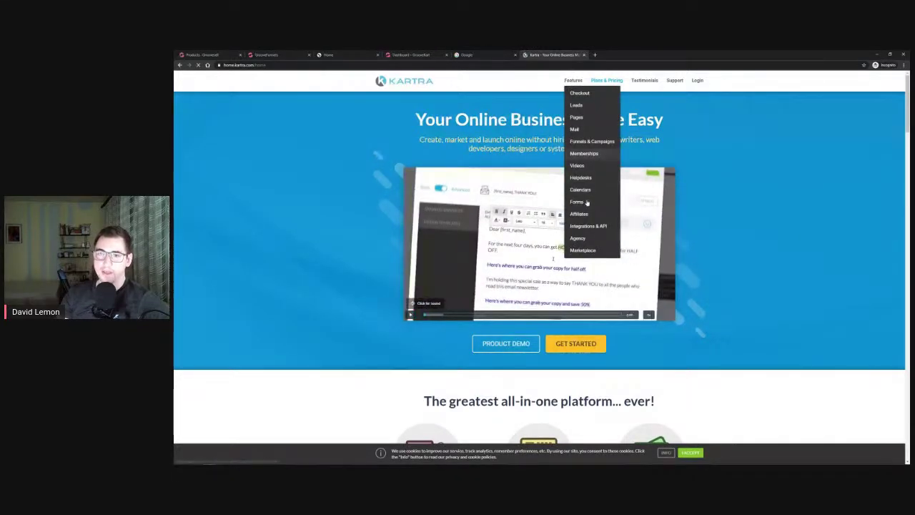
{"action": "left_click", "coordinate": [578, 239]}
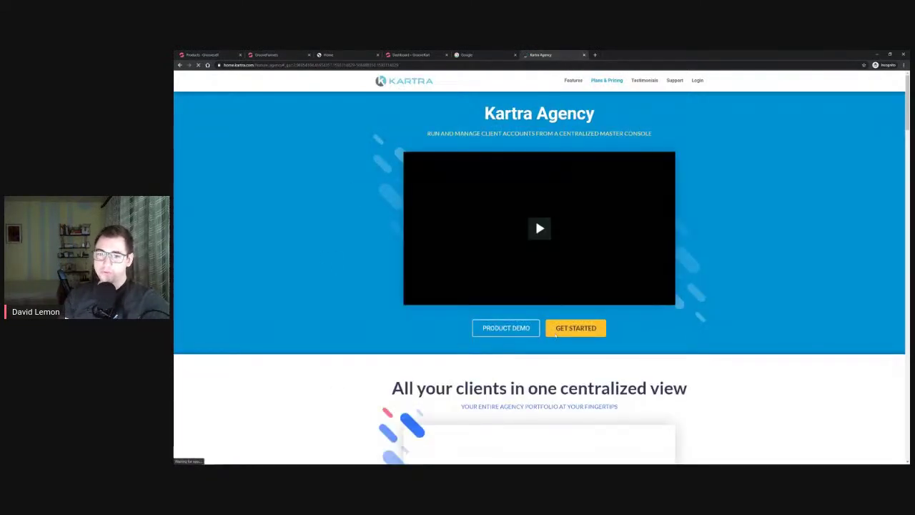
Accept the Kartra site's cookies on the Agency feature page
{"action": "scroll", "coordinate": [336, 235], "scroll_direction": "down", "scroll_amount": 2}
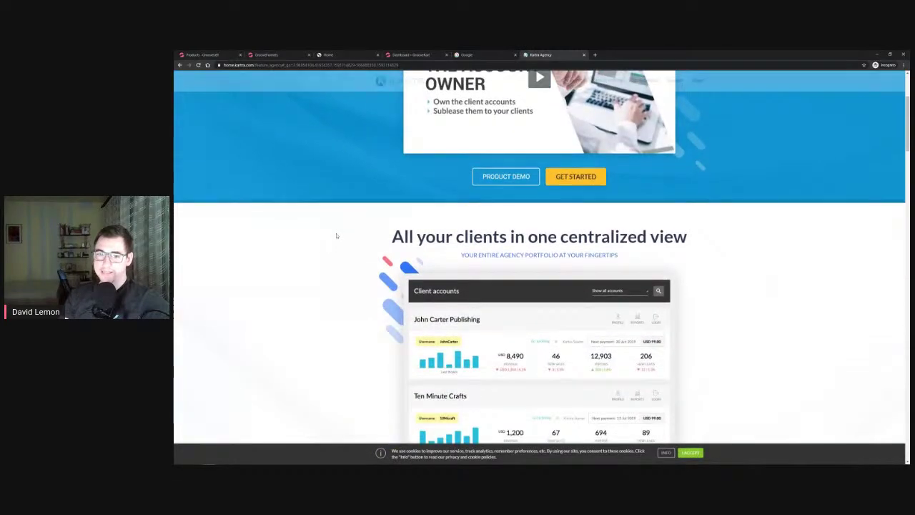
{"action": "scroll", "coordinate": [336, 235], "scroll_direction": "down", "scroll_amount": 2}
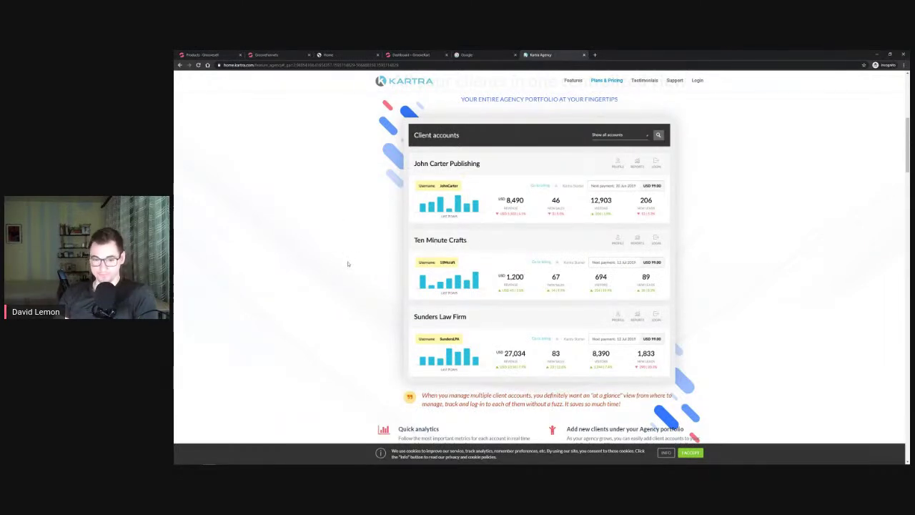
{"action": "scroll", "coordinate": [348, 264], "scroll_direction": "down", "scroll_amount": 1}
{"action": "left_click", "coordinate": [690, 452]}
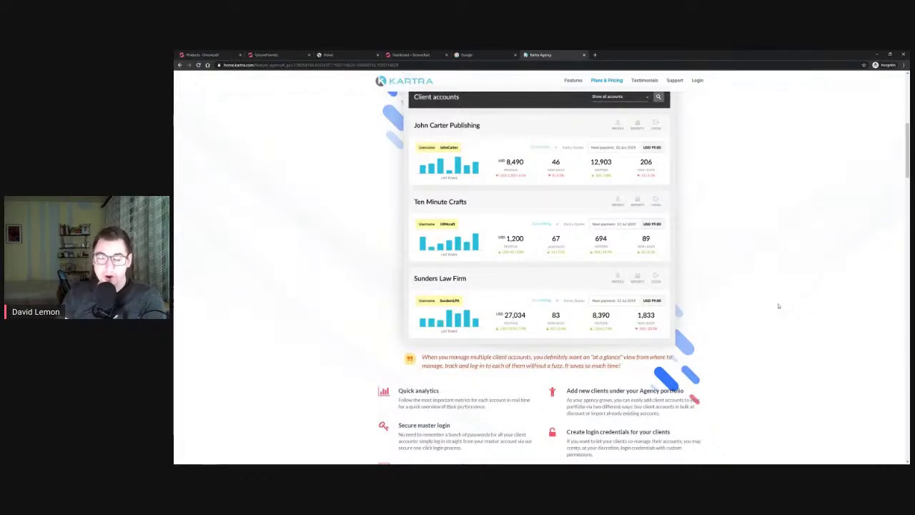
Scroll through the Agency page's sections and back up
{"action": "scroll", "coordinate": [778, 306], "scroll_direction": "down", "scroll_amount": 3}
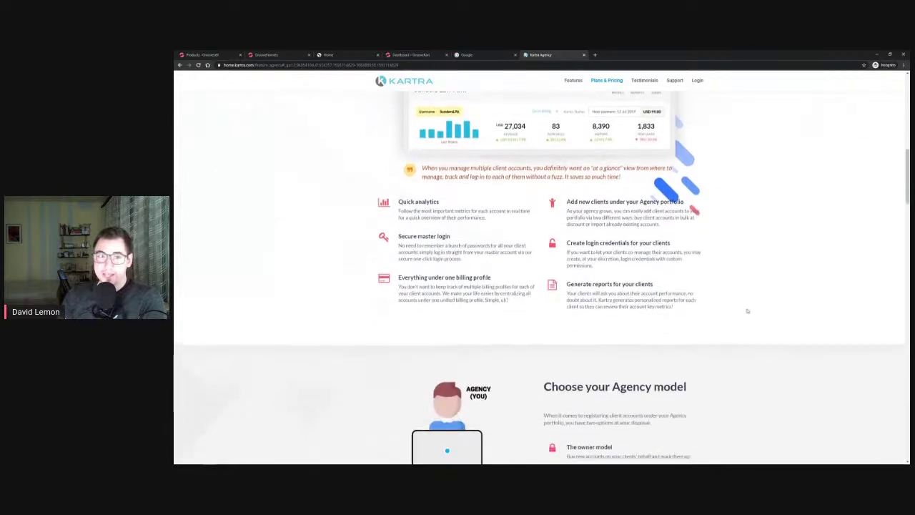
{"action": "scroll", "coordinate": [792, 300], "scroll_direction": "up", "scroll_amount": 3}
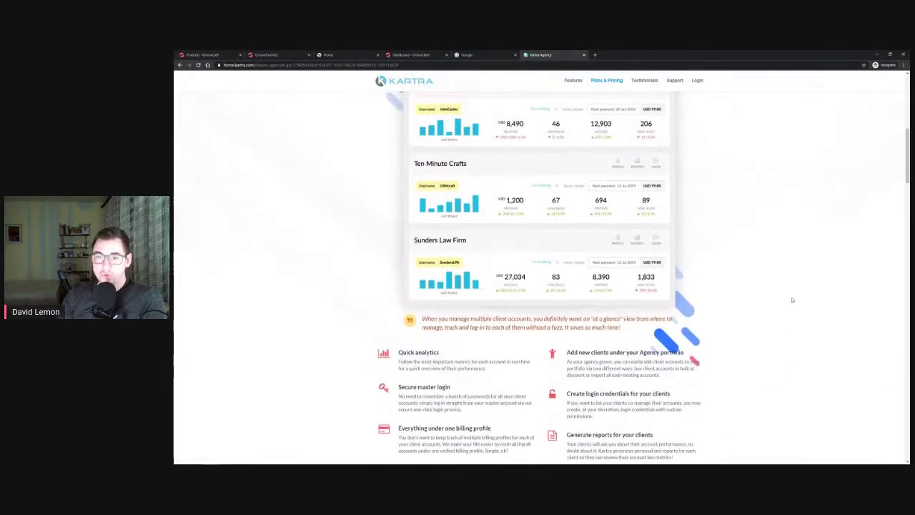
{"action": "scroll", "coordinate": [793, 300], "scroll_direction": "up", "scroll_amount": 3}
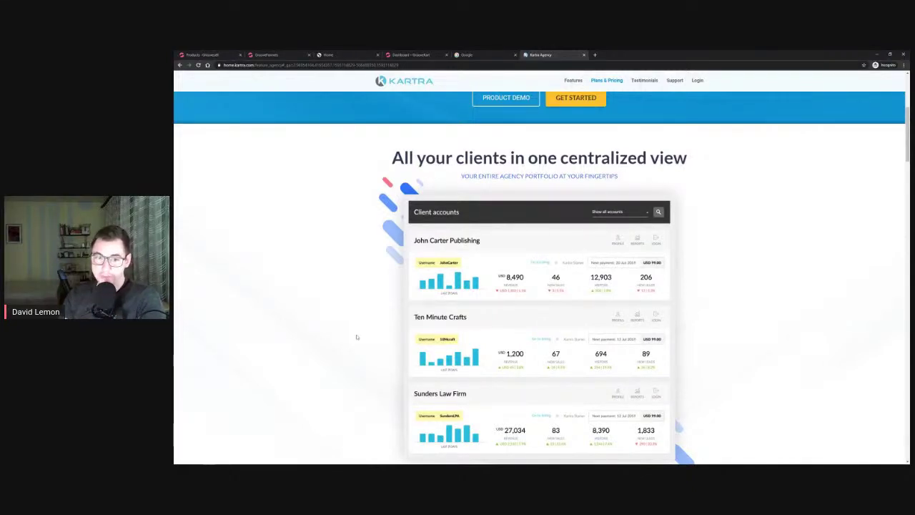
{"action": "scroll", "coordinate": [549, 147], "scroll_direction": "up", "scroll_amount": 1}
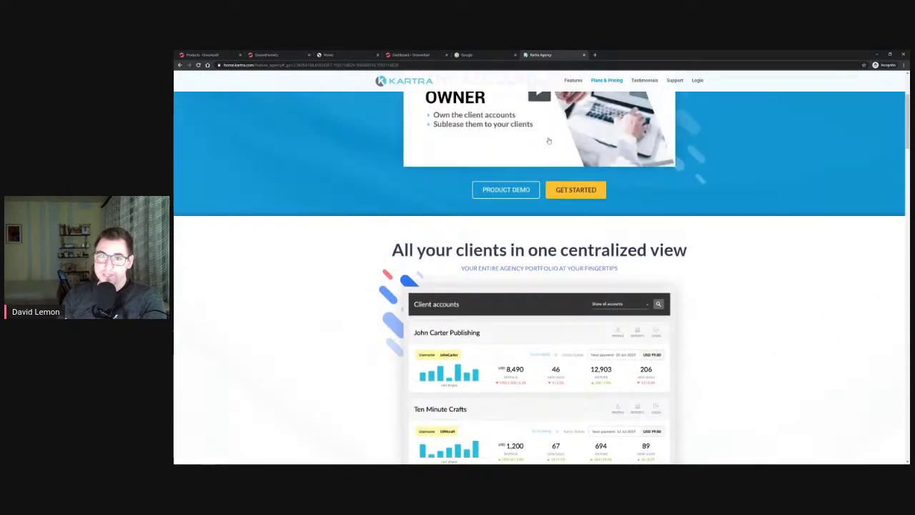
{"action": "scroll", "coordinate": [744, 241], "scroll_direction": "down", "scroll_amount": 6}
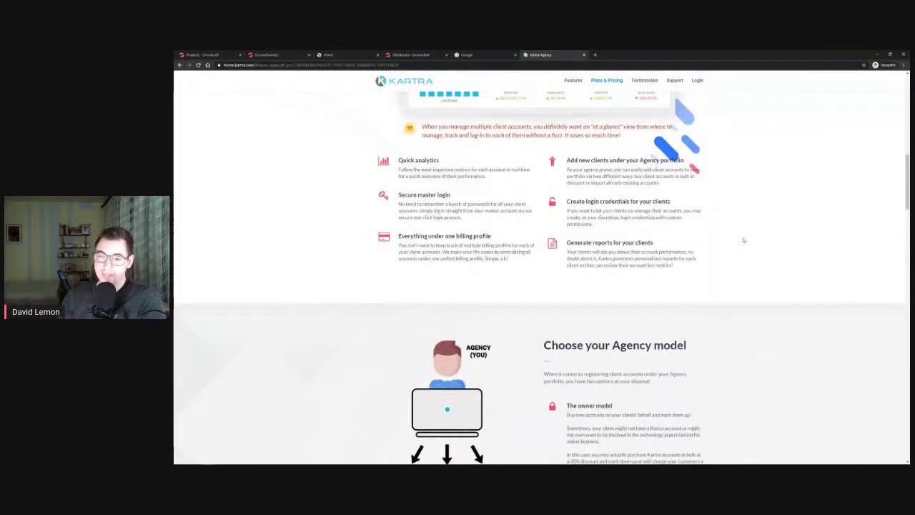
{"action": "scroll", "coordinate": [745, 244], "scroll_direction": "down", "scroll_amount": 1}
{"action": "scroll", "coordinate": [743, 244], "scroll_direction": "down", "scroll_amount": 2}
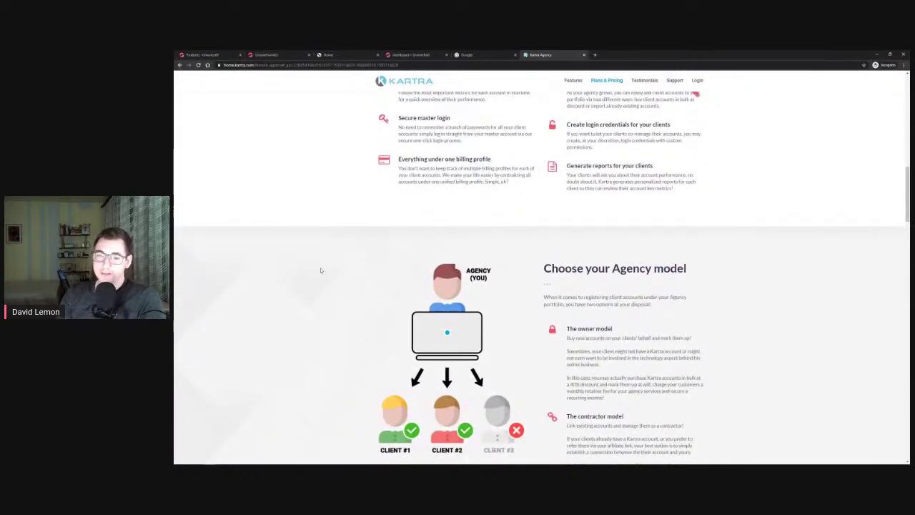
{"action": "scroll", "coordinate": [772, 258], "scroll_direction": "down", "scroll_amount": 3}
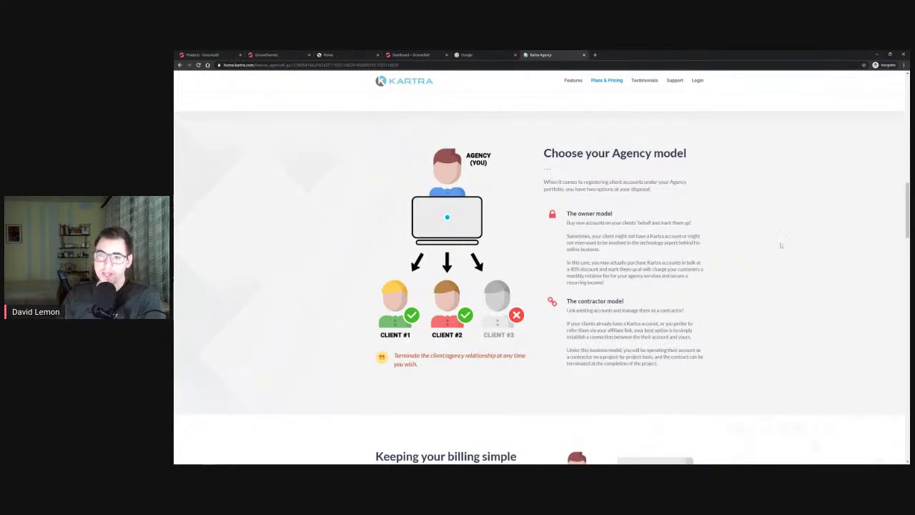
{"action": "scroll", "coordinate": [782, 193], "scroll_direction": "down", "scroll_amount": 5}
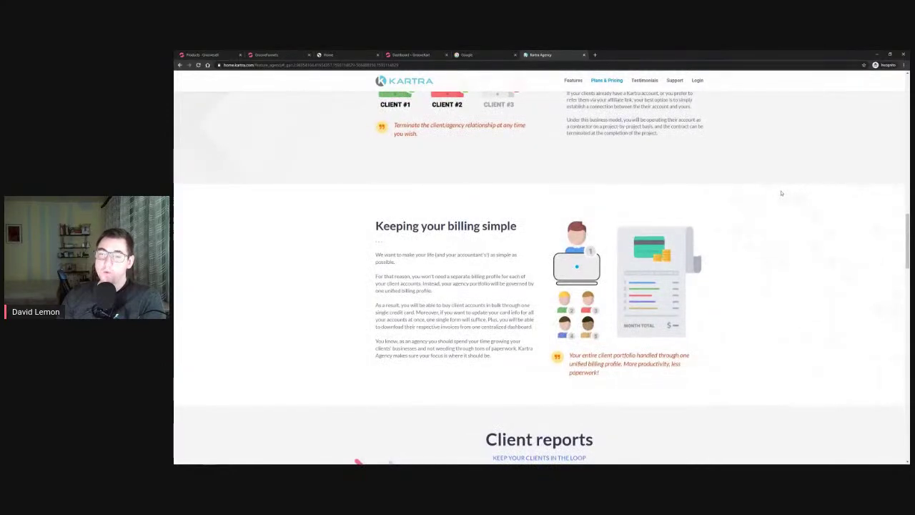
{"action": "scroll", "coordinate": [782, 193], "scroll_direction": "down", "scroll_amount": 2}
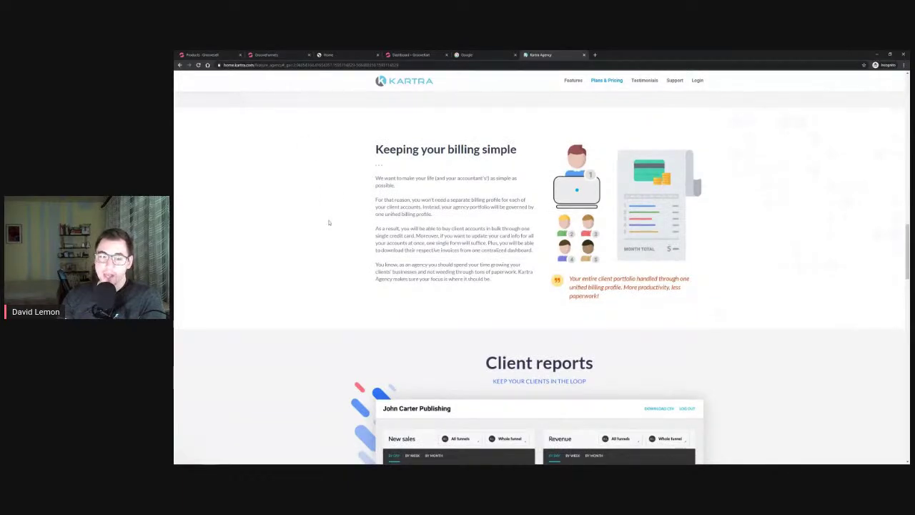
{"action": "scroll", "coordinate": [332, 222], "scroll_direction": "down", "scroll_amount": 2}
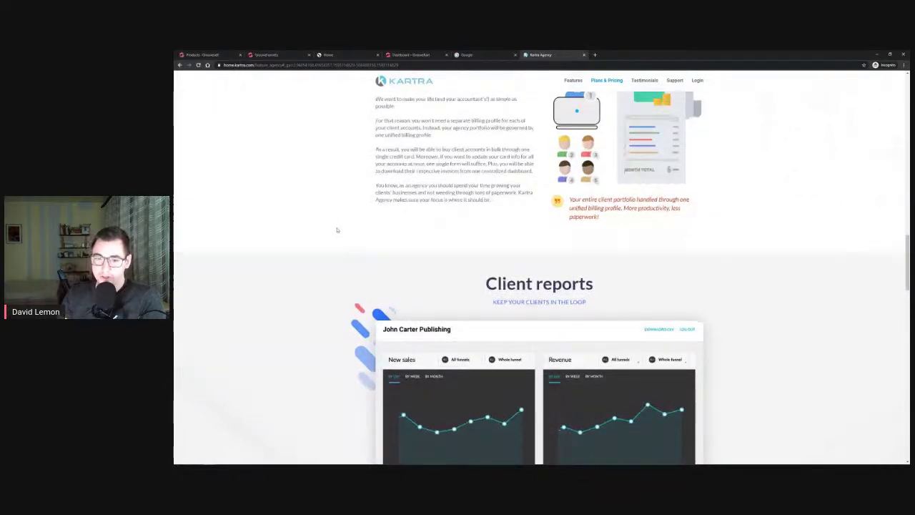
{"action": "scroll", "coordinate": [329, 229], "scroll_direction": "down", "scroll_amount": 4}
{"action": "scroll", "coordinate": [320, 239], "scroll_direction": "down", "scroll_amount": 8}
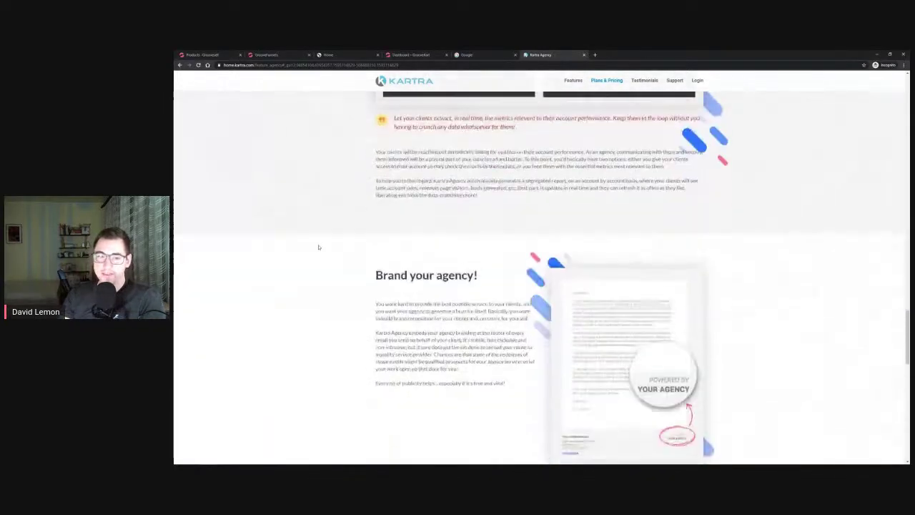
{"action": "scroll", "coordinate": [318, 249], "scroll_direction": "down", "scroll_amount": 3}
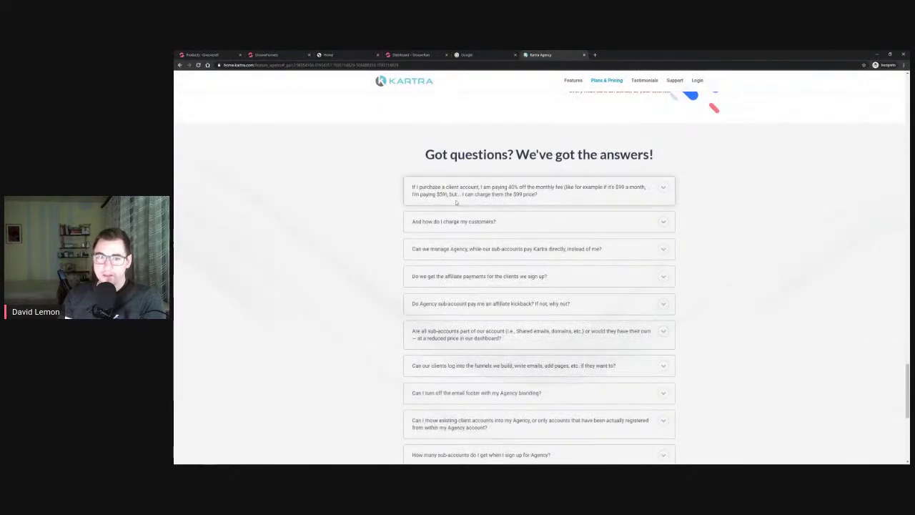
{"action": "scroll", "coordinate": [353, 215], "scroll_direction": "down", "scroll_amount": 2}
{"action": "scroll", "coordinate": [352, 215], "scroll_direction": "down", "scroll_amount": 2}
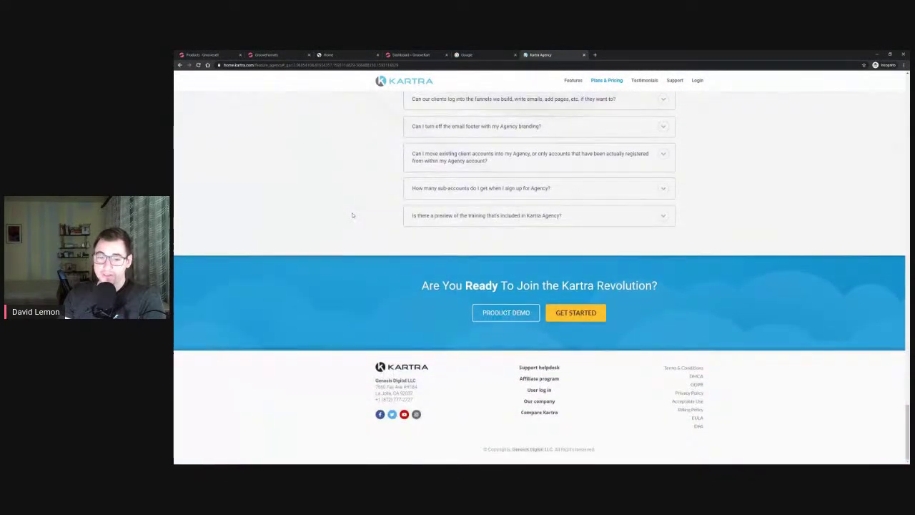
{"action": "scroll", "coordinate": [353, 214], "scroll_direction": "up", "scroll_amount": 3}
{"action": "scroll", "coordinate": [353, 214], "scroll_direction": "up", "scroll_amount": 10}
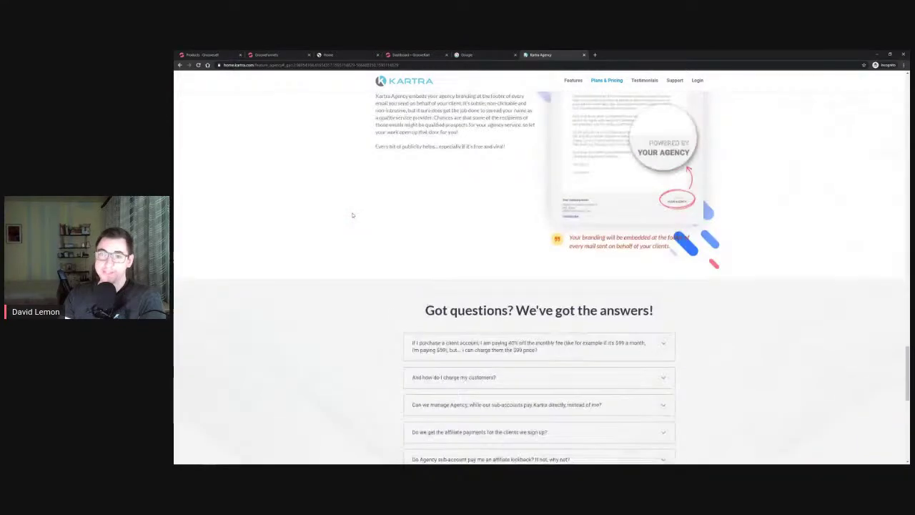
{"action": "scroll", "coordinate": [352, 215], "scroll_direction": "up", "scroll_amount": 10}
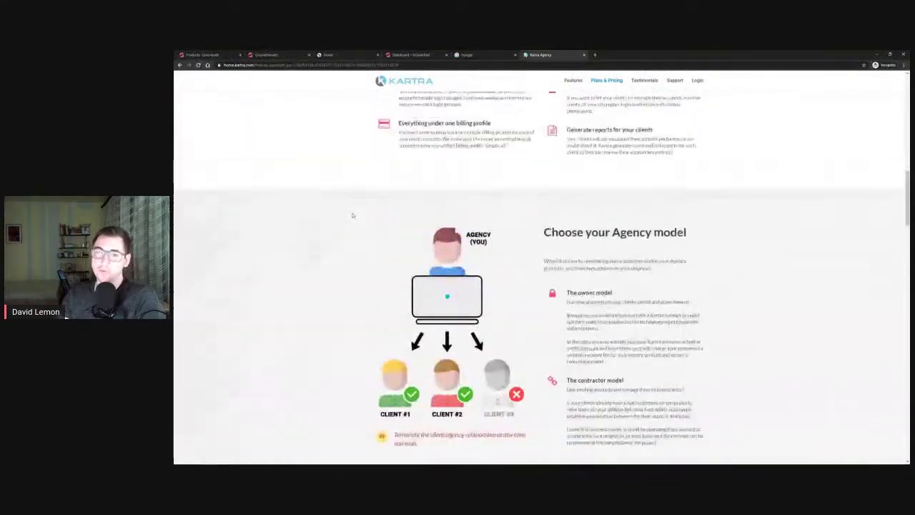
{"action": "scroll", "coordinate": [352, 215], "scroll_direction": "up", "scroll_amount": 5}
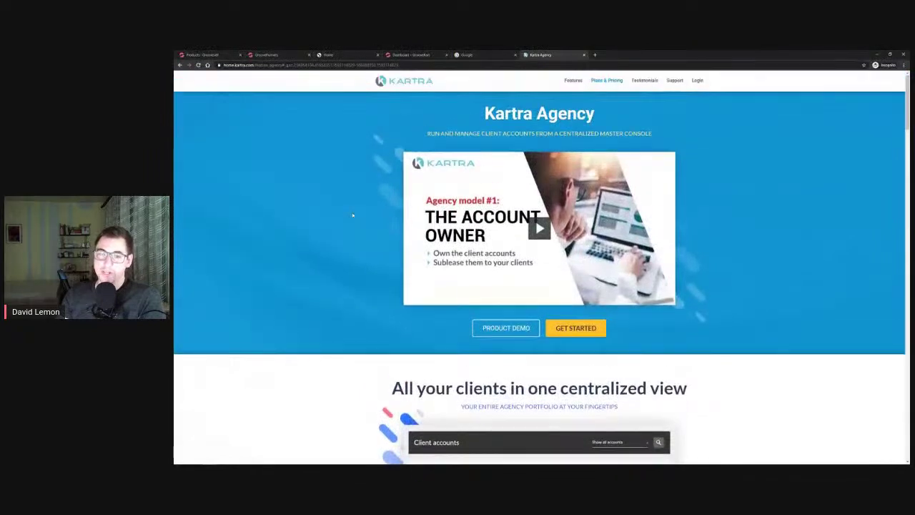
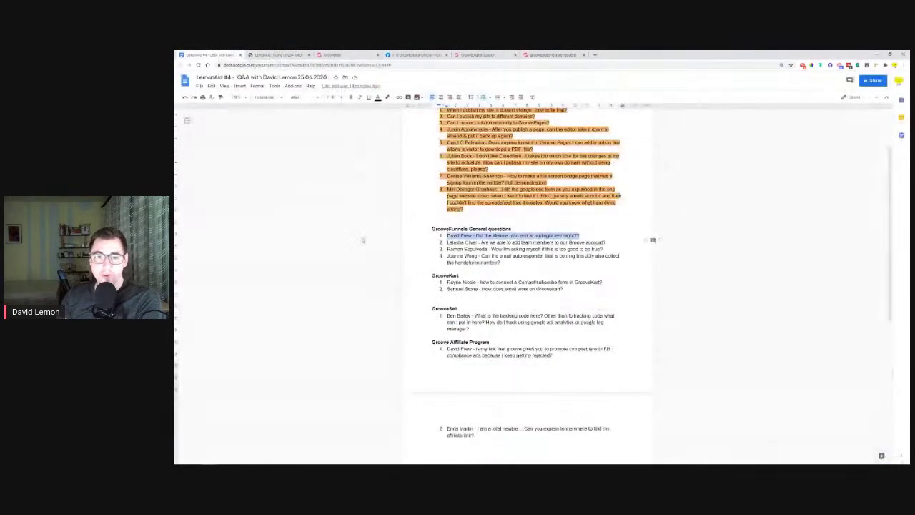
Highlight the lifetime-plan question light orange, then switch to the GrooveKart store settings tab
{"action": "left_click", "coordinate": [448, 248]}
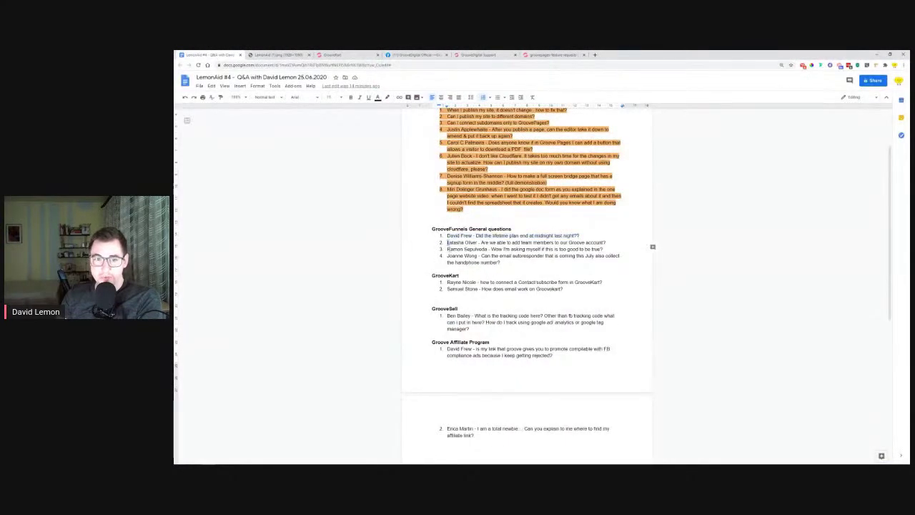
{"action": "left_click_drag", "start_coordinate": [448, 255], "coordinate": [476, 255]}
{"action": "left_click_drag", "start_coordinate": [447, 282], "coordinate": [478, 288]}
{"action": "left_click_drag", "start_coordinate": [447, 322], "coordinate": [460, 350]}
{"action": "left_click_drag", "start_coordinate": [447, 429], "coordinate": [467, 429]}
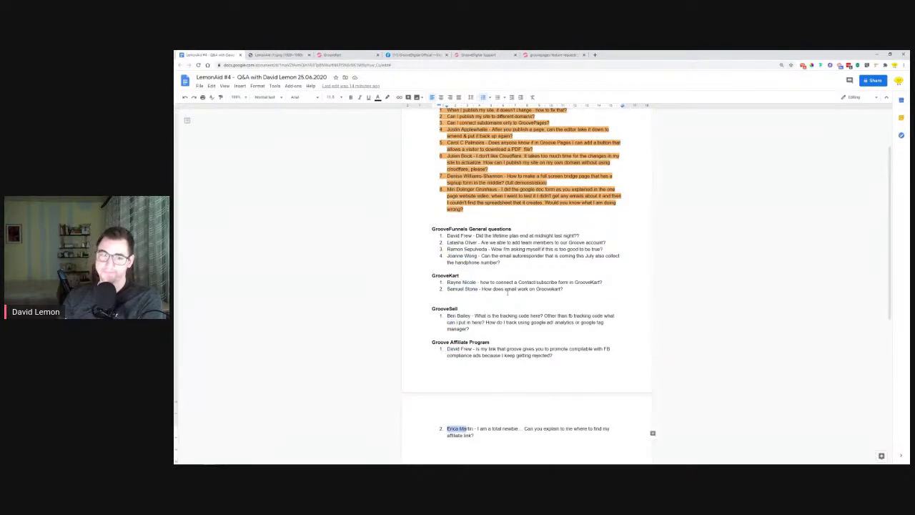
{"action": "mouse_move", "coordinate": [447, 235]}
{"action": "left_mouse_down"}
{"action": "mouse_move", "coordinate": [554, 236]}
{"action": "mouse_move", "coordinate": [447, 236]}
{"action": "left_mouse_up"}
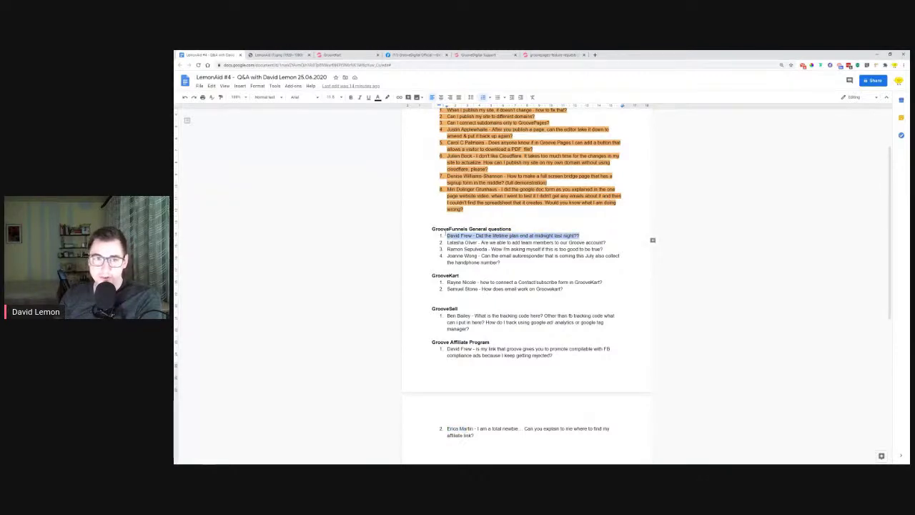
{"action": "left_click", "coordinate": [387, 97]}
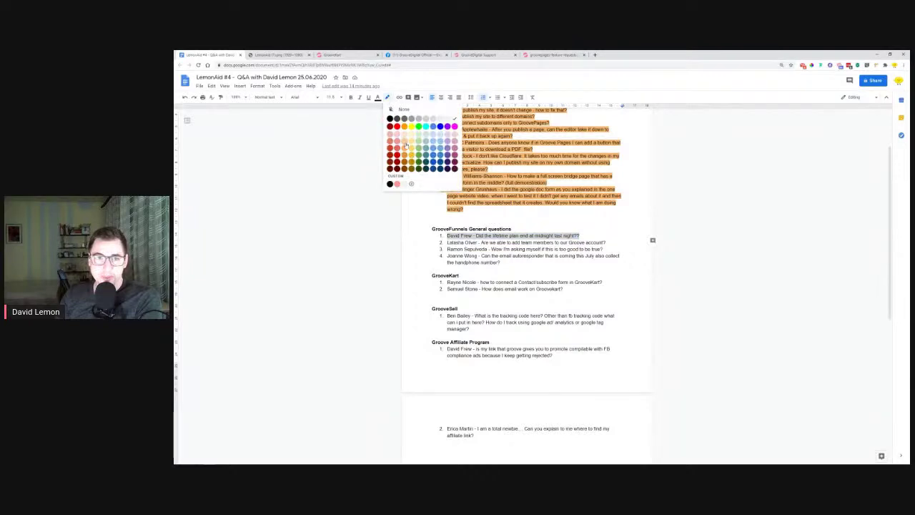
{"action": "left_click", "coordinate": [405, 145]}
{"action": "left_click_drag", "start_coordinate": [451, 242], "coordinate": [481, 243]}
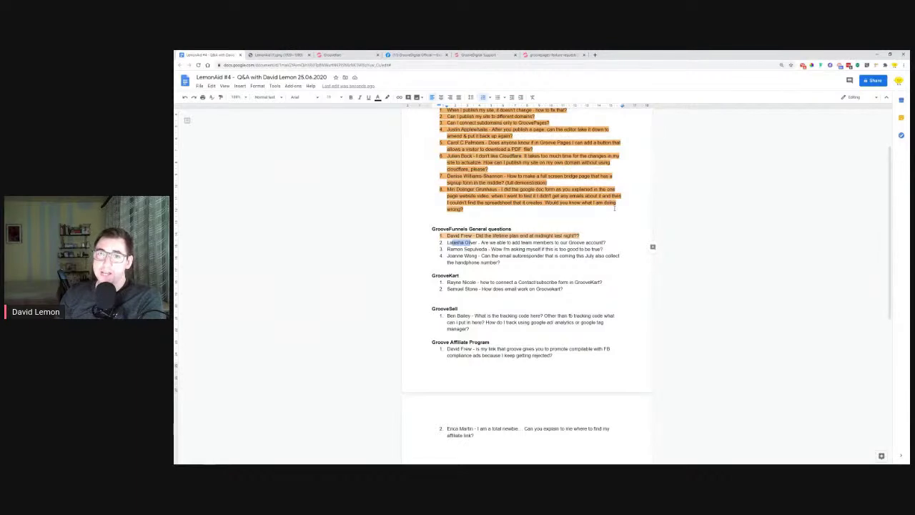
{"action": "left_click", "coordinate": [337, 55]}
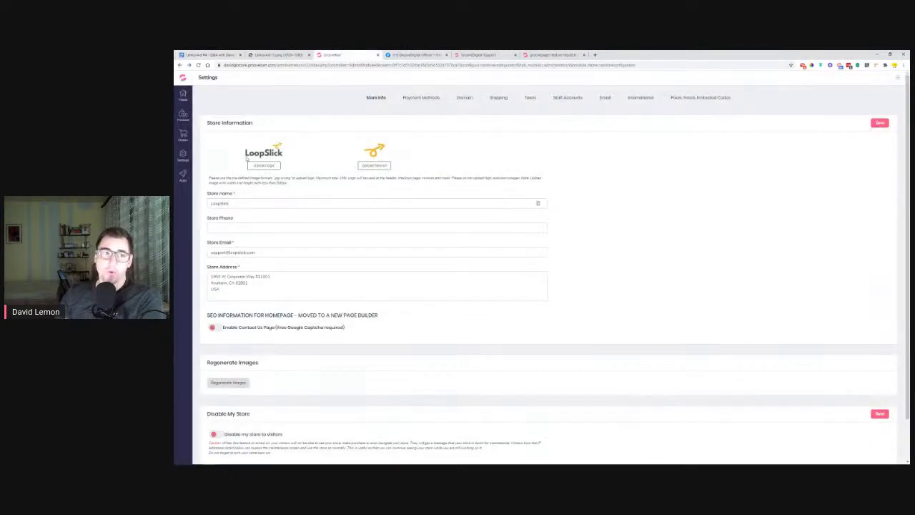
Reload GrooveKart's Store Info settings, then go back to the LemonAid #4 Q&A document
{"action": "left_click", "coordinate": [184, 158]}
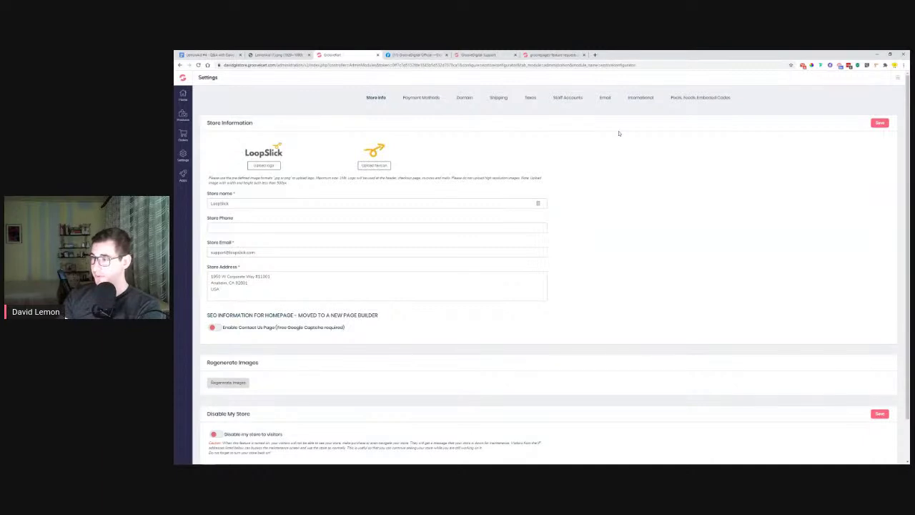
{"action": "left_click", "coordinate": [210, 55]}
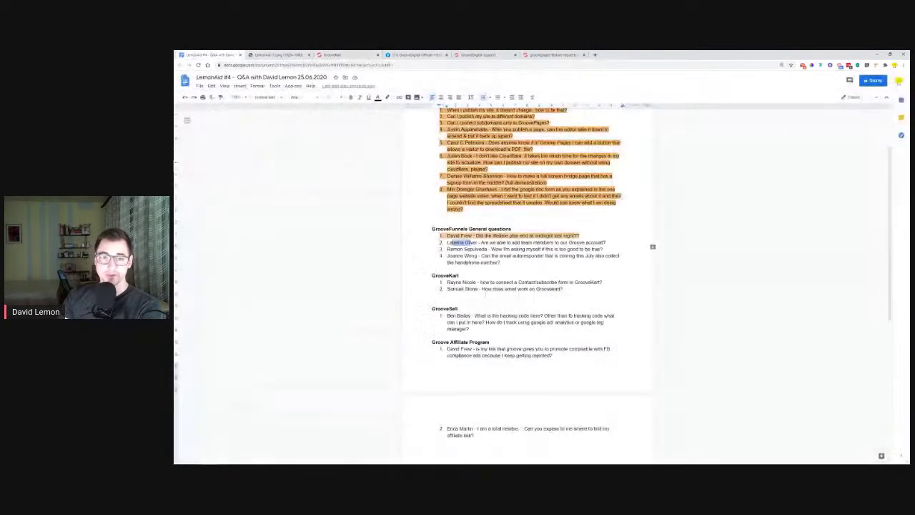
Highlight the team-members question light orange, then switch to the GrooveDigital Support knowledge base
{"action": "left_click", "coordinate": [476, 251]}
{"action": "left_click_drag", "start_coordinate": [606, 243], "coordinate": [446, 243]}
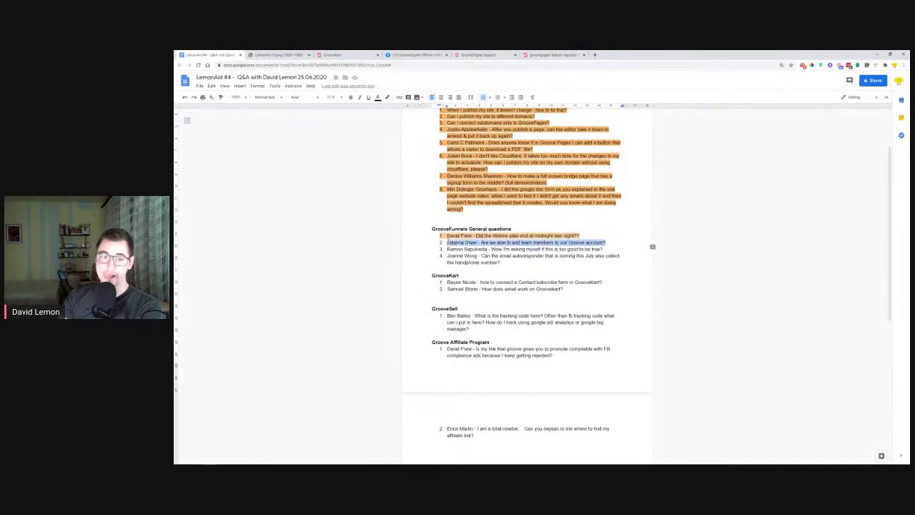
{"action": "left_click", "coordinate": [386, 97]}
{"action": "left_click", "coordinate": [404, 147]}
{"action": "left_click", "coordinate": [453, 249]}
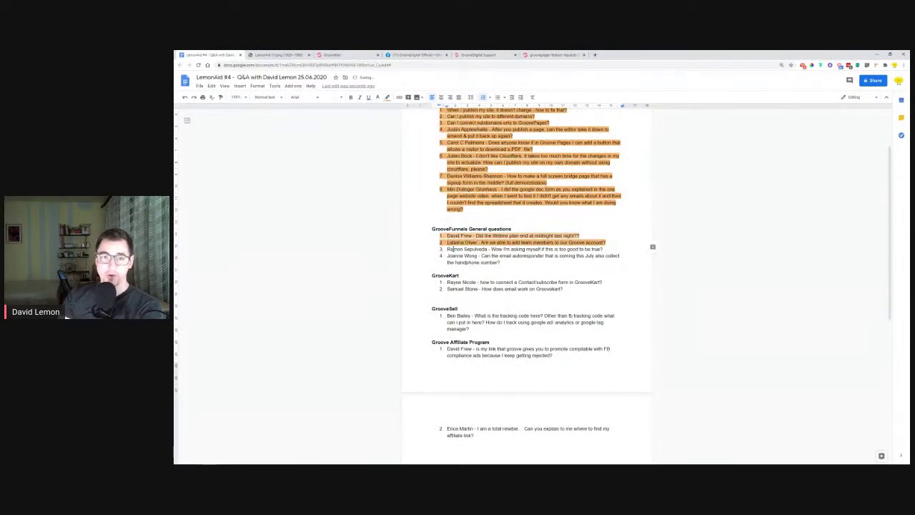
{"action": "left_click_drag", "start_coordinate": [447, 248], "coordinate": [489, 250]}
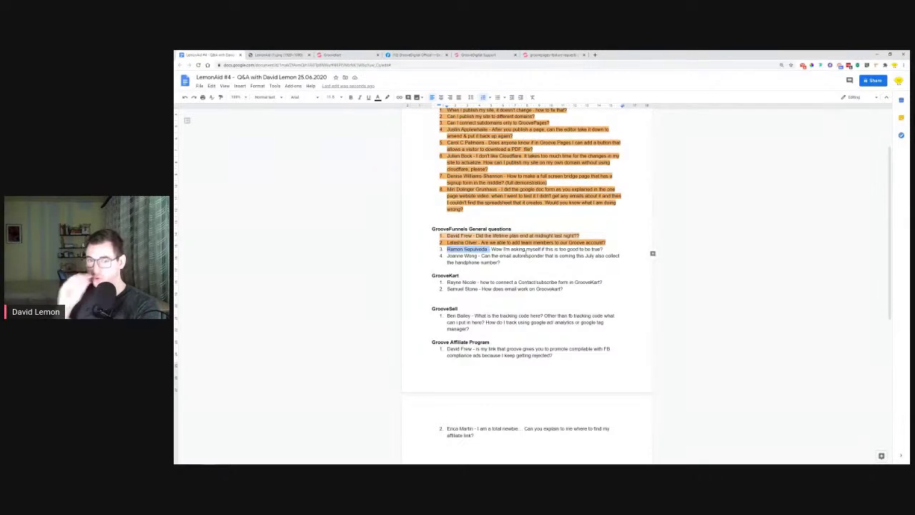
{"action": "left_click", "coordinate": [506, 54]}
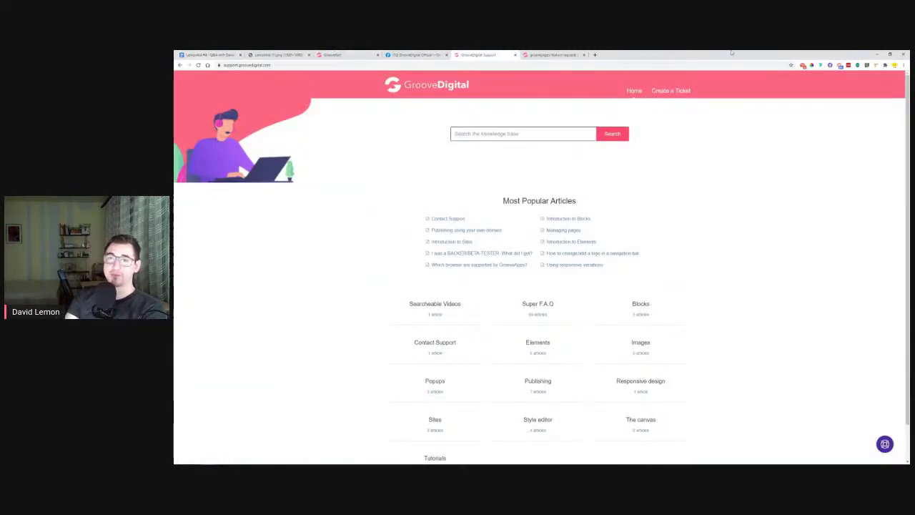
Open a new Chrome tab and launch the GrooveFunnels dashboard from its shortcut tile
{"action": "left_click", "coordinate": [594, 54]}
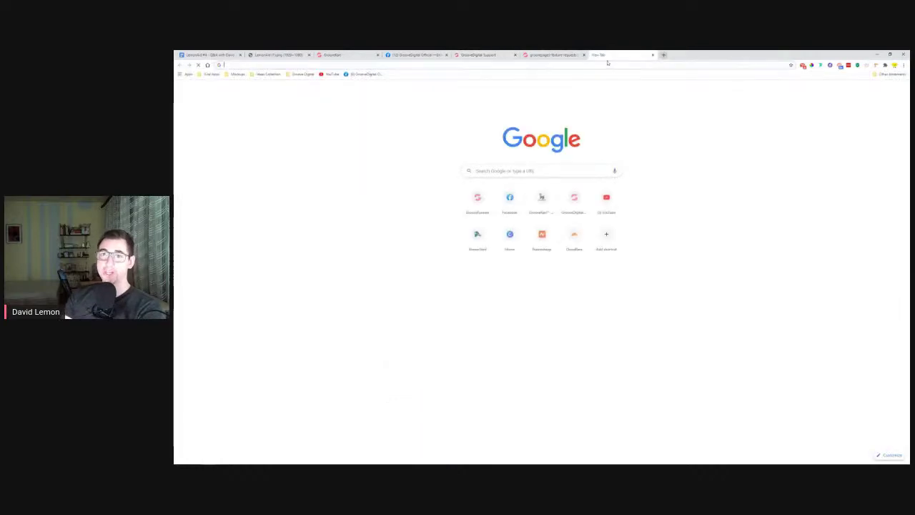
{"action": "left_click", "coordinate": [478, 197]}
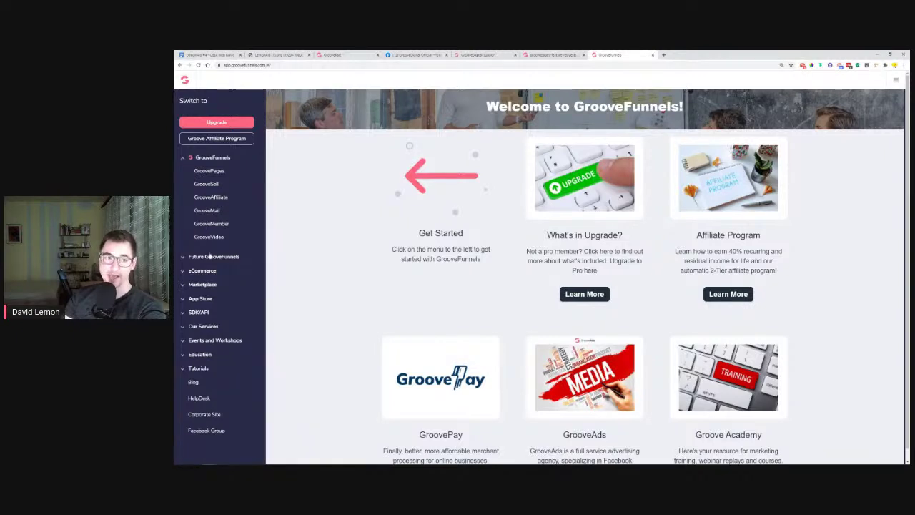
Expand the Future GrooveFunnels, eCommerce and SDK/API groups in the dashboard sidebar
{"action": "left_click", "coordinate": [211, 258]}
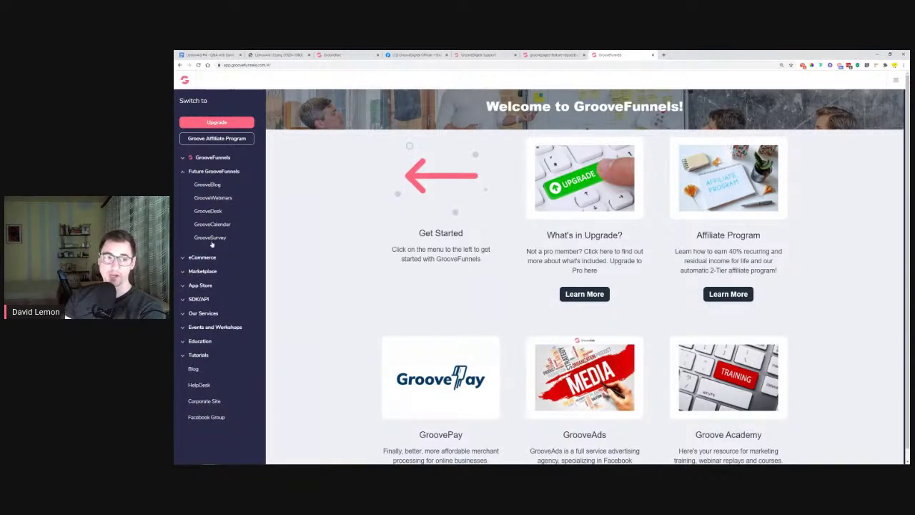
{"action": "left_click", "coordinate": [215, 258]}
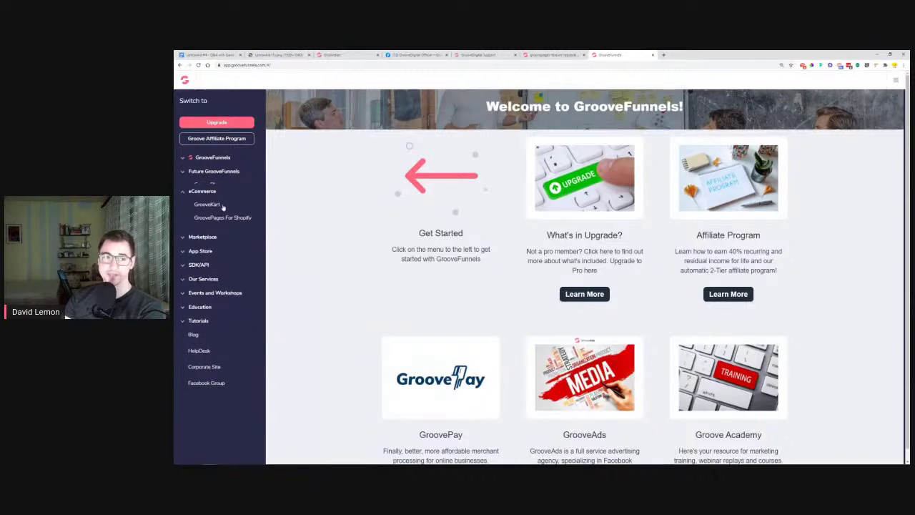
{"action": "left_click", "coordinate": [198, 260]}
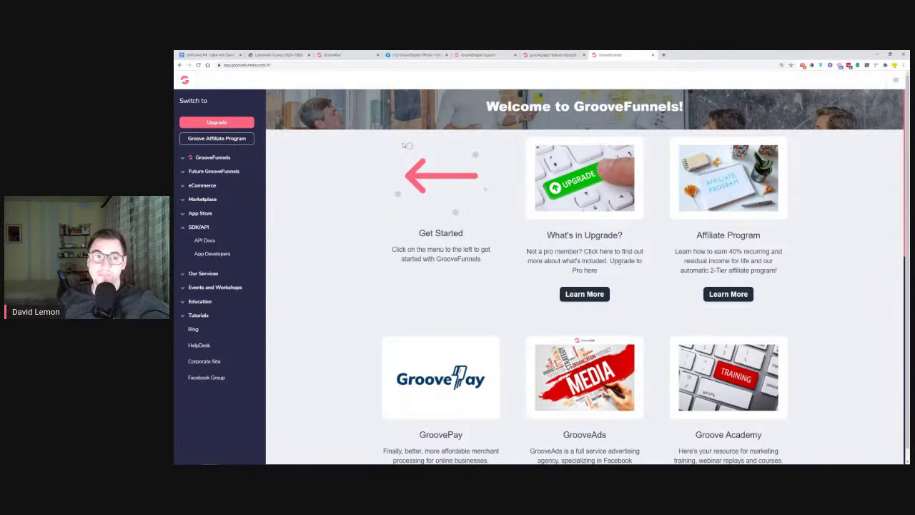
Back in the Q&A document, highlight the third General question light orange
{"action": "left_click", "coordinate": [223, 55]}
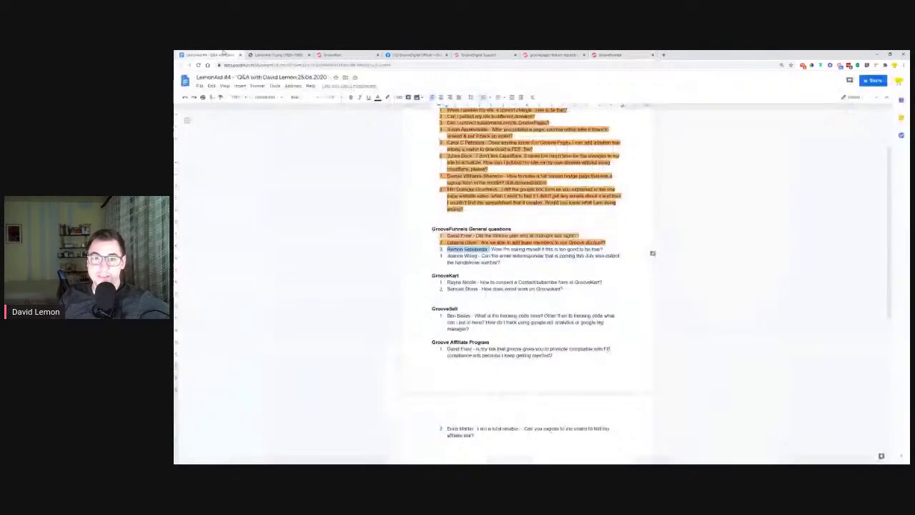
{"action": "left_click_drag", "start_coordinate": [604, 249], "coordinate": [447, 249]}
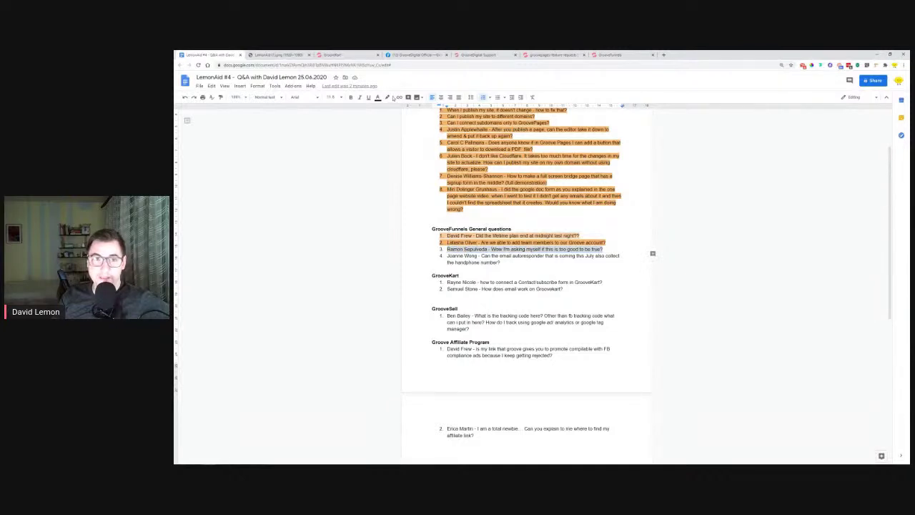
{"action": "left_click", "coordinate": [388, 98]}
{"action": "left_click", "coordinate": [408, 149]}
{"action": "left_click", "coordinate": [500, 262]}
Select the handphone number question, then return to GrooveFunnels and expand its products list
{"action": "left_click_drag", "start_coordinate": [447, 256], "coordinate": [510, 262]}
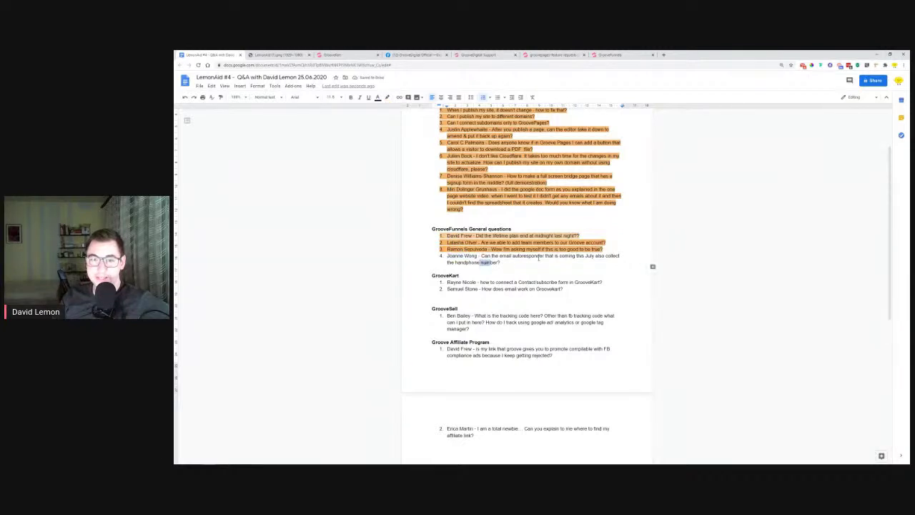
{"action": "left_click", "coordinate": [585, 256]}
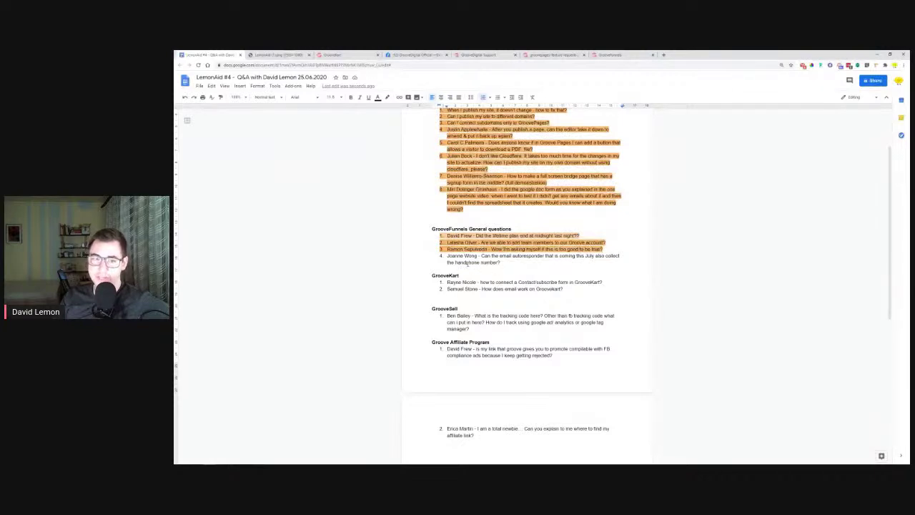
{"action": "left_click_drag", "start_coordinate": [502, 265], "coordinate": [447, 257]}
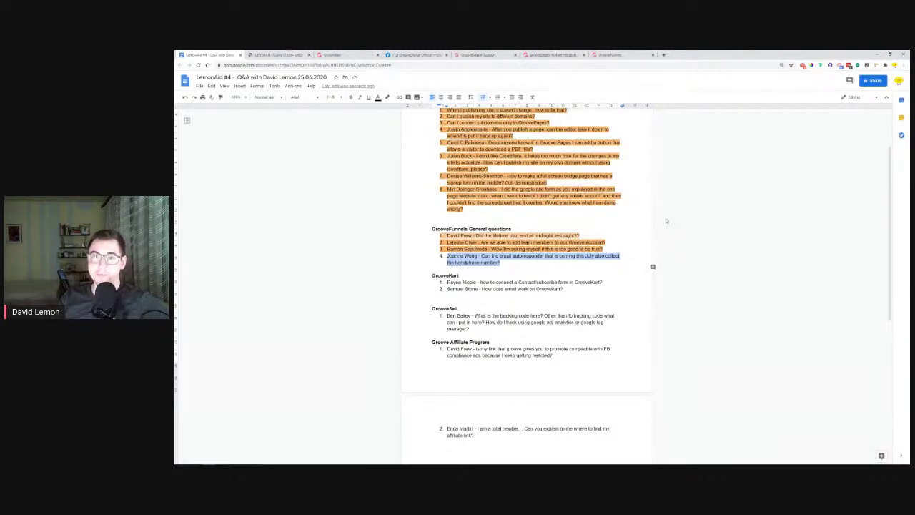
{"action": "left_click", "coordinate": [614, 54]}
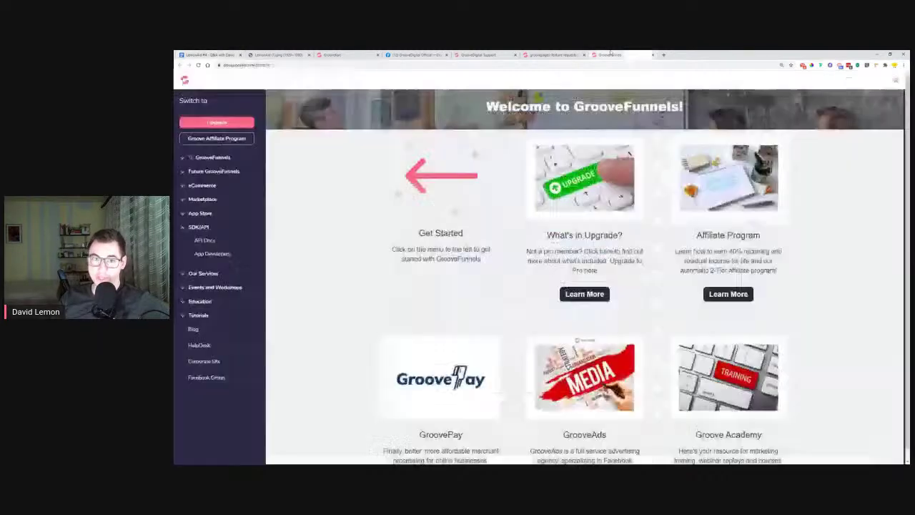
{"action": "left_click", "coordinate": [209, 159]}
Open a site from GroovePages My Sites in the editor, showing the Headline Right Here page
{"action": "left_click", "coordinate": [206, 172]}
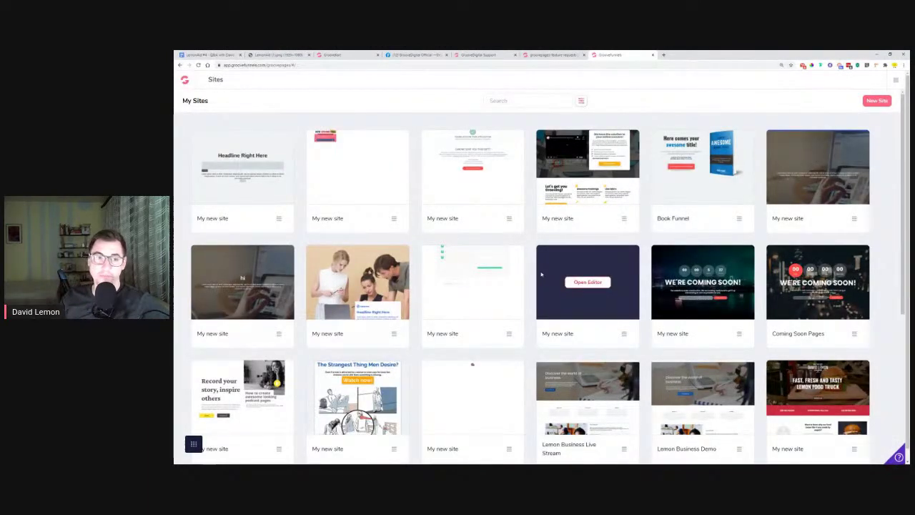
{"action": "left_click", "coordinate": [243, 167]}
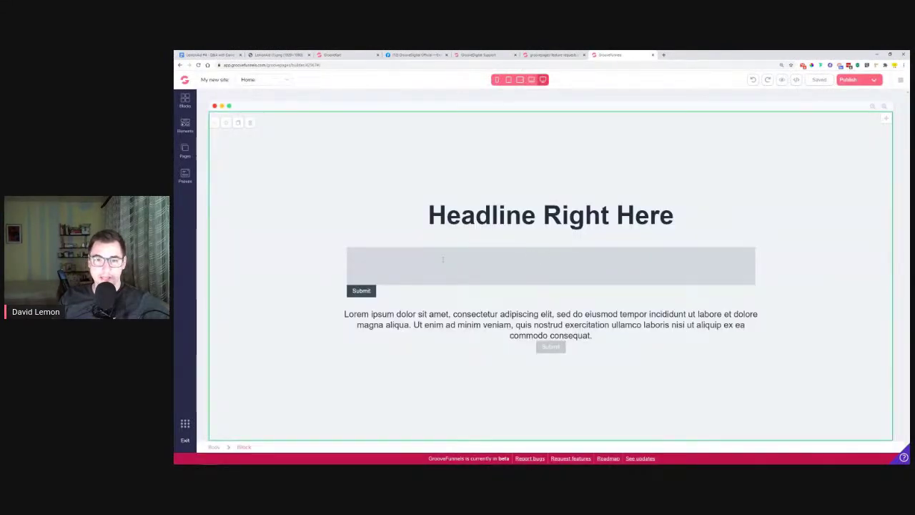
Delete the page's existing form container
{"action": "left_click", "coordinate": [350, 257]}
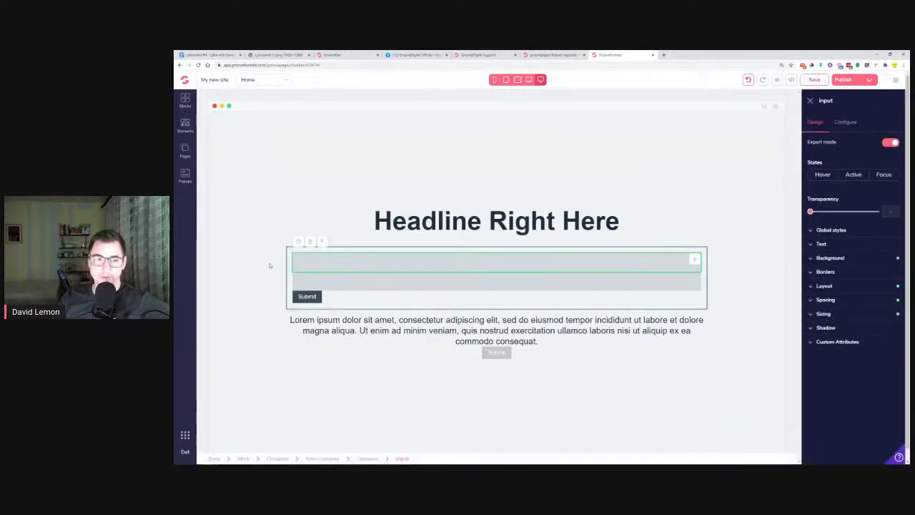
{"action": "left_click", "coordinate": [322, 243]}
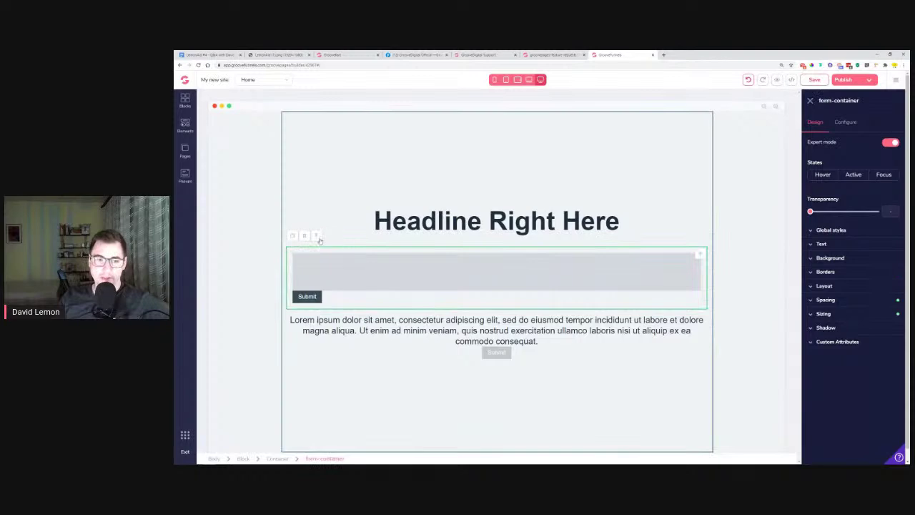
{"action": "left_click", "coordinate": [317, 237]}
{"action": "left_click", "coordinate": [556, 279]}
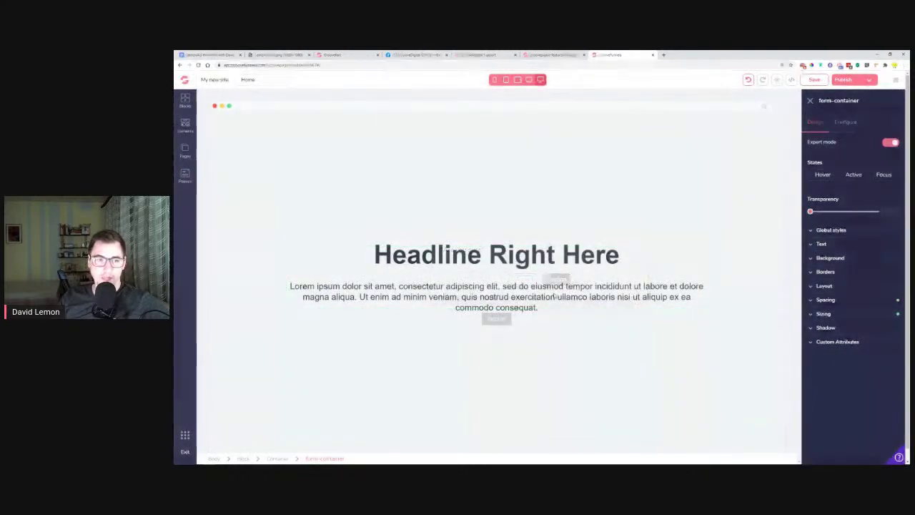
Place a new form below the headline holding two input fields and a textarea
{"action": "left_click", "coordinate": [184, 128]}
{"action": "scroll", "coordinate": [250, 286], "scroll_direction": "down", "scroll_amount": 5}
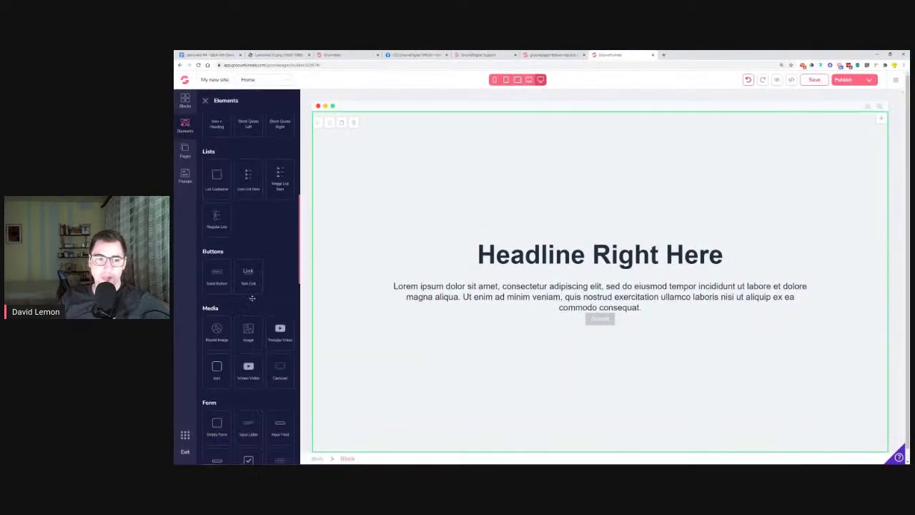
{"action": "left_click_drag", "start_coordinate": [219, 293], "coordinate": [586, 280]}
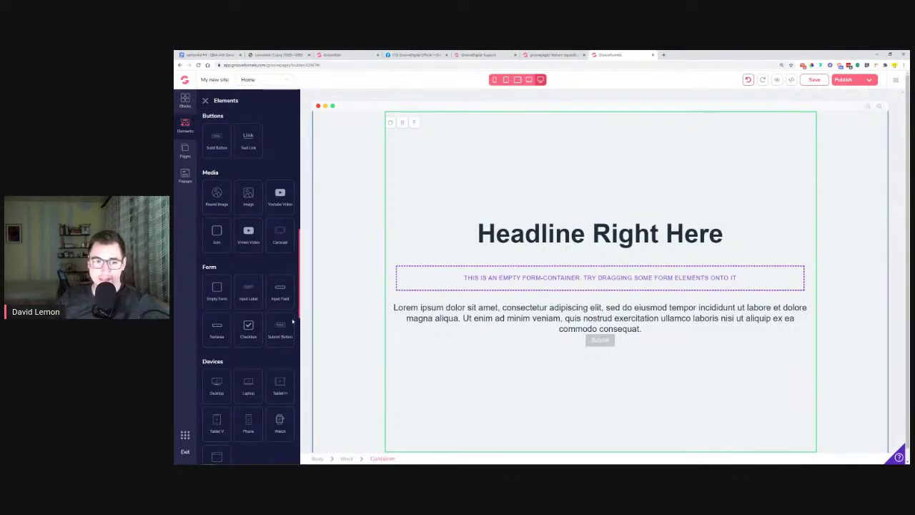
{"action": "left_click_drag", "start_coordinate": [280, 288], "coordinate": [474, 279]}
{"action": "left_click", "coordinate": [472, 278]}
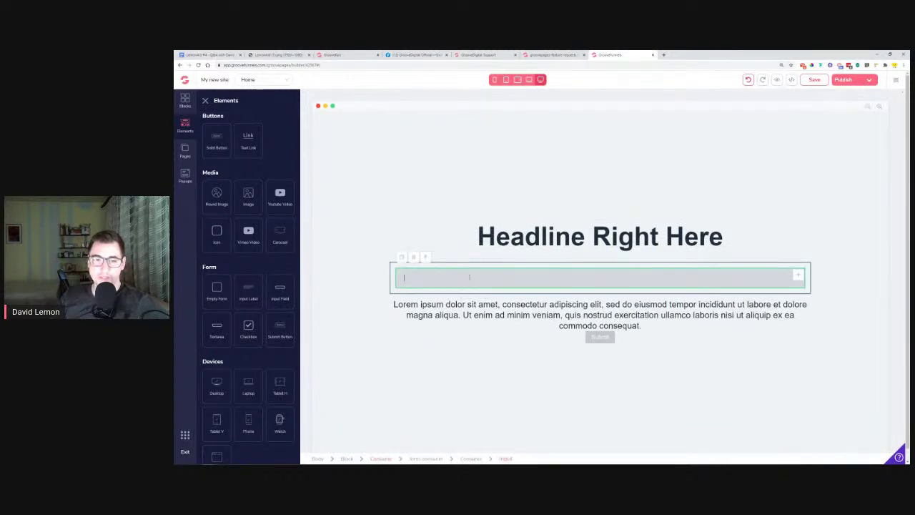
{"action": "left_click_drag", "start_coordinate": [280, 289], "coordinate": [425, 309]}
{"action": "left_click_drag", "start_coordinate": [217, 331], "coordinate": [473, 314]}
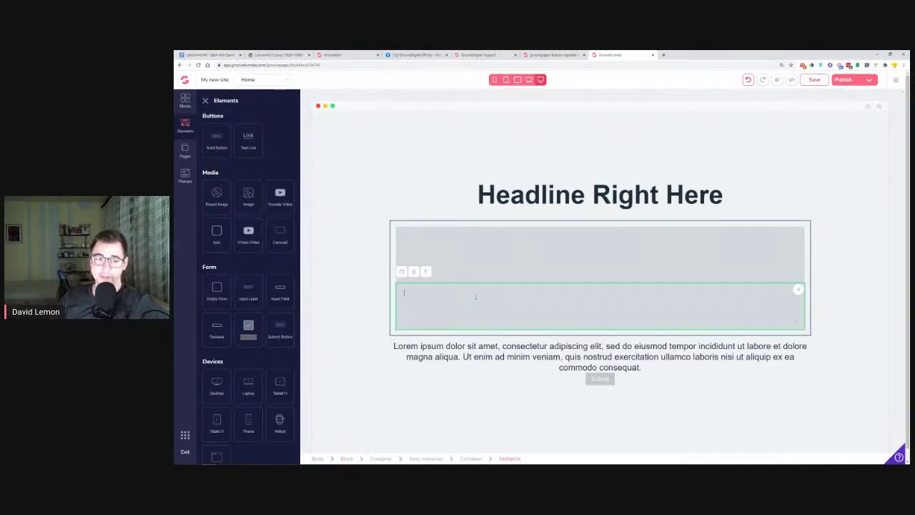
{"action": "left_click", "coordinate": [532, 197]}
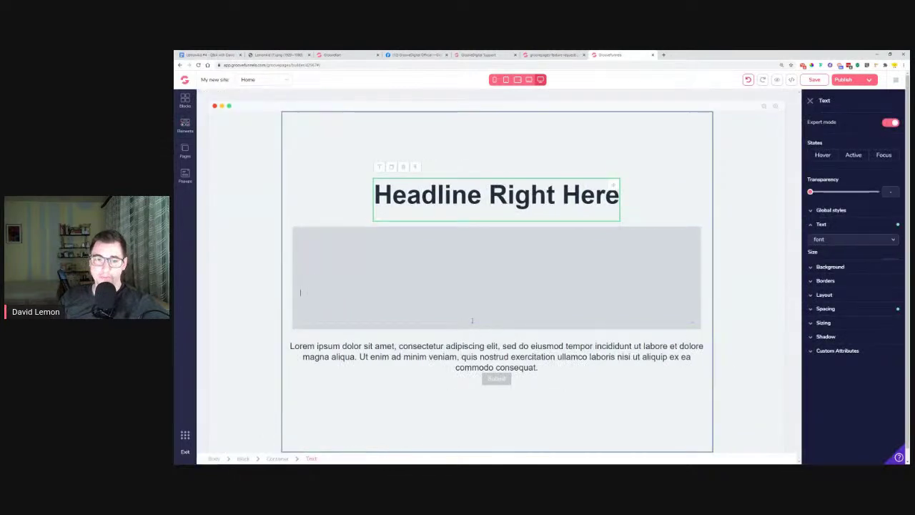
{"action": "left_click", "coordinate": [472, 320]}
Give the textarea ID and name message, placeholder 'Please type in your message here', and make it required
{"action": "left_click", "coordinate": [846, 123]}
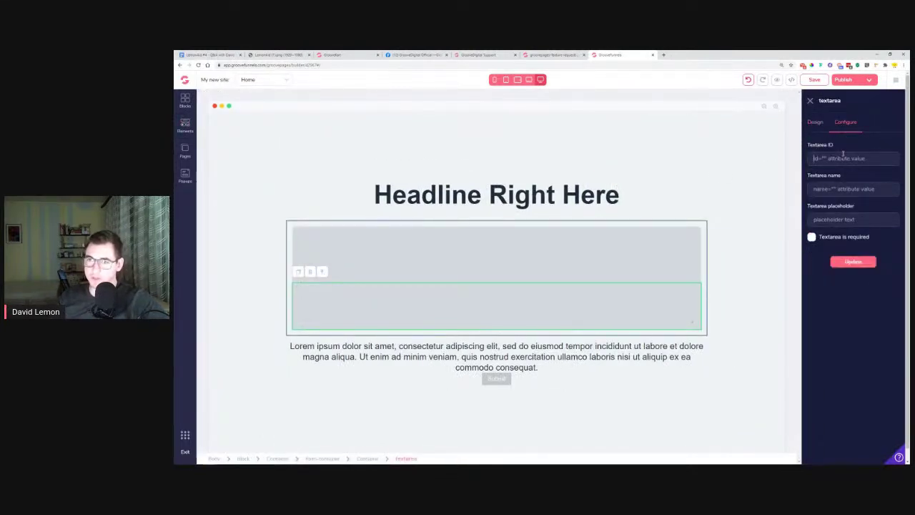
{"action": "type", "text": "messag"}
{"action": "type", "text": "mesa"}
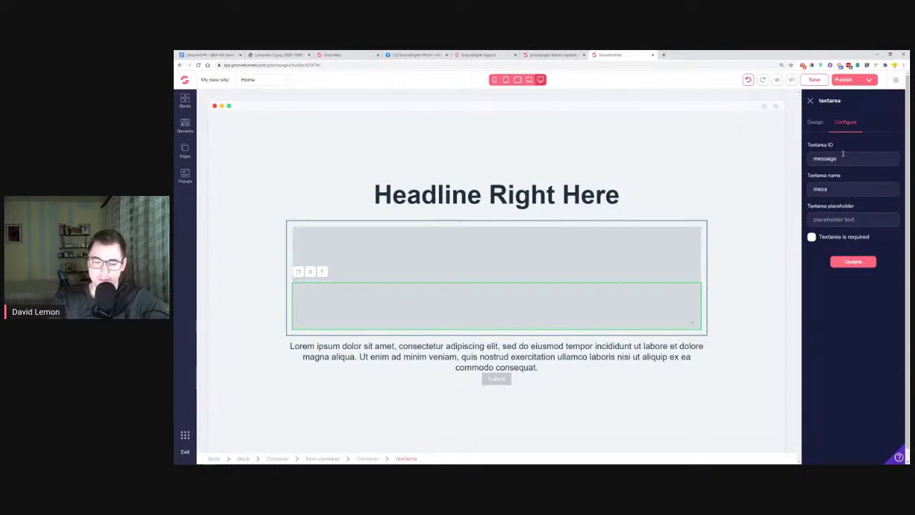
{"action": "type", "text": "P"}
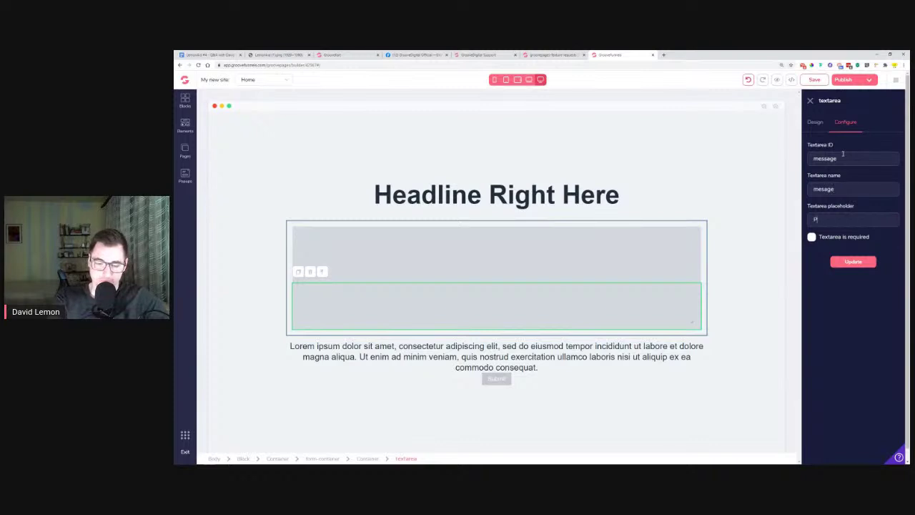
{"action": "type", "text": "lease type"}
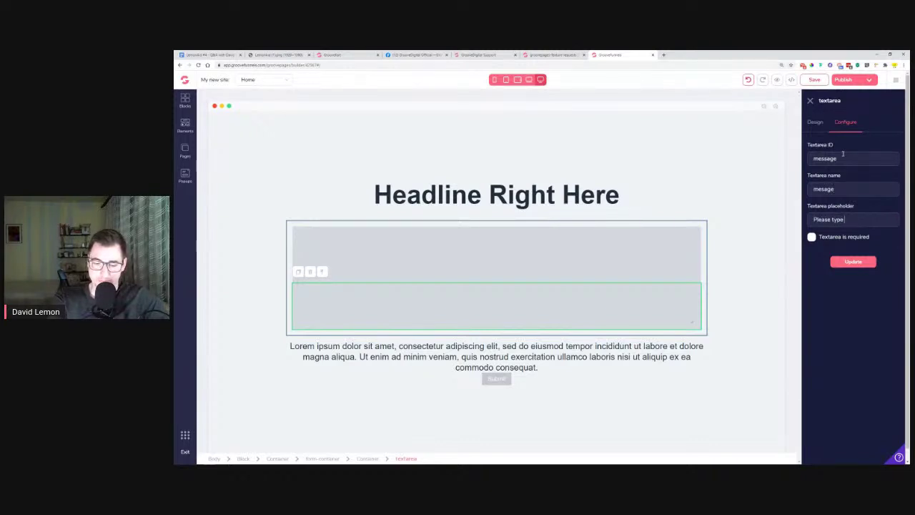
{"action": "type", "text": " in your message"}
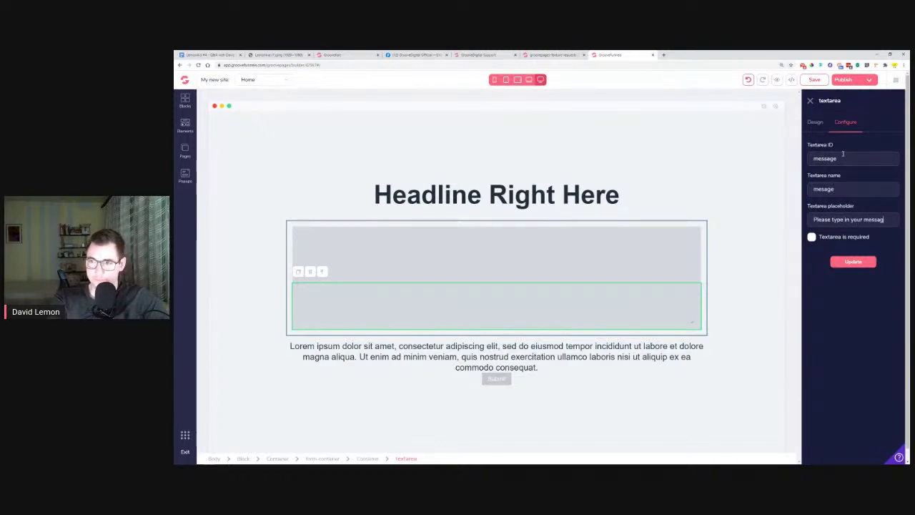
{"action": "type", "text": " here"}
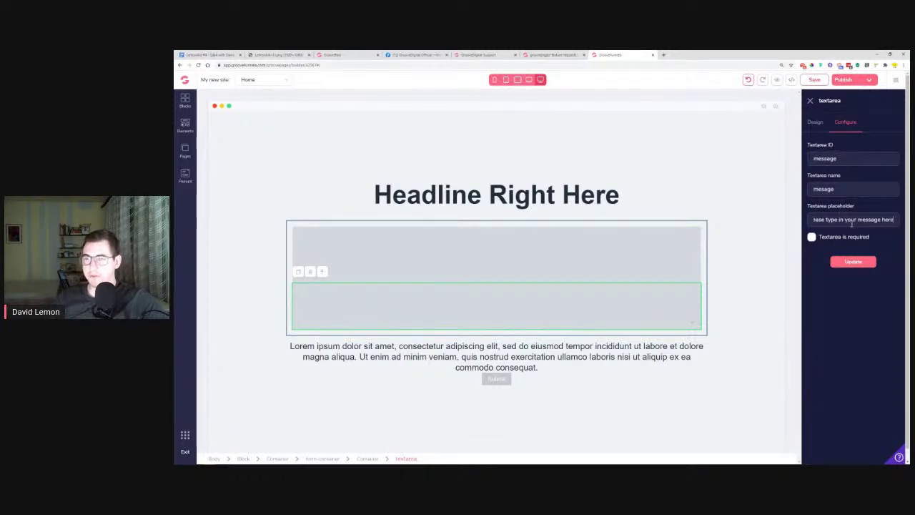
{"action": "left_click", "coordinate": [811, 238]}
{"action": "left_click", "coordinate": [853, 262]}
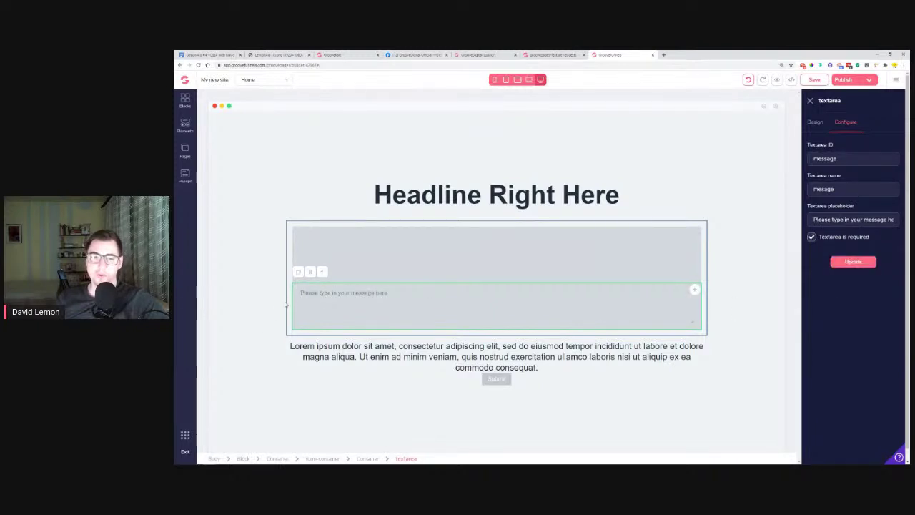
Select the input field above the textarea and begin naming it Phone
{"action": "left_click", "coordinate": [409, 276]}
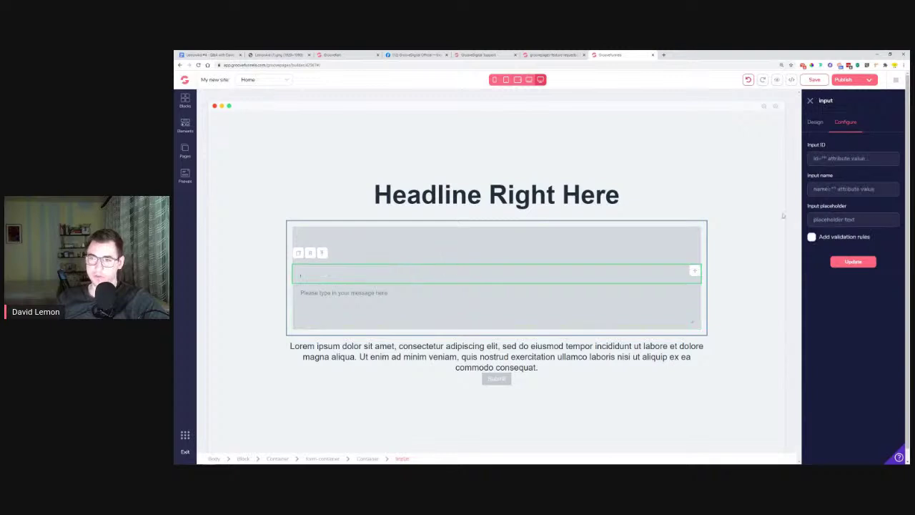
{"action": "left_click", "coordinate": [847, 188]}
{"action": "type", "text": "Phone"}
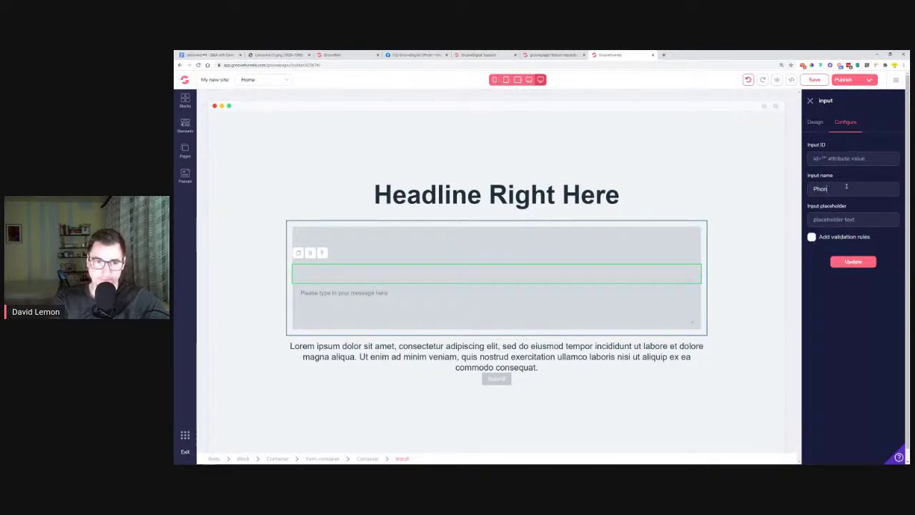
Make the input a required tel field named phone with placeholder 'Please enter your phone number'
{"action": "key", "text": "BackSpace"}
{"action": "key", "text": "BackSpace"}
{"action": "key", "text": "BackSpace"}
{"action": "key", "text": "BackSpace"}
{"action": "key", "text": "BackSpace"}
{"action": "type", "text": "phone"}
{"action": "key", "text": "Tab"}
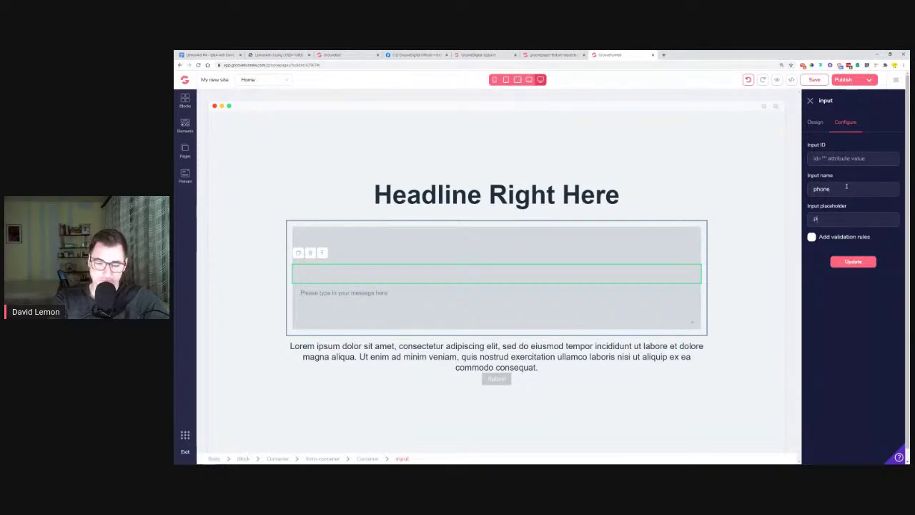
{"action": "type", "text": "Please"}
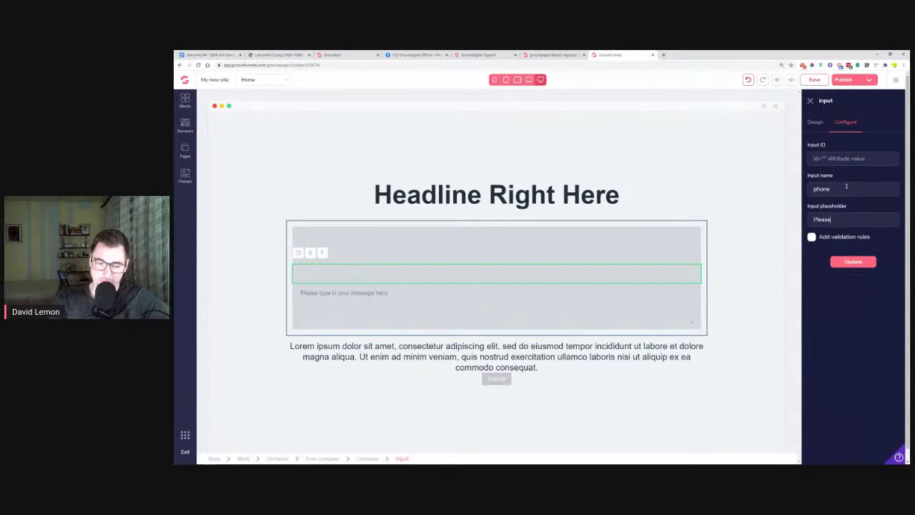
{"action": "type", "text": " enter your p"}
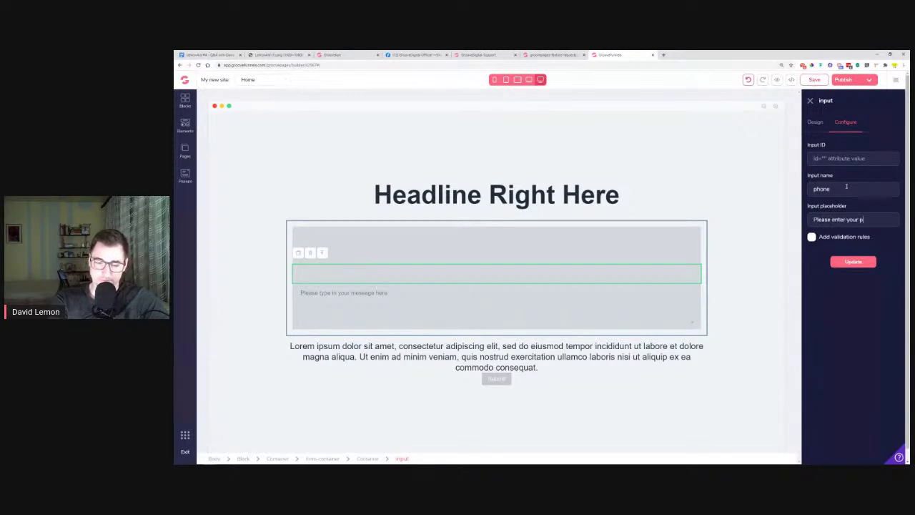
{"action": "type", "text": "hone number"}
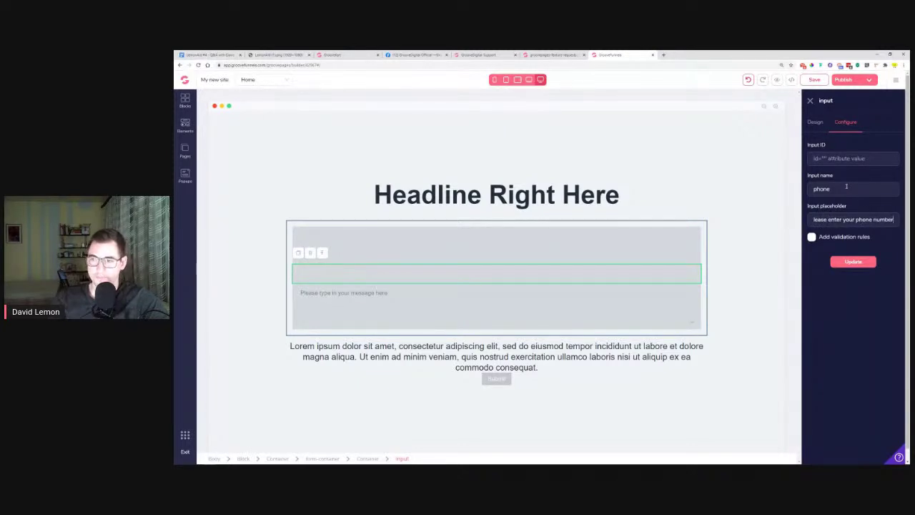
{"action": "left_click", "coordinate": [811, 237]}
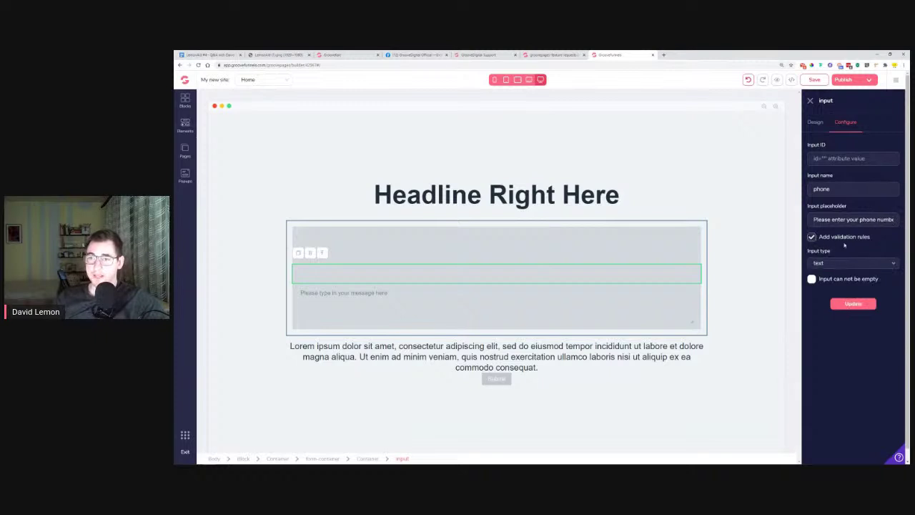
{"action": "left_click", "coordinate": [834, 263]}
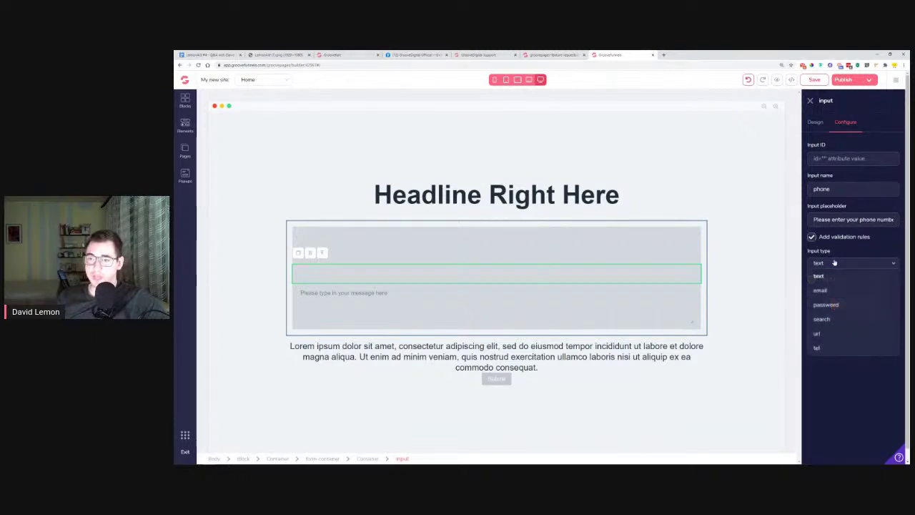
{"action": "left_click", "coordinate": [818, 347]}
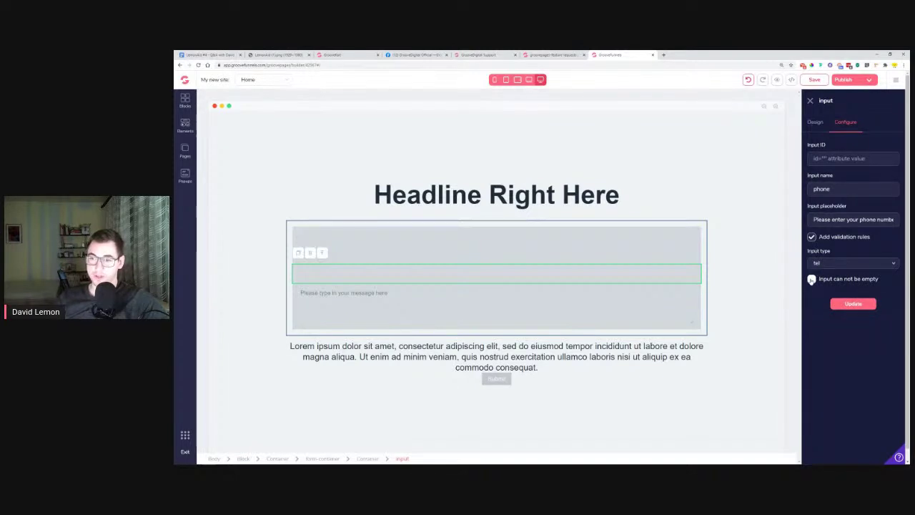
{"action": "left_click", "coordinate": [812, 279]}
{"action": "left_click", "coordinate": [848, 305]}
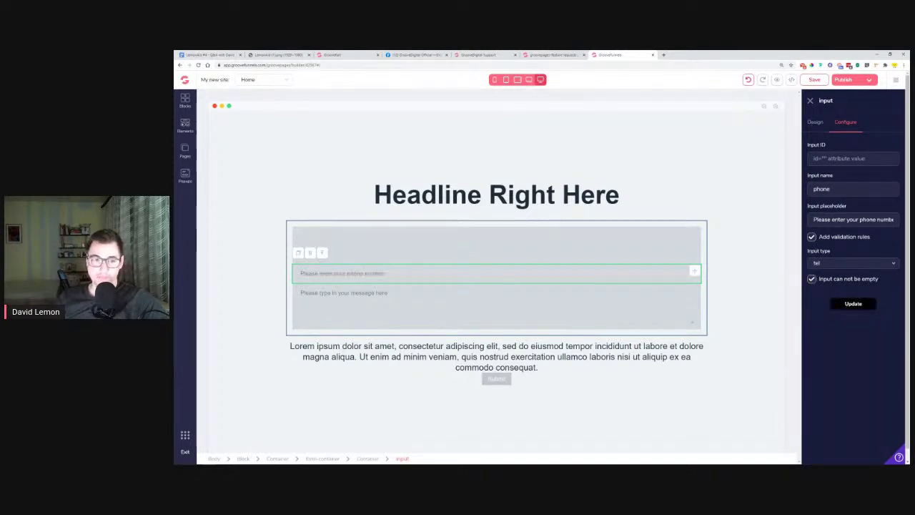
{"action": "left_click", "coordinate": [355, 259]}
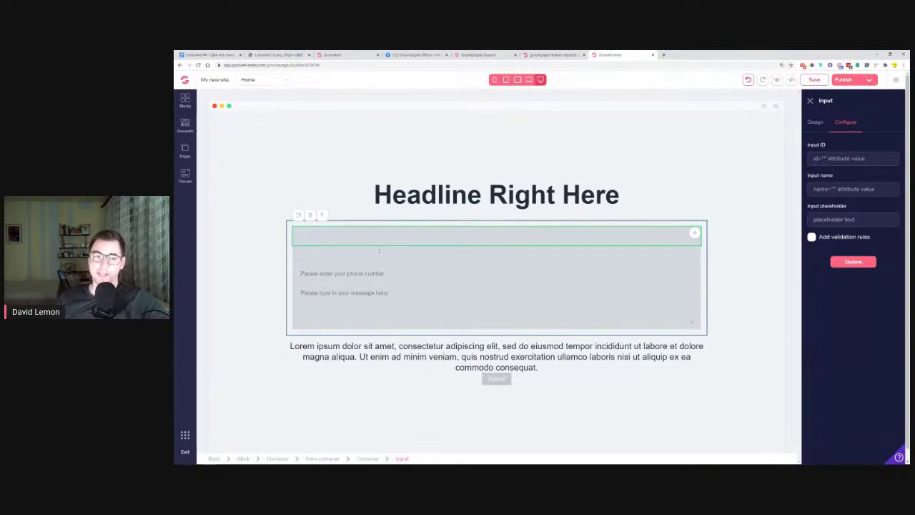
{"action": "left_click", "coordinate": [426, 305]}
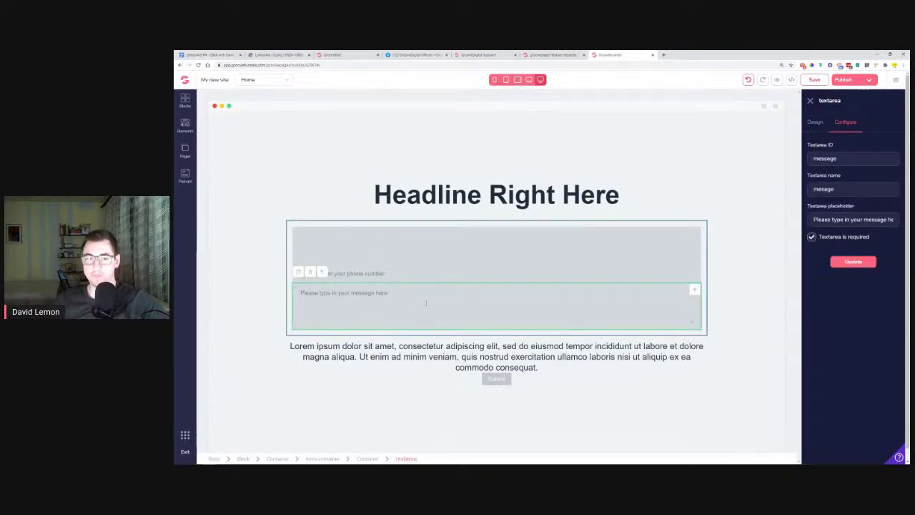
Select the form container, keep its form action as Integration, then return to the Q&A document
{"action": "left_click", "coordinate": [437, 336]}
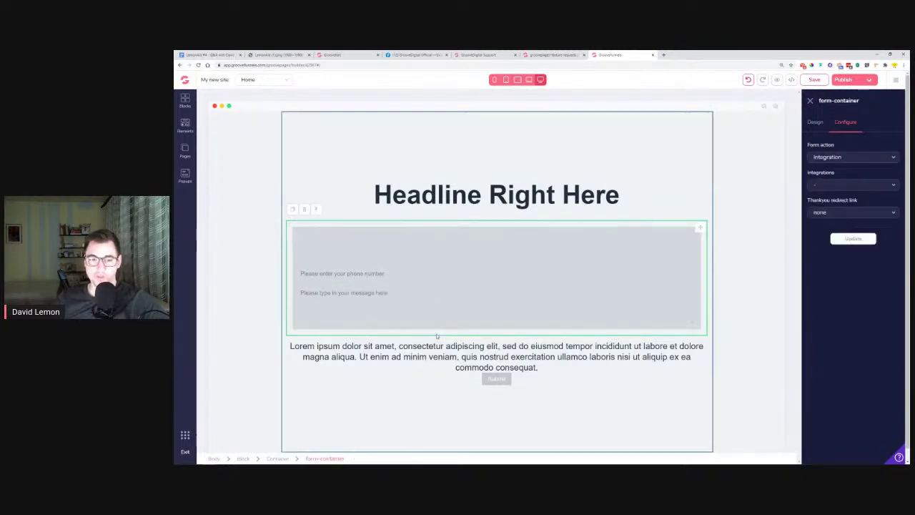
{"action": "left_click", "coordinate": [841, 160]}
{"action": "left_click", "coordinate": [840, 169]}
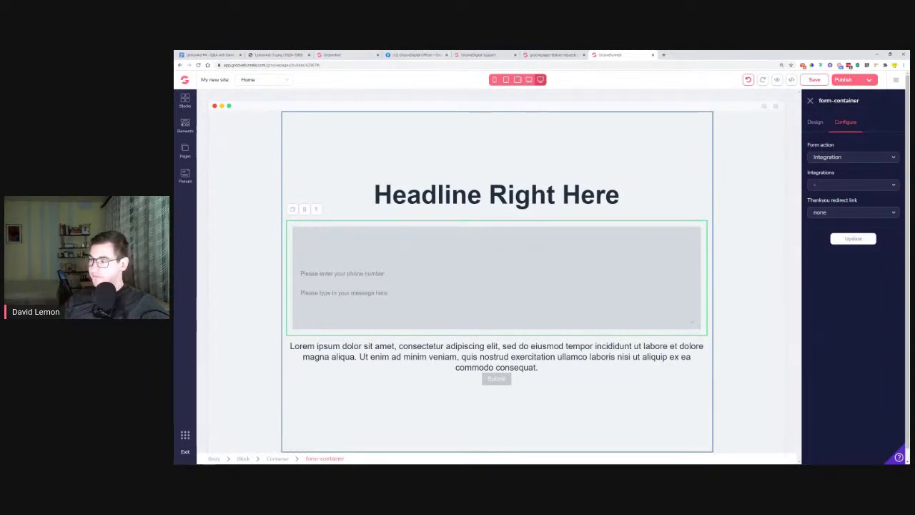
{"action": "left_click", "coordinate": [215, 54]}
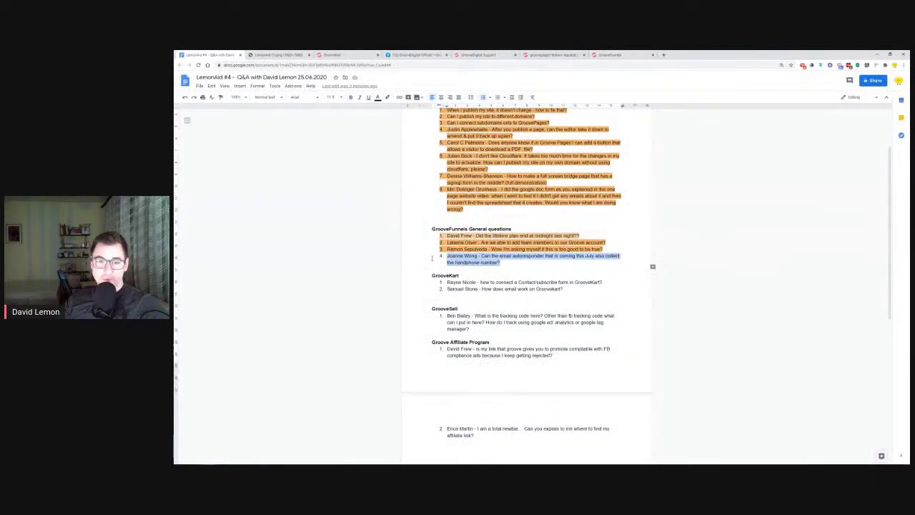
Highlight the answered autoresponder phone-number question in orange, select the first GrooveKart question, then go to GrooveKart
{"action": "left_click", "coordinate": [387, 98]}
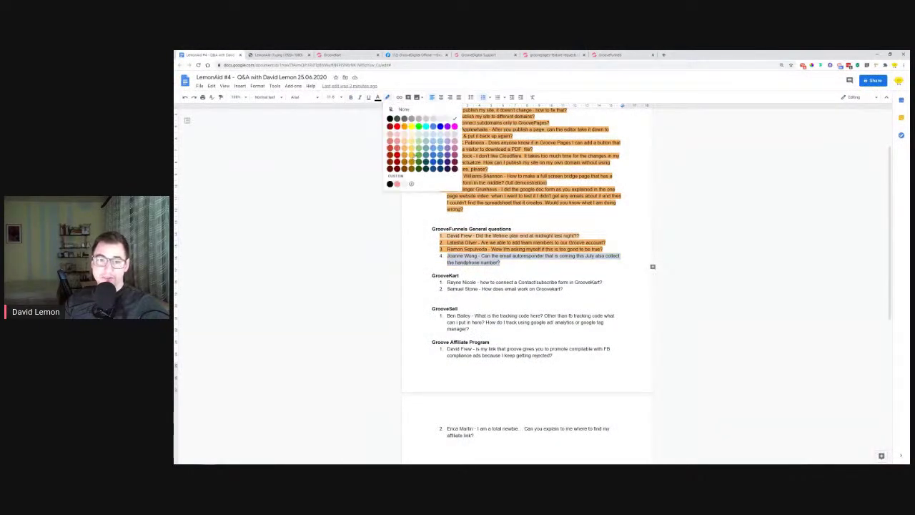
{"action": "left_click", "coordinate": [405, 146]}
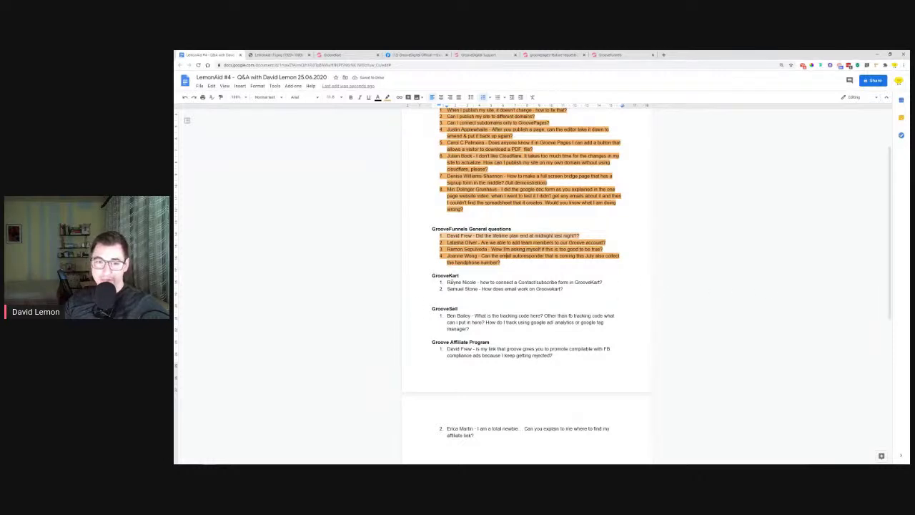
{"action": "left_click_drag", "start_coordinate": [447, 282], "coordinate": [603, 283]}
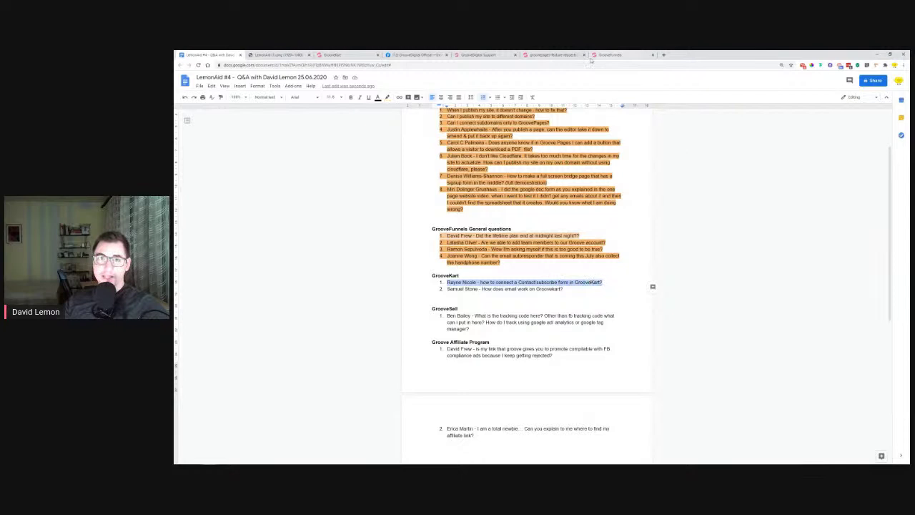
{"action": "left_click", "coordinate": [358, 55]}
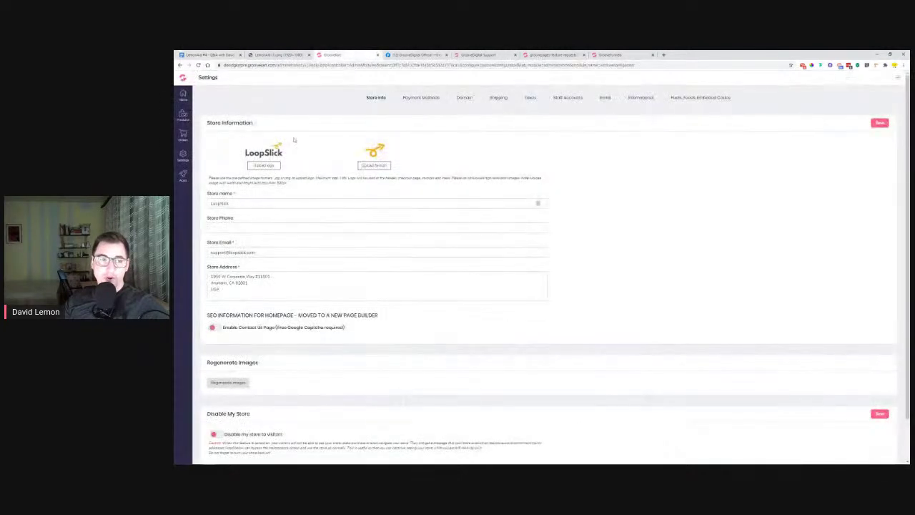
Launch Visual Builder from the Apps menu to edit the store's Homepage
{"action": "left_click", "coordinate": [184, 175]}
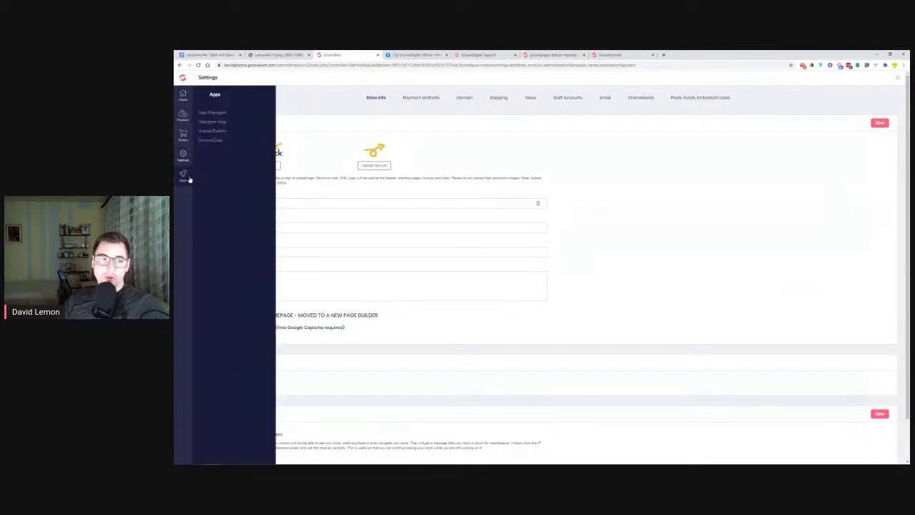
{"action": "left_click", "coordinate": [213, 130]}
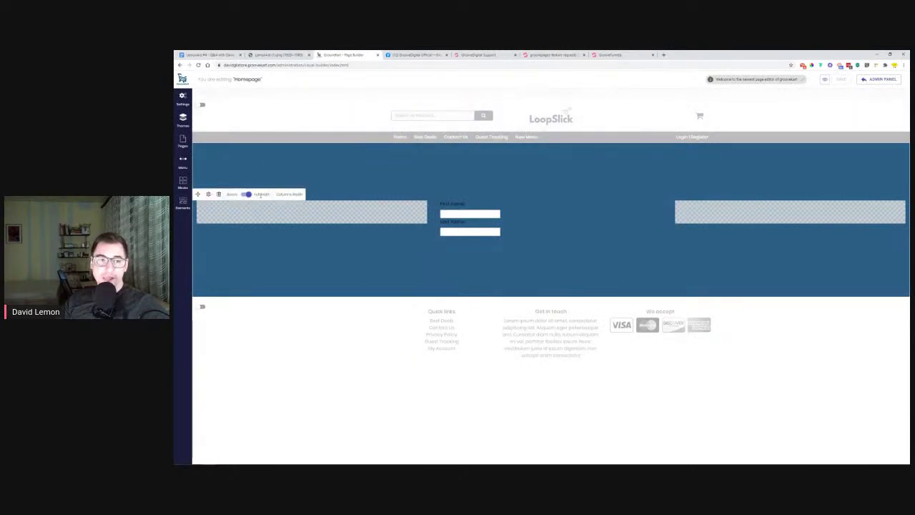
Delete the blue form section from the Homepage and switch to editing the Maintenance Mode page
{"action": "left_click", "coordinate": [218, 195]}
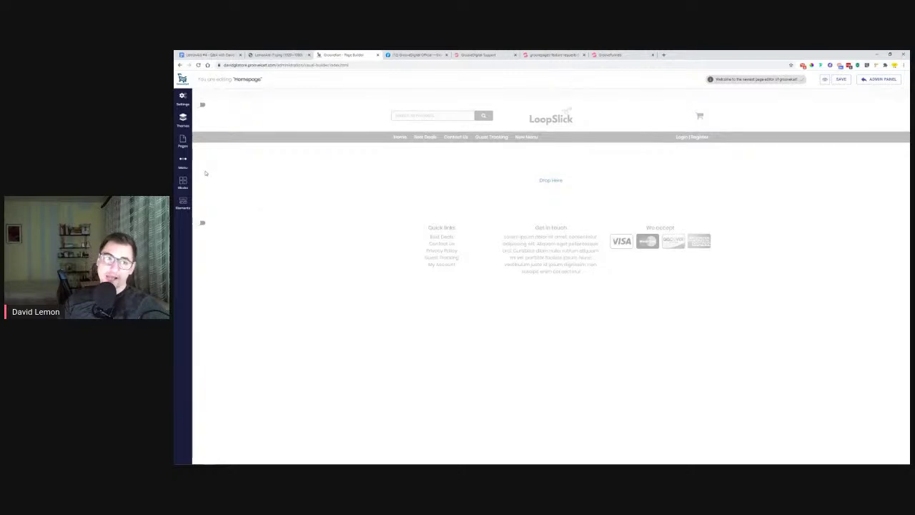
{"action": "left_click", "coordinate": [183, 142]}
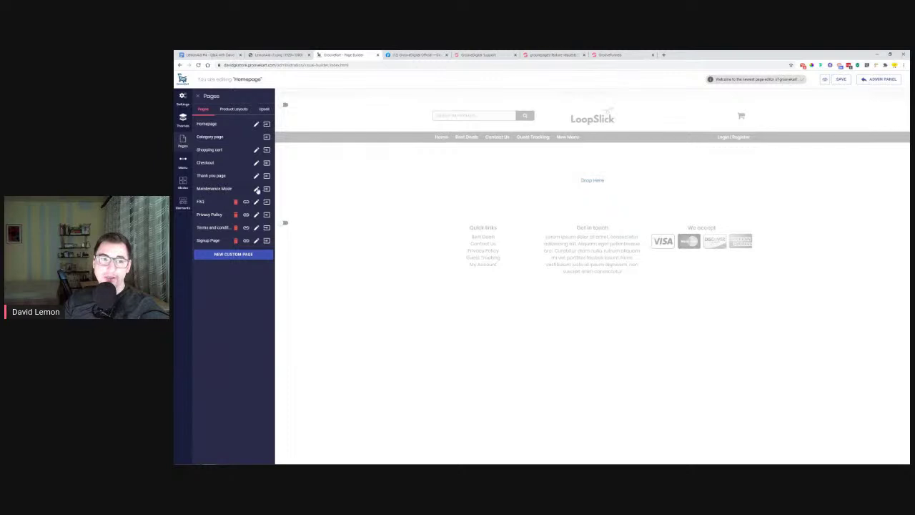
{"action": "left_click", "coordinate": [267, 190]}
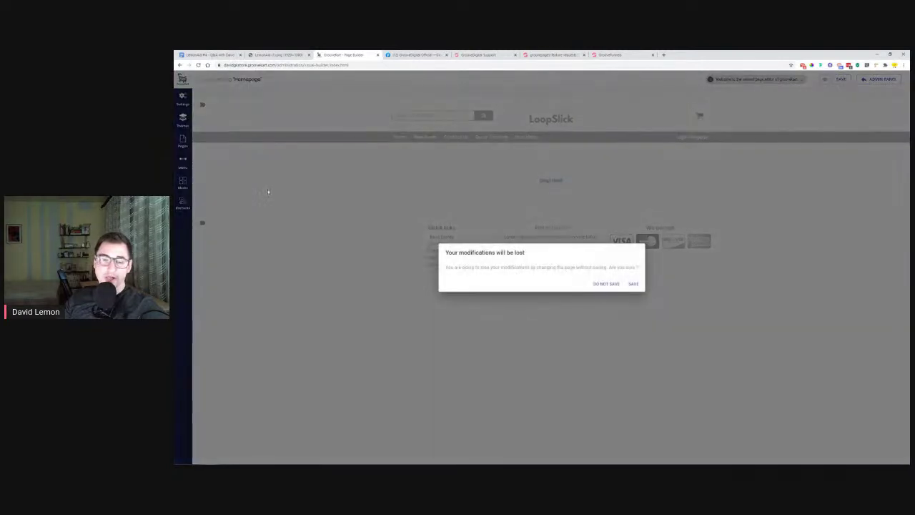
{"action": "left_click", "coordinate": [634, 285]}
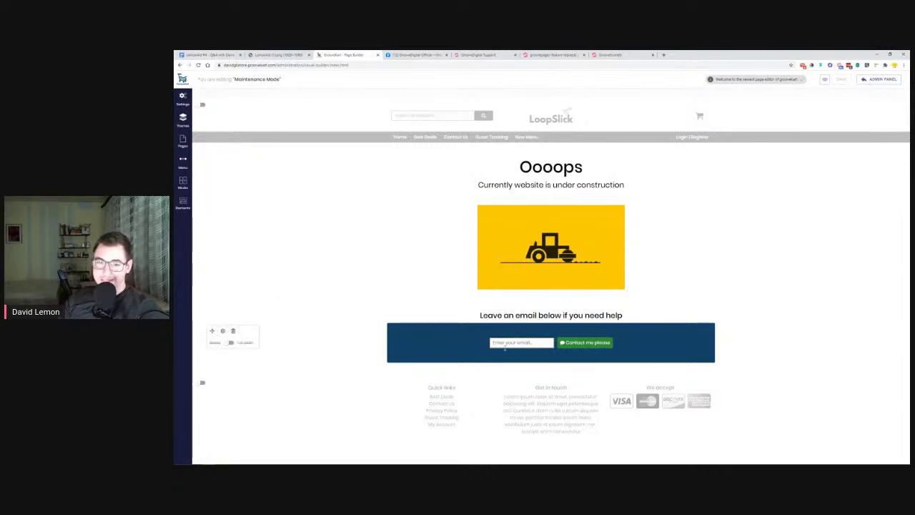
Click into the maintenance page's email field, then open the store admin panel in a new tab
{"action": "left_click", "coordinate": [541, 343]}
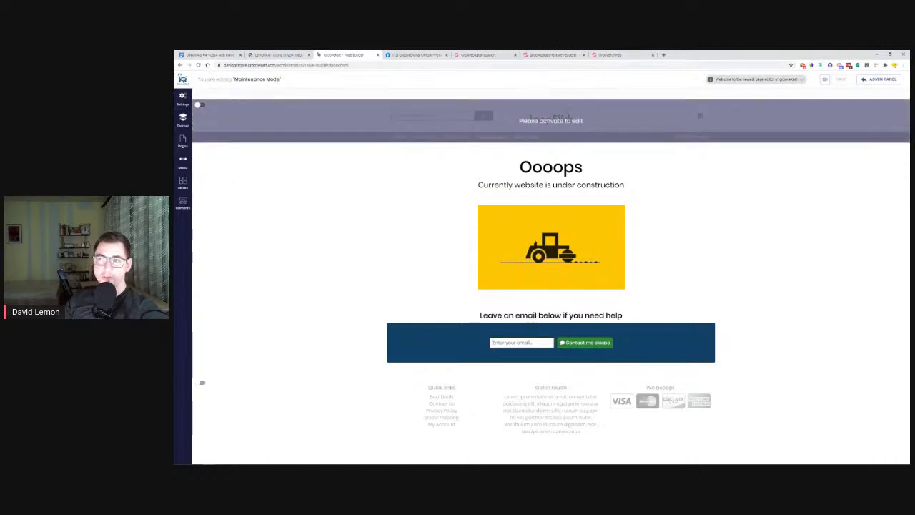
{"action": "left_click", "coordinate": [892, 82]}
{"action": "left_click", "coordinate": [418, 54]}
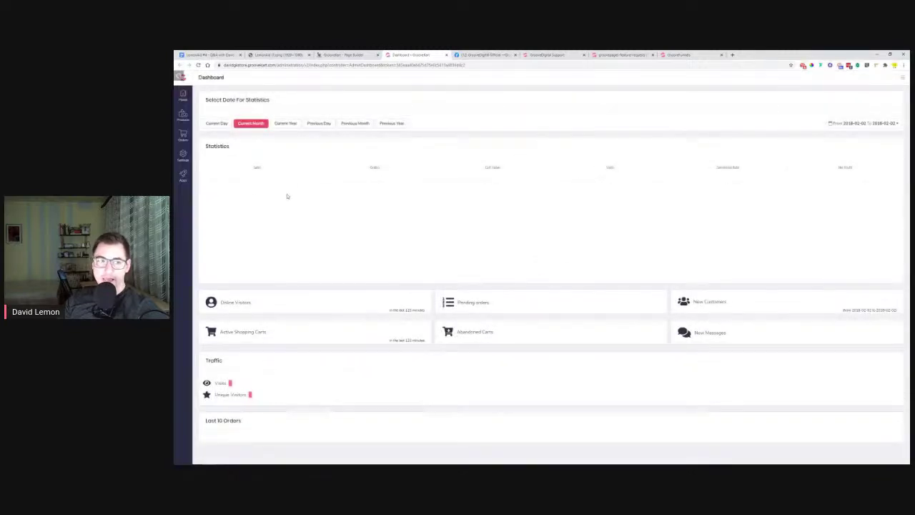
Browse the App Manager's app list and open the MailChimp Integration configuration
{"action": "left_click", "coordinate": [184, 176]}
{"action": "left_click", "coordinate": [216, 115]}
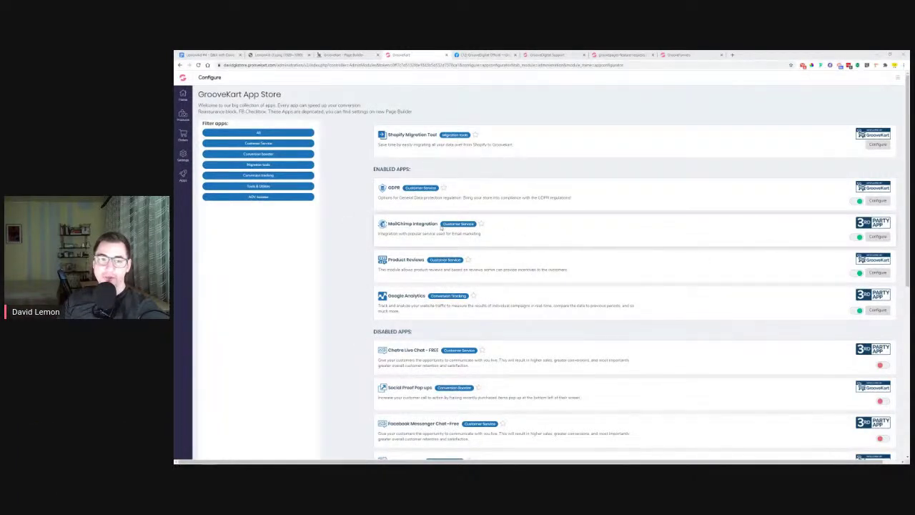
{"action": "scroll", "coordinate": [365, 226], "scroll_direction": "down", "scroll_amount": 3}
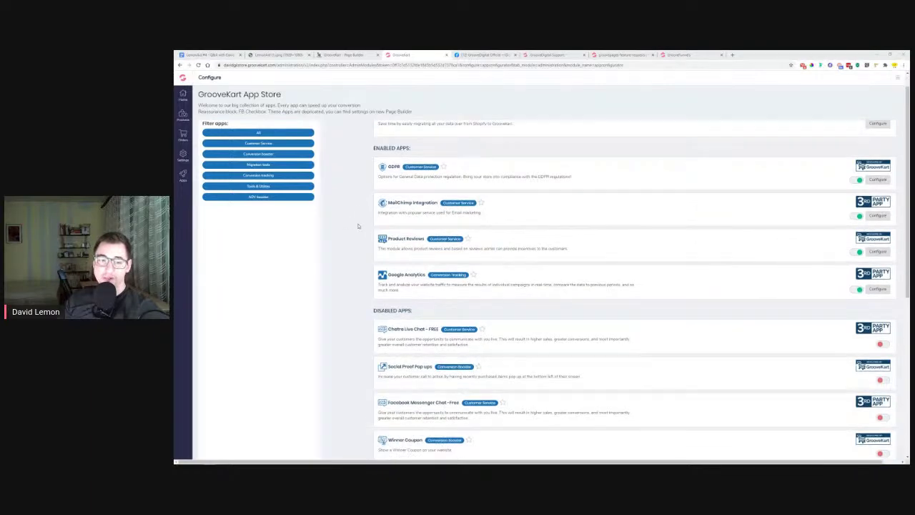
{"action": "scroll", "coordinate": [358, 226], "scroll_direction": "down", "scroll_amount": 3}
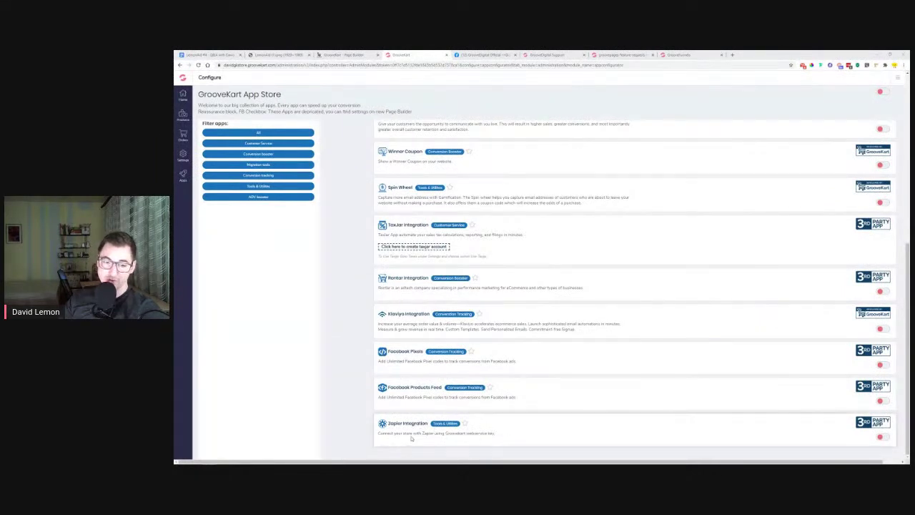
{"action": "scroll", "coordinate": [358, 343], "scroll_direction": "up", "scroll_amount": 10}
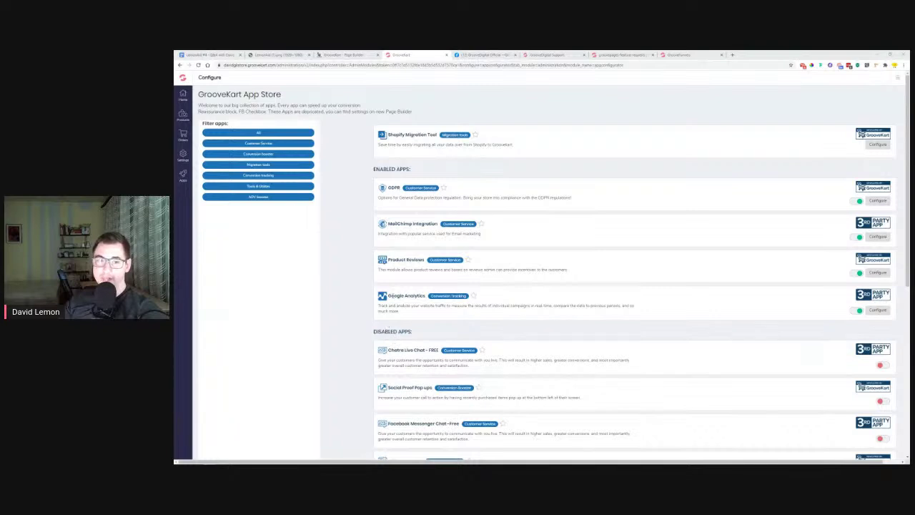
{"action": "left_click", "coordinate": [879, 237]}
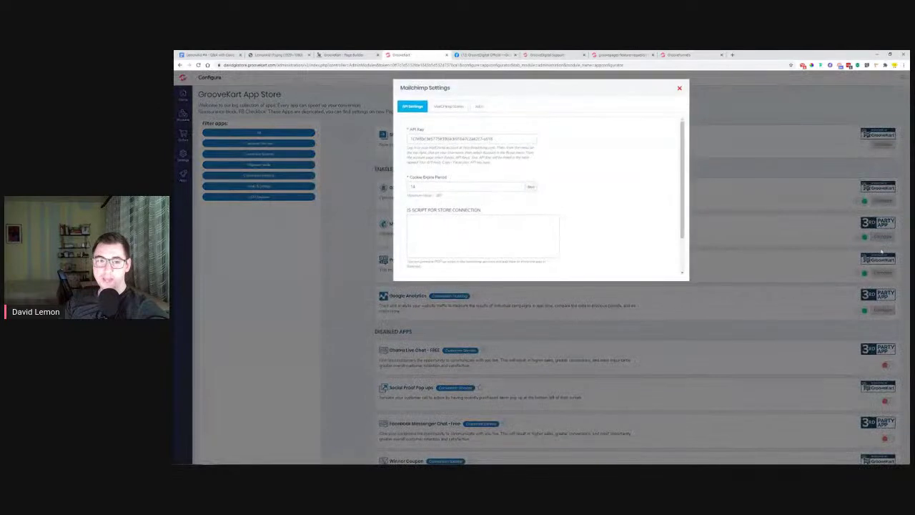
Check the MailChimp API key and Stores list, cancel adding a new store, and return to the builder
{"action": "left_click_drag", "start_coordinate": [502, 139], "coordinate": [406, 136]}
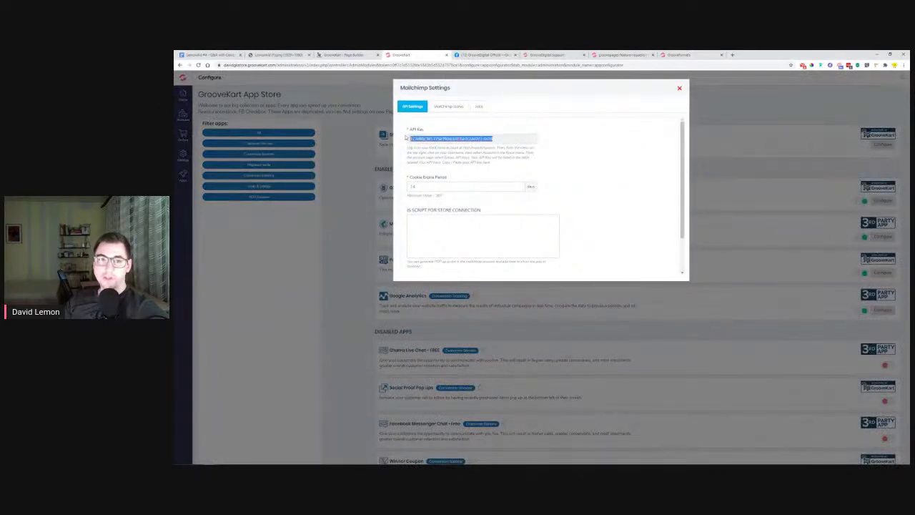
{"action": "left_click", "coordinate": [447, 107]}
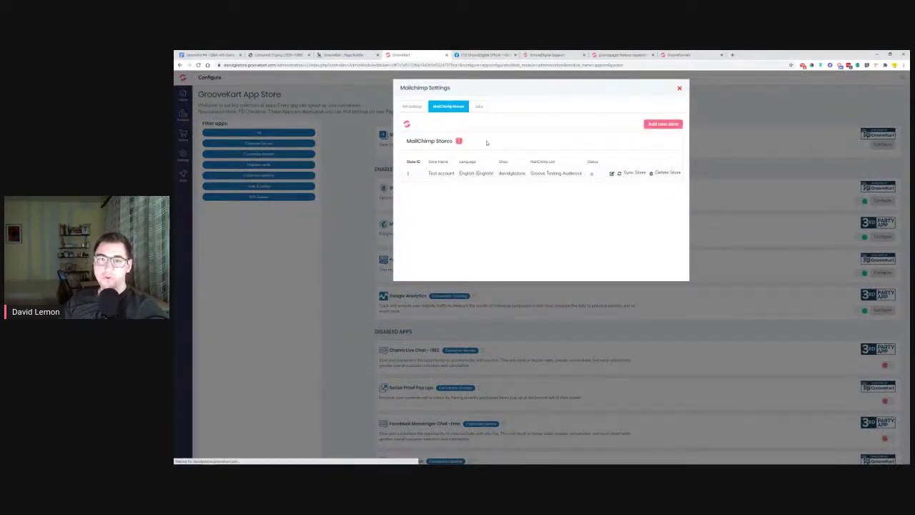
{"action": "left_click", "coordinate": [664, 124]}
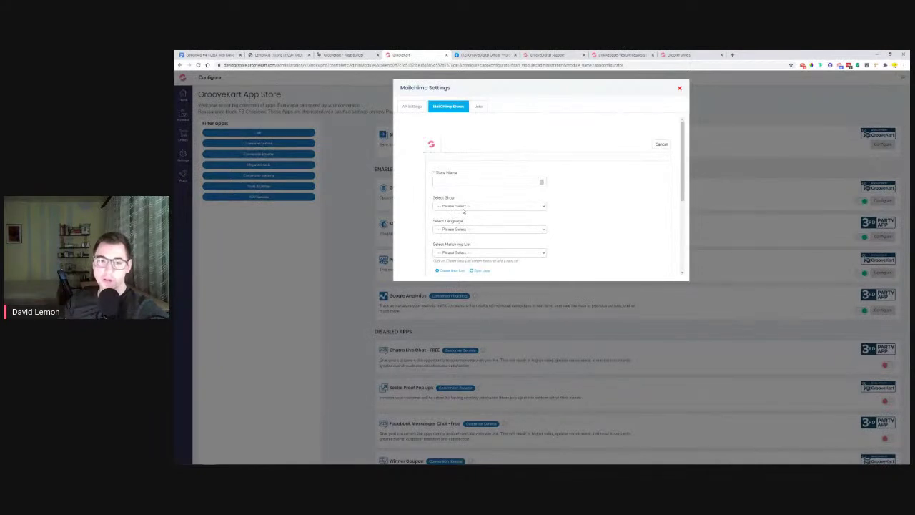
{"action": "left_click", "coordinate": [470, 252]}
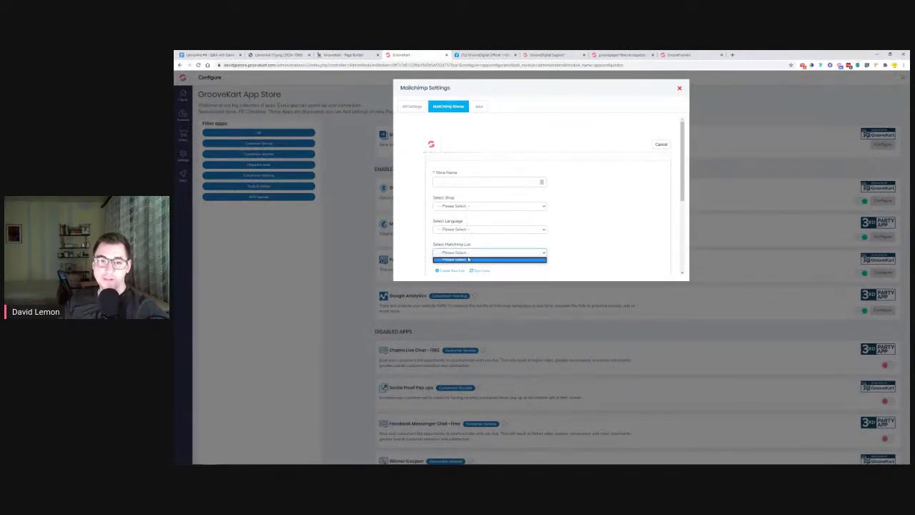
{"action": "left_click", "coordinate": [611, 170]}
{"action": "left_click", "coordinate": [662, 146]}
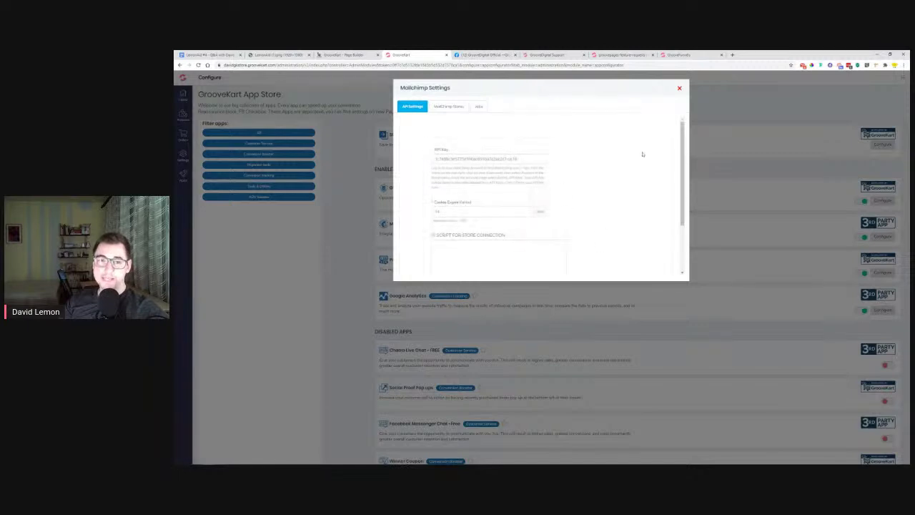
{"action": "left_click", "coordinate": [360, 53]}
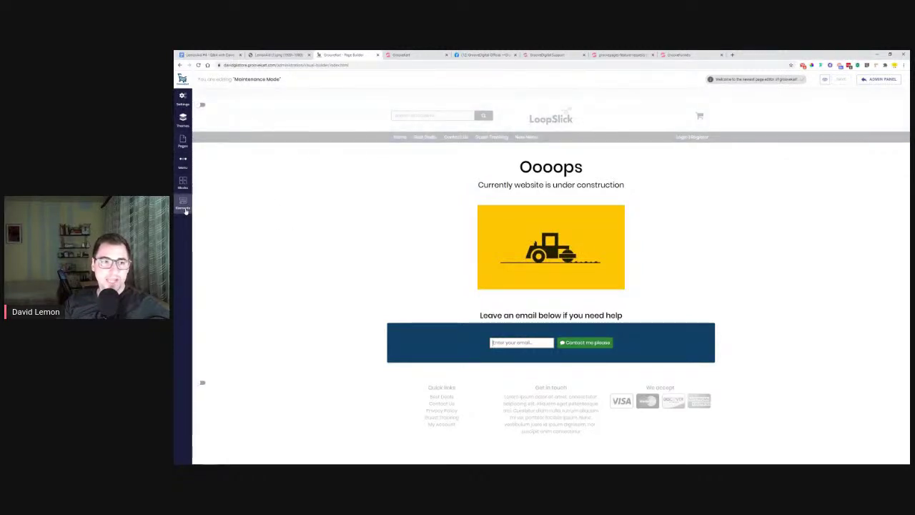
Drag an HTML Code element from Elements > Content above the construction image
{"action": "left_click", "coordinate": [184, 204]}
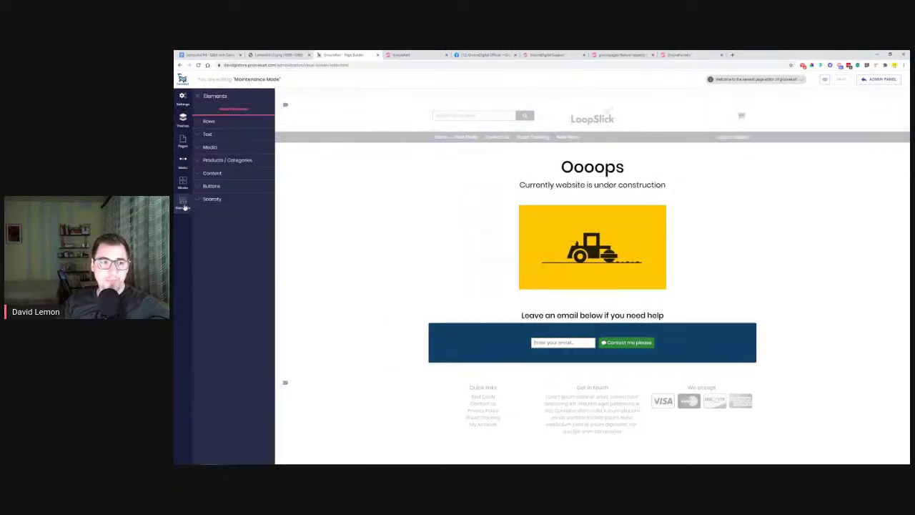
{"action": "left_click", "coordinate": [212, 173]}
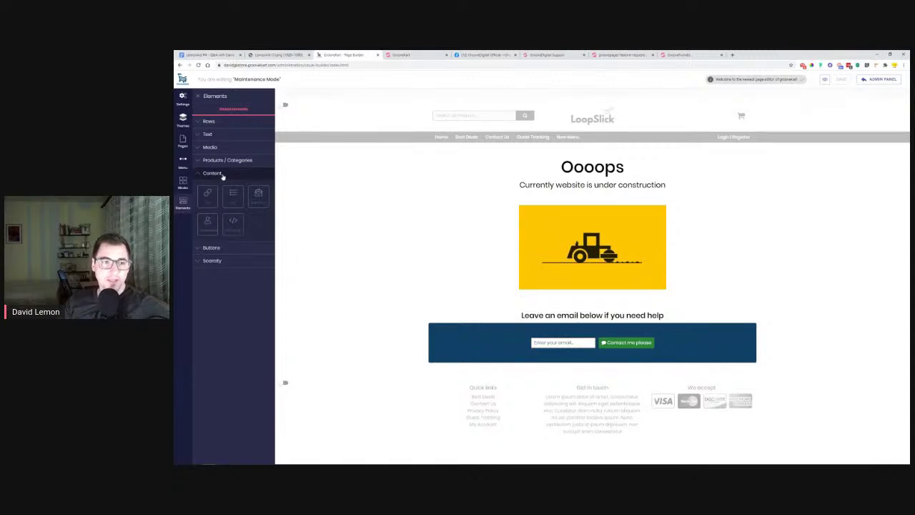
{"action": "left_click_drag", "start_coordinate": [232, 223], "coordinate": [602, 216]}
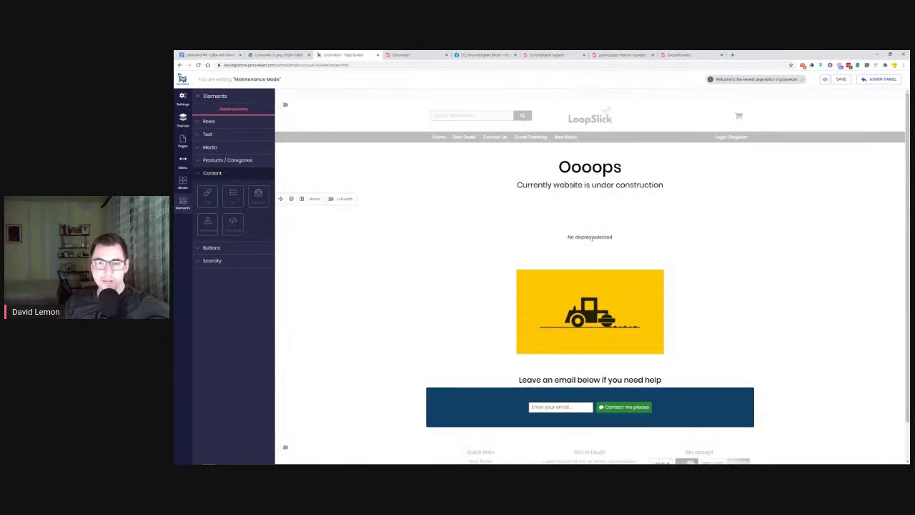
Open the HTML block's Html Code settings box, then open a new browser tab
{"action": "left_click", "coordinate": [291, 198]}
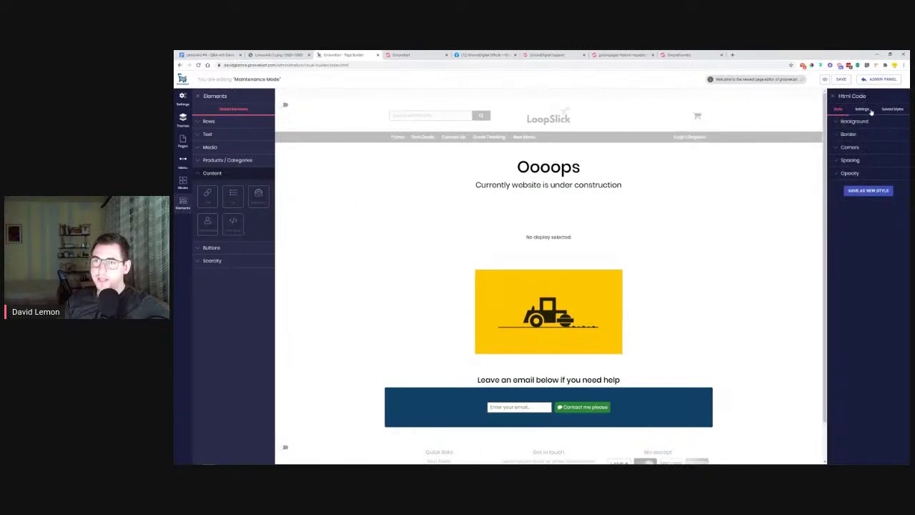
{"action": "left_click", "coordinate": [870, 111]}
{"action": "left_click", "coordinate": [844, 124]}
{"action": "left_click", "coordinate": [864, 163]}
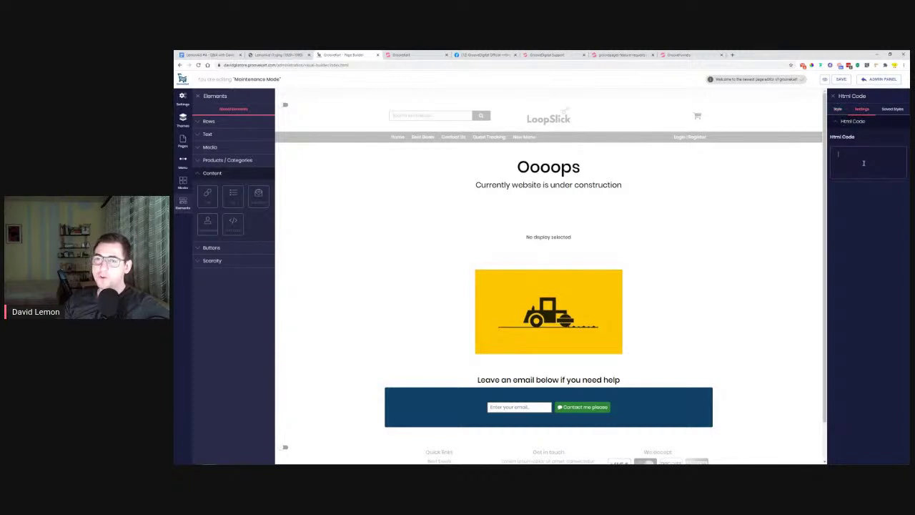
{"action": "left_click", "coordinate": [732, 55]}
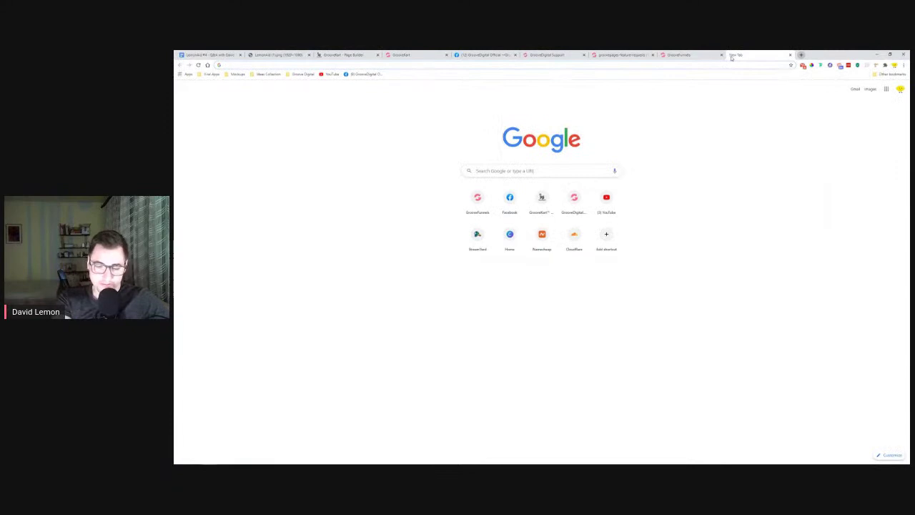
Search Google for 'html' and open the W3Schools HTML Forms page
{"action": "type", "text": "html"}
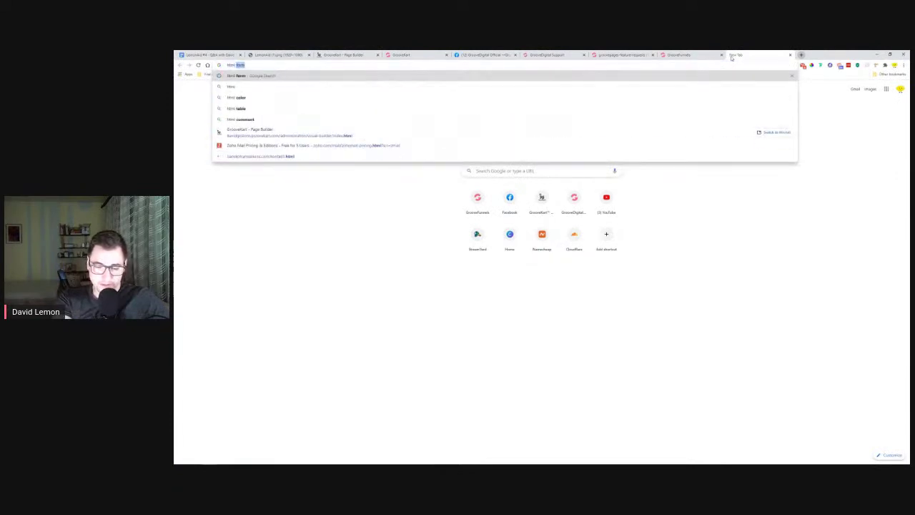
{"action": "key", "text": "Return"}
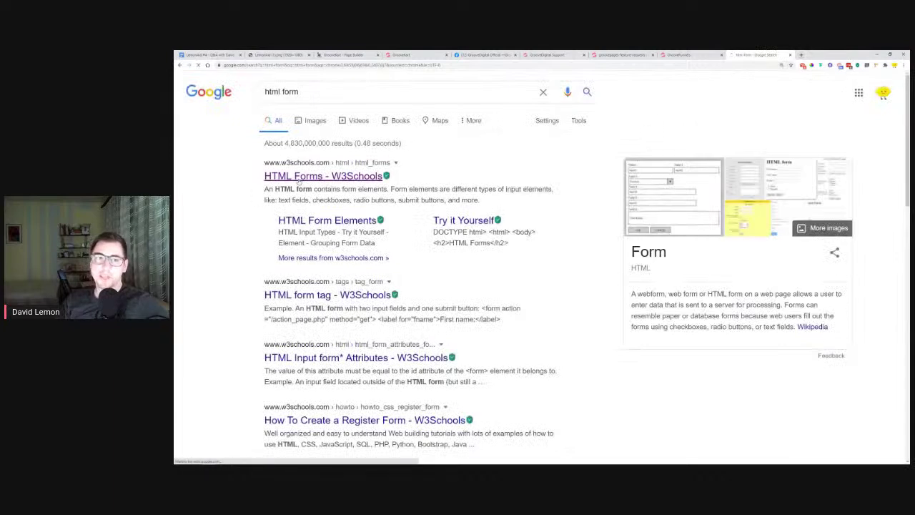
{"action": "left_click", "coordinate": [299, 179]}
Copy the first-name/last-name example form code and bring it back to the Html Code box
{"action": "left_click_drag", "start_coordinate": [252, 200], "coordinate": [270, 221]}
{"action": "left_click", "coordinate": [377, 229]}
{"action": "scroll", "coordinate": [377, 229], "scroll_direction": "down", "scroll_amount": 4}
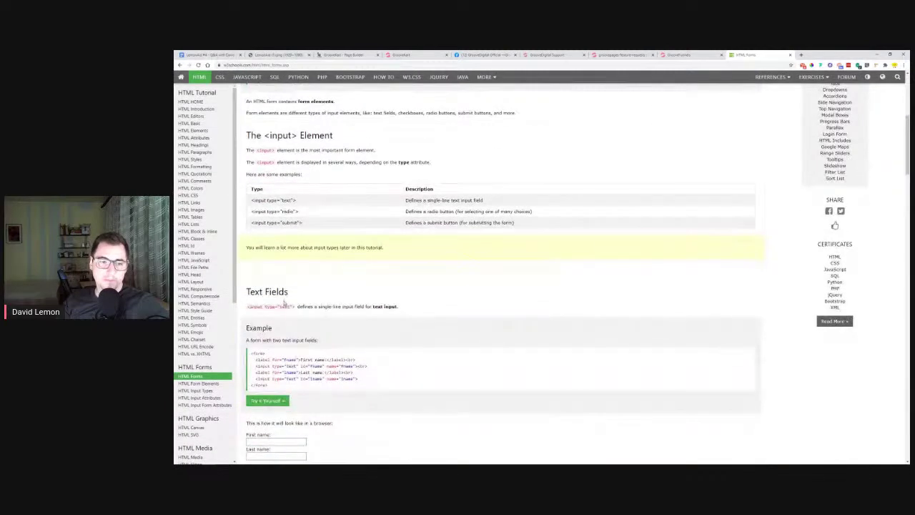
{"action": "left_click_drag", "start_coordinate": [250, 353], "coordinate": [279, 385]}
{"action": "right_click", "coordinate": [275, 363]}
{"action": "left_click", "coordinate": [288, 369]}
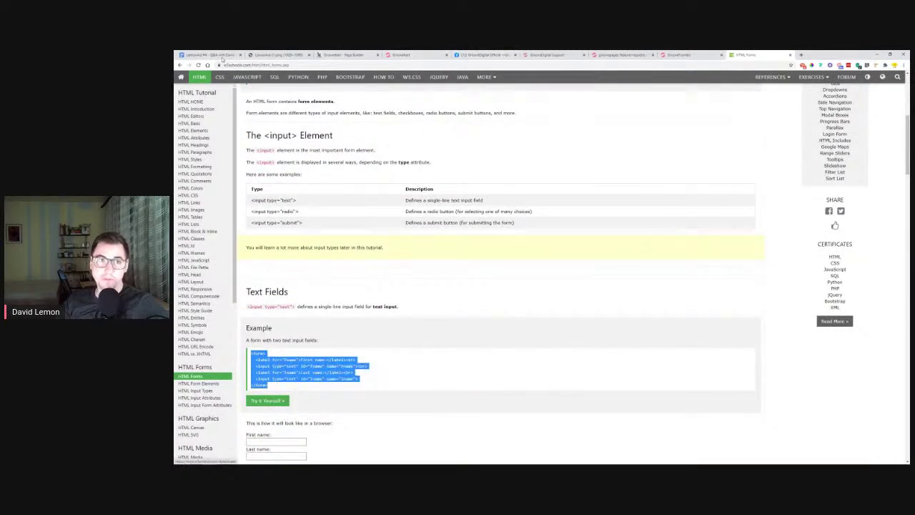
{"action": "left_click", "coordinate": [344, 55]}
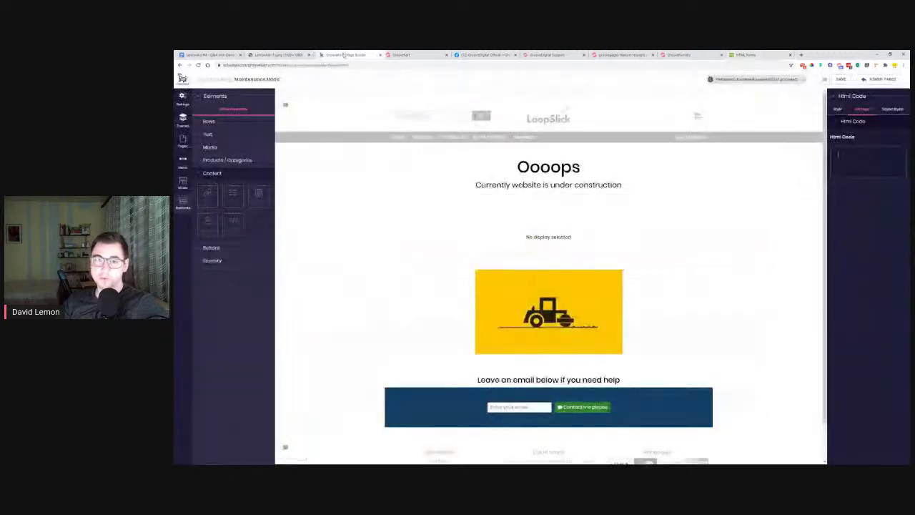
{"action": "right_click", "coordinate": [834, 160]}
Paste the form code into the Html Code box, then close the Elements and code settings panels
{"action": "left_click", "coordinate": [869, 207]}
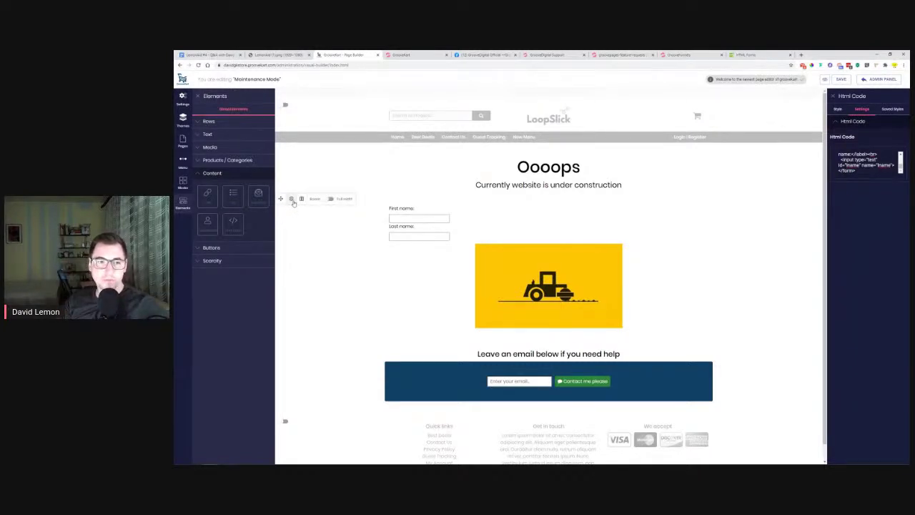
{"action": "left_click", "coordinate": [198, 96]}
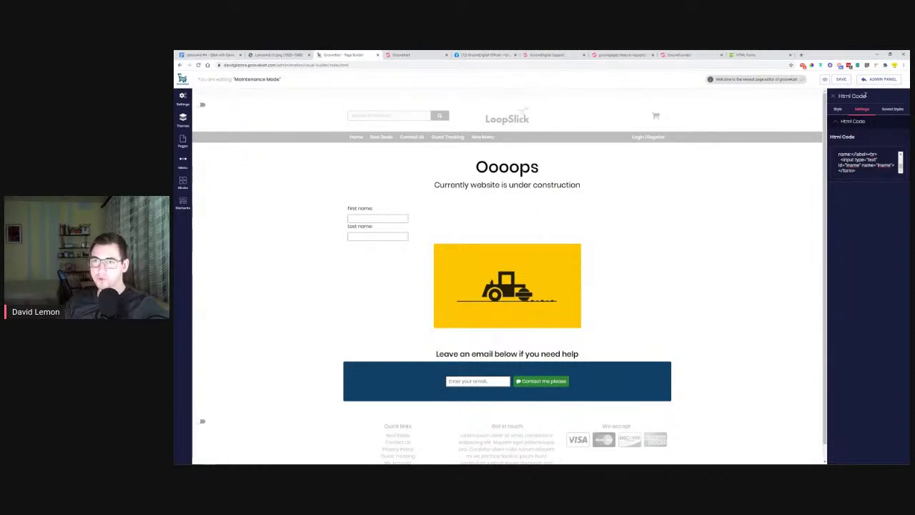
{"action": "left_click", "coordinate": [833, 96]}
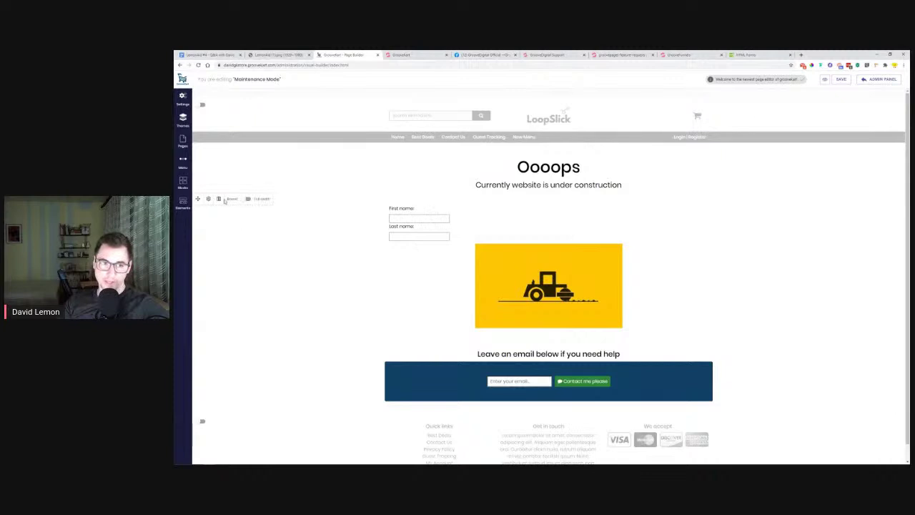
Set the form row to Full width and bring up the Blocks category list
{"action": "left_click", "coordinate": [208, 200]}
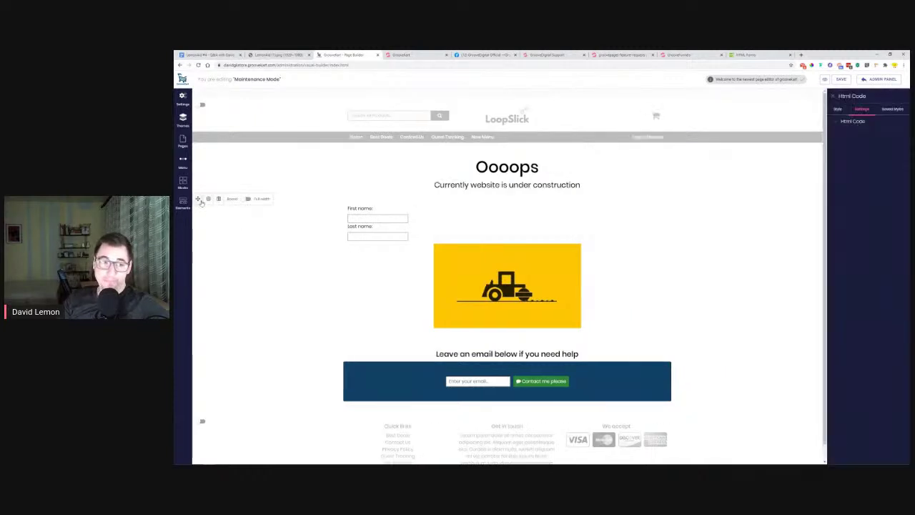
{"action": "left_click", "coordinate": [246, 200]}
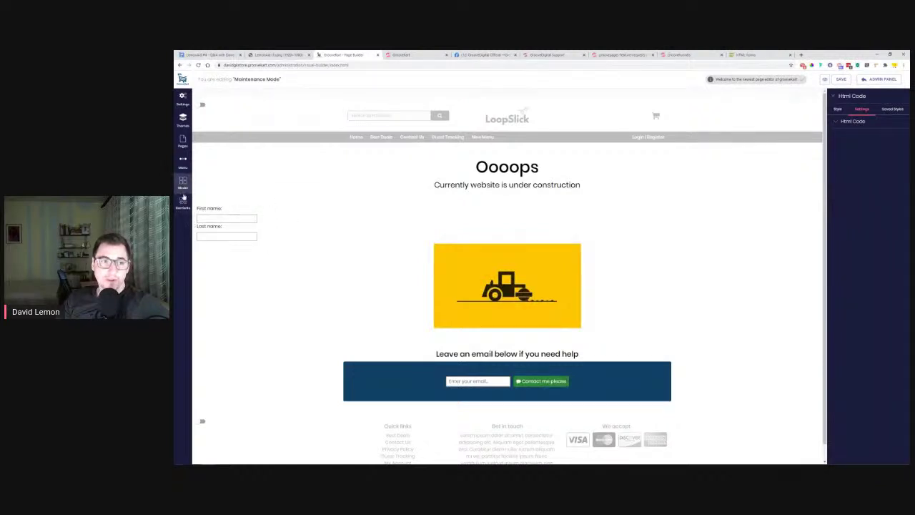
{"action": "left_click", "coordinate": [183, 183]}
Add a three-column headline block from Common blocks and move the name form into its middle column
{"action": "left_click", "coordinate": [220, 121]}
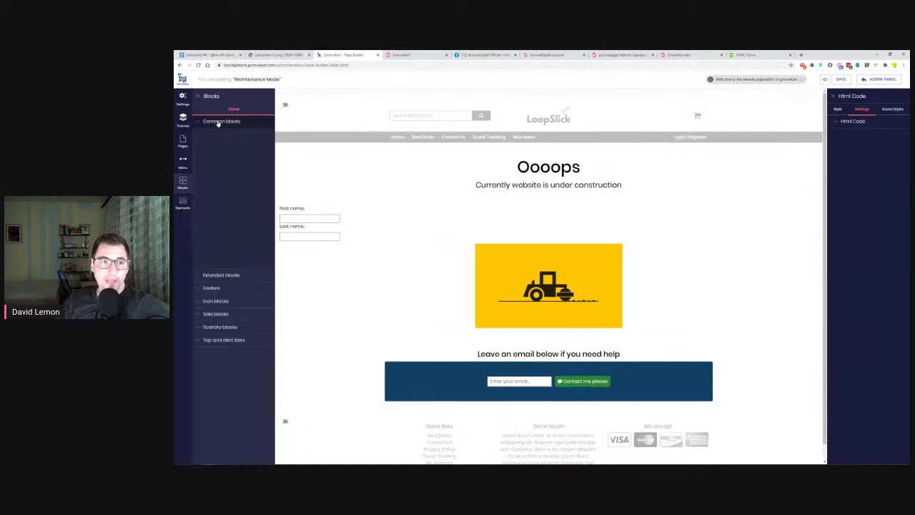
{"action": "left_click_drag", "start_coordinate": [229, 155], "coordinate": [565, 227]}
{"action": "left_click_drag", "start_coordinate": [281, 284], "coordinate": [551, 244]}
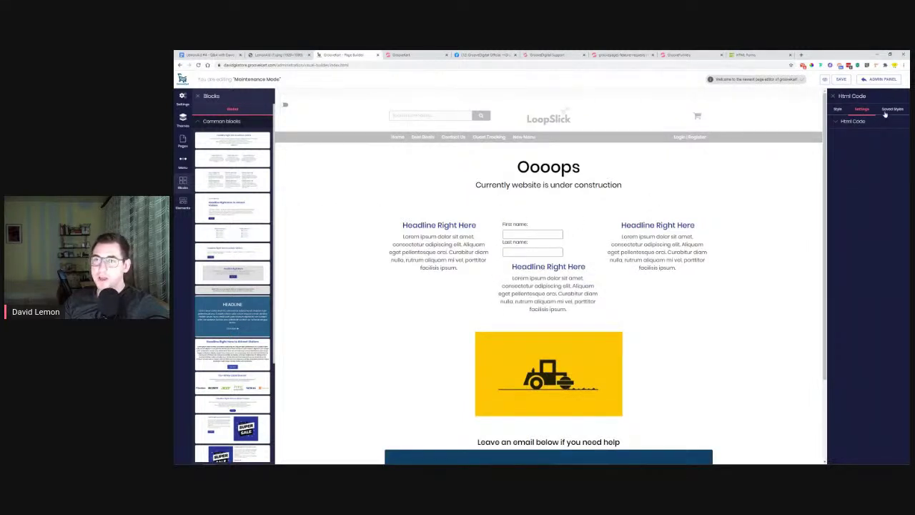
View the HTML code's style spacing settings and hide the block list
{"action": "left_click", "coordinate": [840, 110]}
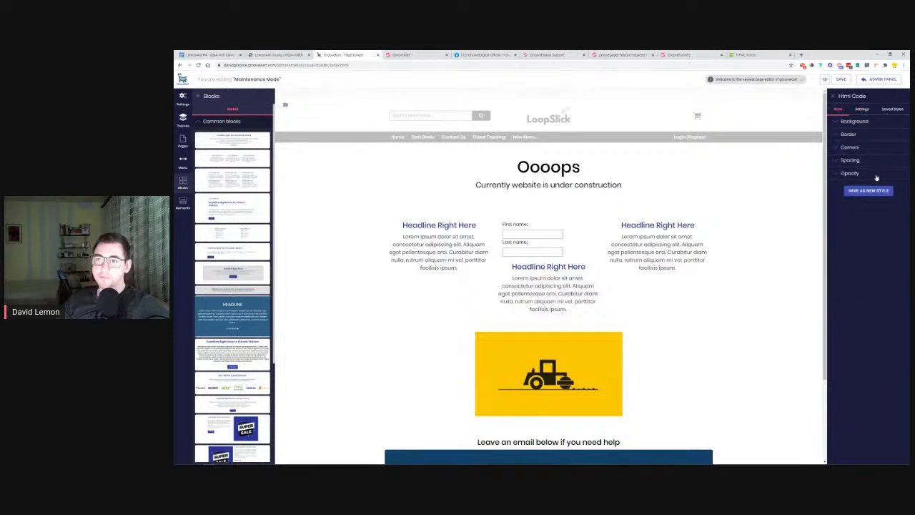
{"action": "left_click", "coordinate": [850, 160]}
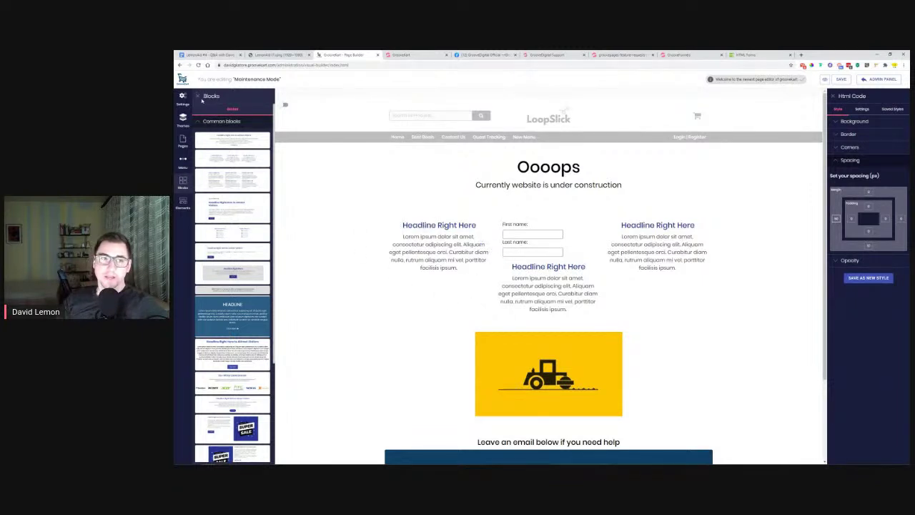
{"action": "left_click", "coordinate": [198, 95]}
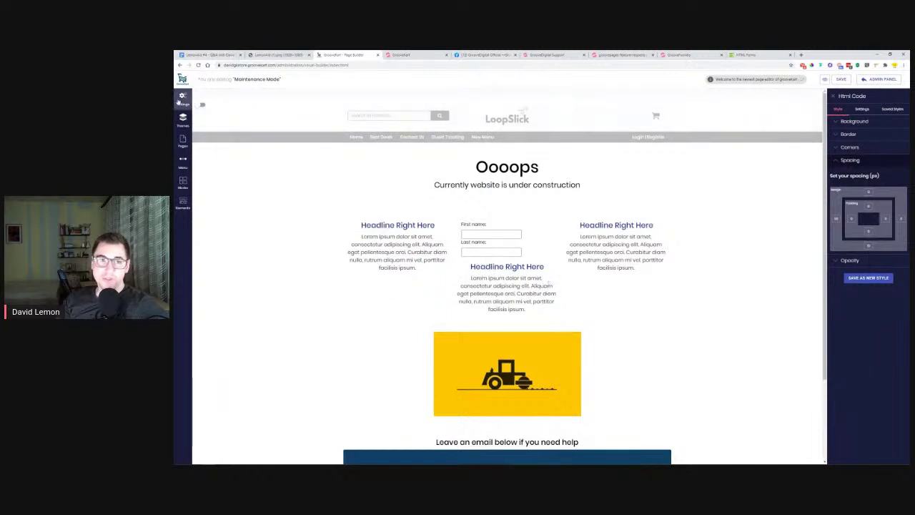
In the GrooveKart admin, close the Mailchimp Settings dialog and open the store Settings page
{"action": "left_click", "coordinate": [402, 54]}
{"action": "left_click", "coordinate": [679, 88]}
{"action": "left_click", "coordinate": [184, 159]}
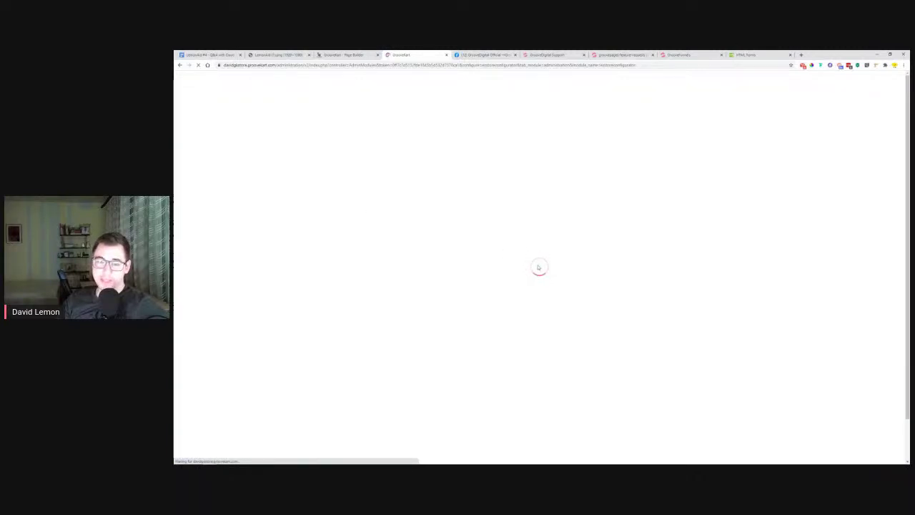
Browse GrooveKart settings down to Disable My Store and the Apps list, then return to the Q&A document
{"action": "scroll", "coordinate": [538, 269], "scroll_direction": "down", "scroll_amount": 2}
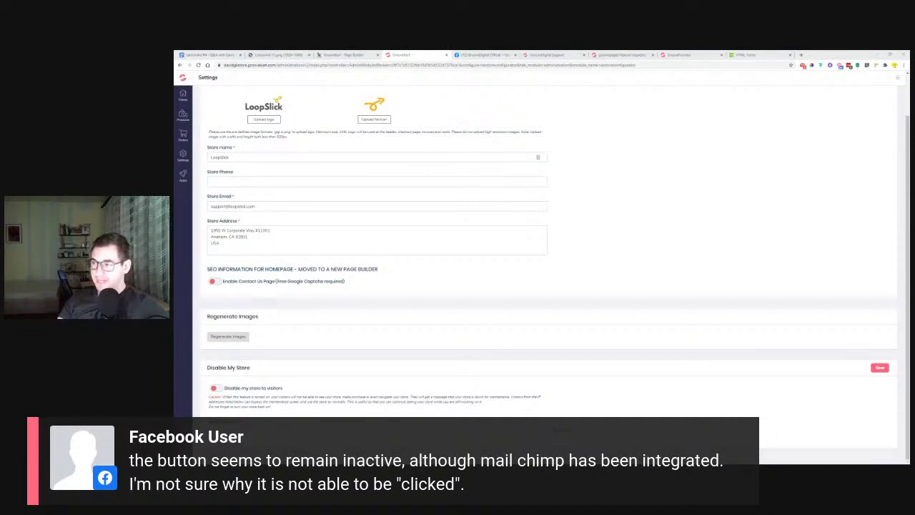
{"action": "left_click", "coordinate": [343, 54]}
{"action": "left_click", "coordinate": [402, 54]}
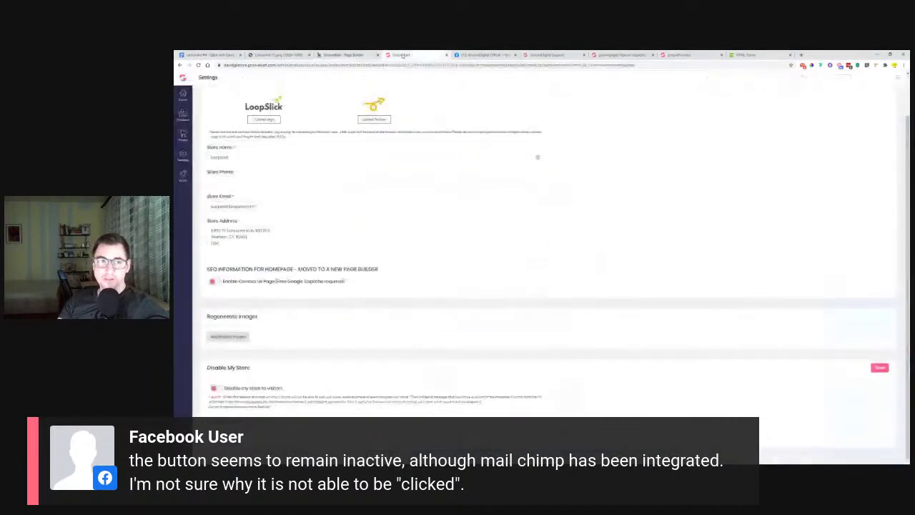
{"action": "left_click", "coordinate": [183, 175]}
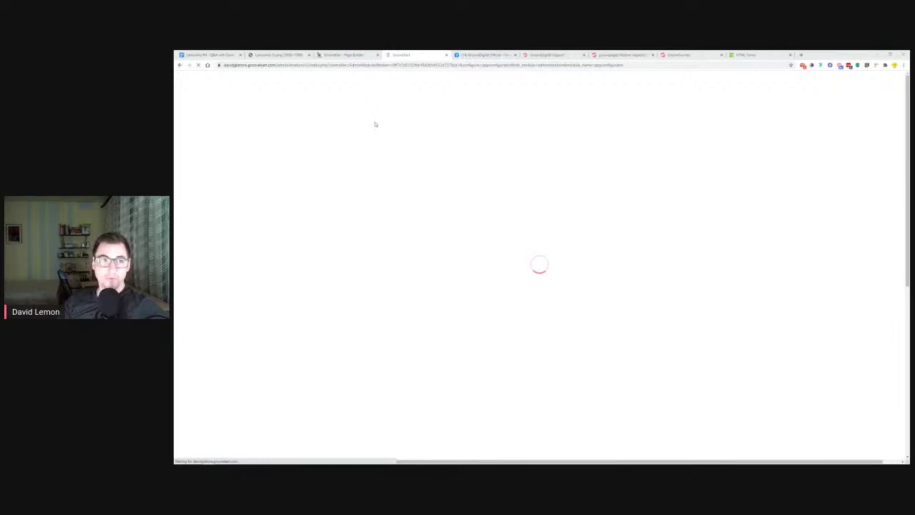
{"action": "left_click", "coordinate": [204, 54]}
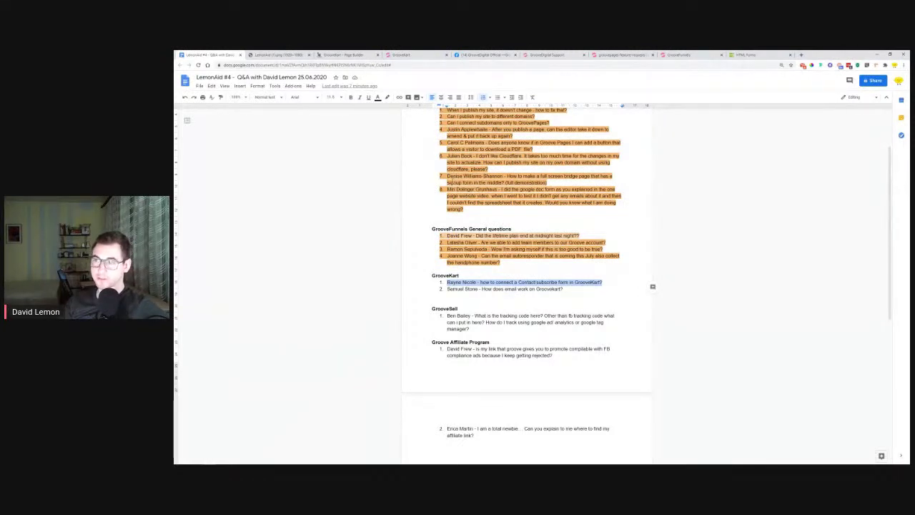
Highlight the first GrooveKart question in orange, then switch back to the GrooveKart App Store admin
{"action": "left_click", "coordinate": [389, 98]}
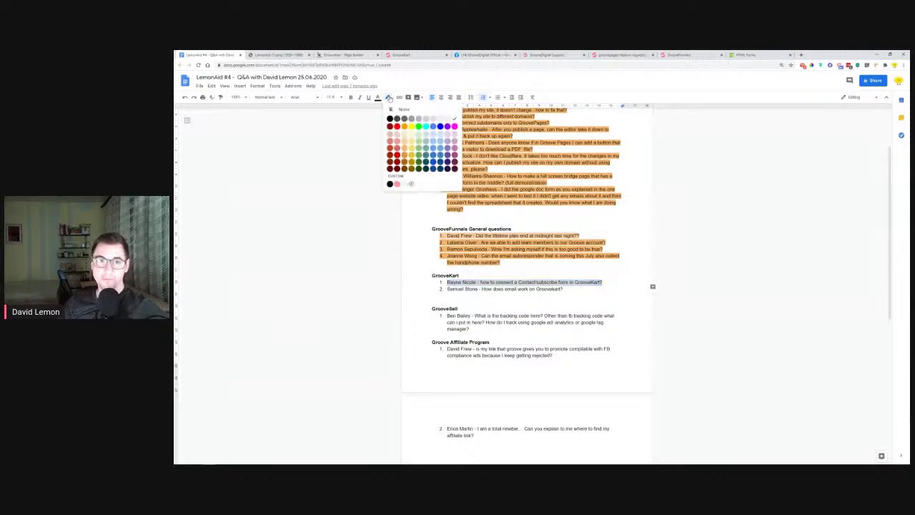
{"action": "left_click", "coordinate": [405, 148]}
{"action": "left_click", "coordinate": [486, 289]}
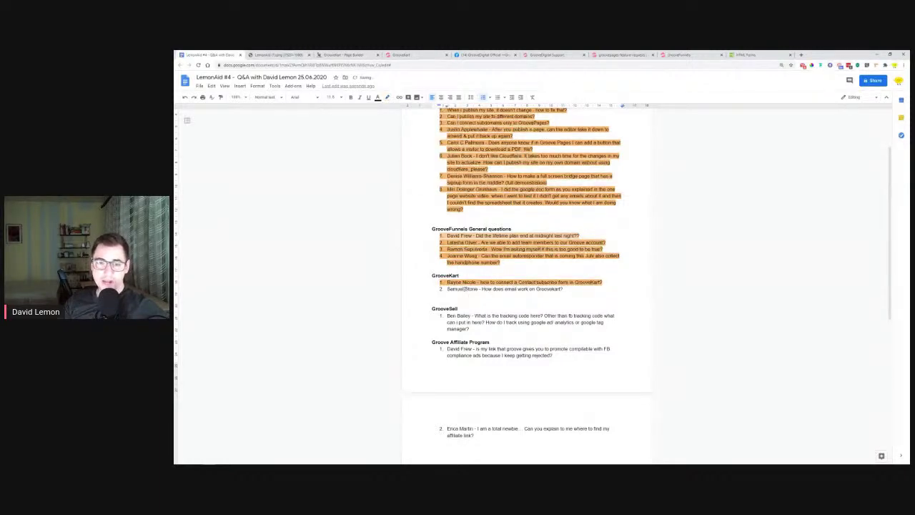
{"action": "left_click_drag", "start_coordinate": [465, 289], "coordinate": [565, 289]}
{"action": "left_click", "coordinate": [565, 290]}
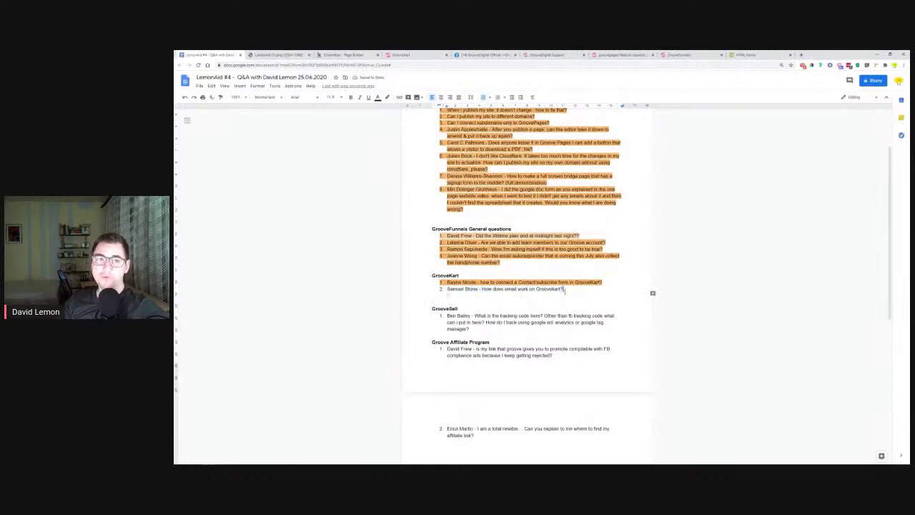
{"action": "left_click", "coordinate": [351, 54]}
{"action": "left_click", "coordinate": [404, 55]}
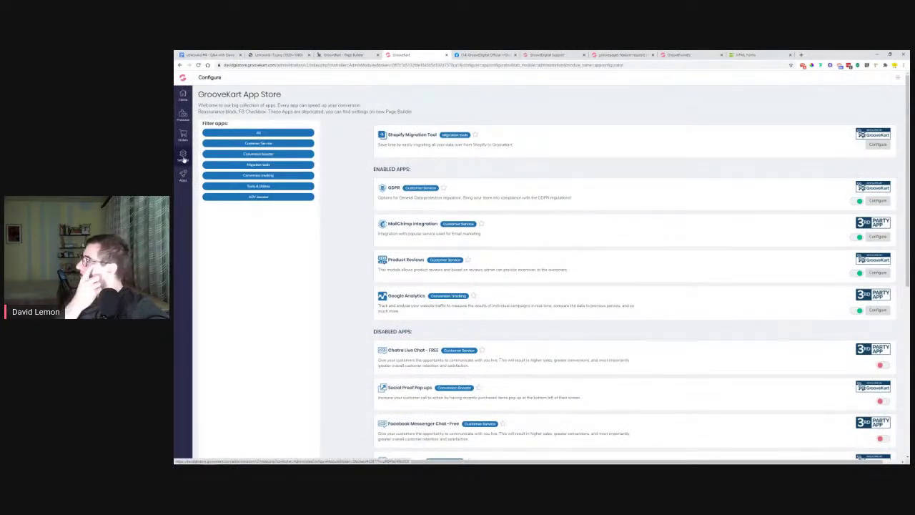
Open GrooveKart's Domain settings and try saving a new MX DNS record
{"action": "left_click", "coordinate": [184, 159]}
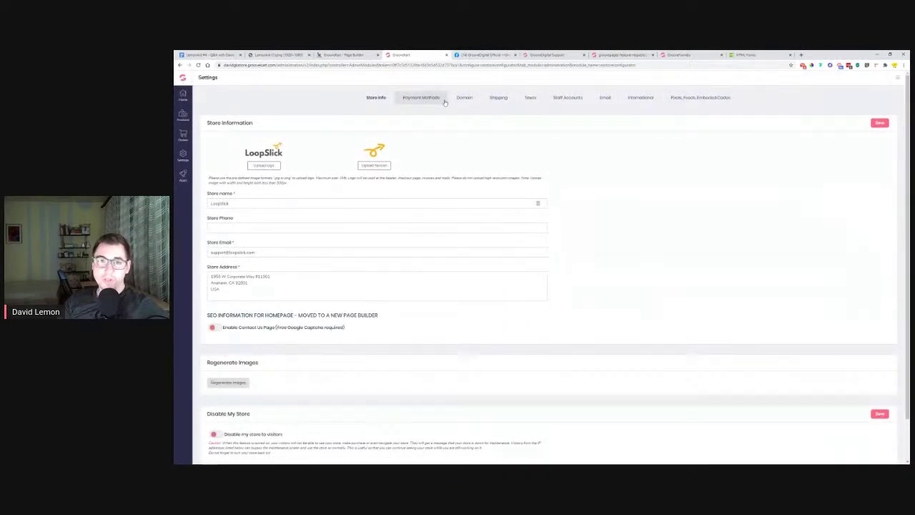
{"action": "left_click", "coordinate": [465, 100]}
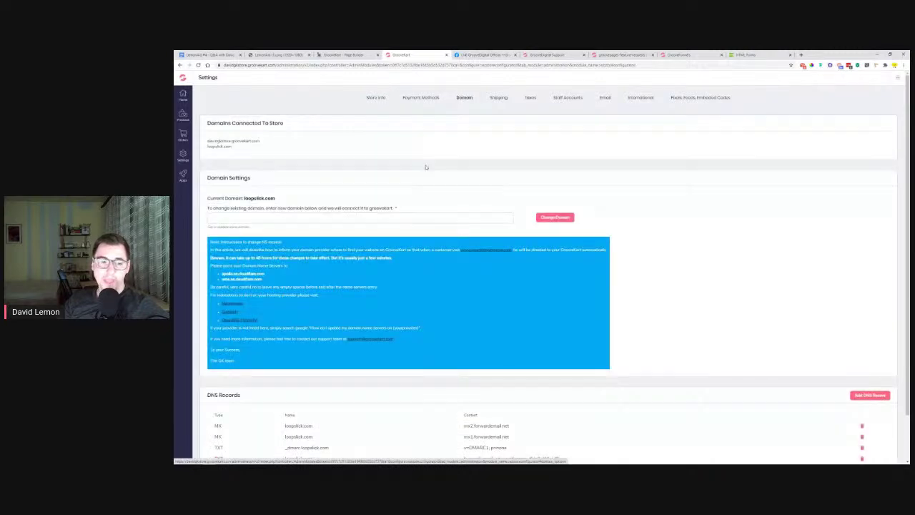
{"action": "scroll", "coordinate": [246, 334], "scroll_direction": "down", "scroll_amount": 1}
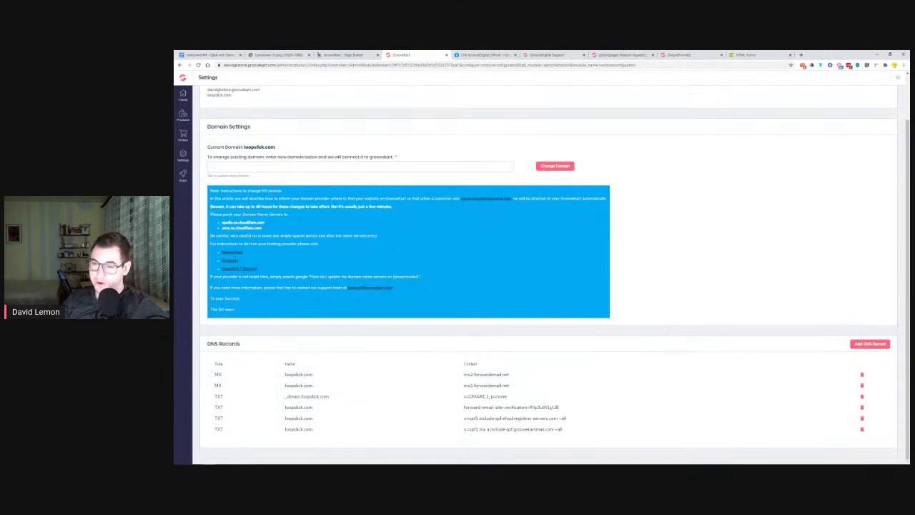
{"action": "left_click", "coordinate": [870, 344]}
{"action": "scroll", "coordinate": [470, 390], "scroll_direction": "down", "scroll_amount": 1}
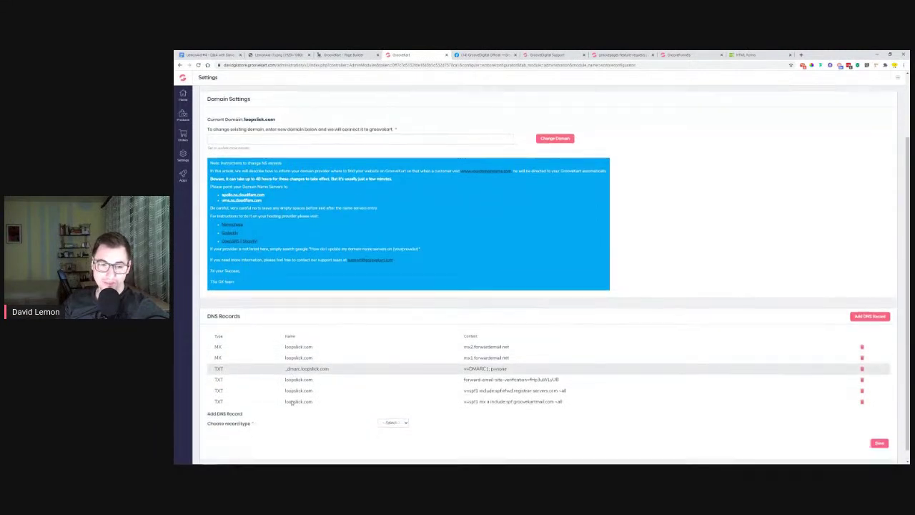
{"action": "left_click", "coordinate": [392, 411]}
{"action": "left_click", "coordinate": [388, 430]}
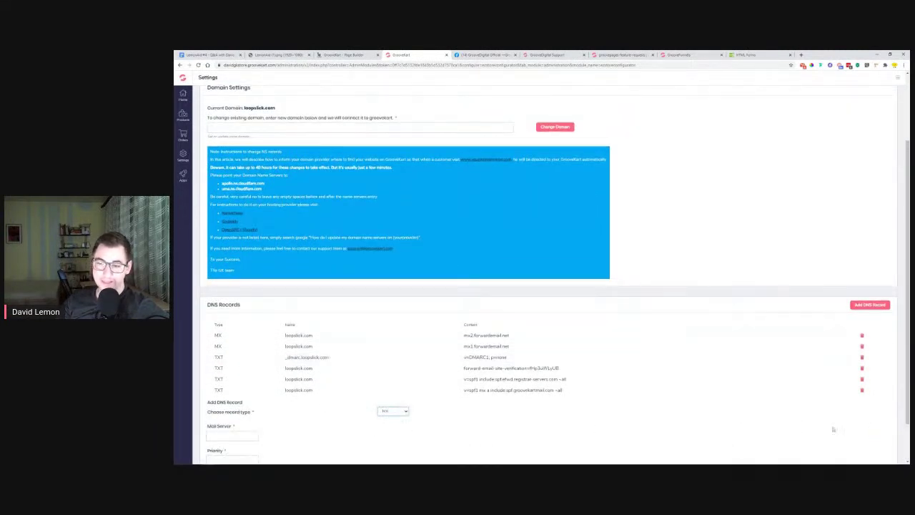
{"action": "scroll", "coordinate": [313, 429], "scroll_direction": "down", "scroll_amount": 1}
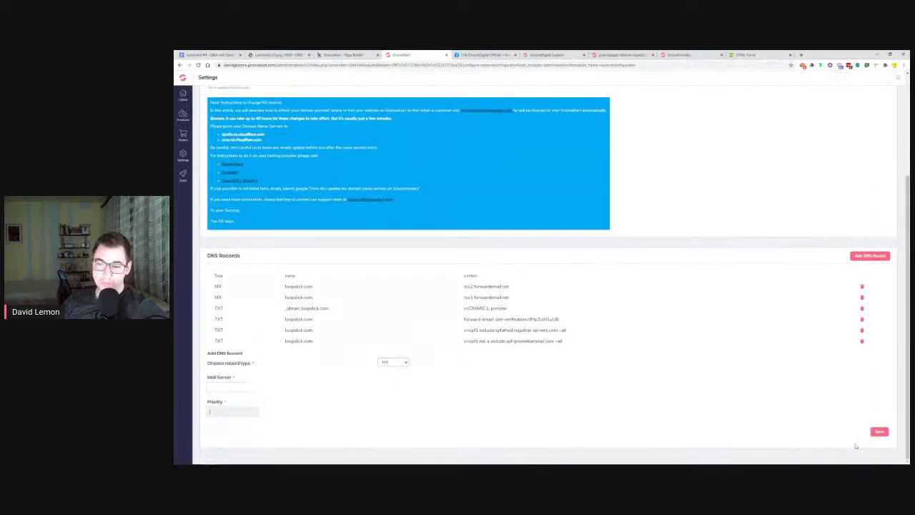
{"action": "left_click", "coordinate": [879, 431]}
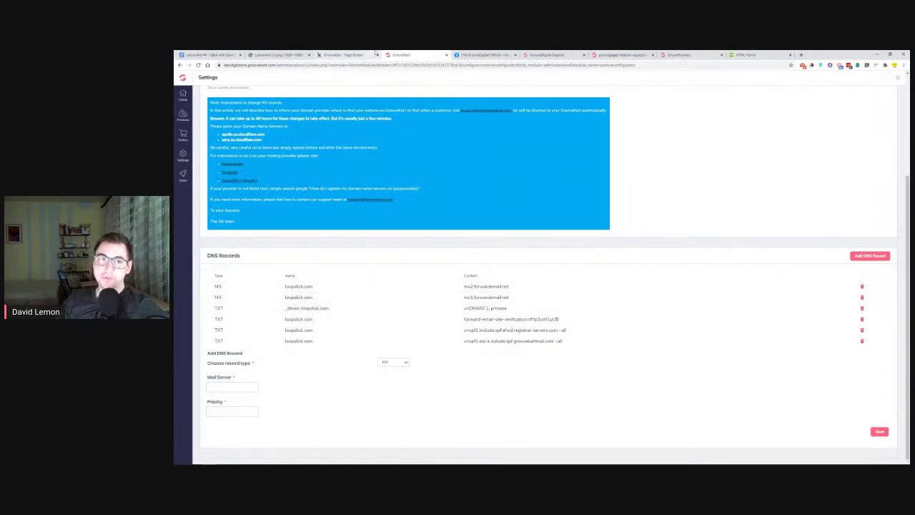
Glance at the Q&A document, then go to the GrooveDigital Support knowledge base
{"action": "left_click", "coordinate": [209, 55]}
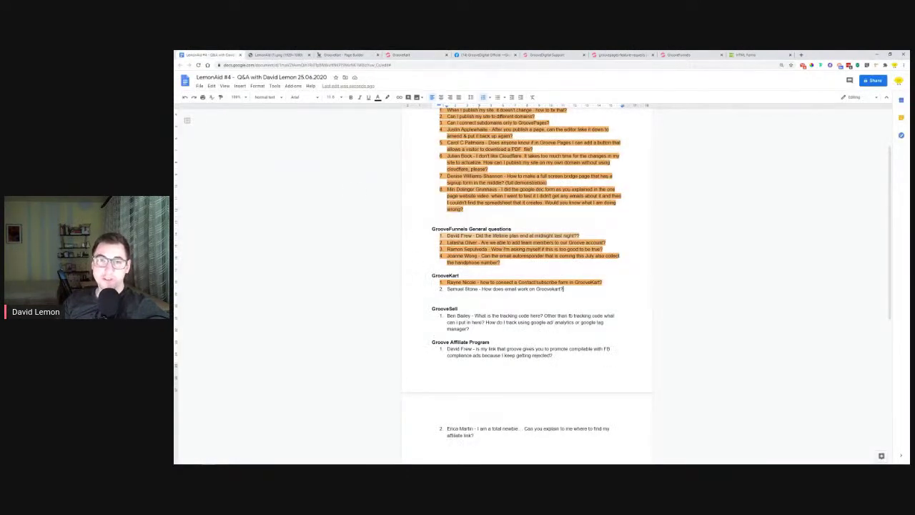
{"action": "left_click", "coordinate": [404, 54]}
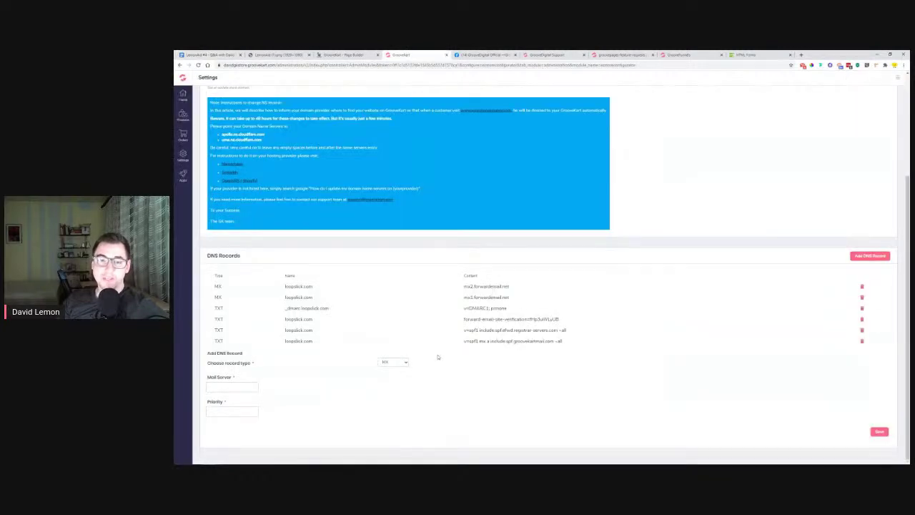
{"action": "scroll", "coordinate": [407, 347], "scroll_direction": "up", "scroll_amount": 3}
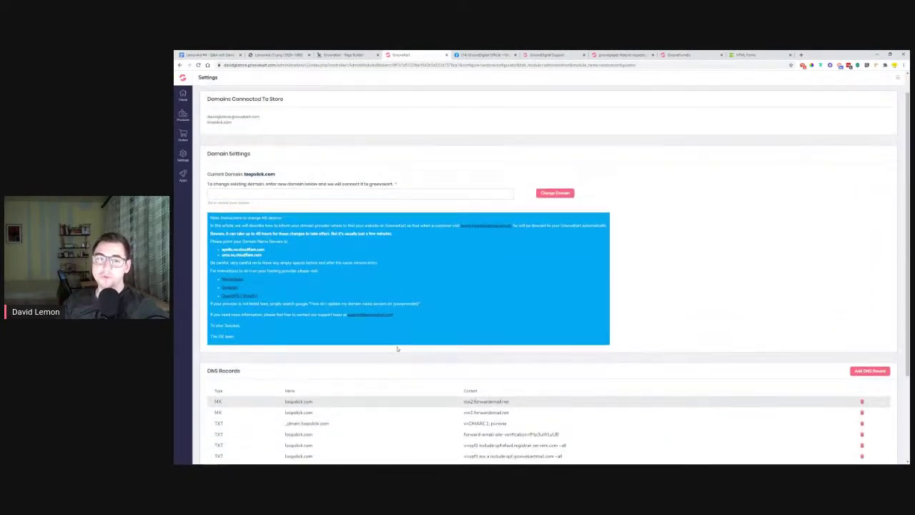
{"action": "left_click", "coordinate": [564, 55]}
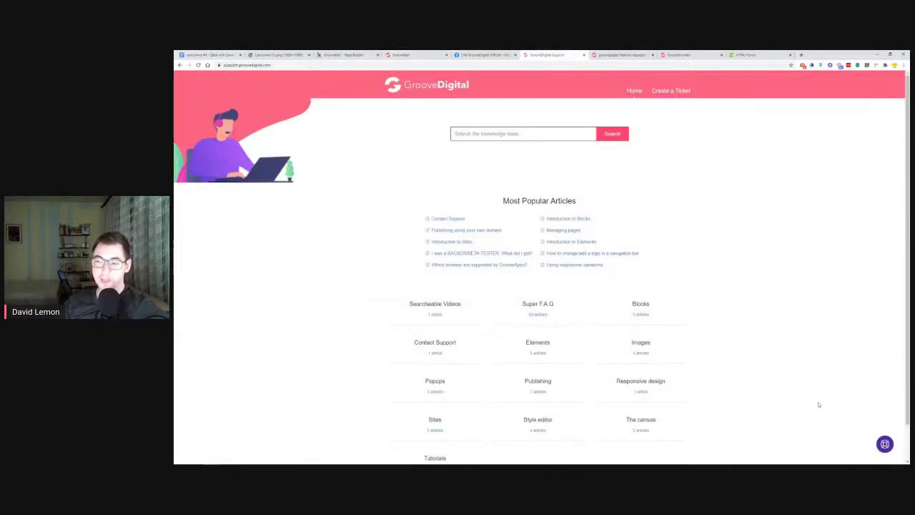
Return to the LemonAid Q&A document and select the GrooveKart email question
{"action": "left_click", "coordinate": [193, 54]}
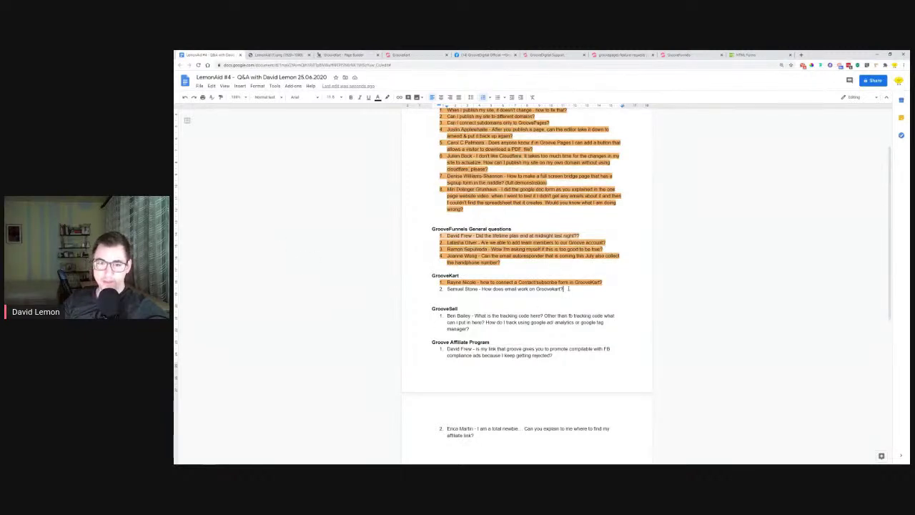
{"action": "left_click_drag", "start_coordinate": [568, 289], "coordinate": [447, 289]}
Give the selected GrooveKart email question an orange highlight
{"action": "left_click", "coordinate": [387, 97]}
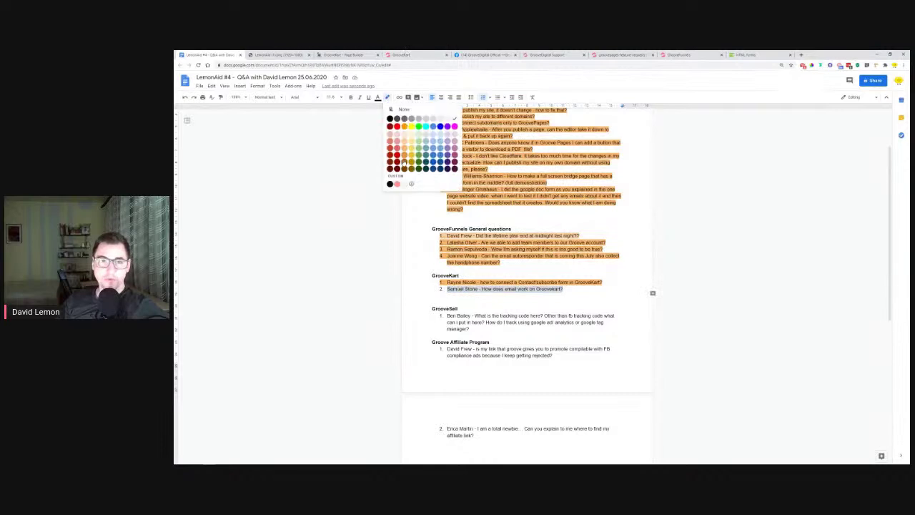
{"action": "left_click", "coordinate": [404, 163]}
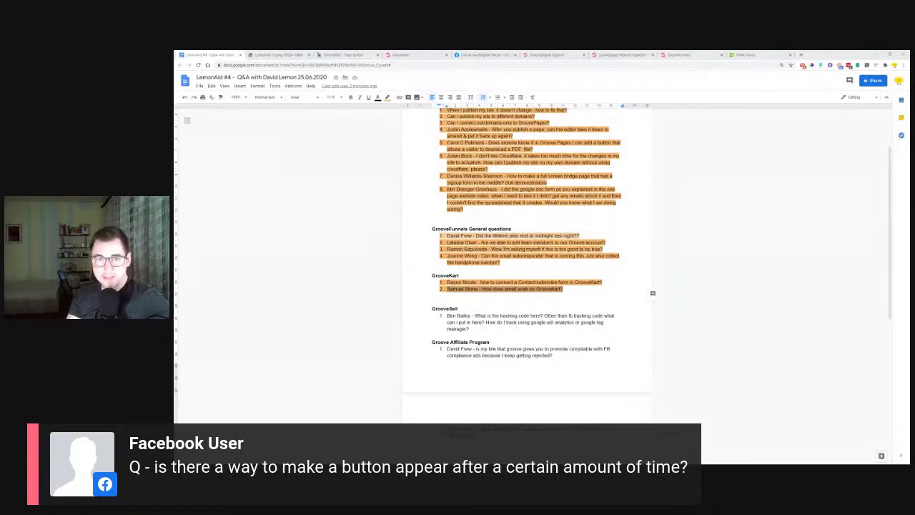
{"action": "left_click", "coordinate": [624, 55]}
Submit a post titled 'delay', then delete that accidental post
{"action": "triple_click", "coordinate": [425, 151]}
{"action": "type", "text": "delay"}
{"action": "key", "text": "Return"}
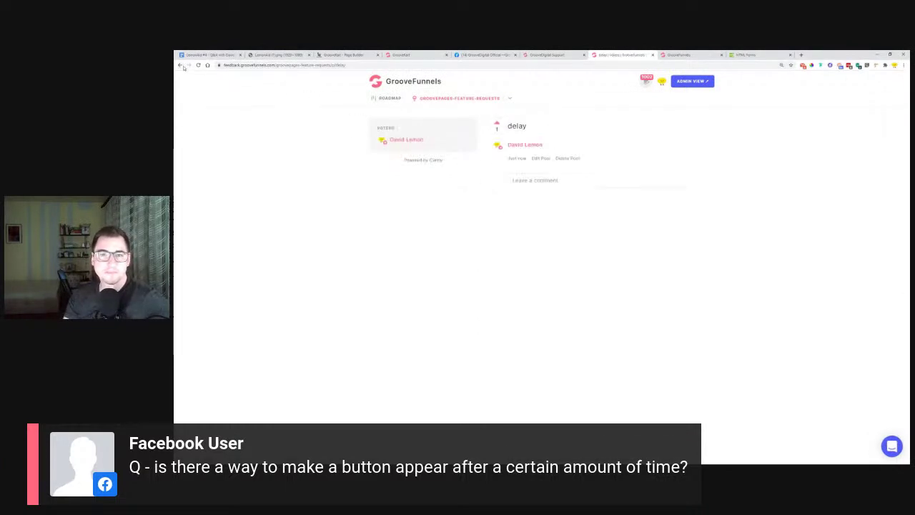
{"action": "left_click", "coordinate": [567, 158]}
{"action": "left_click", "coordinate": [587, 273]}
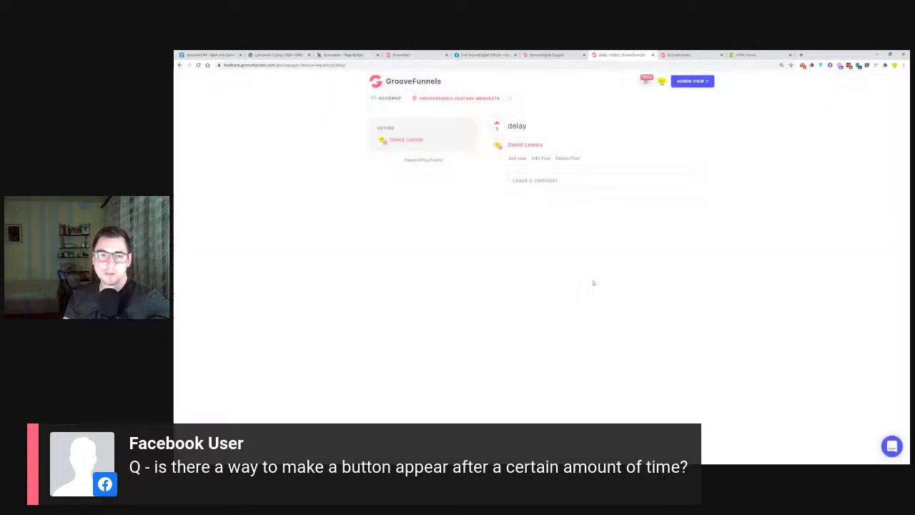
Enter 'appear' as a new post title and browse the matching suggested feature requests
{"action": "left_click", "coordinate": [403, 149]}
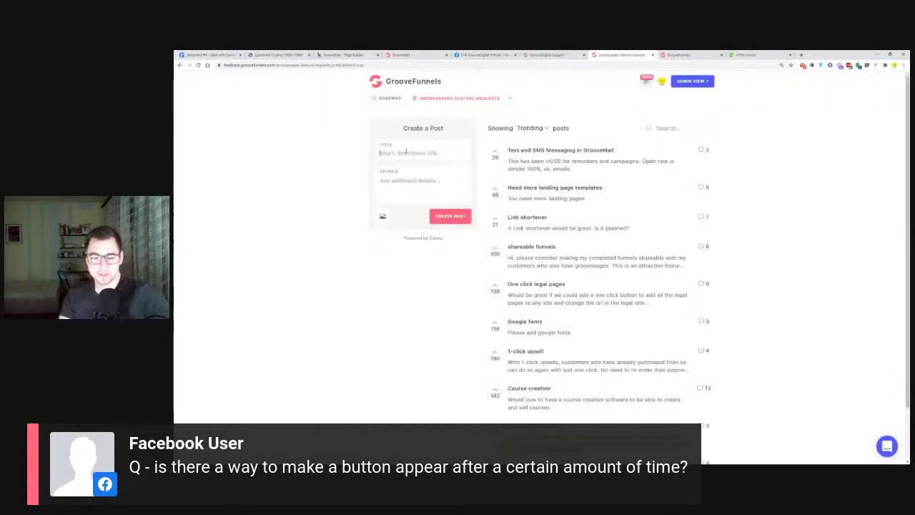
{"action": "type", "text": "delay"}
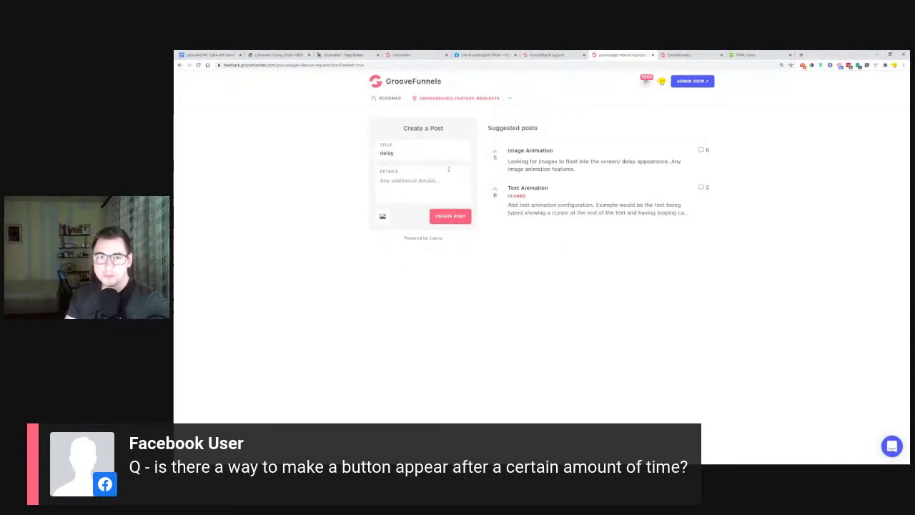
{"action": "left_click_drag", "start_coordinate": [406, 152], "coordinate": [356, 152]}
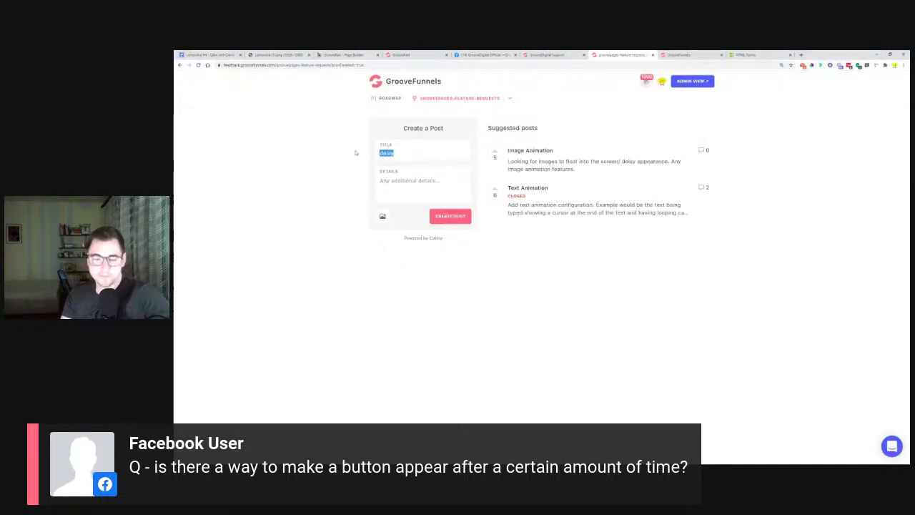
{"action": "type", "text": "appear"}
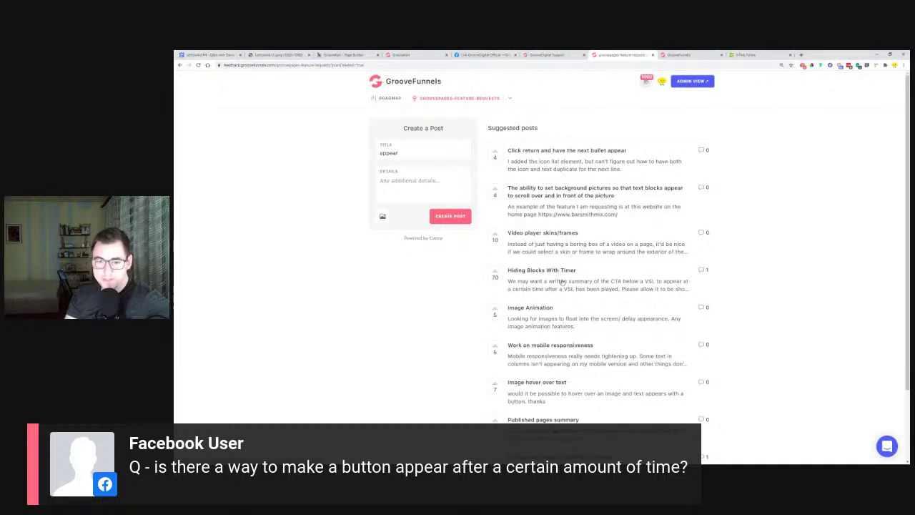
{"action": "scroll", "coordinate": [457, 313], "scroll_direction": "down", "scroll_amount": 2}
{"action": "scroll", "coordinate": [458, 315], "scroll_direction": "down", "scroll_amount": 1}
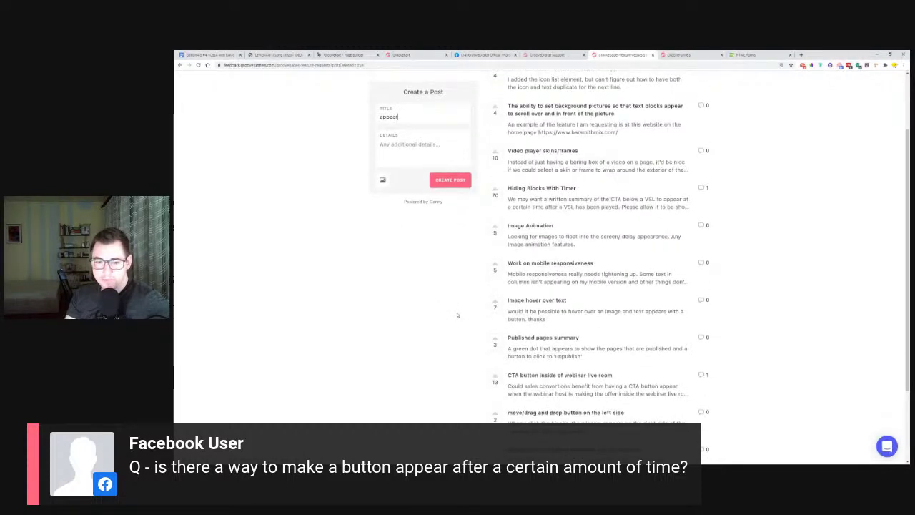
{"action": "scroll", "coordinate": [458, 316], "scroll_direction": "down", "scroll_amount": 2}
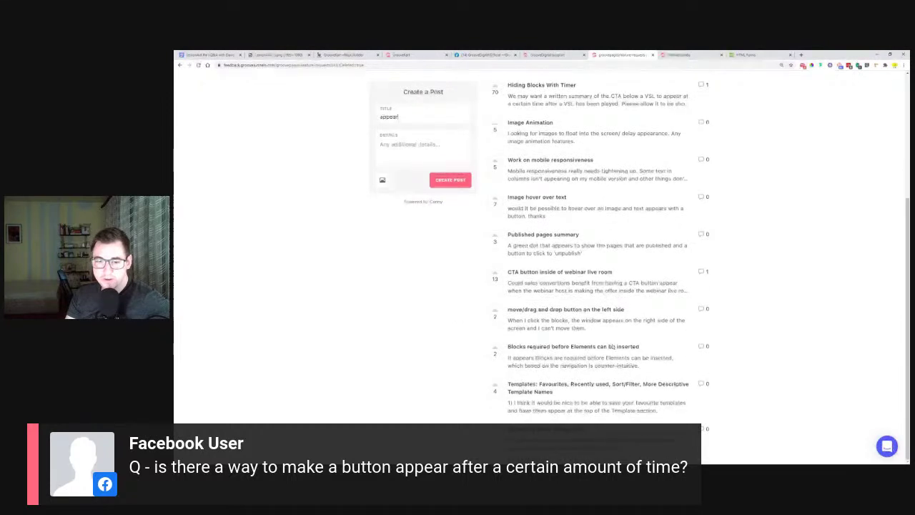
{"action": "scroll", "coordinate": [545, 419], "scroll_direction": "up", "scroll_amount": 2}
{"action": "scroll", "coordinate": [545, 419], "scroll_direction": "up", "scroll_amount": 2}
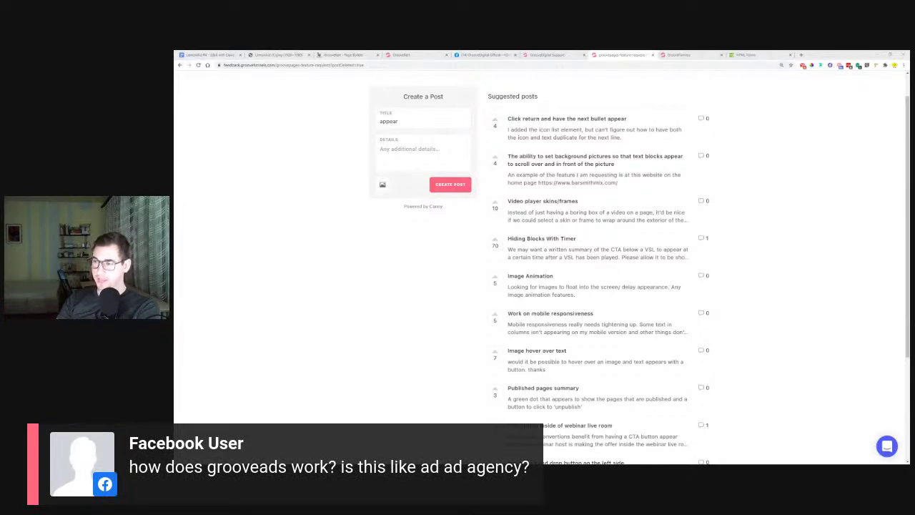
{"action": "left_click", "coordinate": [404, 54]}
From the GroovePages builder, open GrooveAds via Switch to > Our Services
{"action": "left_click", "coordinate": [683, 55]}
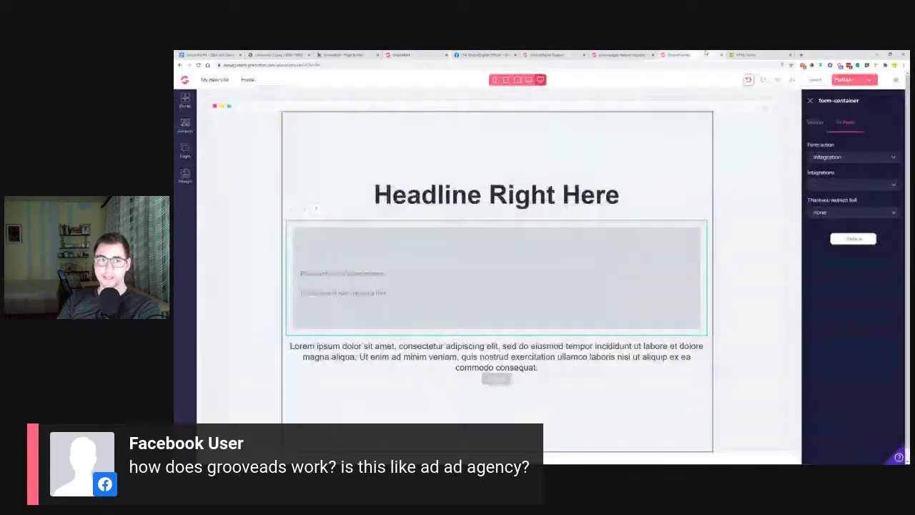
{"action": "left_click", "coordinate": [185, 80]}
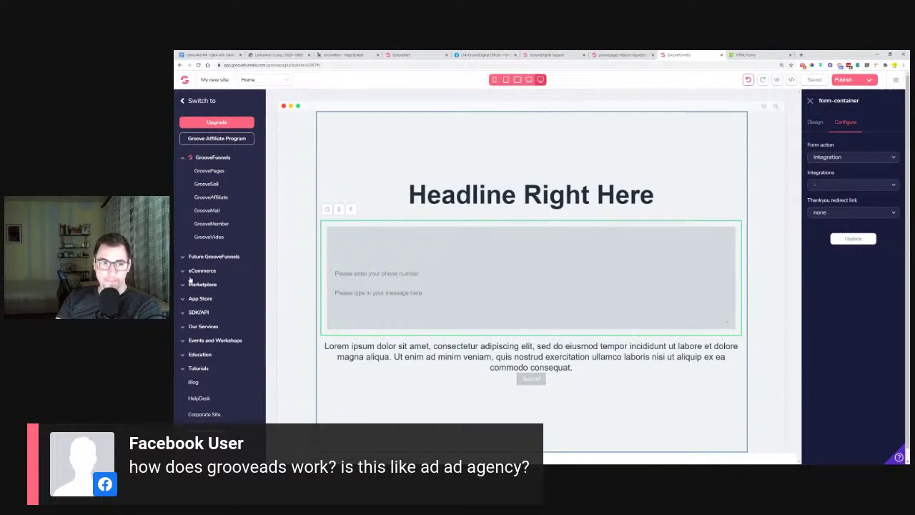
{"action": "left_click", "coordinate": [197, 328]}
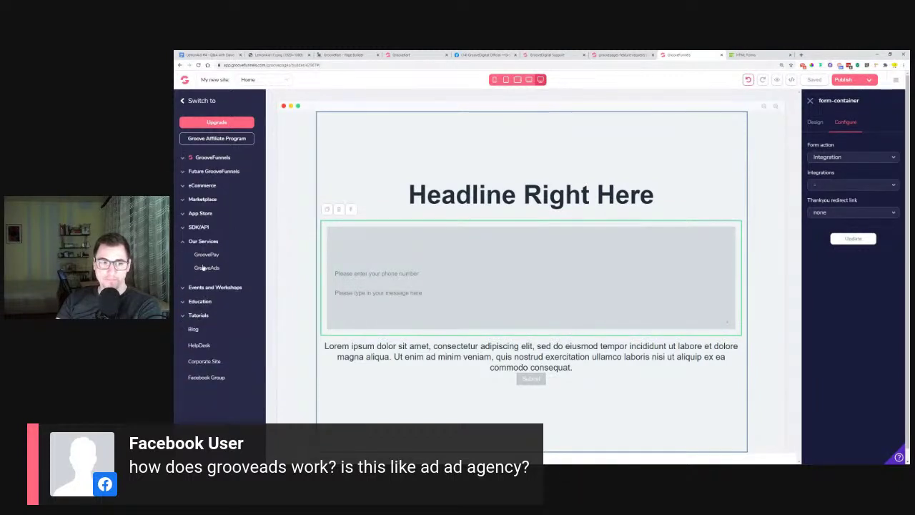
{"action": "left_click", "coordinate": [208, 268]}
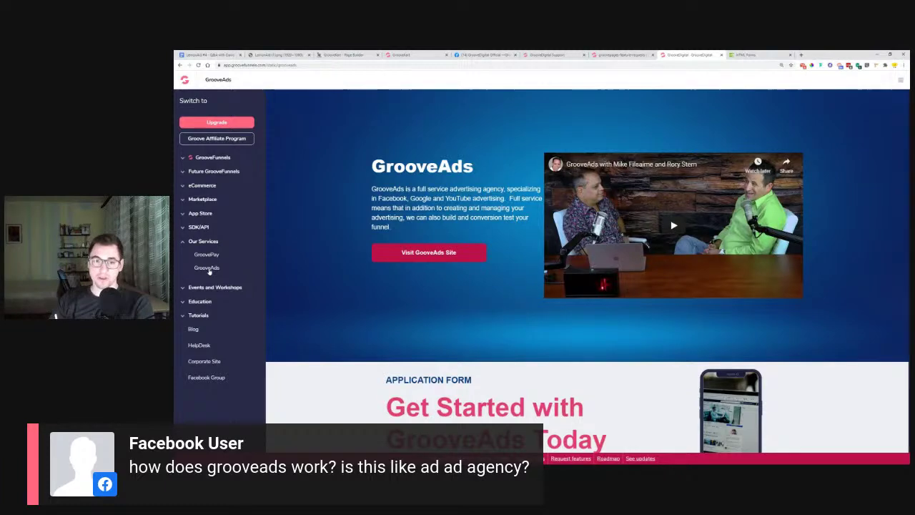
Open the official GrooveAds site in a new tab, browse its sections, then close it
{"action": "left_click", "coordinate": [432, 254]}
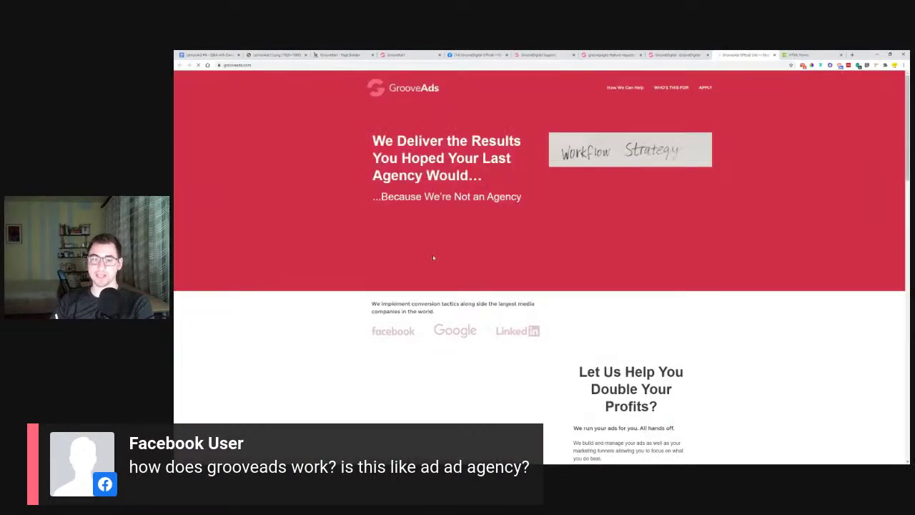
{"action": "scroll", "coordinate": [433, 257], "scroll_direction": "down", "scroll_amount": 5}
{"action": "scroll", "coordinate": [494, 252], "scroll_direction": "up", "scroll_amount": 3}
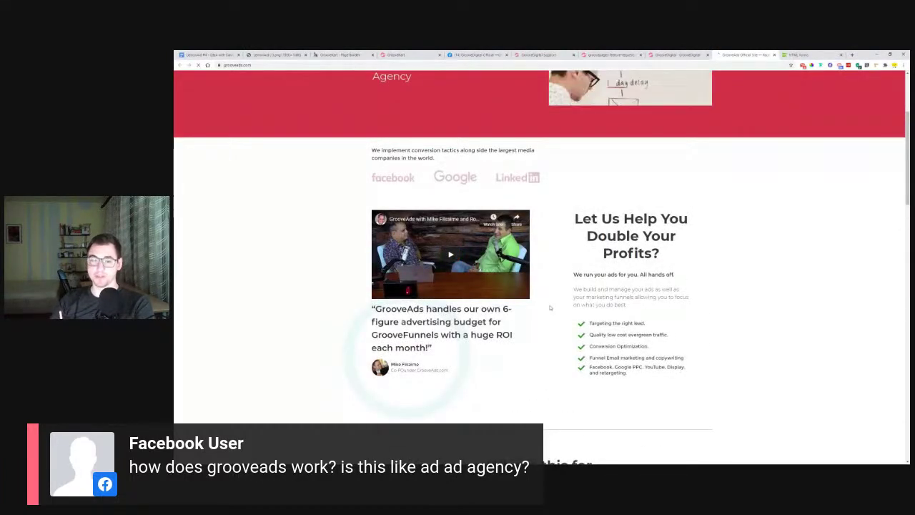
{"action": "scroll", "coordinate": [304, 326], "scroll_direction": "down", "scroll_amount": 4}
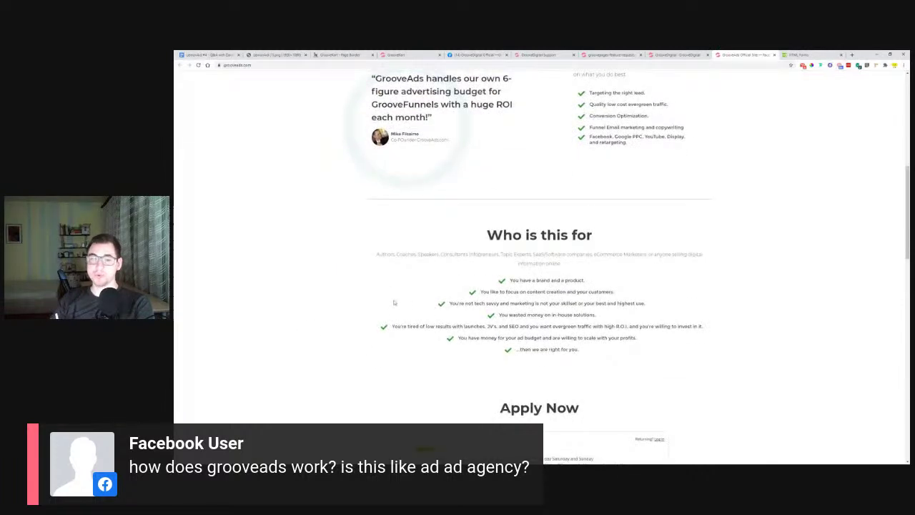
{"action": "scroll", "coordinate": [305, 331], "scroll_direction": "down", "scroll_amount": 3}
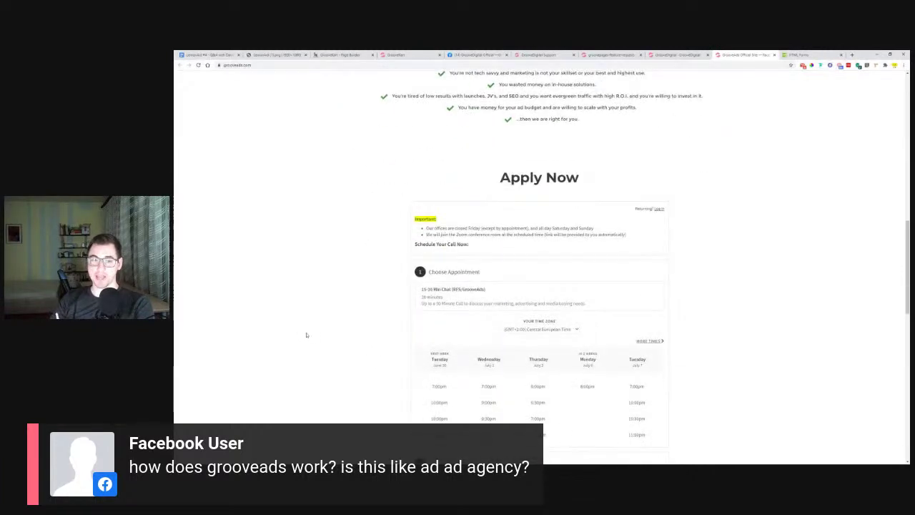
{"action": "scroll", "coordinate": [306, 335], "scroll_direction": "up", "scroll_amount": 3}
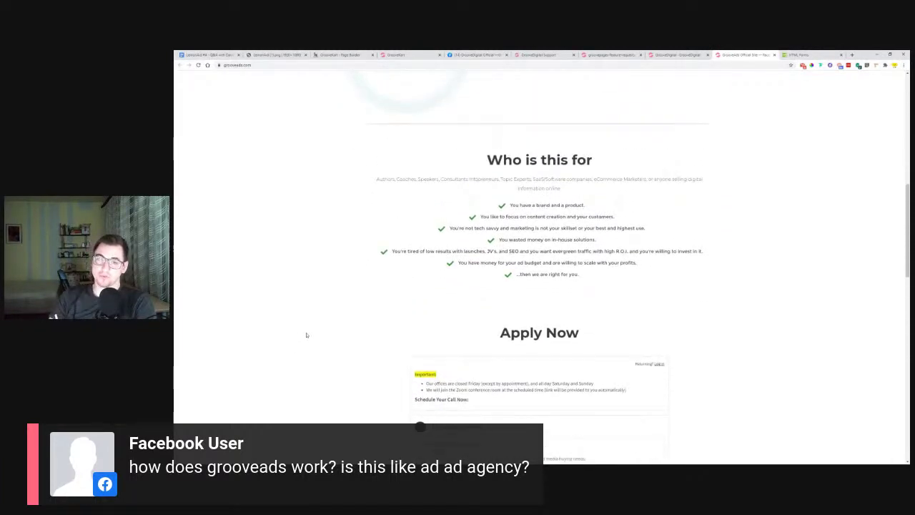
{"action": "scroll", "coordinate": [724, 322], "scroll_direction": "up", "scroll_amount": 3}
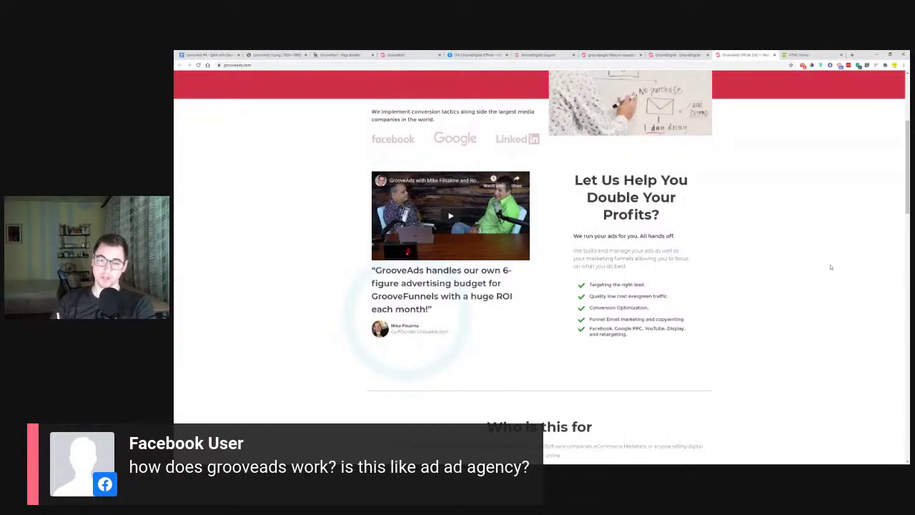
{"action": "scroll", "coordinate": [830, 268], "scroll_direction": "down", "scroll_amount": 2}
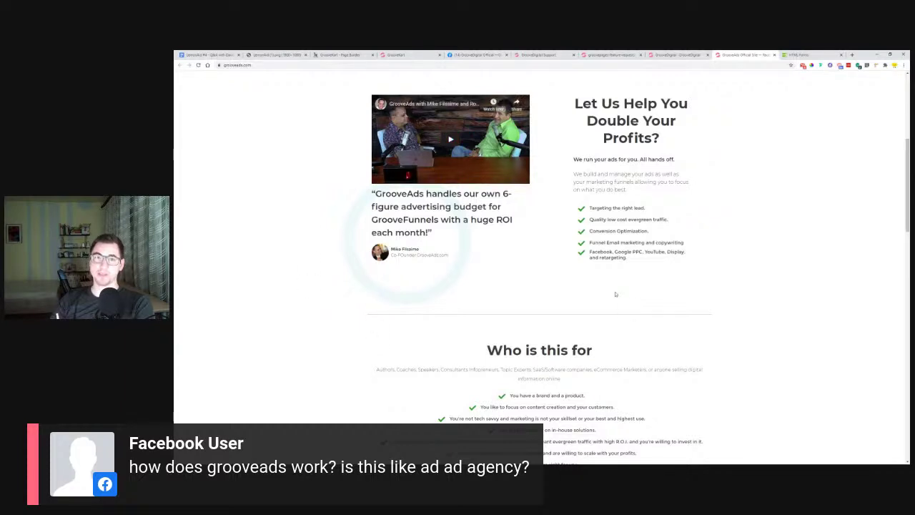
{"action": "scroll", "coordinate": [512, 187], "scroll_direction": "up", "scroll_amount": 5}
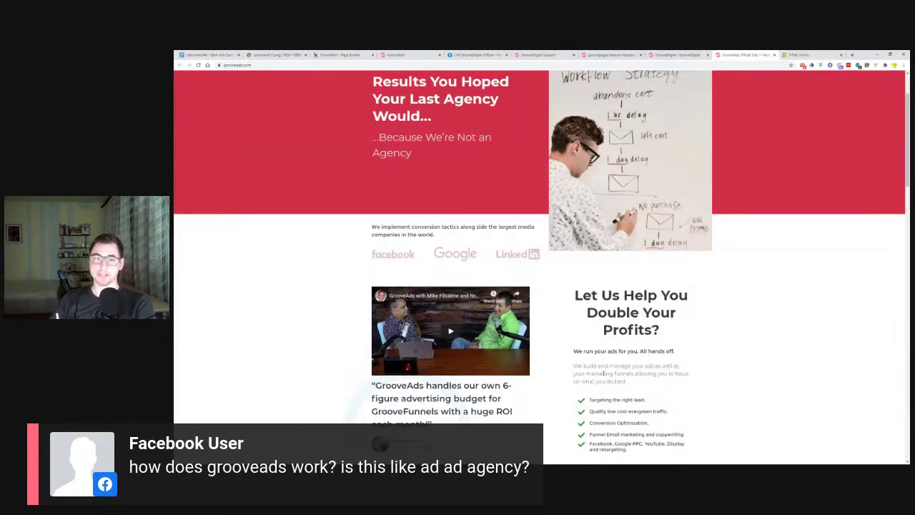
{"action": "scroll", "coordinate": [603, 372], "scroll_direction": "down", "scroll_amount": 10}
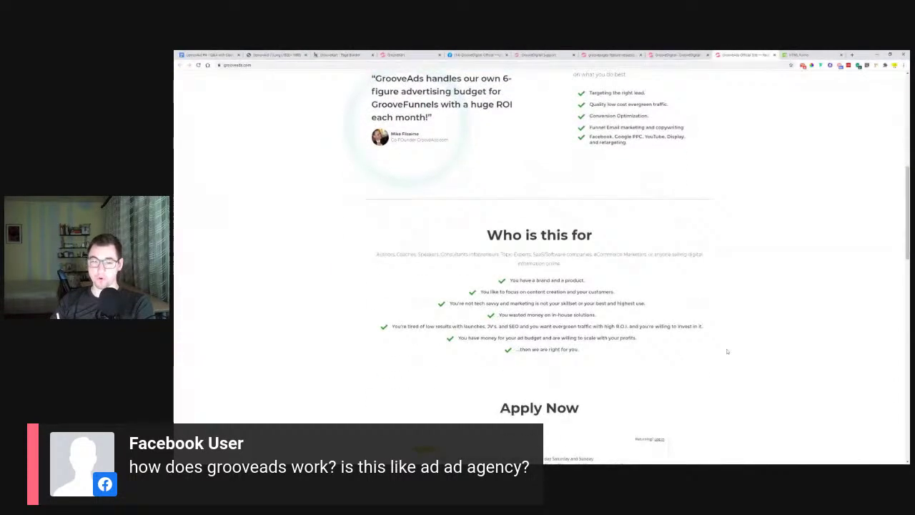
{"action": "scroll", "coordinate": [755, 352], "scroll_direction": "down", "scroll_amount": 5}
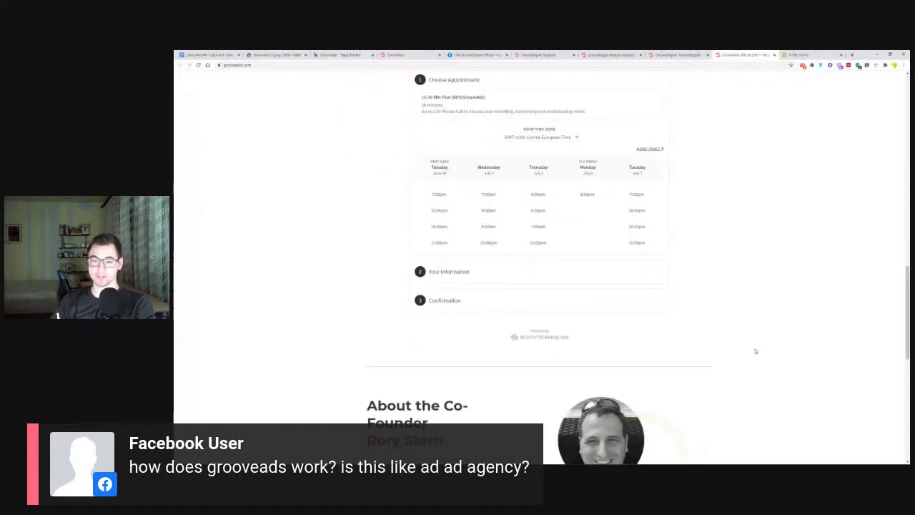
{"action": "scroll", "coordinate": [756, 351], "scroll_direction": "down", "scroll_amount": 5}
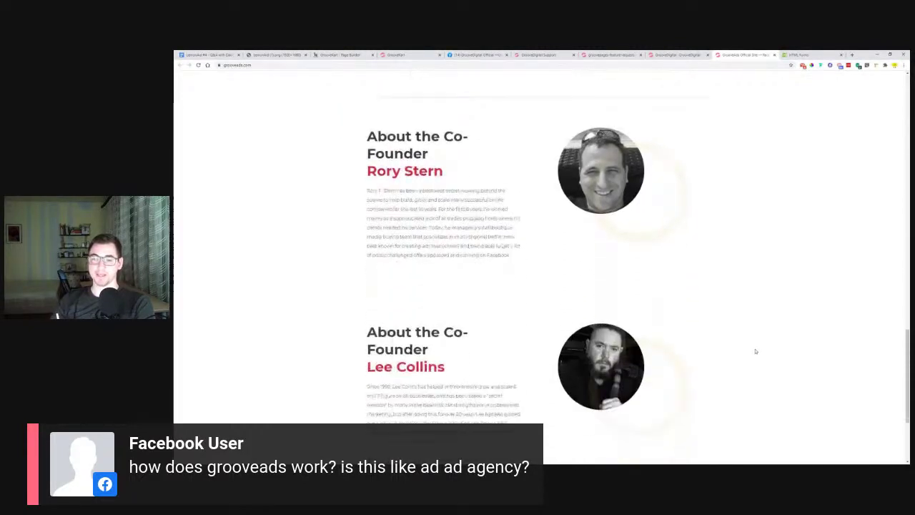
{"action": "scroll", "coordinate": [755, 351], "scroll_direction": "down", "scroll_amount": 2}
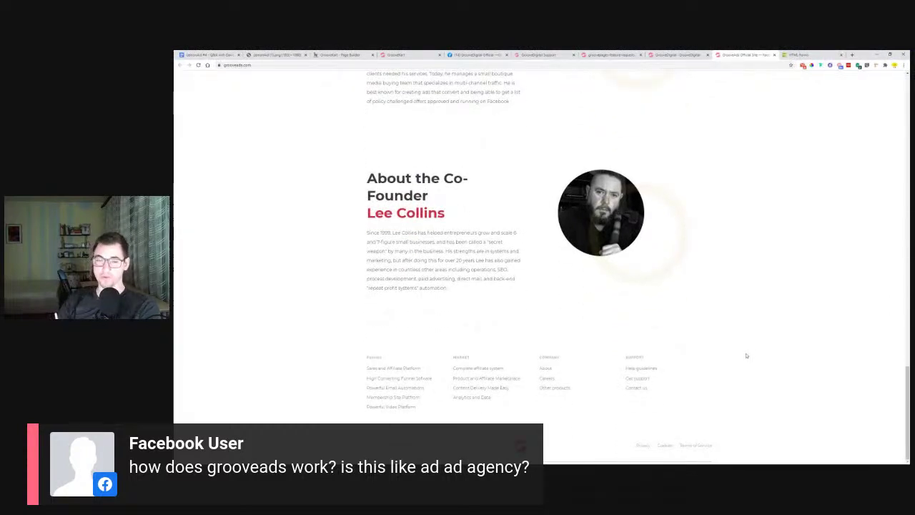
{"action": "scroll", "coordinate": [747, 354], "scroll_direction": "up", "scroll_amount": 3}
{"action": "scroll", "coordinate": [832, 237], "scroll_direction": "up", "scroll_amount": 8}
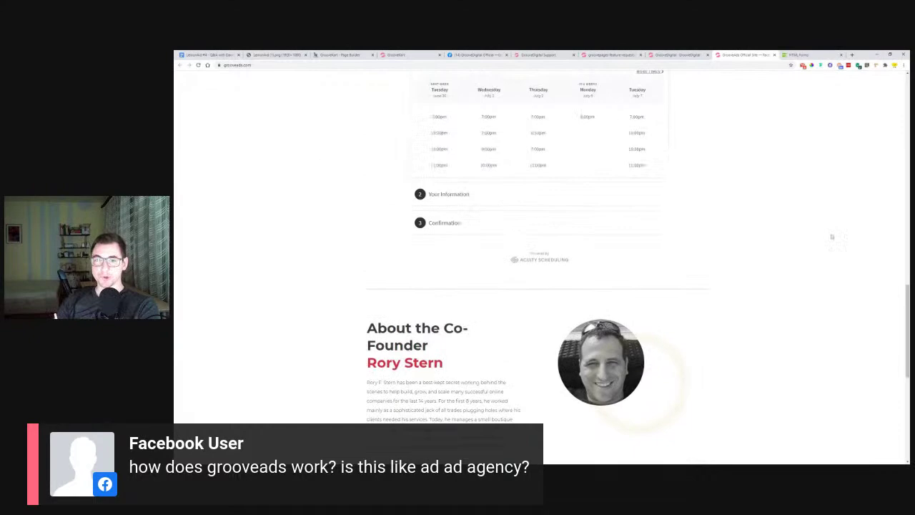
{"action": "scroll", "coordinate": [832, 238], "scroll_direction": "up", "scroll_amount": 3}
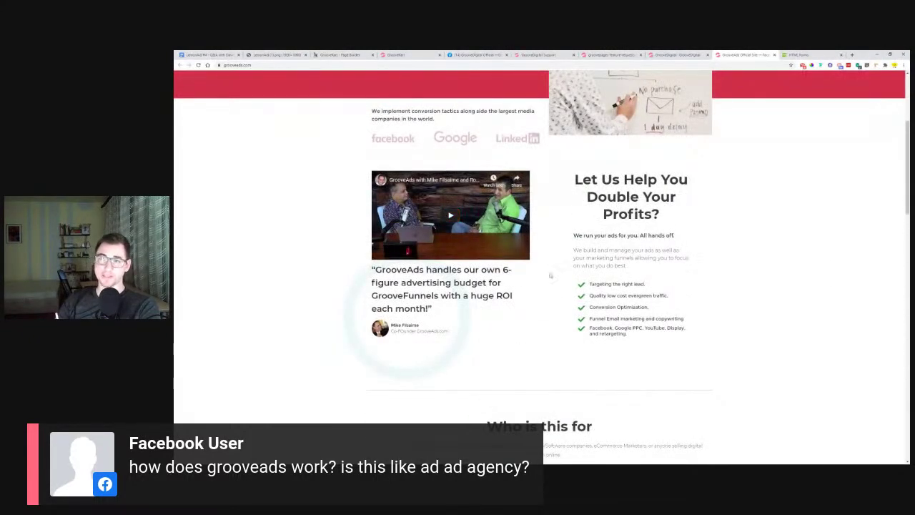
{"action": "left_click", "coordinate": [774, 55]}
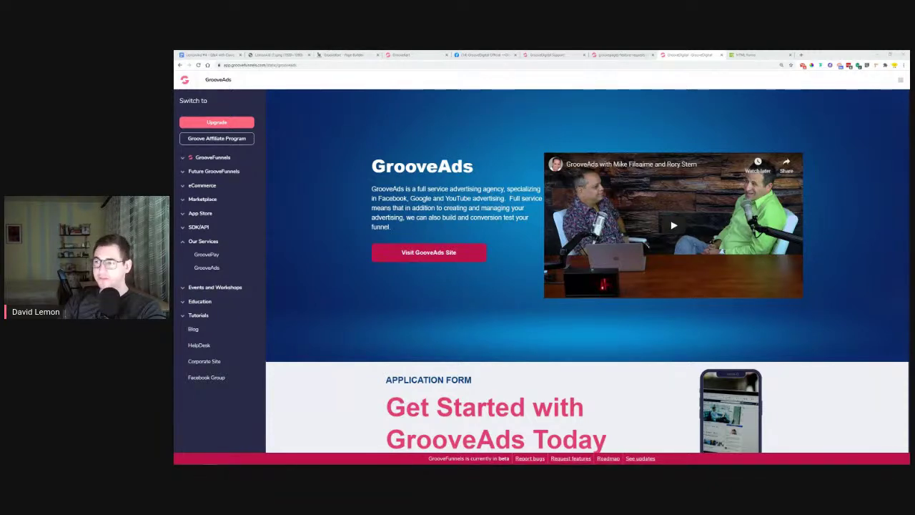
Switch to the LemonAid #4 Q&A notes document
{"action": "left_click", "coordinate": [187, 55]}
Scroll to the GrooveSell section and select the tracking code question text
{"action": "scroll", "coordinate": [447, 234], "scroll_direction": "down", "scroll_amount": 3}
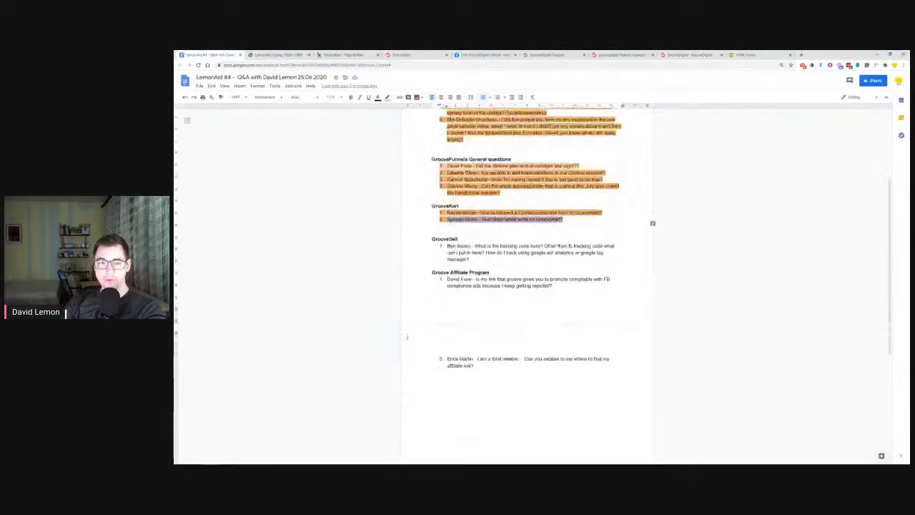
{"action": "left_click", "coordinate": [447, 201]}
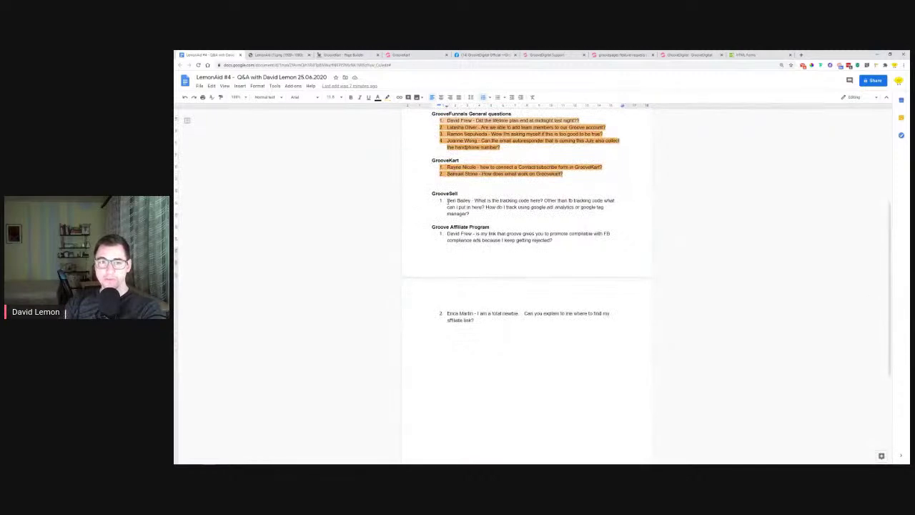
{"action": "left_click_drag", "start_coordinate": [429, 194], "coordinate": [529, 218]}
{"action": "left_click_drag", "start_coordinate": [473, 213], "coordinate": [602, 215]}
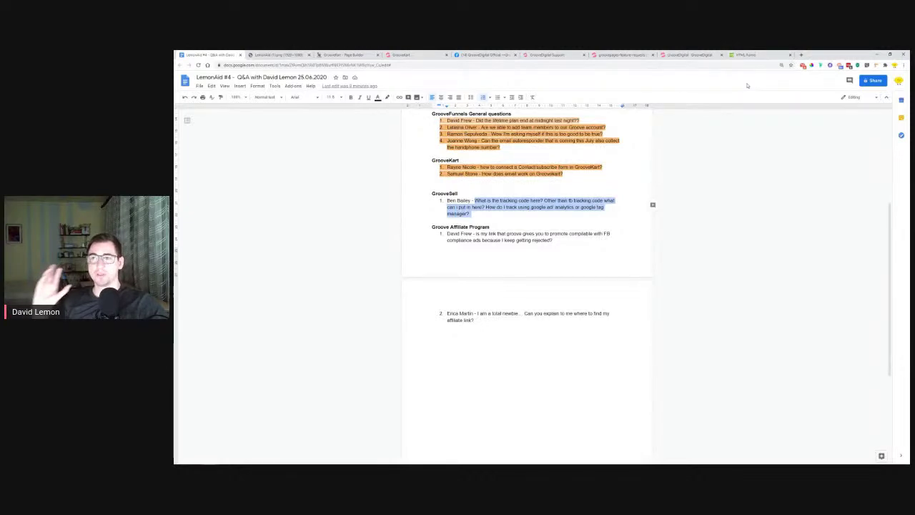
Search Google for pixelme and open the PixelMe website from the results
{"action": "left_click", "coordinate": [763, 55]}
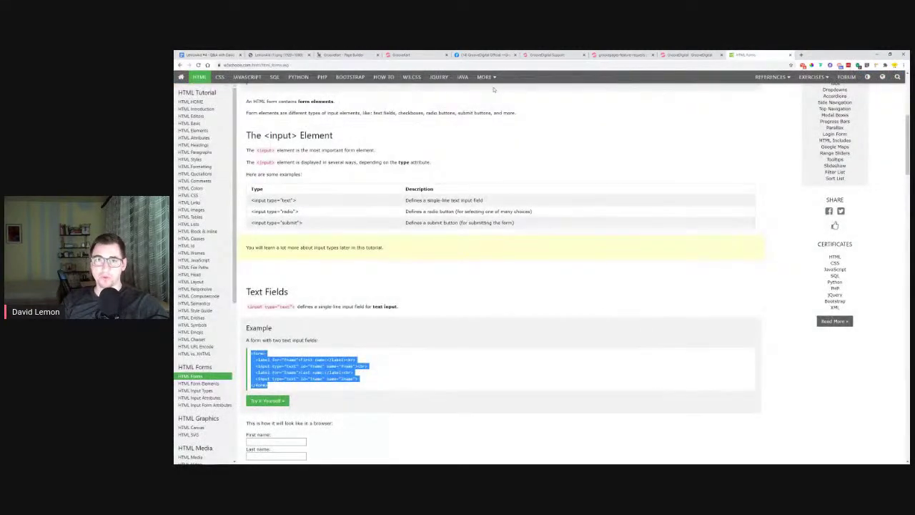
{"action": "type", "text": "pi"}
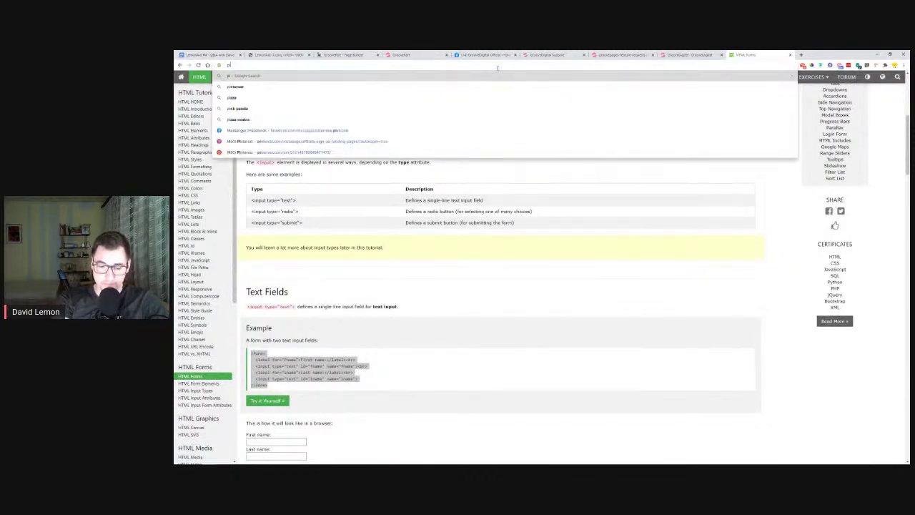
{"action": "type", "text": "xelme"}
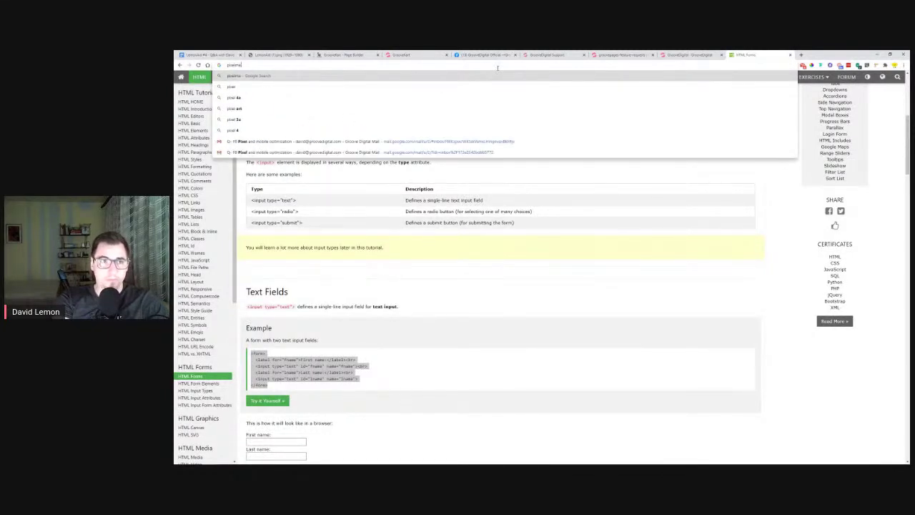
{"action": "key", "text": "Return"}
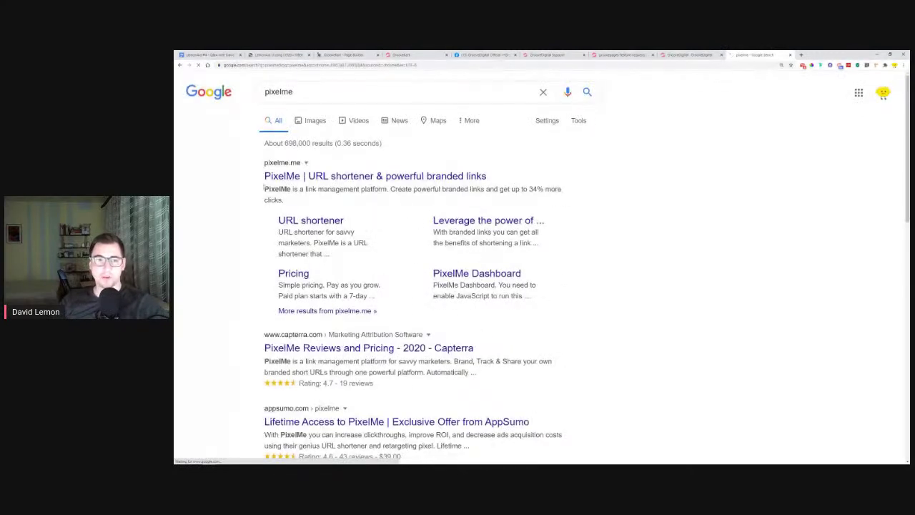
{"action": "left_click", "coordinate": [295, 178]}
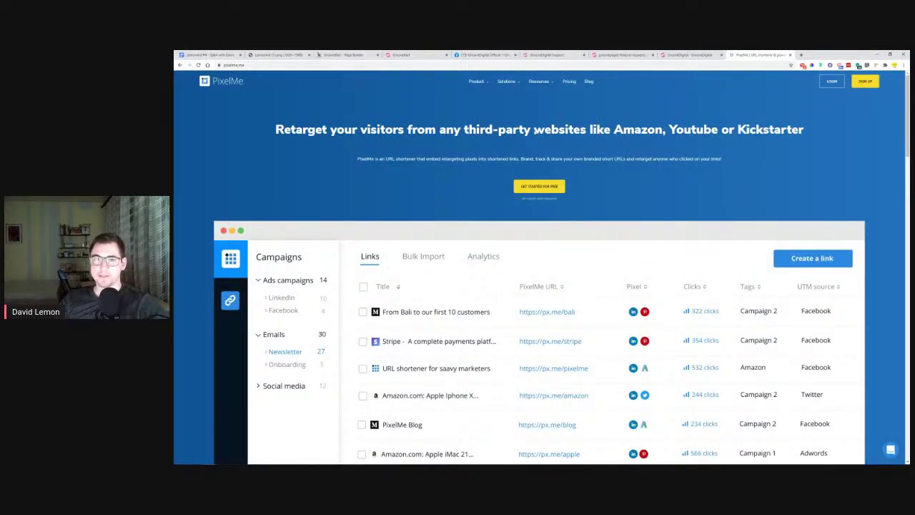
Look over PixelMe's custom audiences section and free sign-up page, then close that tab
{"action": "mouse_move", "coordinate": [476, 81]}
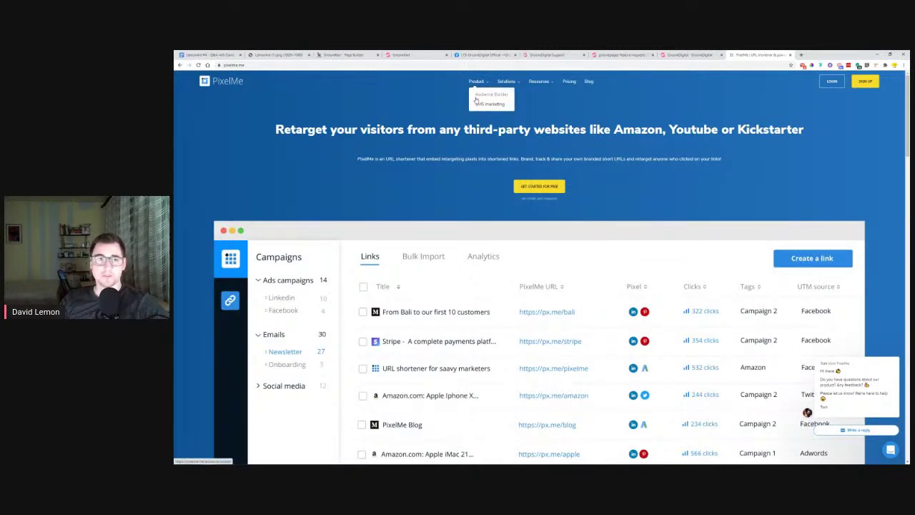
{"action": "left_click", "coordinate": [477, 95]}
{"action": "scroll", "coordinate": [529, 166], "scroll_direction": "down", "scroll_amount": 7}
{"action": "scroll", "coordinate": [541, 171], "scroll_direction": "up", "scroll_amount": 20}
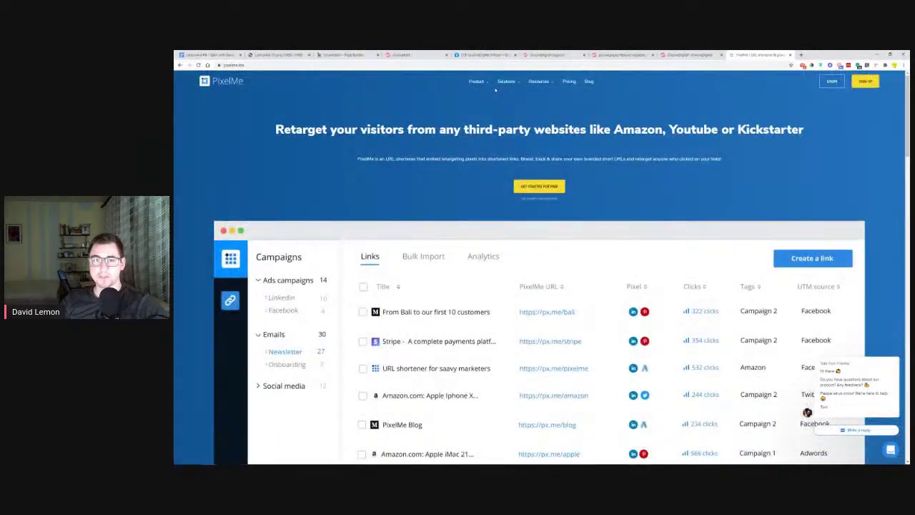
{"action": "left_click", "coordinate": [540, 188]}
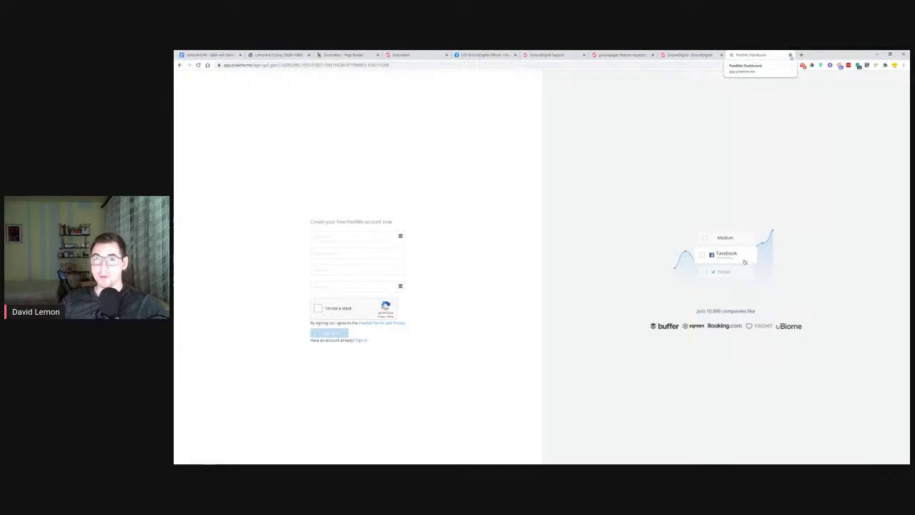
{"action": "left_click", "coordinate": [791, 55]}
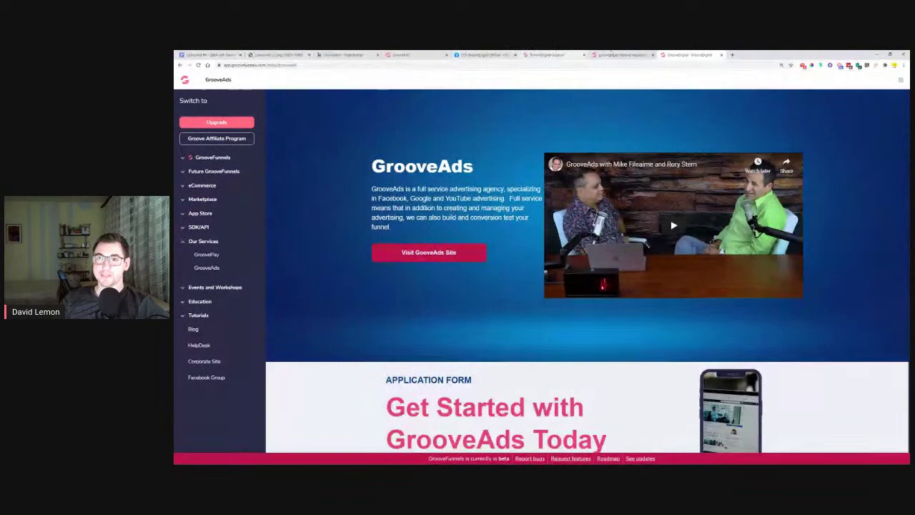
{"action": "left_click", "coordinate": [205, 161]}
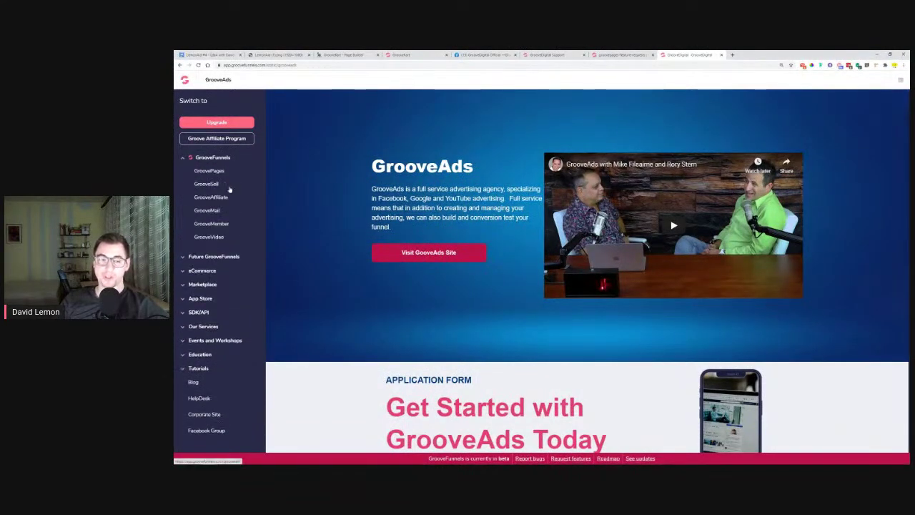
Open GrooveSell and bring up its Product Funnels list
{"action": "left_click", "coordinate": [214, 185]}
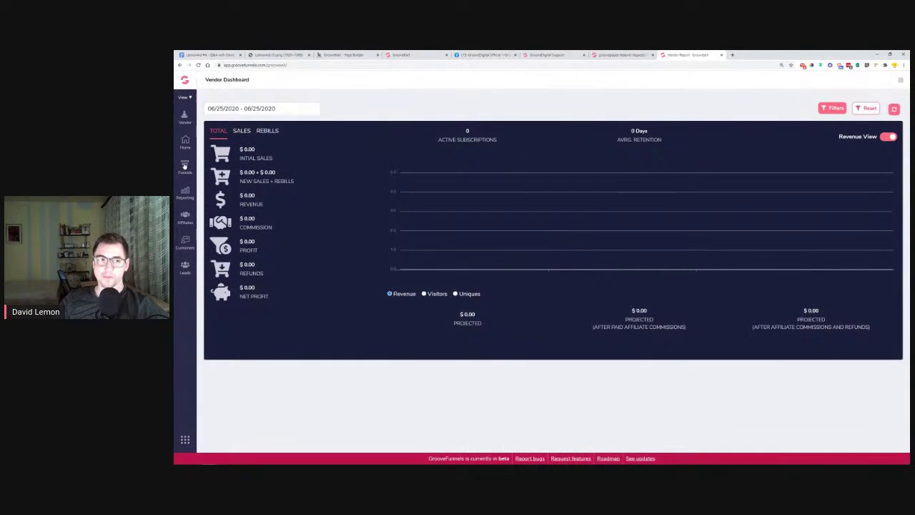
{"action": "left_click", "coordinate": [186, 167]}
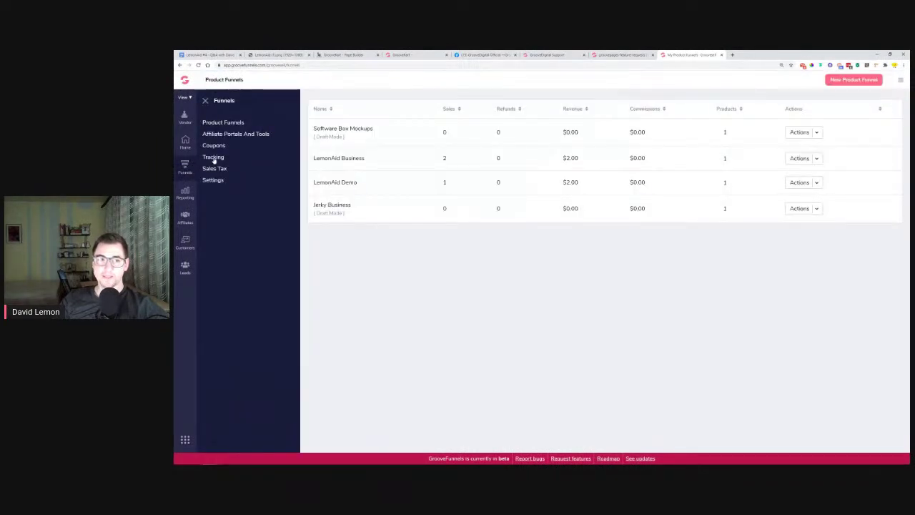
Go to the Tracking links page and start a new tracking link
{"action": "left_click", "coordinate": [213, 158]}
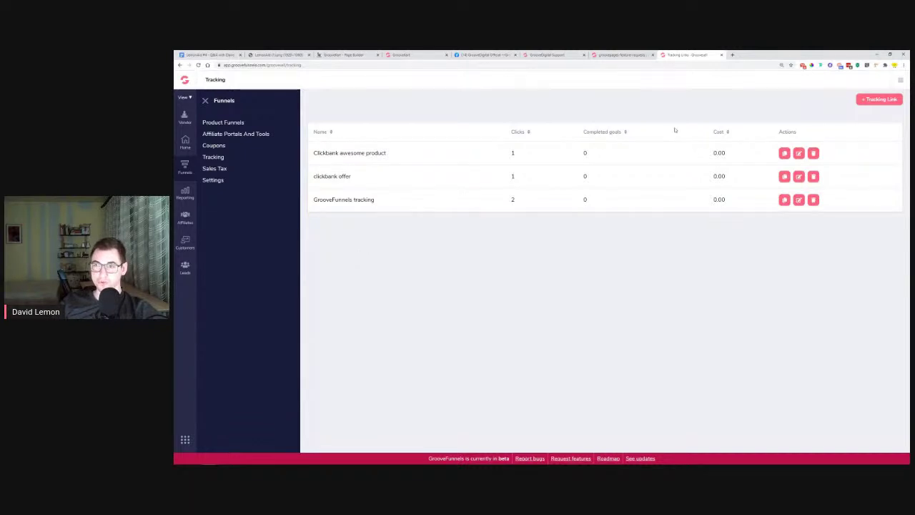
{"action": "left_click", "coordinate": [880, 100]}
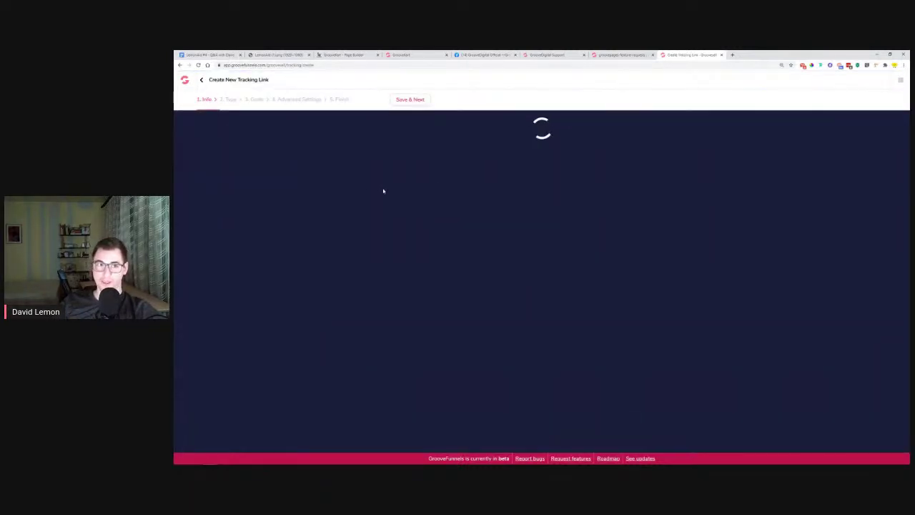
Name the link 'Dummy tracking link' with description 'this is a dummy tracking link' and continue
{"action": "type", "text": "Dummy tracking link"}
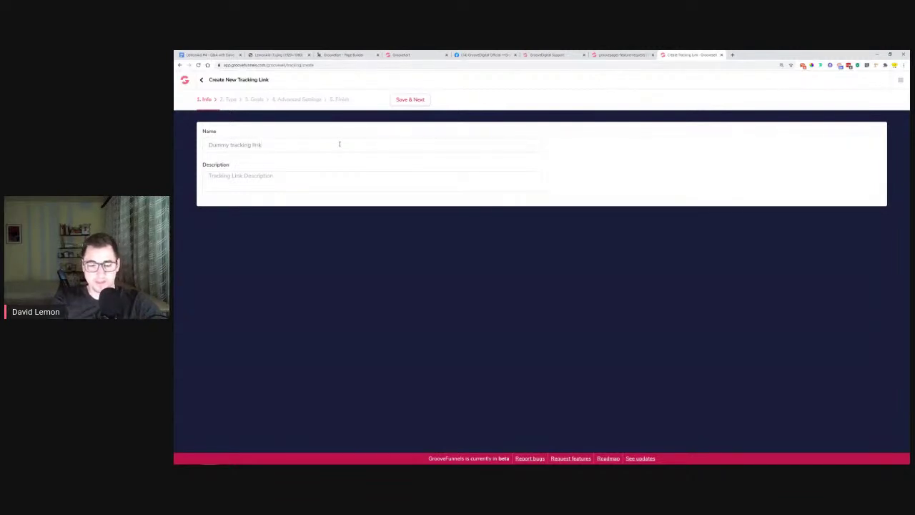
{"action": "type", "text": "this is a dummy tracking link"}
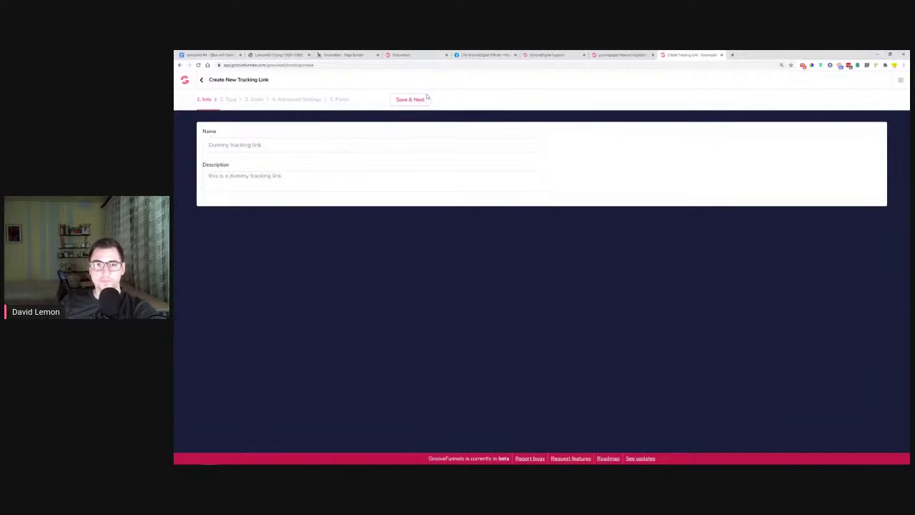
{"action": "left_click", "coordinate": [414, 99]}
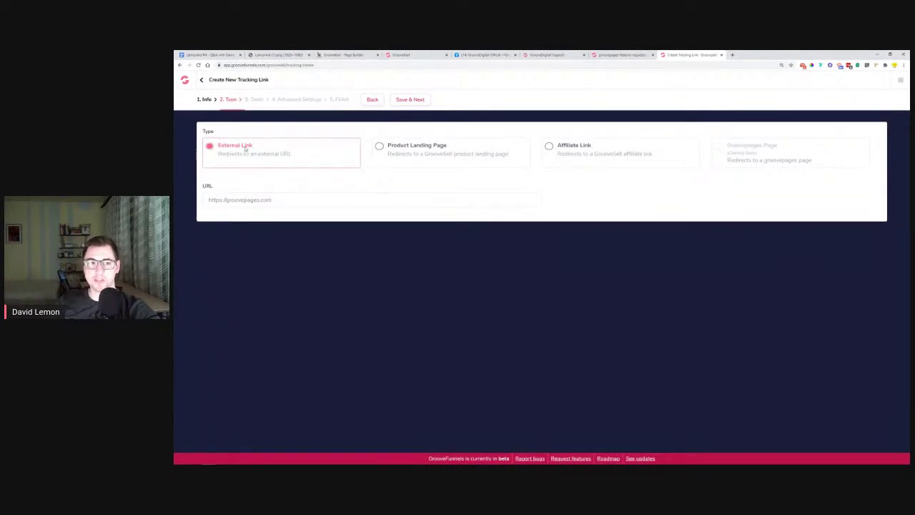
Make the link an Affiliate Link using the GrooveFunnels funnel and GrooveFunnels affiliate link
{"action": "left_click", "coordinate": [434, 147]}
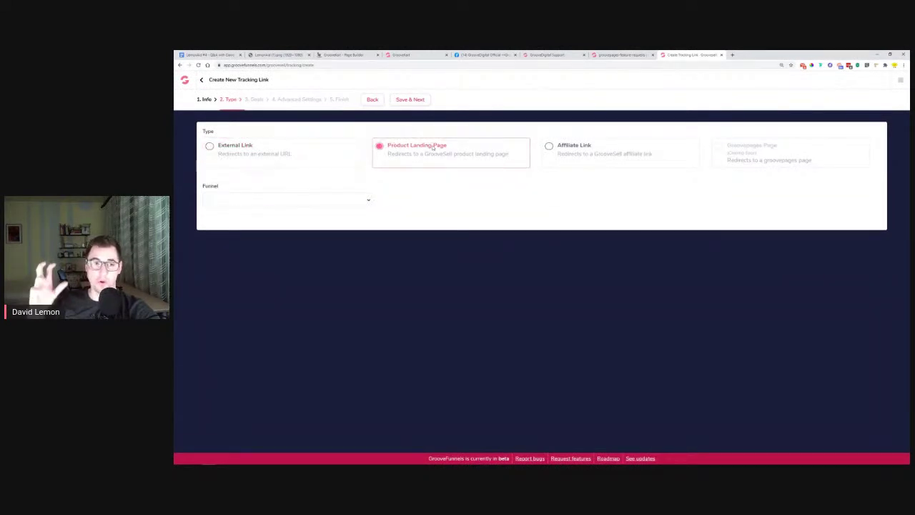
{"action": "left_click", "coordinate": [367, 201]}
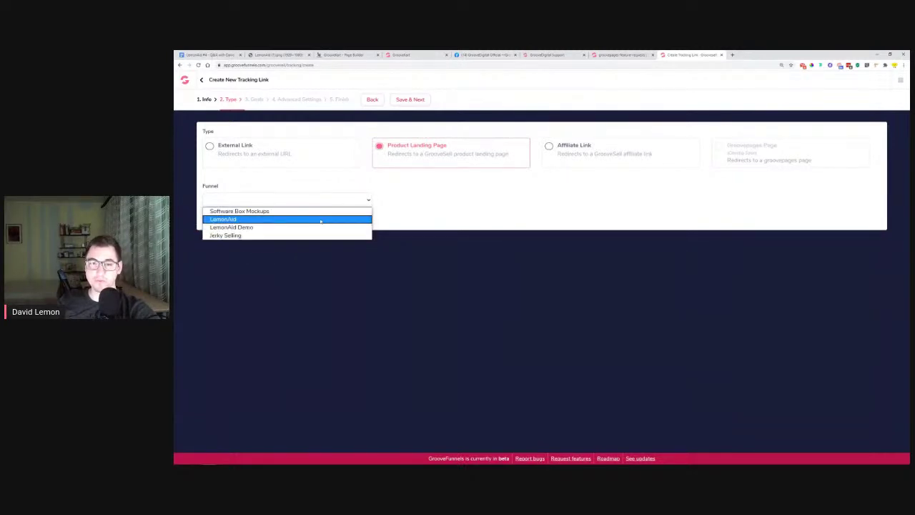
{"action": "left_click", "coordinate": [581, 149]}
{"action": "left_click", "coordinate": [329, 197]}
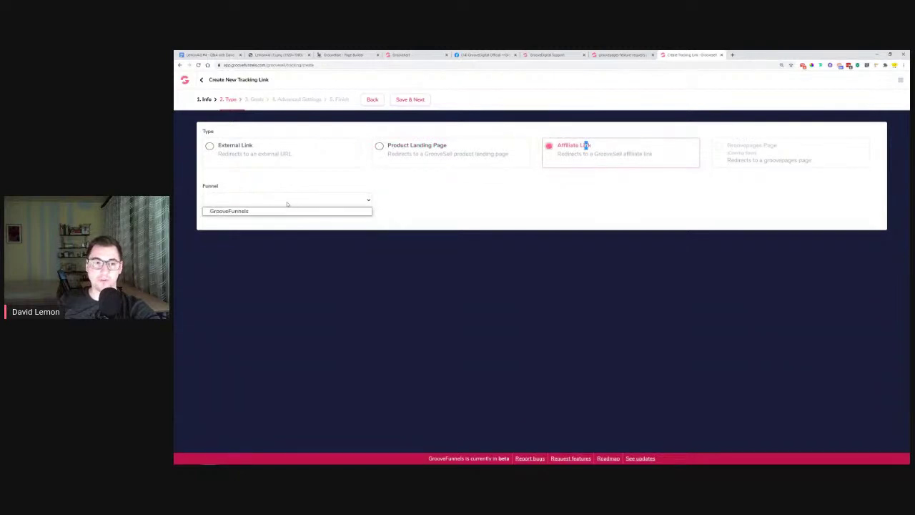
{"action": "left_click", "coordinate": [279, 210]}
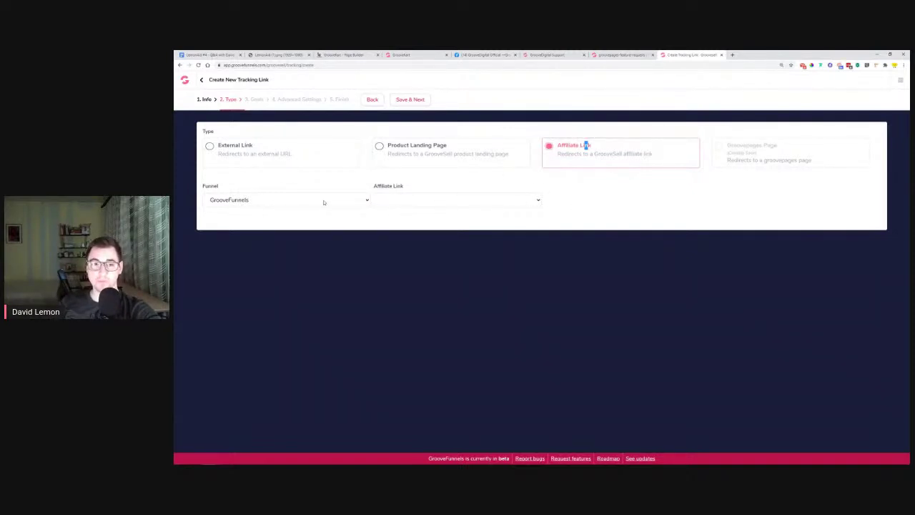
{"action": "left_click", "coordinate": [408, 203]}
{"action": "left_click", "coordinate": [394, 212]}
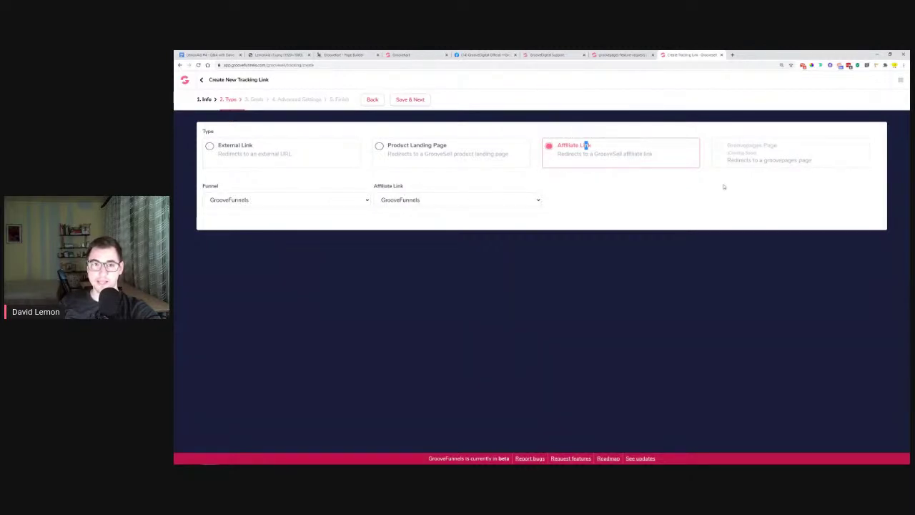
{"action": "left_click", "coordinate": [409, 100]}
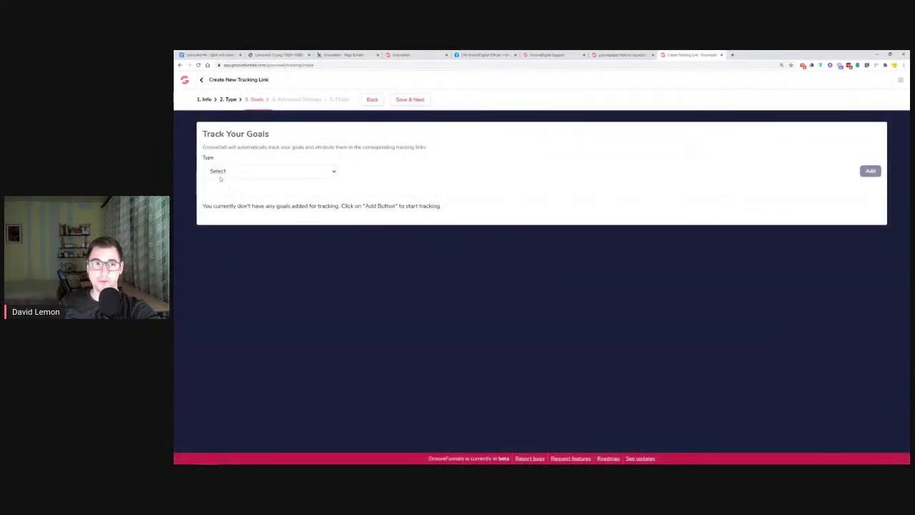
{"action": "left_click", "coordinate": [220, 173]}
Add an Affiliate Sale goal for the GrooveFunnels funnel and product, then continue
{"action": "left_click", "coordinate": [233, 198]}
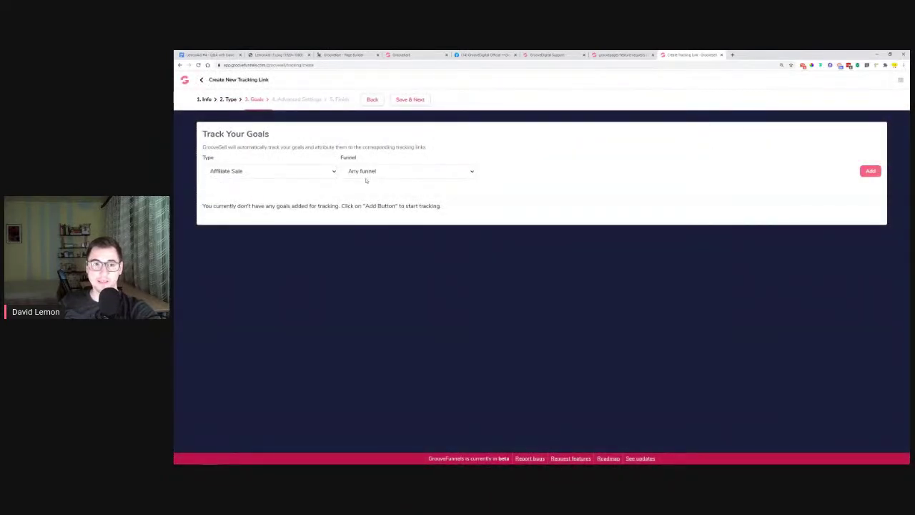
{"action": "left_click", "coordinate": [406, 172]}
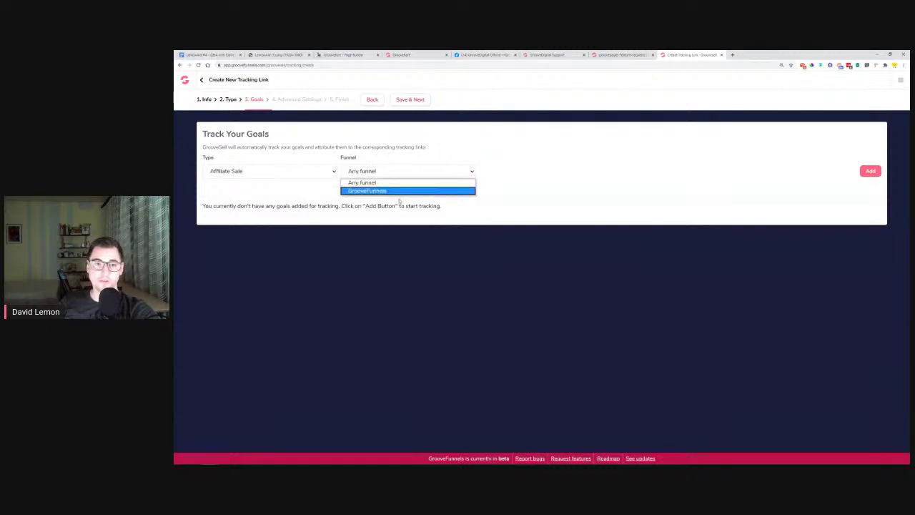
{"action": "left_click", "coordinate": [403, 190]}
{"action": "left_click", "coordinate": [541, 171]}
{"action": "left_click", "coordinate": [528, 191]}
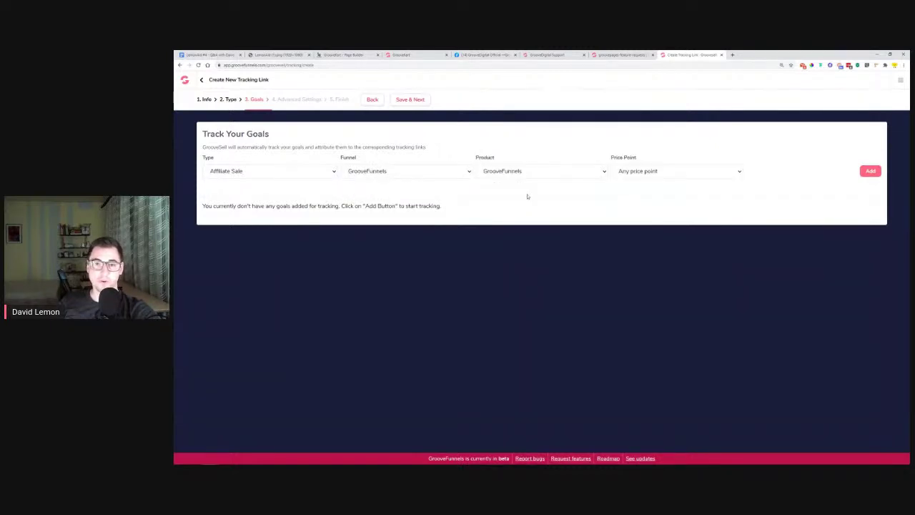
{"action": "left_click", "coordinate": [871, 172]}
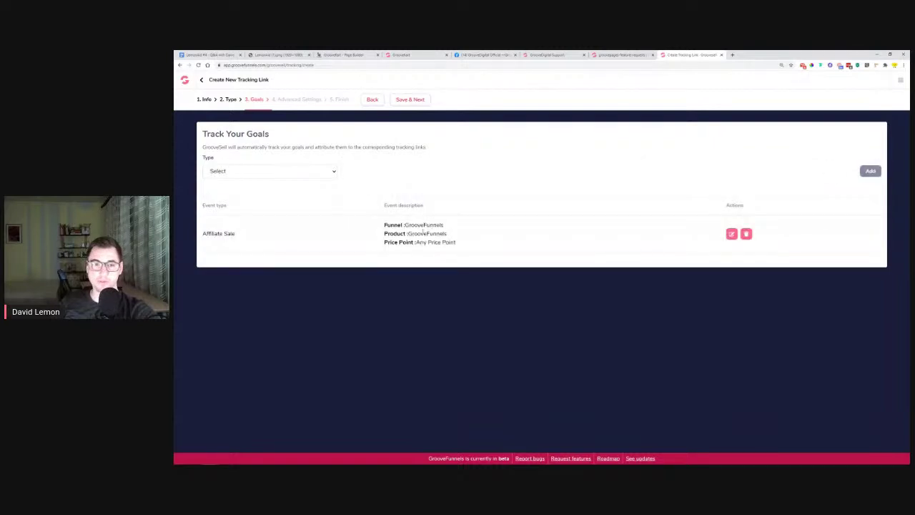
{"action": "left_click", "coordinate": [410, 100]}
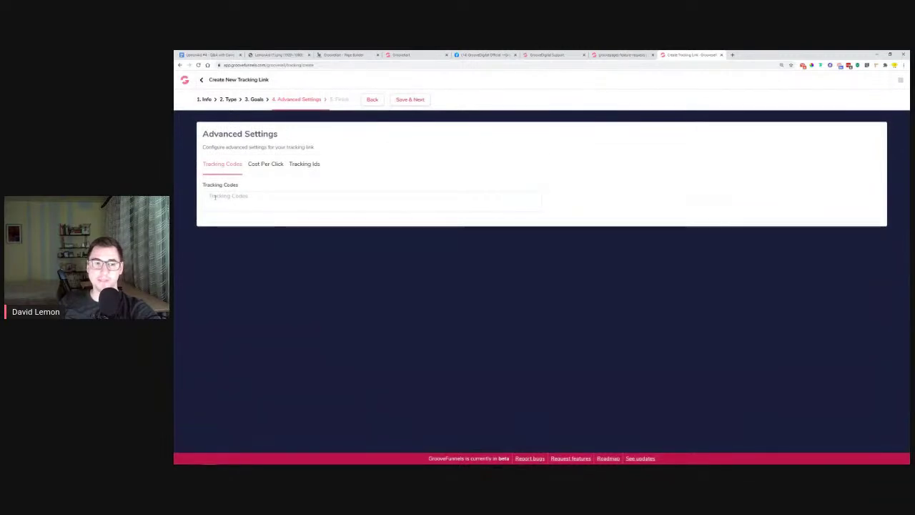
Leave the Tracking Codes field and switch to the GrooveDigital Official Facebook group
{"action": "left_click", "coordinate": [275, 200]}
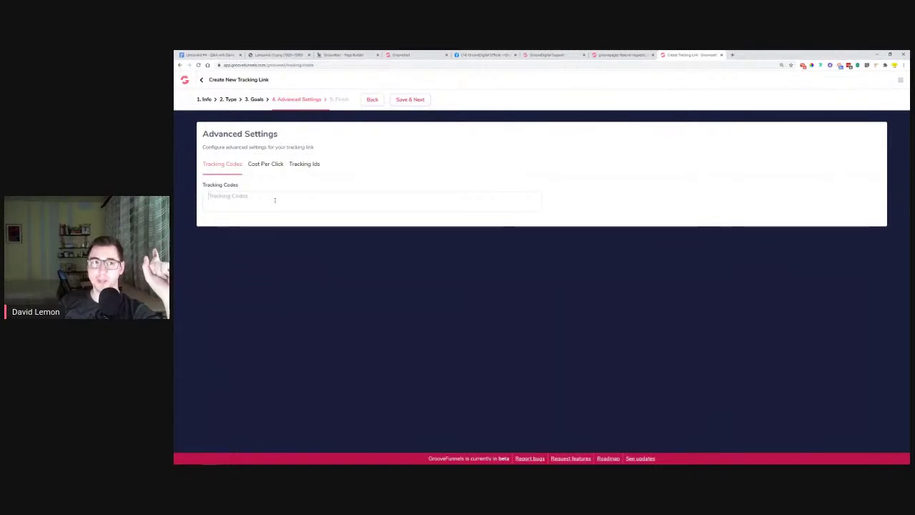
{"action": "left_click", "coordinate": [483, 55]}
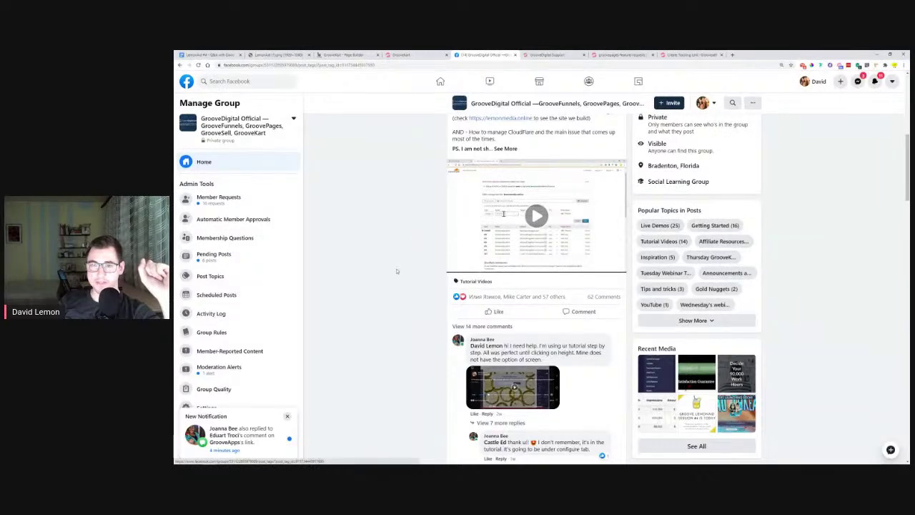
Filter the Facebook group to Live Demos posts, scroll through them, then return to GrooveSell
{"action": "left_click", "coordinate": [660, 226]}
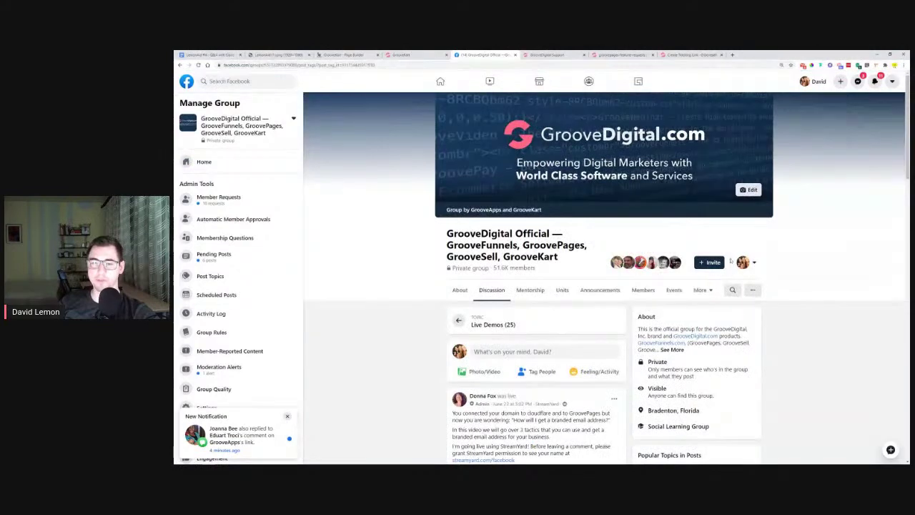
{"action": "scroll", "coordinate": [427, 343], "scroll_direction": "down", "scroll_amount": 5}
{"action": "scroll", "coordinate": [428, 342], "scroll_direction": "down", "scroll_amount": 20}
{"action": "scroll", "coordinate": [429, 343], "scroll_direction": "down", "scroll_amount": 20}
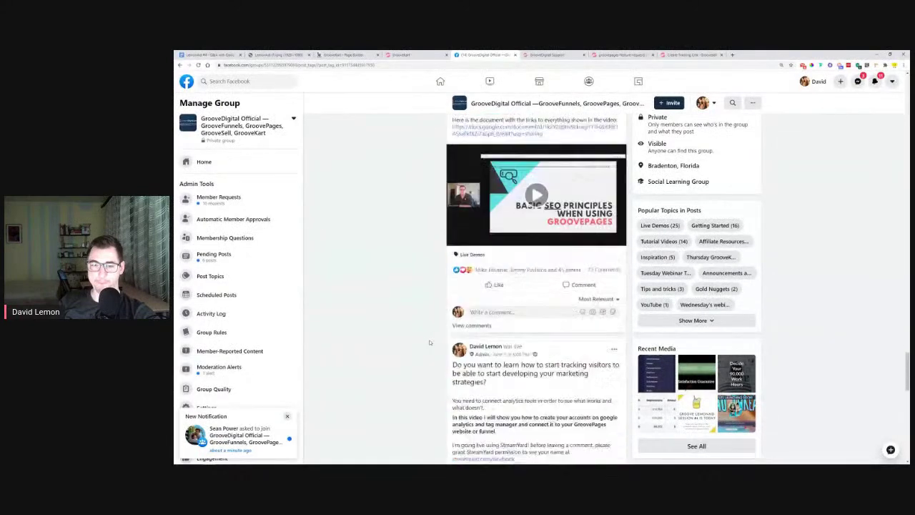
{"action": "scroll", "coordinate": [429, 340], "scroll_direction": "down", "scroll_amount": 5}
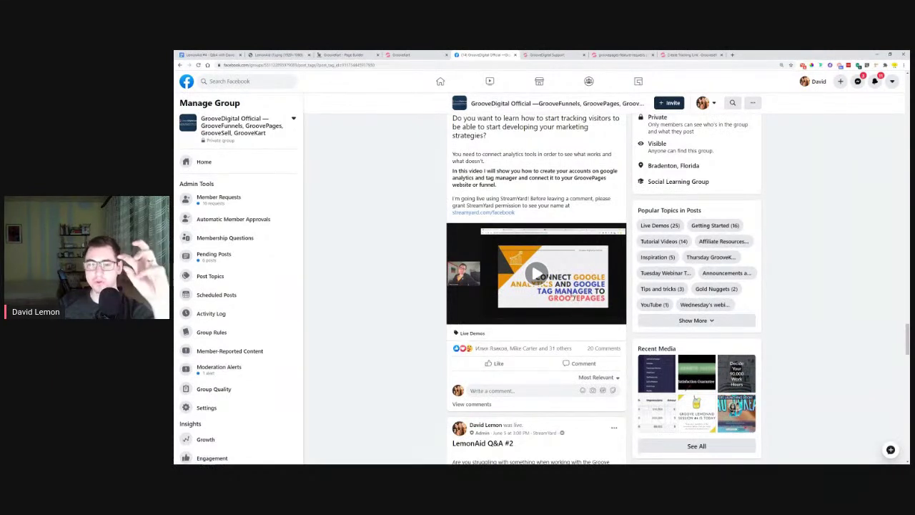
{"action": "left_click", "coordinate": [677, 55]}
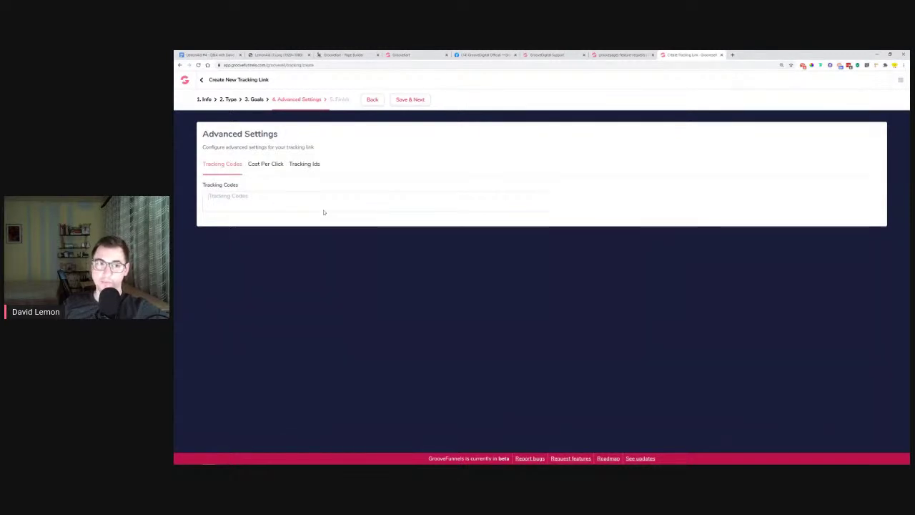
Set Average Cost Per Click to 0 and add an empty row under Tracking Ids
{"action": "left_click", "coordinate": [270, 169]}
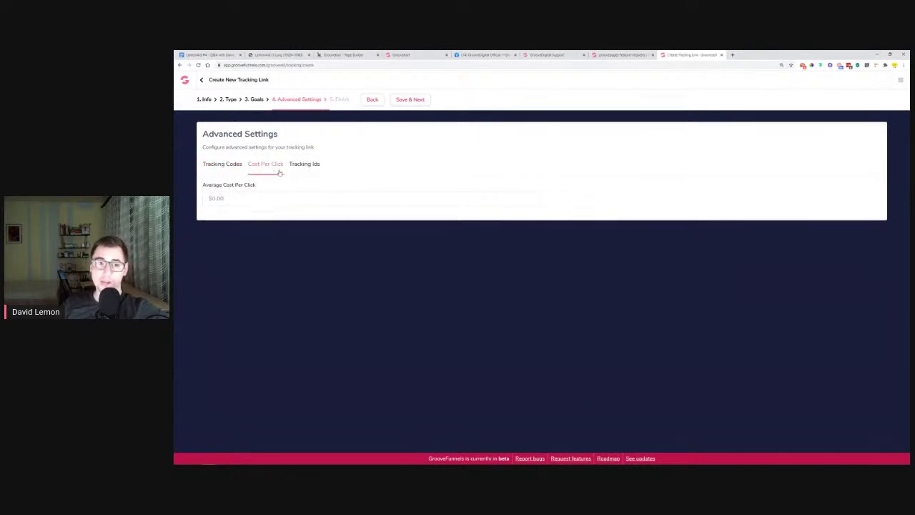
{"action": "left_click", "coordinate": [302, 169]}
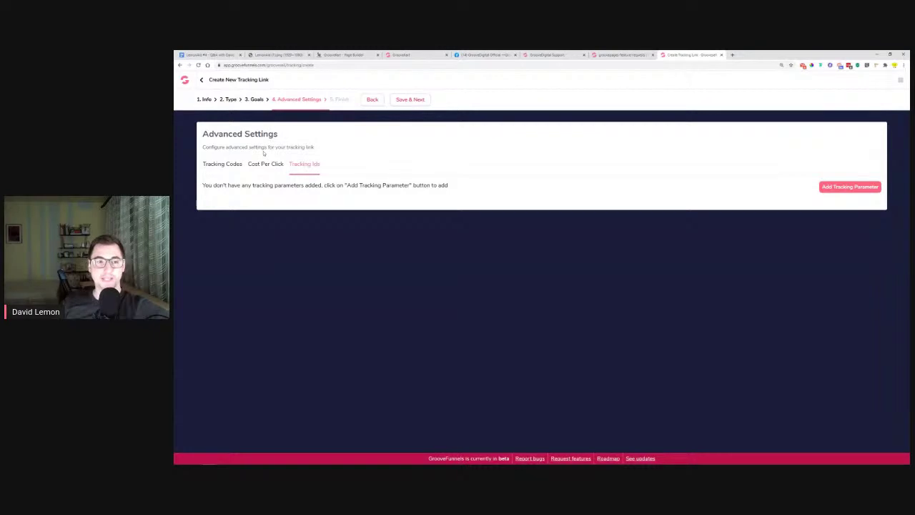
{"action": "left_click", "coordinate": [268, 173]}
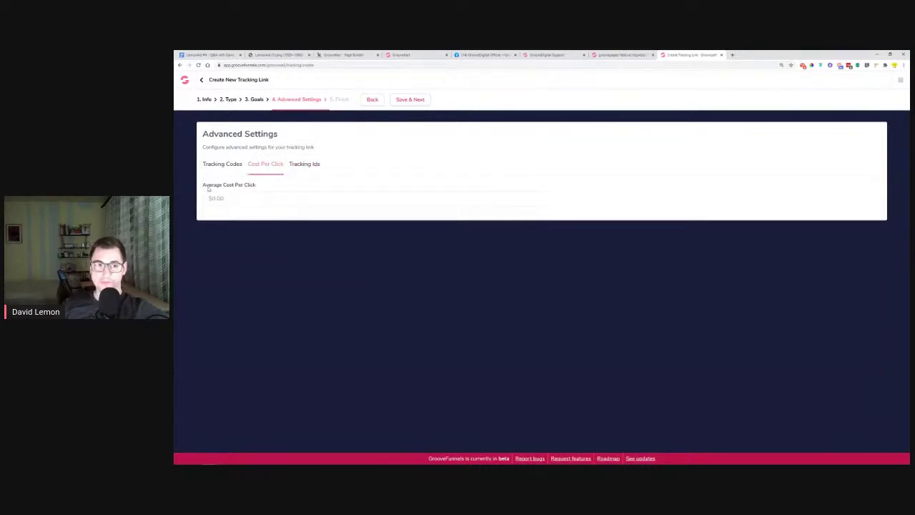
{"action": "left_click", "coordinate": [230, 196]}
{"action": "type", "text": "0"}
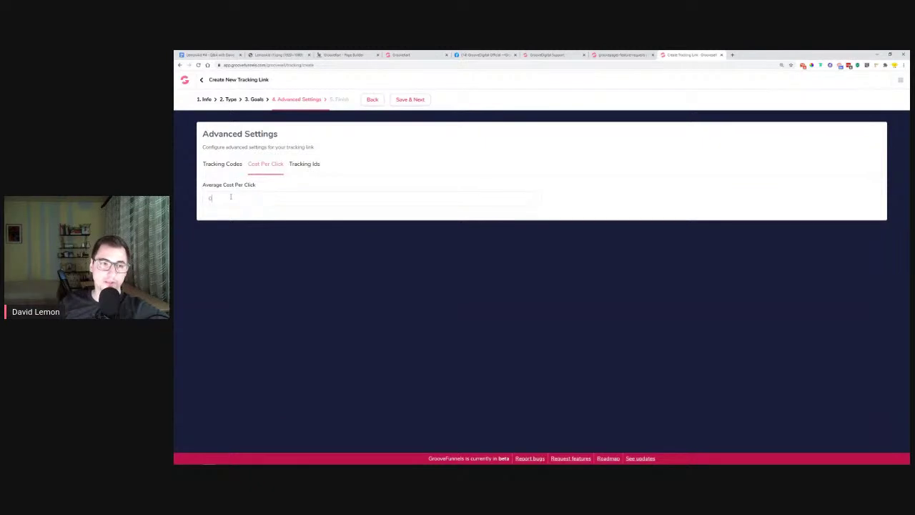
{"action": "left_click", "coordinate": [314, 165]}
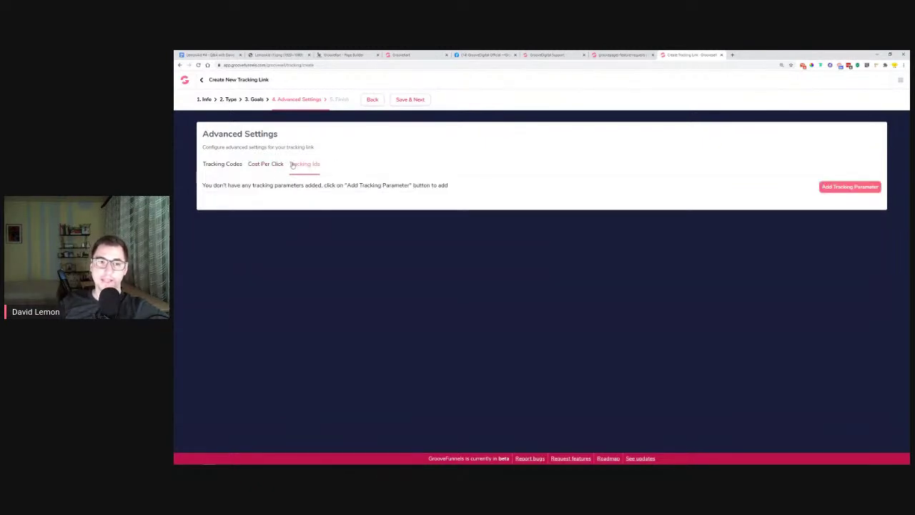
{"action": "left_click", "coordinate": [838, 187]}
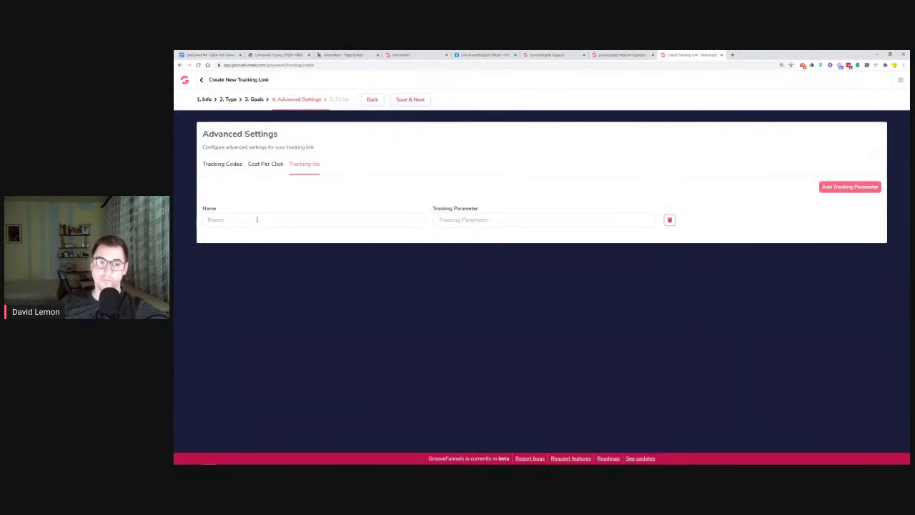
Create tracking parameter rows named 'Google ads' and 'Facebook Ads'
{"action": "type", "text": "Groo"}
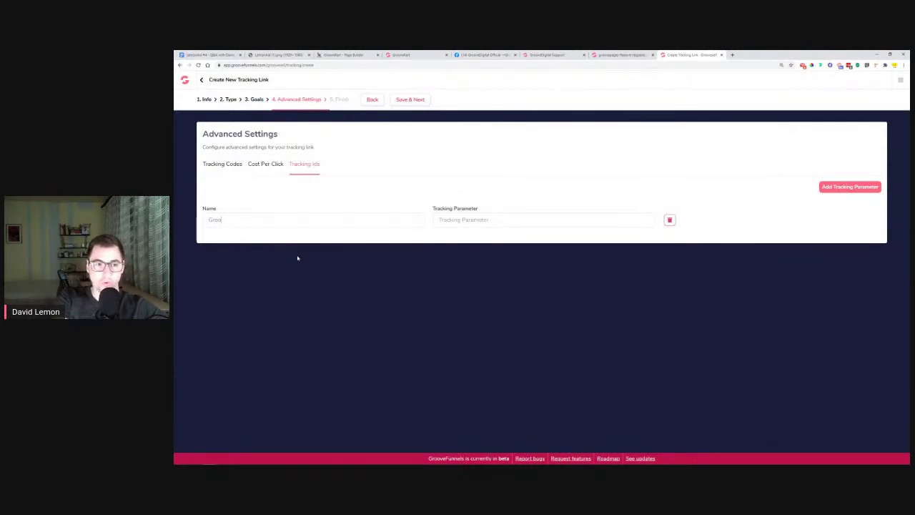
{"action": "type", "text": "v"}
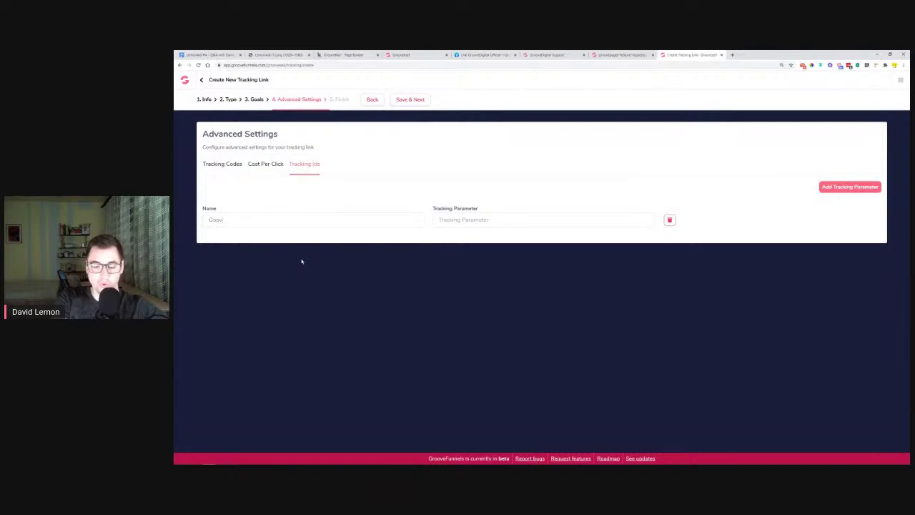
{"action": "type", "text": "e ads"}
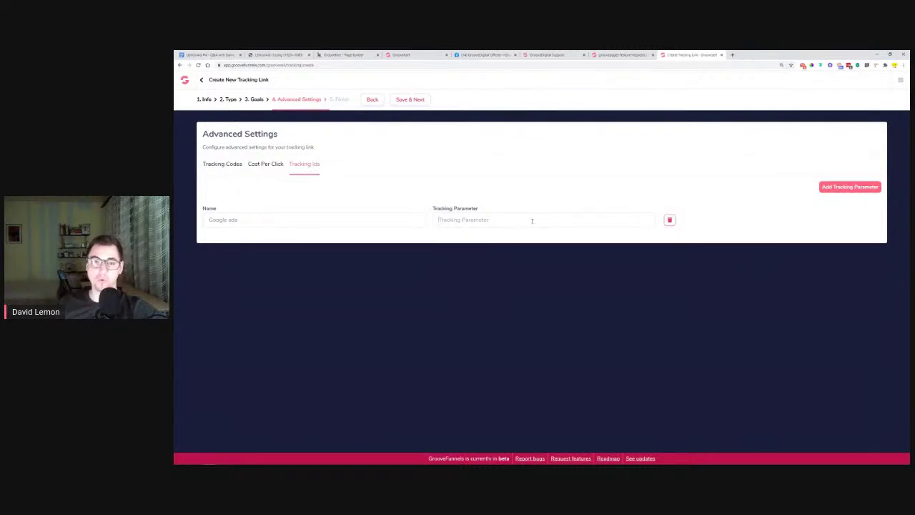
{"action": "left_click", "coordinate": [845, 188]}
{"action": "left_click", "coordinate": [268, 253]}
{"action": "type", "text": "Ga"}
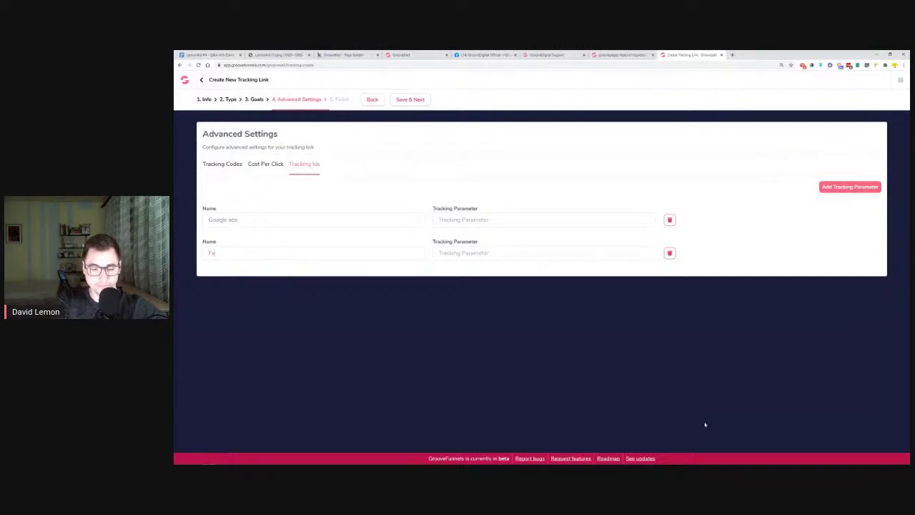
{"action": "type", "text": "cebook Ads"}
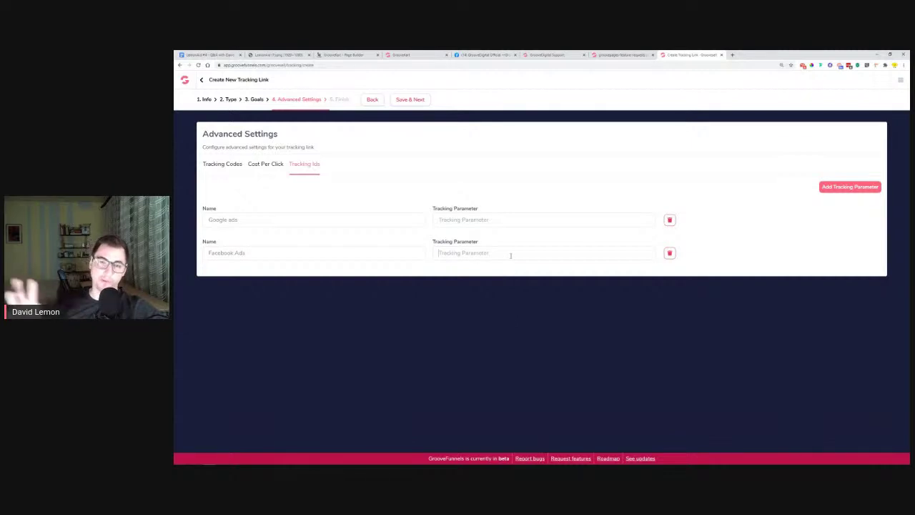
{"action": "left_click", "coordinate": [511, 255]}
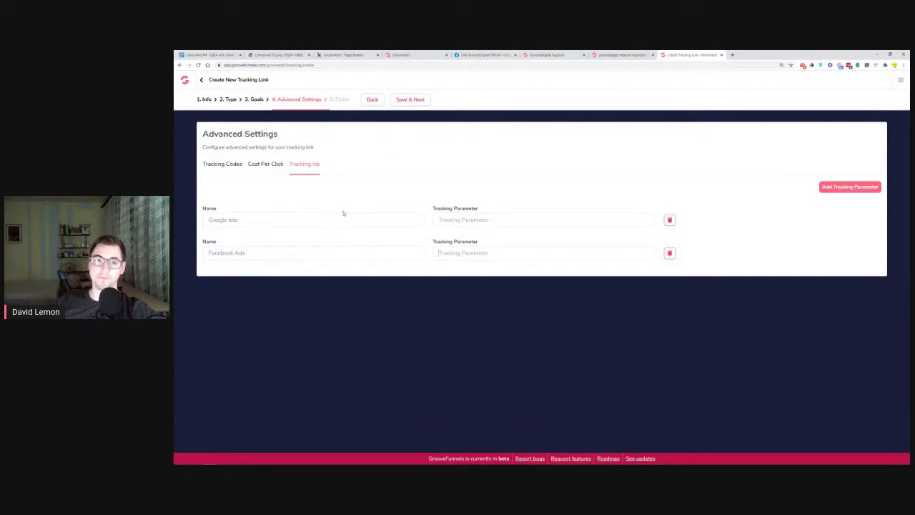
Delete both the Google ads and Facebook Ads tracking parameters, confirming each deletion
{"action": "left_click", "coordinate": [670, 220]}
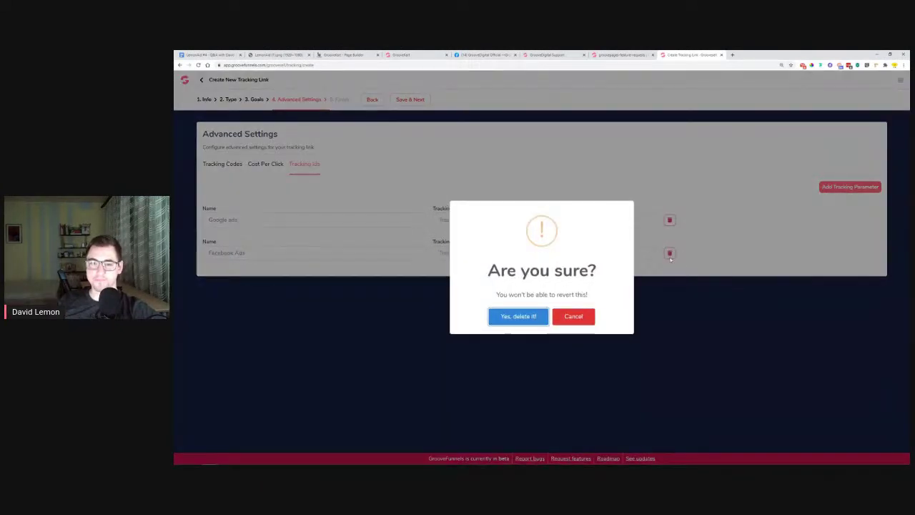
{"action": "left_click", "coordinate": [520, 318]}
{"action": "left_click", "coordinate": [670, 219]}
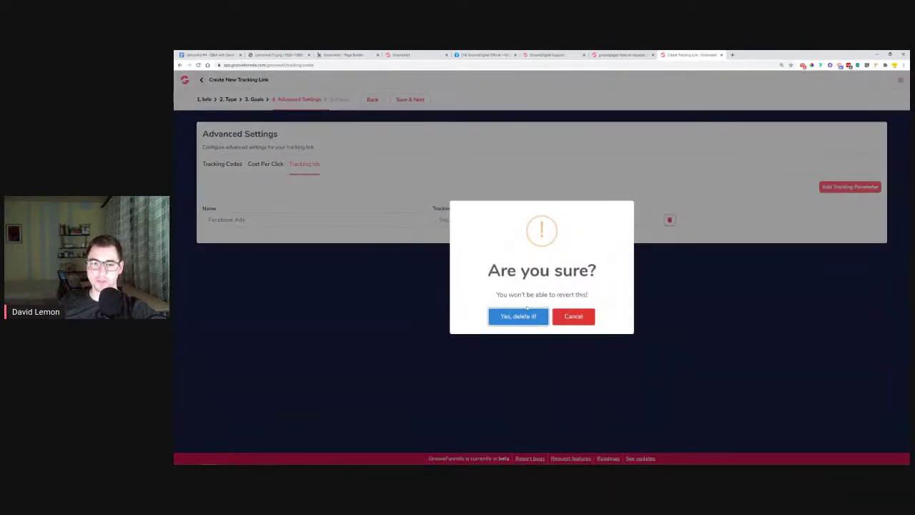
{"action": "left_click", "coordinate": [519, 316]}
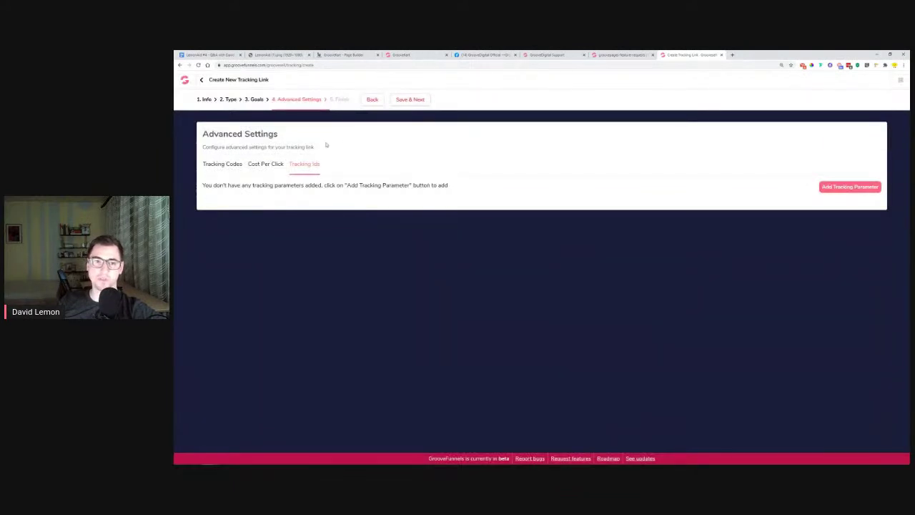
Save the link settings to reach the Congratulations page, then copy the generated tracking URL
{"action": "left_click", "coordinate": [418, 100]}
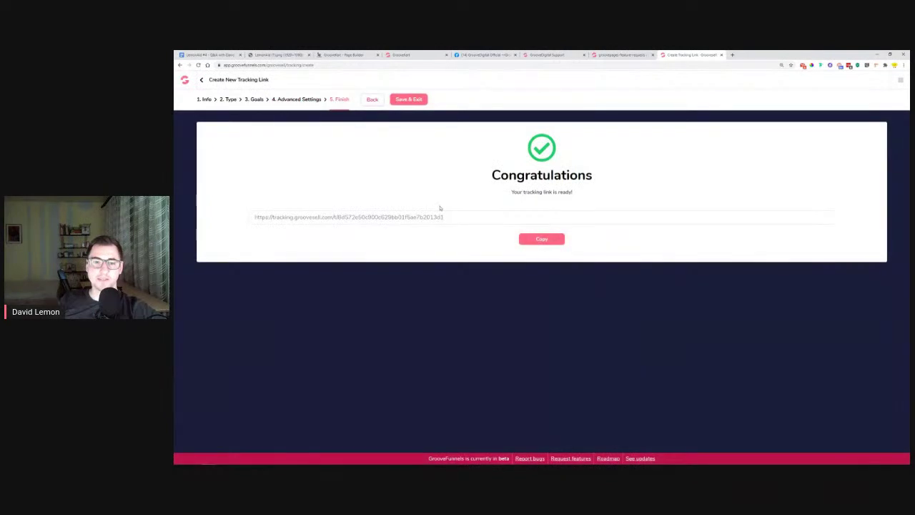
{"action": "triple_click", "coordinate": [449, 216]}
{"action": "right_click", "coordinate": [413, 217]}
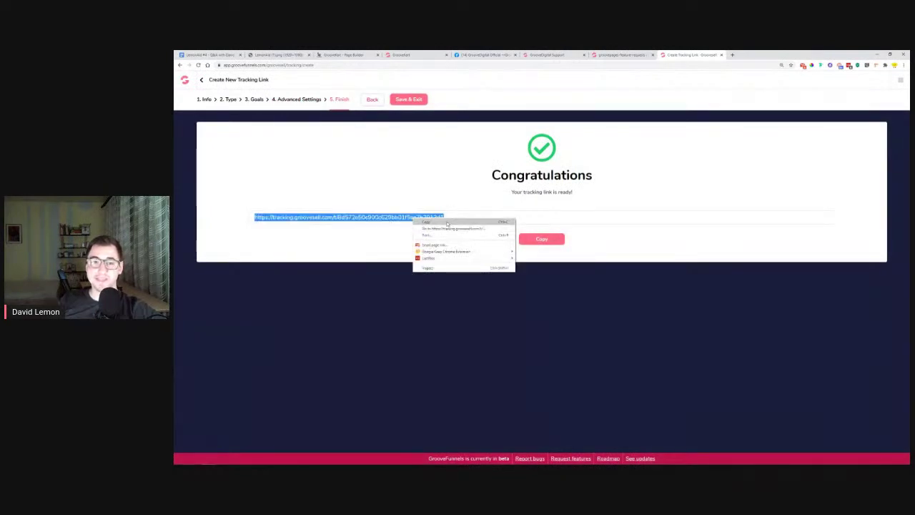
{"action": "left_click", "coordinate": [447, 221]}
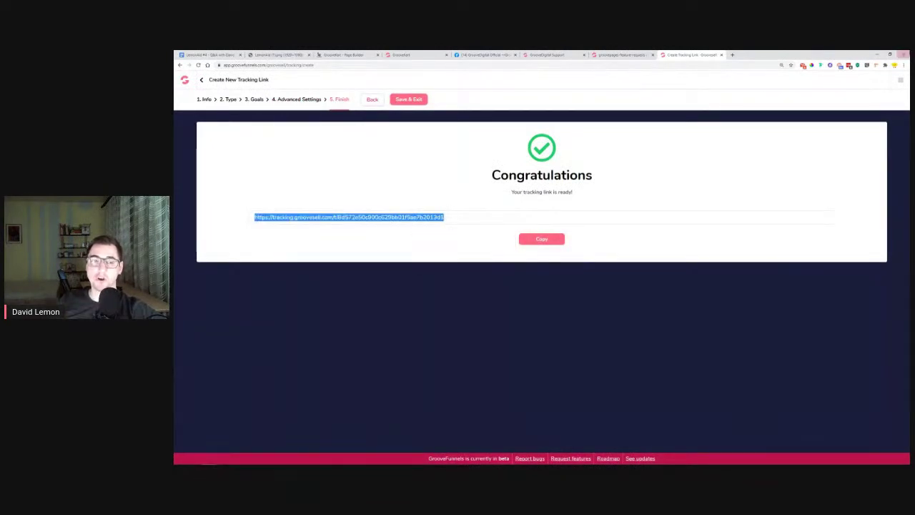
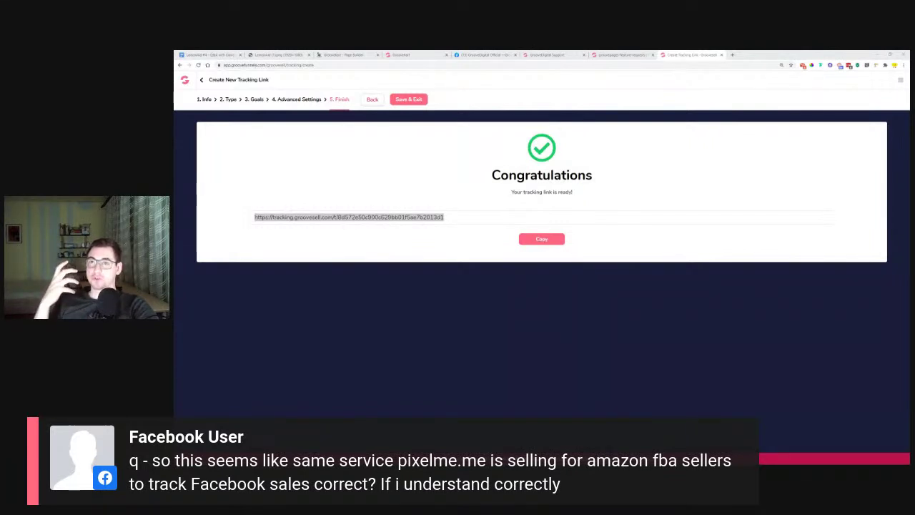
Open groovepay.com in a new browser tab
{"action": "left_click", "coordinate": [732, 54]}
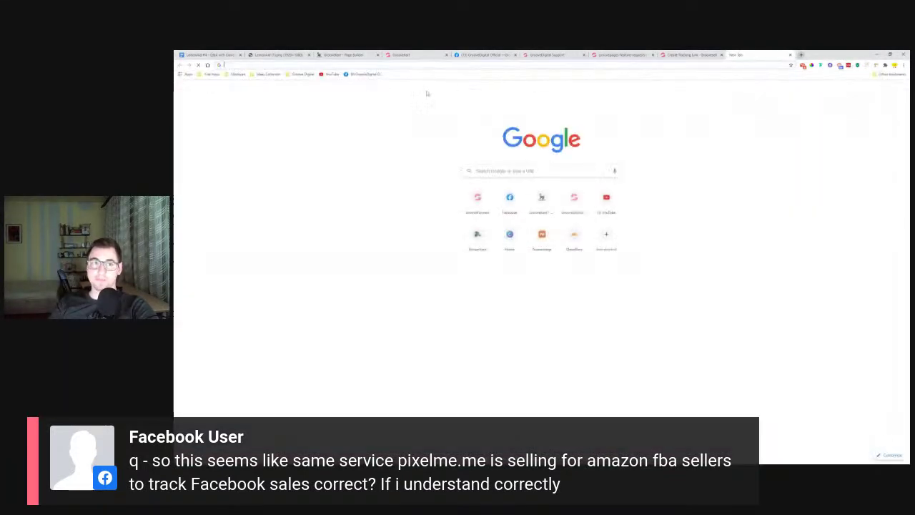
{"action": "left_click", "coordinate": [790, 55]}
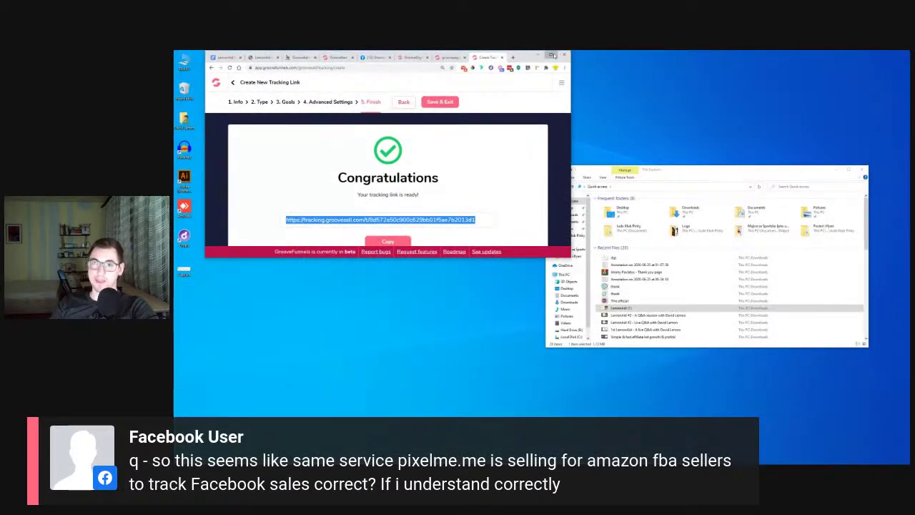
{"action": "left_click", "coordinate": [552, 54]}
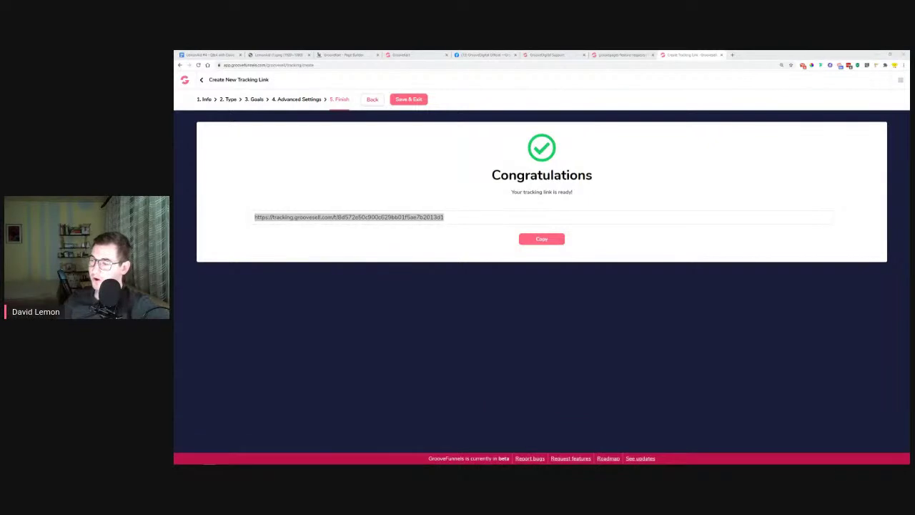
{"action": "left_click", "coordinate": [732, 55]}
{"action": "type", "text": "groov"}
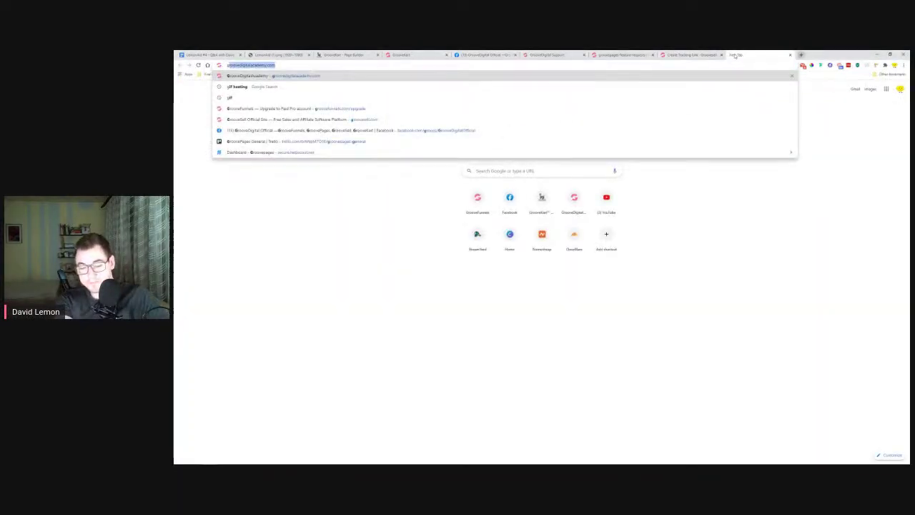
{"action": "type", "text": "epay.com"}
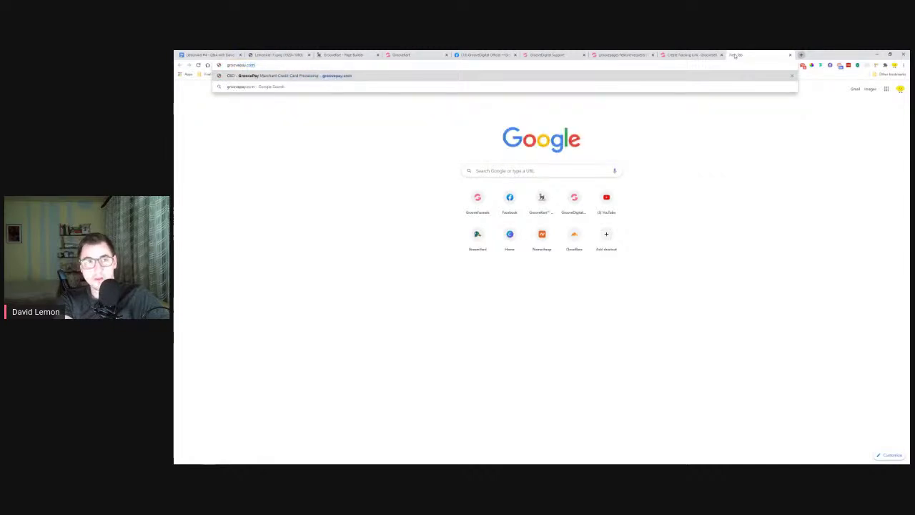
{"action": "key", "text": "Return"}
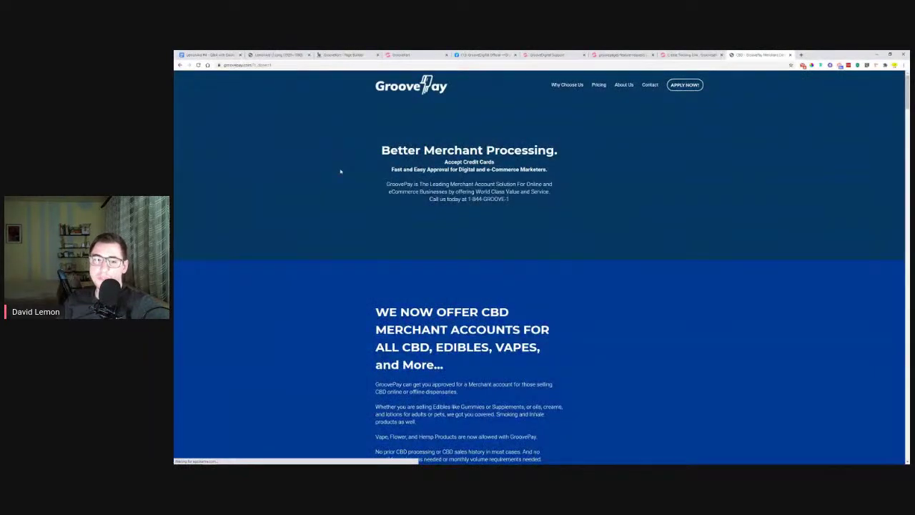
Compare GroovePay's 2.85% rate and $40/mo gateway fee with competitors' 2.90%, accepting the cookie notice
{"action": "scroll", "coordinate": [335, 181], "scroll_direction": "down", "scroll_amount": 8}
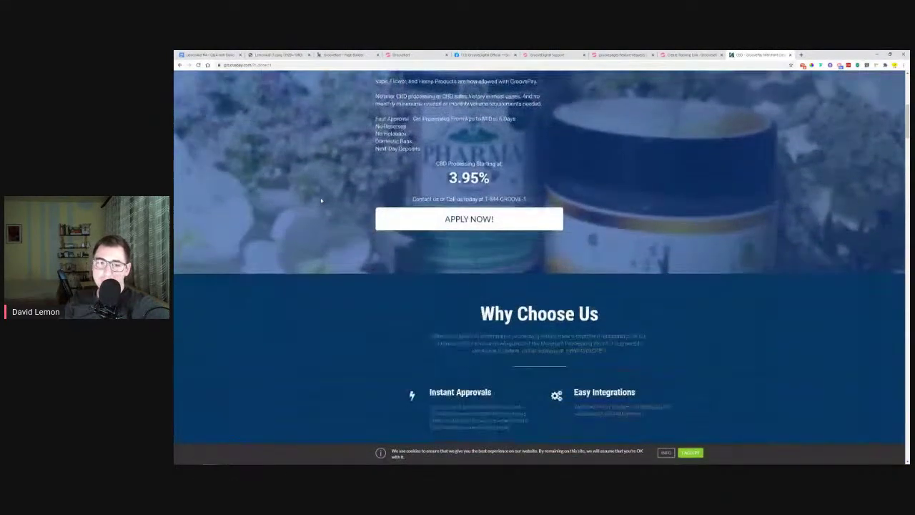
{"action": "scroll", "coordinate": [309, 203], "scroll_direction": "down", "scroll_amount": 9}
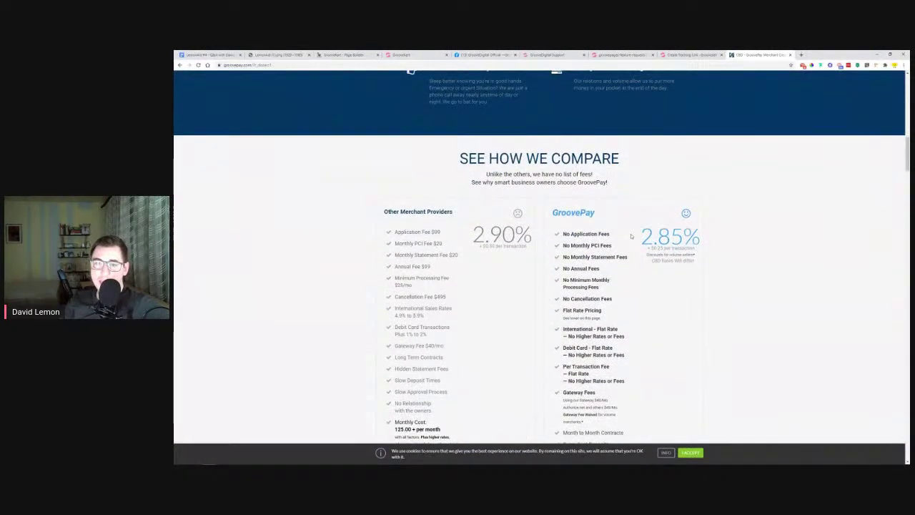
{"action": "left_click_drag", "start_coordinate": [629, 235], "coordinate": [698, 239]}
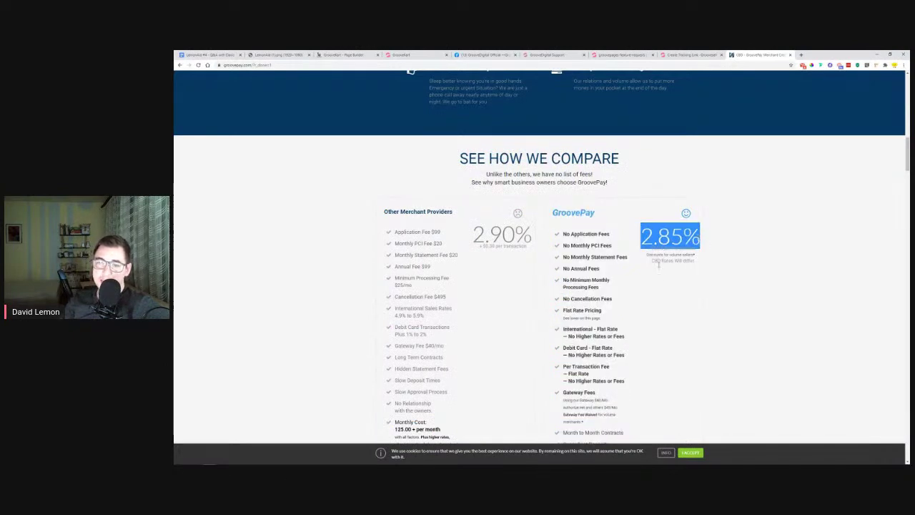
{"action": "left_click", "coordinate": [668, 286]}
{"action": "scroll", "coordinate": [668, 287], "scroll_direction": "down", "scroll_amount": 5}
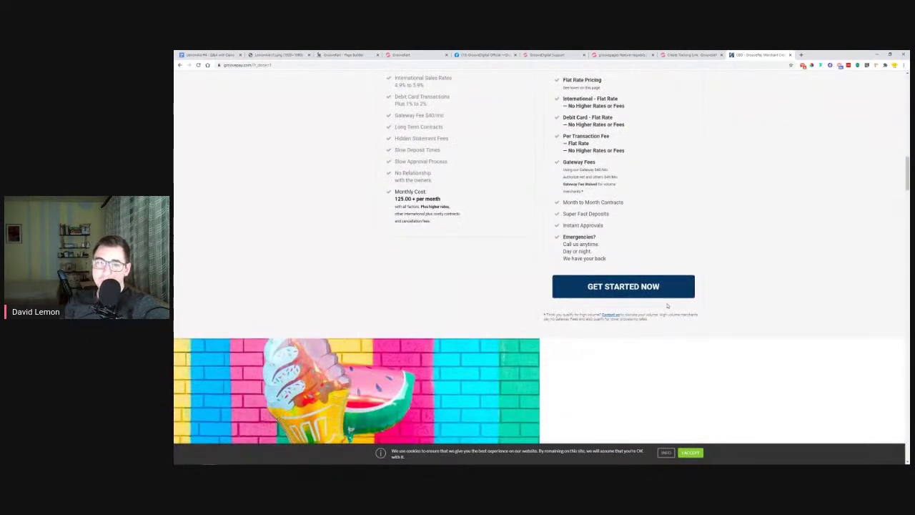
{"action": "left_click_drag", "start_coordinate": [560, 171], "coordinate": [613, 175]}
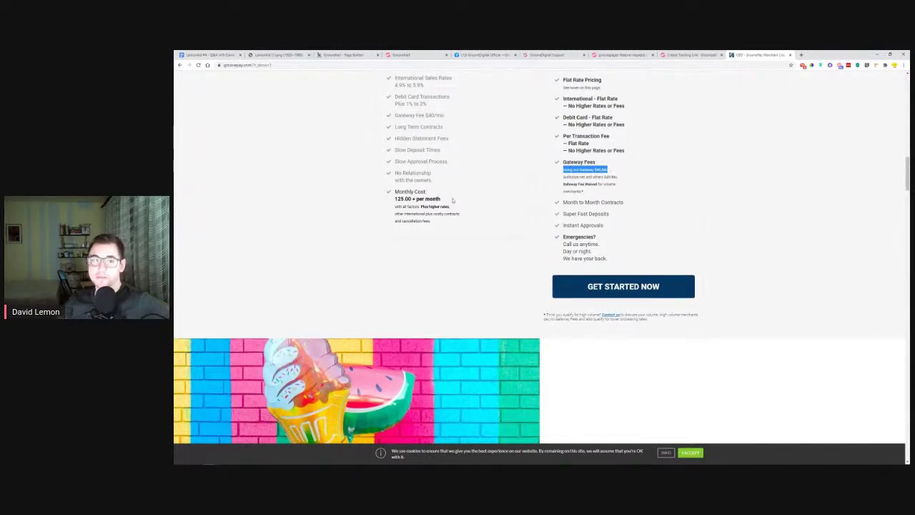
{"action": "scroll", "coordinate": [462, 218], "scroll_direction": "up", "scroll_amount": 3}
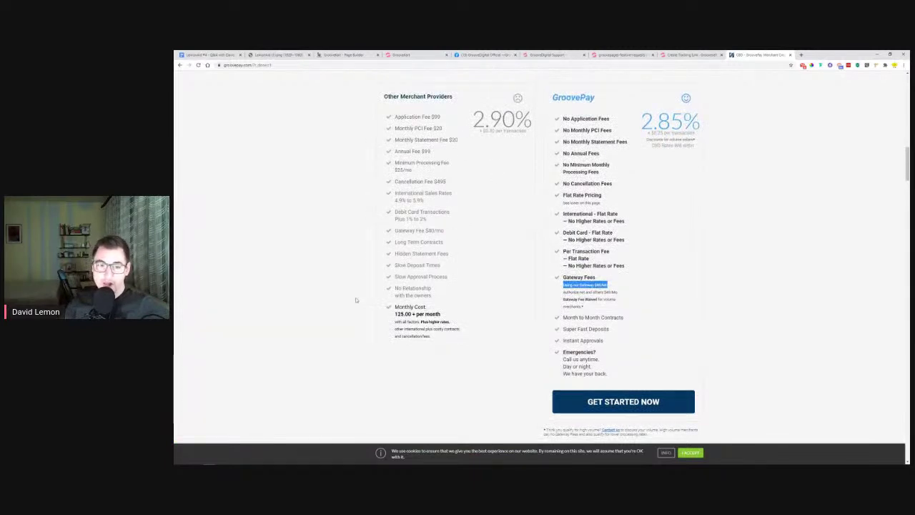
{"action": "left_click_drag", "start_coordinate": [389, 320], "coordinate": [472, 315]}
{"action": "left_click", "coordinate": [472, 314]}
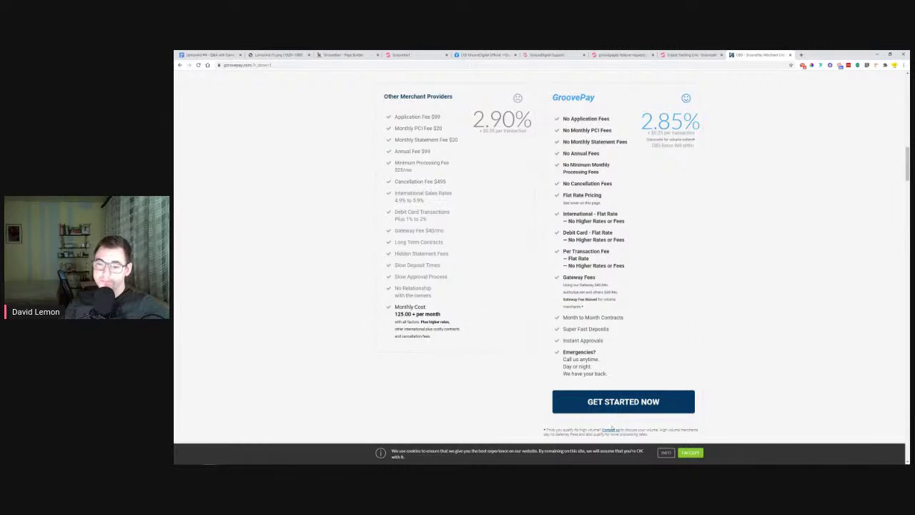
{"action": "left_click", "coordinate": [689, 453]}
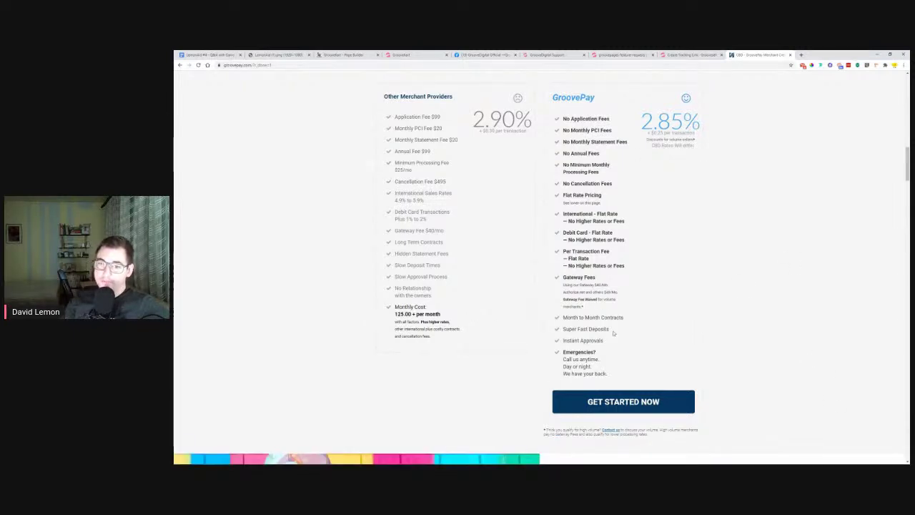
{"action": "left_click_drag", "start_coordinate": [564, 284], "coordinate": [616, 285]}
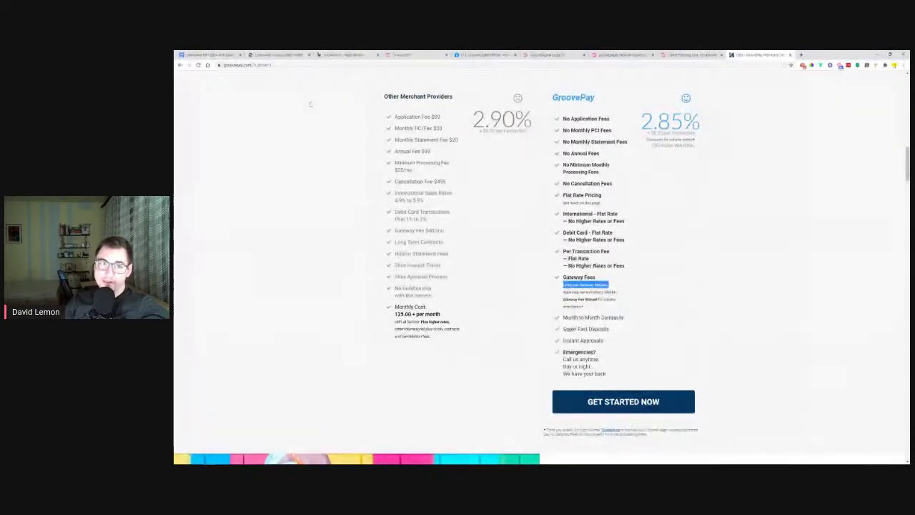
Point out competitors' $99 annual and $495 cancellation fees against GroovePay's $40/Mo gateway fee
{"action": "left_click_drag", "start_coordinate": [406, 151], "coordinate": [395, 170]}
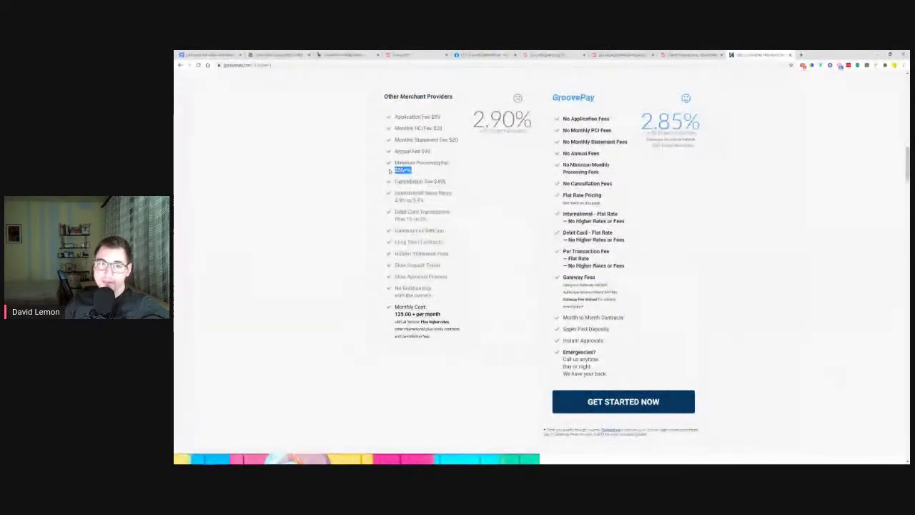
{"action": "left_click_drag", "start_coordinate": [450, 182], "coordinate": [395, 182]}
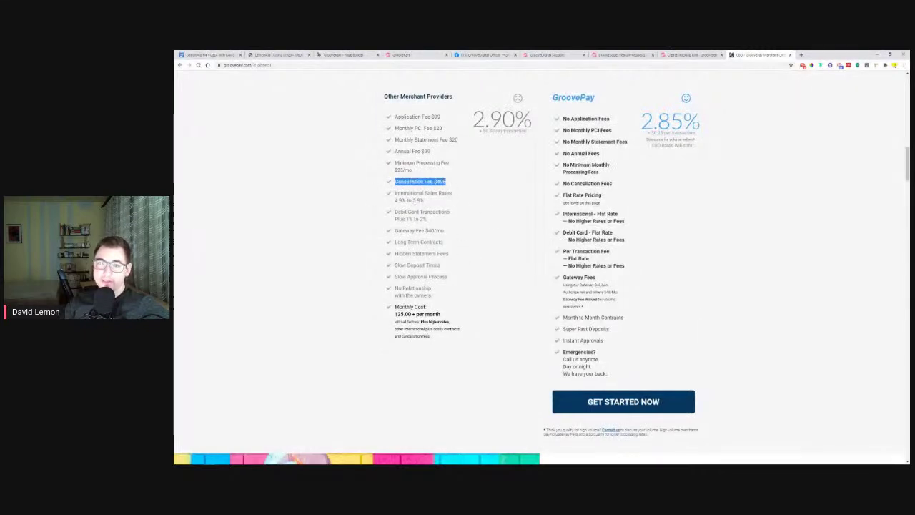
{"action": "left_click_drag", "start_coordinate": [562, 99], "coordinate": [620, 221]}
{"action": "left_click", "coordinate": [640, 245]}
{"action": "left_click_drag", "start_coordinate": [552, 291], "coordinate": [623, 286]}
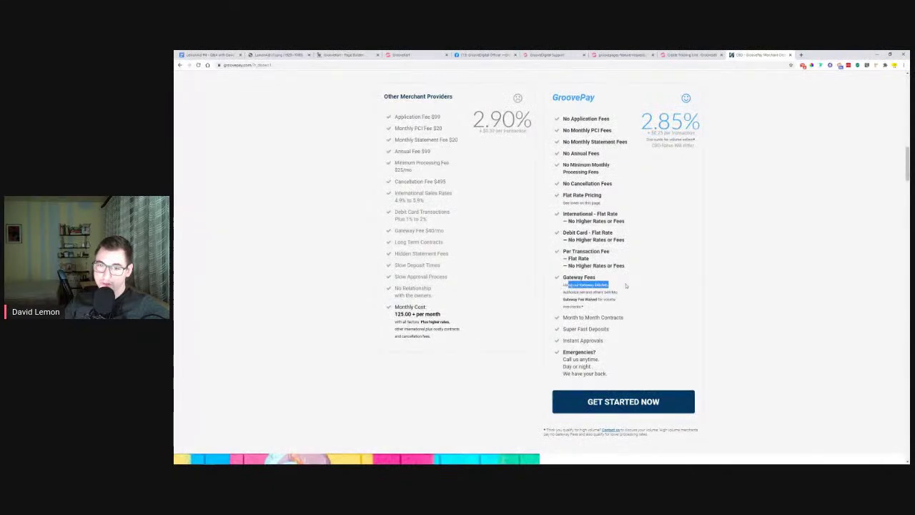
{"action": "left_click", "coordinate": [662, 289]}
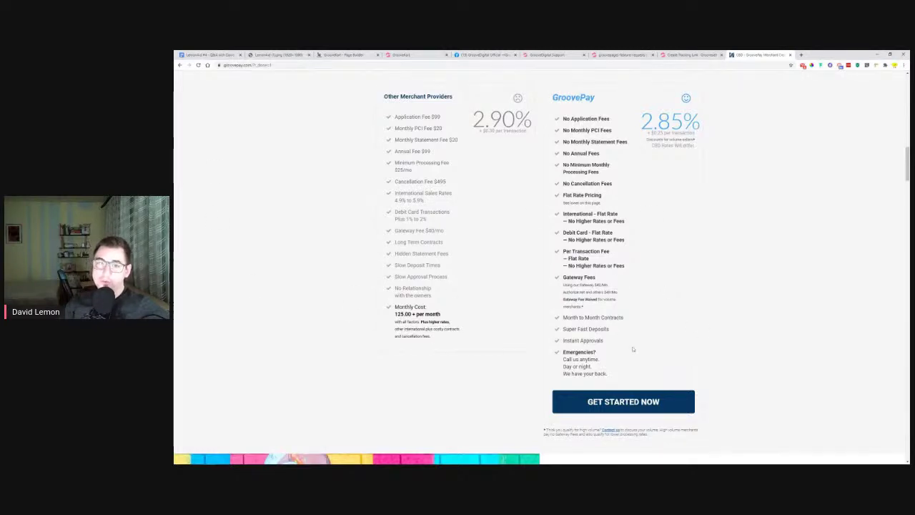
Scroll back over the pricing comparison and close the GroovePay tab to return to GrooveSell
{"action": "scroll", "coordinate": [337, 275], "scroll_direction": "up", "scroll_amount": 4}
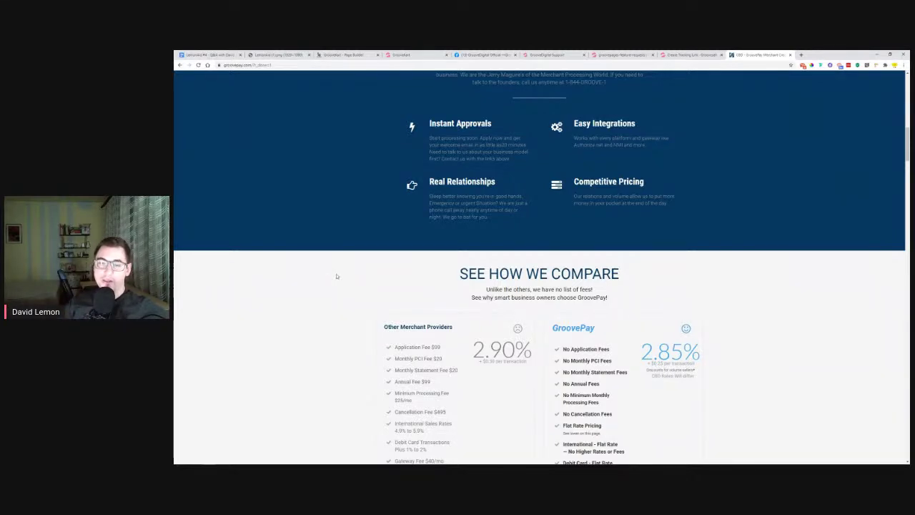
{"action": "scroll", "coordinate": [754, 332], "scroll_direction": "up", "scroll_amount": 2}
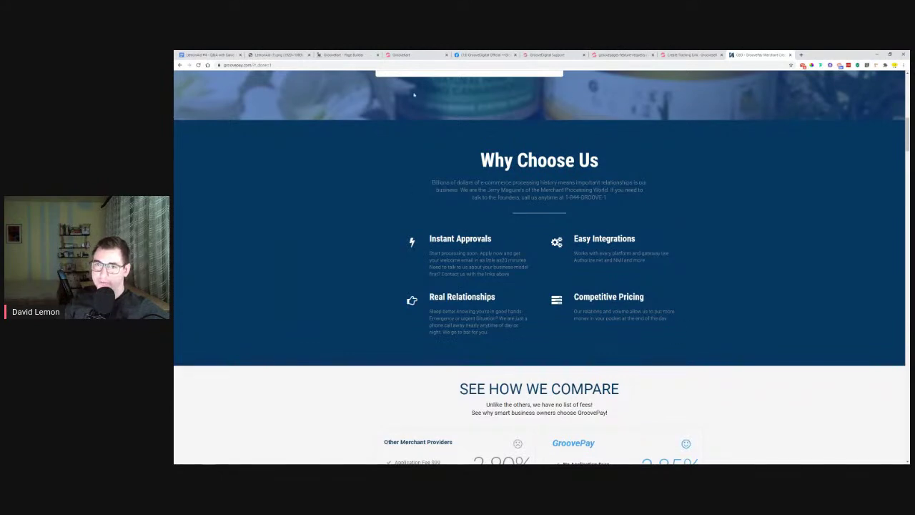
{"action": "scroll", "coordinate": [451, 71], "scroll_direction": "up", "scroll_amount": 10}
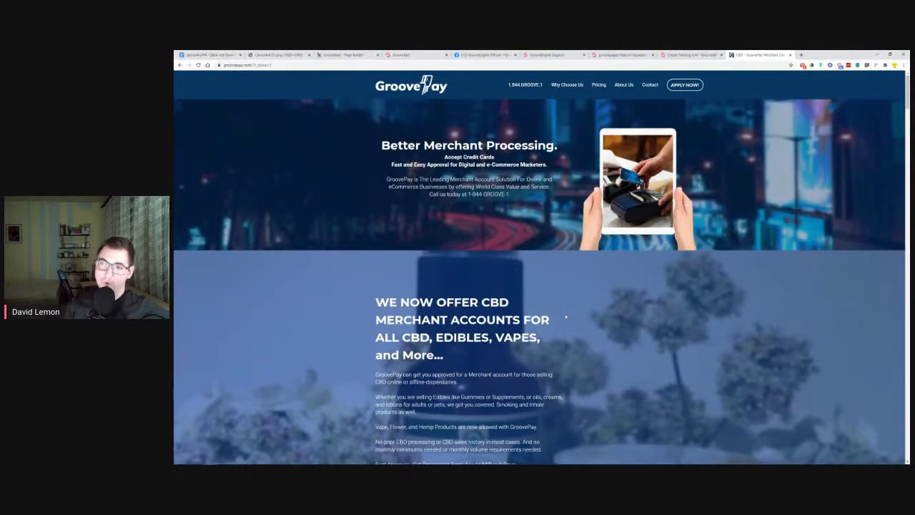
{"action": "scroll", "coordinate": [615, 363], "scroll_direction": "down", "scroll_amount": 3}
{"action": "scroll", "coordinate": [615, 362], "scroll_direction": "down", "scroll_amount": 5}
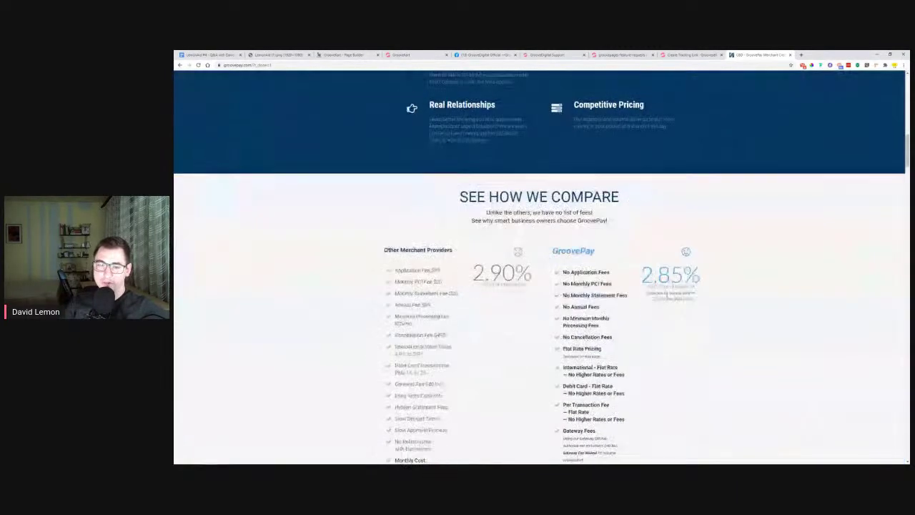
{"action": "scroll", "coordinate": [801, 214], "scroll_direction": "down", "scroll_amount": 4}
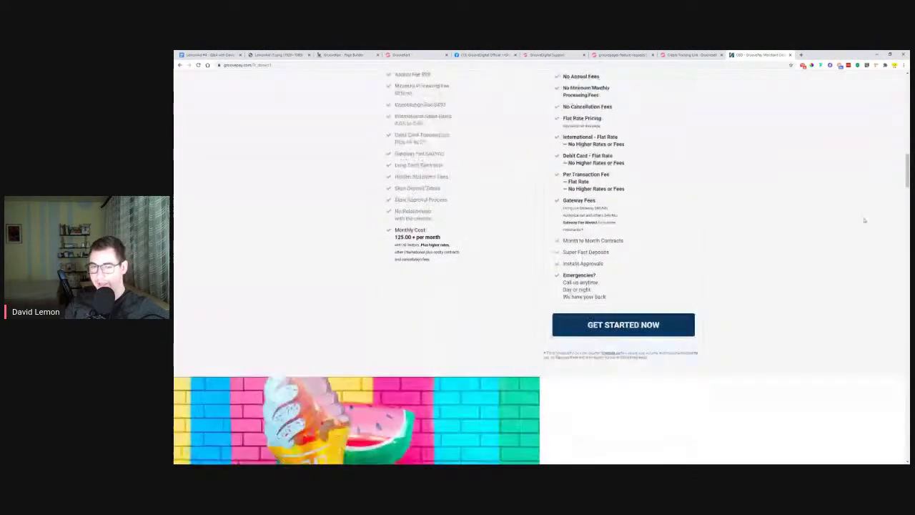
{"action": "left_click", "coordinate": [790, 56]}
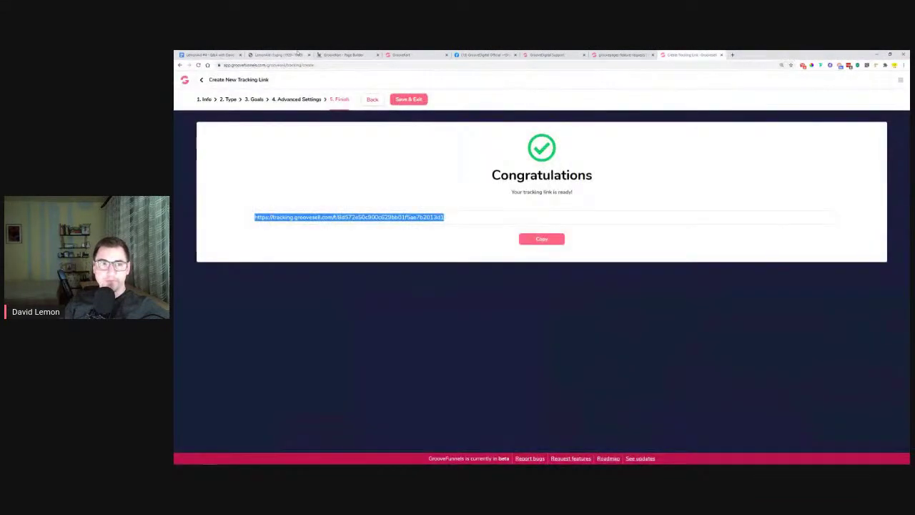
In the Q&A document, highlight the whole GrooveSell tracking-code question, including the asker, in orange
{"action": "left_click", "coordinate": [204, 54]}
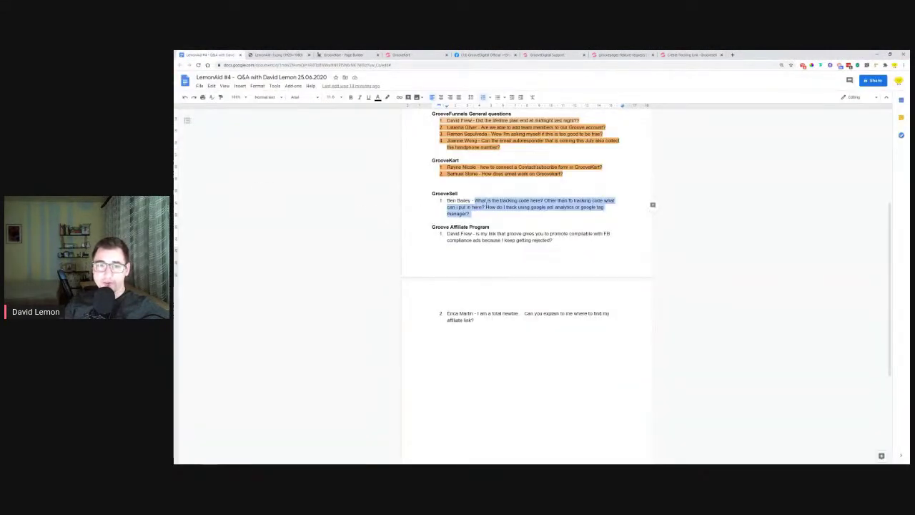
{"action": "left_click", "coordinate": [470, 214]}
{"action": "left_click_drag", "start_coordinate": [470, 213], "coordinate": [447, 201]}
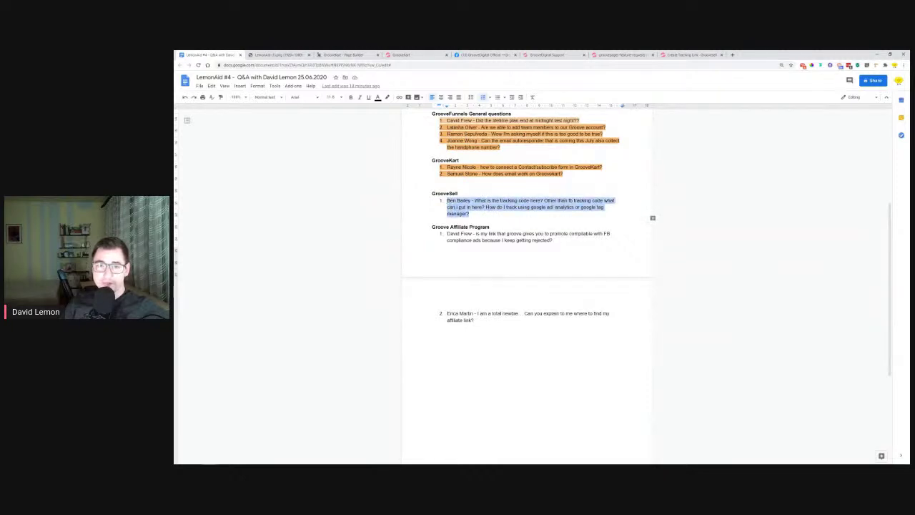
{"action": "left_click", "coordinate": [387, 97]}
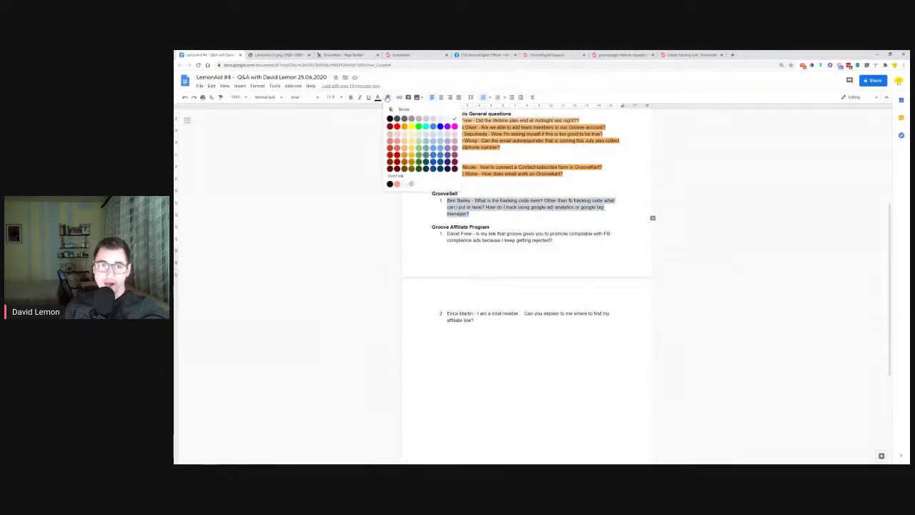
{"action": "left_click", "coordinate": [405, 148]}
{"action": "left_click", "coordinate": [484, 241]}
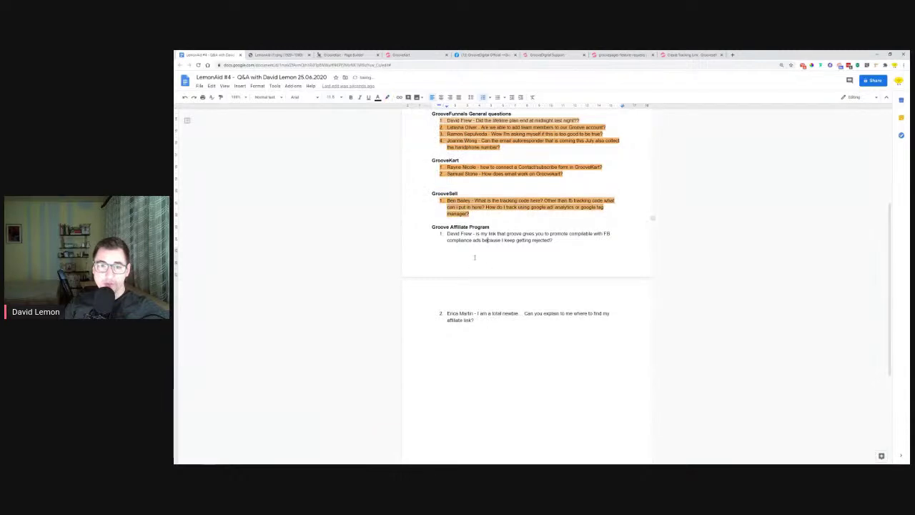
Select part of the first affiliate program question, then deselect it
{"action": "left_click_drag", "start_coordinate": [432, 226], "coordinate": [458, 241]}
{"action": "left_click", "coordinate": [475, 234]}
{"action": "left_click", "coordinate": [492, 240]}
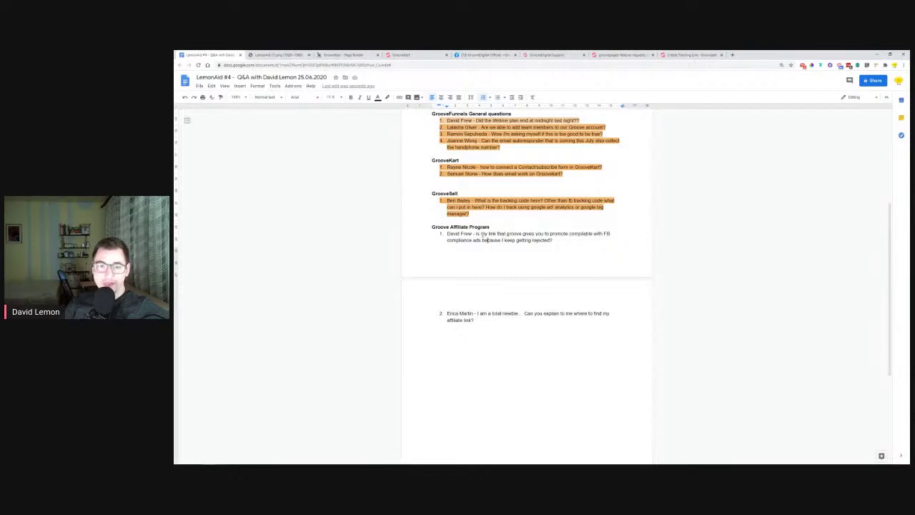
{"action": "left_click_drag", "start_coordinate": [480, 234], "coordinate": [607, 240]}
{"action": "left_click", "coordinate": [562, 241]}
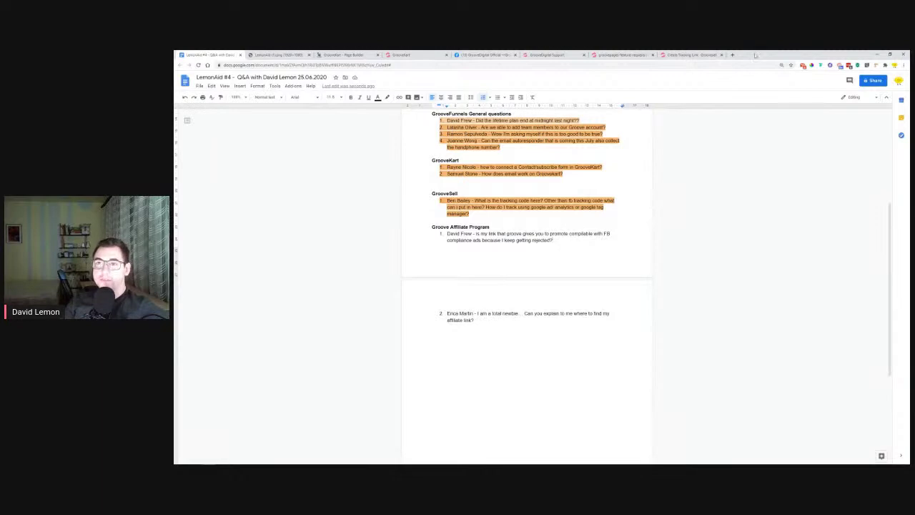
Open a new tab, then switch to the GrooveDigital Official Facebook group
{"action": "left_click", "coordinate": [733, 55]}
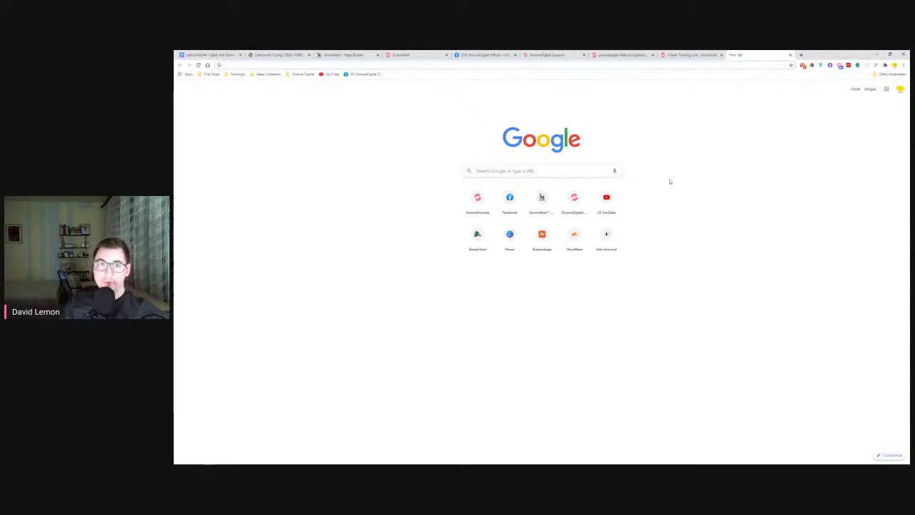
{"action": "left_click", "coordinate": [484, 56]}
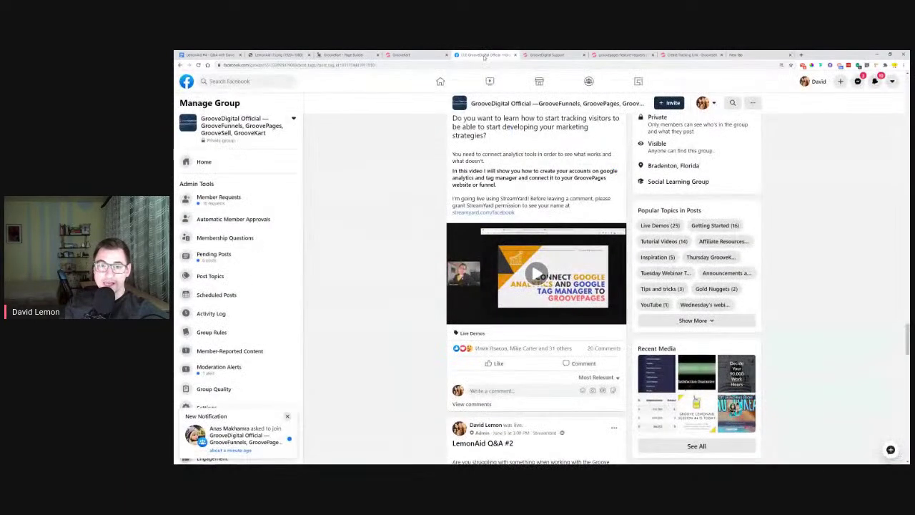
Open all of the GrooveDigital group's media from Recent Media
{"action": "scroll", "coordinate": [388, 280], "scroll_direction": "down", "scroll_amount": 15}
{"action": "scroll", "coordinate": [392, 290], "scroll_direction": "up", "scroll_amount": 3}
{"action": "scroll", "coordinate": [401, 290], "scroll_direction": "up", "scroll_amount": 5}
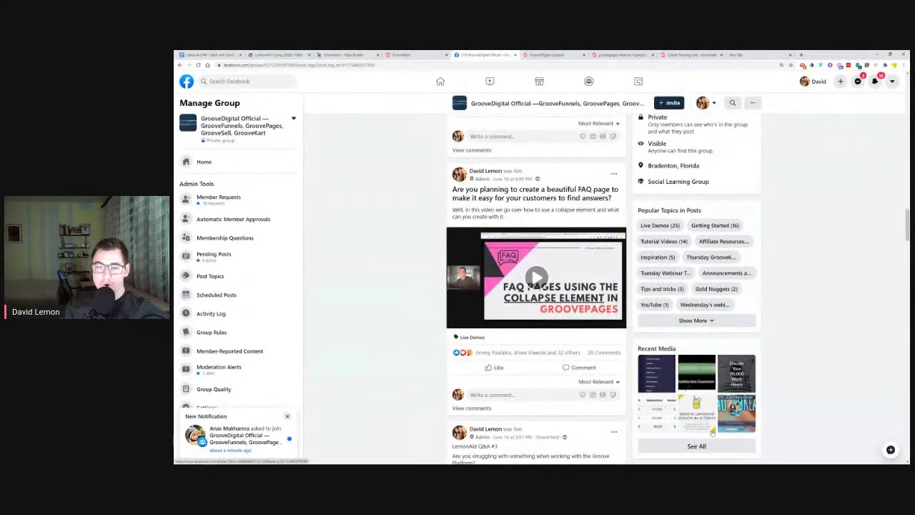
{"action": "scroll", "coordinate": [563, 334], "scroll_direction": "up", "scroll_amount": 10}
{"action": "scroll", "coordinate": [562, 334], "scroll_direction": "up", "scroll_amount": 10}
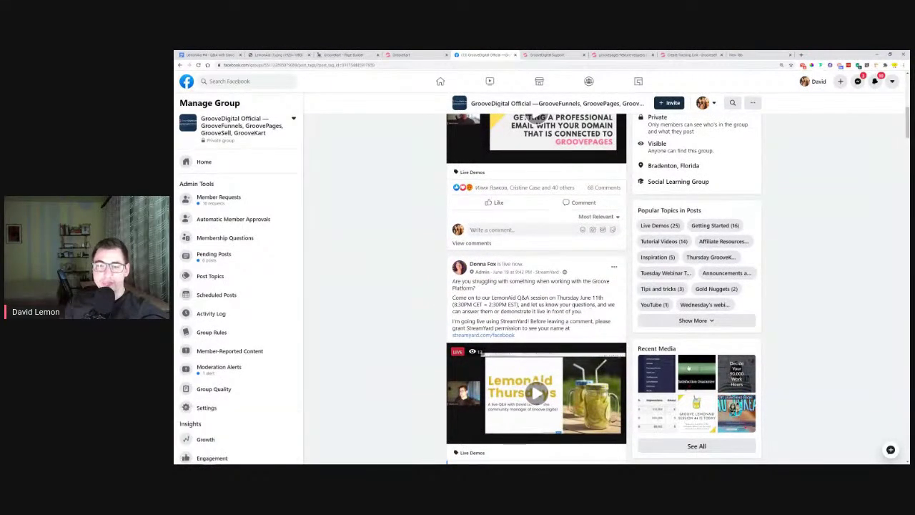
{"action": "left_click", "coordinate": [697, 446]}
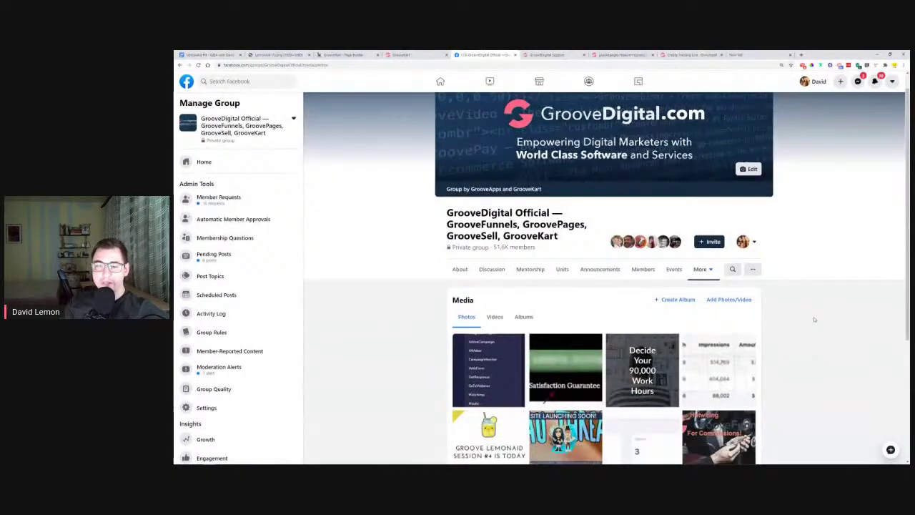
Scroll through the group photos and open the GroovePages Show & Tell image
{"action": "scroll", "coordinate": [809, 294], "scroll_direction": "down", "scroll_amount": 10}
{"action": "scroll", "coordinate": [809, 294], "scroll_direction": "down", "scroll_amount": 15}
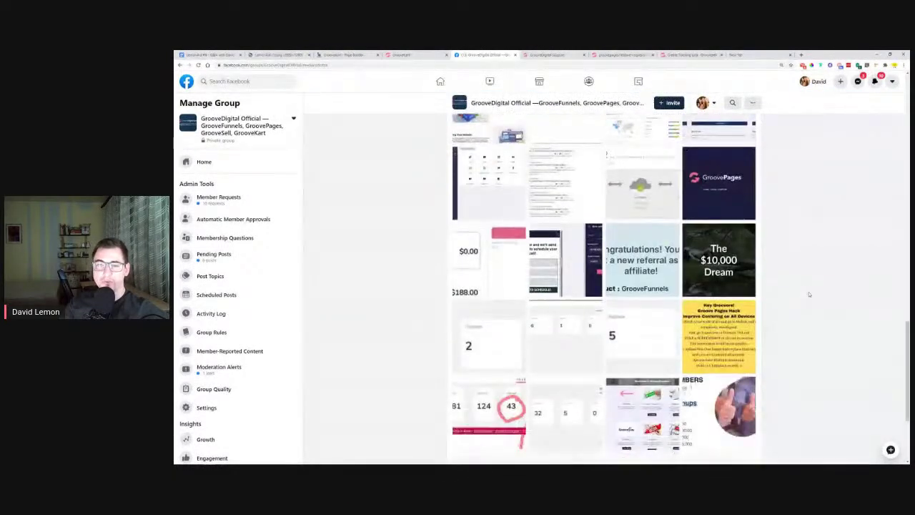
{"action": "scroll", "coordinate": [810, 294], "scroll_direction": "down", "scroll_amount": 10}
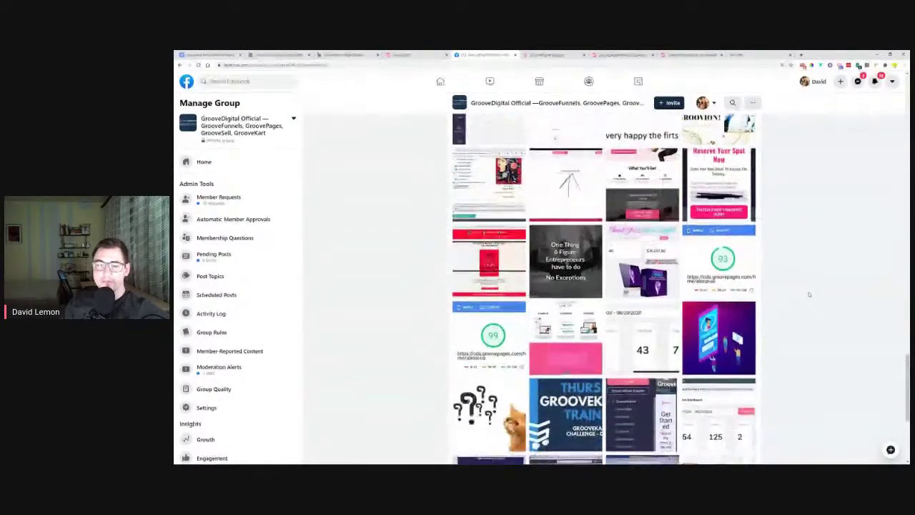
{"action": "scroll", "coordinate": [810, 294], "scroll_direction": "down", "scroll_amount": 15}
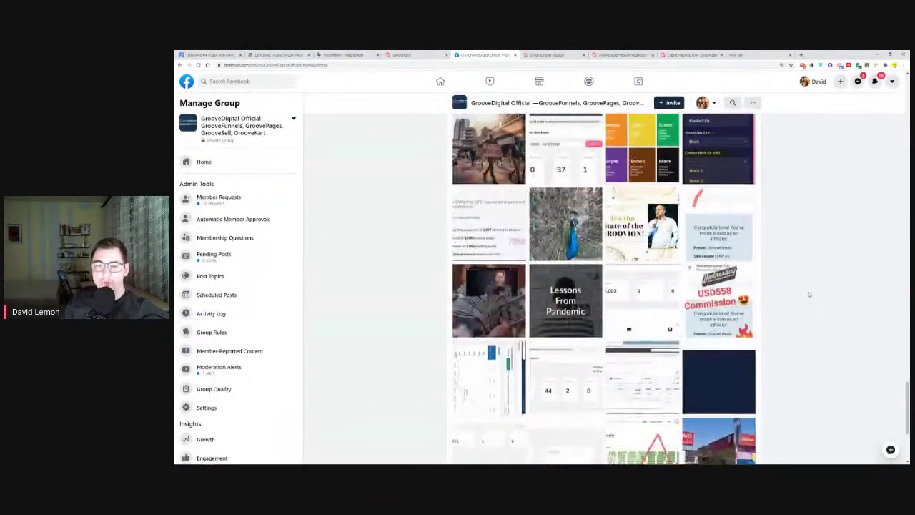
{"action": "scroll", "coordinate": [809, 294], "scroll_direction": "down", "scroll_amount": 15}
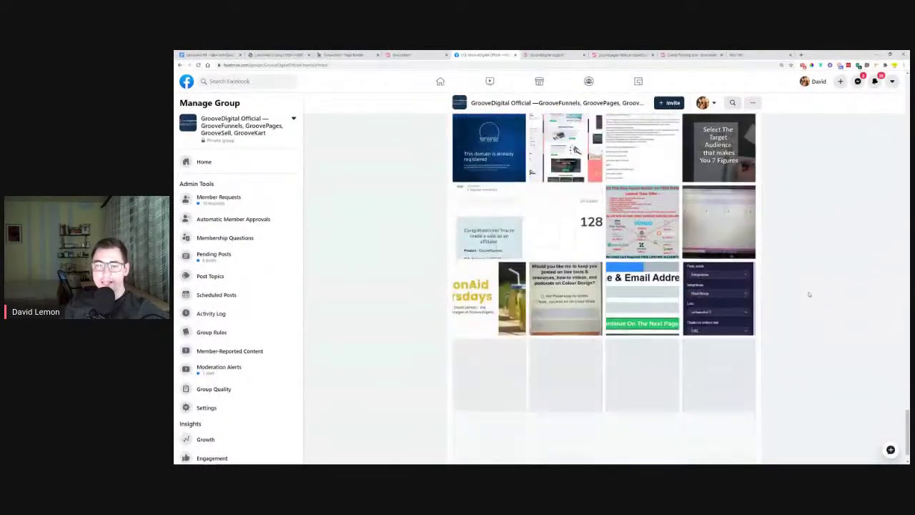
{"action": "scroll", "coordinate": [810, 294], "scroll_direction": "down", "scroll_amount": 15}
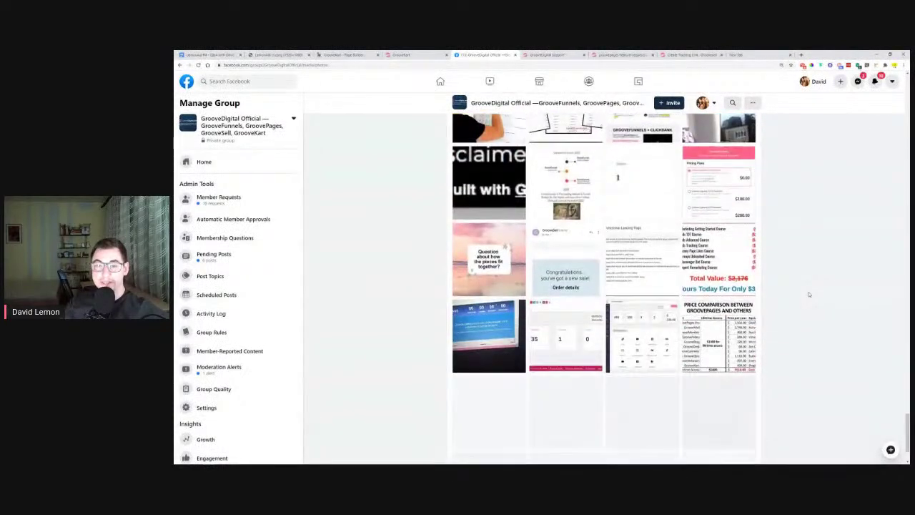
{"action": "left_click", "coordinate": [490, 340]}
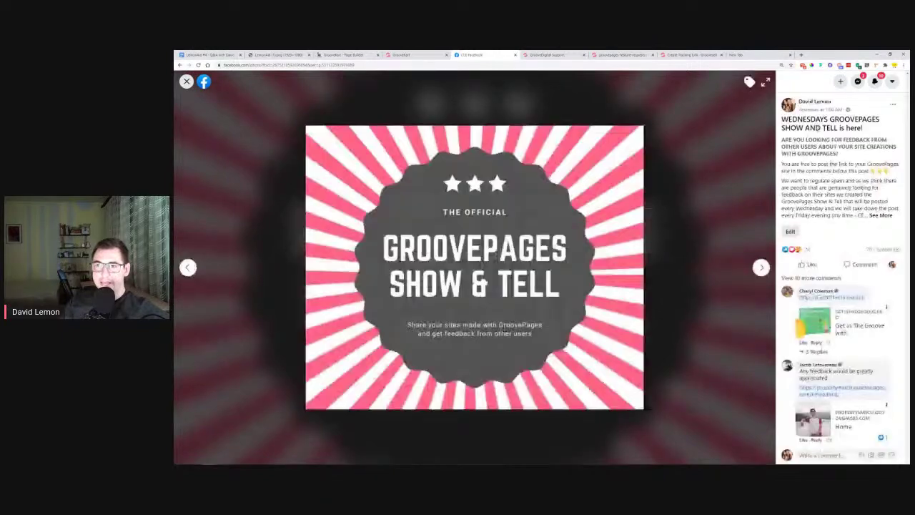
Close the photo viewer and expand the full affiliate disclosure comment
{"action": "key", "text": "Escape"}
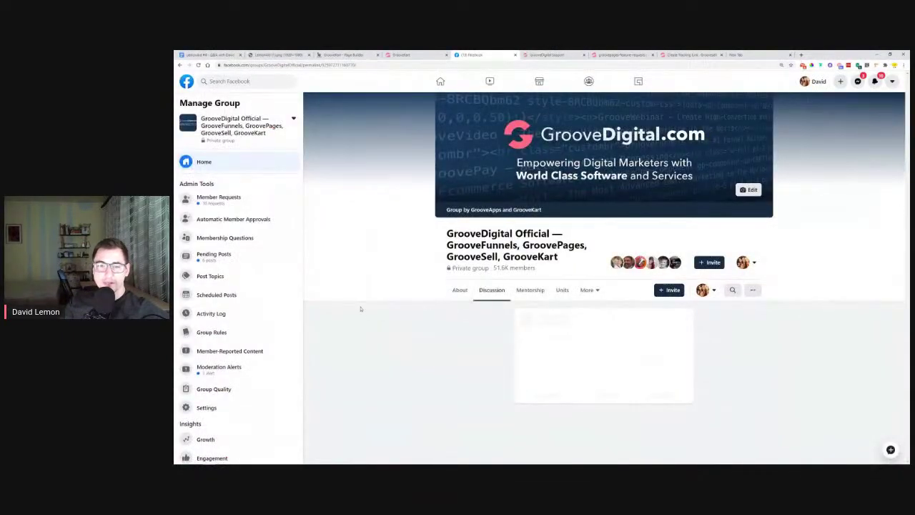
{"action": "scroll", "coordinate": [407, 292], "scroll_direction": "down", "scroll_amount": 4}
{"action": "scroll", "coordinate": [407, 292], "scroll_direction": "down", "scroll_amount": 10}
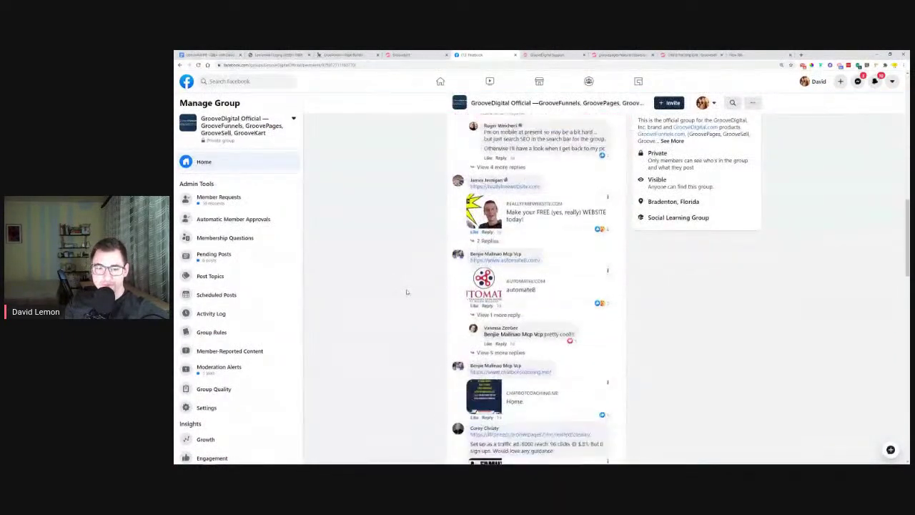
{"action": "scroll", "coordinate": [413, 286], "scroll_direction": "down", "scroll_amount": 10}
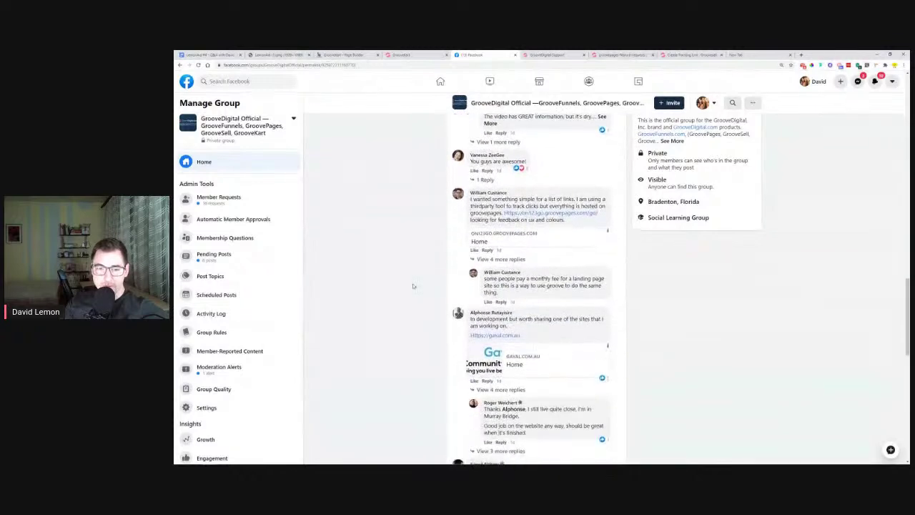
{"action": "scroll", "coordinate": [412, 287], "scroll_direction": "down", "scroll_amount": 4}
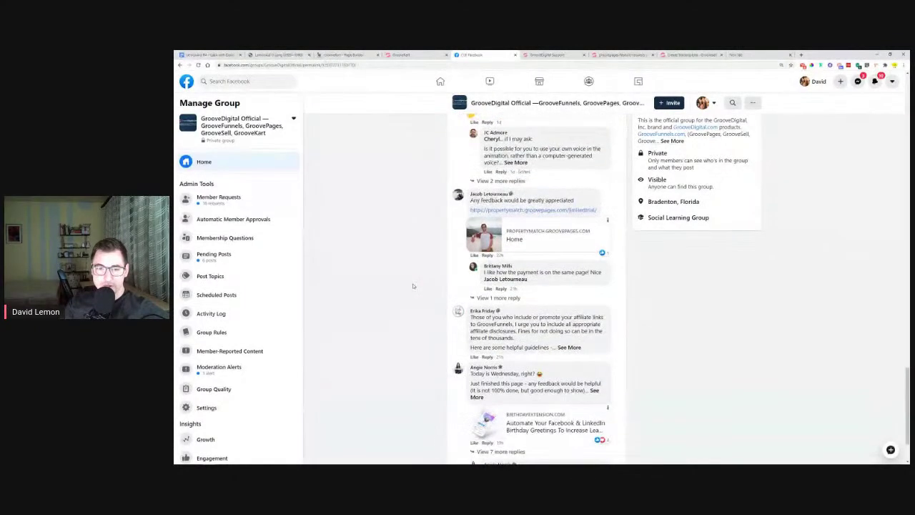
{"action": "left_click", "coordinate": [570, 347]}
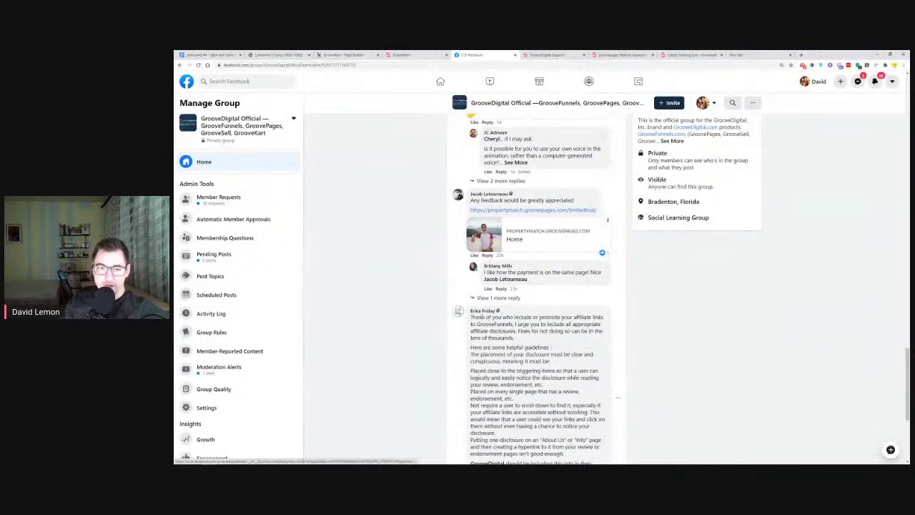
Select the whole affiliate disclosure comment and scroll back to the group page top
{"action": "left_click_drag", "start_coordinate": [470, 319], "coordinate": [601, 337]}
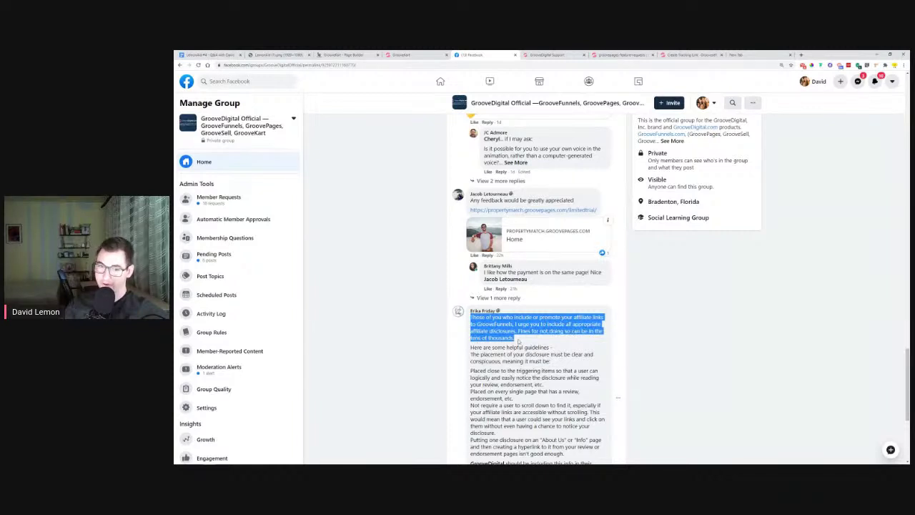
{"action": "left_click", "coordinate": [523, 341]}
{"action": "left_click_drag", "start_coordinate": [470, 347], "coordinate": [492, 371]}
{"action": "scroll", "coordinate": [492, 371], "scroll_direction": "down", "scroll_amount": 2}
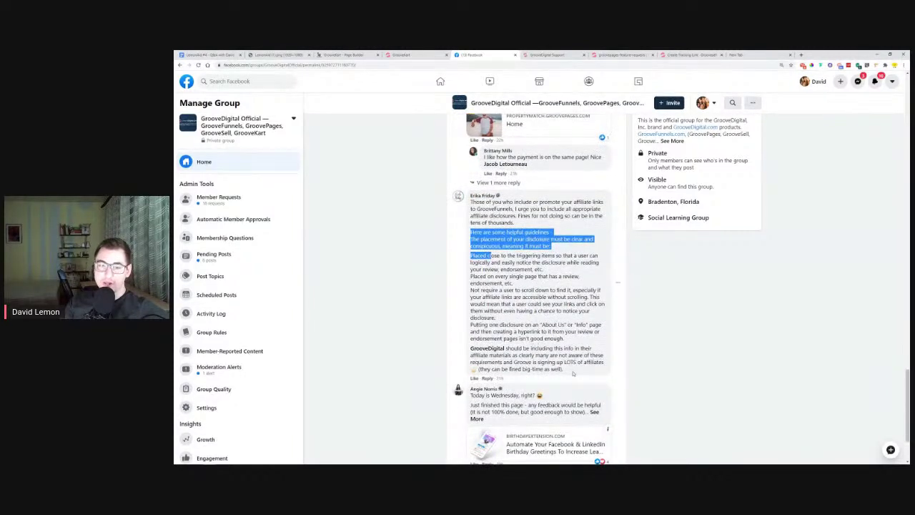
{"action": "left_click_drag", "start_coordinate": [573, 375], "coordinate": [469, 206]}
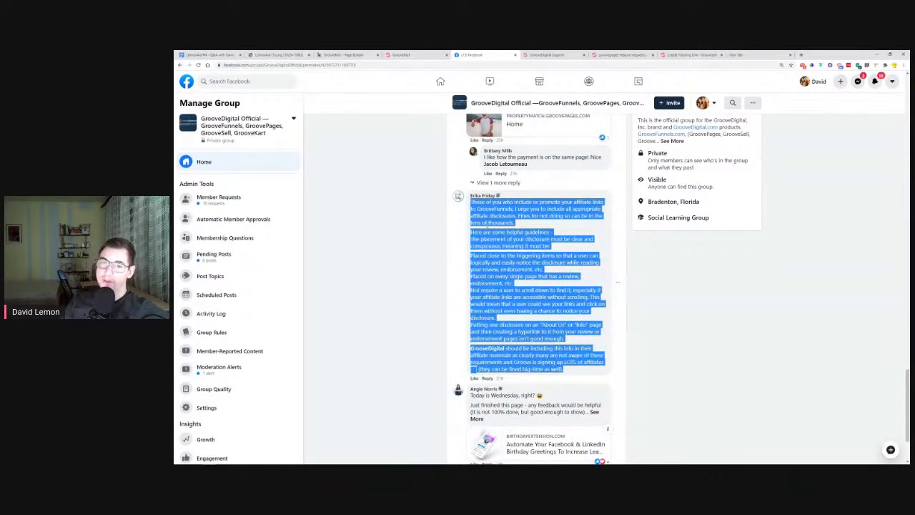
{"action": "scroll", "coordinate": [420, 247], "scroll_direction": "up", "scroll_amount": 15}
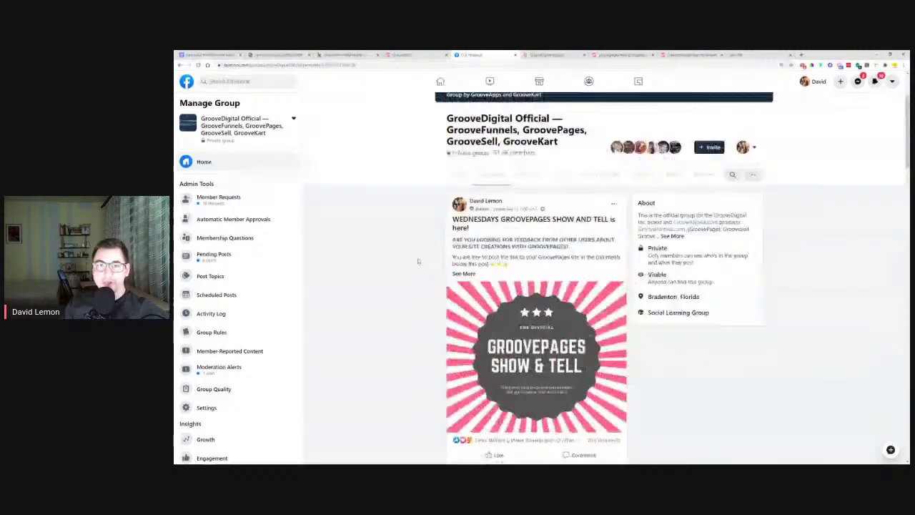
{"action": "scroll", "coordinate": [420, 269], "scroll_direction": "down", "scroll_amount": 4}
{"action": "scroll", "coordinate": [420, 268], "scroll_direction": "up", "scroll_amount": 2}
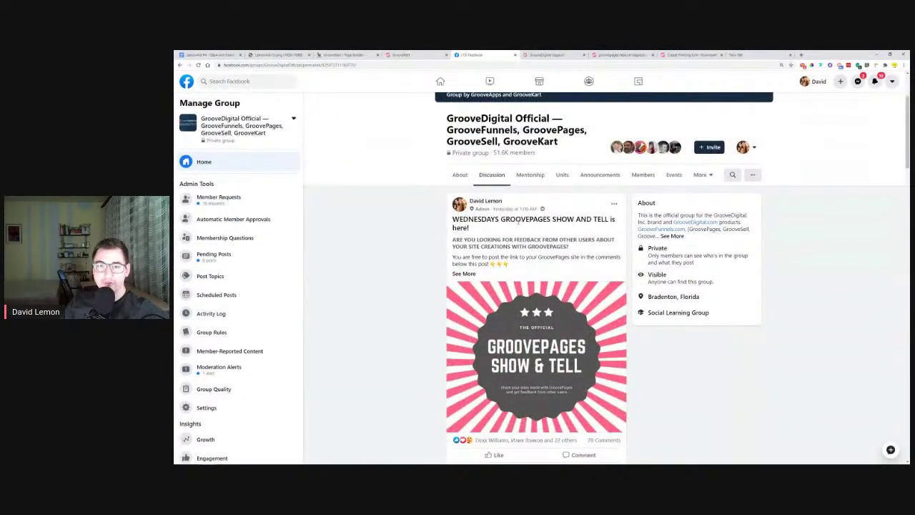
{"action": "left_click", "coordinate": [730, 176]}
Search the group for 'show and tell' and show more comments on the post
{"action": "type", "text": "show and te"}
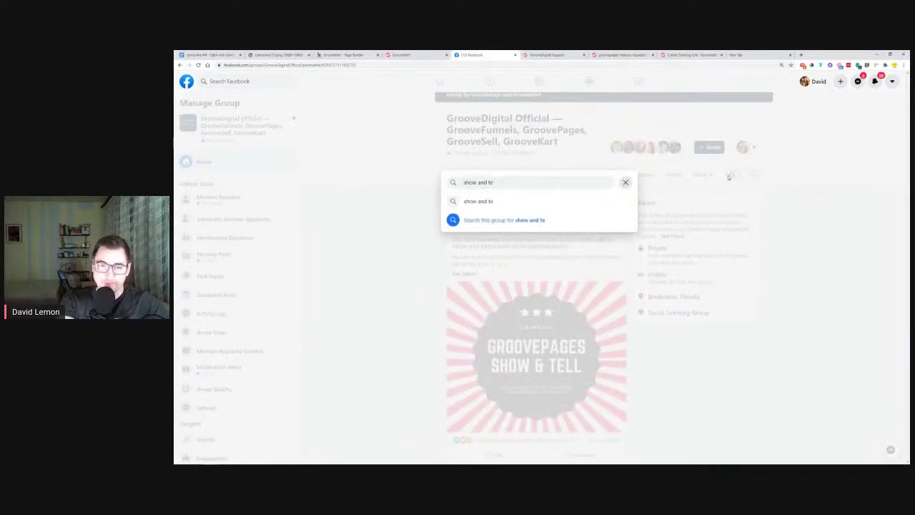
{"action": "type", "text": "ll"}
{"action": "key", "text": "Return"}
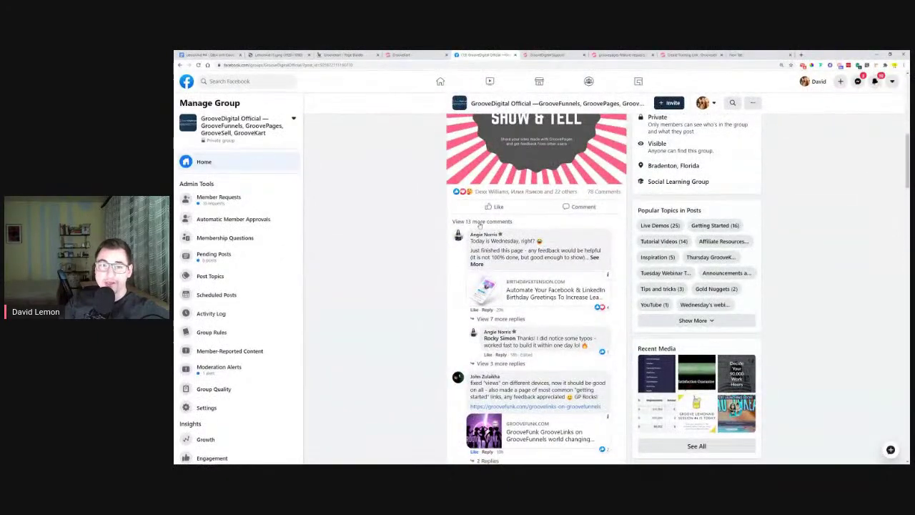
{"action": "left_click", "coordinate": [478, 222]}
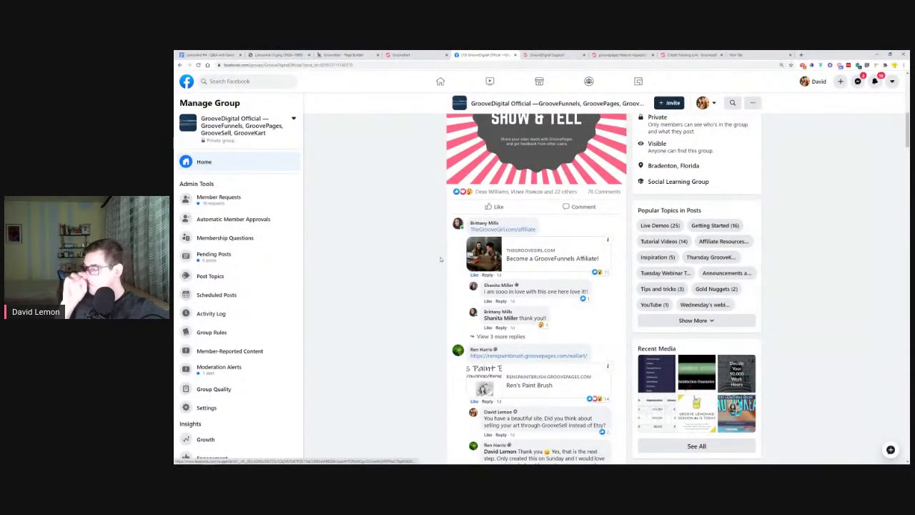
Expand the affiliate disclosure guidelines comment and select its full text
{"action": "scroll", "coordinate": [442, 259], "scroll_direction": "down", "scroll_amount": 5}
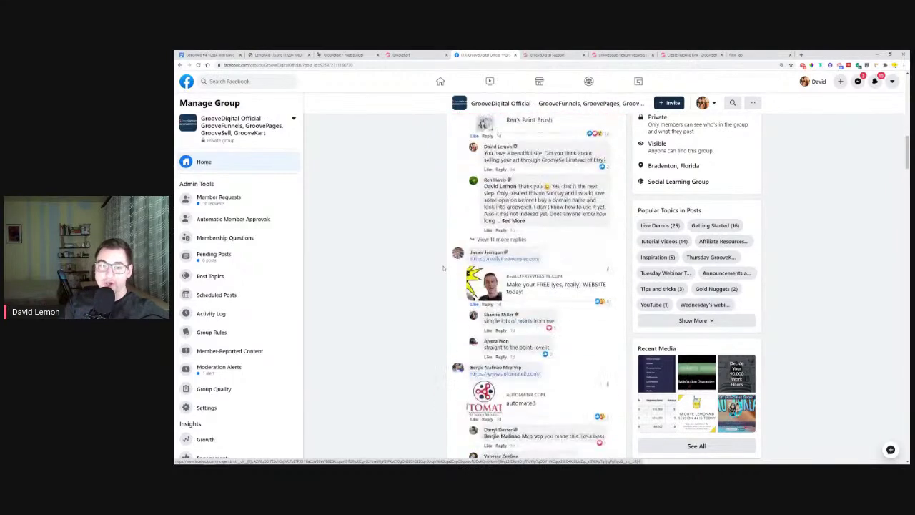
{"action": "scroll", "coordinate": [443, 268], "scroll_direction": "down", "scroll_amount": 10}
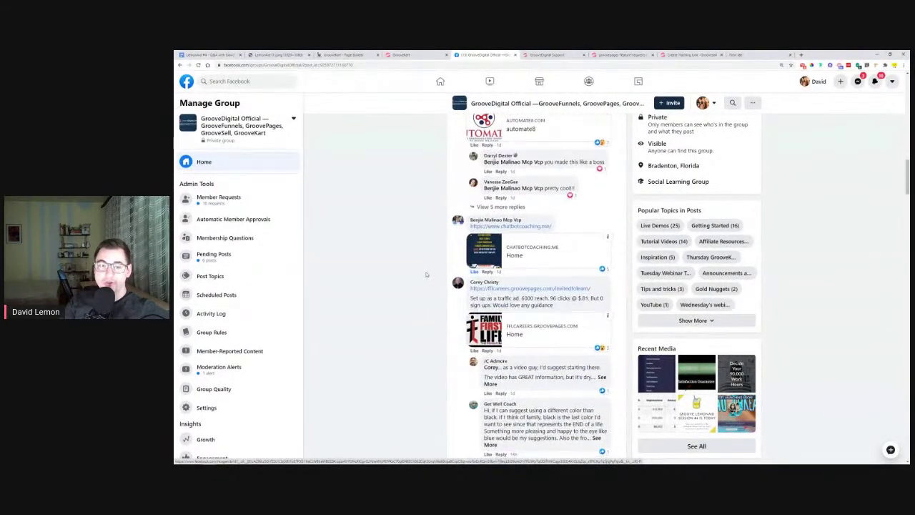
{"action": "scroll", "coordinate": [438, 249], "scroll_direction": "down", "scroll_amount": 10}
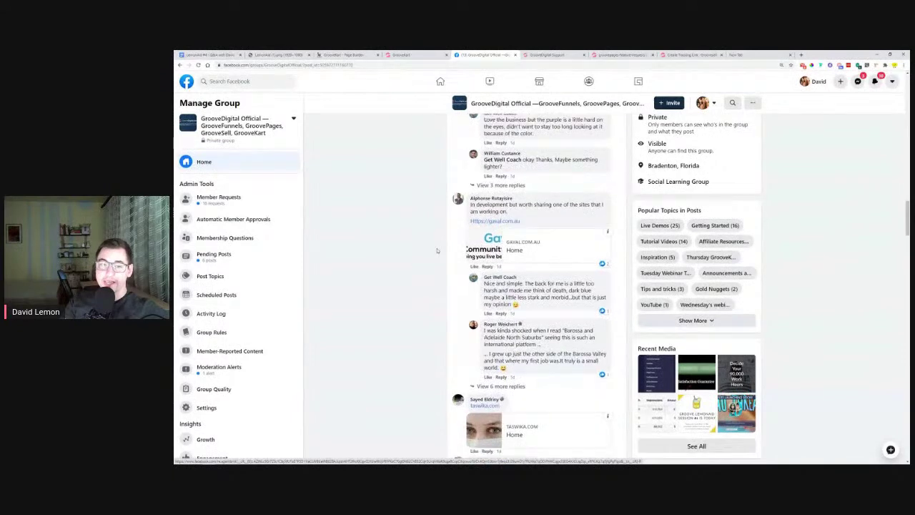
{"action": "scroll", "coordinate": [438, 250], "scroll_direction": "down", "scroll_amount": 10}
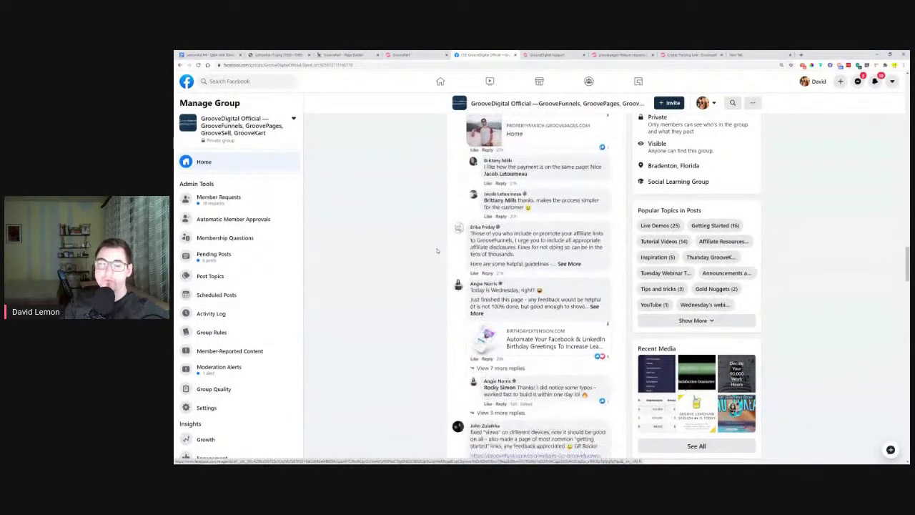
{"action": "left_click", "coordinate": [570, 263]}
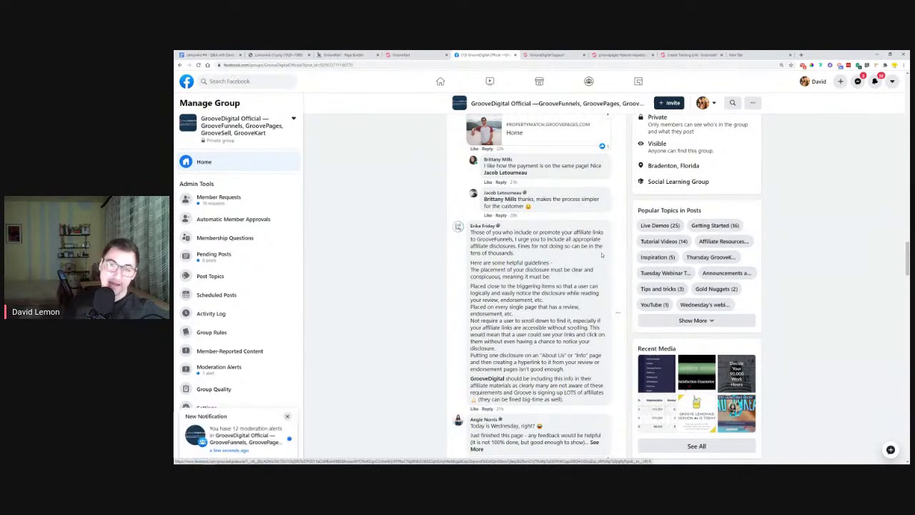
{"action": "left_click_drag", "start_coordinate": [470, 231], "coordinate": [588, 398]}
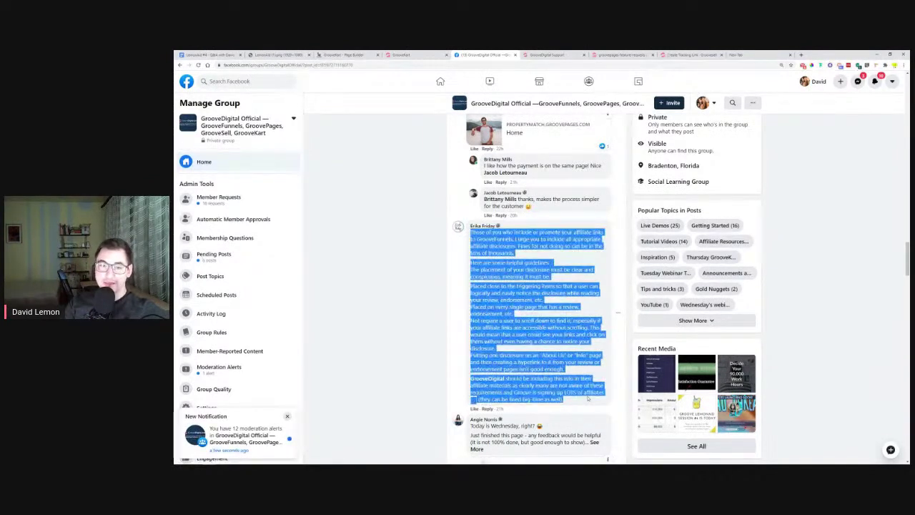
{"action": "left_click", "coordinate": [588, 399]}
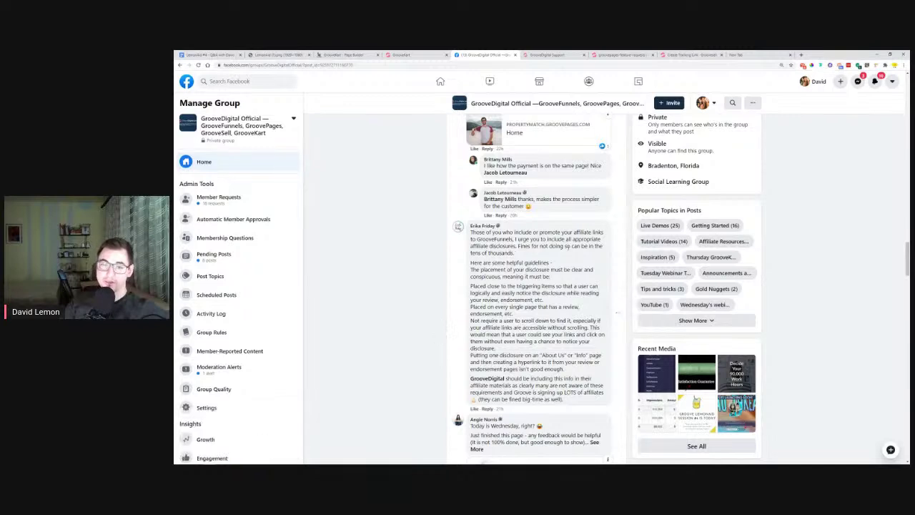
Mark the fines sentence and most of the disclosure comment, then return to the LemonAid #4 Q&A document
{"action": "left_click_drag", "start_coordinate": [560, 246], "coordinate": [513, 253]}
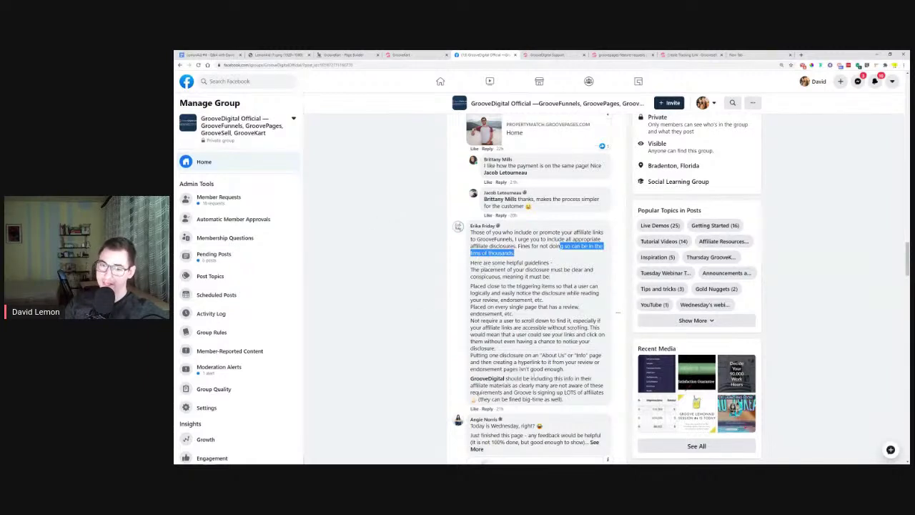
{"action": "left_click_drag", "start_coordinate": [579, 378], "coordinate": [472, 225]}
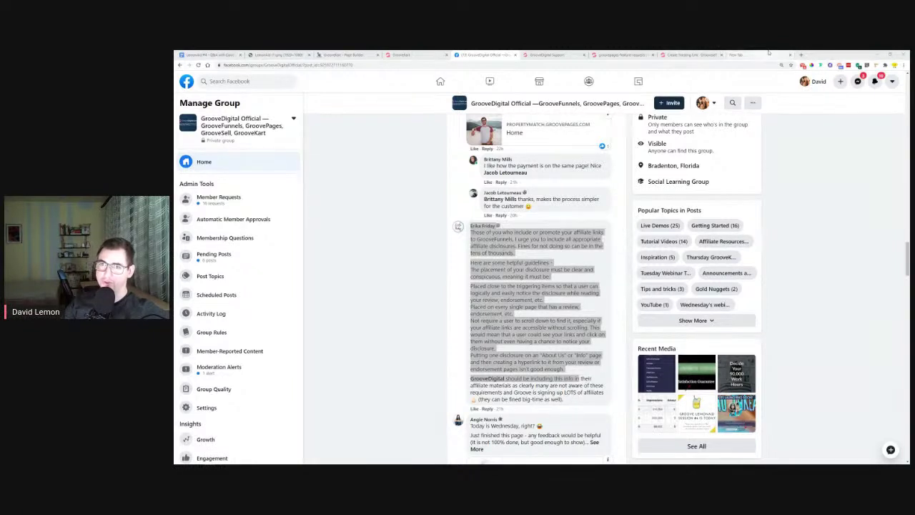
{"action": "left_click", "coordinate": [751, 54]}
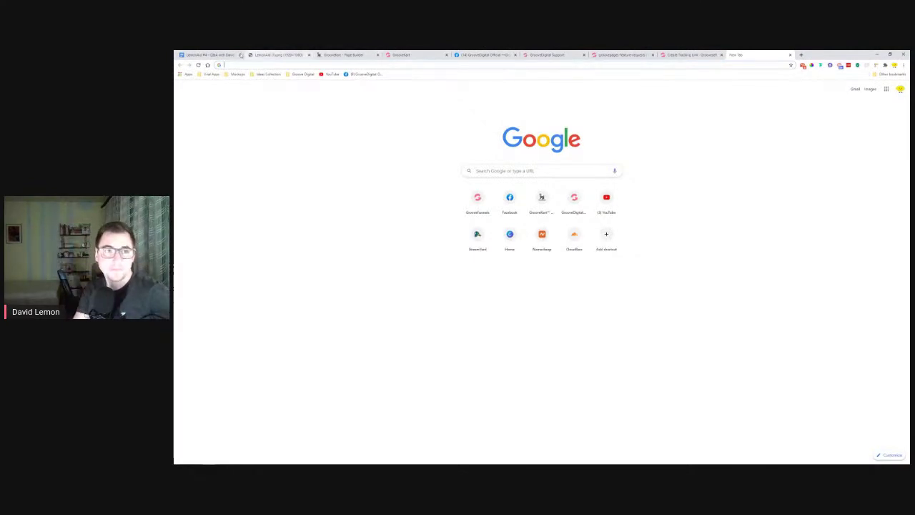
{"action": "left_click", "coordinate": [209, 54]}
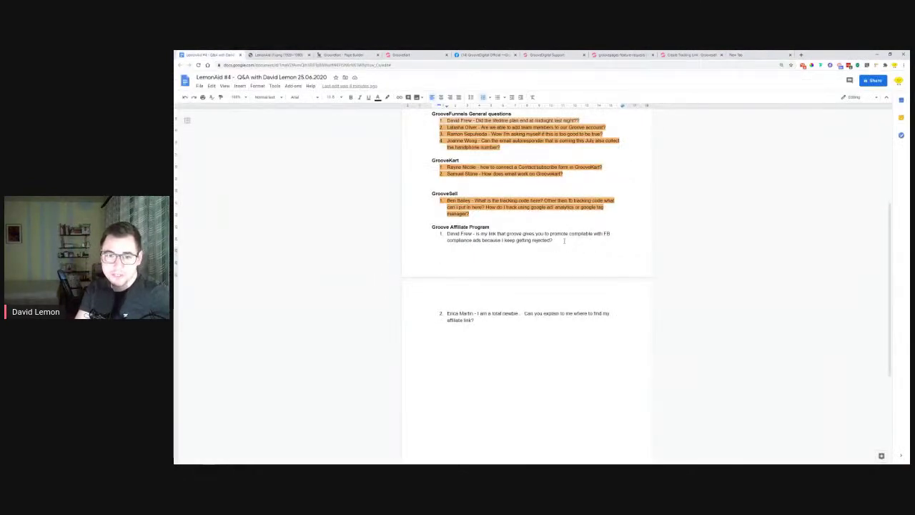
Highlight the first Groove Affiliate Program question in orange
{"action": "left_click_drag", "start_coordinate": [561, 240], "coordinate": [443, 234]}
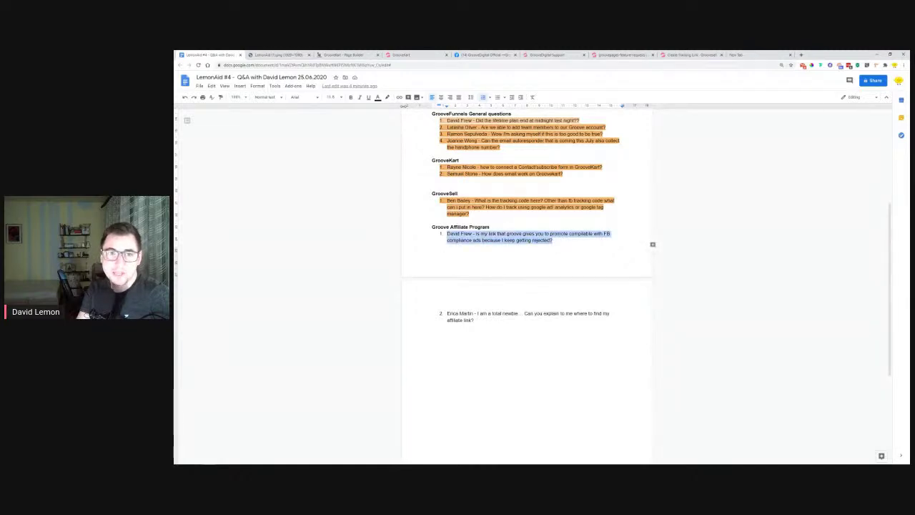
{"action": "left_click", "coordinate": [387, 97]}
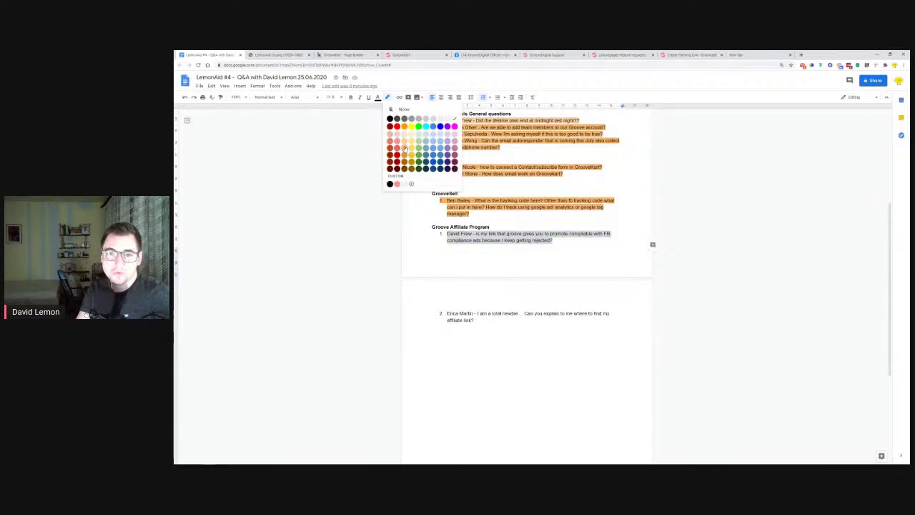
{"action": "left_click", "coordinate": [405, 148]}
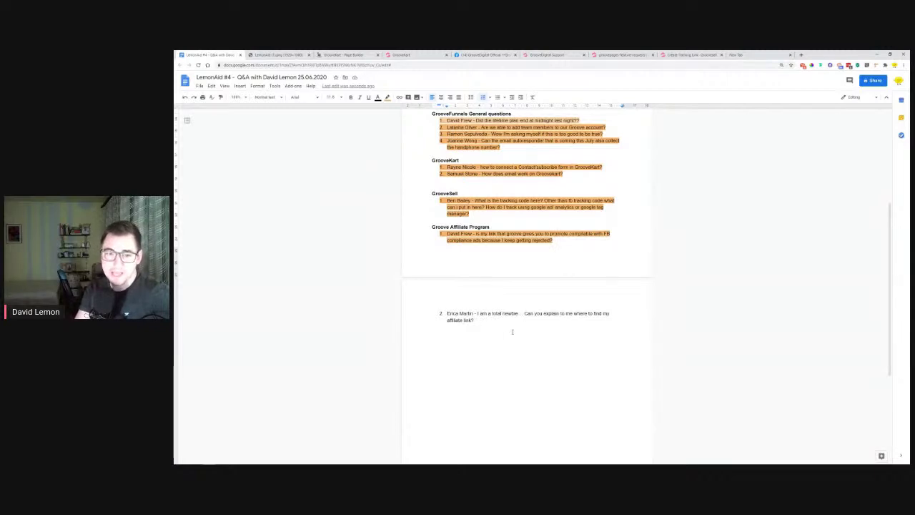
Select the question about finding the affiliate link, then switch to the GrooveFunnels dashboard
{"action": "left_click_drag", "start_coordinate": [447, 313], "coordinate": [517, 330]}
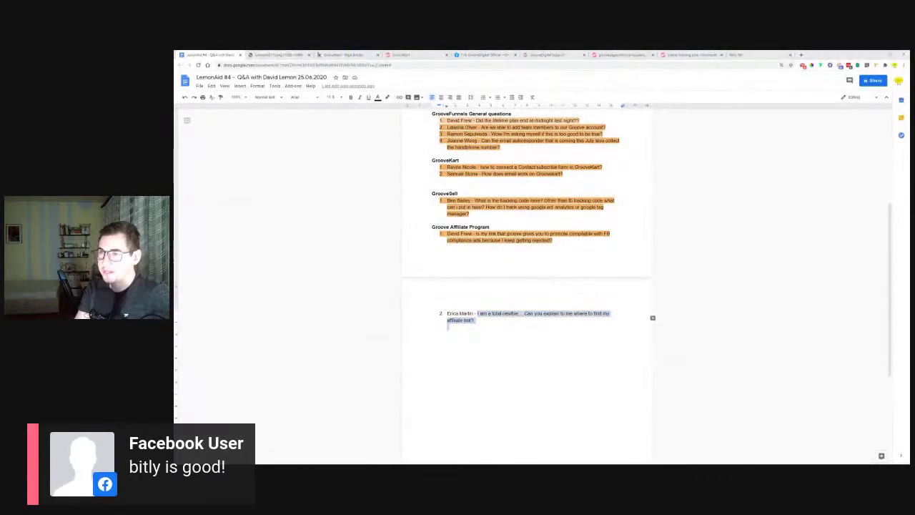
{"action": "left_click", "coordinate": [561, 323]}
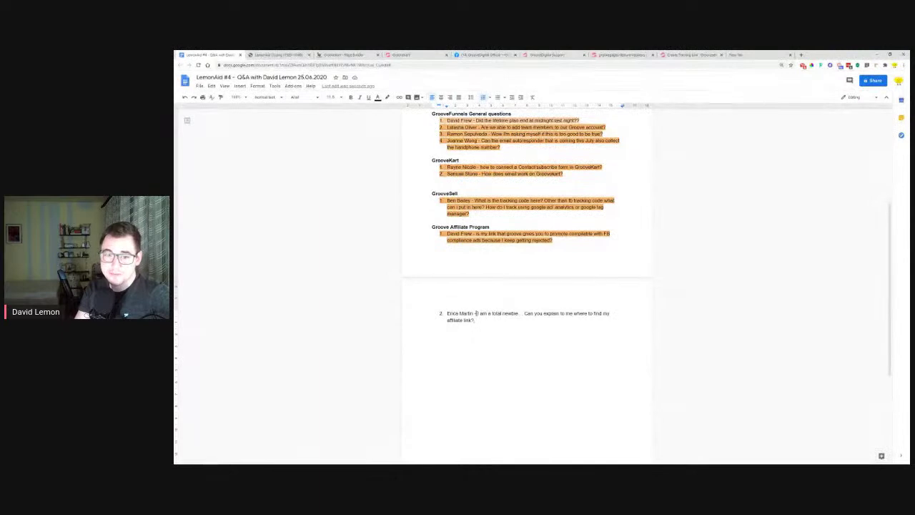
{"action": "key", "text": "shift+Up"}
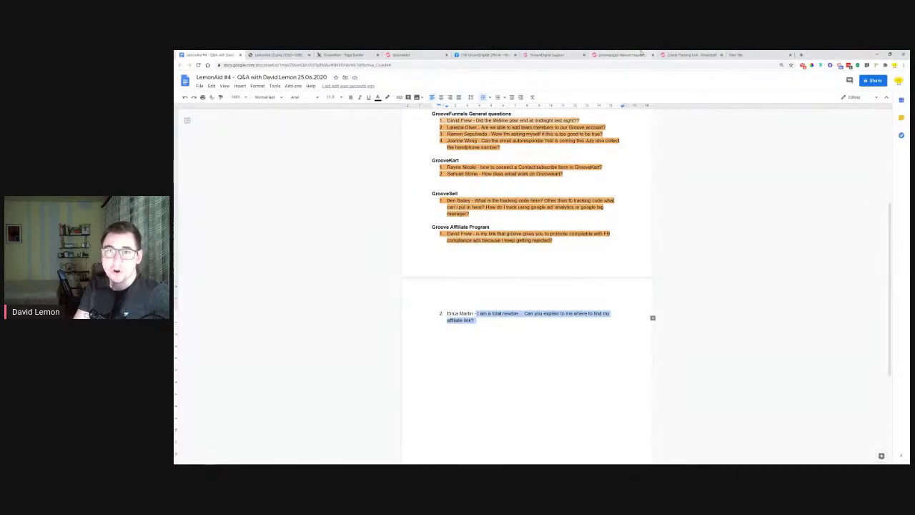
{"action": "left_click", "coordinate": [685, 54]}
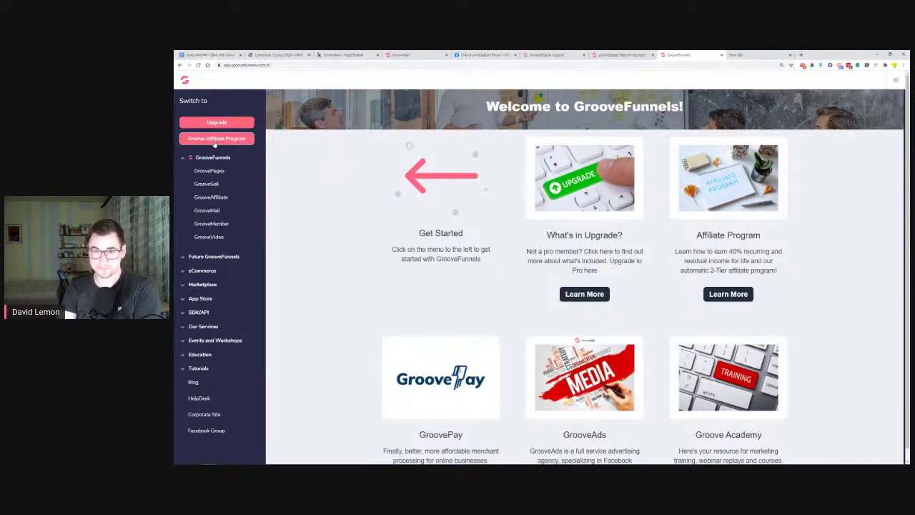
Copy the first GrooveFunnels affiliate link from the affiliate program's Links list
{"action": "left_click", "coordinate": [236, 139]}
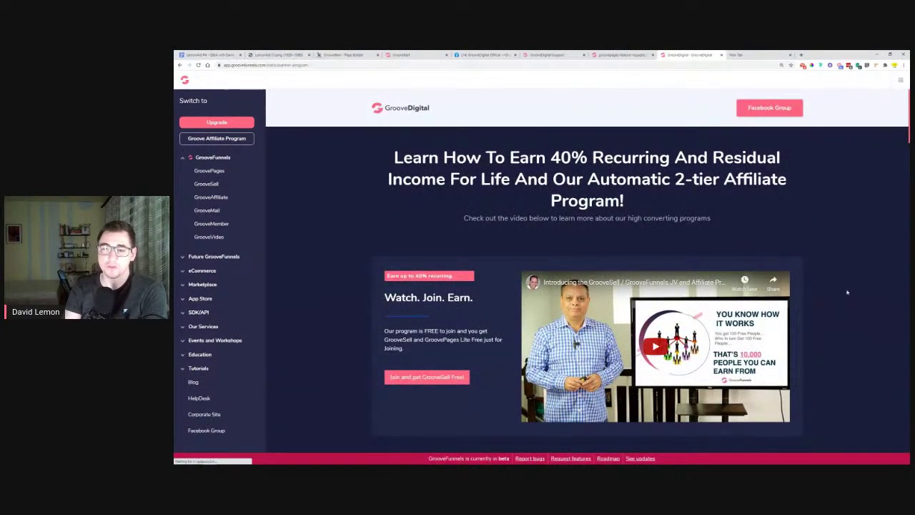
{"action": "scroll", "coordinate": [691, 442], "scroll_direction": "down", "scroll_amount": 1}
{"action": "scroll", "coordinate": [691, 444], "scroll_direction": "down", "scroll_amount": 2}
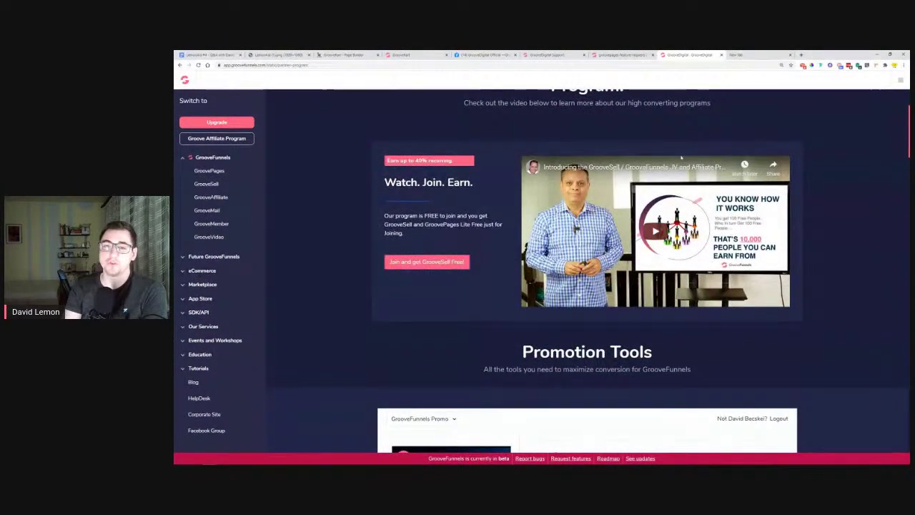
{"action": "scroll", "coordinate": [795, 220], "scroll_direction": "down", "scroll_amount": 3}
{"action": "scroll", "coordinate": [851, 155], "scroll_direction": "down", "scroll_amount": 3}
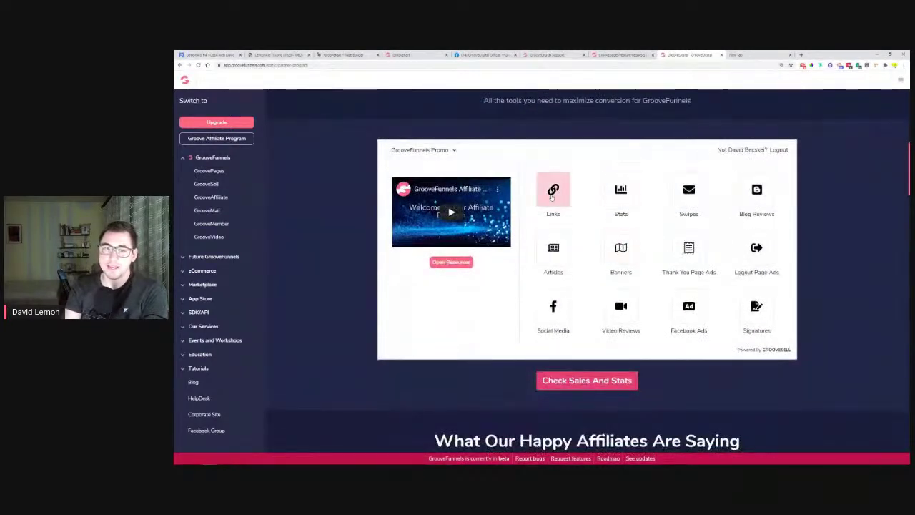
{"action": "left_click", "coordinate": [555, 189]}
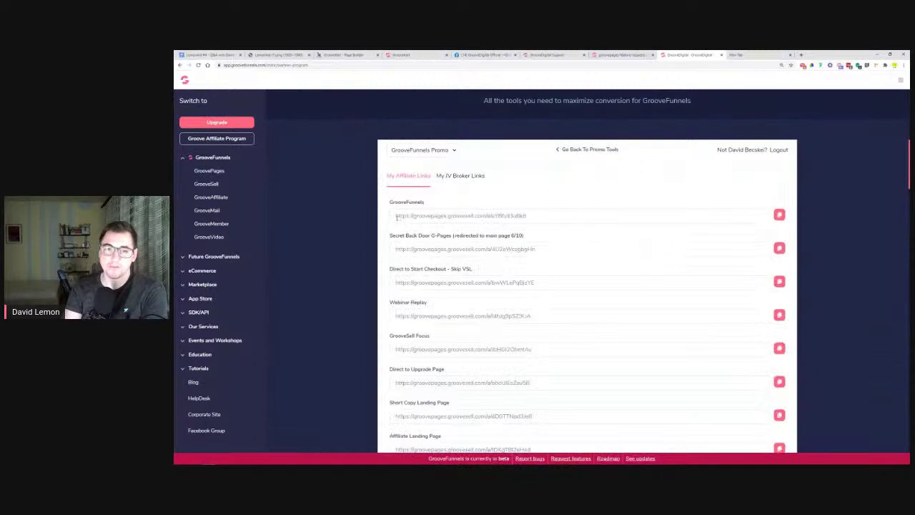
{"action": "left_click_drag", "start_coordinate": [397, 217], "coordinate": [576, 207]}
{"action": "left_click", "coordinate": [779, 215]}
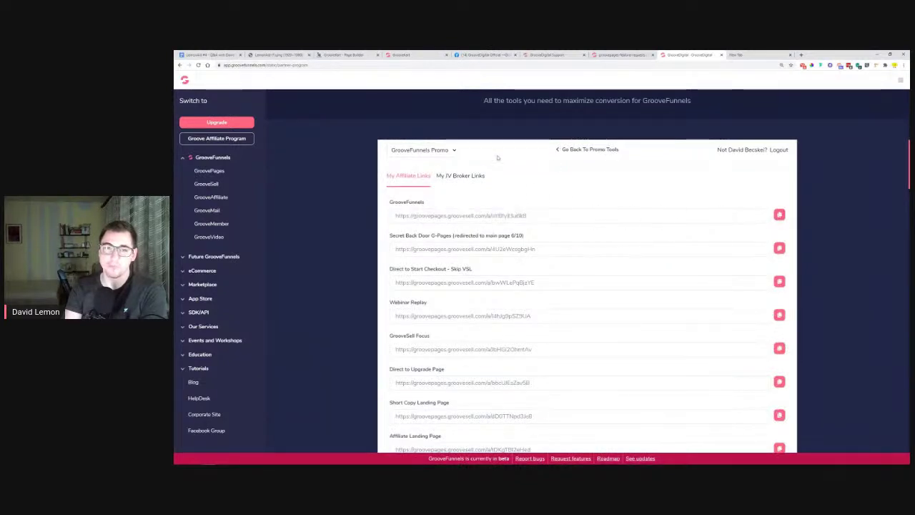
Return to the promotion tools overview and open the Groove Partner Program in a new tab
{"action": "left_click", "coordinate": [569, 150]}
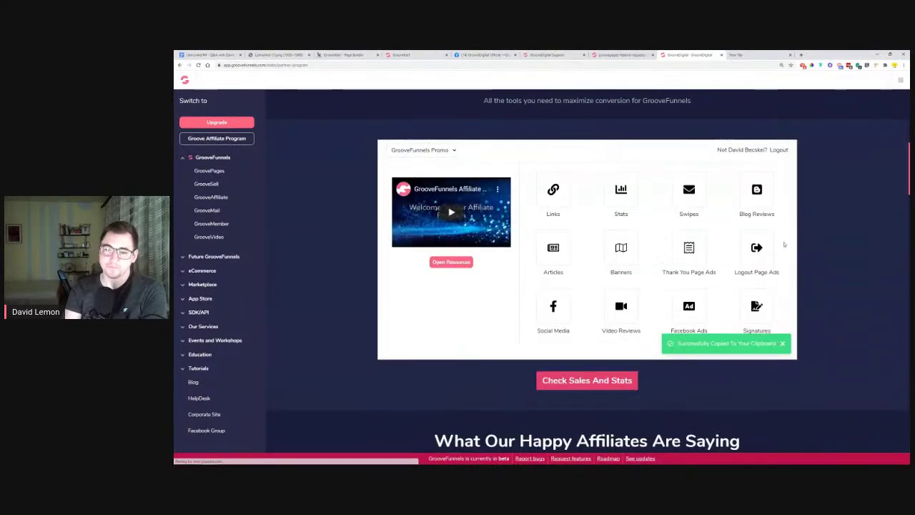
{"action": "scroll", "coordinate": [784, 245], "scroll_direction": "up", "scroll_amount": 5}
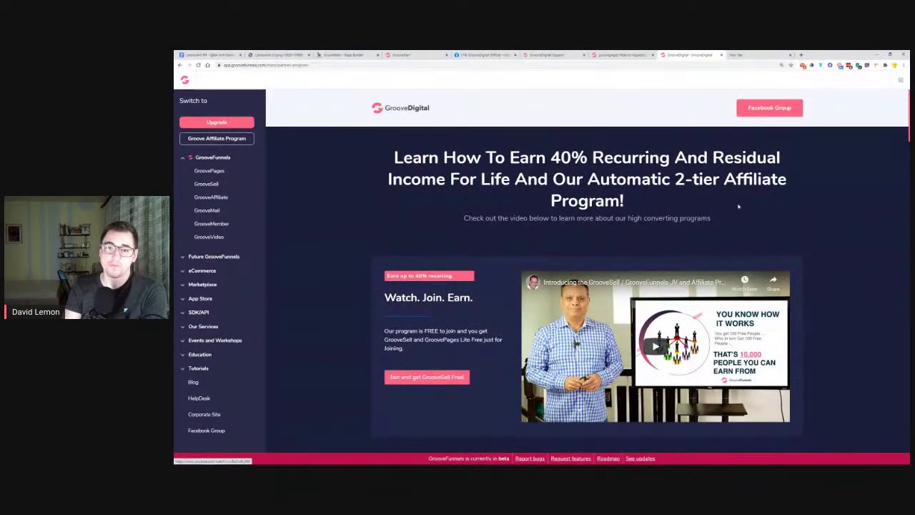
{"action": "scroll", "coordinate": [720, 204], "scroll_direction": "down", "scroll_amount": 7}
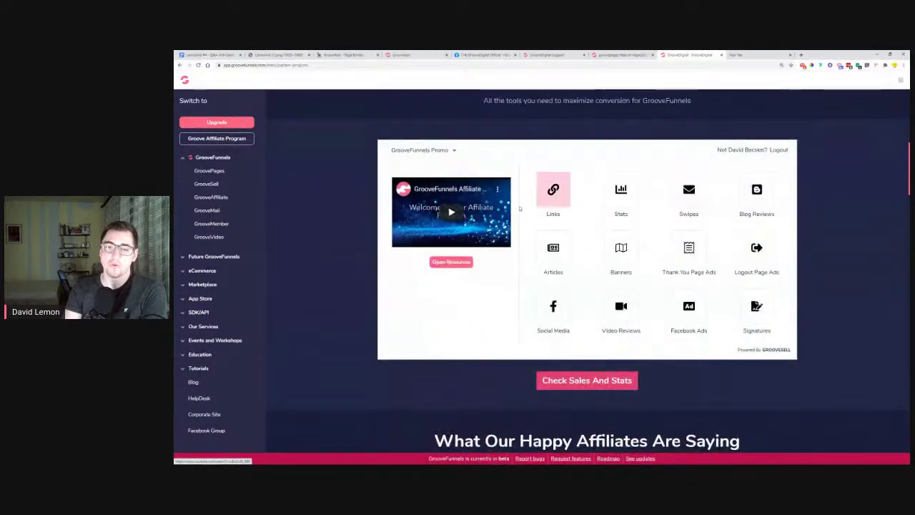
{"action": "scroll", "coordinate": [803, 188], "scroll_direction": "up", "scroll_amount": 3}
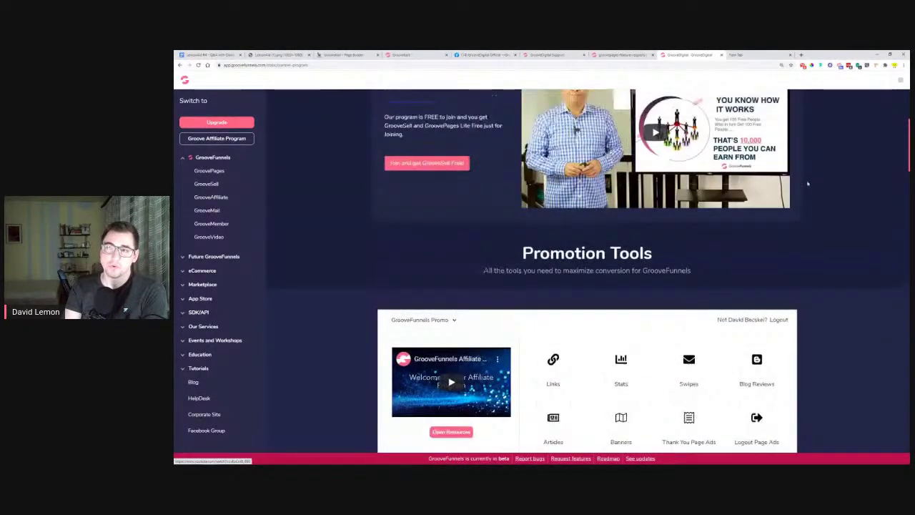
{"action": "left_click", "coordinate": [901, 82]}
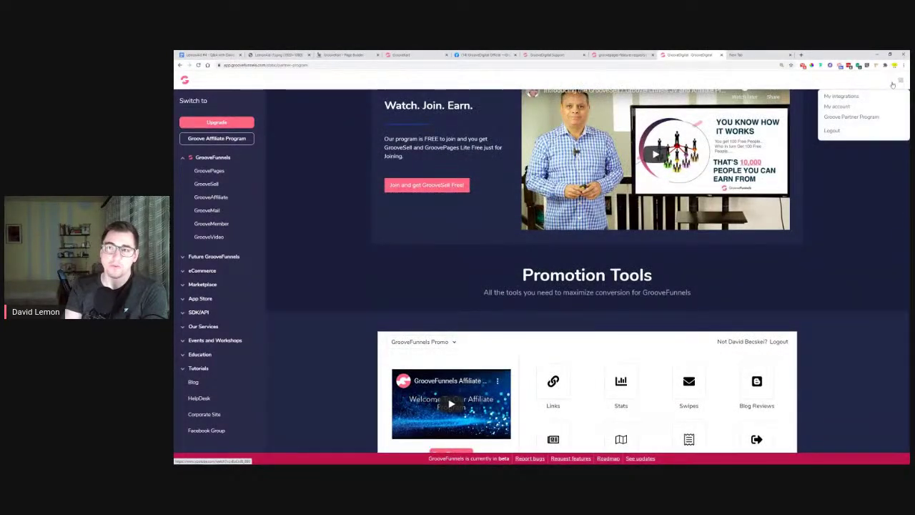
{"action": "left_click", "coordinate": [845, 119]}
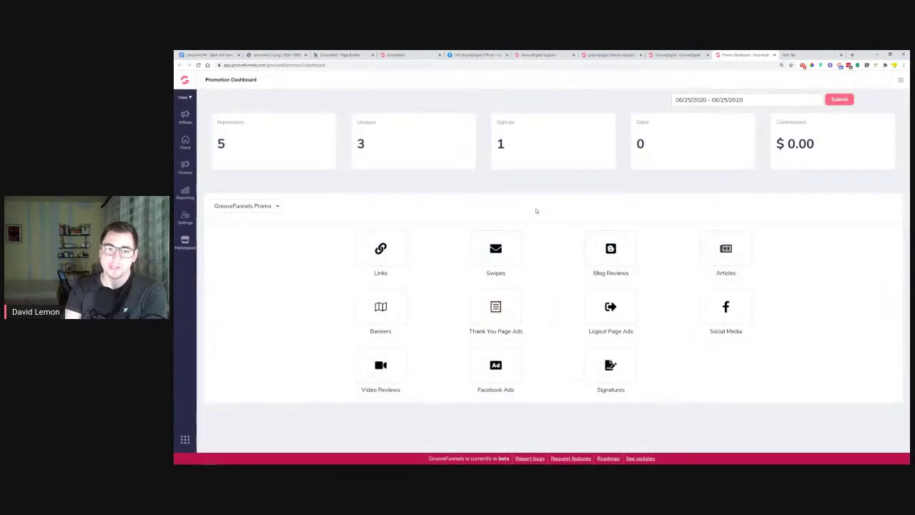
Copy the first GrooveFunnels affiliate link from the promotion dashboard's Links list
{"action": "left_click", "coordinate": [381, 249]}
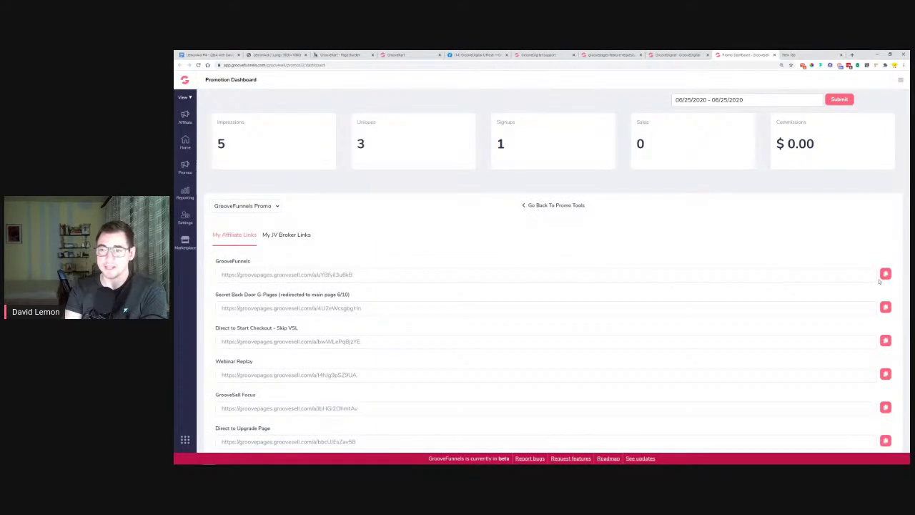
{"action": "left_click", "coordinate": [885, 274]}
{"action": "left_click", "coordinate": [535, 208]}
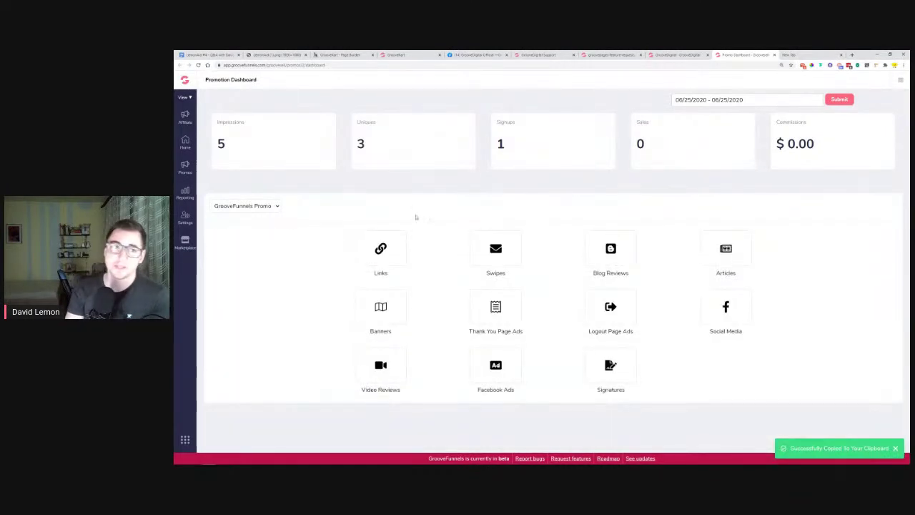
Go from the GrooveFunnels home page to the affiliate program page and browse it
{"action": "left_click", "coordinate": [185, 80]}
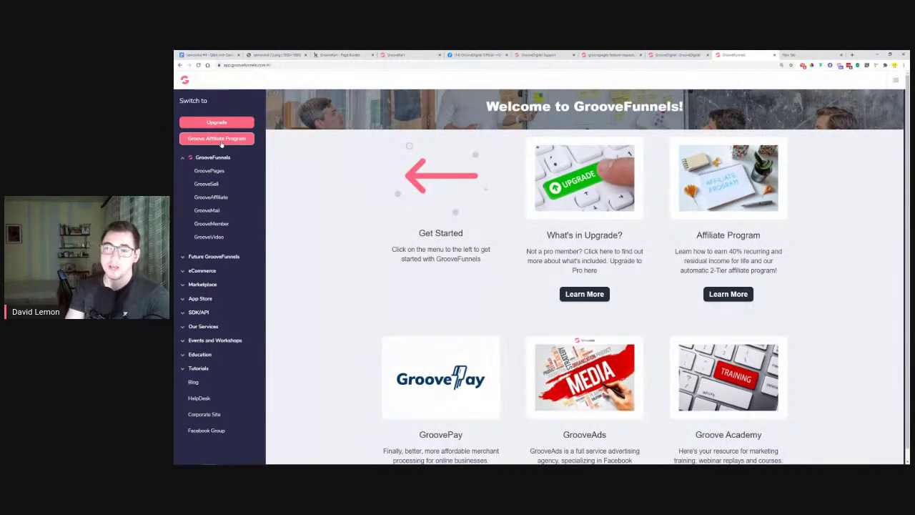
{"action": "left_click", "coordinate": [728, 294]}
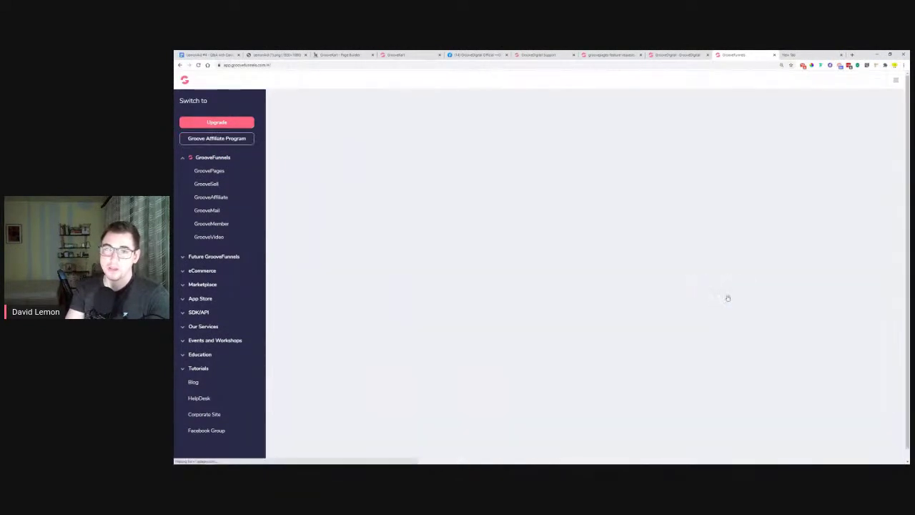
{"action": "scroll", "coordinate": [861, 284], "scroll_direction": "down", "scroll_amount": 5}
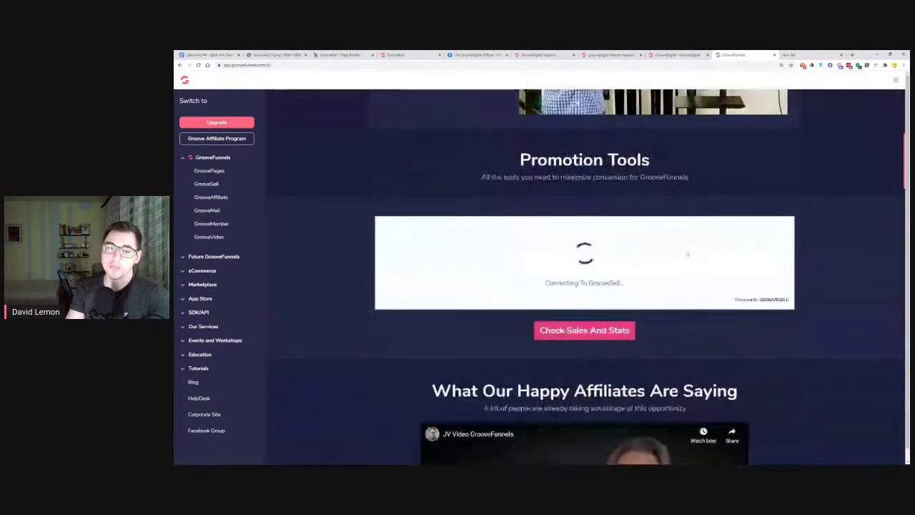
{"action": "scroll", "coordinate": [861, 285], "scroll_direction": "down", "scroll_amount": 3}
{"action": "scroll", "coordinate": [861, 285], "scroll_direction": "up", "scroll_amount": 2}
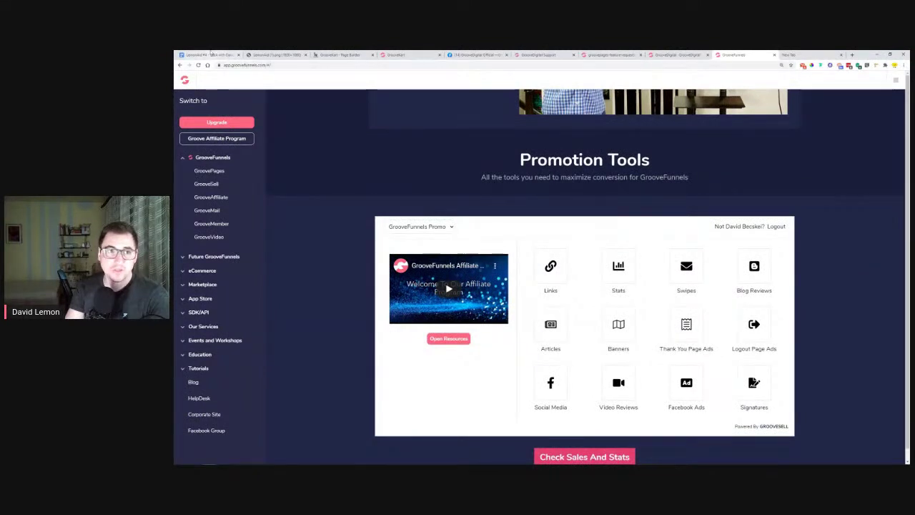
Back in the Q&A document, select the question about finding the affiliate link
{"action": "left_click", "coordinate": [215, 55]}
{"action": "left_click", "coordinate": [484, 325]}
{"action": "left_click_drag", "start_coordinate": [483, 321], "coordinate": [447, 313]}
Highlight the affiliate-link question orange, then move to the GrooveDigital Facebook group
{"action": "left_click", "coordinate": [387, 97]}
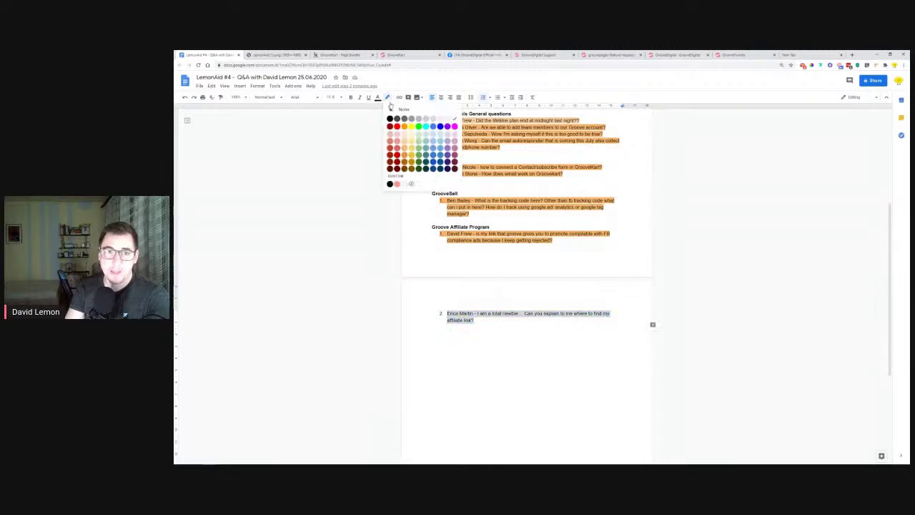
{"action": "left_click", "coordinate": [405, 146]}
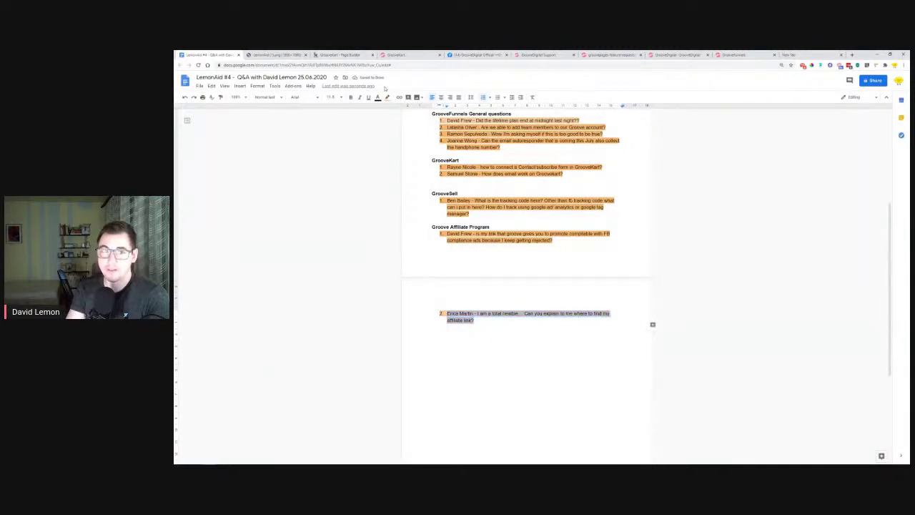
{"action": "left_click", "coordinate": [387, 97]}
{"action": "left_click", "coordinate": [405, 142]}
{"action": "left_click", "coordinate": [537, 313]}
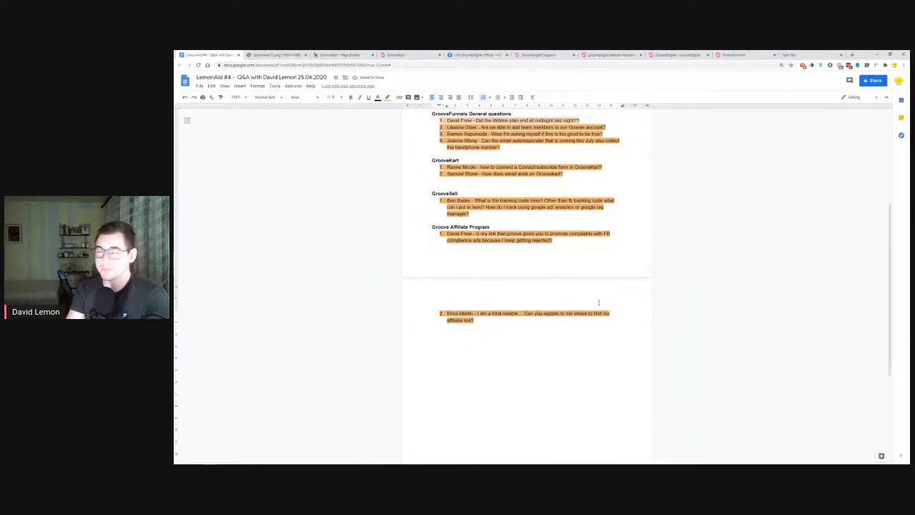
{"action": "left_click", "coordinate": [479, 54]}
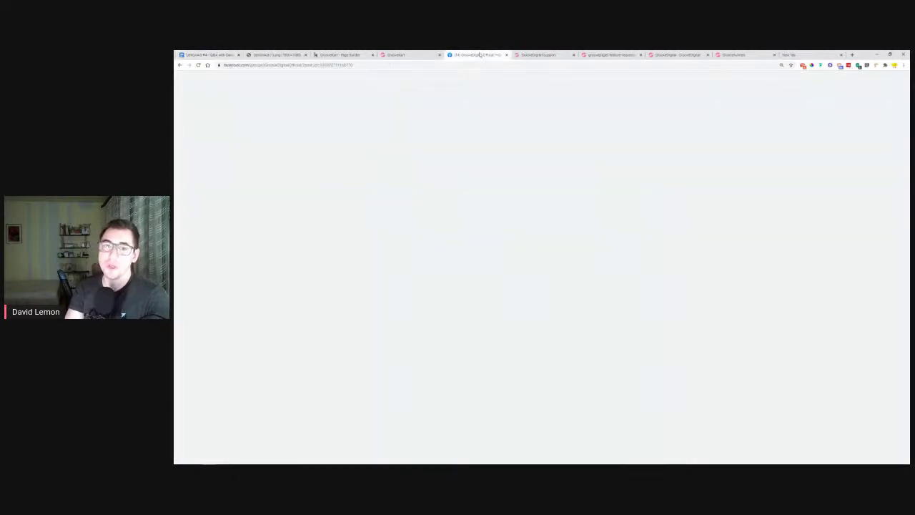
Scroll to the top of the GrooveDigital group feed, then show the LemonAid Thursdays title slide
{"action": "scroll", "coordinate": [626, 292], "scroll_direction": "up", "scroll_amount": 10}
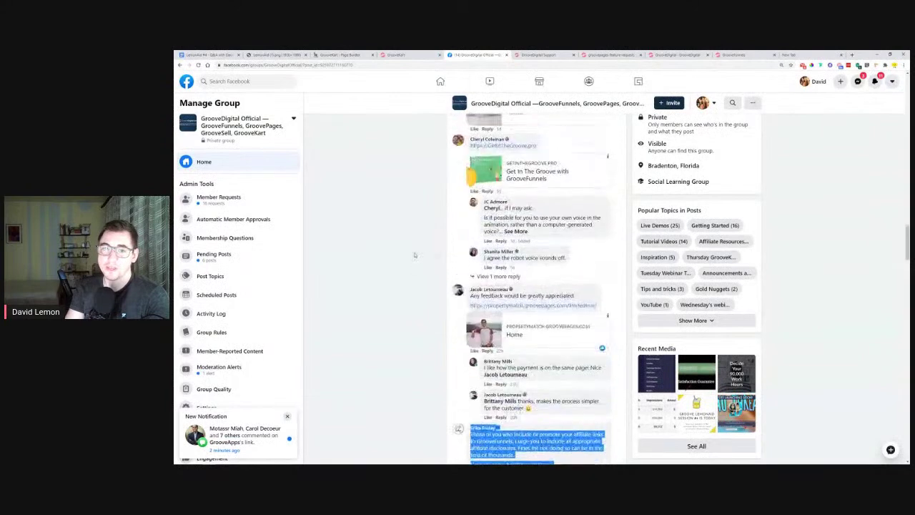
{"action": "scroll", "coordinate": [626, 291], "scroll_direction": "up", "scroll_amount": 10}
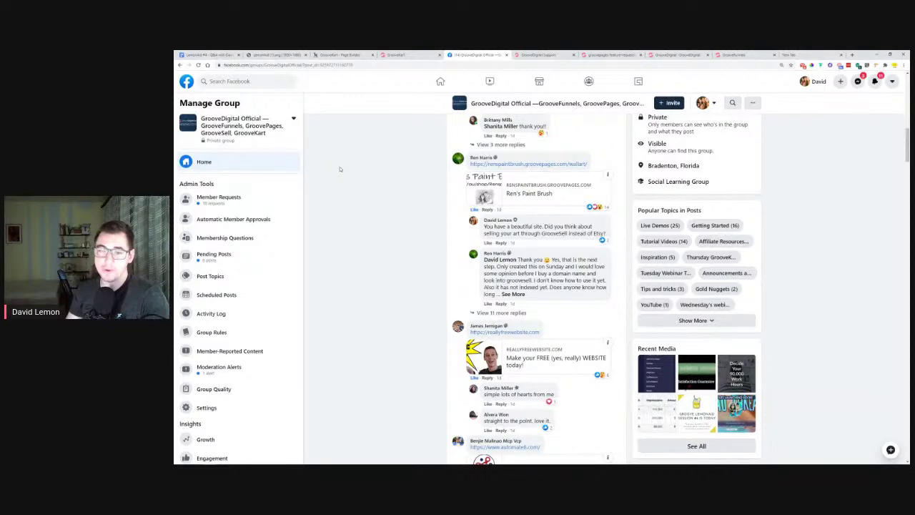
{"action": "scroll", "coordinate": [357, 171], "scroll_direction": "up", "scroll_amount": 10}
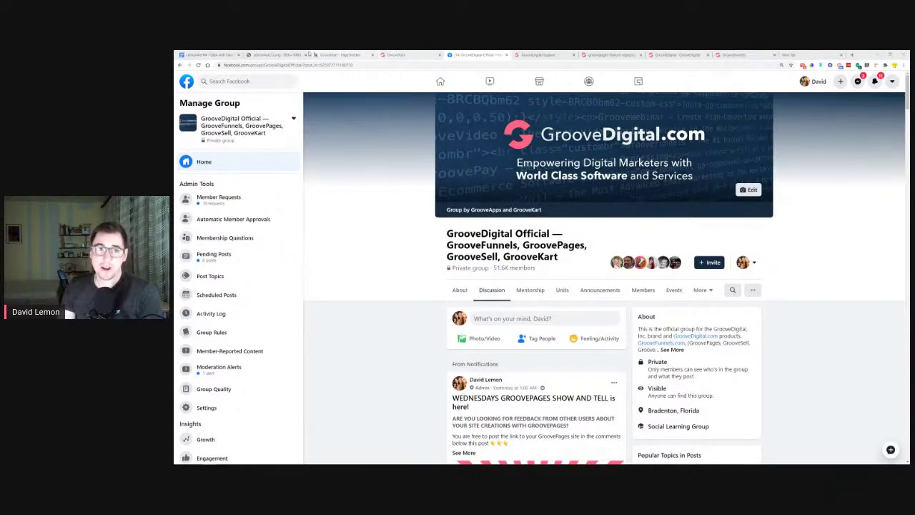
{"action": "left_click", "coordinate": [279, 54]}
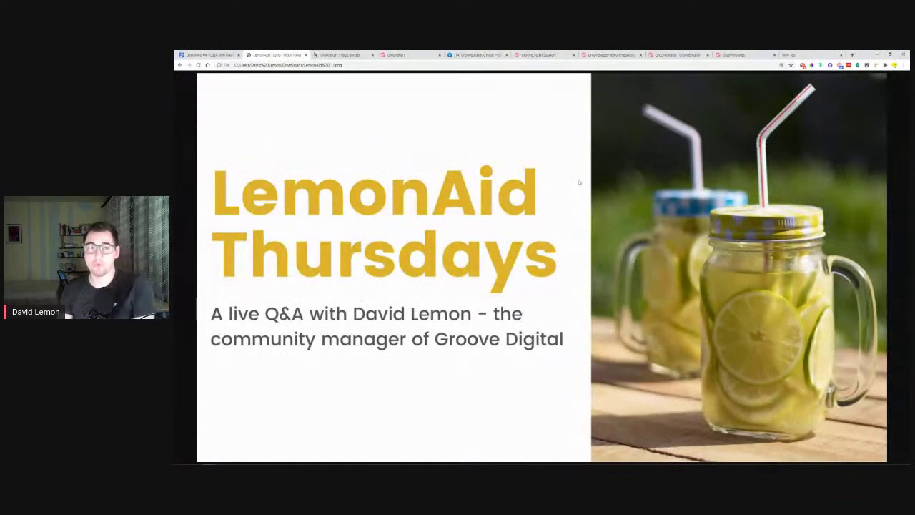